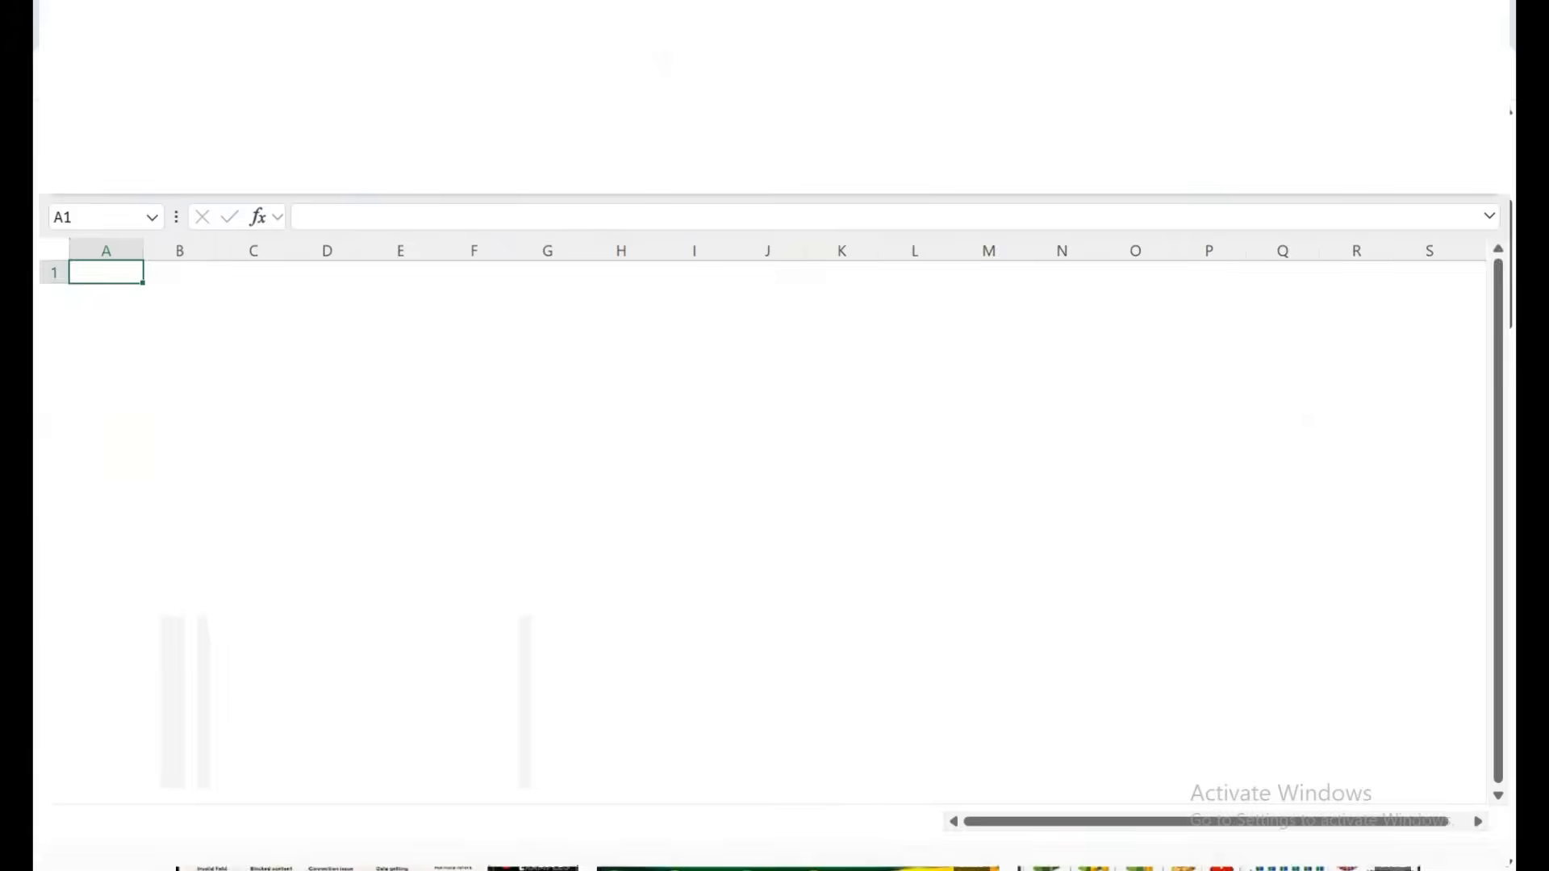
Type the headers MONTH in A2 and YEAR in B2 on Sheet1.
click(100, 330)
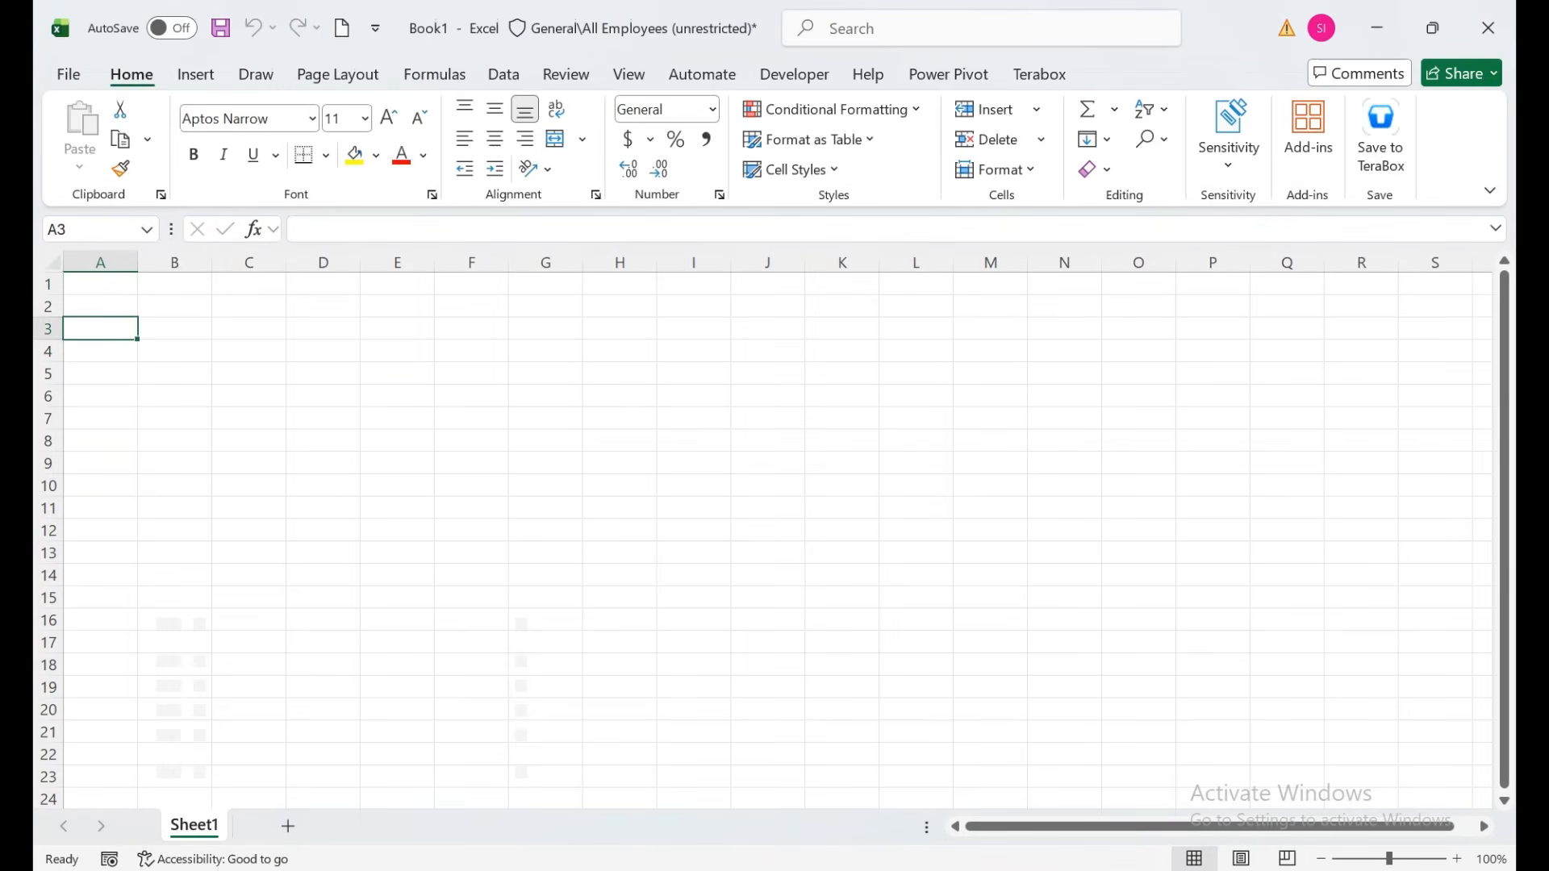
click(100, 306)
text(MO)
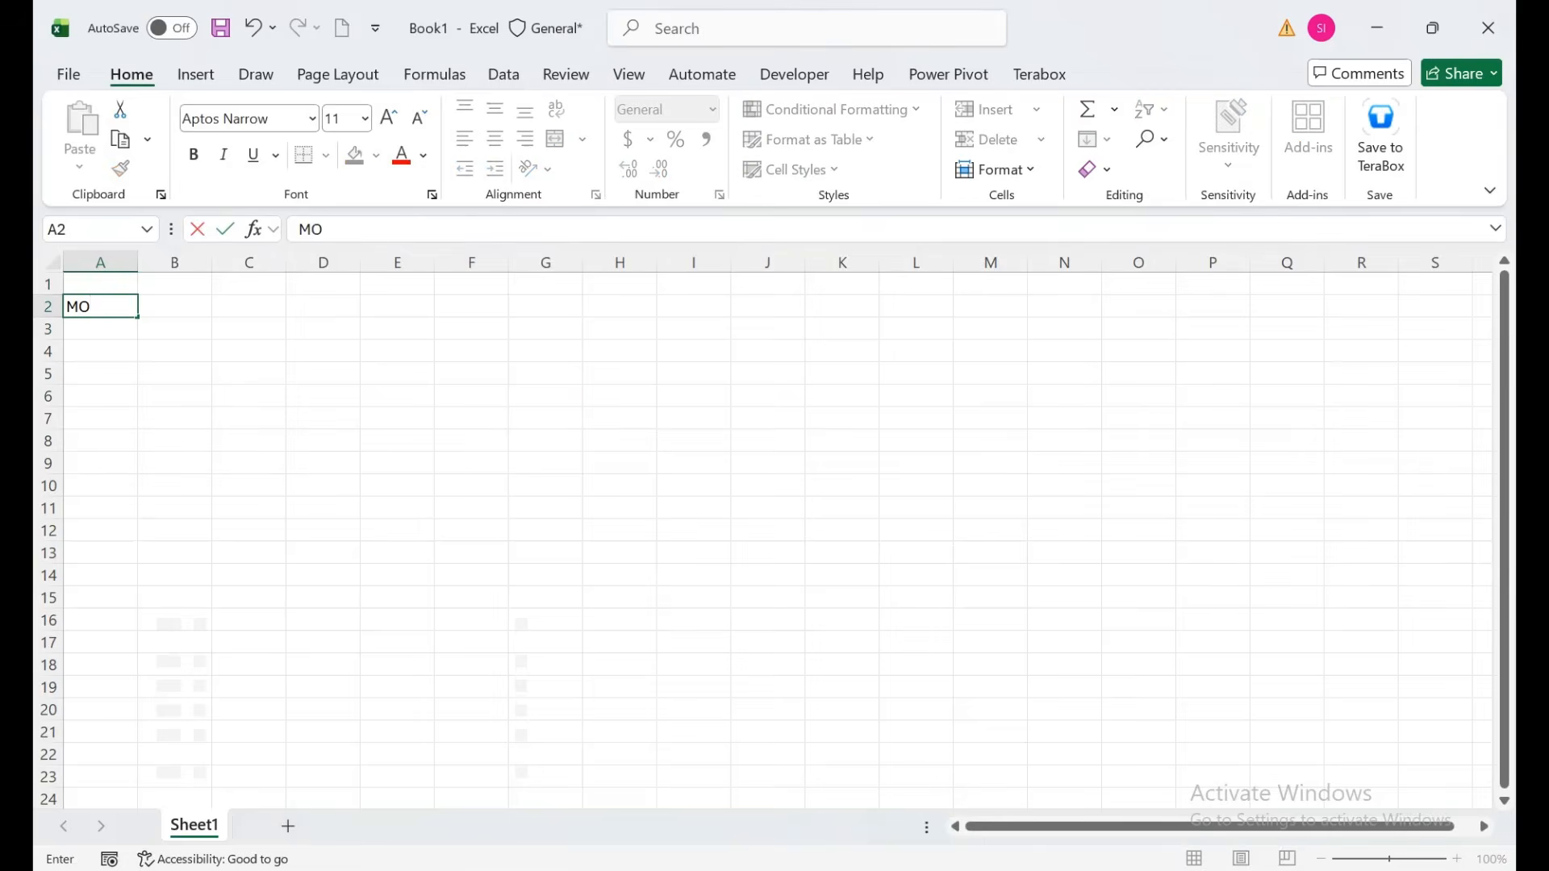
text(NTH)
key(Tab)
text(YEAR)
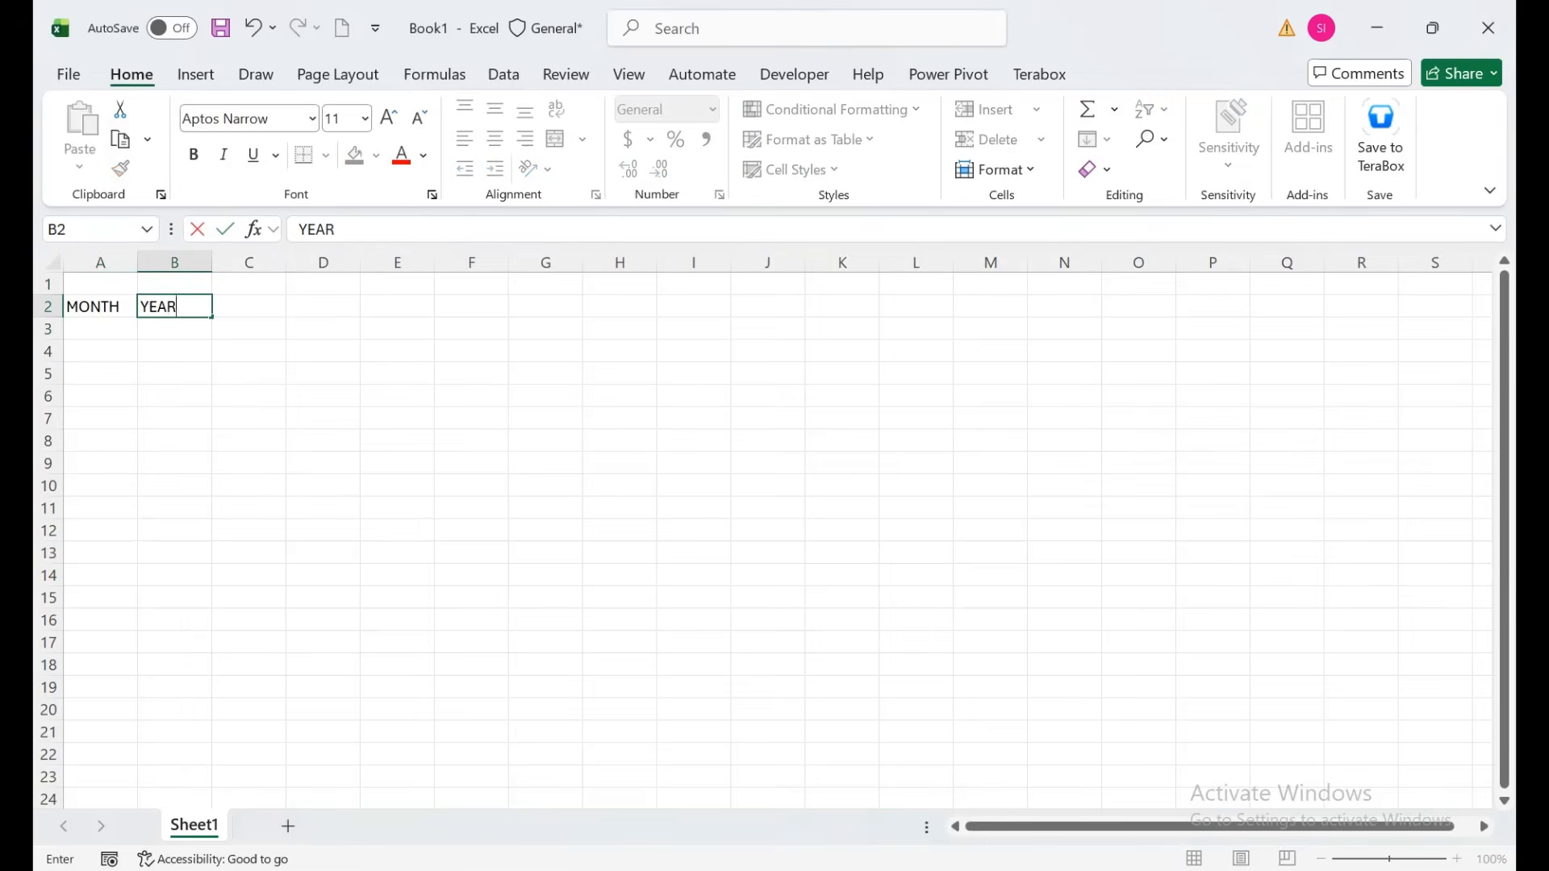
key(Tab)
key(Return)
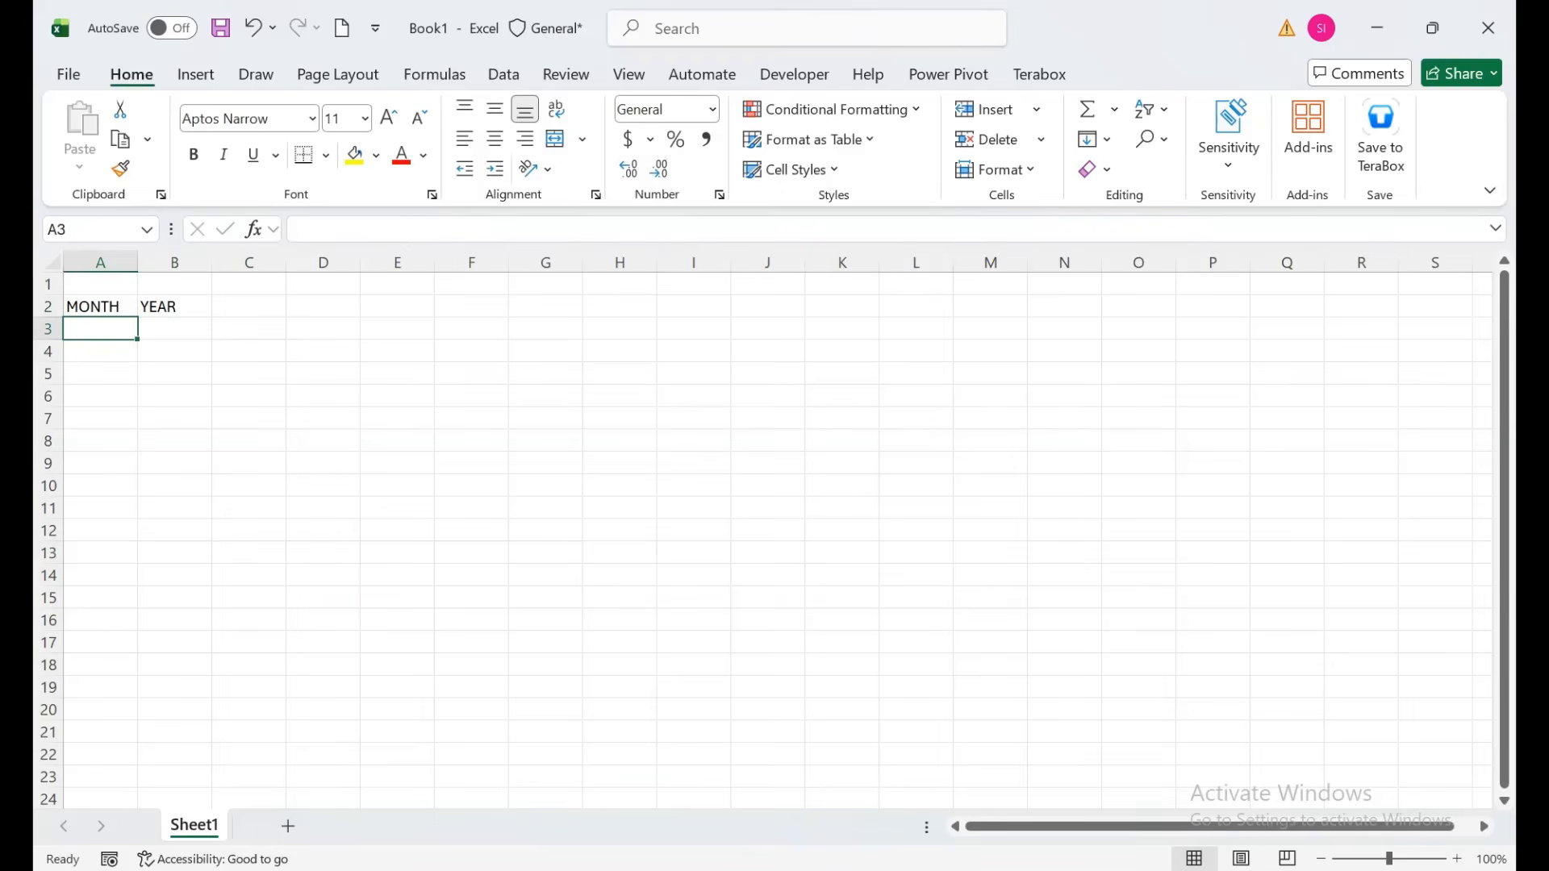
Add a sheet named SOURCE and fill months JAN through DEC down column A to row 13.
click(288, 826)
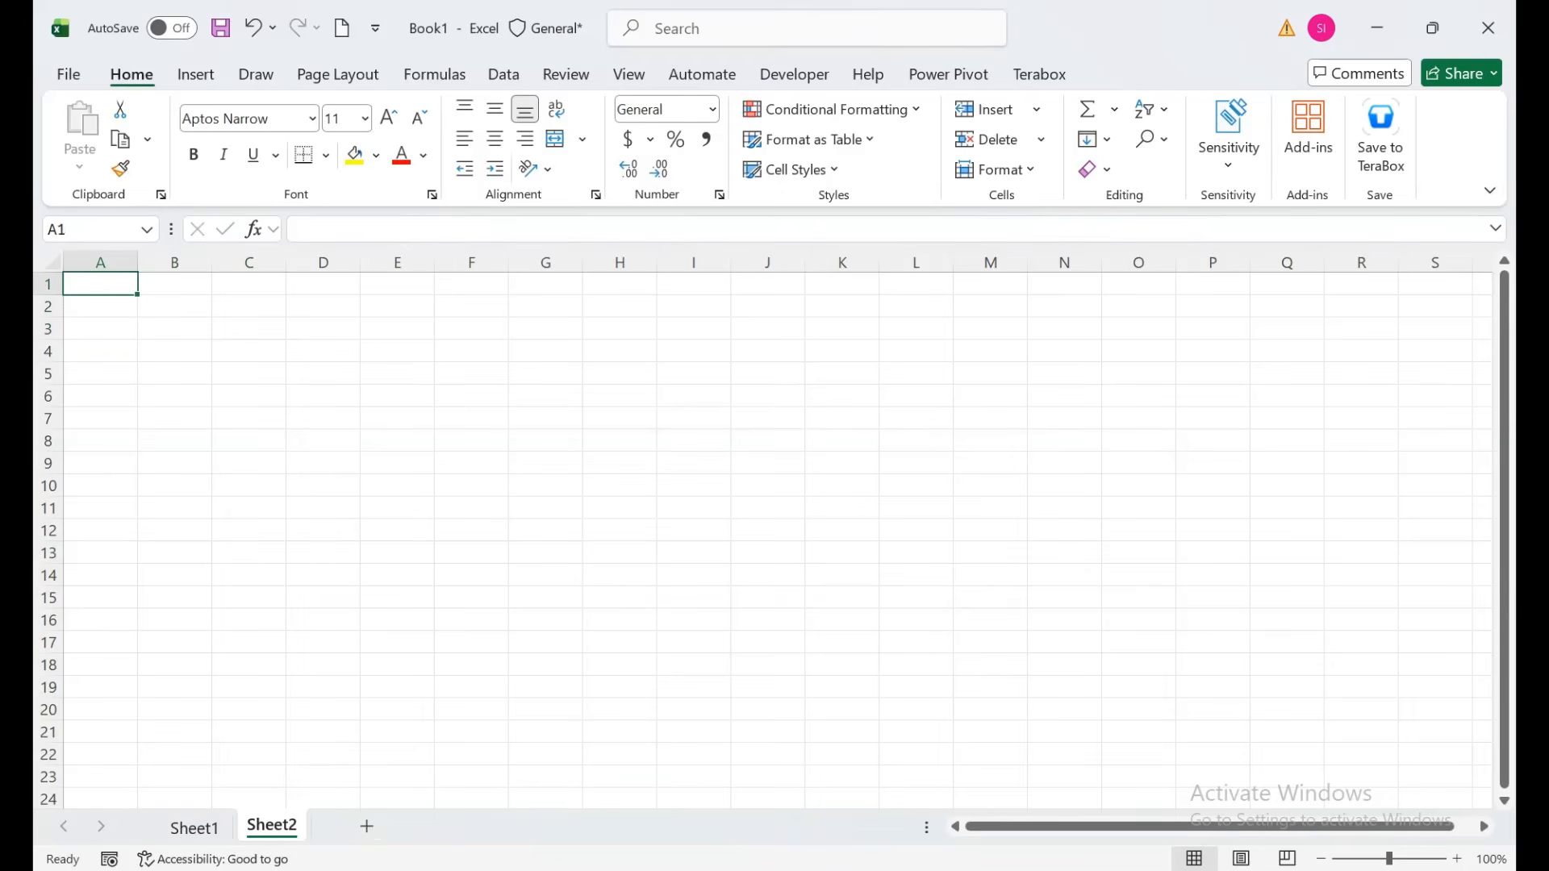
double_click(272, 825)
text(SOURCE)
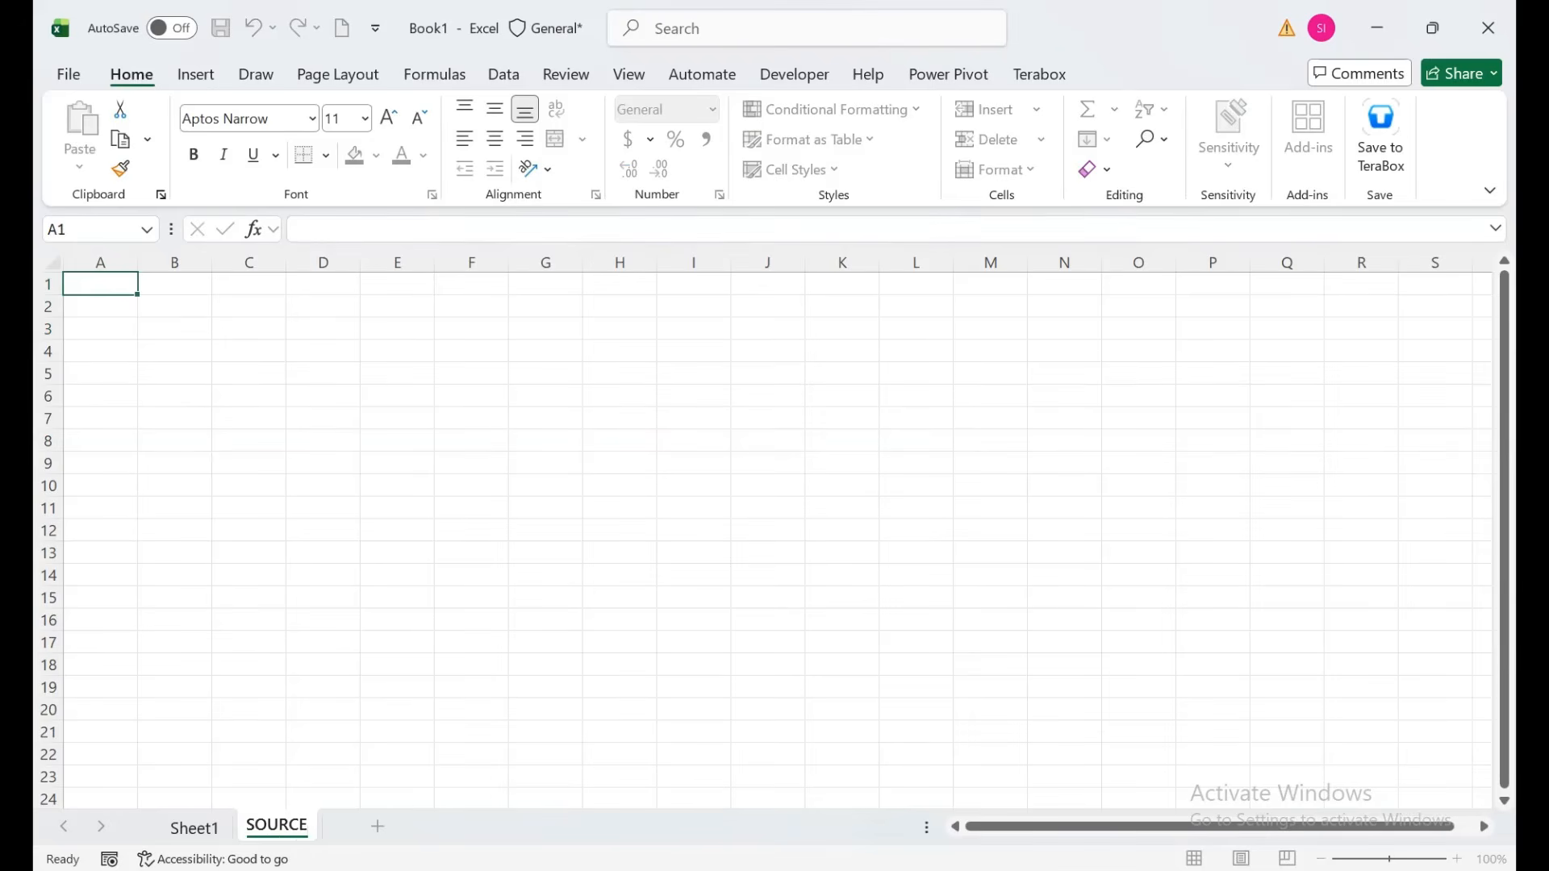
key(Return)
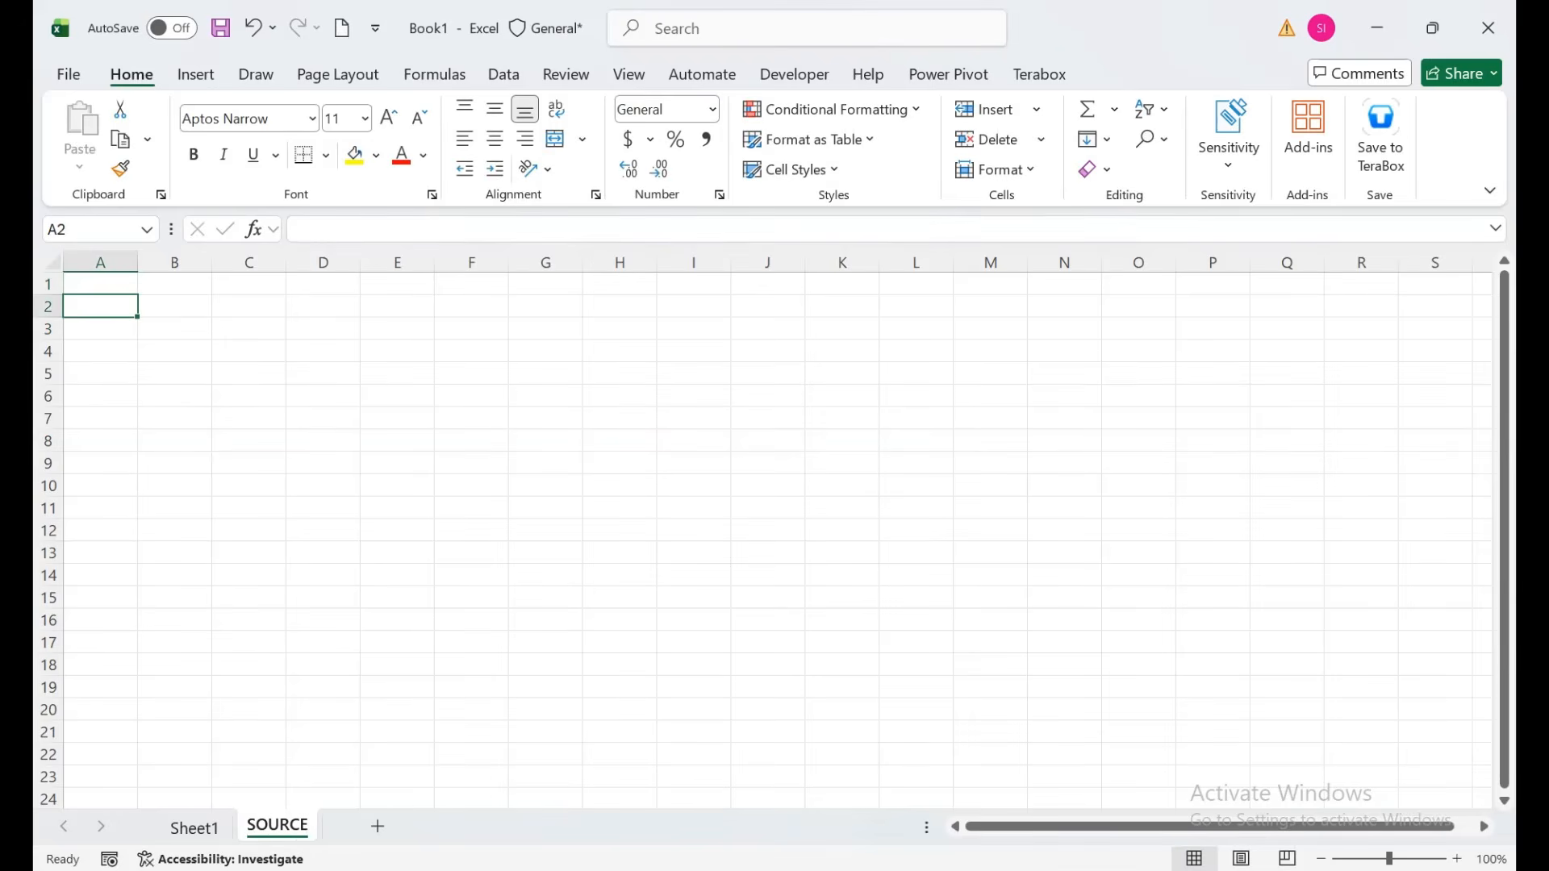
text(JAN)
key(Return)
key(Return)
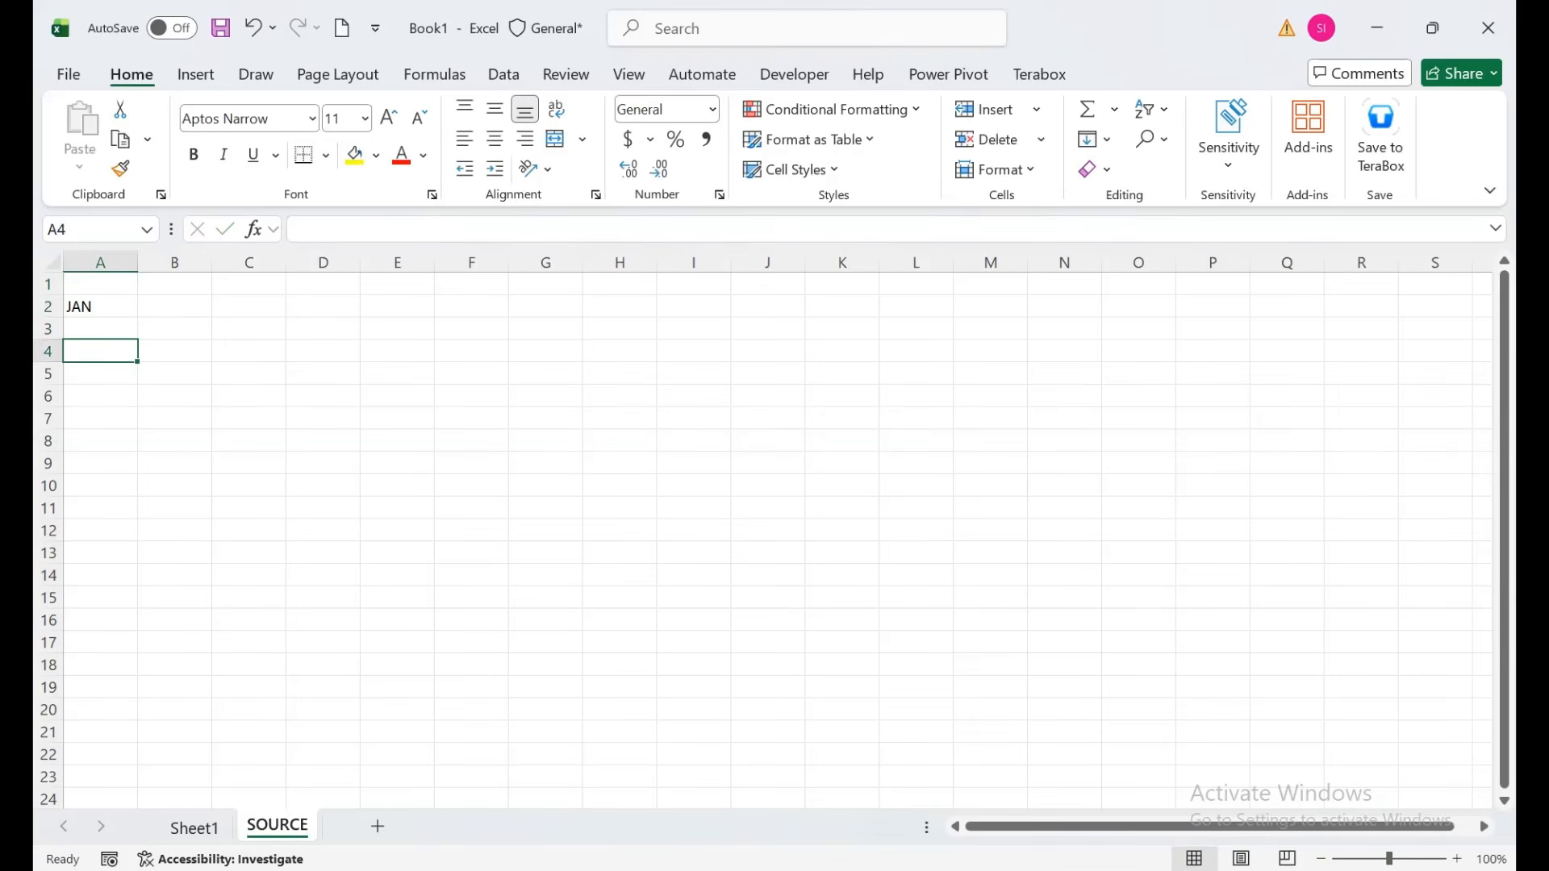
key(Up)
key(Up)
drag(137, 316, 137, 565)
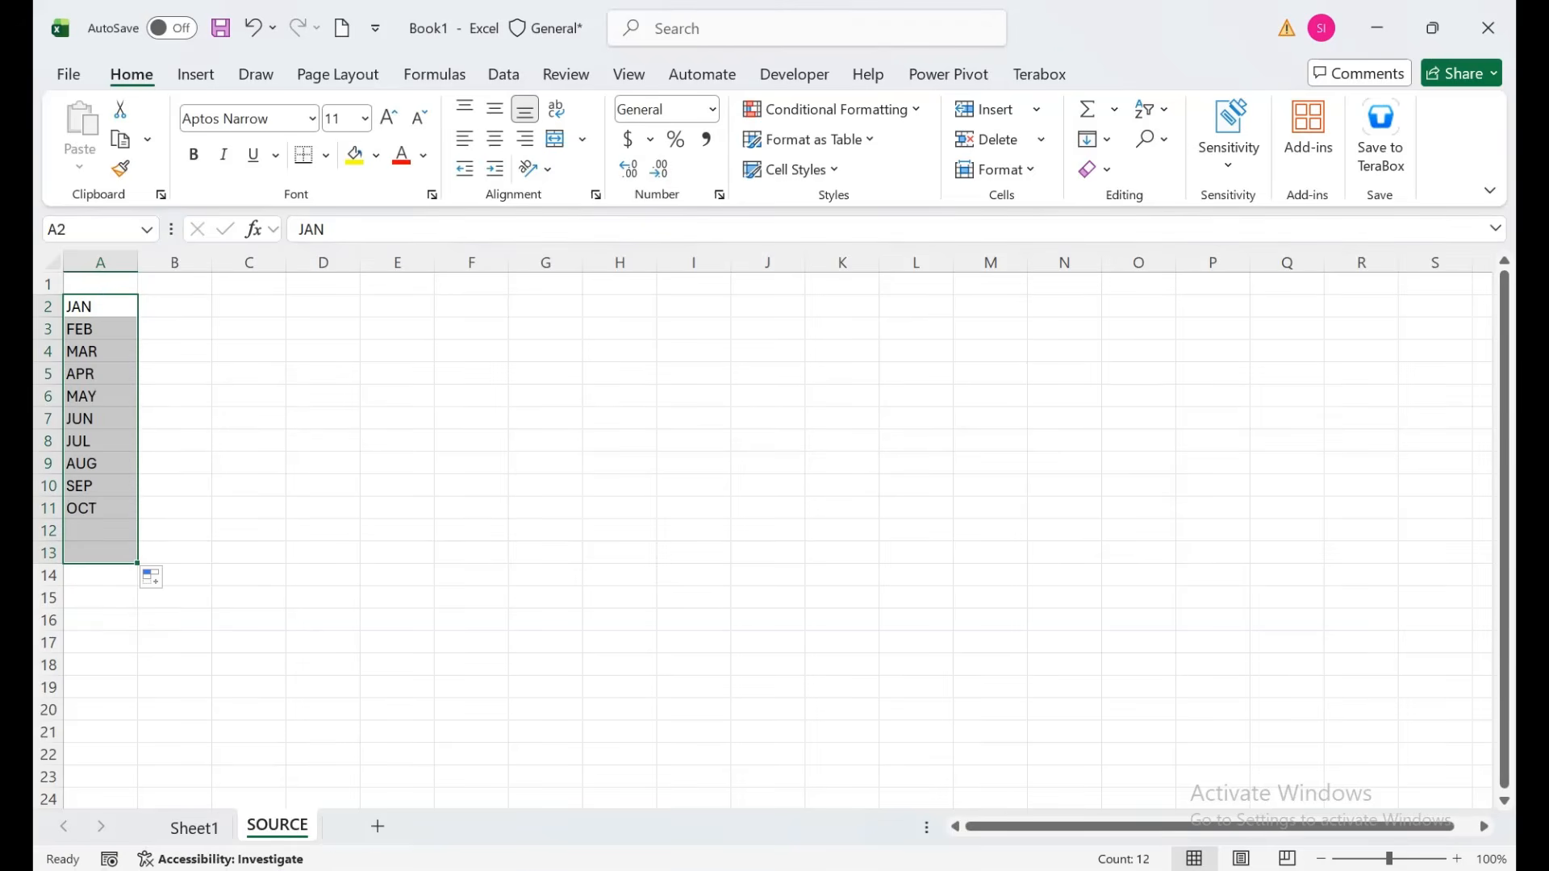
Fill years 2026 through 2037 in B2:B13 on SOURCE, then return to Sheet1.
ctrl+scroll(763, 530, up, 3)
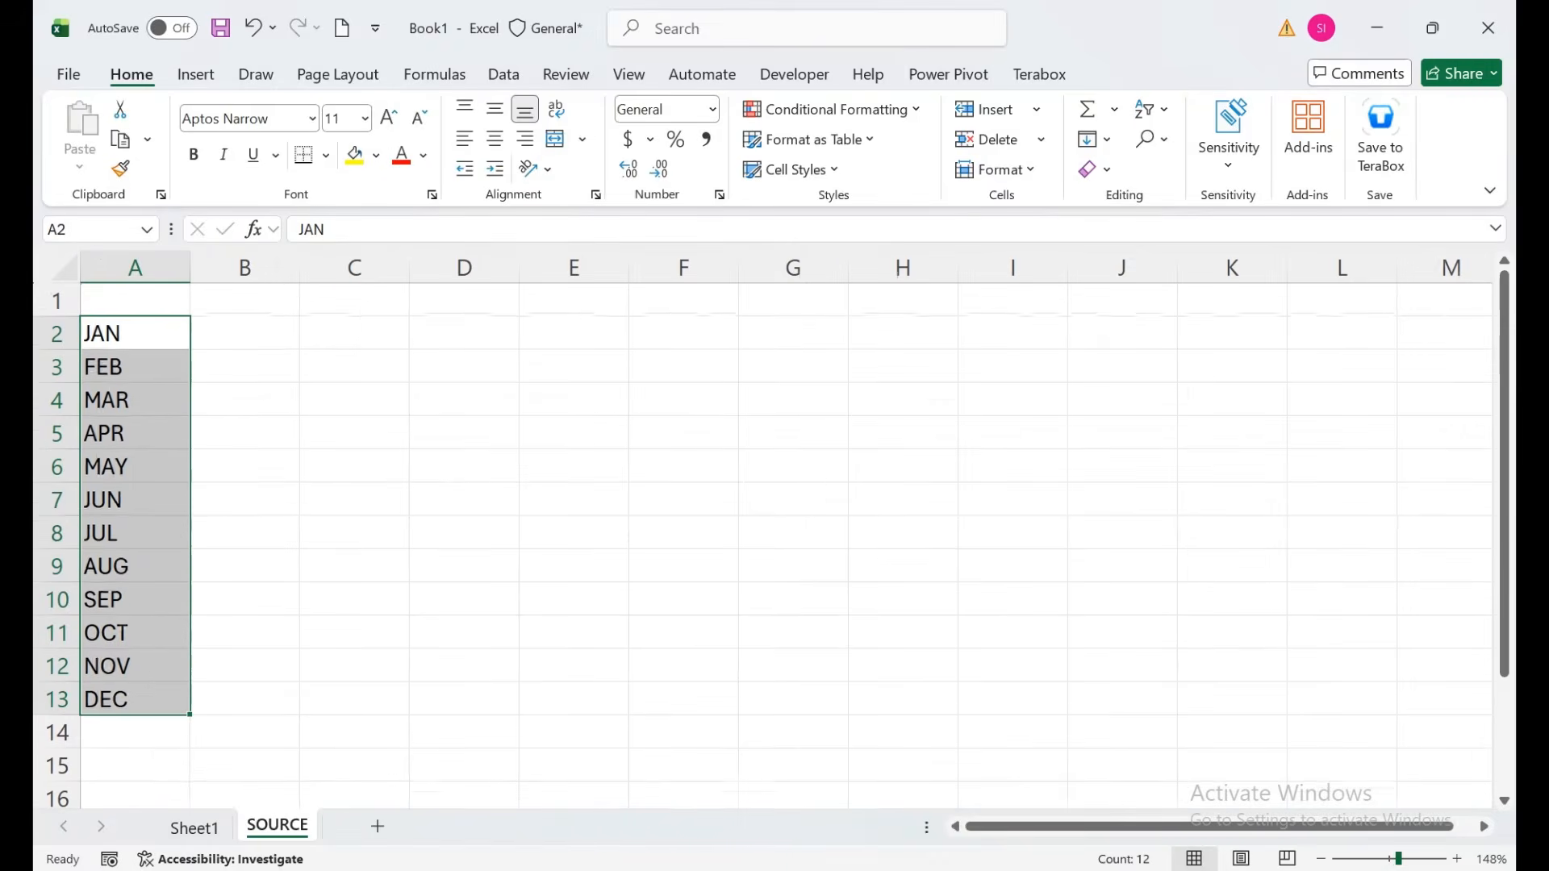
click(244, 334)
text(2026)
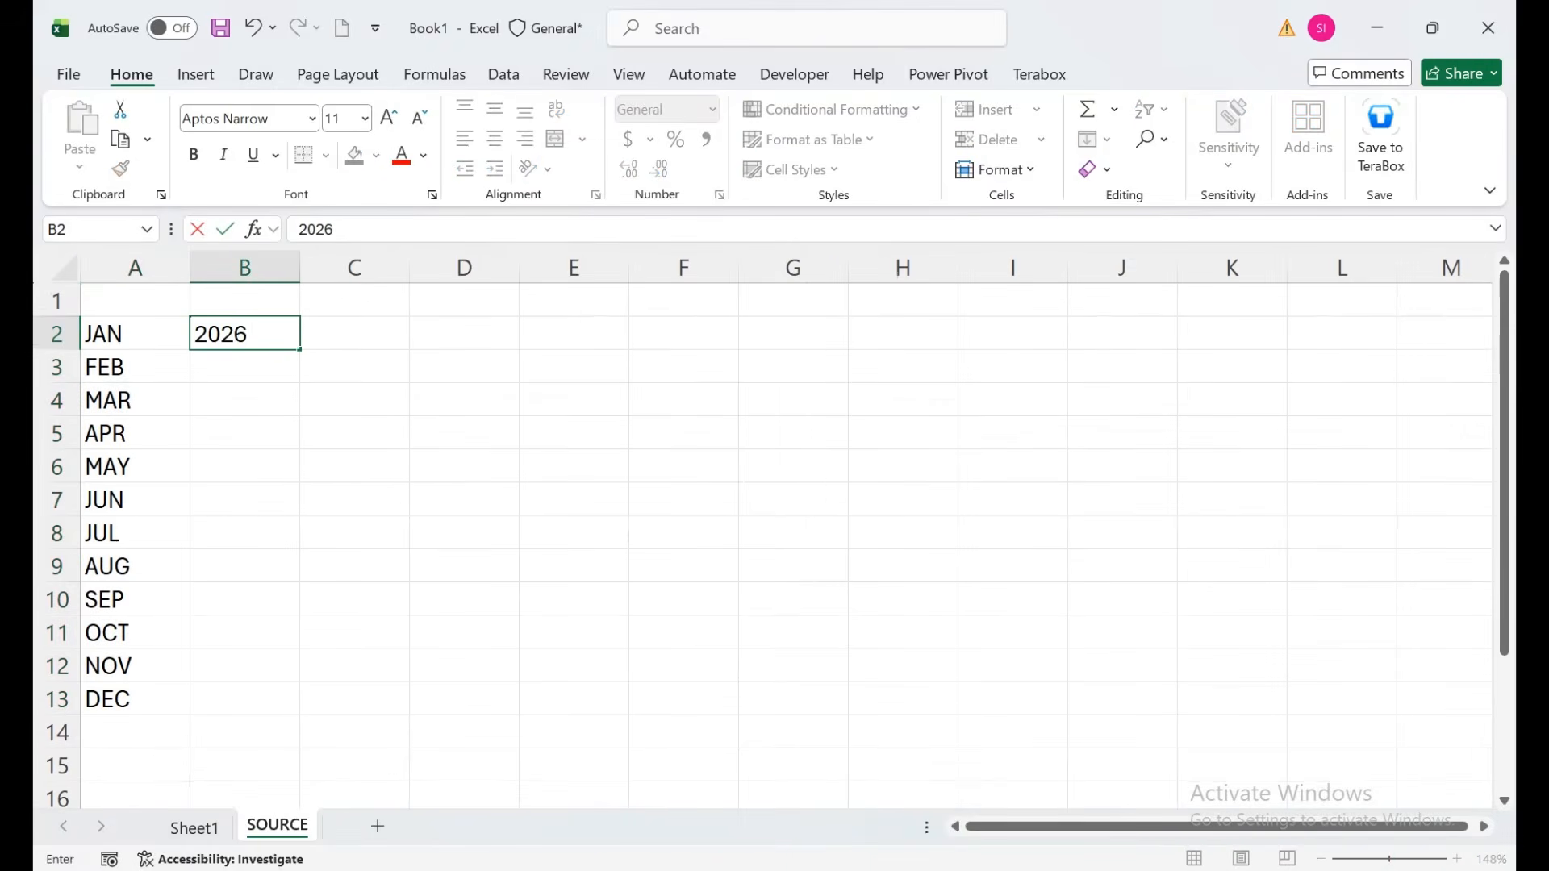
key(Return)
click(244, 334)
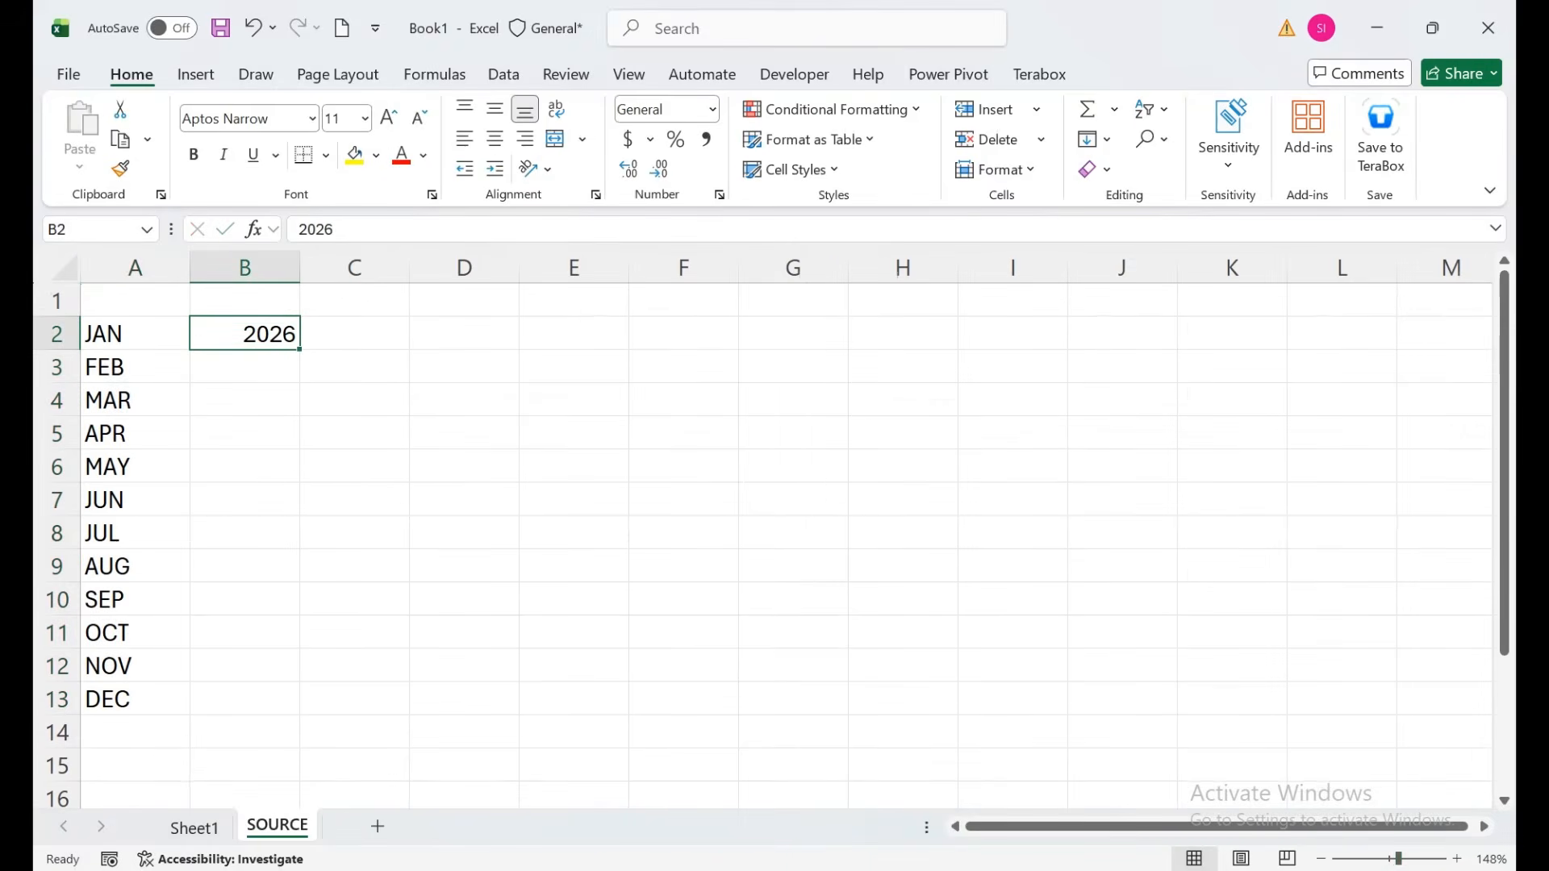
drag(299, 349, 297, 710)
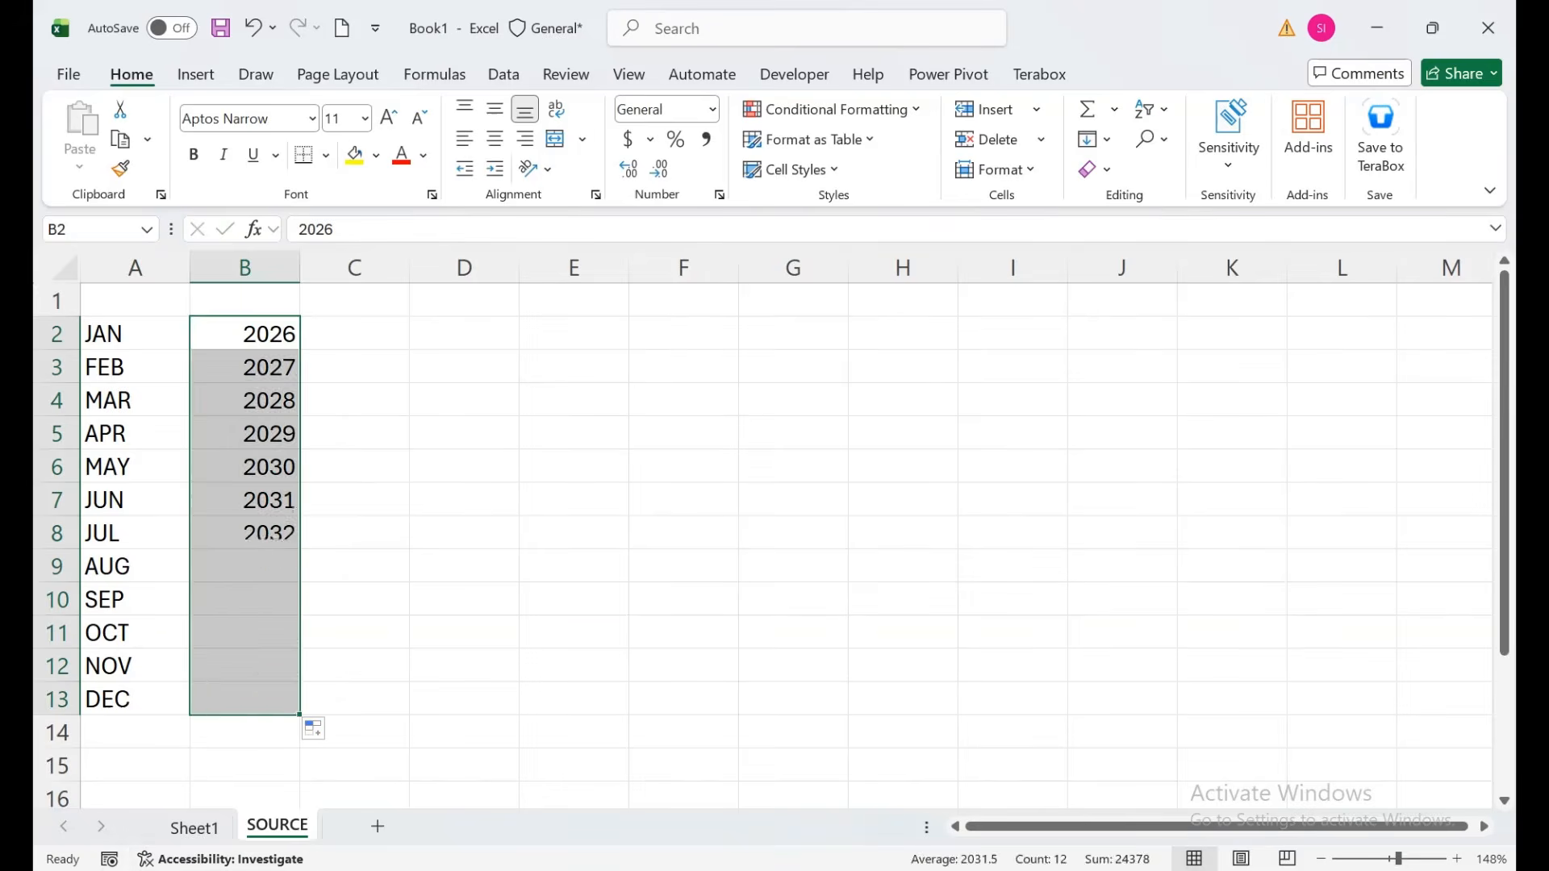
click(105, 500)
click(193, 827)
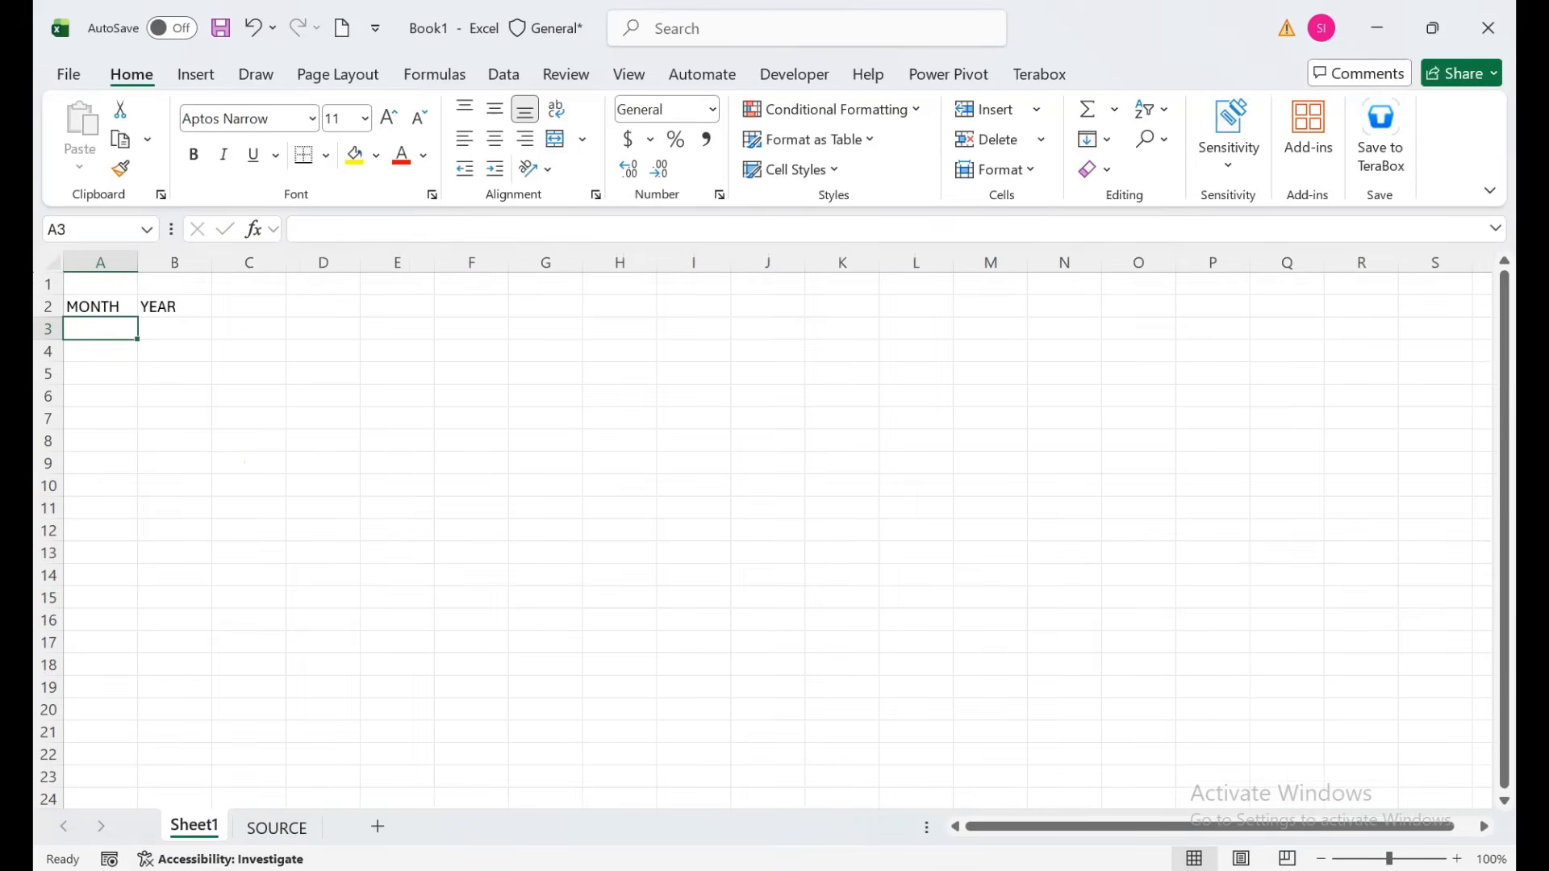
Give A3 a list validation using the month names in SOURCE!A2:A13.
click(504, 74)
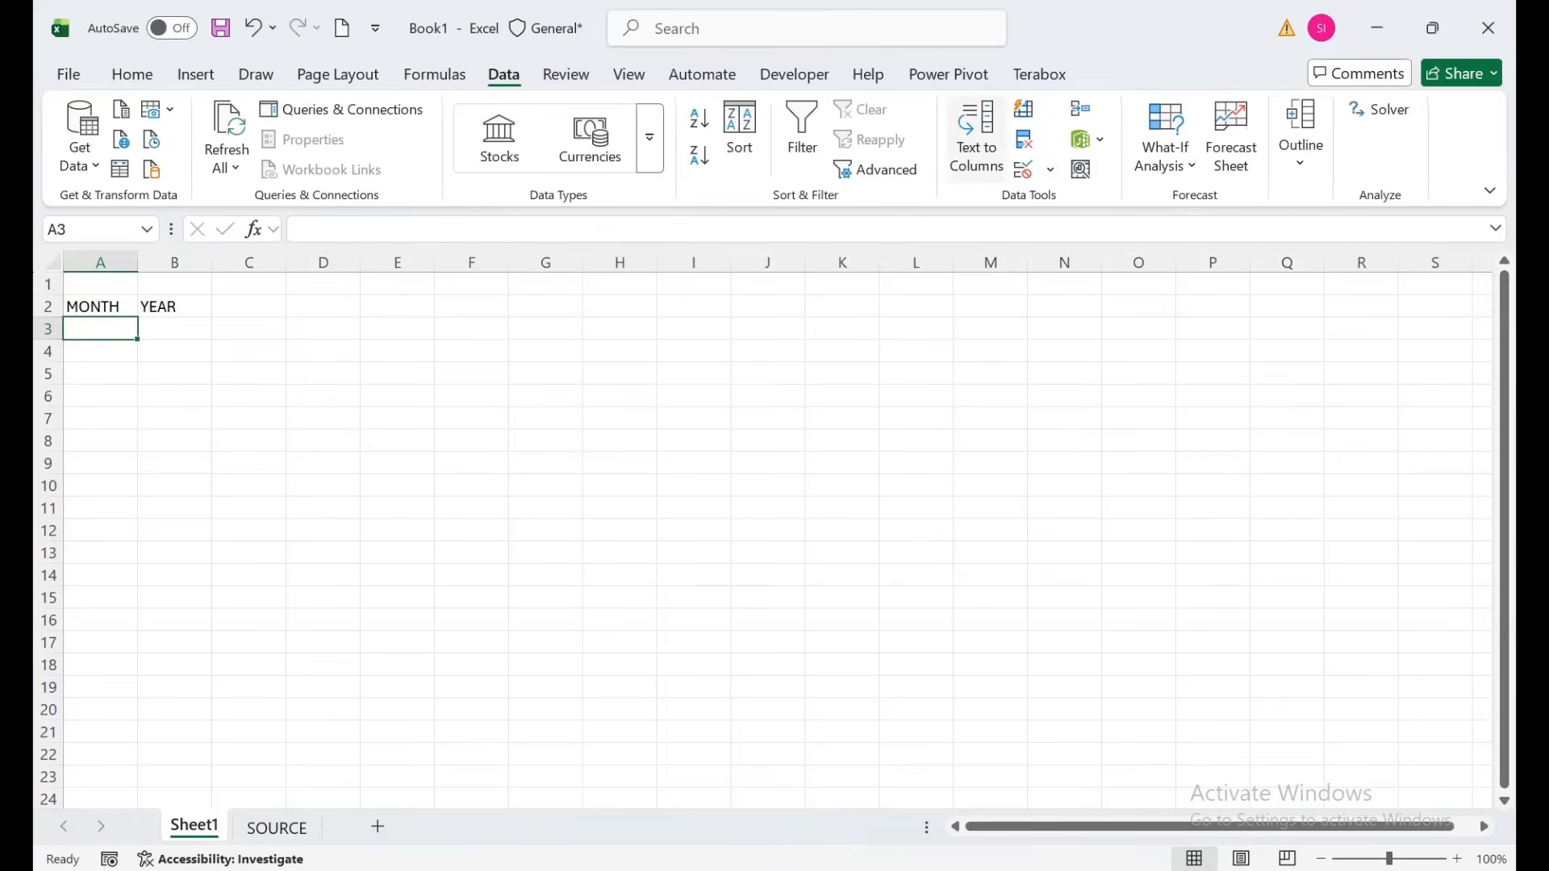
click(1049, 169)
click(1098, 200)
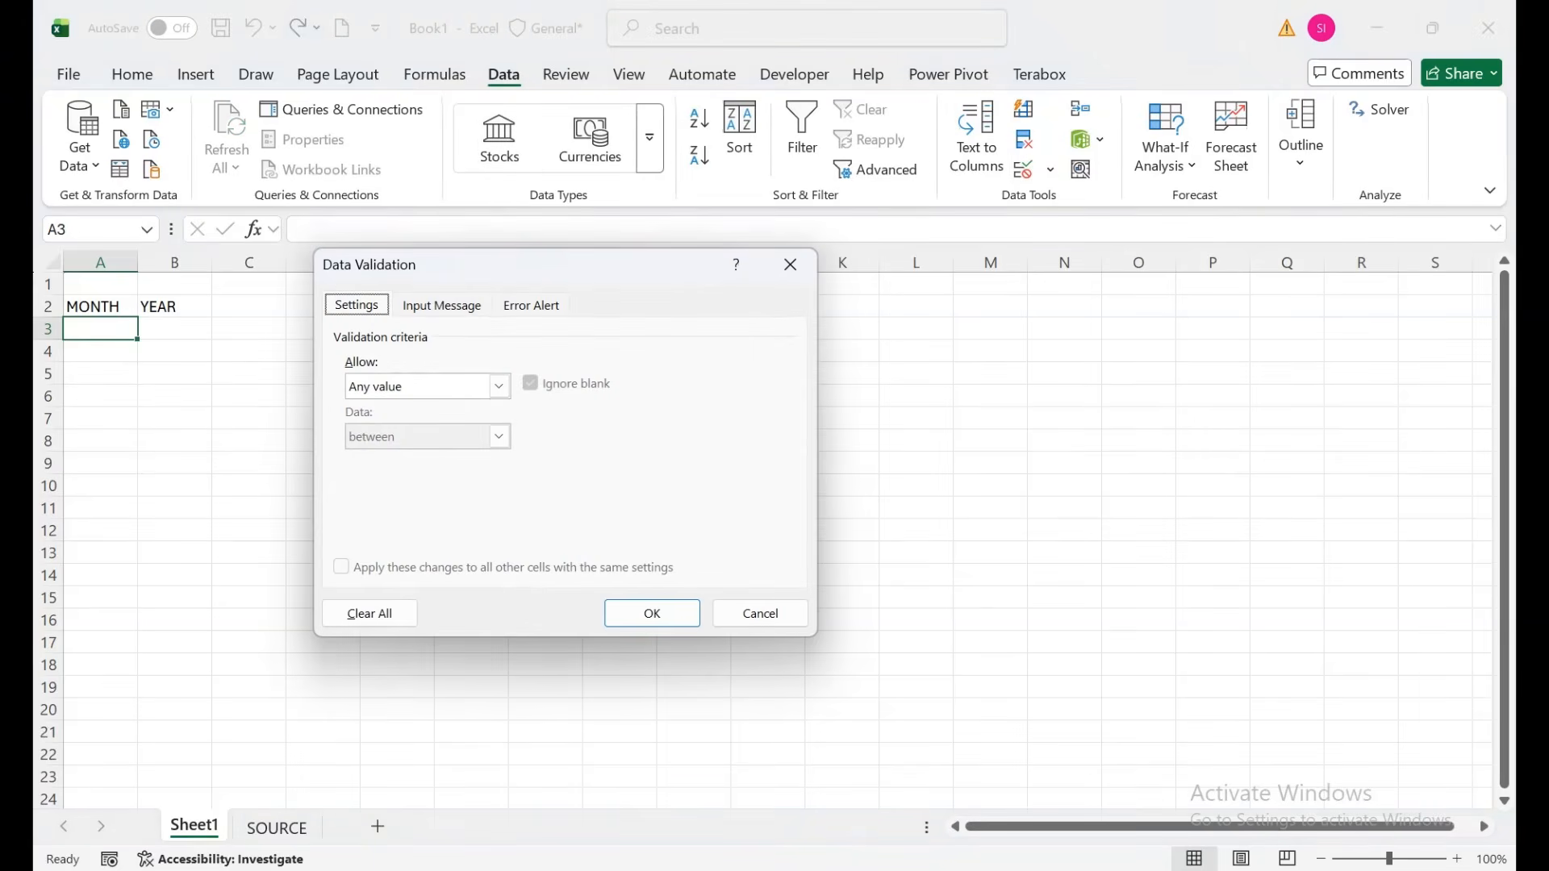
click(500, 387)
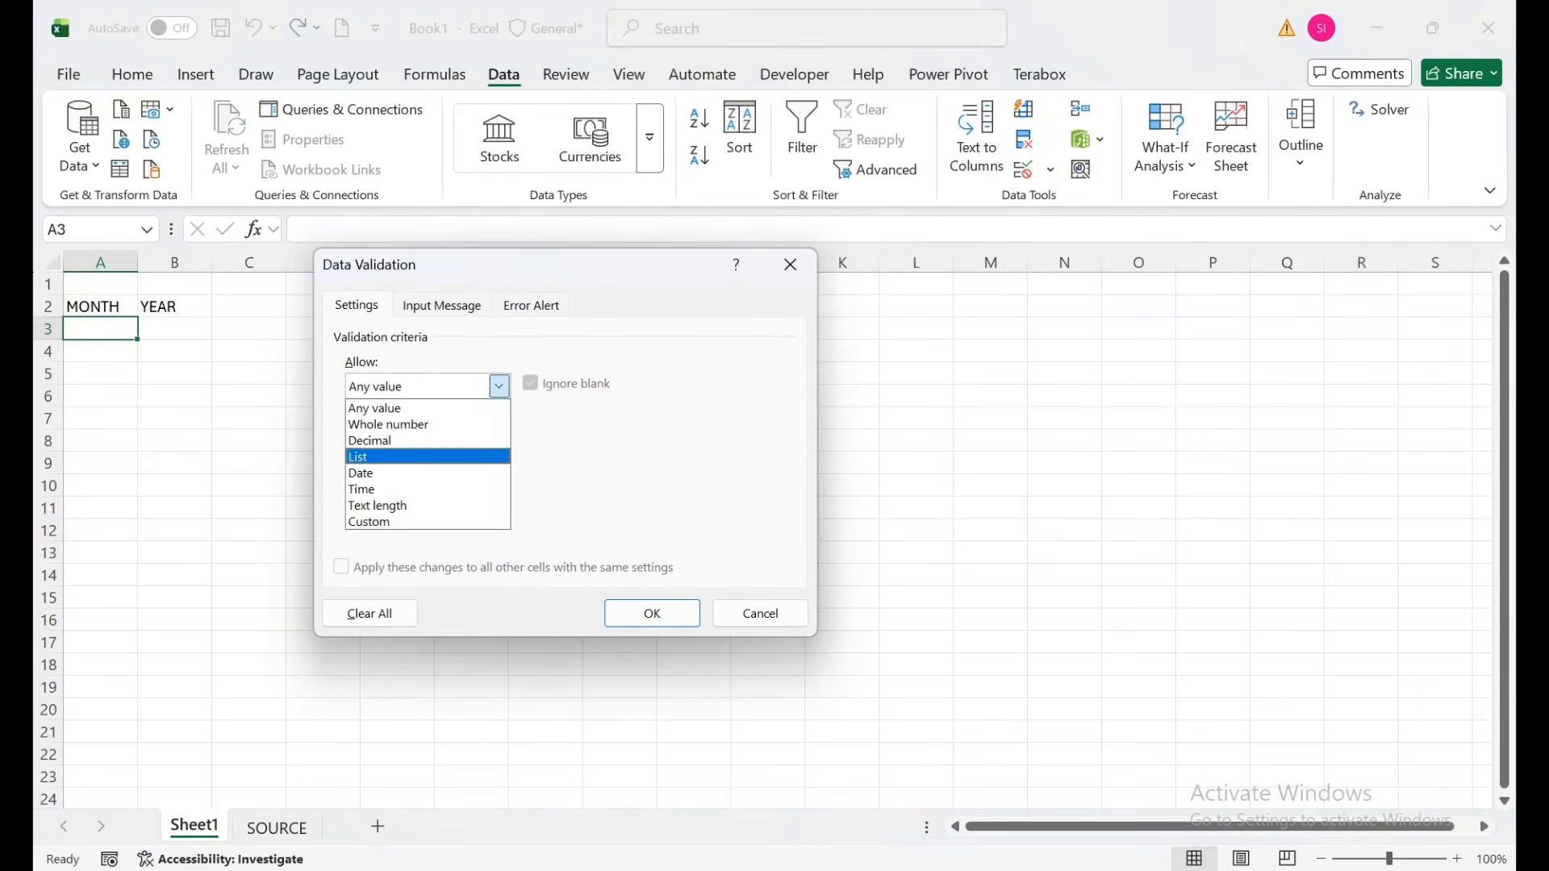
click(379, 455)
click(277, 828)
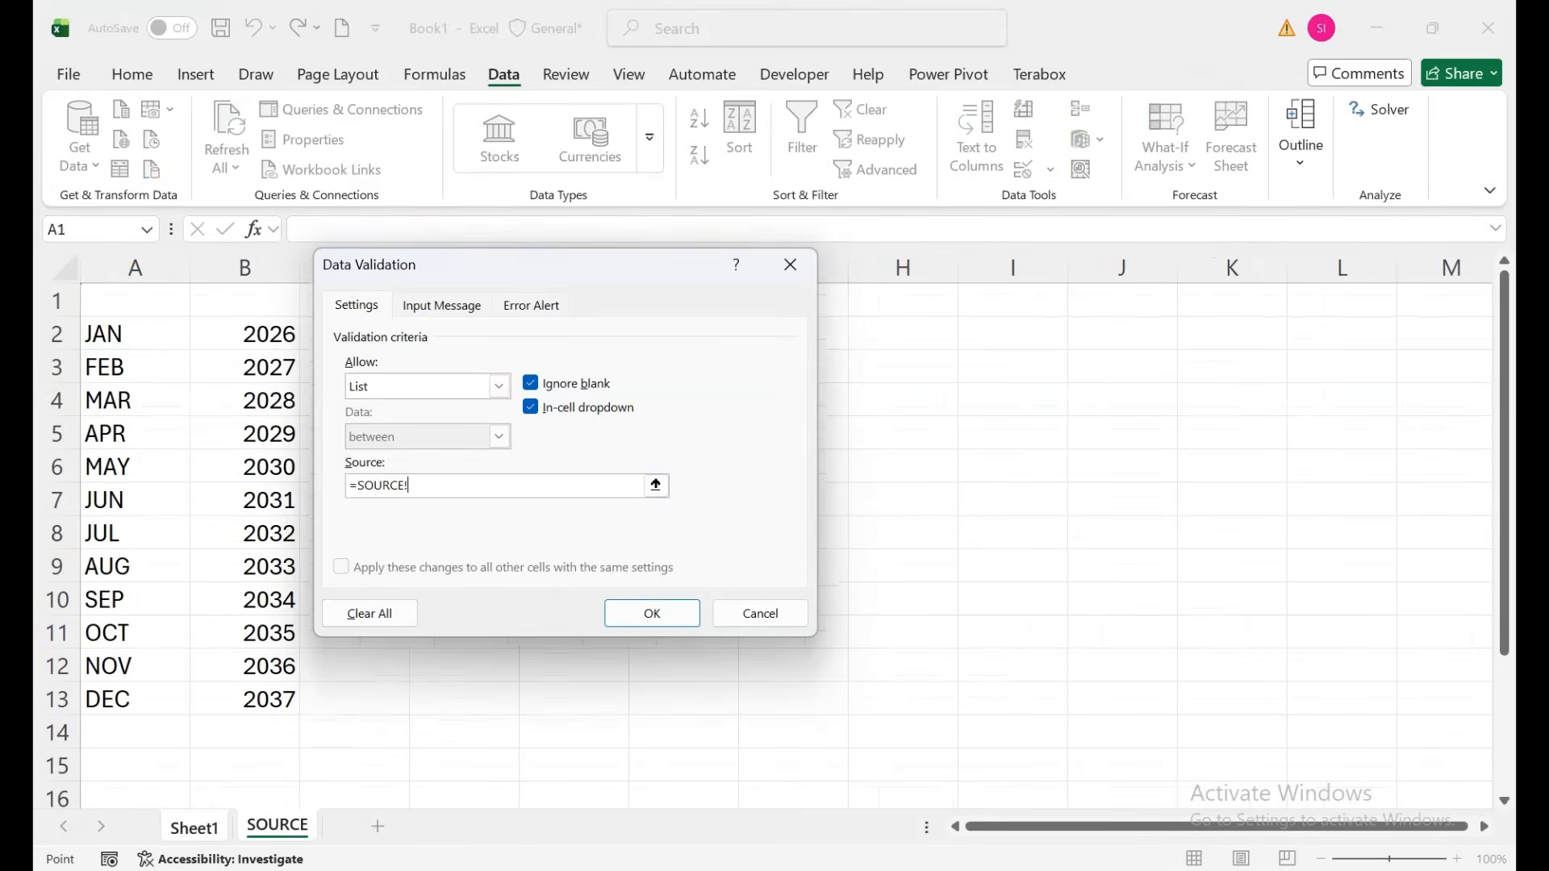
drag(121, 333, 161, 702)
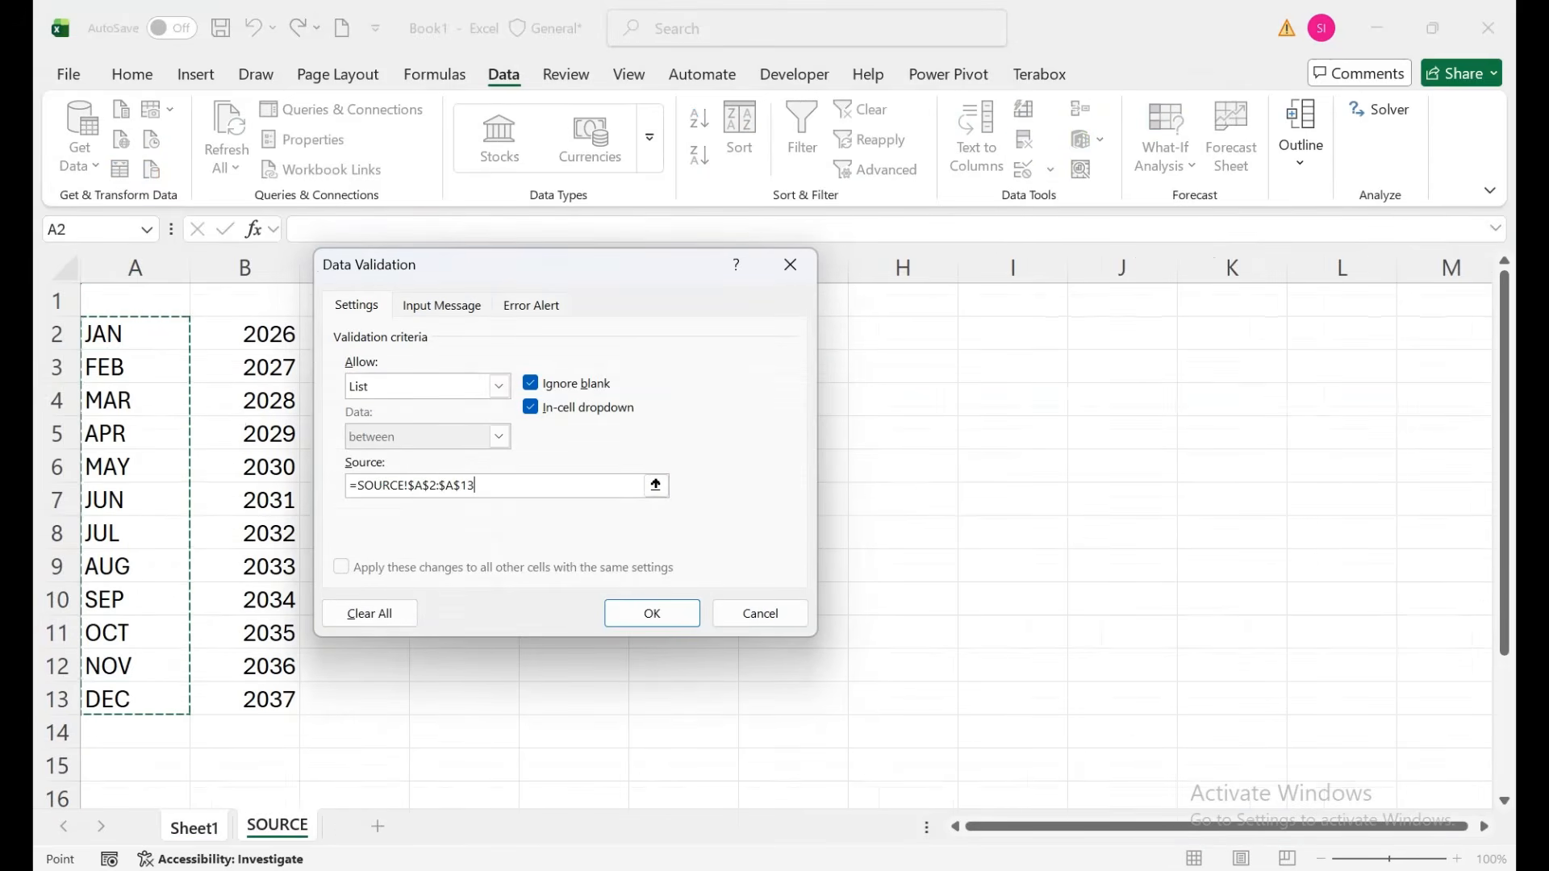
click(651, 613)
Give B3 a list validation using the years in SOURCE!B2:B13.
click(174, 329)
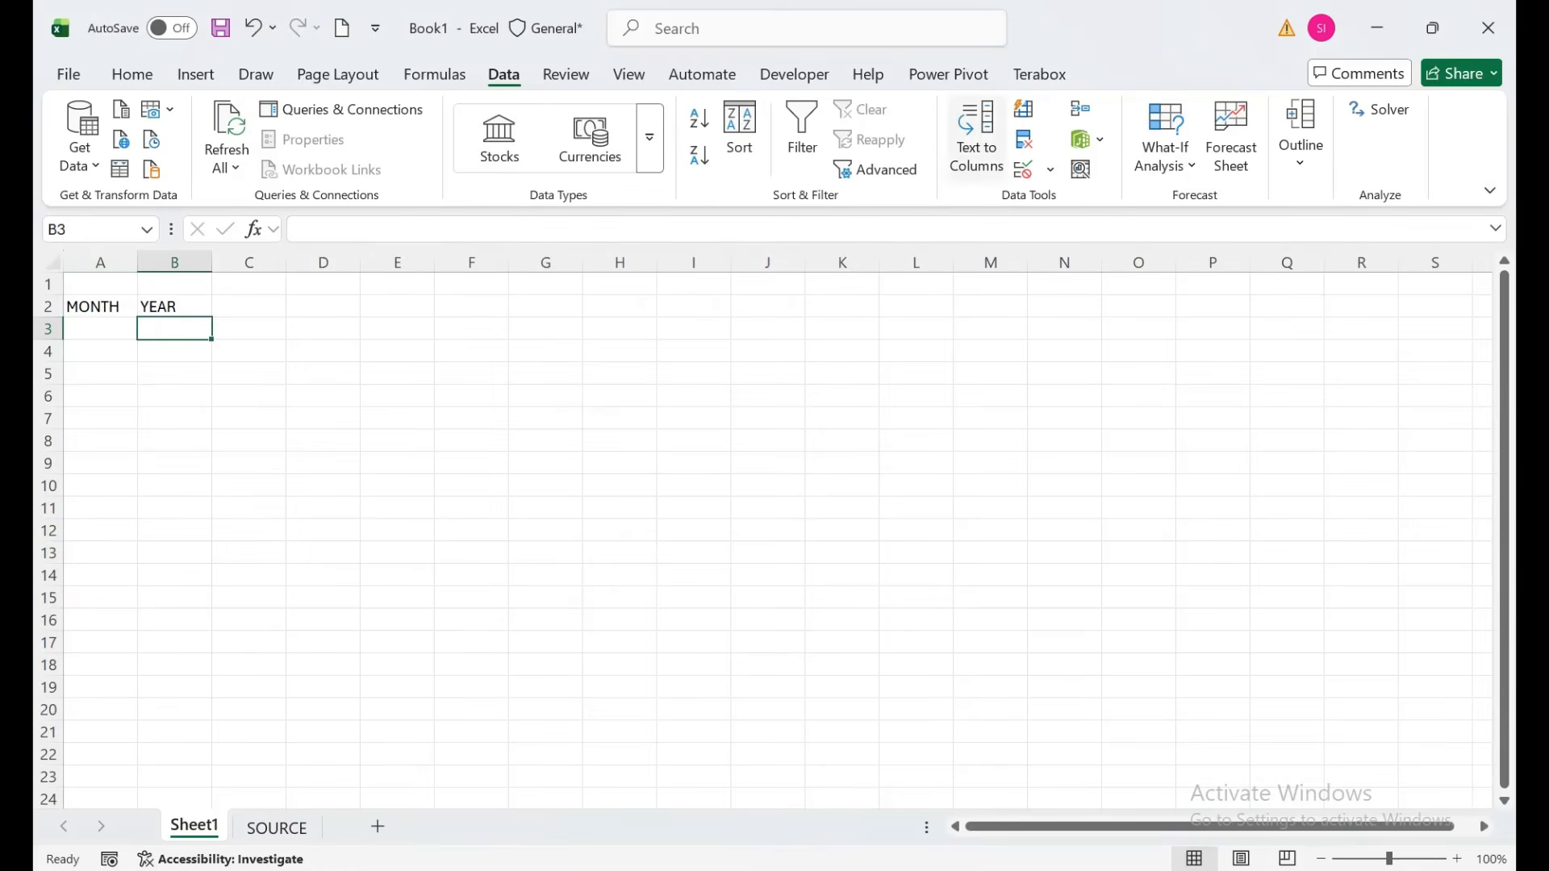
click(1050, 169)
click(1085, 200)
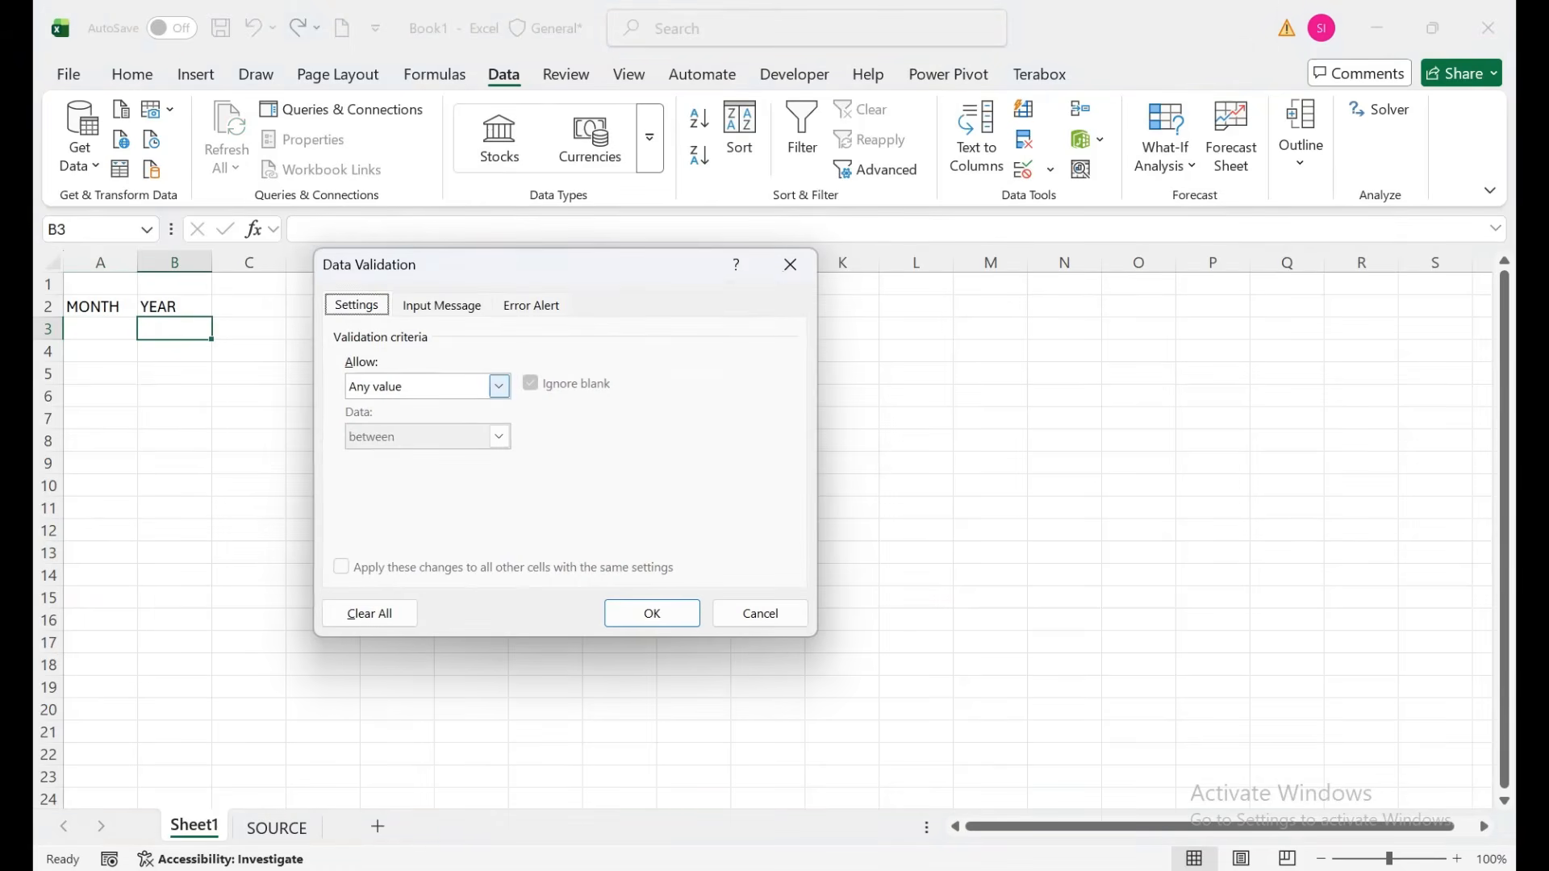
click(500, 386)
click(379, 456)
click(493, 485)
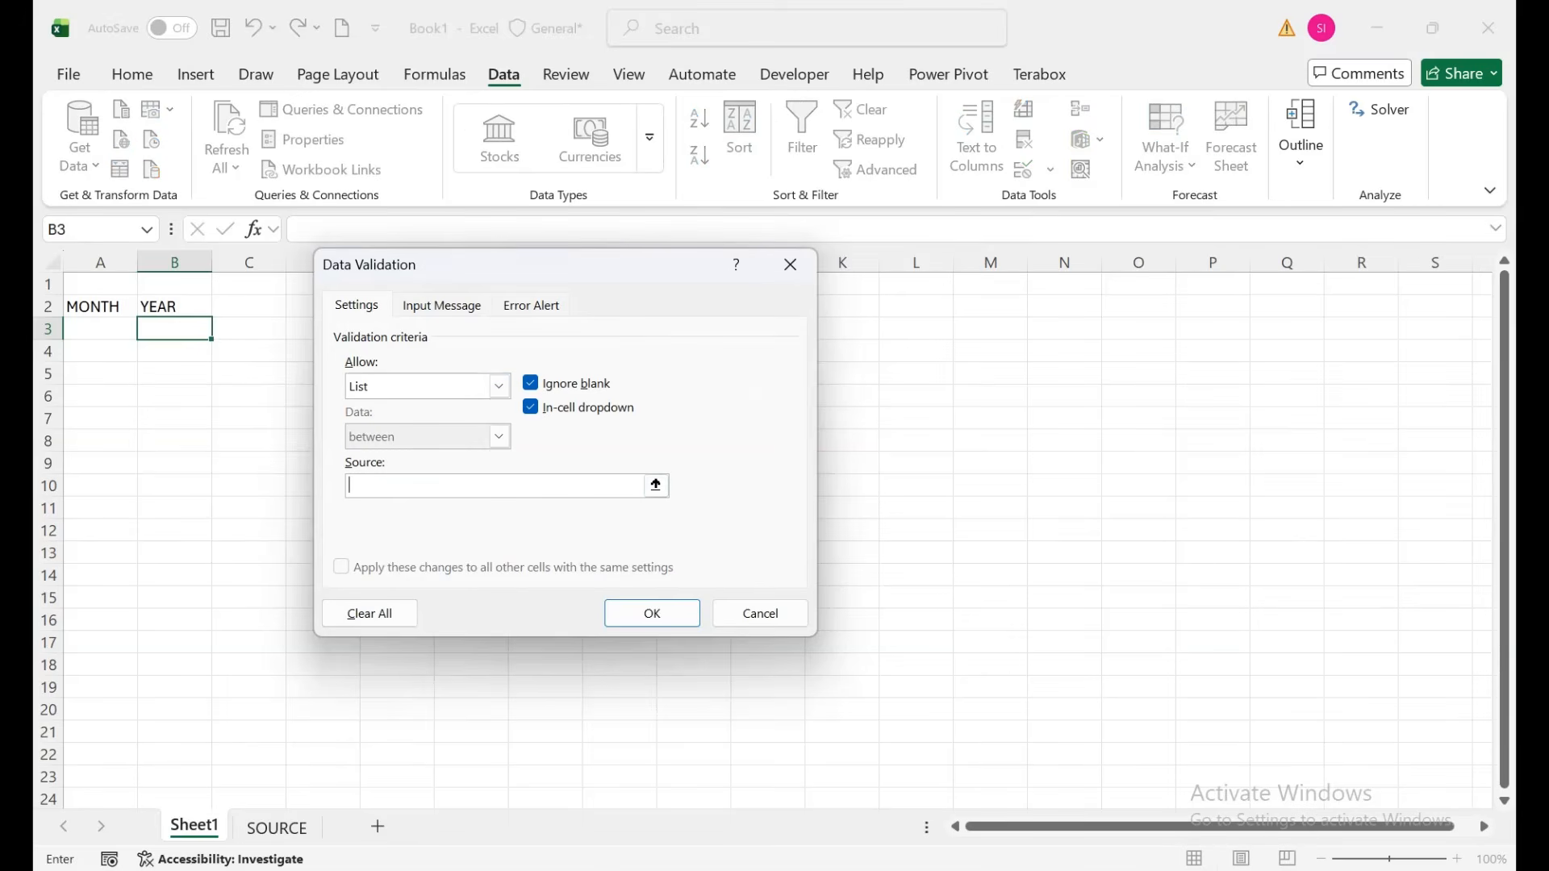
click(277, 828)
drag(268, 334, 274, 699)
click(652, 613)
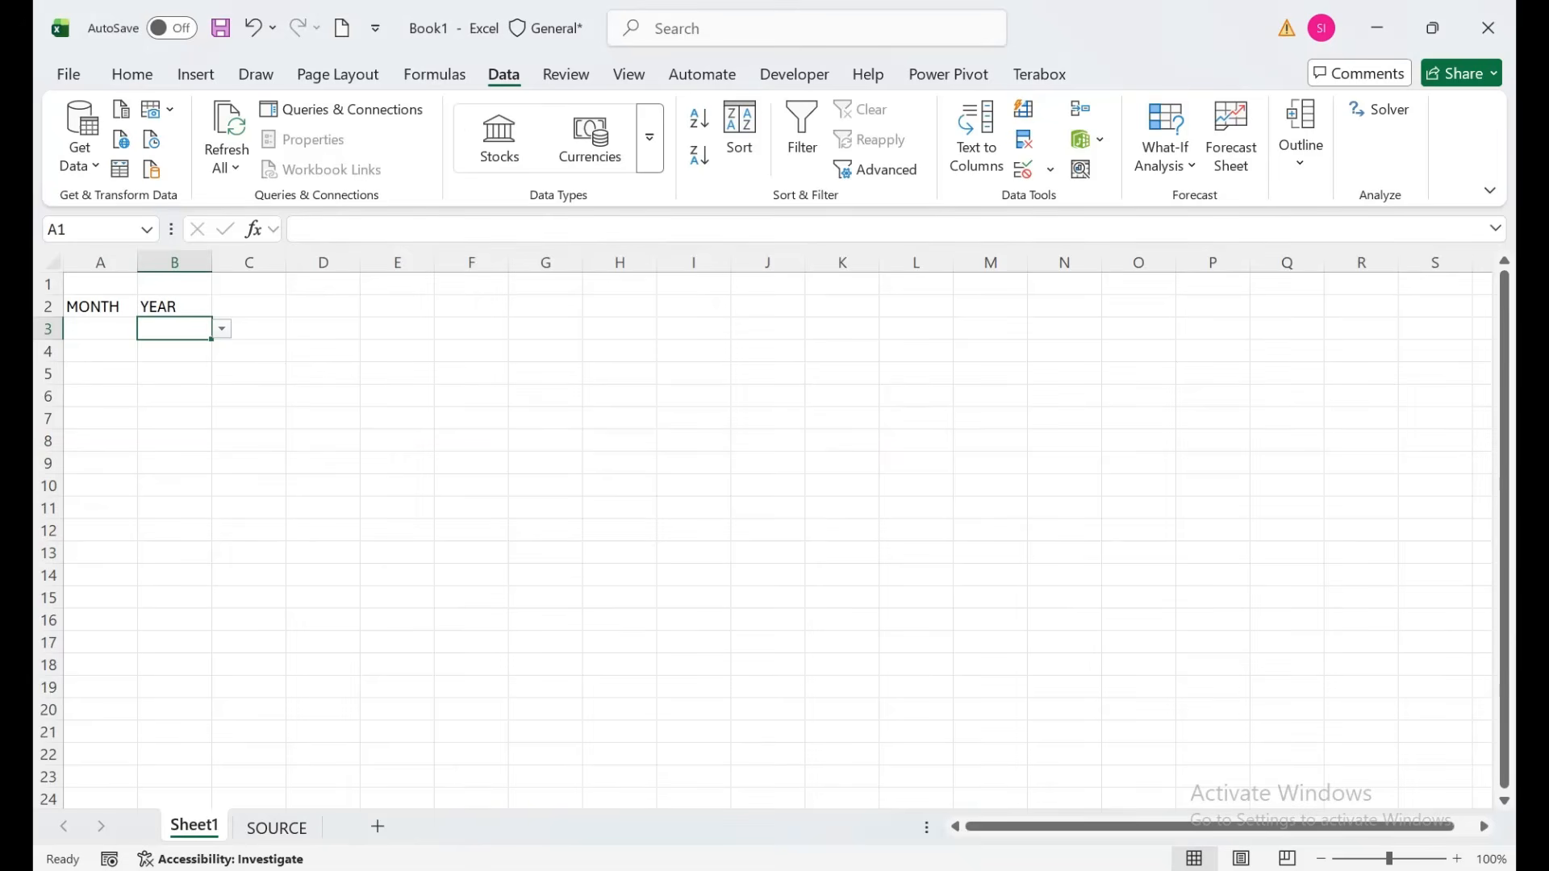
Choose JUN in A3 and 2026 in B3 from their dropdowns, and widen column B.
click(98, 351)
click(100, 329)
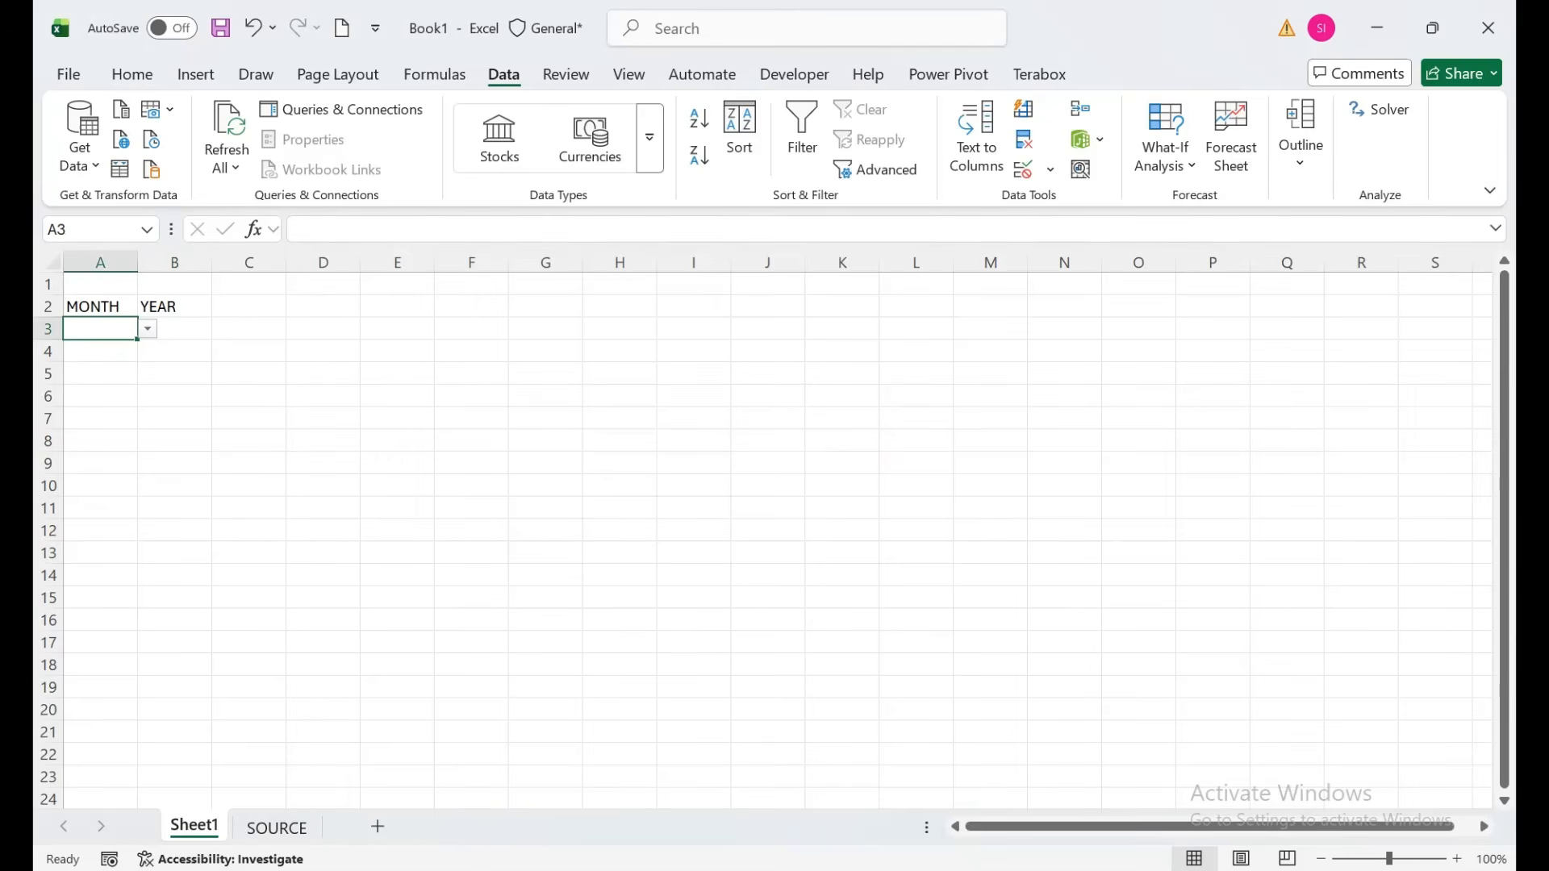
click(147, 330)
click(81, 448)
click(174, 329)
click(222, 330)
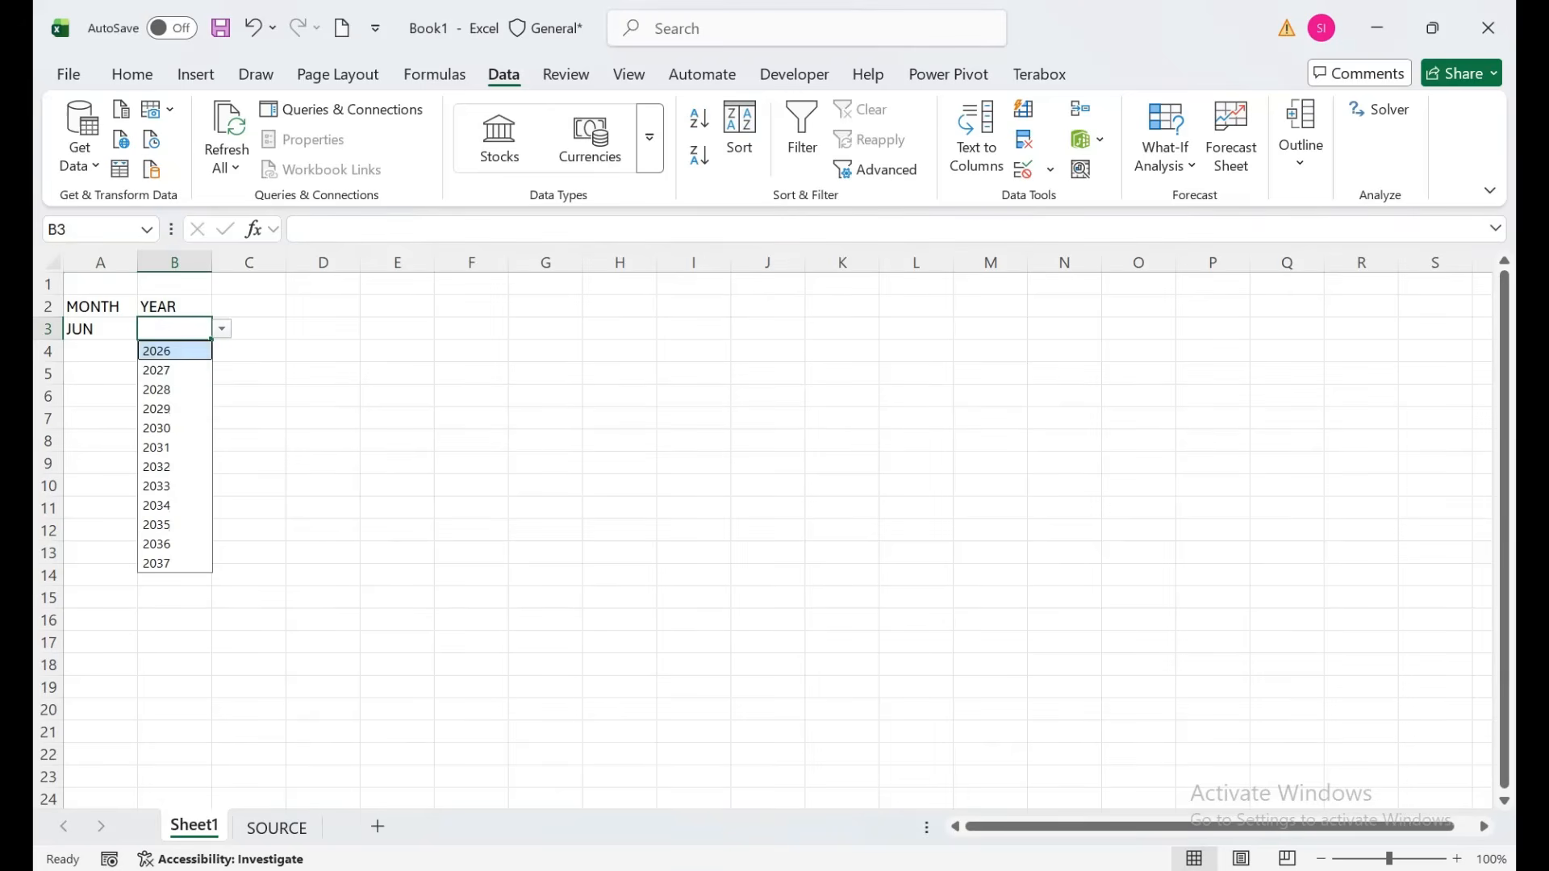
click(161, 349)
drag(212, 263, 274, 263)
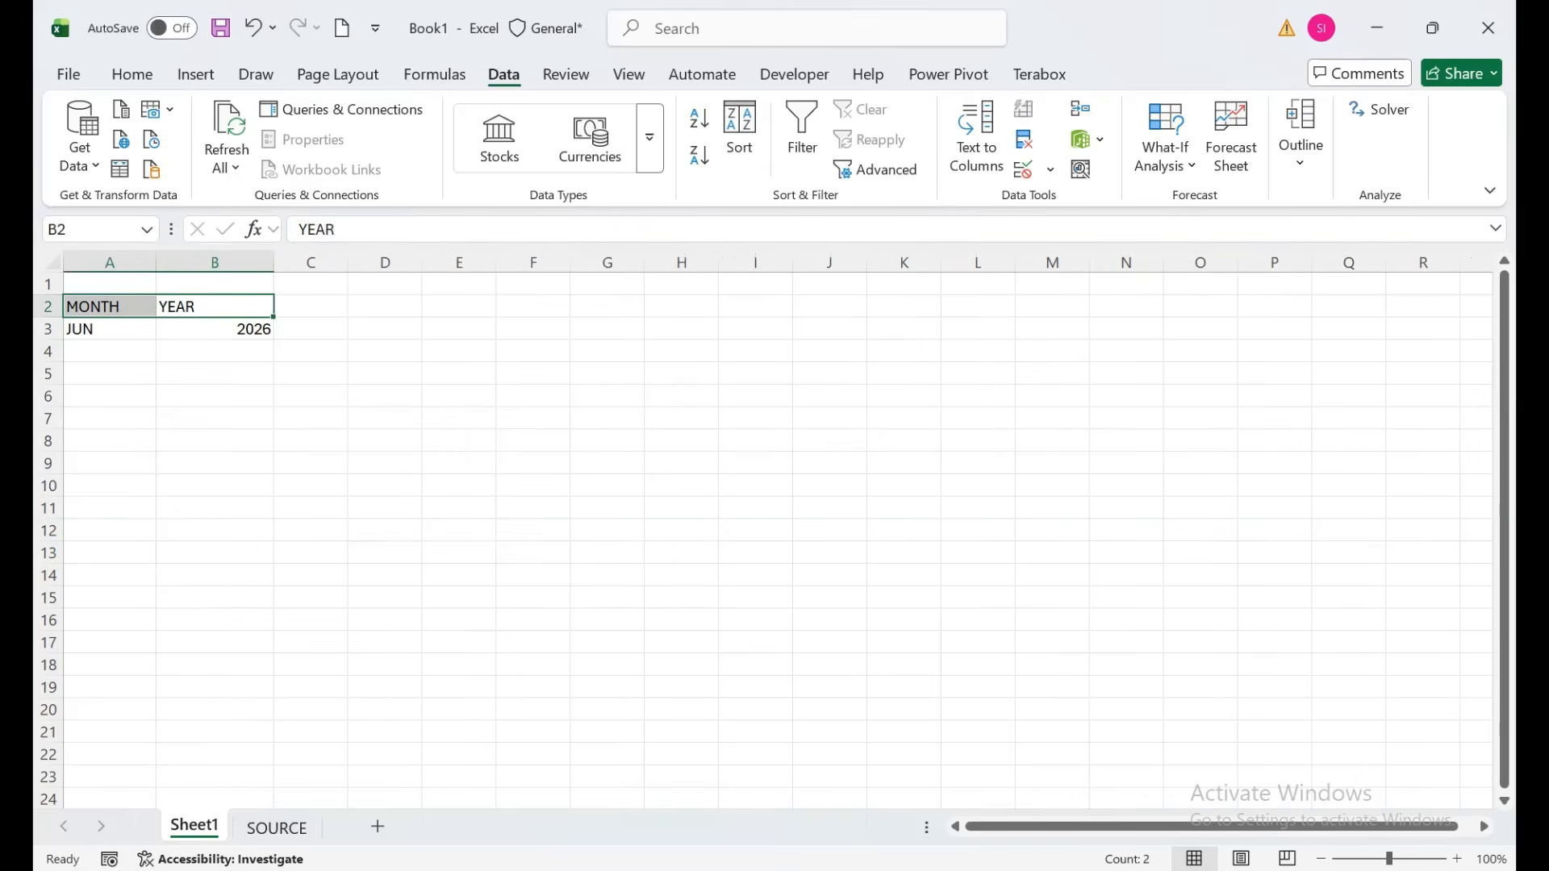
Center and bold the MONTH and YEAR headers, fill them yellow, and center JUN and 2026.
click(131, 75)
click(495, 139)
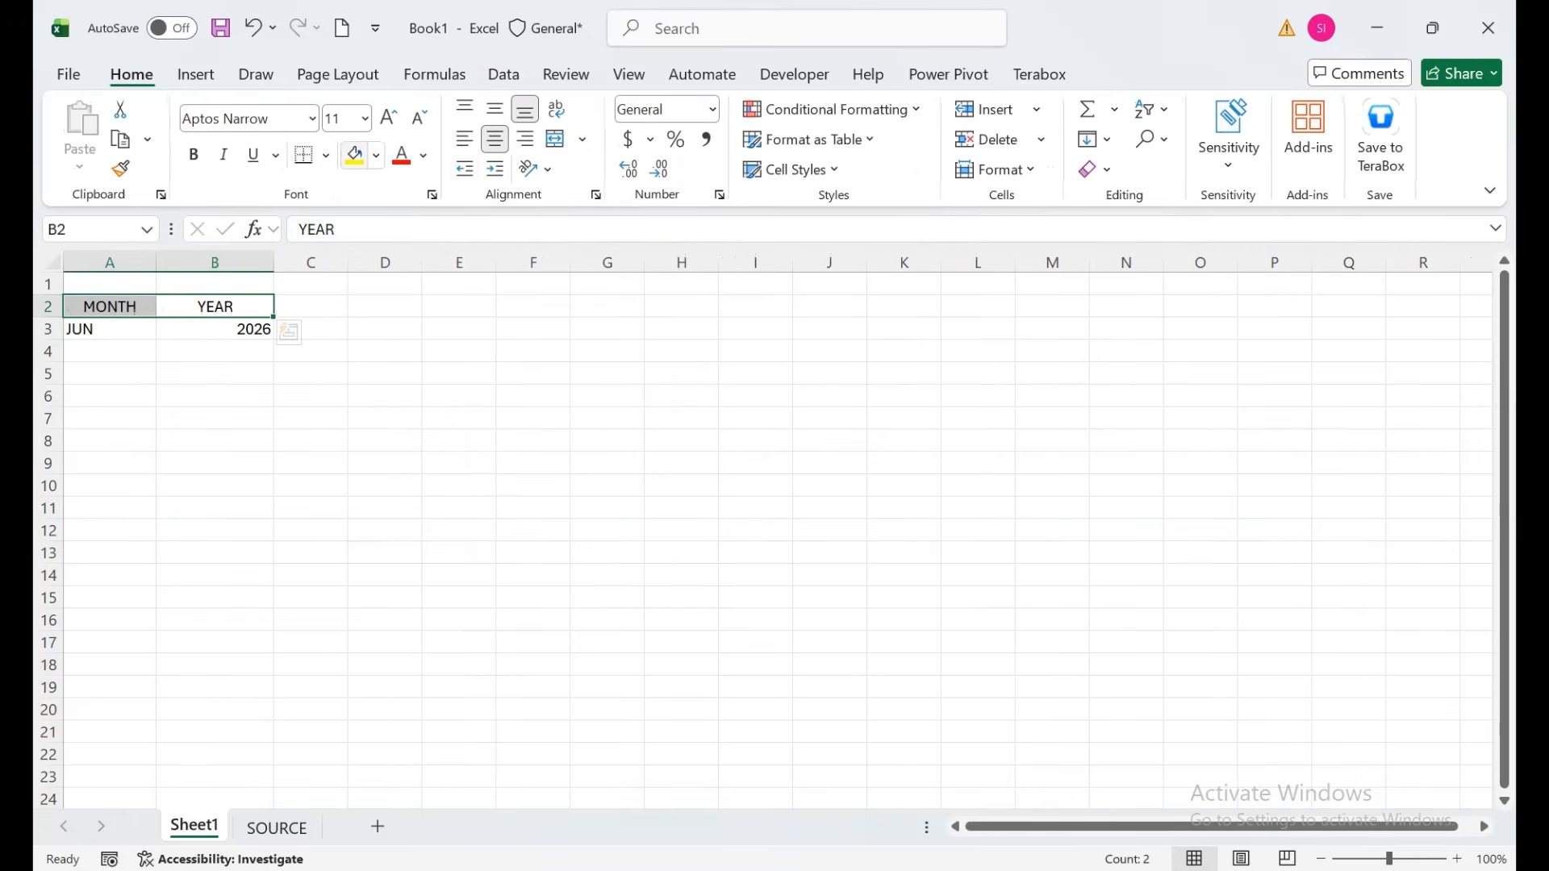
click(194, 154)
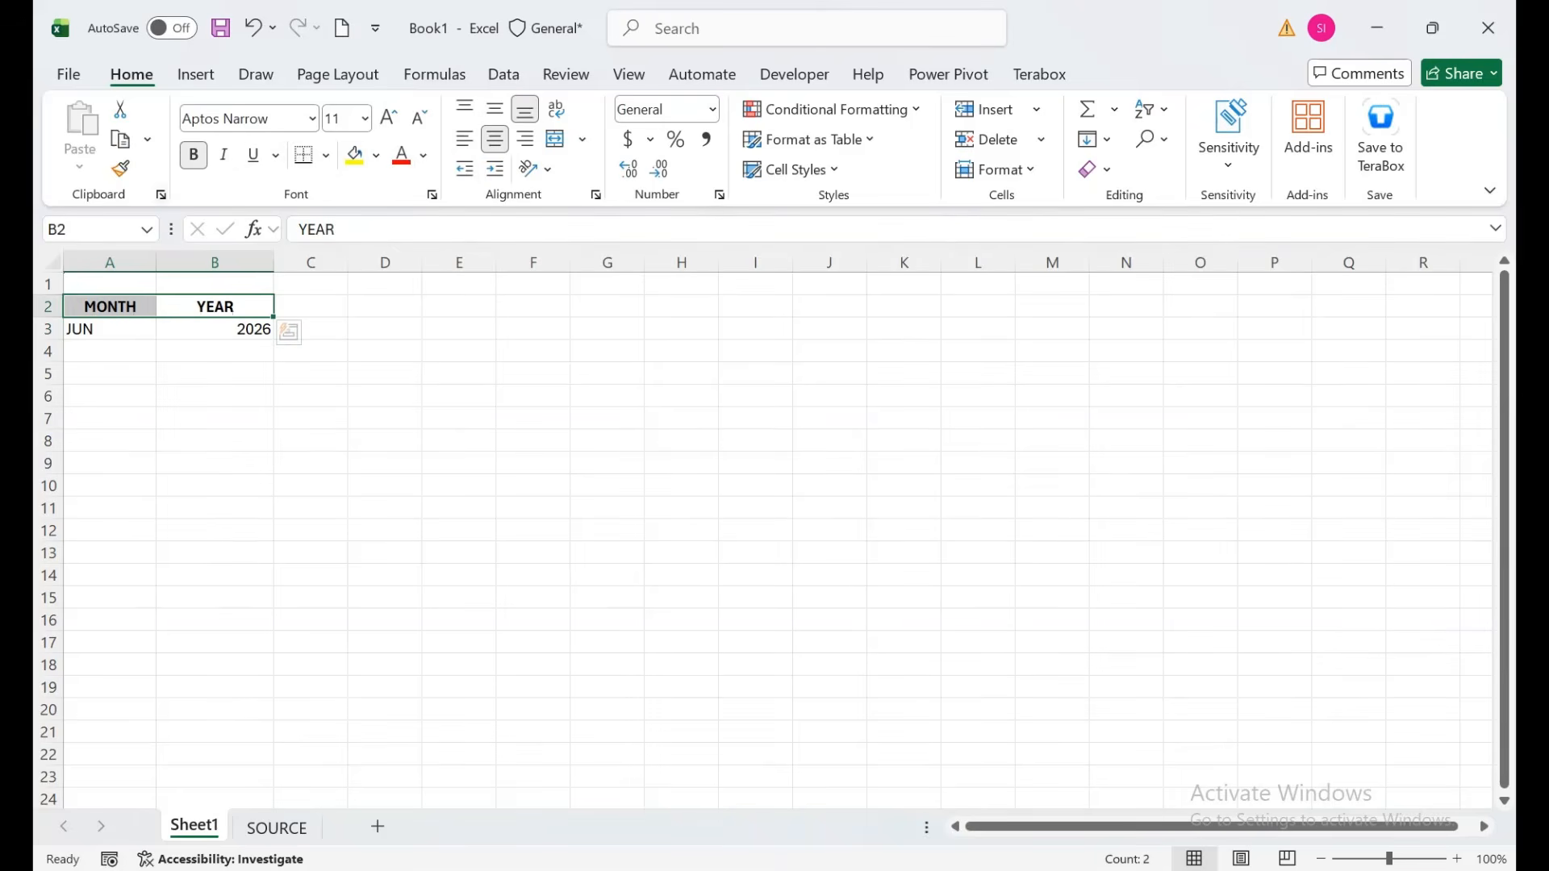
drag(110, 329, 214, 329)
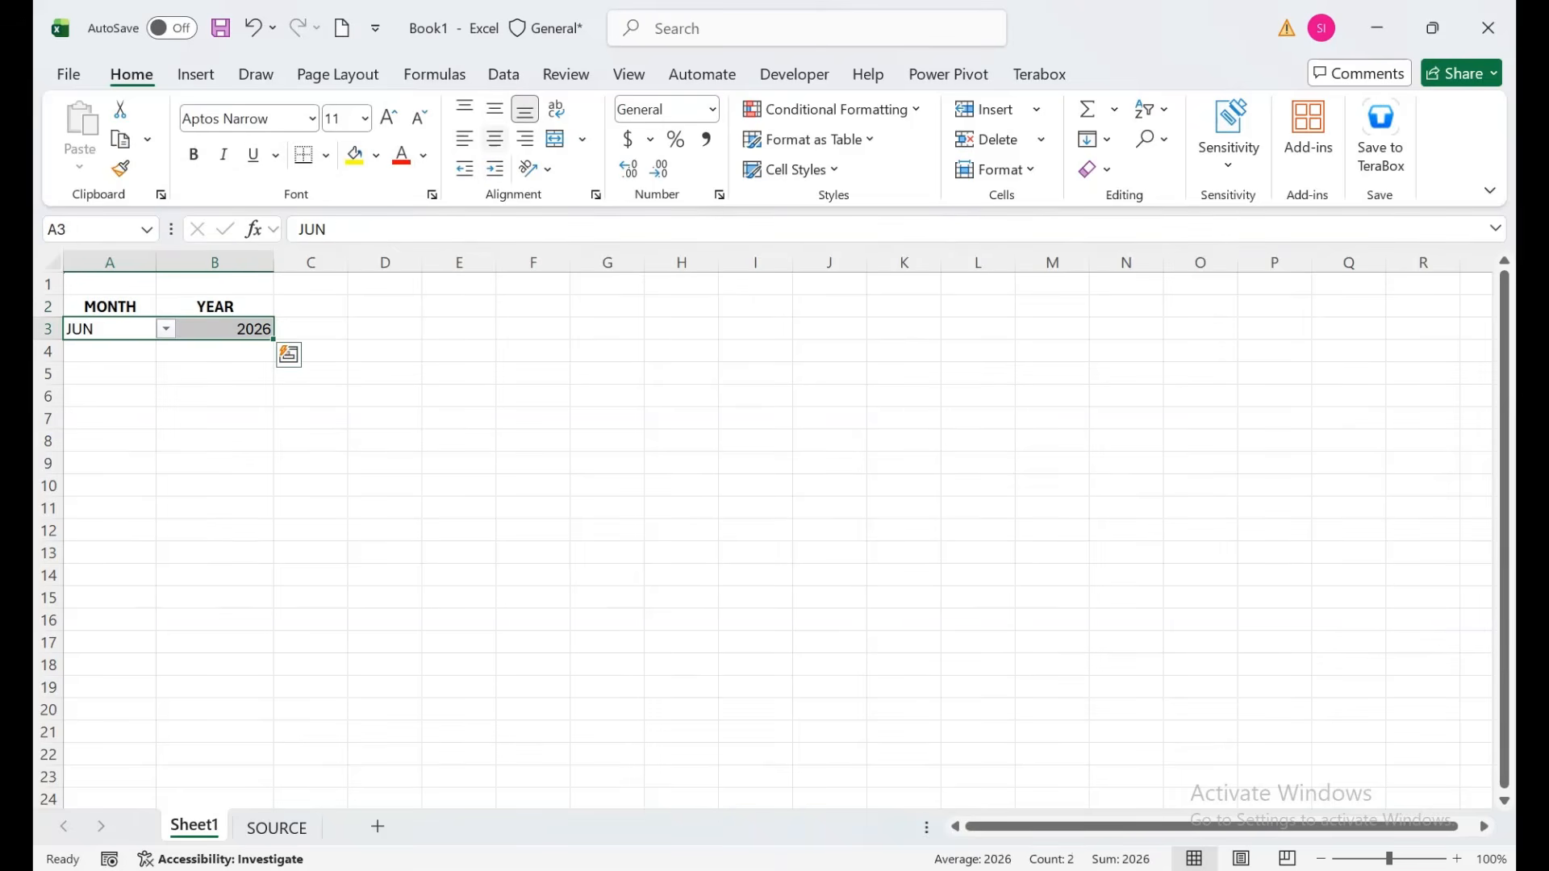
click(494, 139)
drag(110, 307, 216, 306)
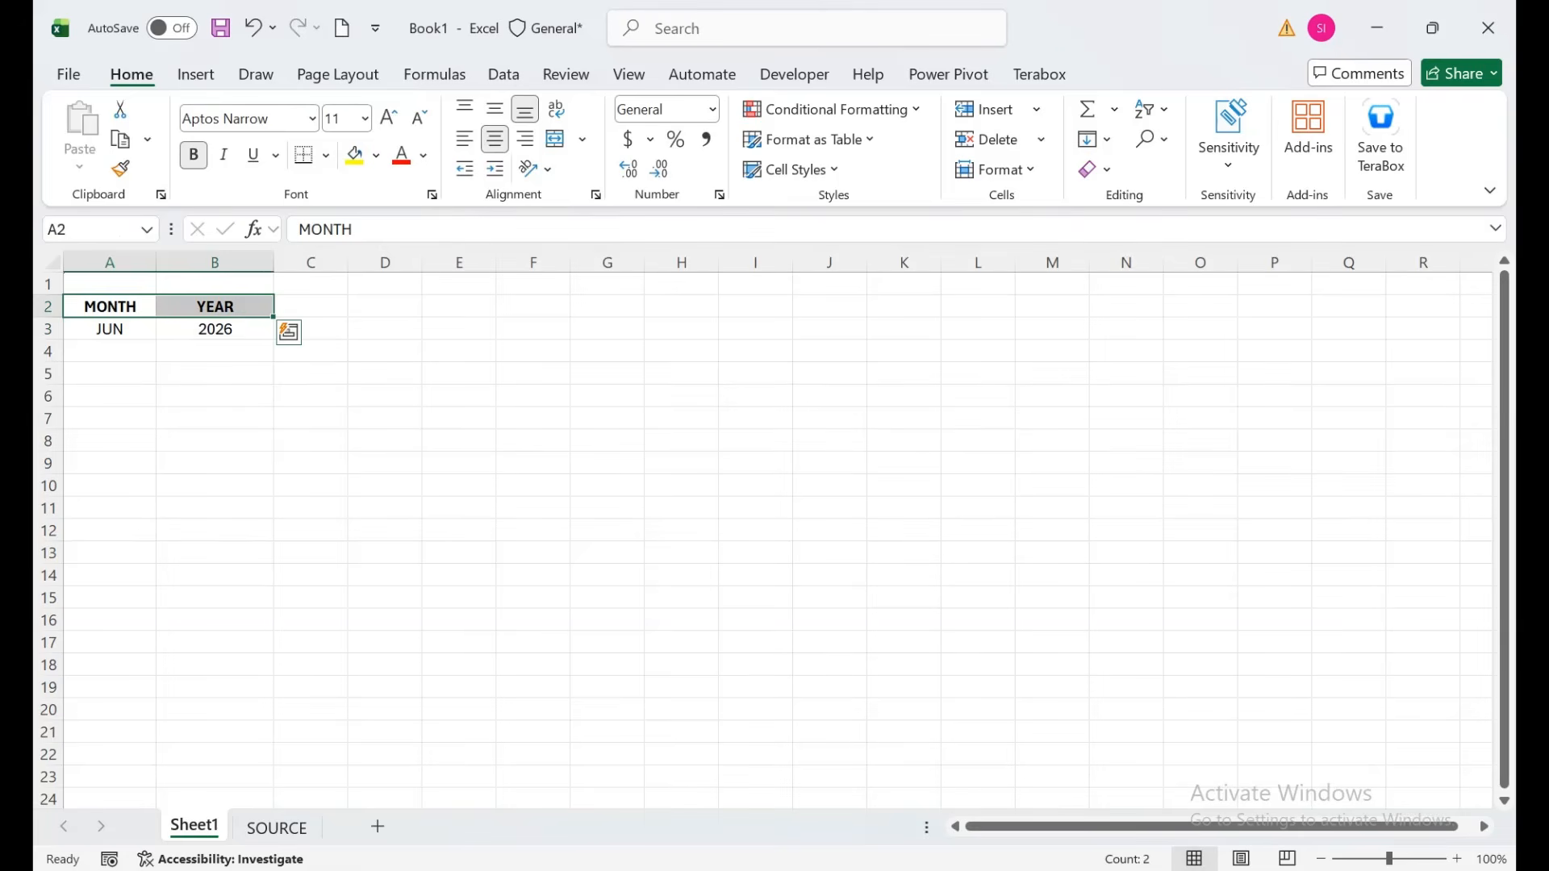
click(354, 155)
click(215, 374)
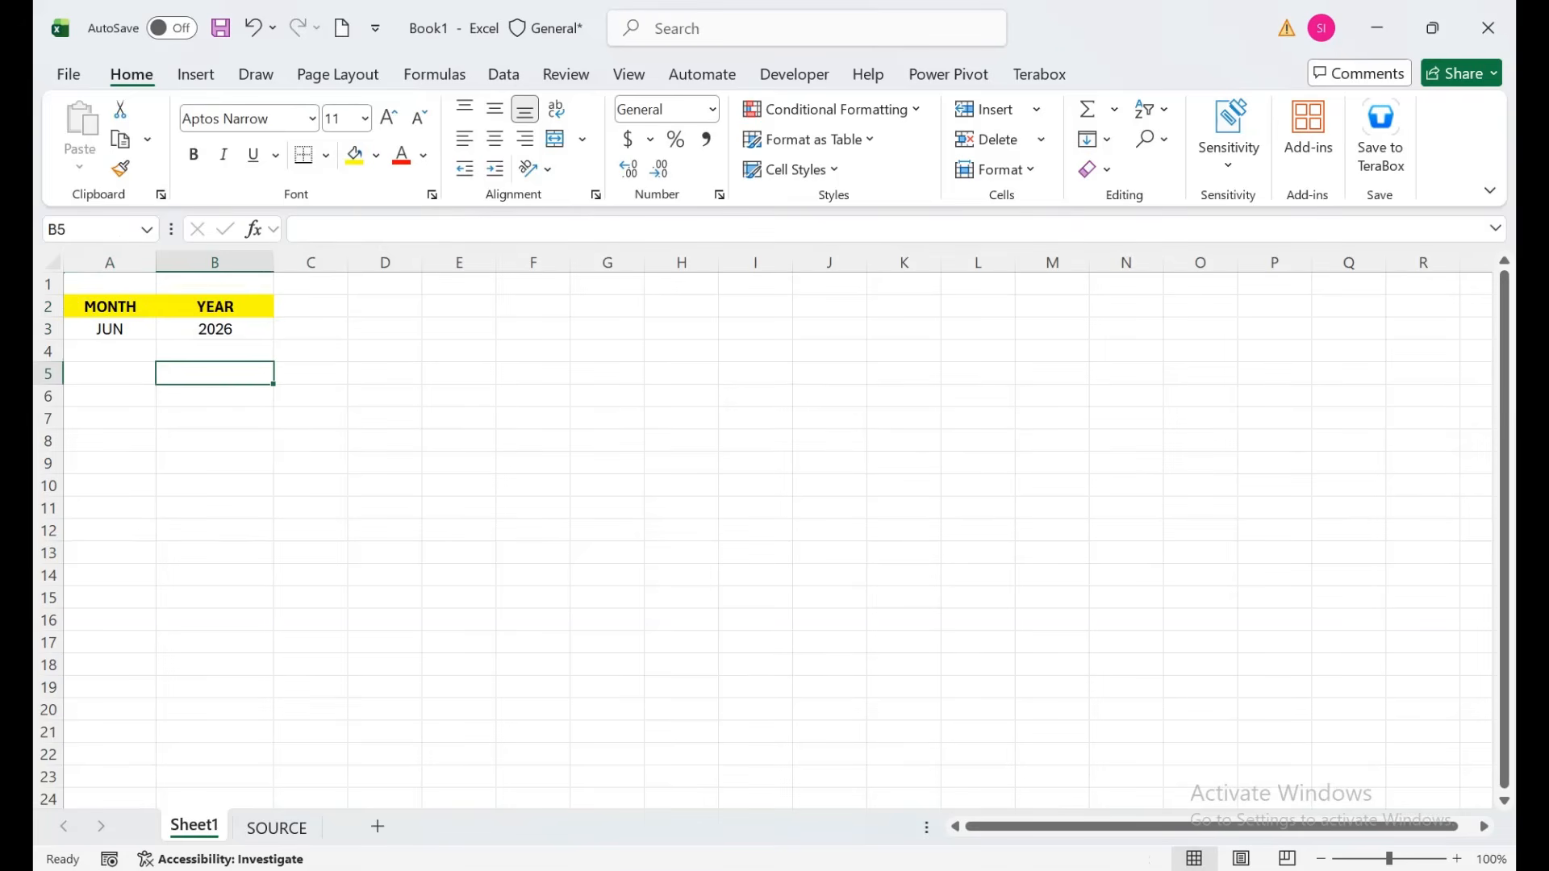
click(110, 373)
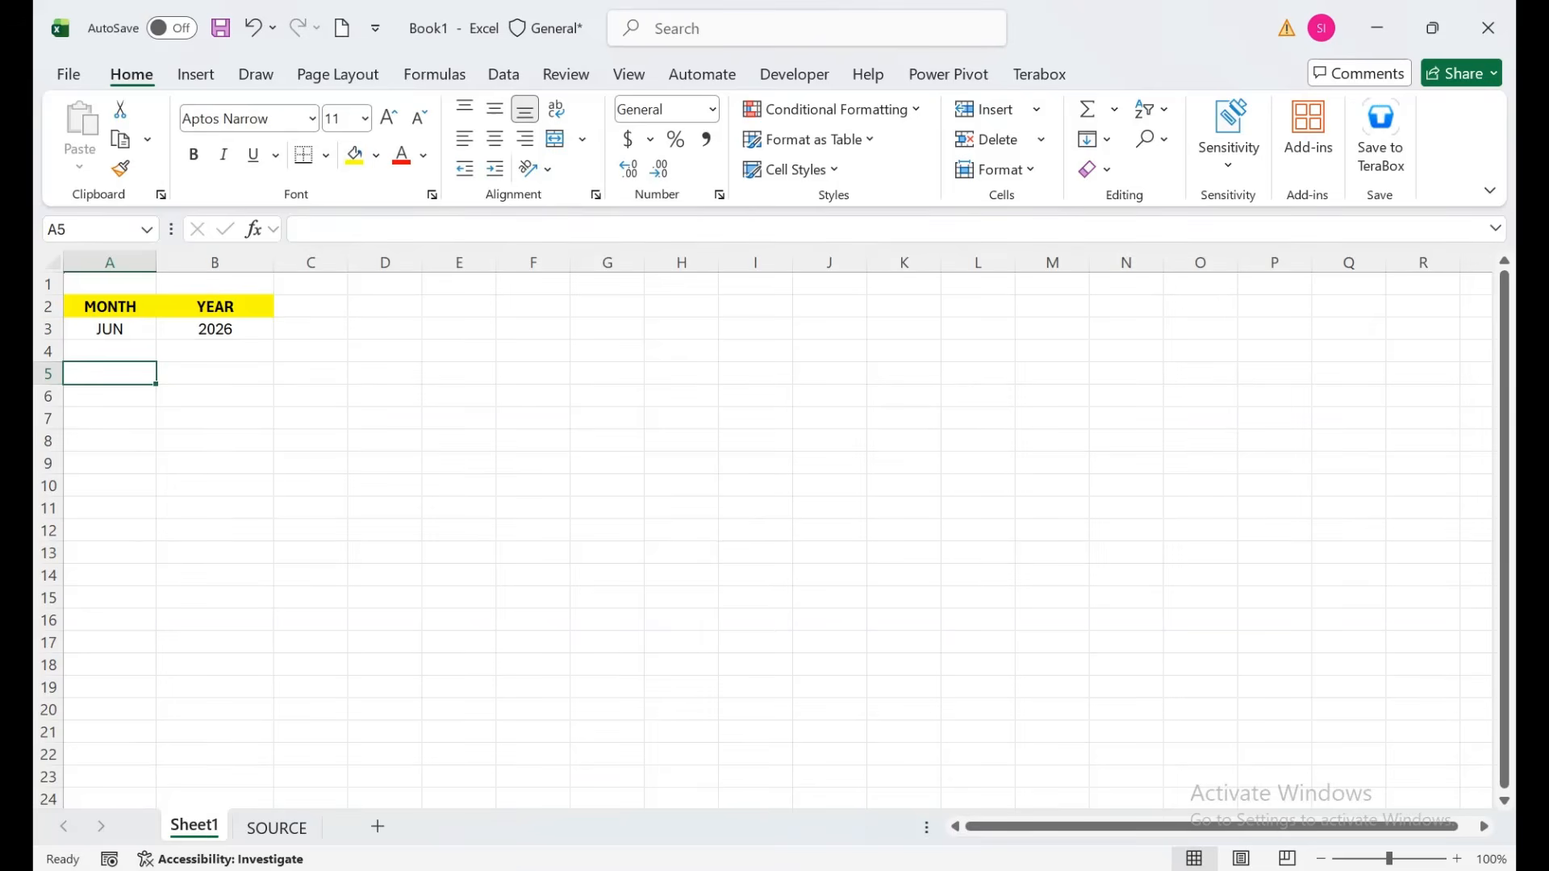
Enter the column headings S# in A6 and Days in B6.
click(110, 396)
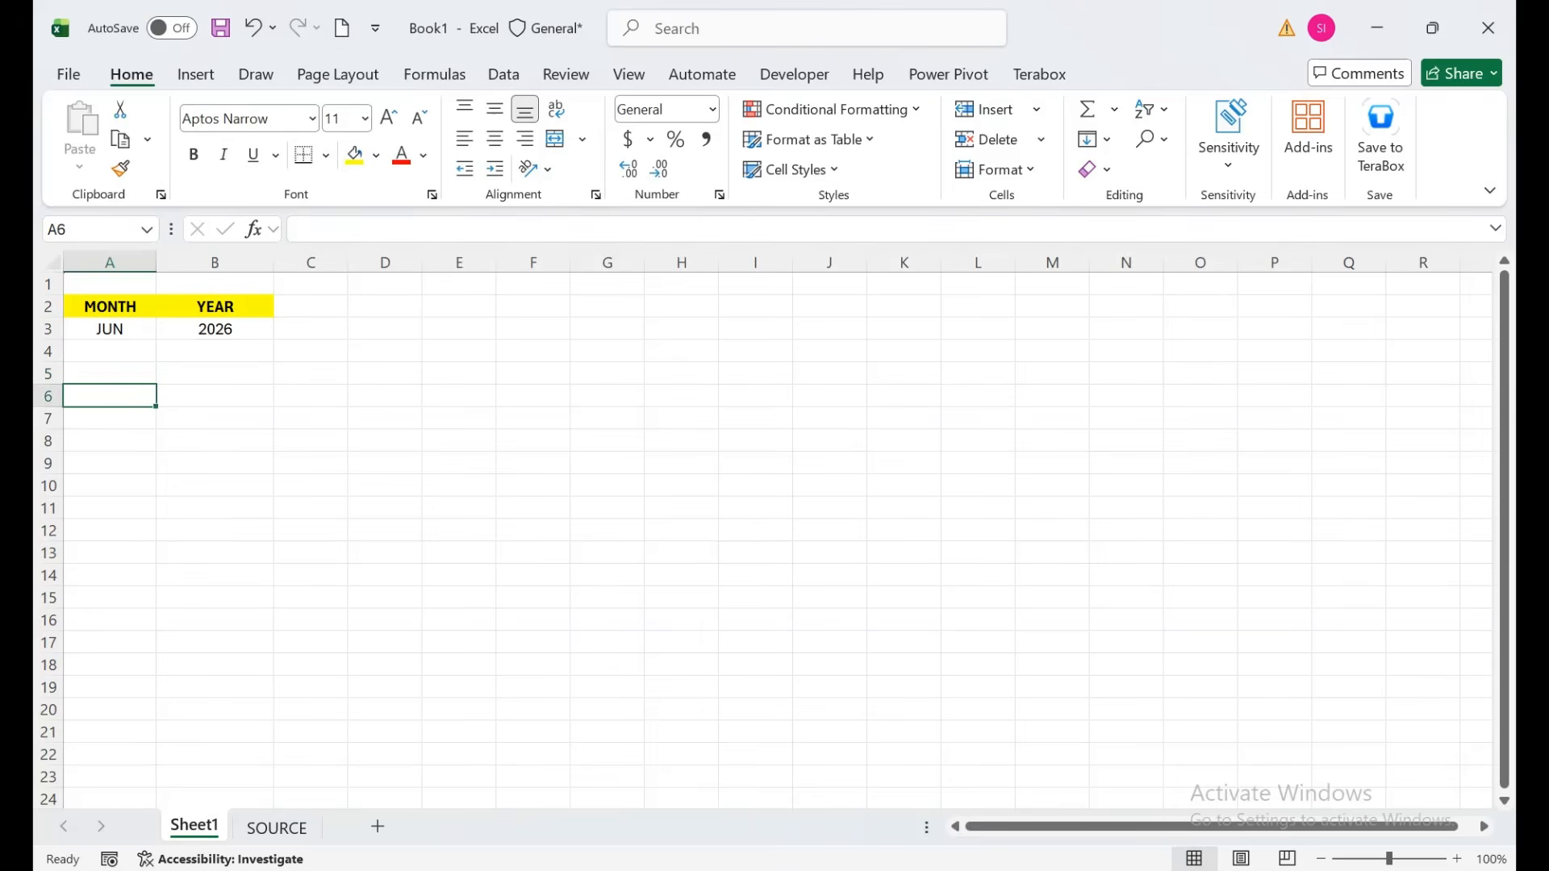
text(s#)
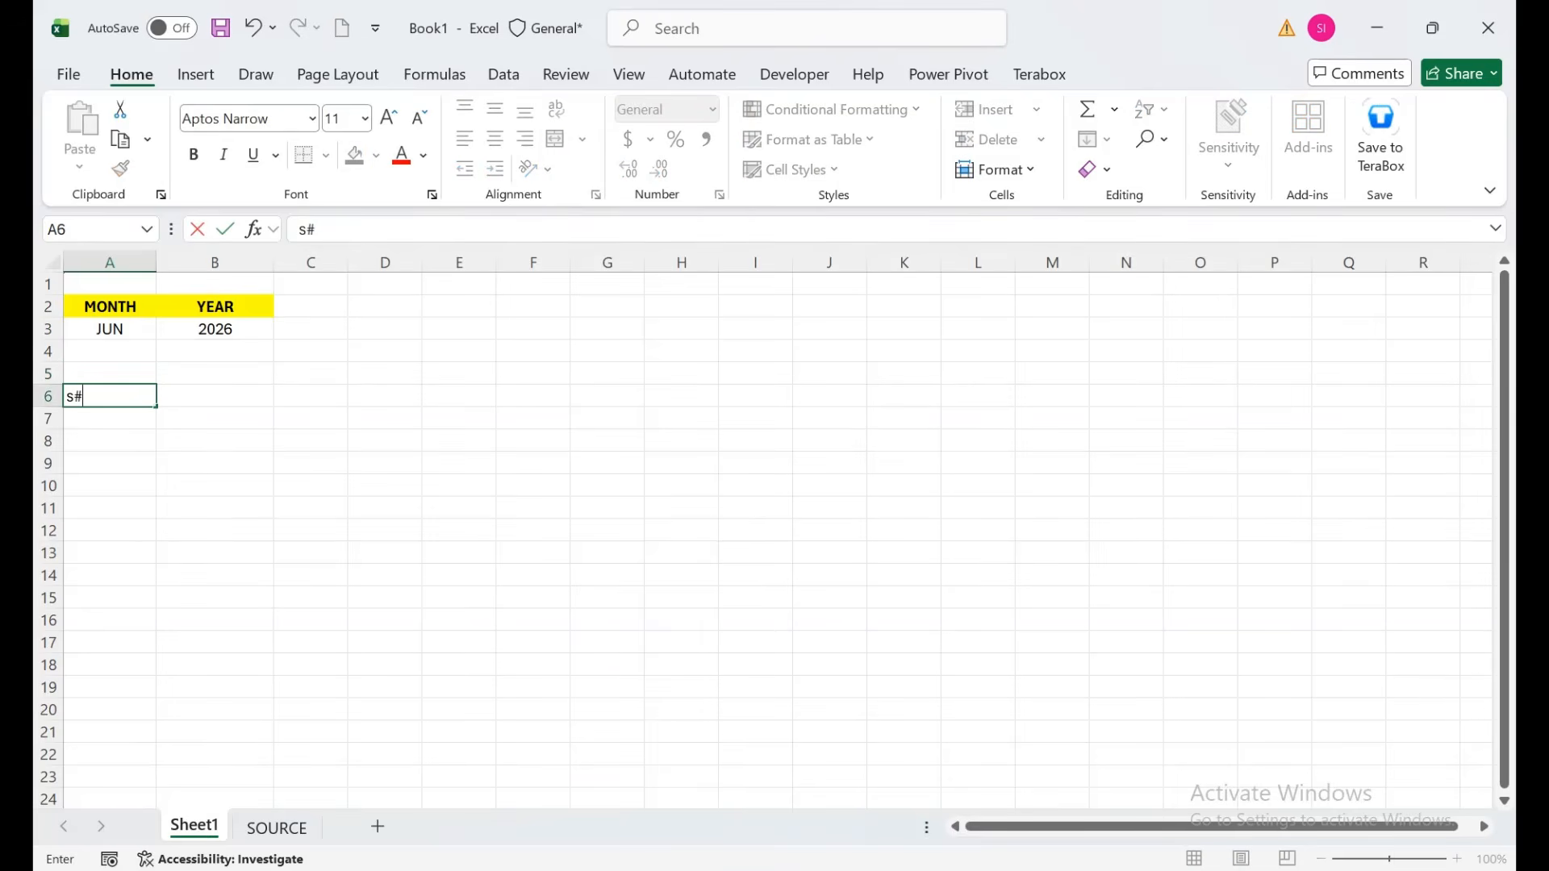
key(Tab)
key(Right)
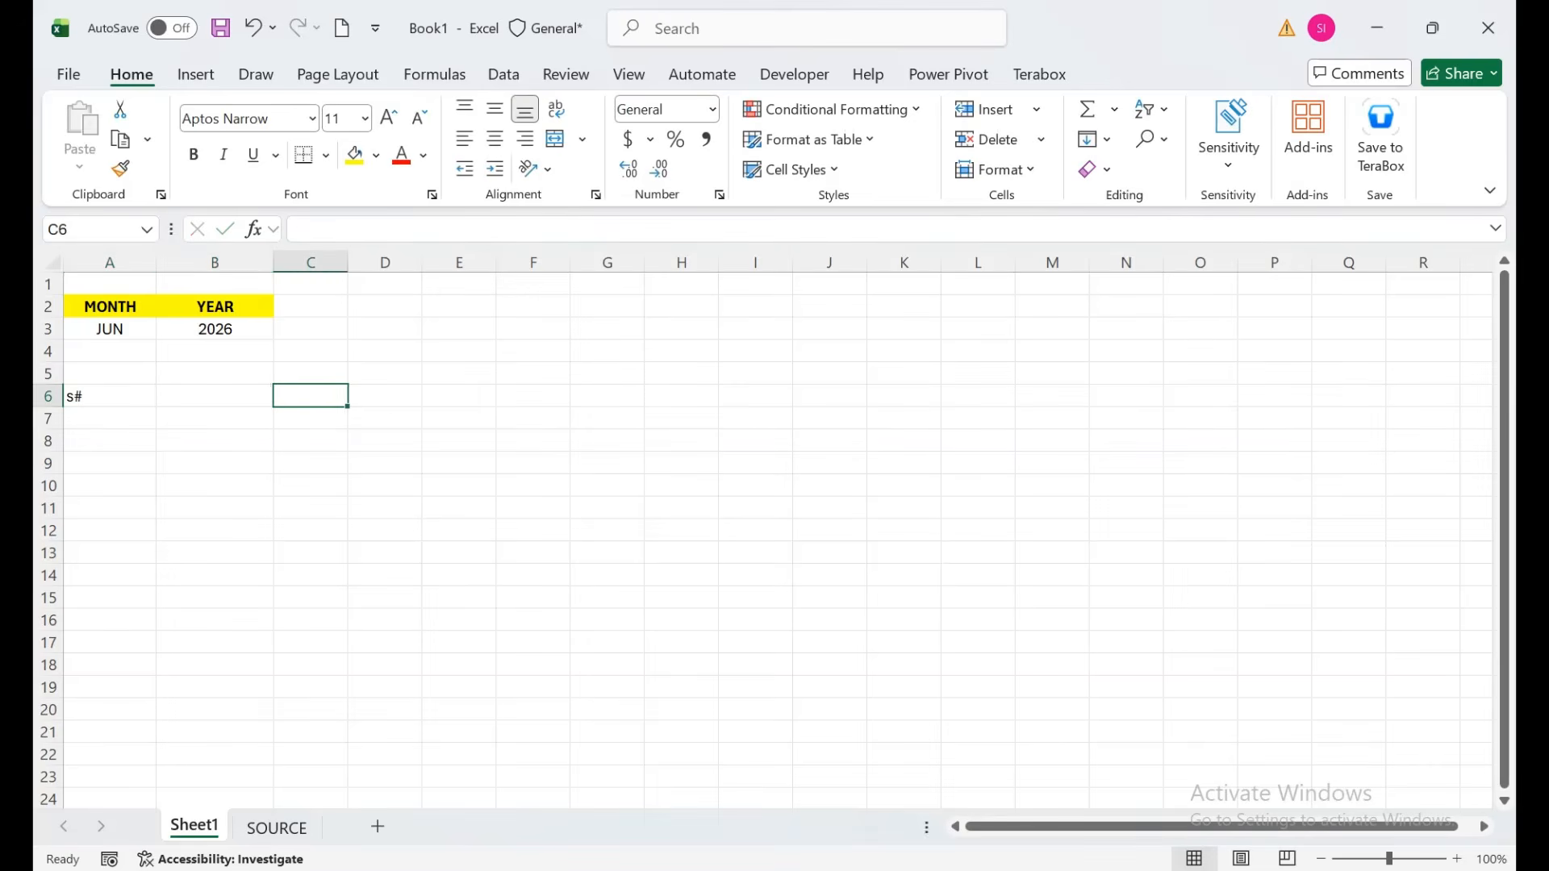
key(Left)
key(Left)
text(S#)
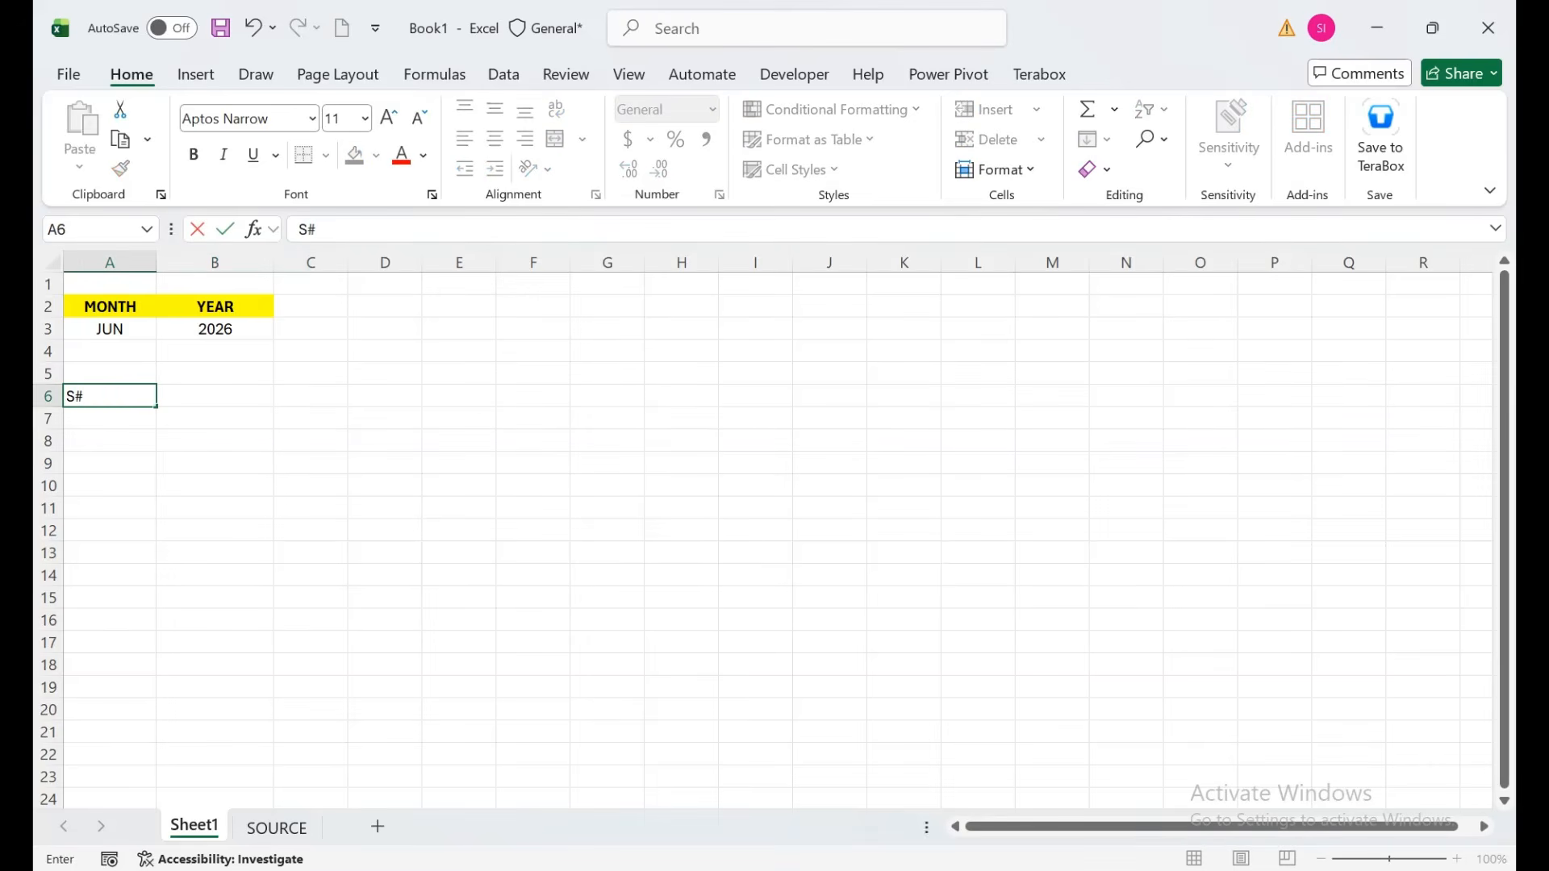
key(Tab)
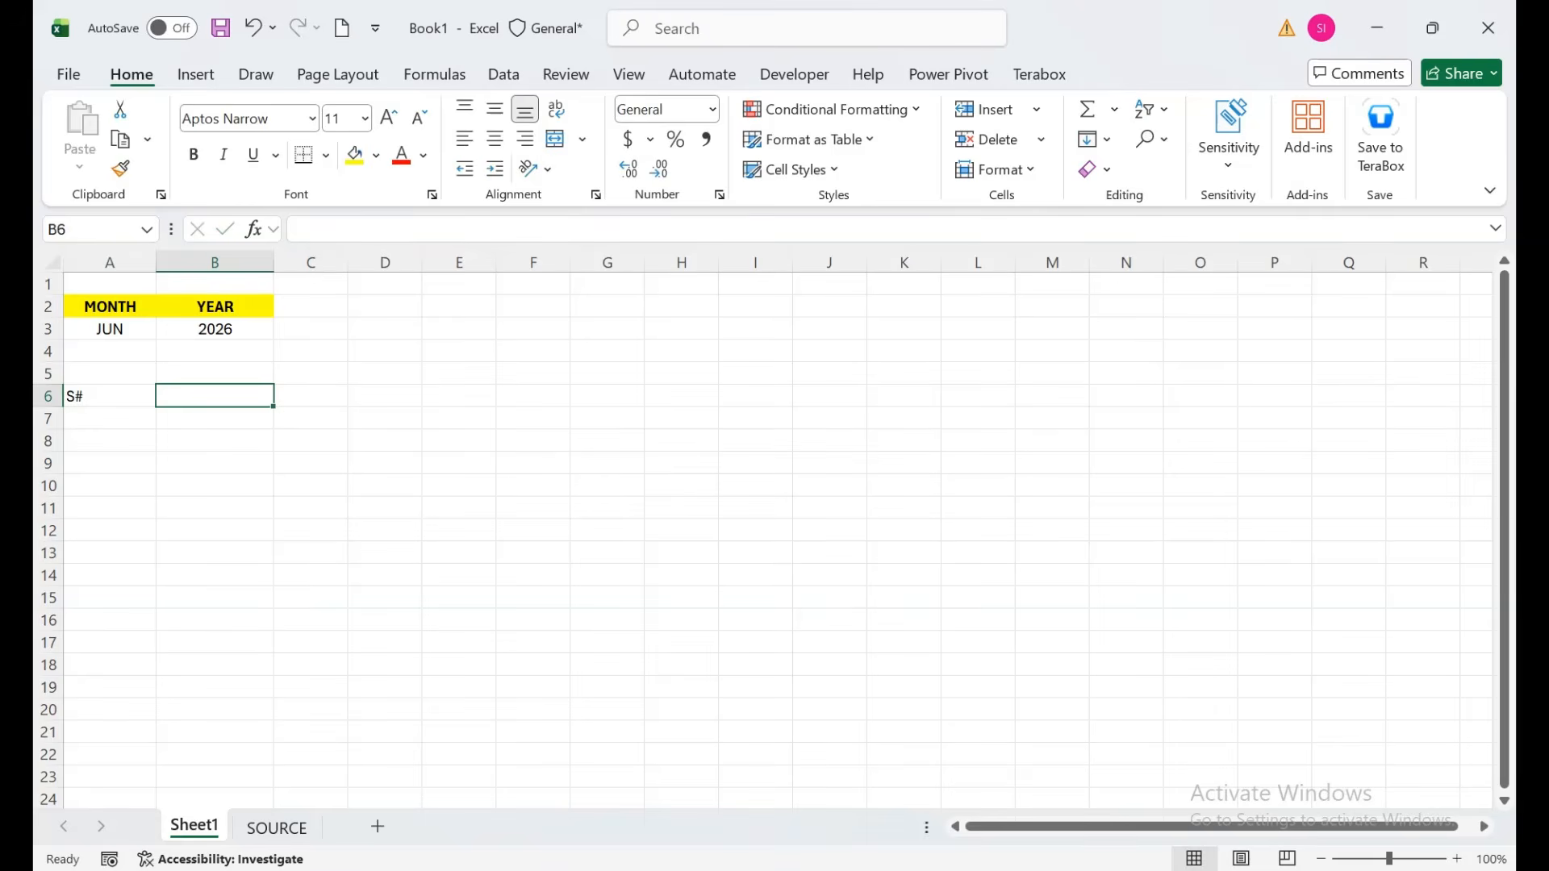
text(Days)
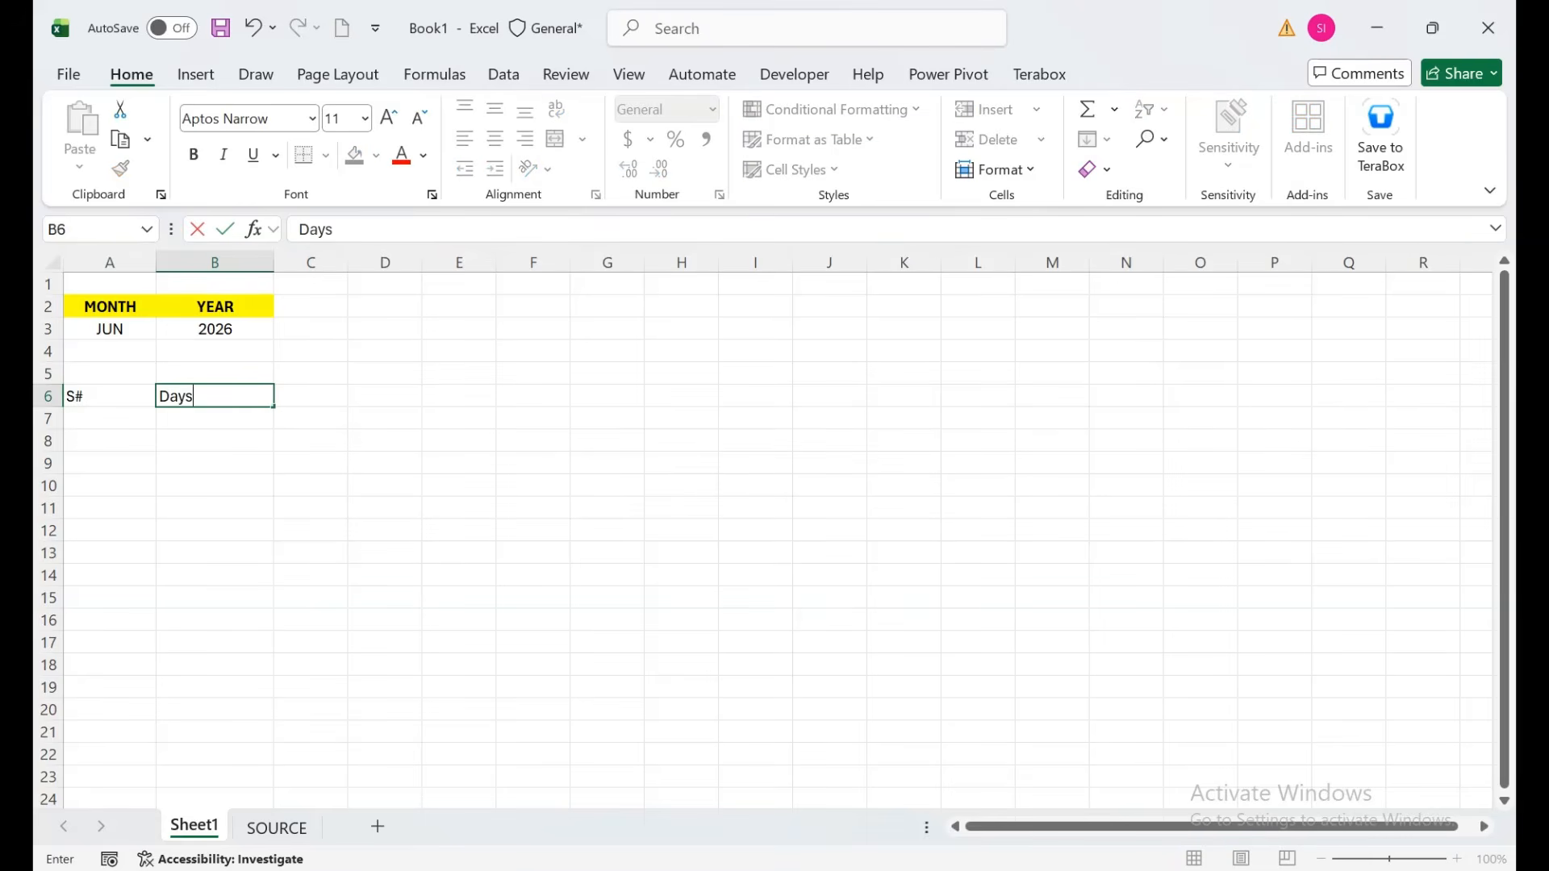
key(Return)
Start a DATE formula in cell B7.
key(Up)
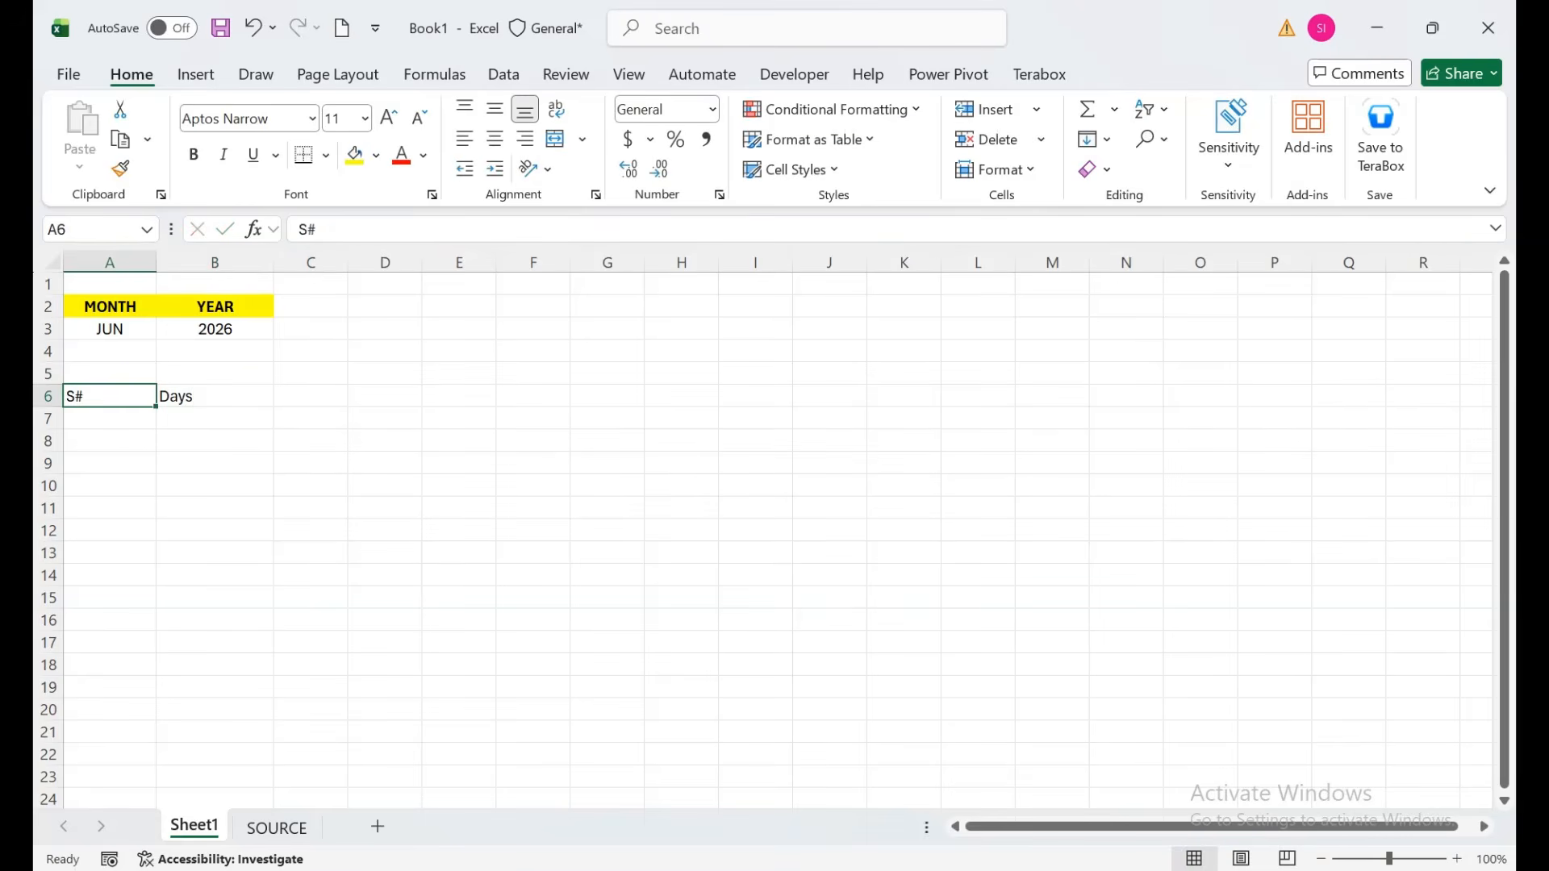
key(Right)
key(Down)
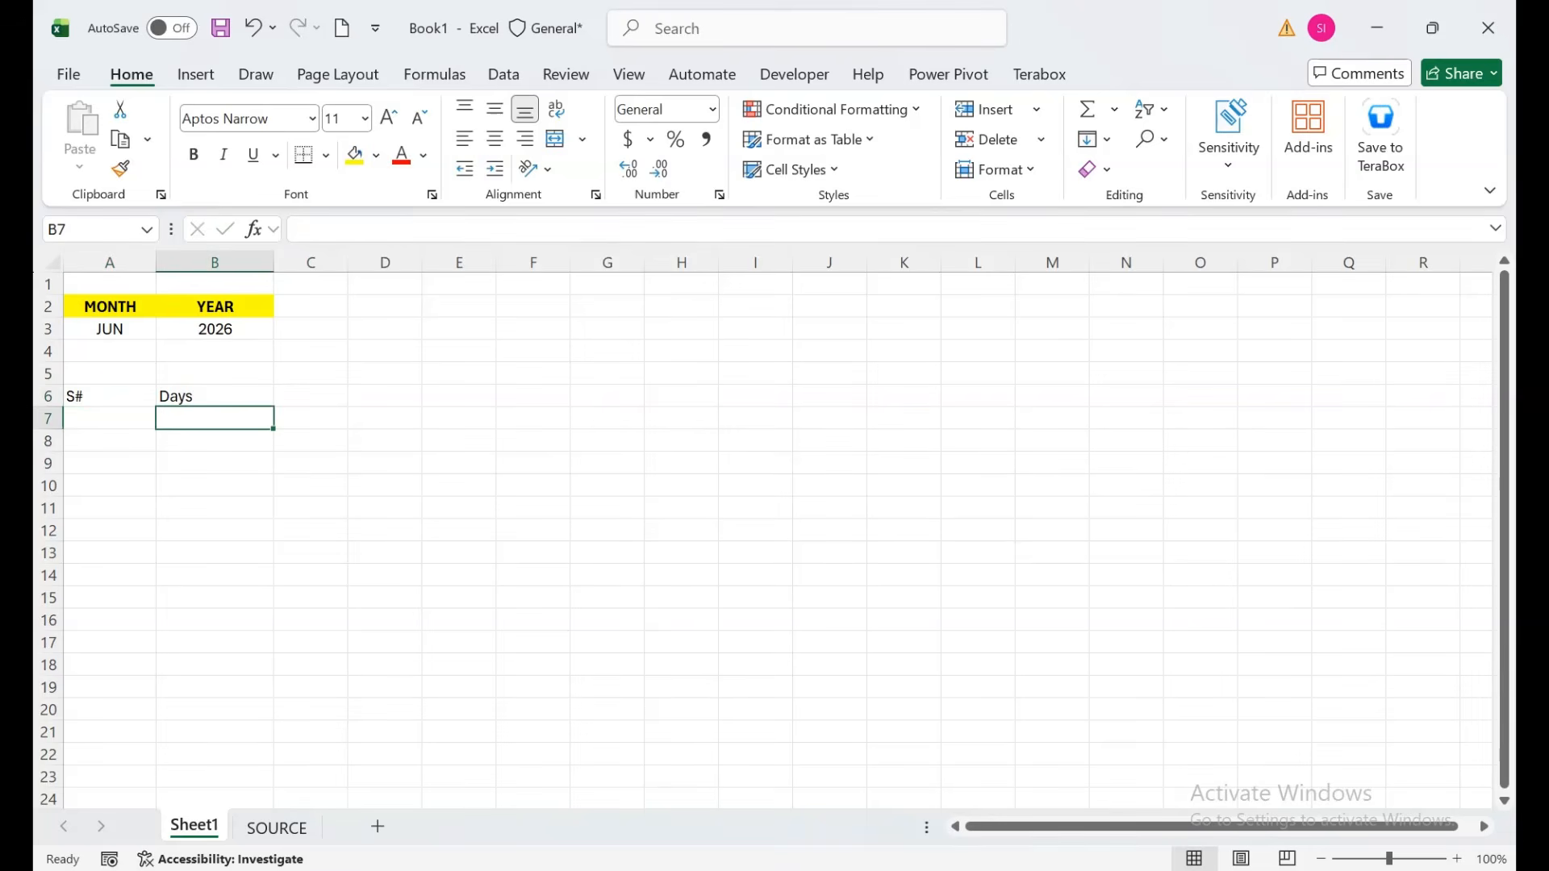
scroll(763, 532, up, 5)
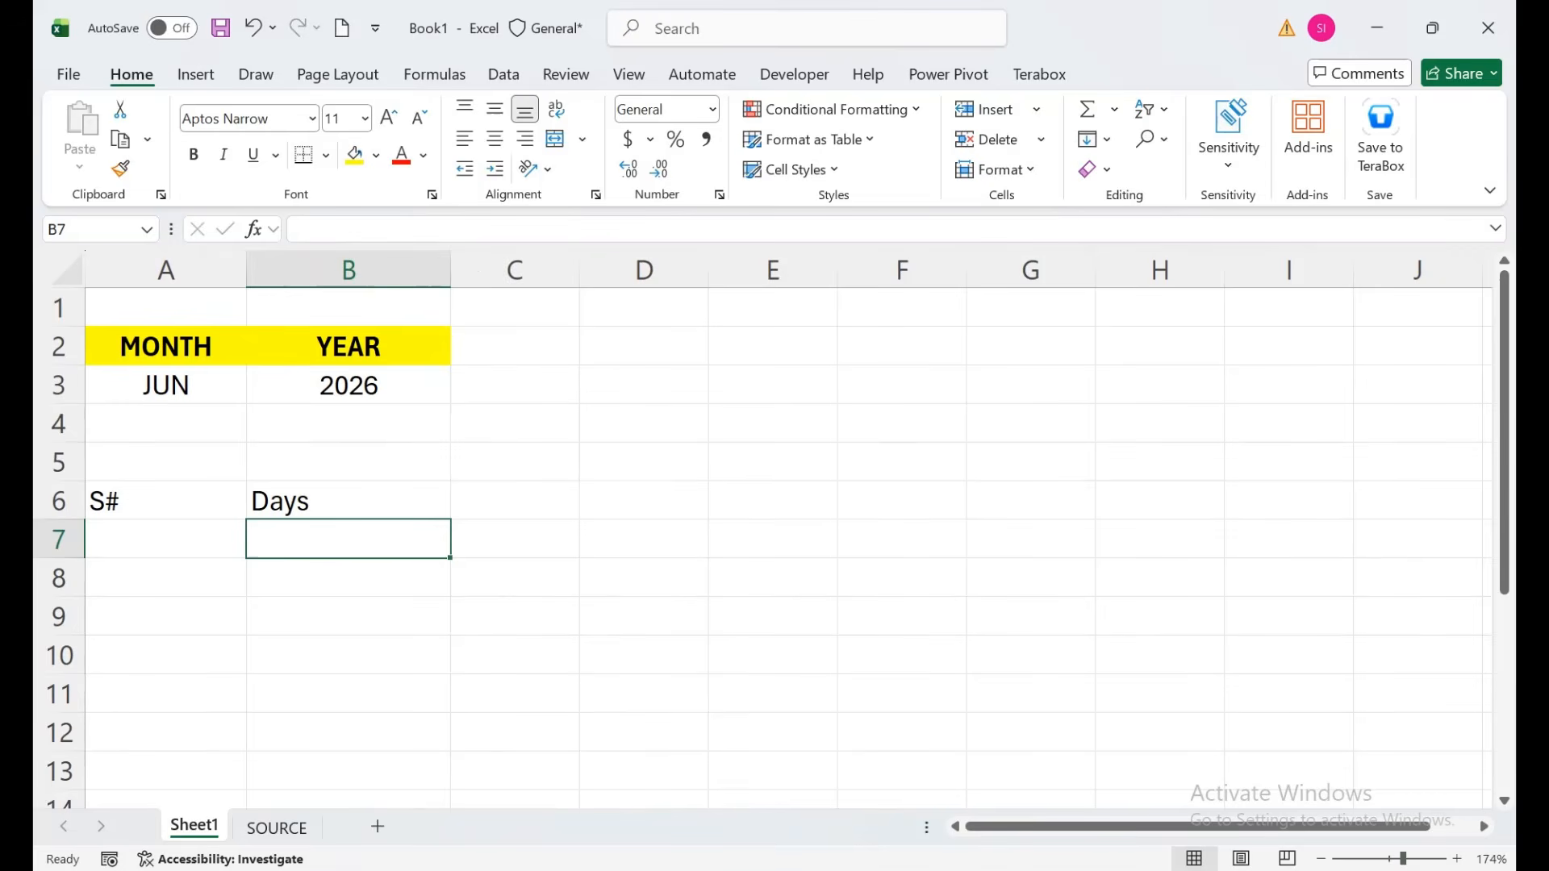
text(=dat)
key(Tab)
Point the DATE formula's year argument at B3 and the month at A3.
key(Up)
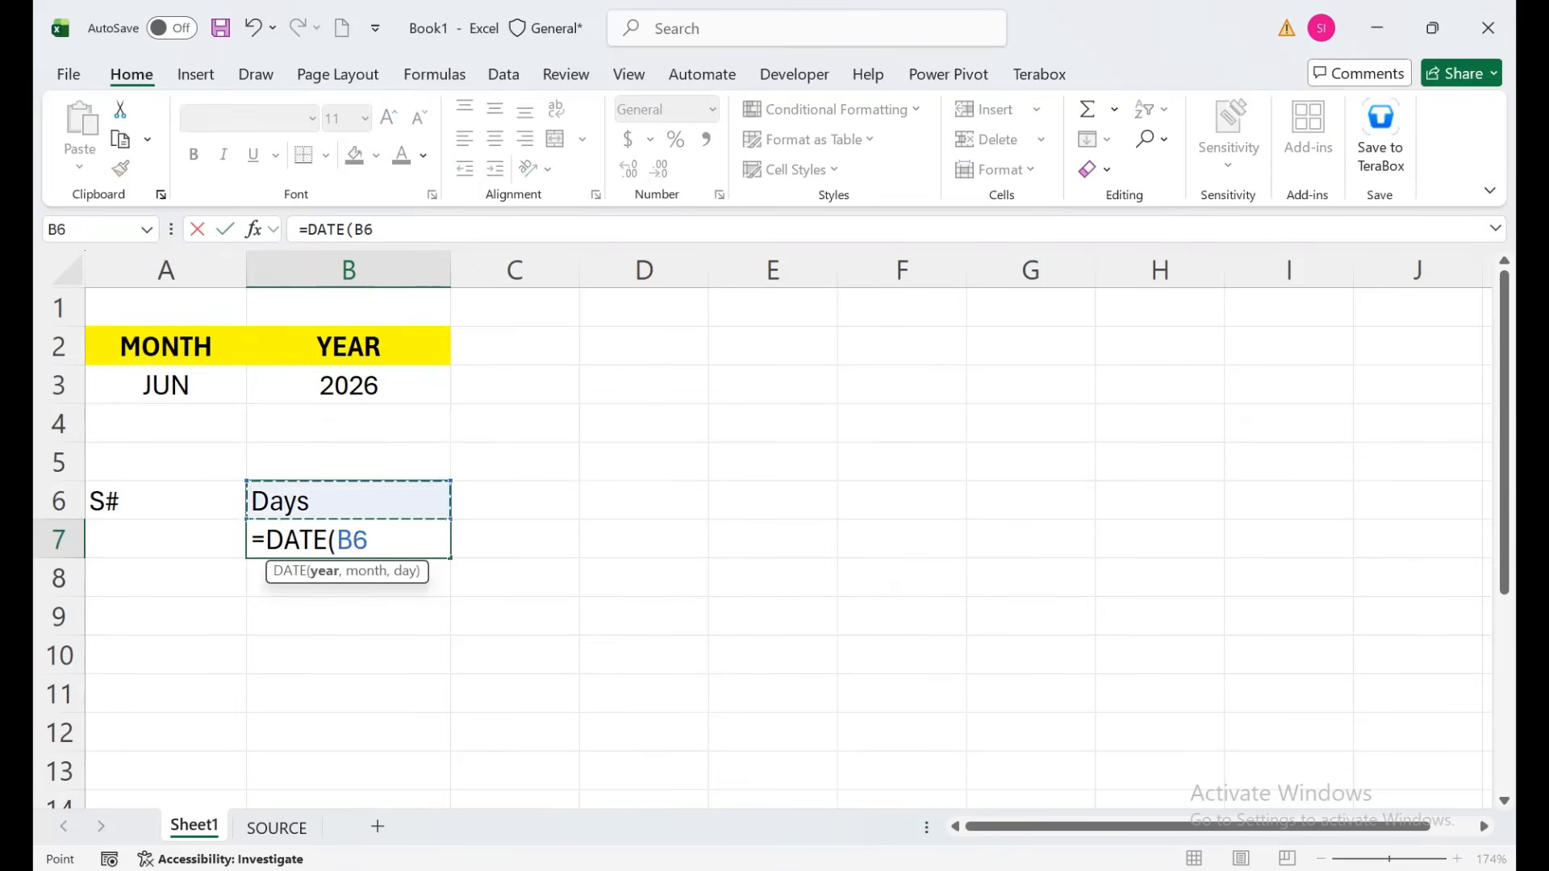
key(Up)
key(Up)
key(Up)
text(,)
key(Up)
key(Up)
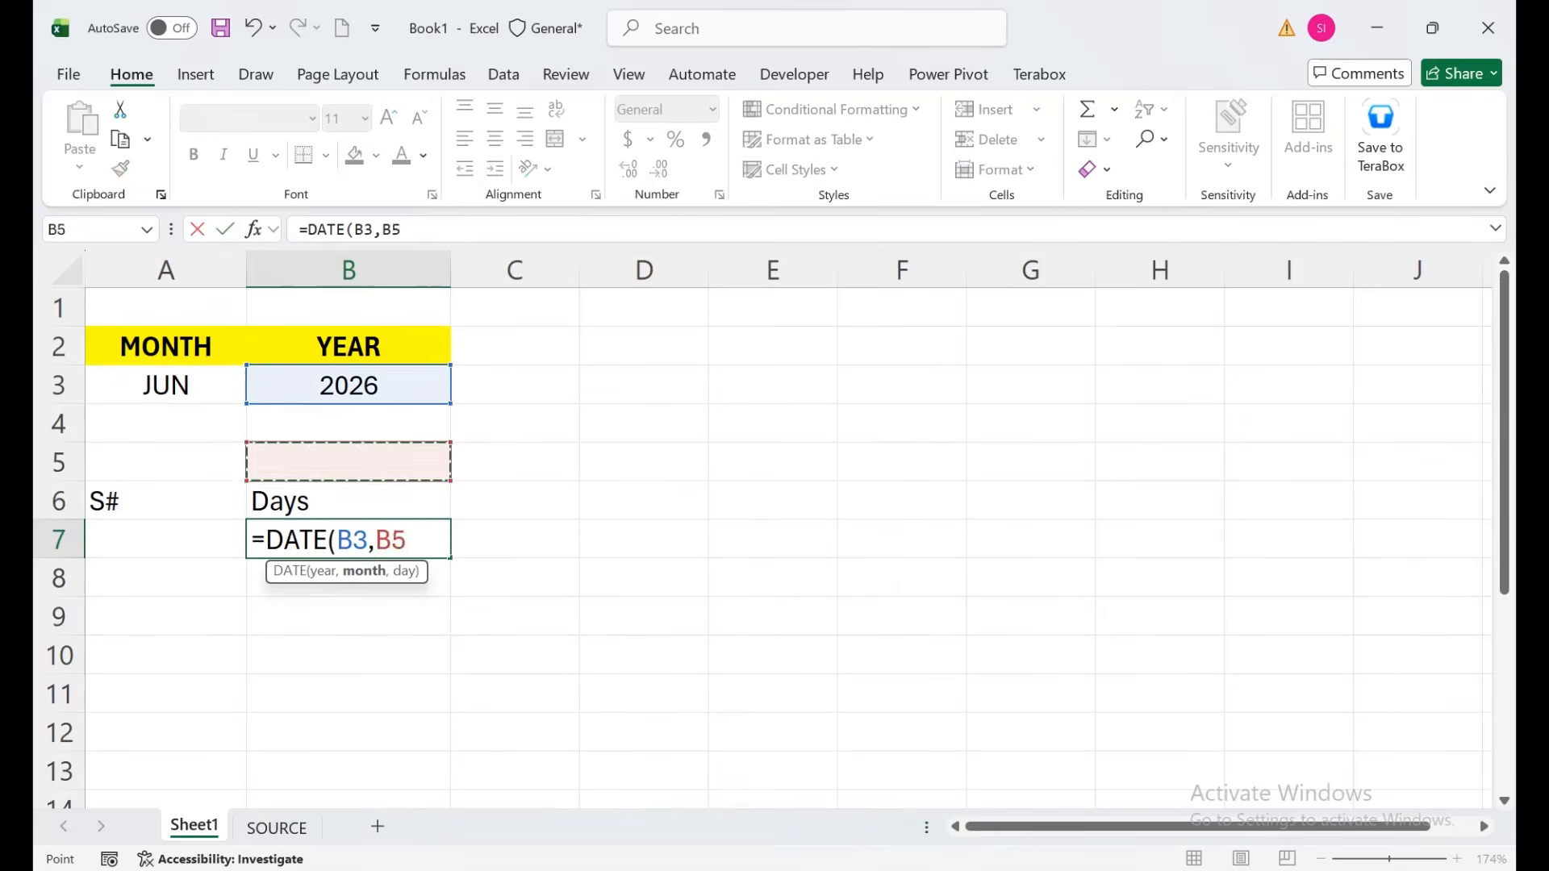
key(Up)
key(Up)
key(Left)
text(,)
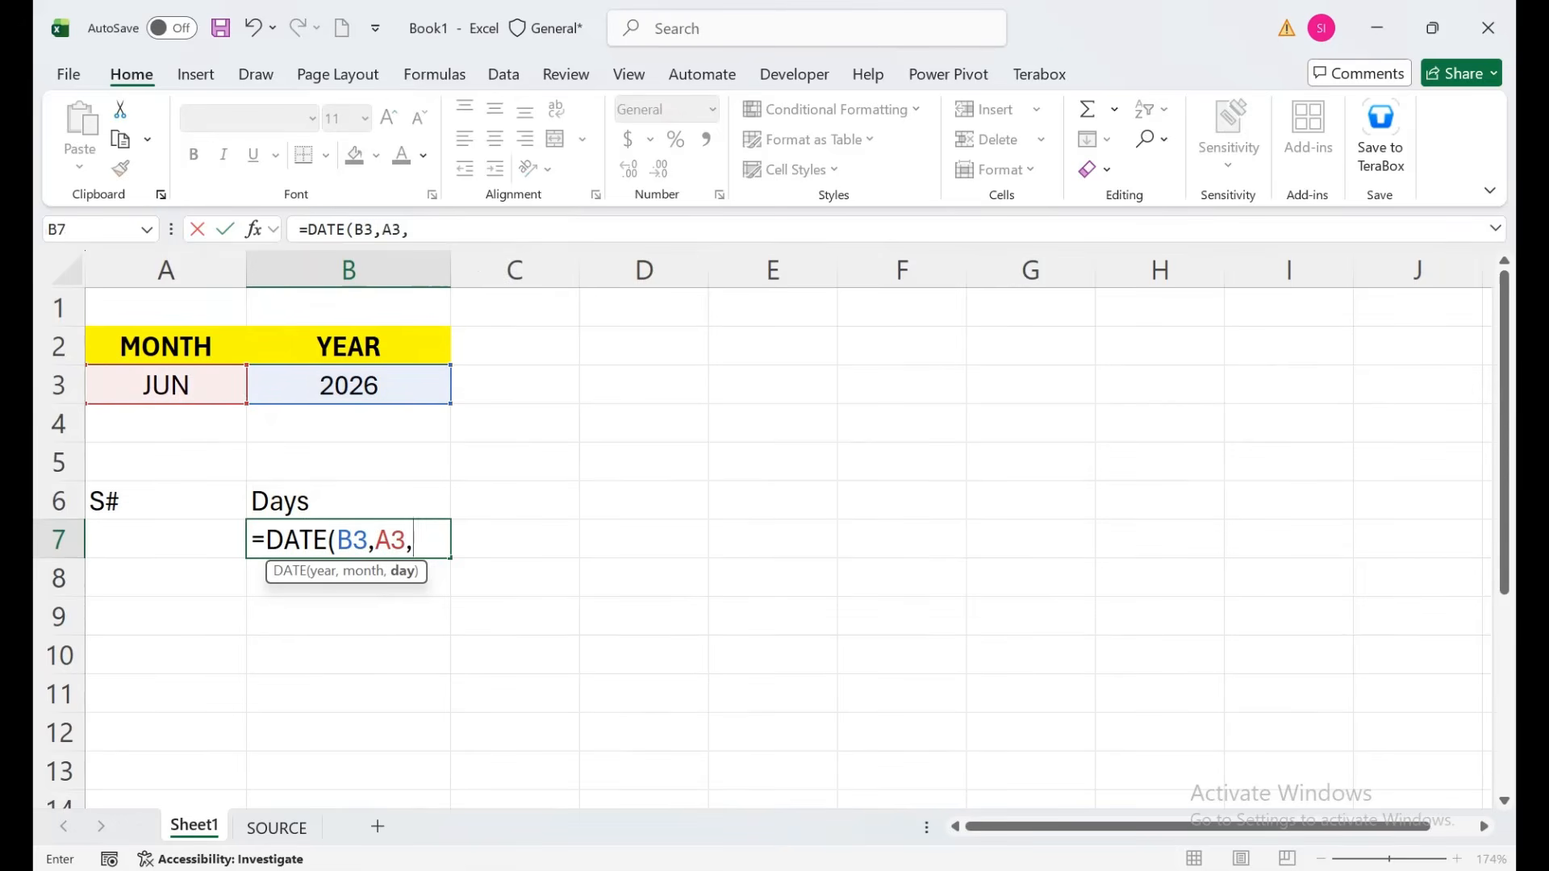
Rewrite the month as MONTH(1&A3), completing =DATE(B3,MONTH(1&A3),1) in B7.
key(BackSpace)
key(BackSpace)
key(BackSpace)
text(mon)
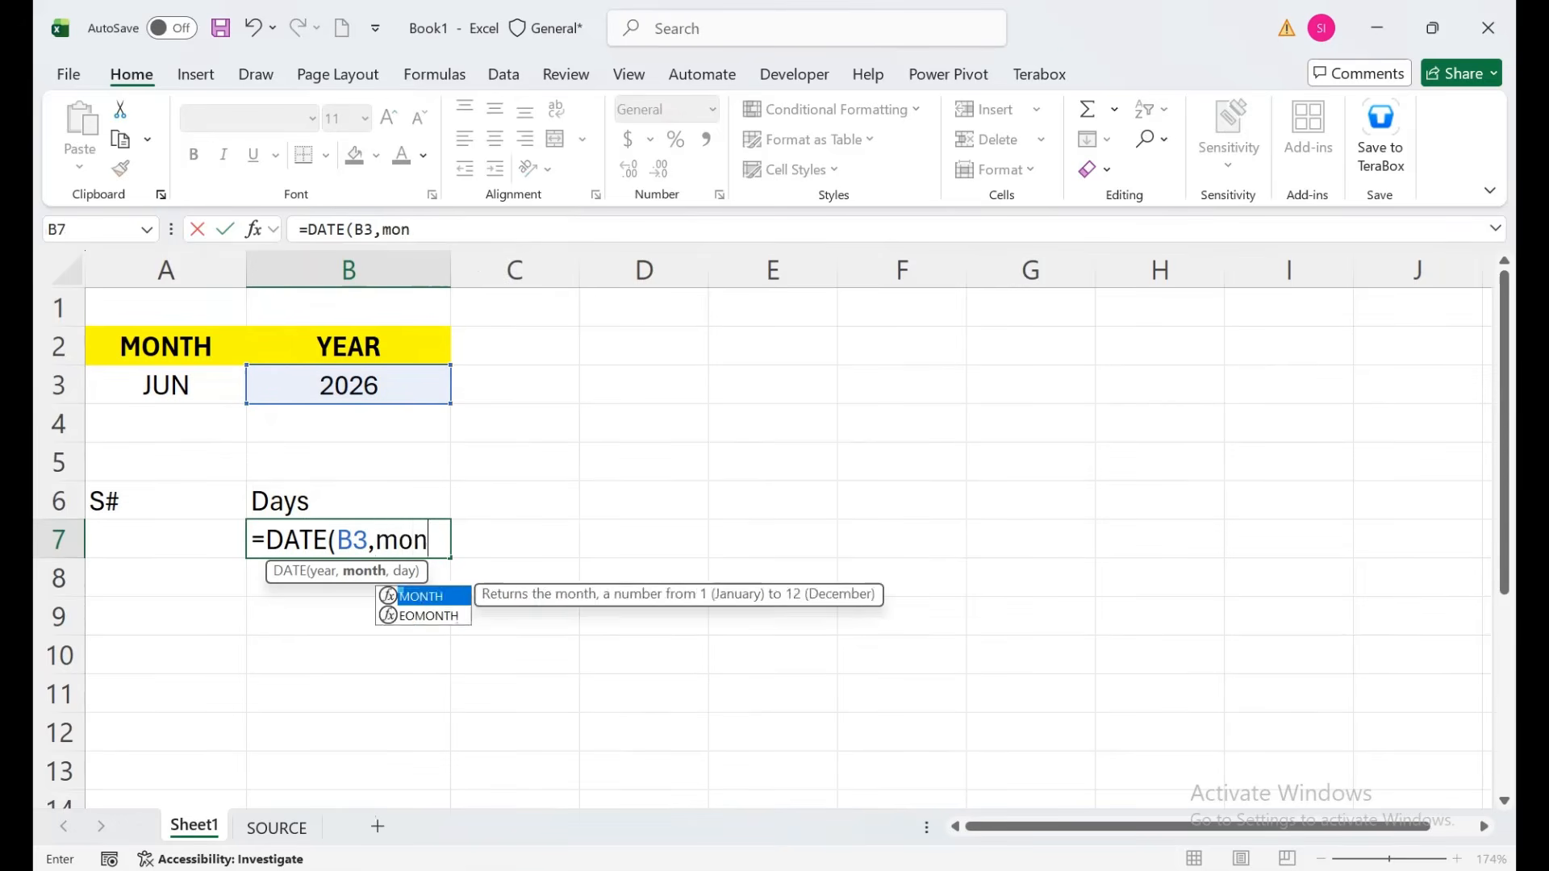
key(Tab)
text(1^)
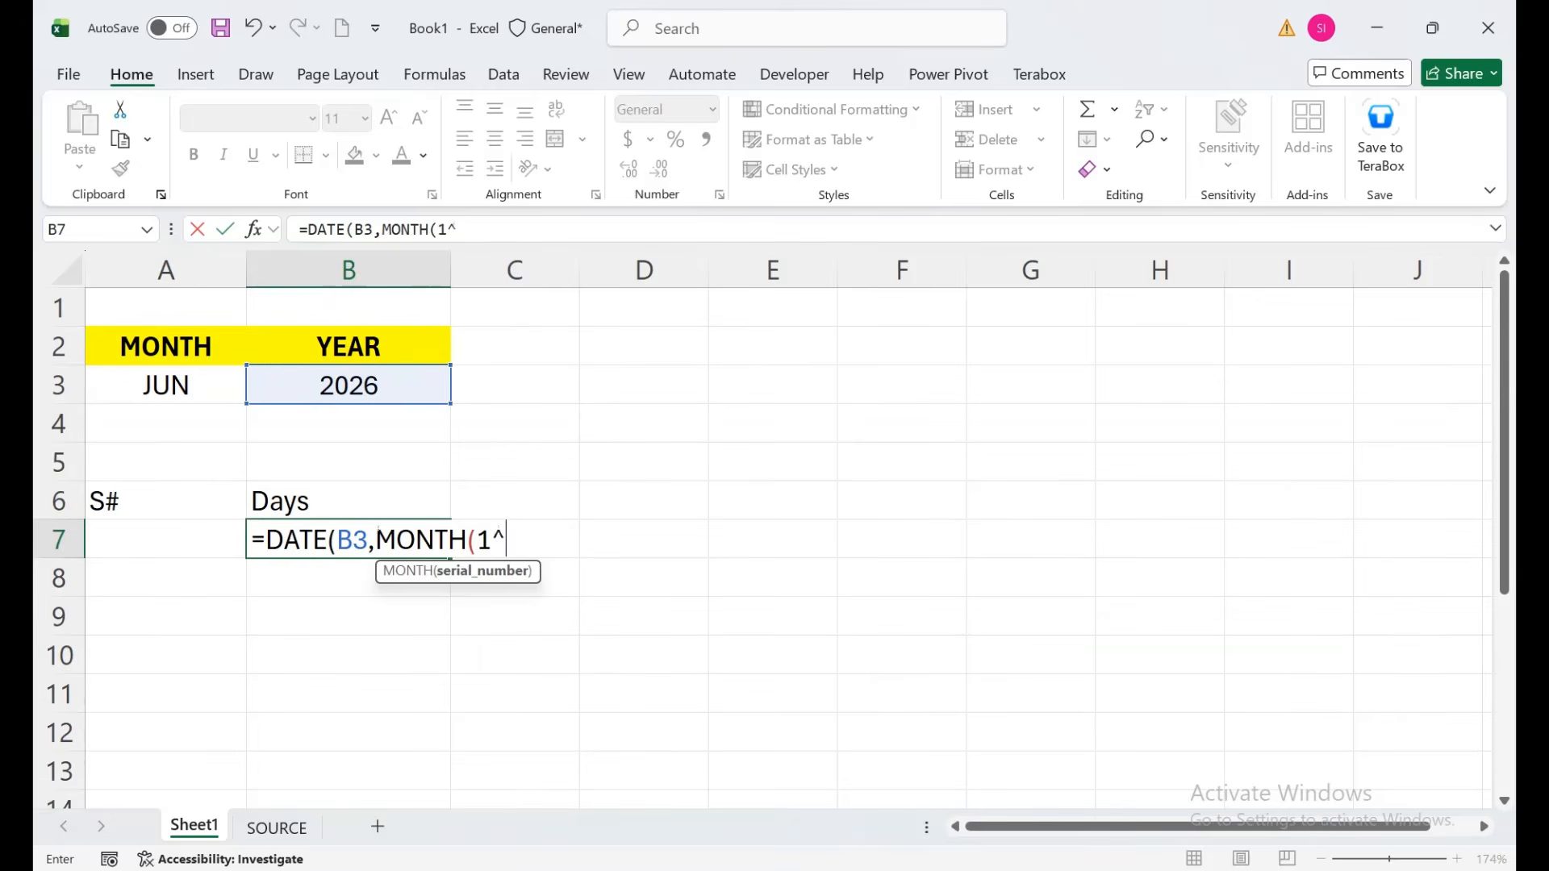
key(BackSpace)
text(&)
click(165, 386)
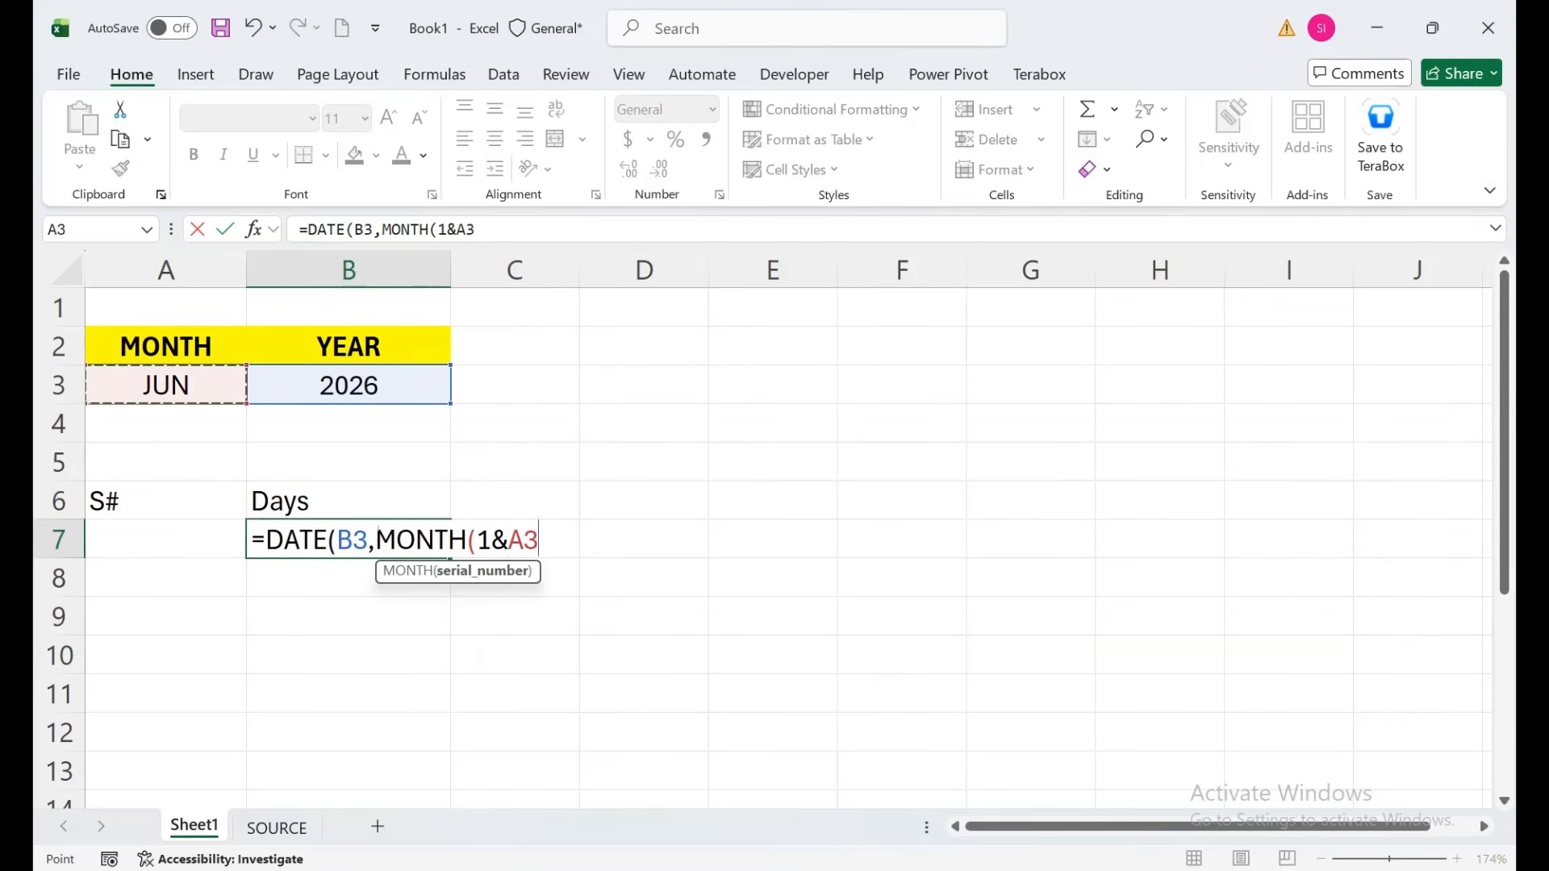
text(),)
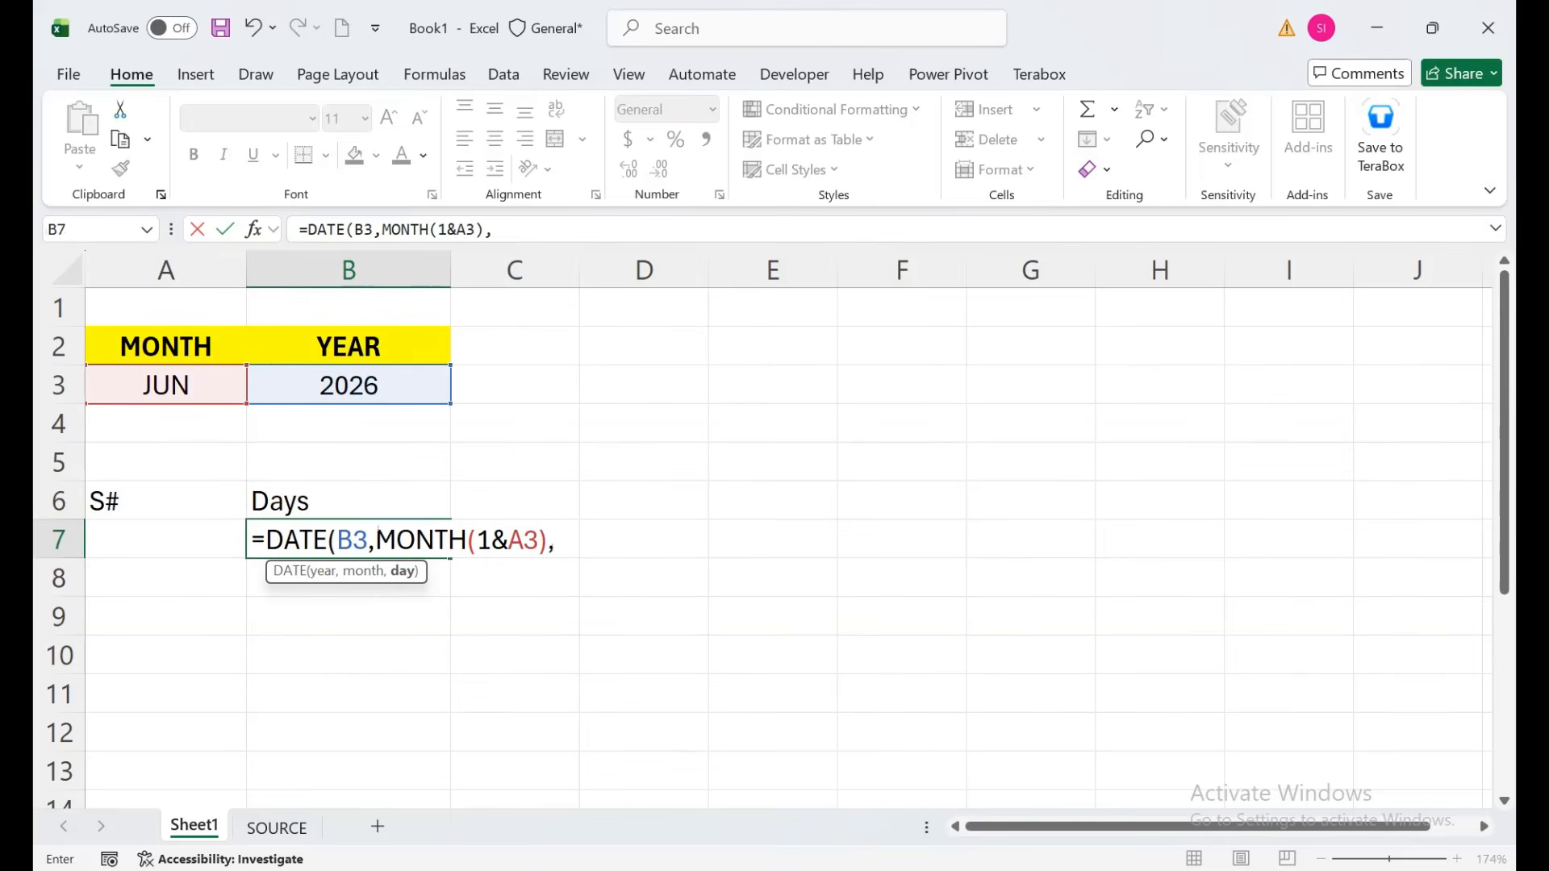
text(1))
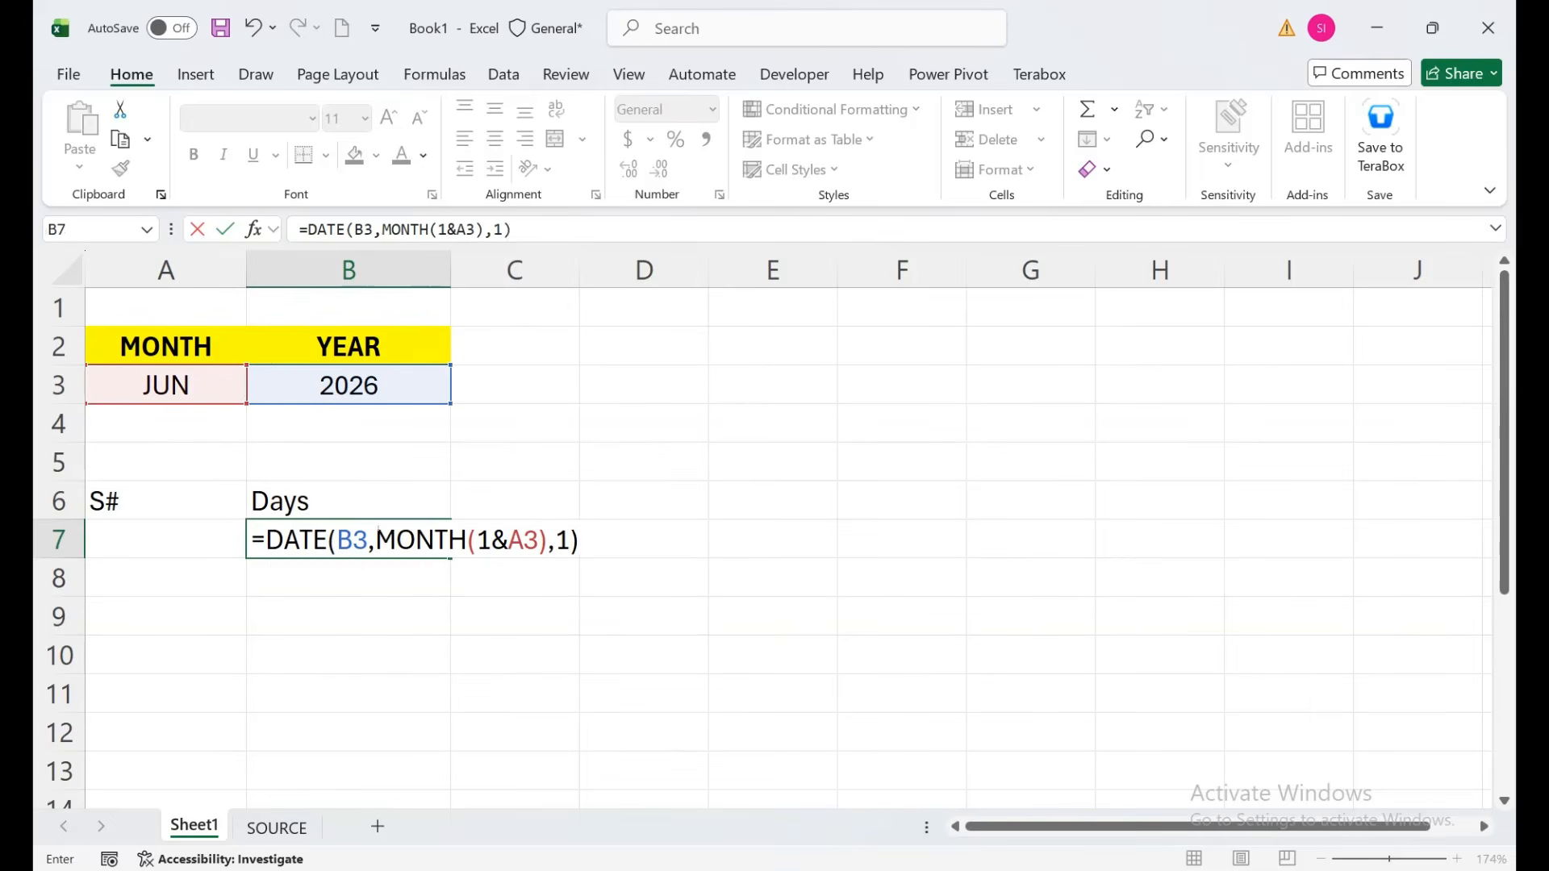
key(Return)
Format B7 as a d-mmm-yy date so it shows 1-Jun-26.
click(379, 536)
key(ctrl+shift+3)
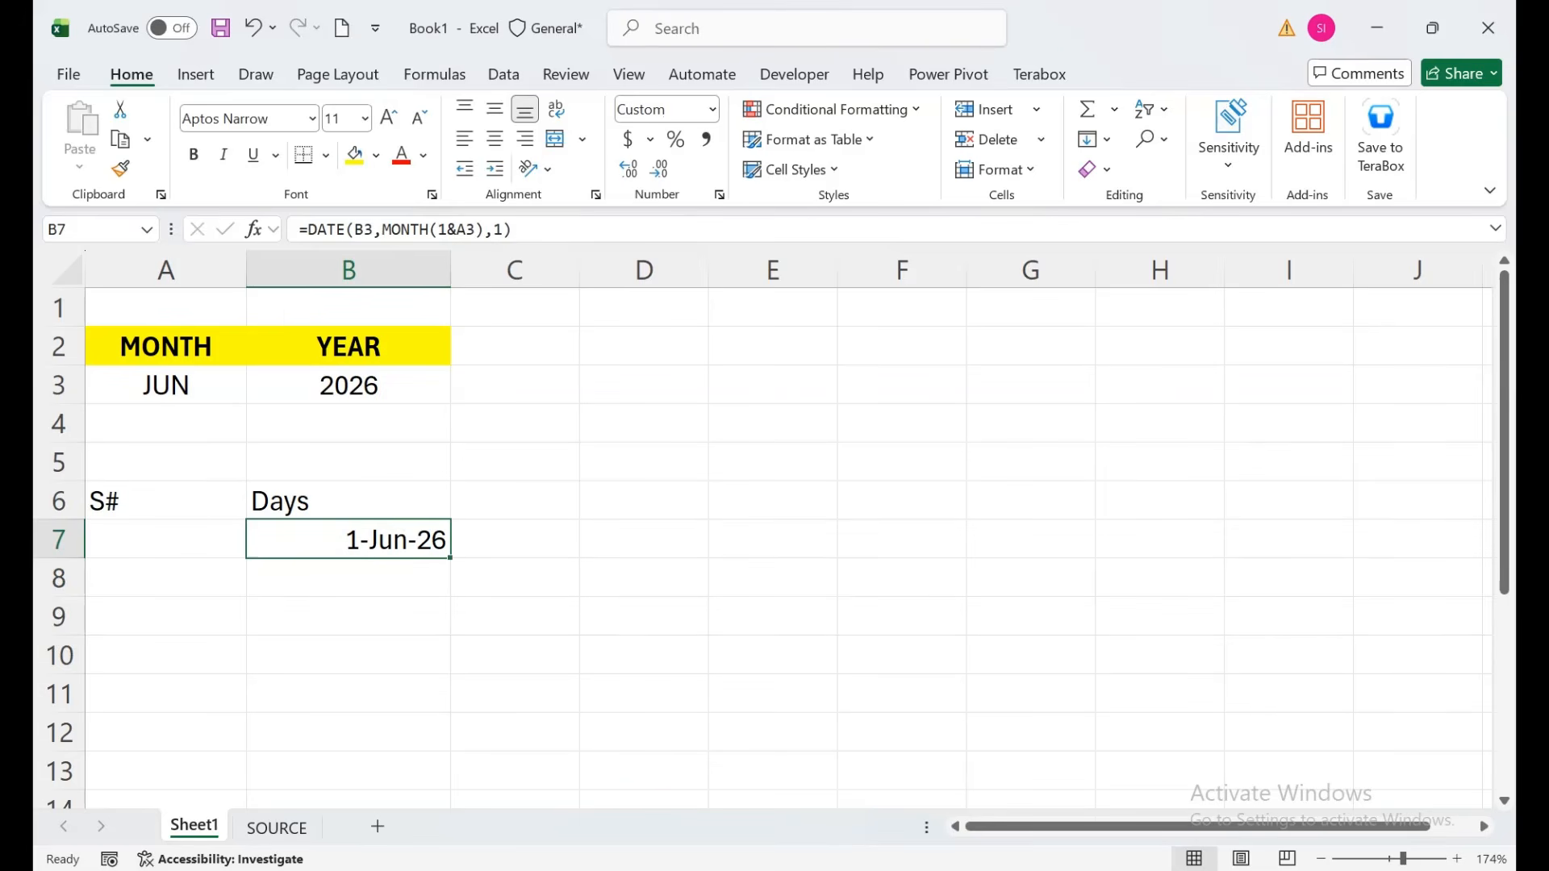
click(515, 346)
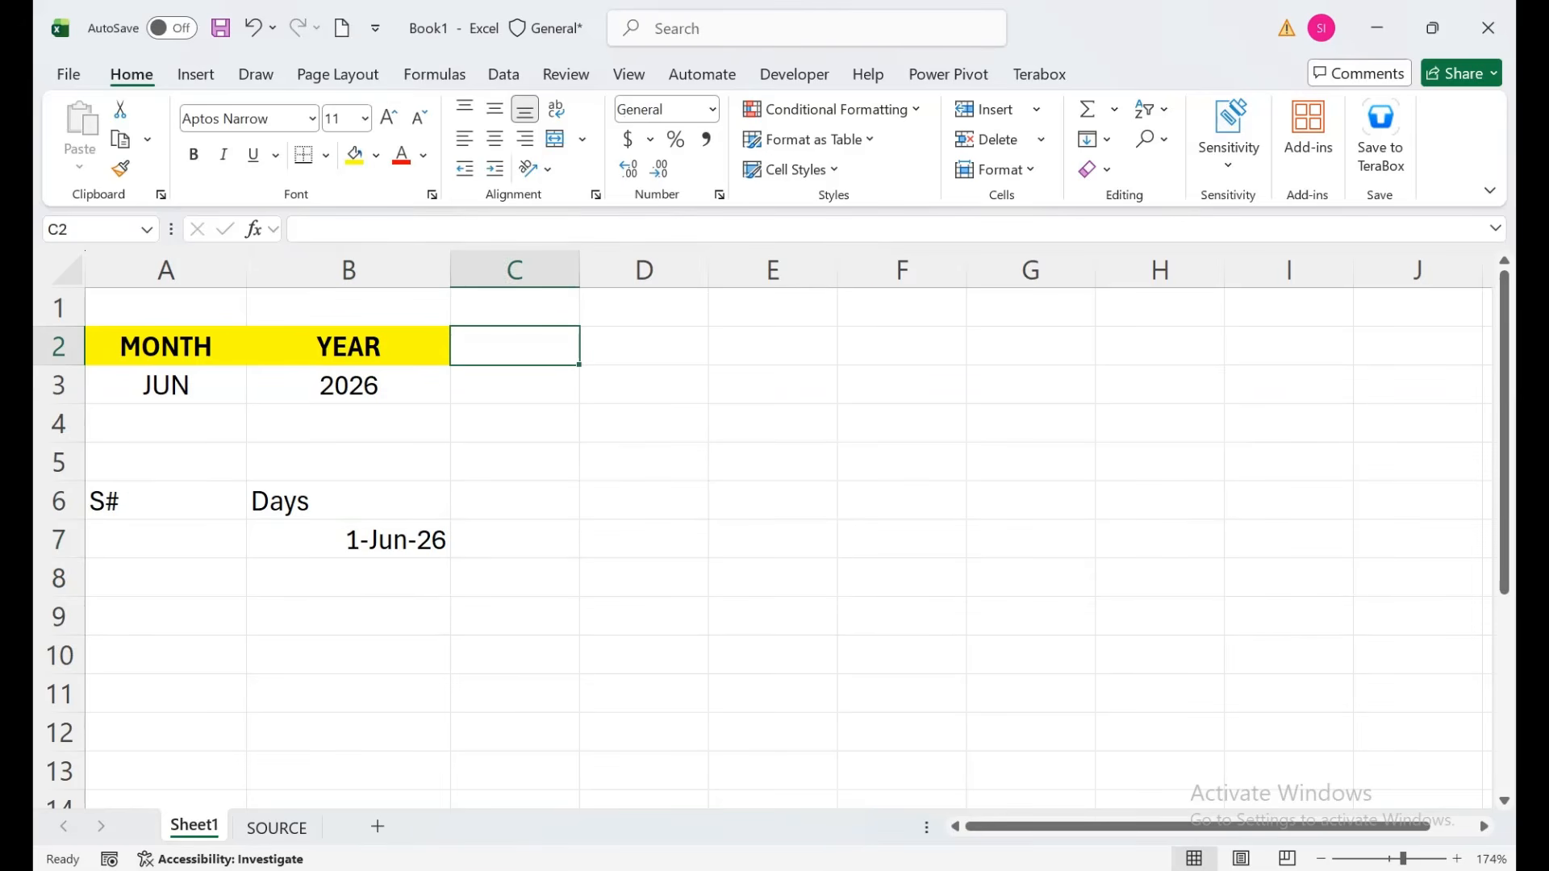
Add a Total Days heading in C2 with the YEAR heading's yellow bold style.
text(To)
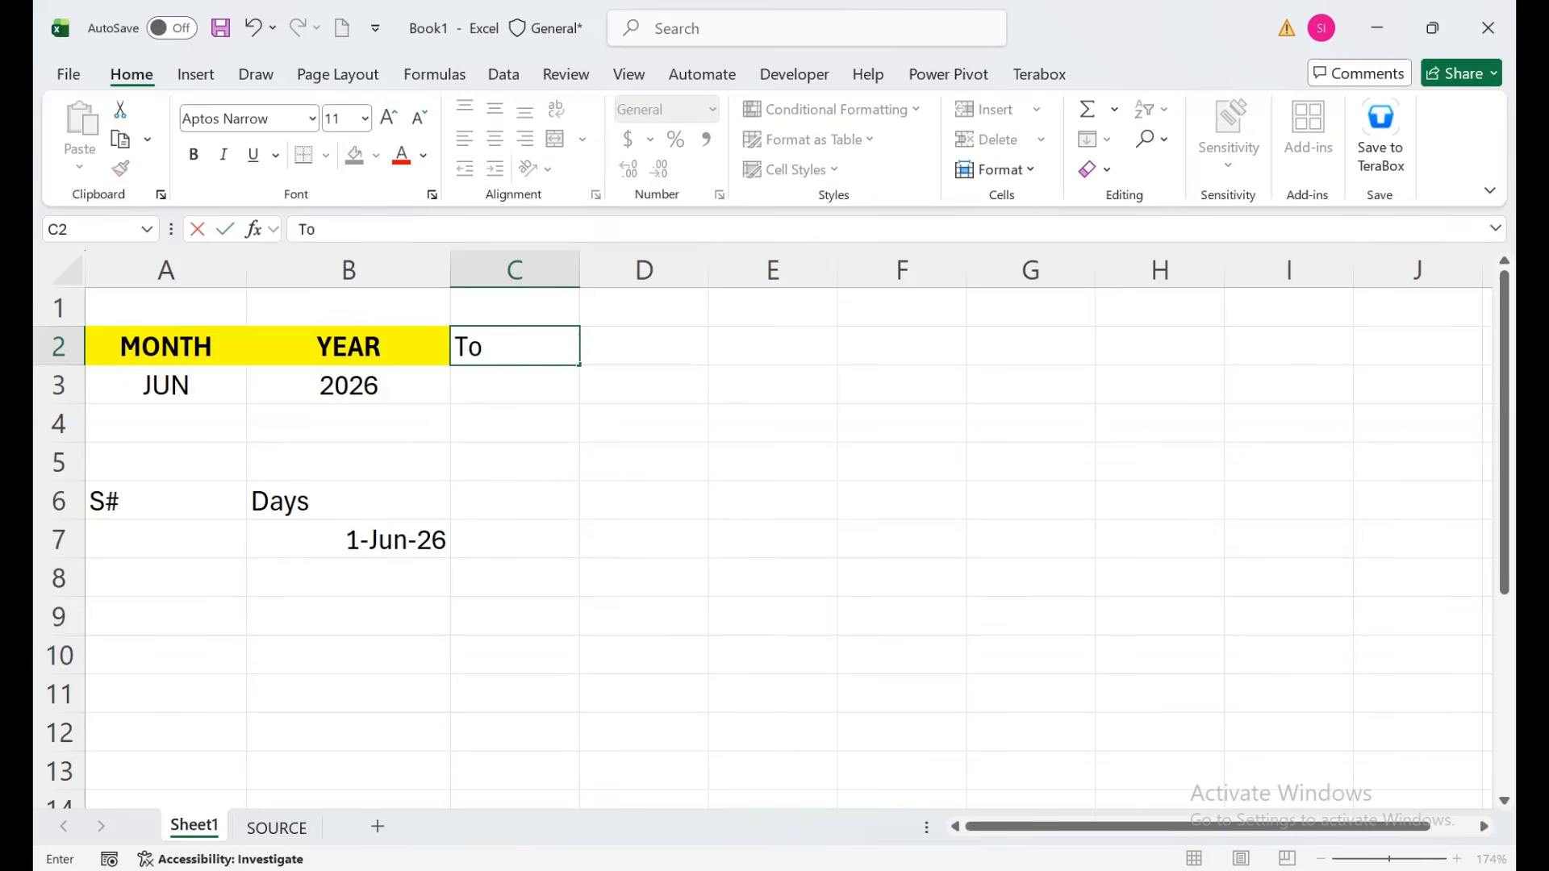
text(tal Days)
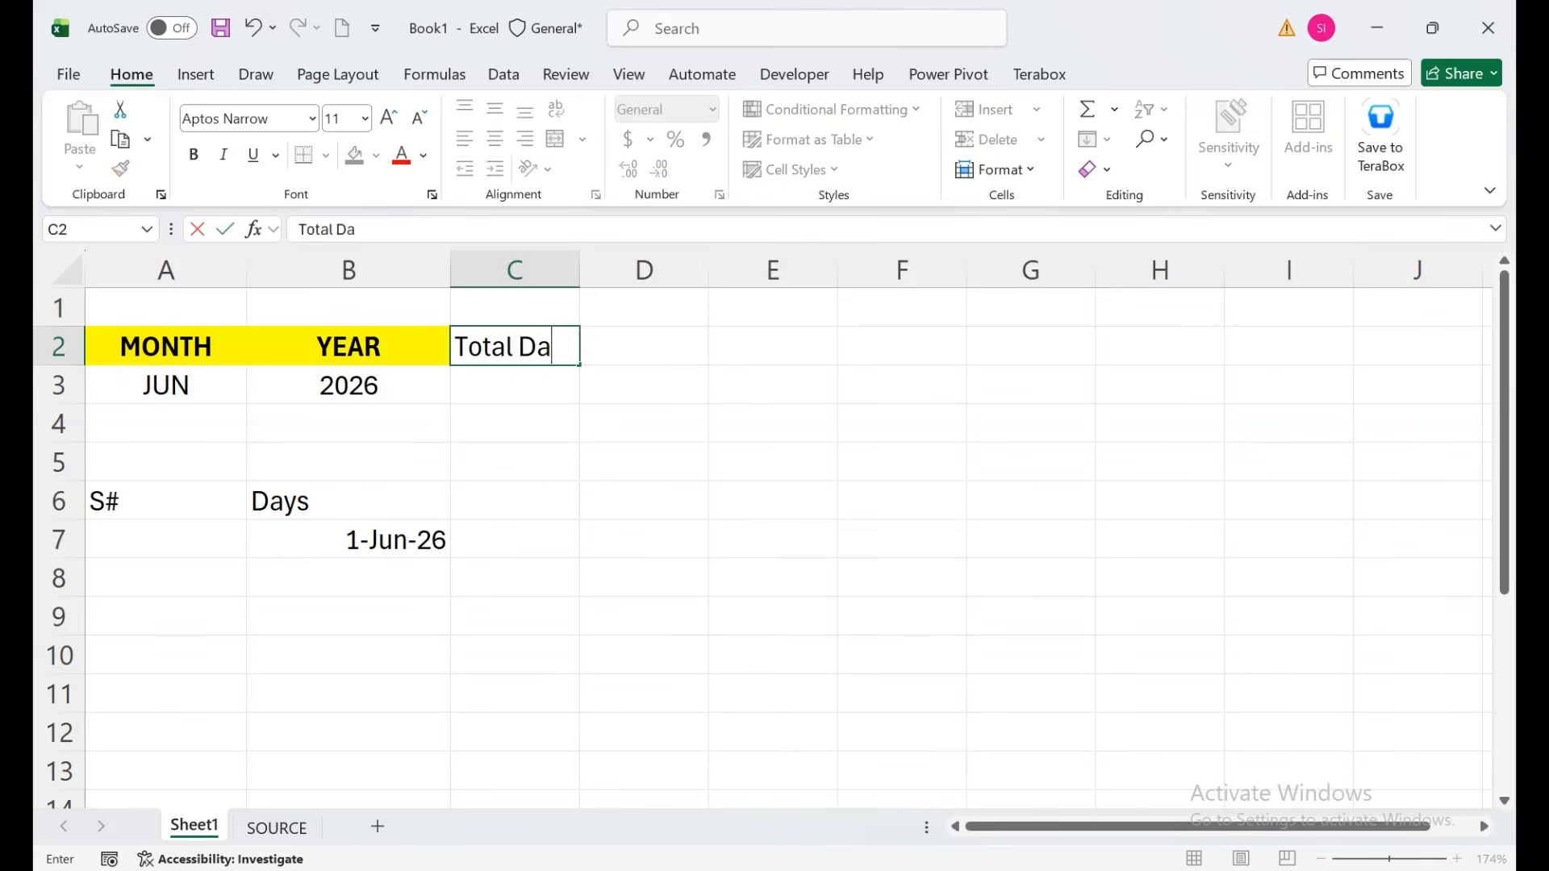
key(Return)
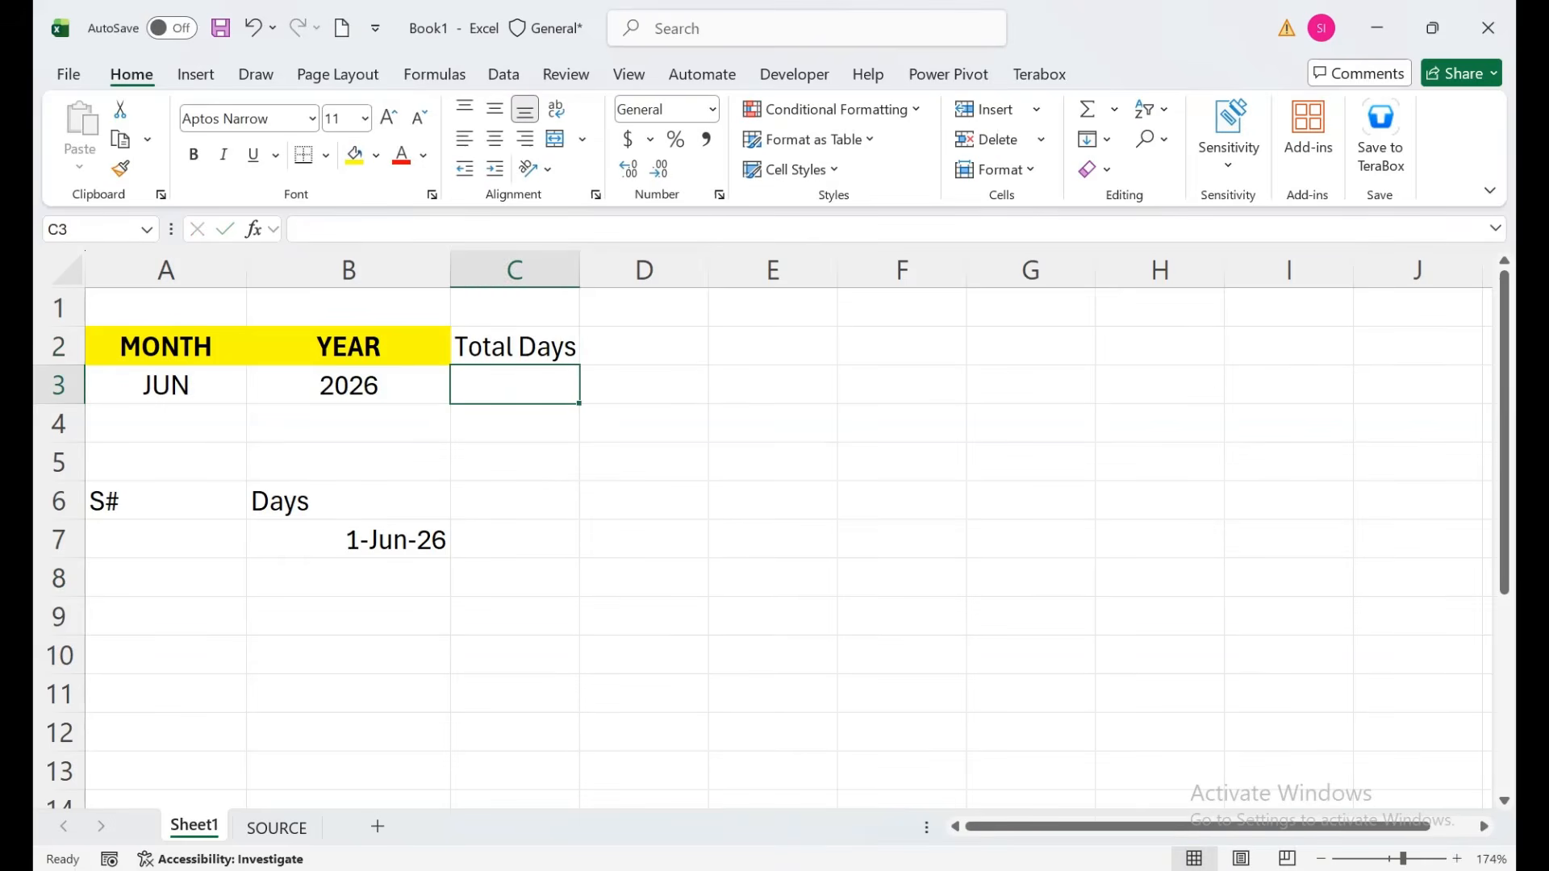
click(348, 347)
click(121, 168)
click(515, 347)
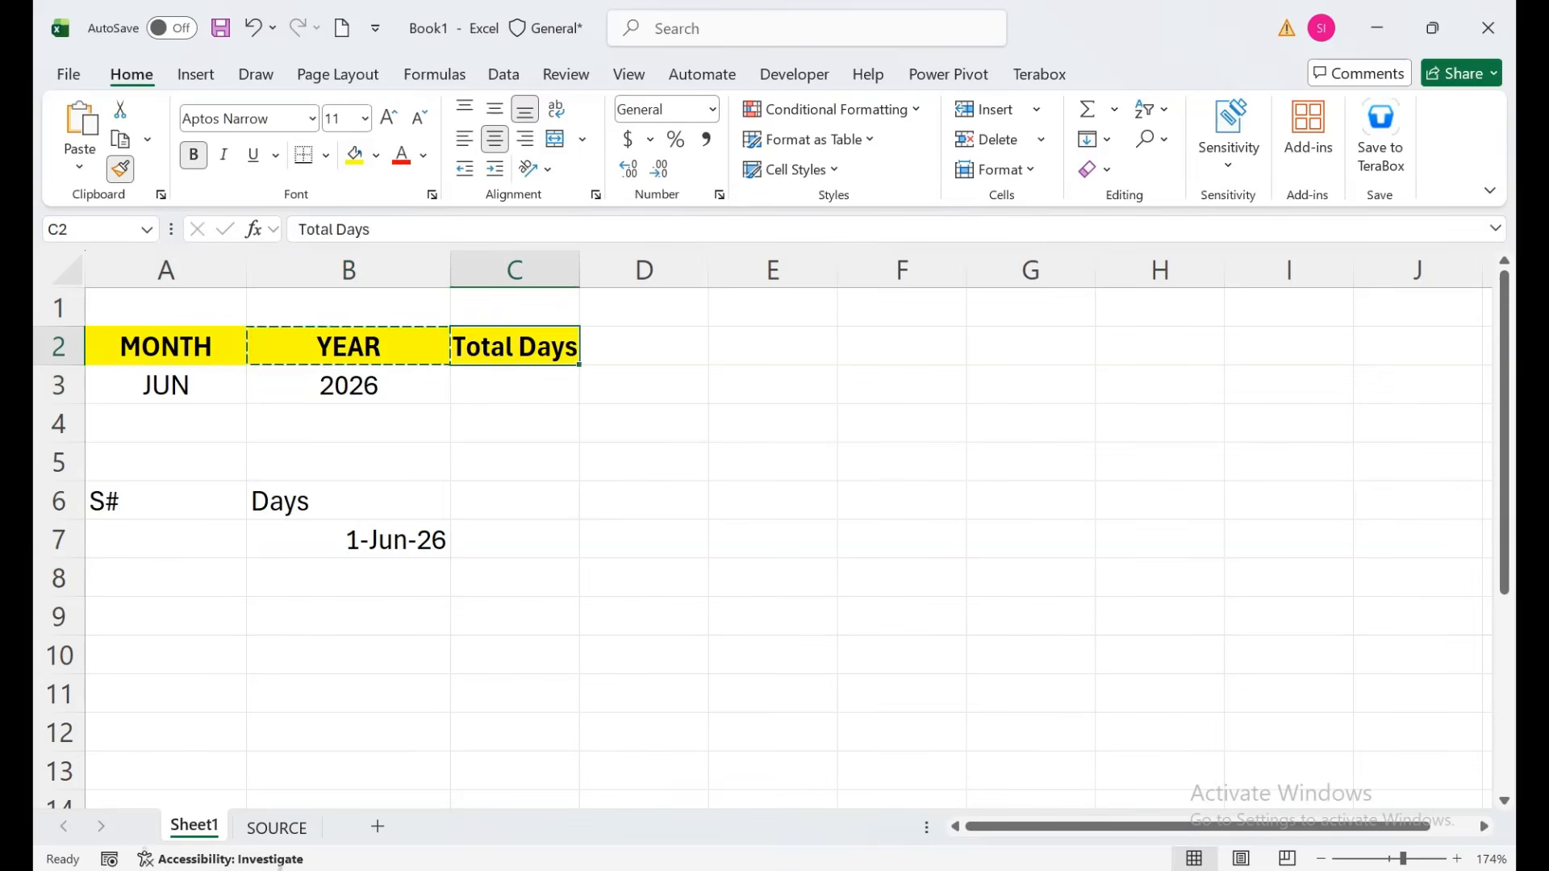
click(515, 386)
Enter =EOMONTH(B7,0) in C3 to get the month's last date.
text(=)
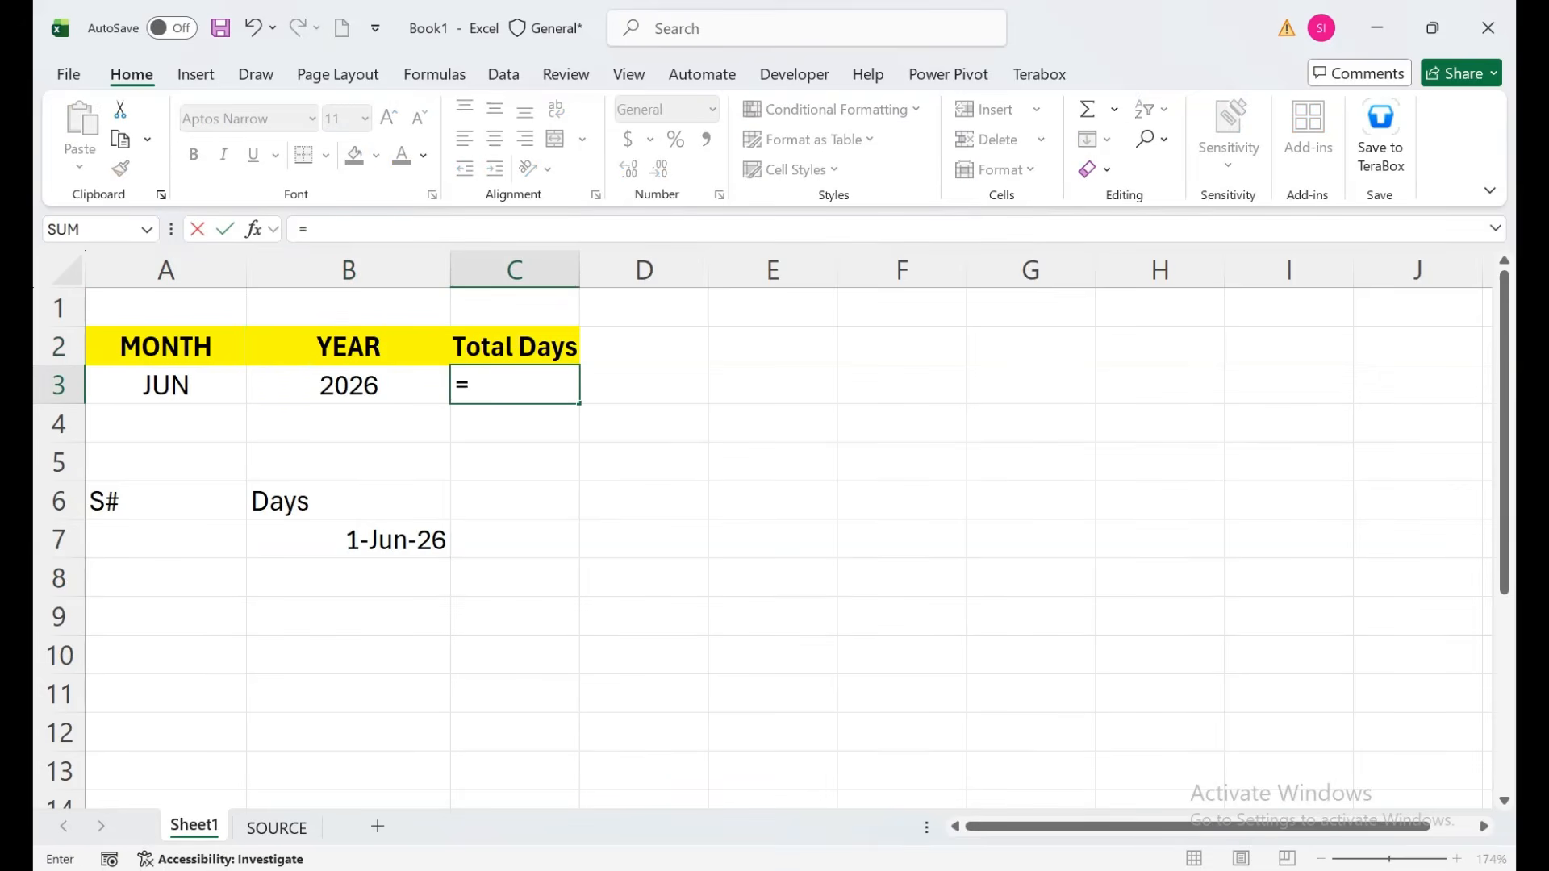
text(eo)
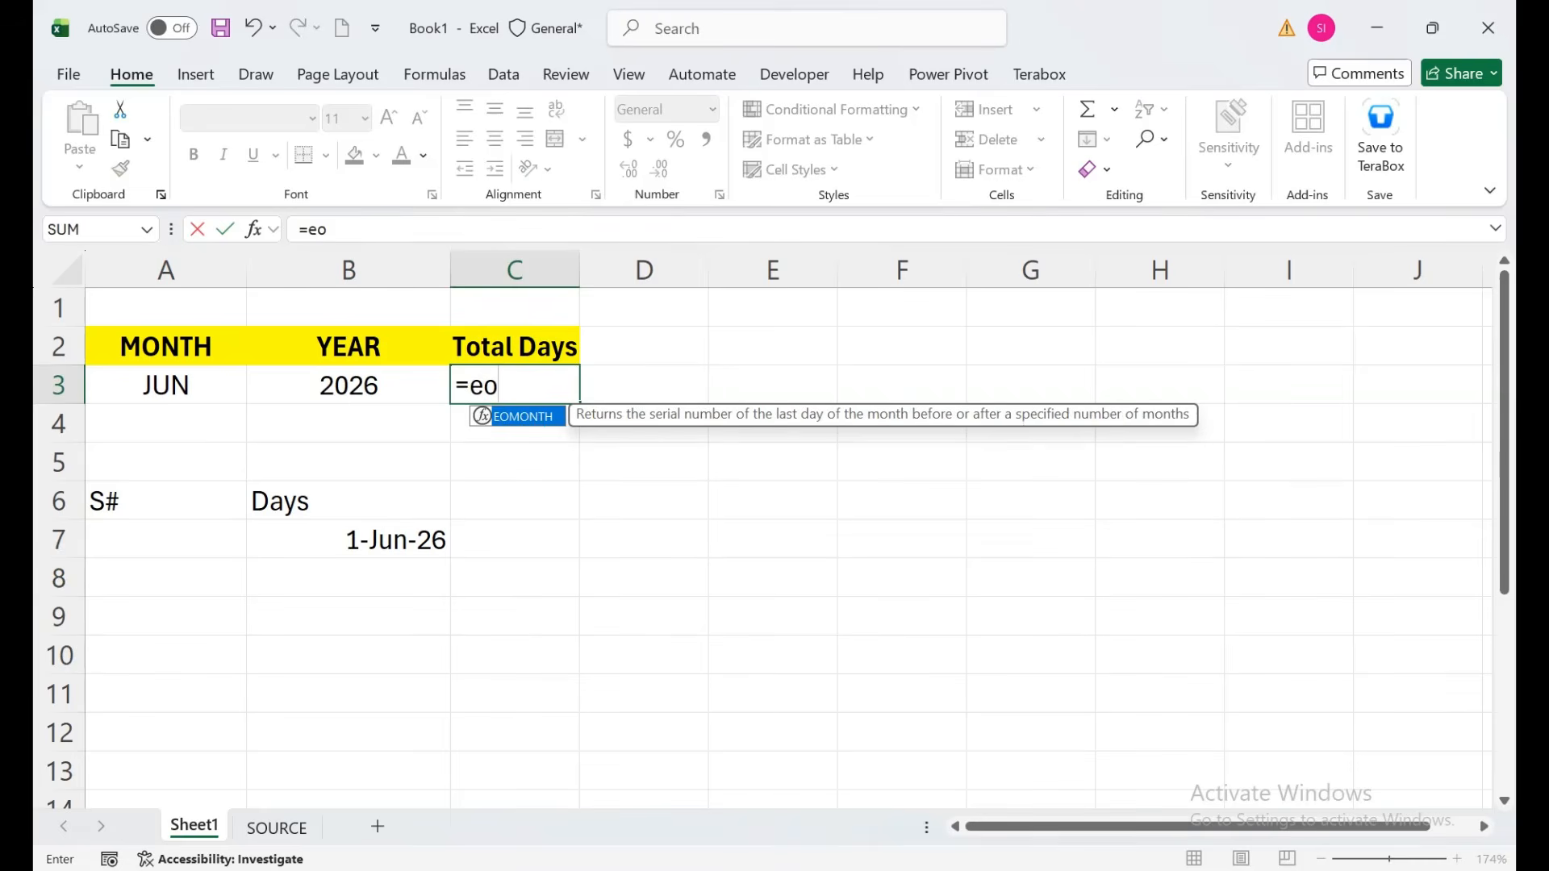
key(Tab)
key(Left)
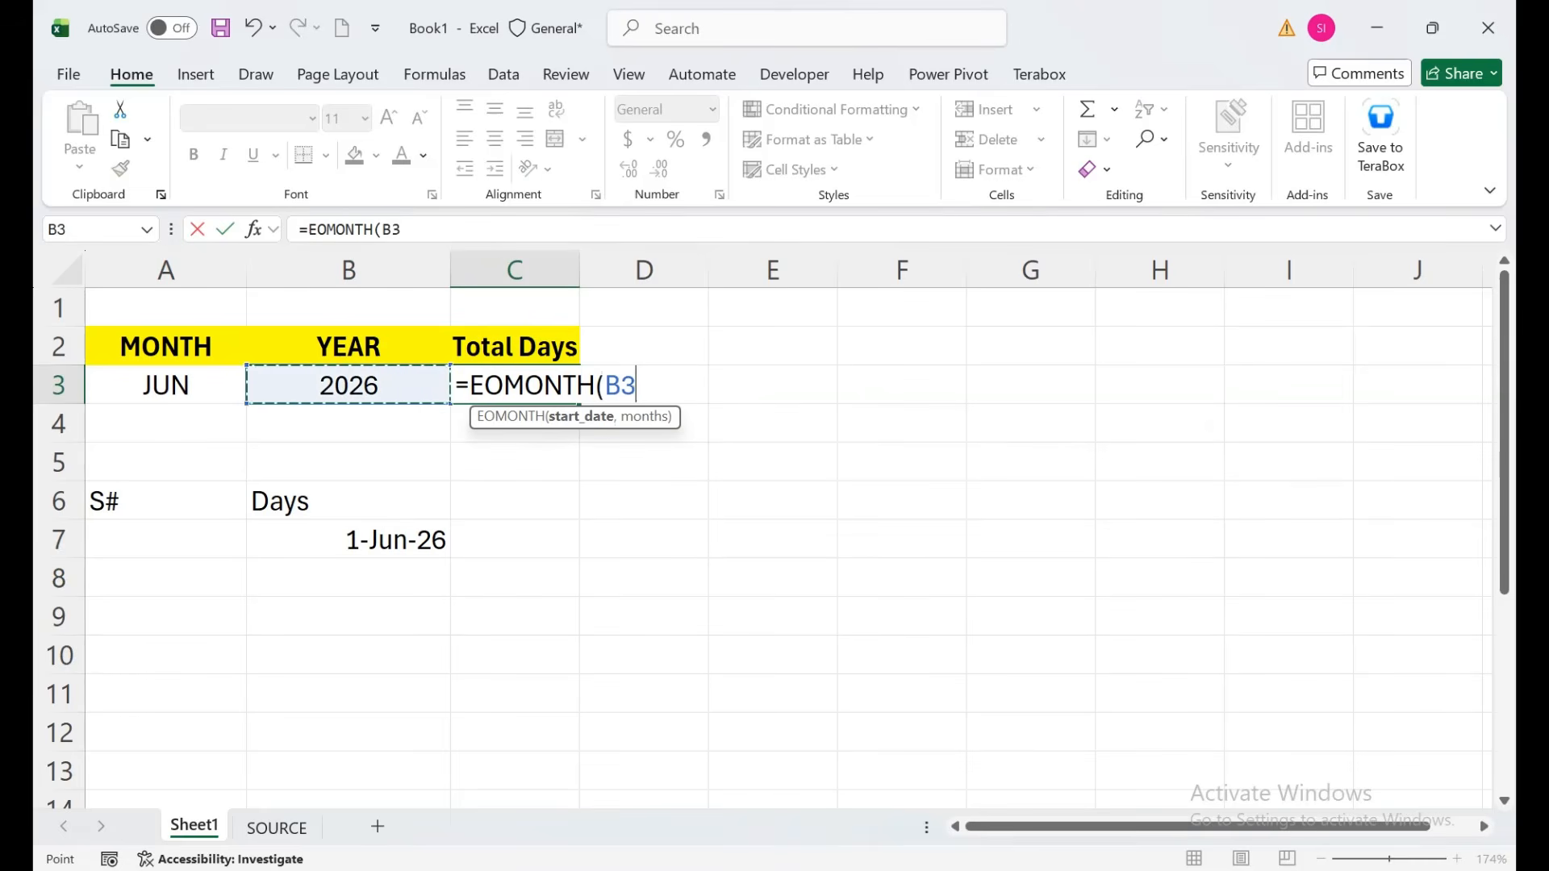
key(Down)
key(Down)
key(Down)
key(Down)
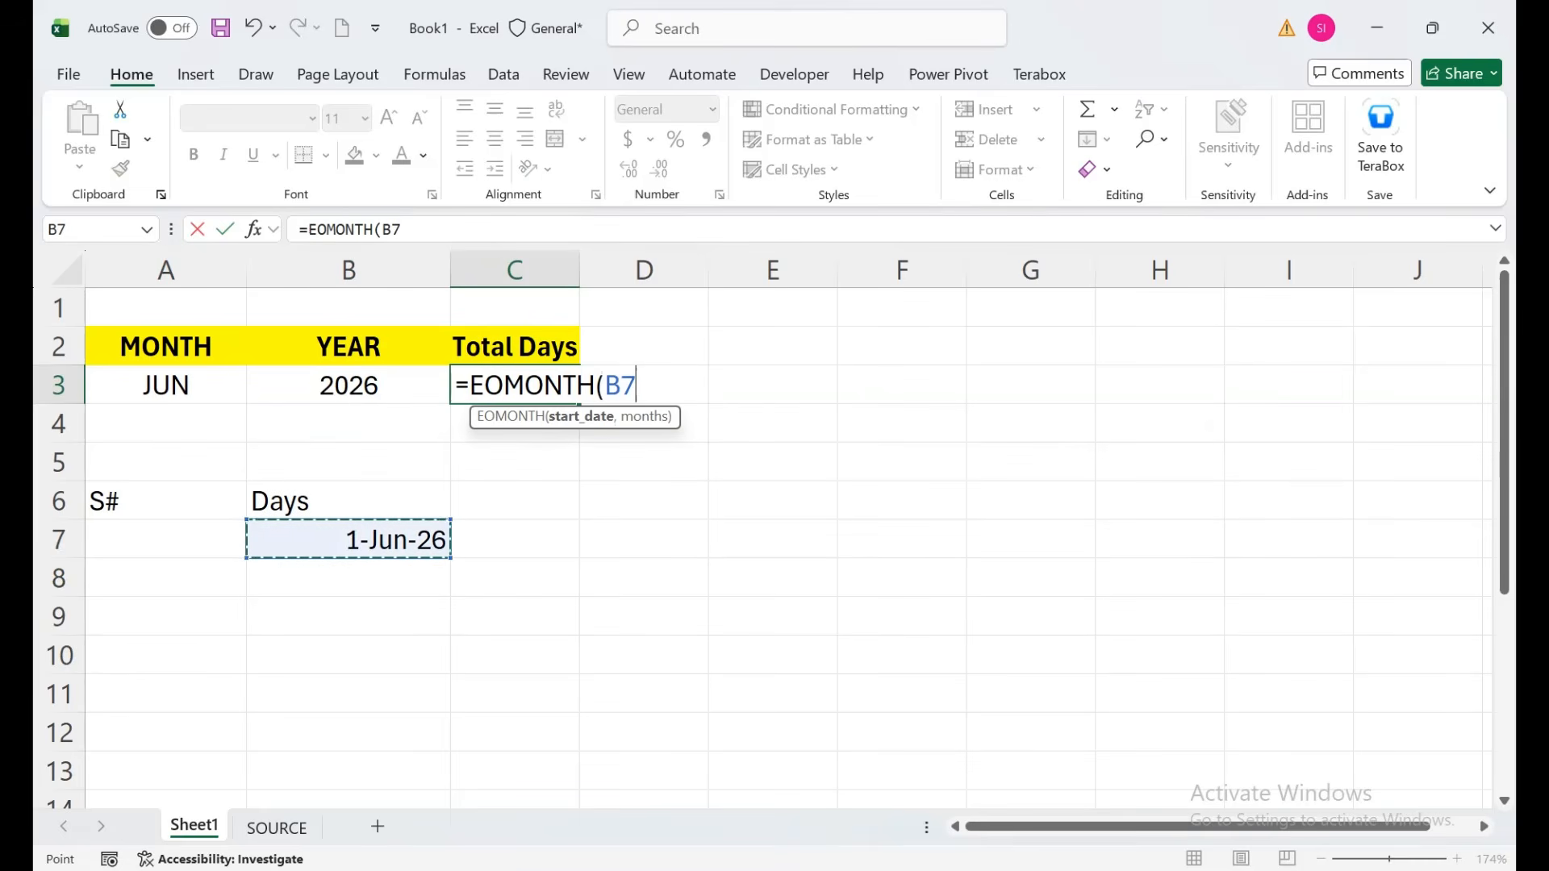
text(,0))
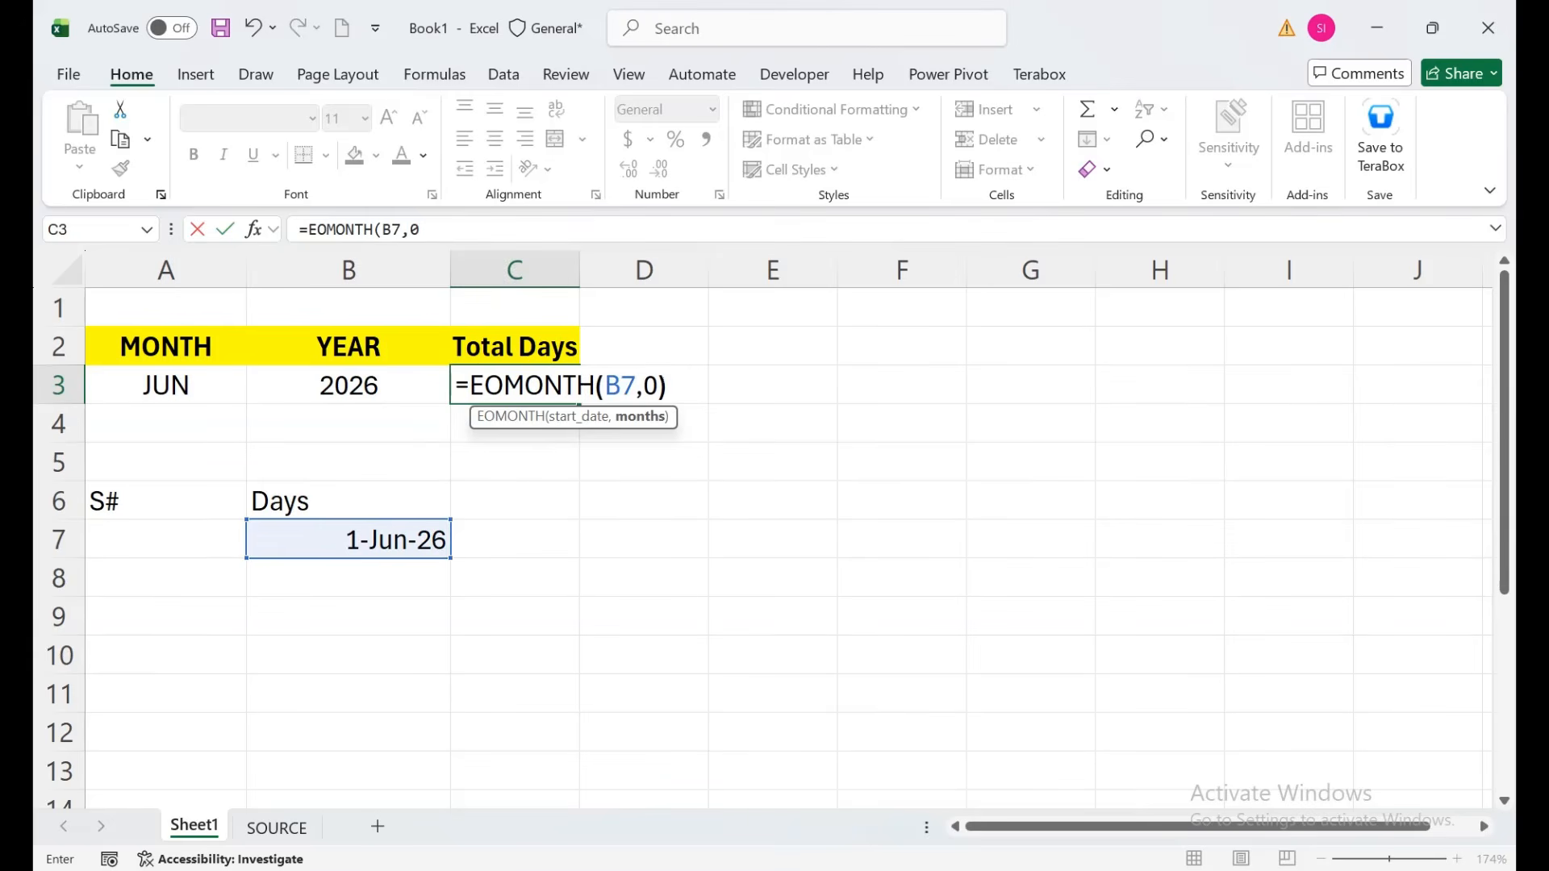
key(Return)
key(Up)
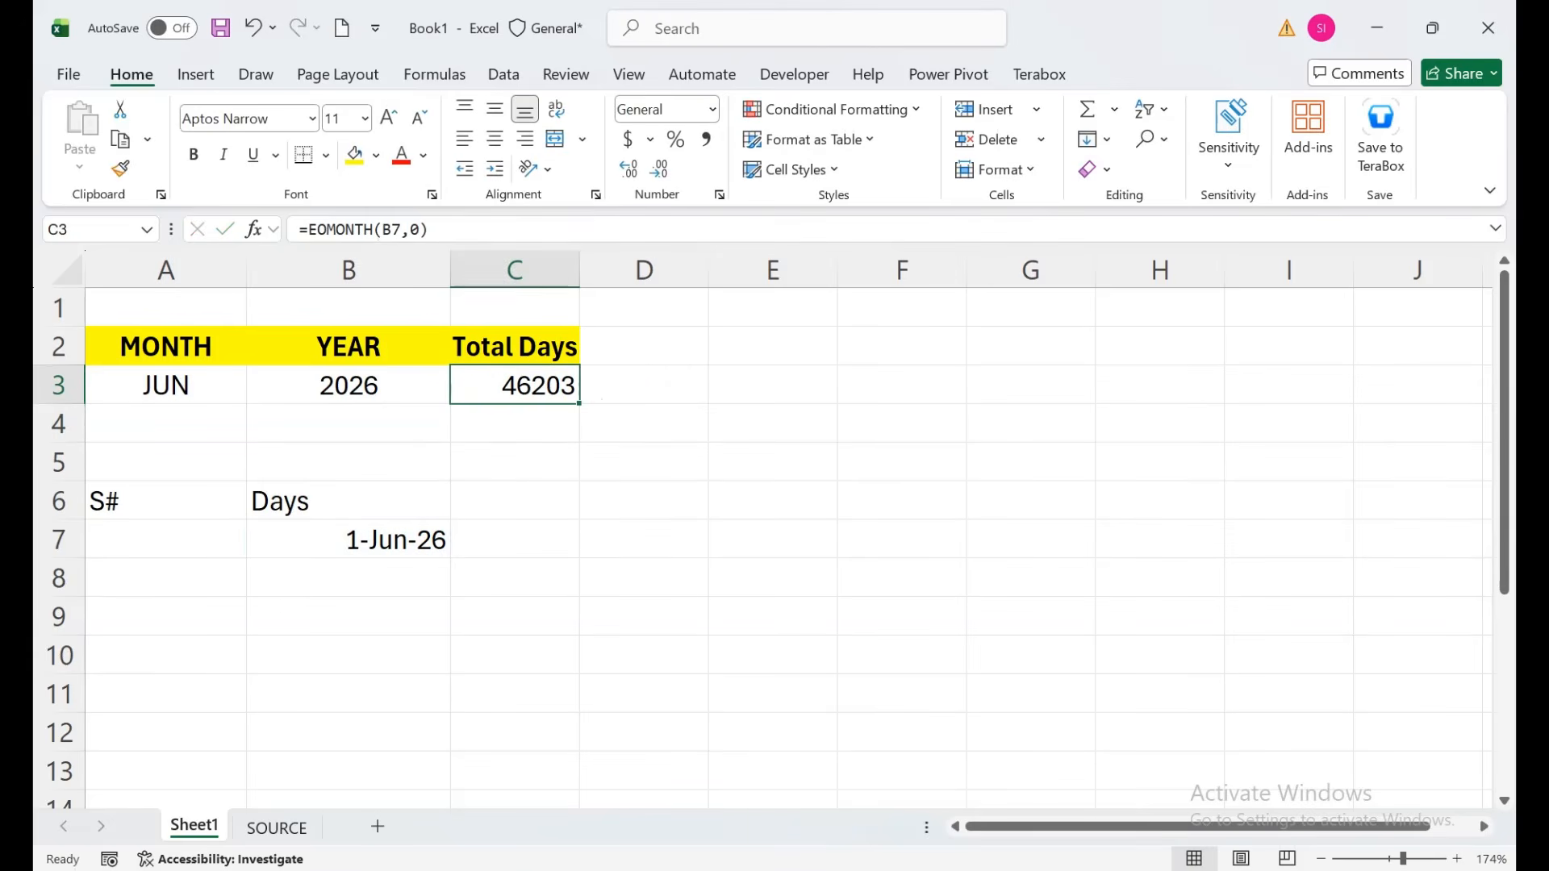
key(ctrl+shift+3)
Wrap the C3 formula in DAY, making it =DAY(EOMONTH(B7,0)).
key(F2)
key(Home)
key(Right)
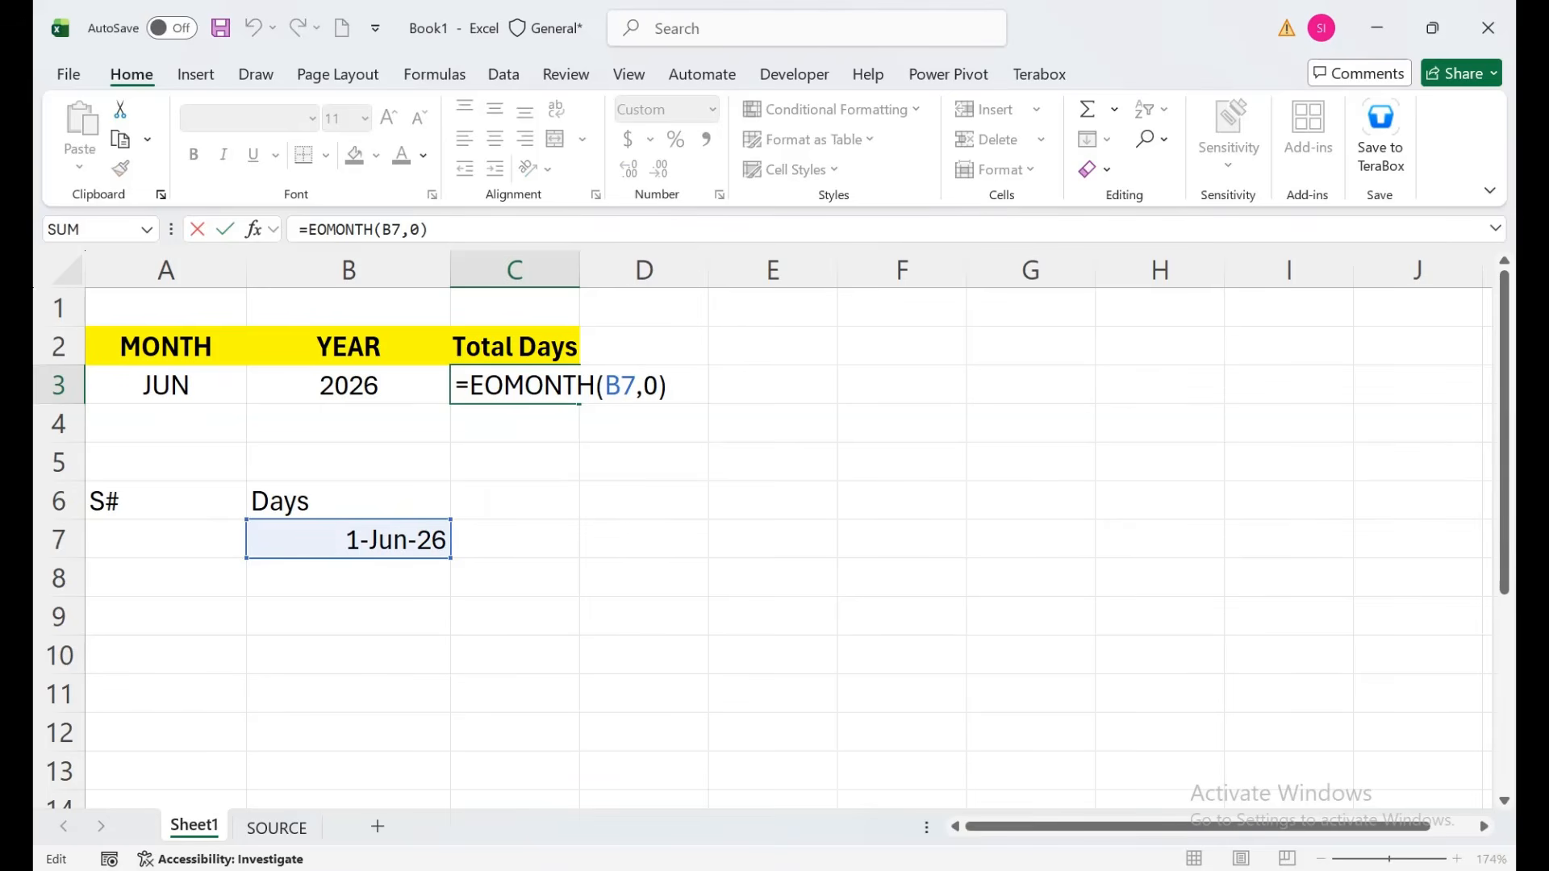
text(day)
key(Tab)
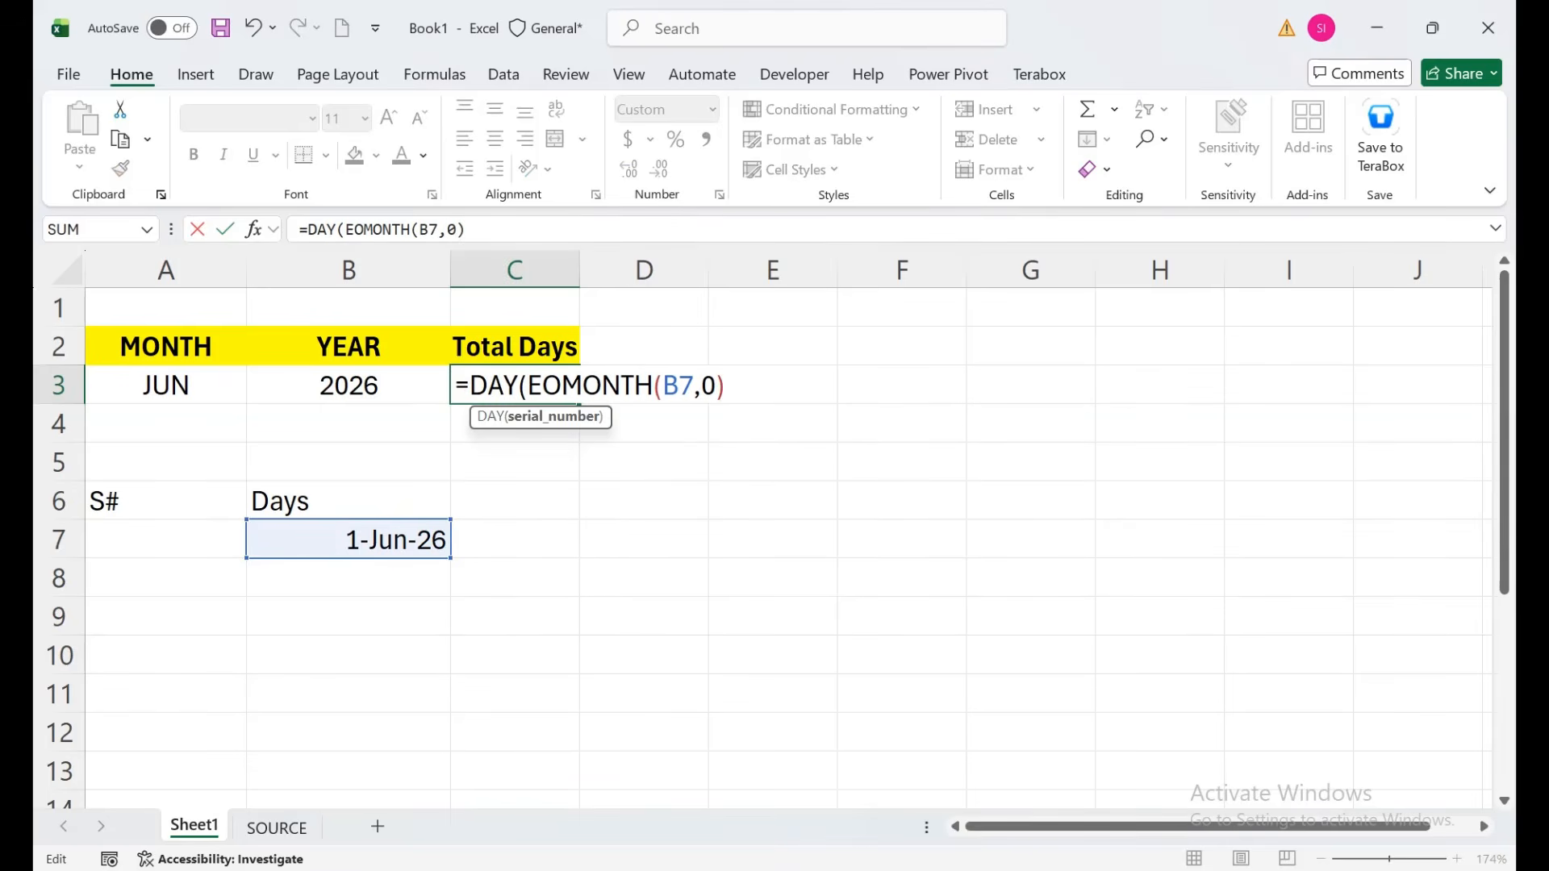
key(Return)
Set C3 to the General number format and center it, showing 30.
click(515, 385)
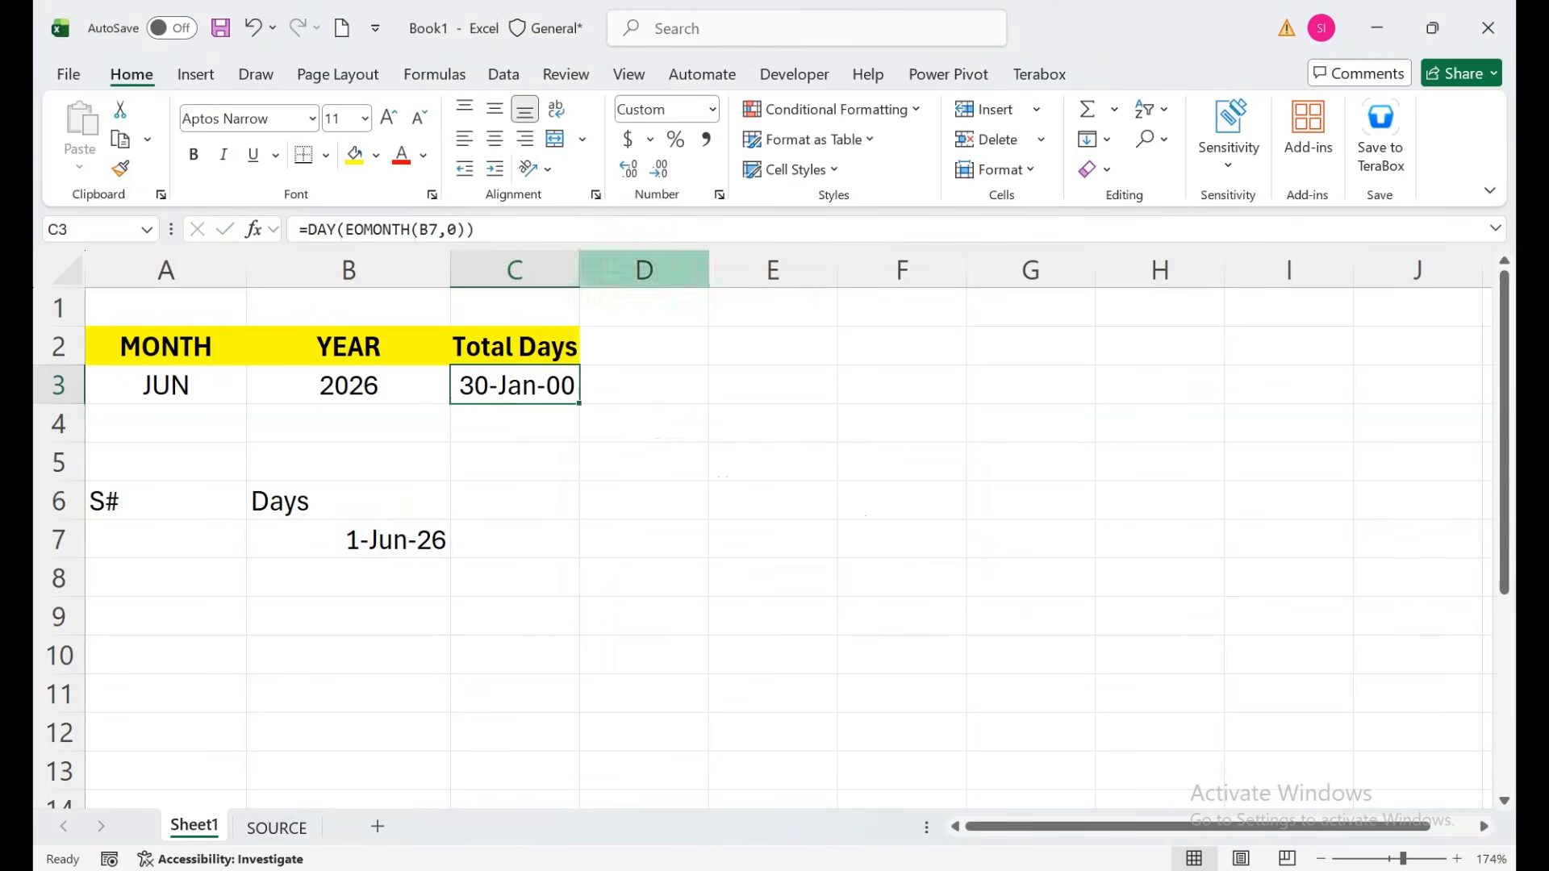
click(713, 109)
click(726, 153)
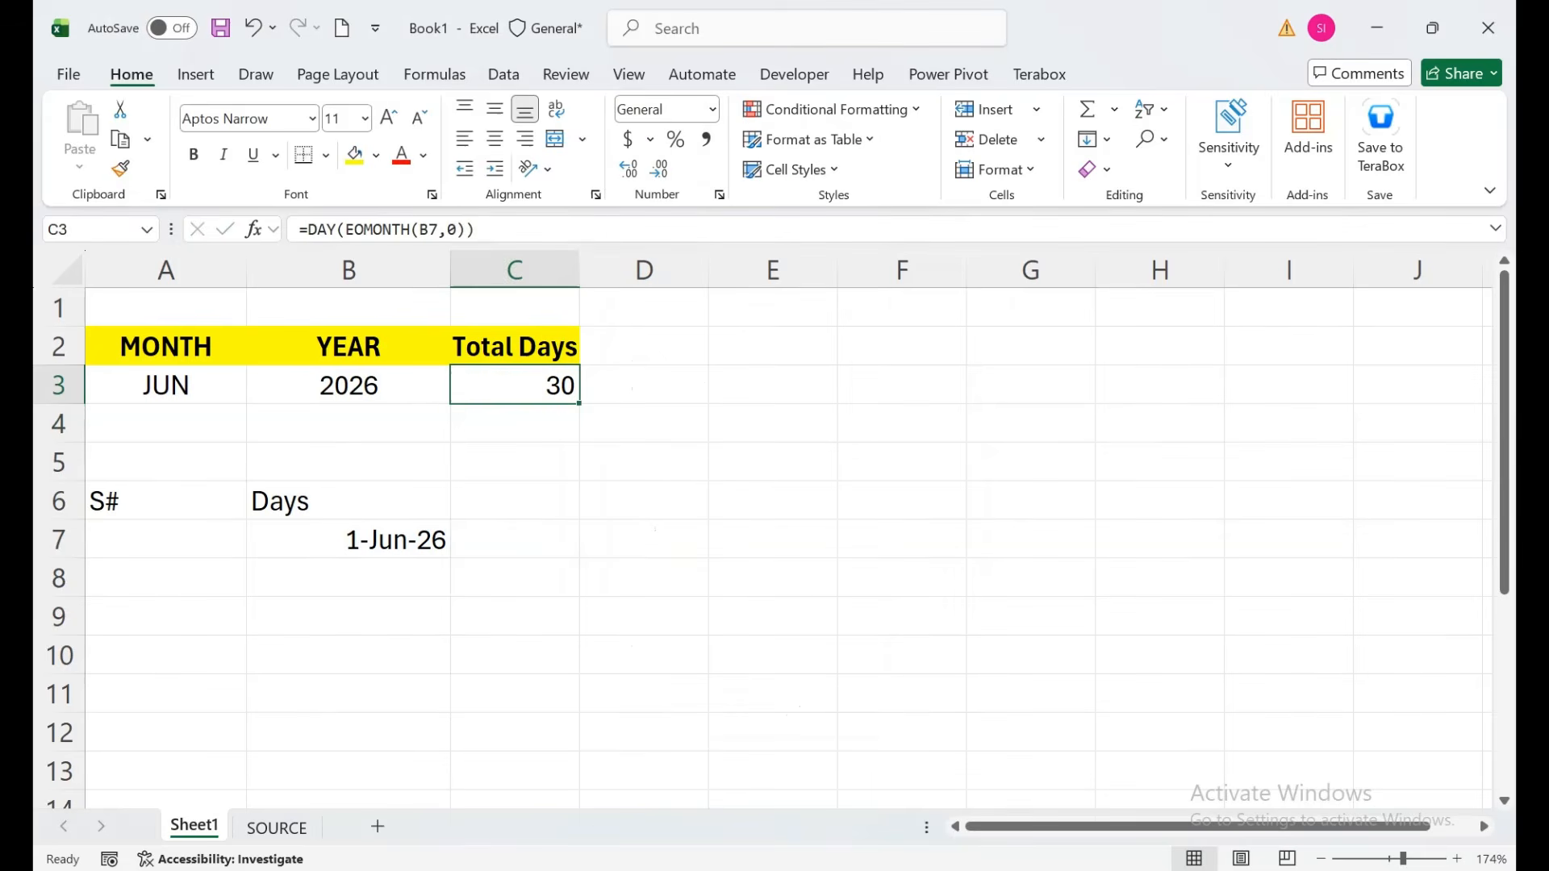
click(494, 139)
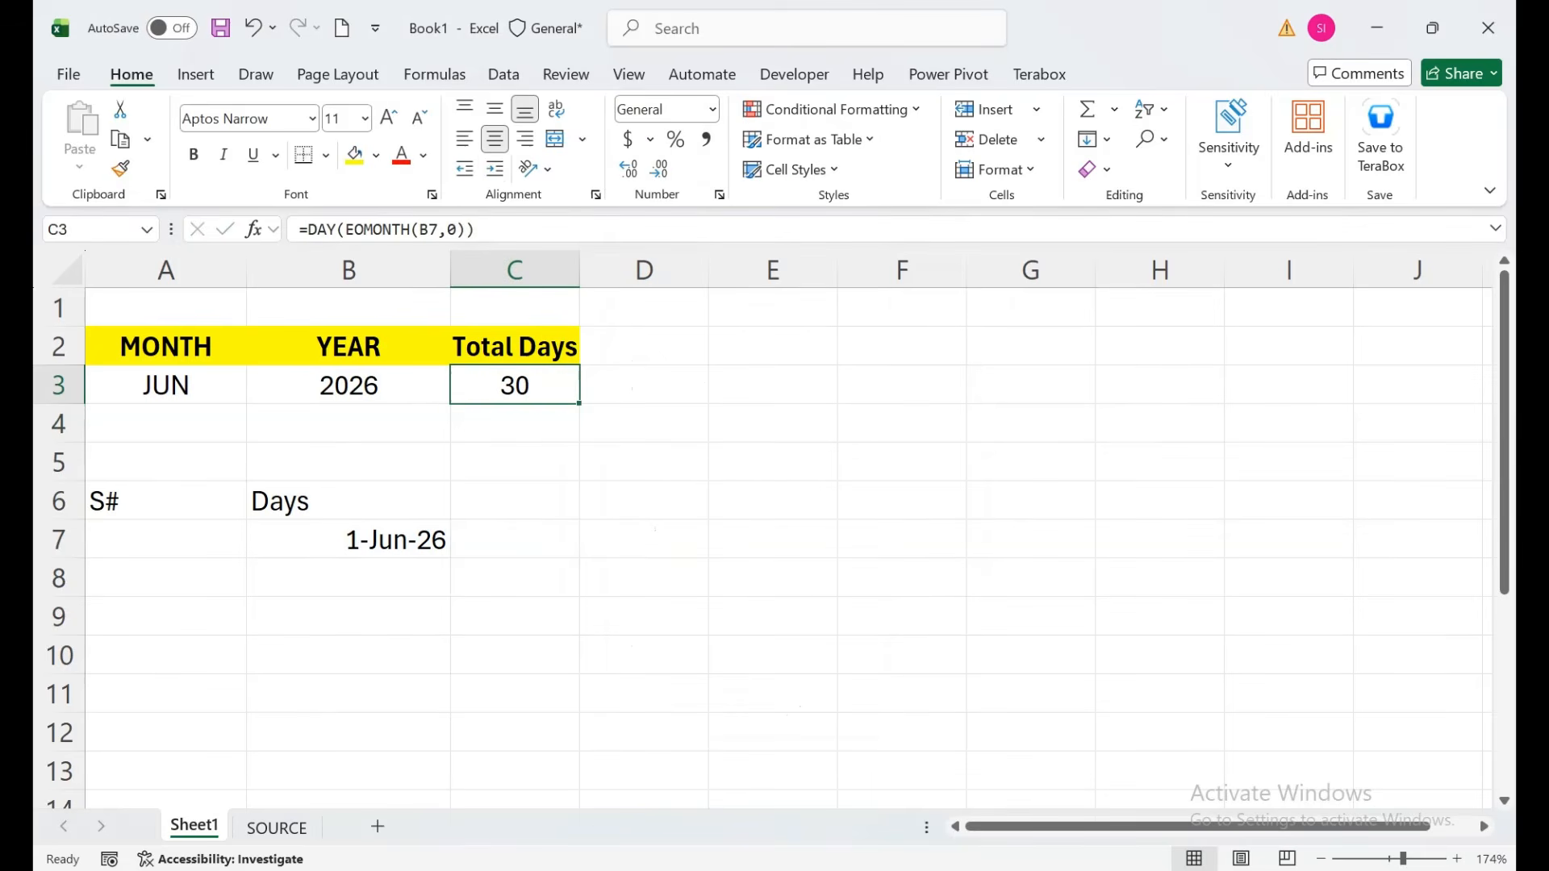
click(166, 539)
Enter =SEQUENCE(C3) in A7 and center the spilled serial numbers 1–30 in A7:A36.
text(=)
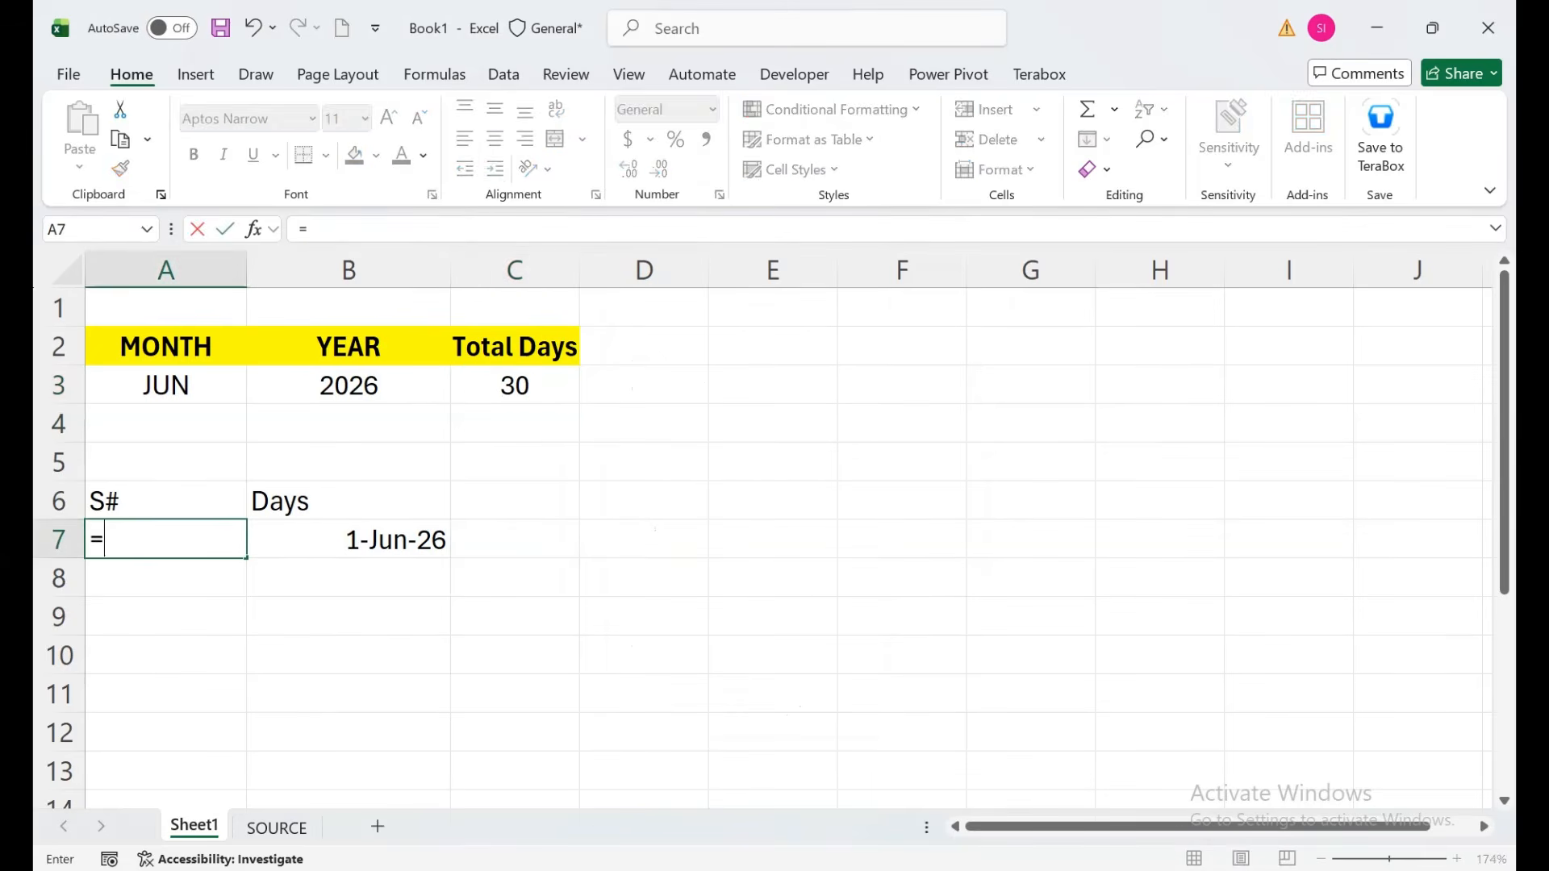
text(seq)
key(Tab)
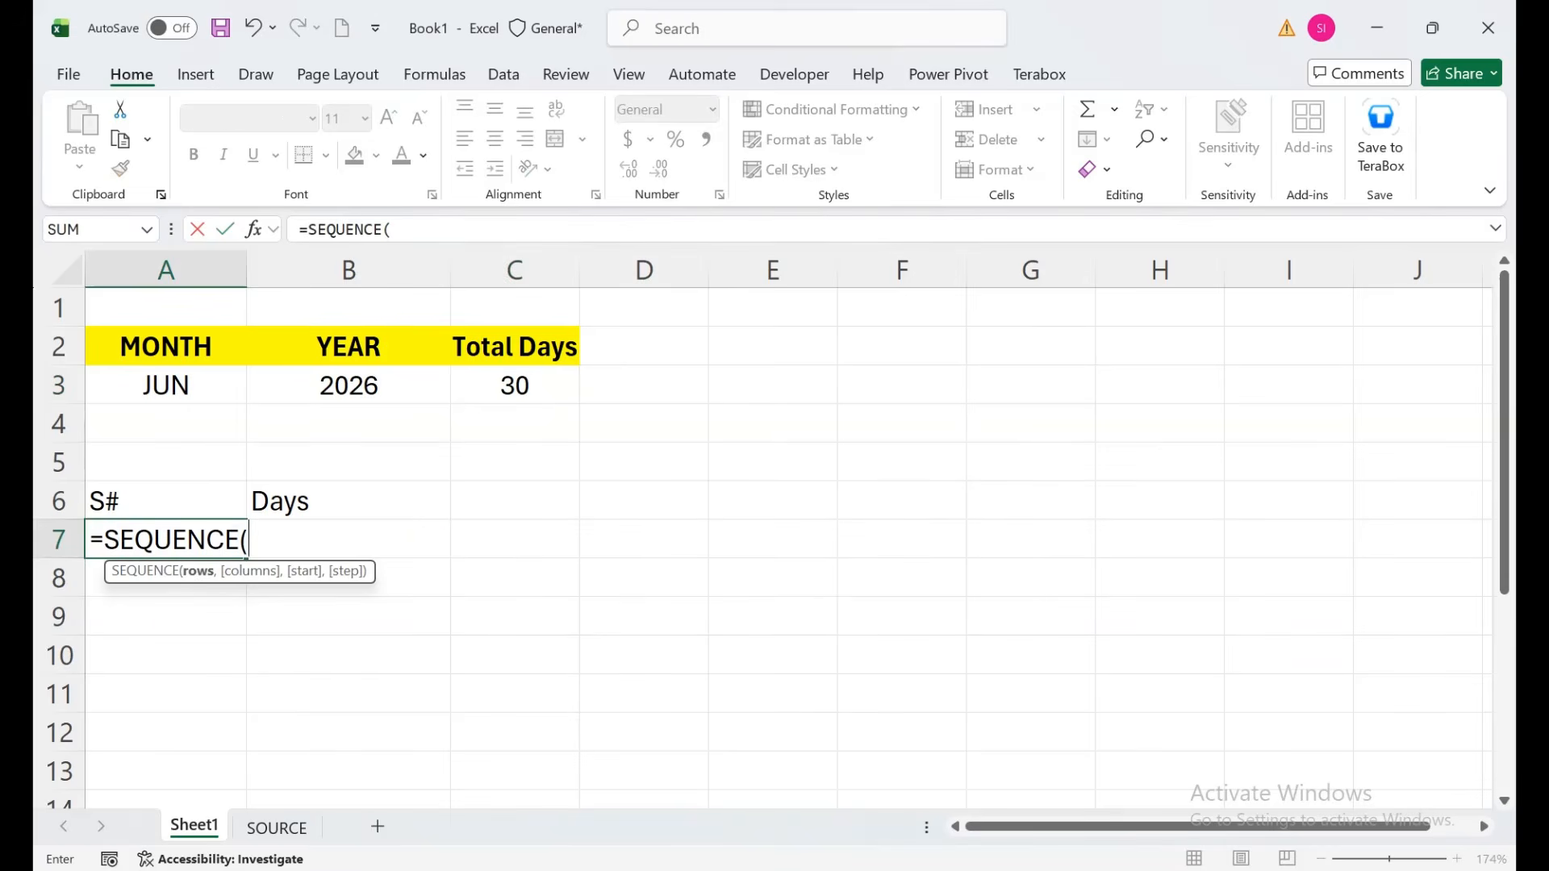
key(Up)
key(Up)
key(Up)
key(Up)
key(Right)
key(Right)
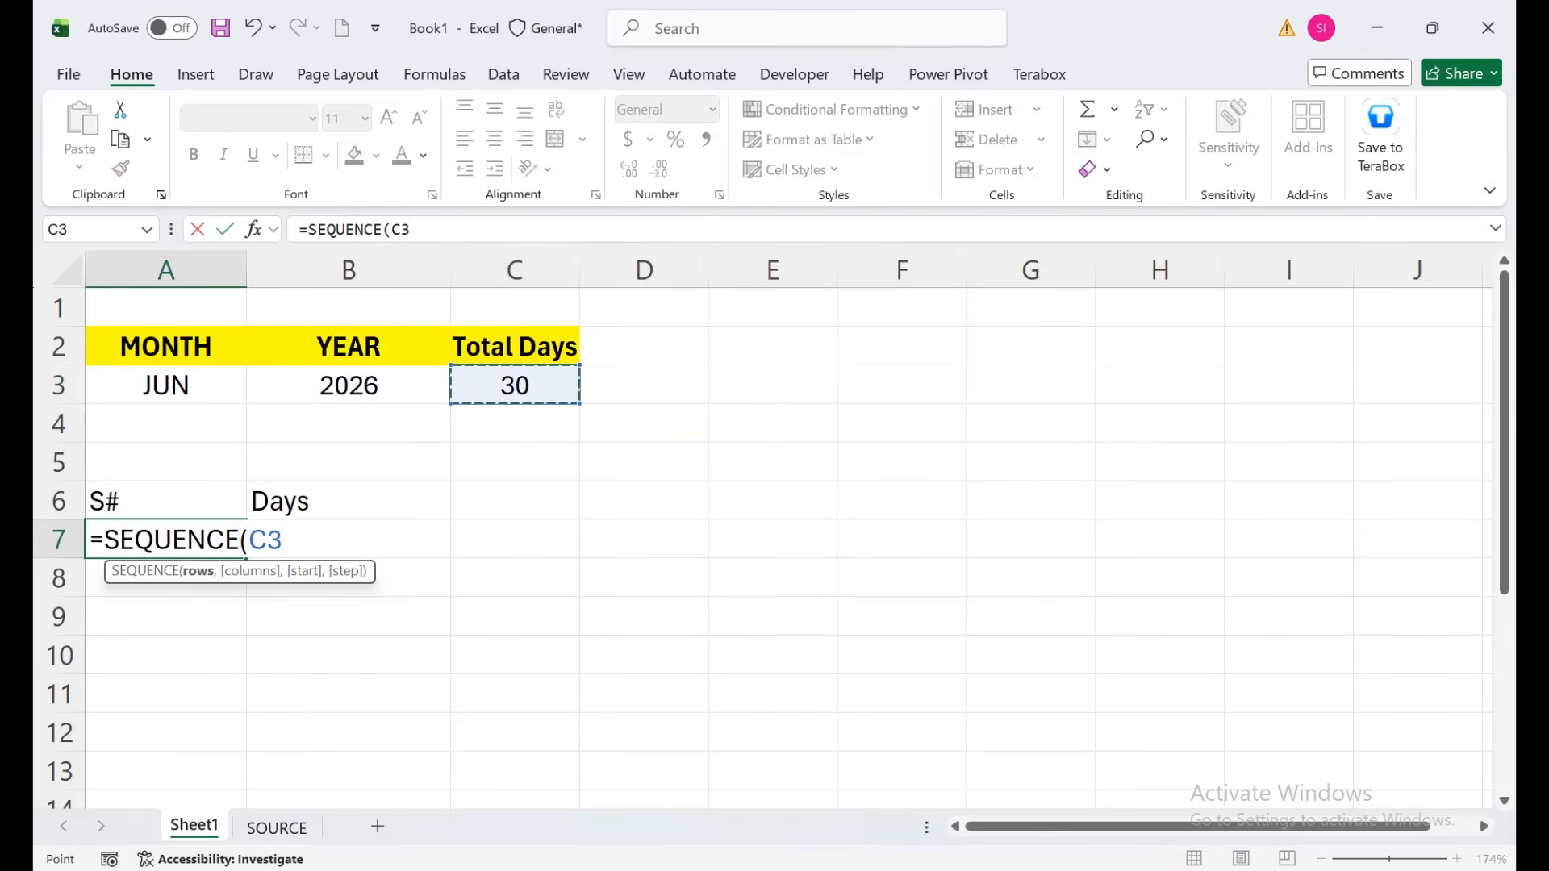
text())
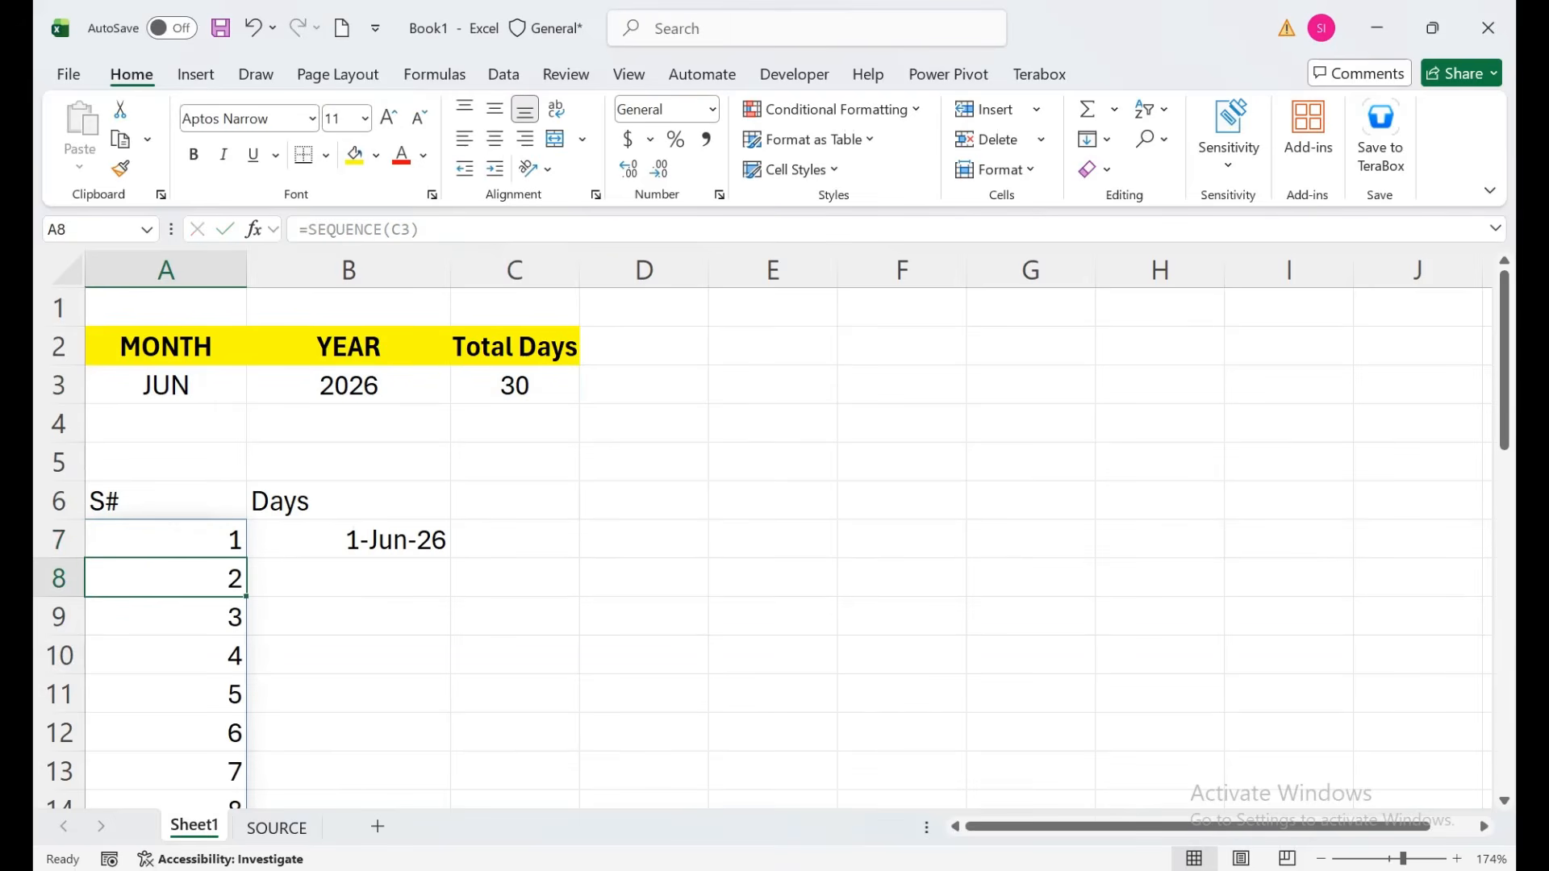
key(Up)
key(ctrl+Down)
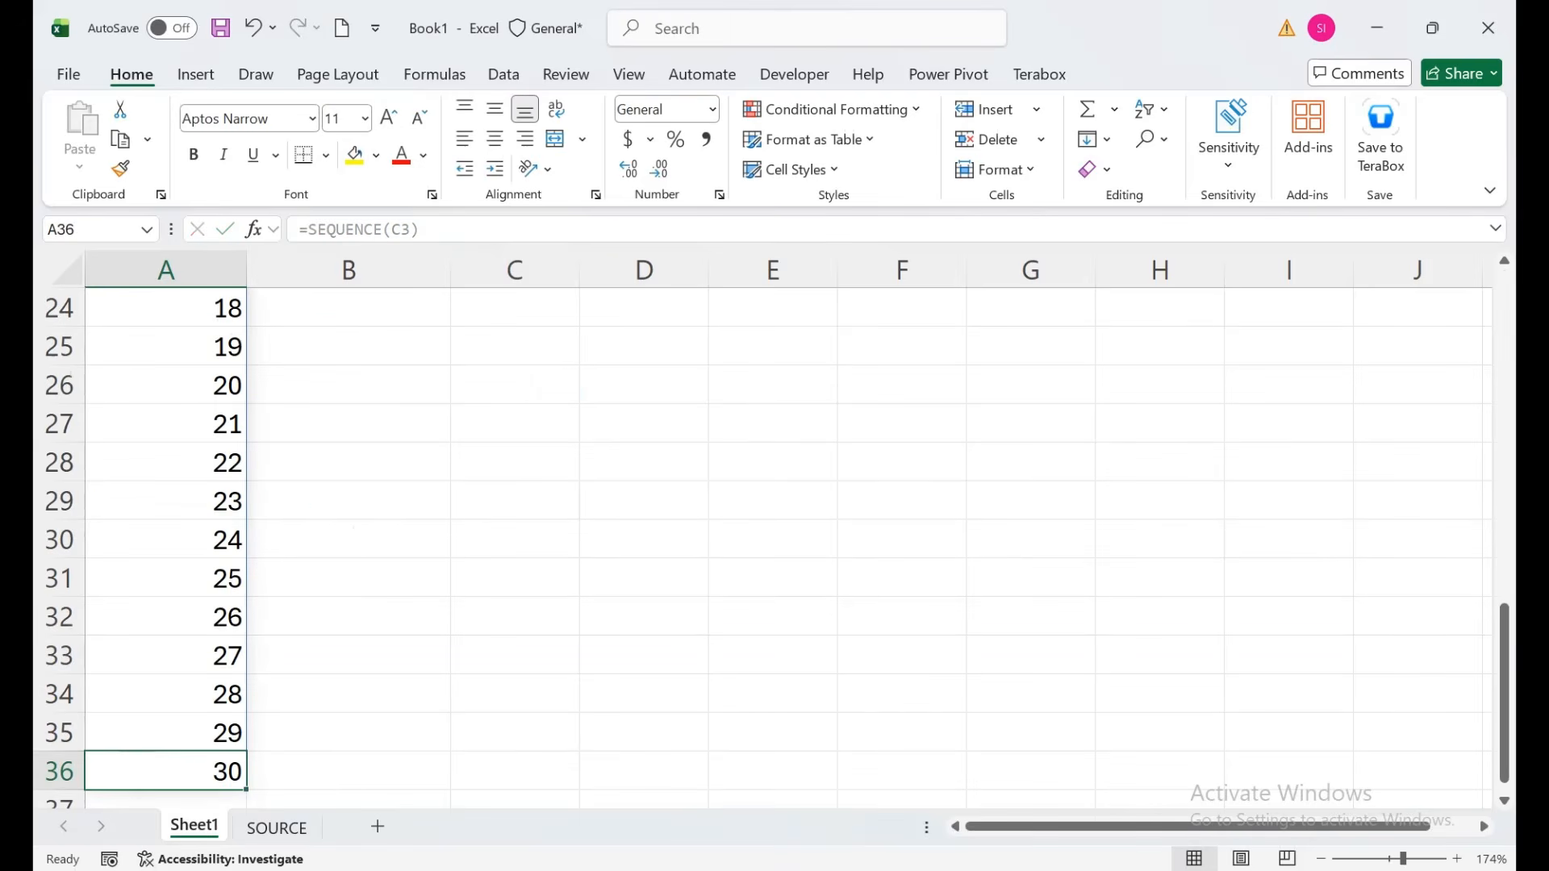
key(ctrl+shift+Up)
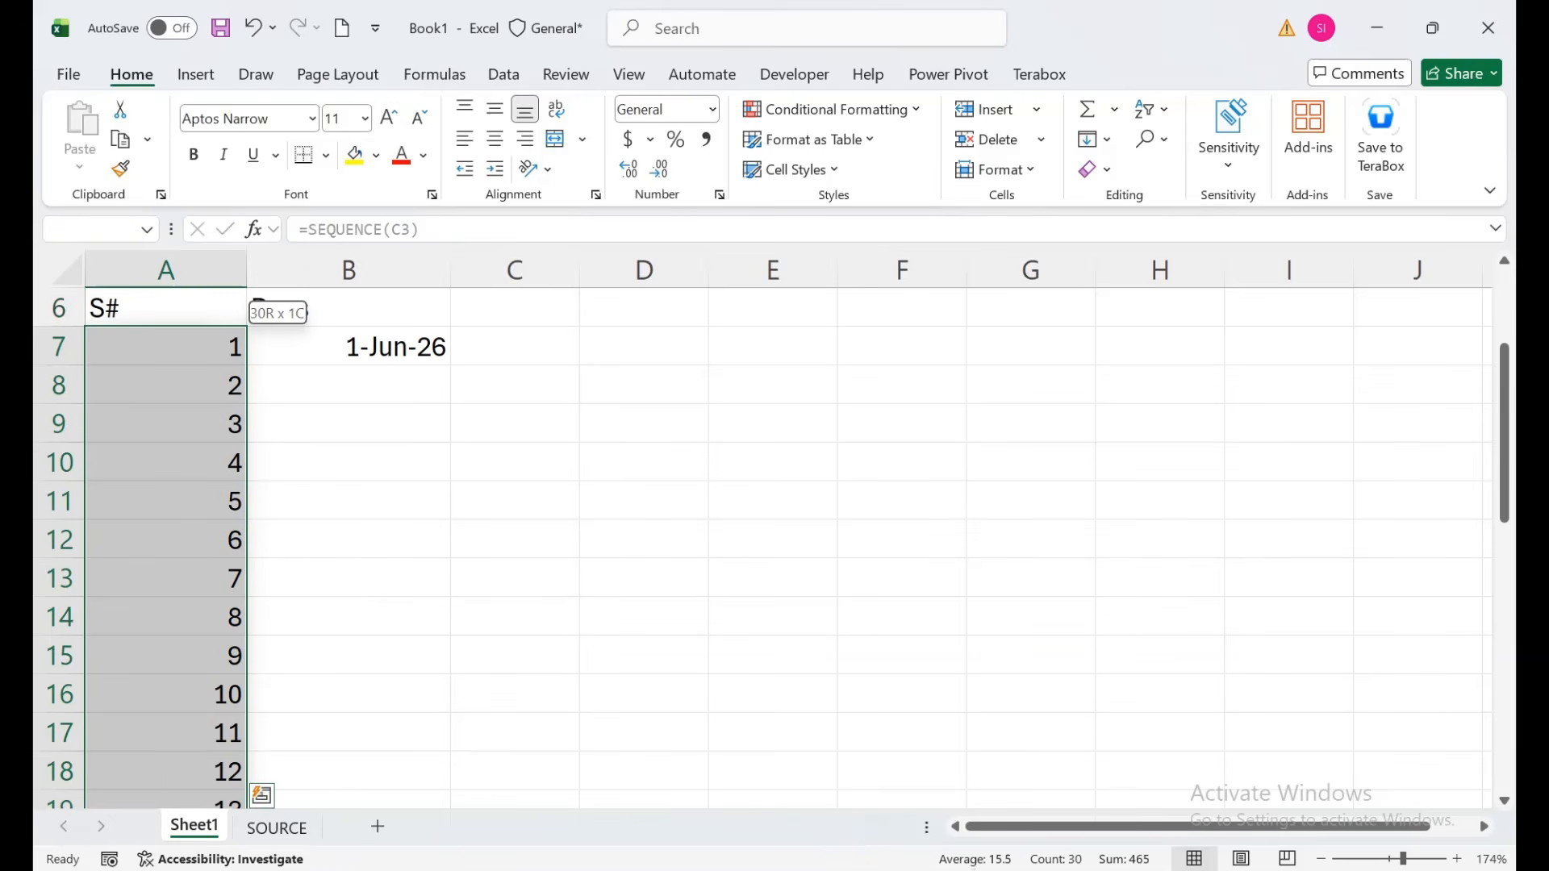
click(495, 140)
drag(349, 388, 50, 275)
click(349, 540)
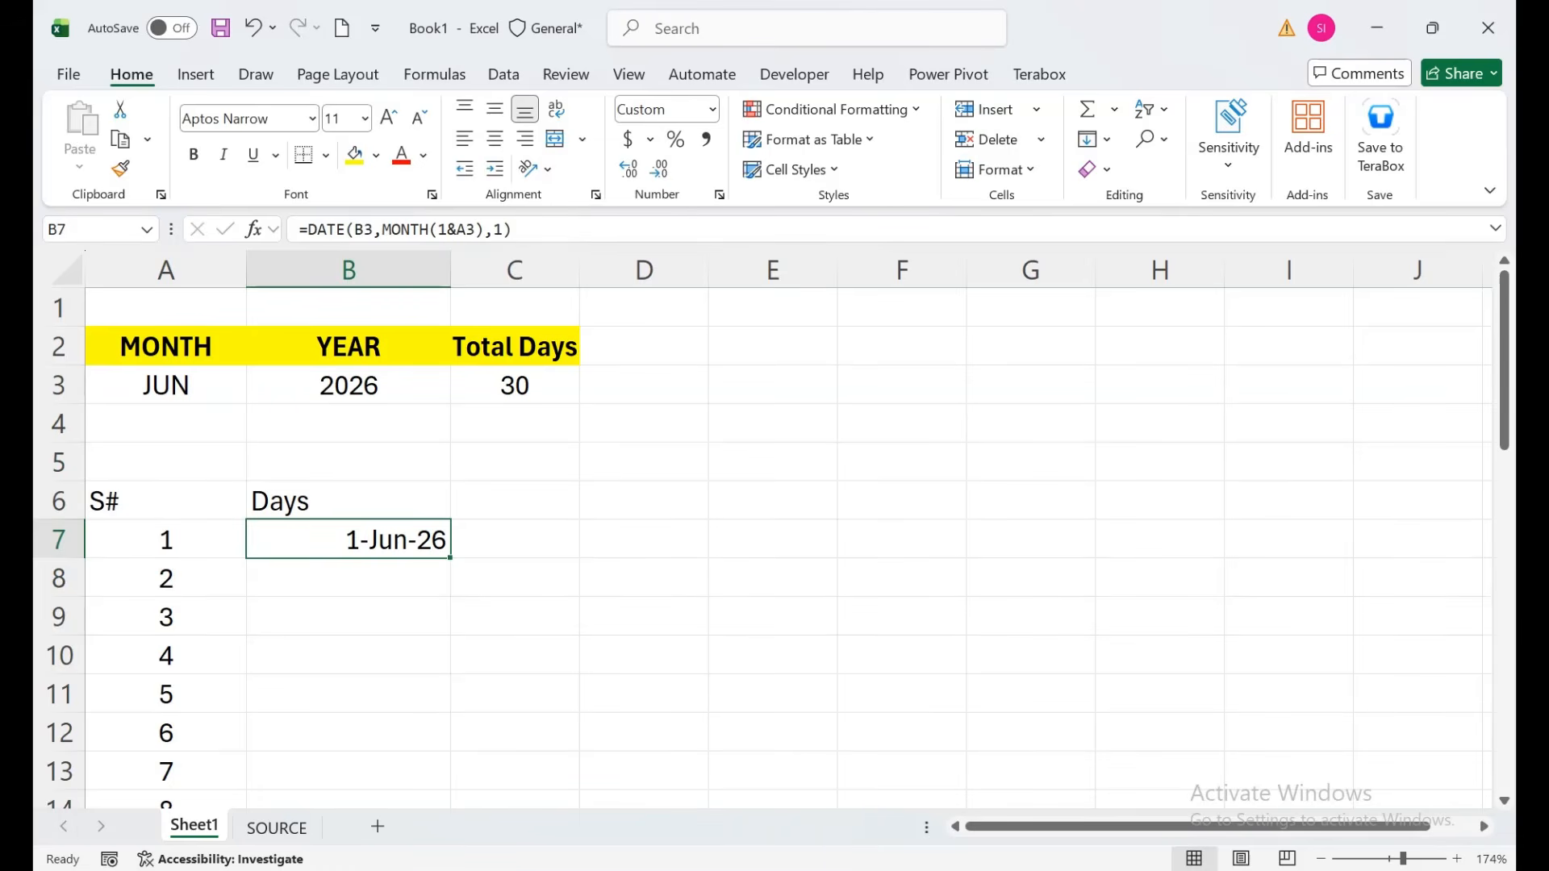
Change the day argument of B7's DATE formula from 1 to ROW()-6.
double_click(367, 540)
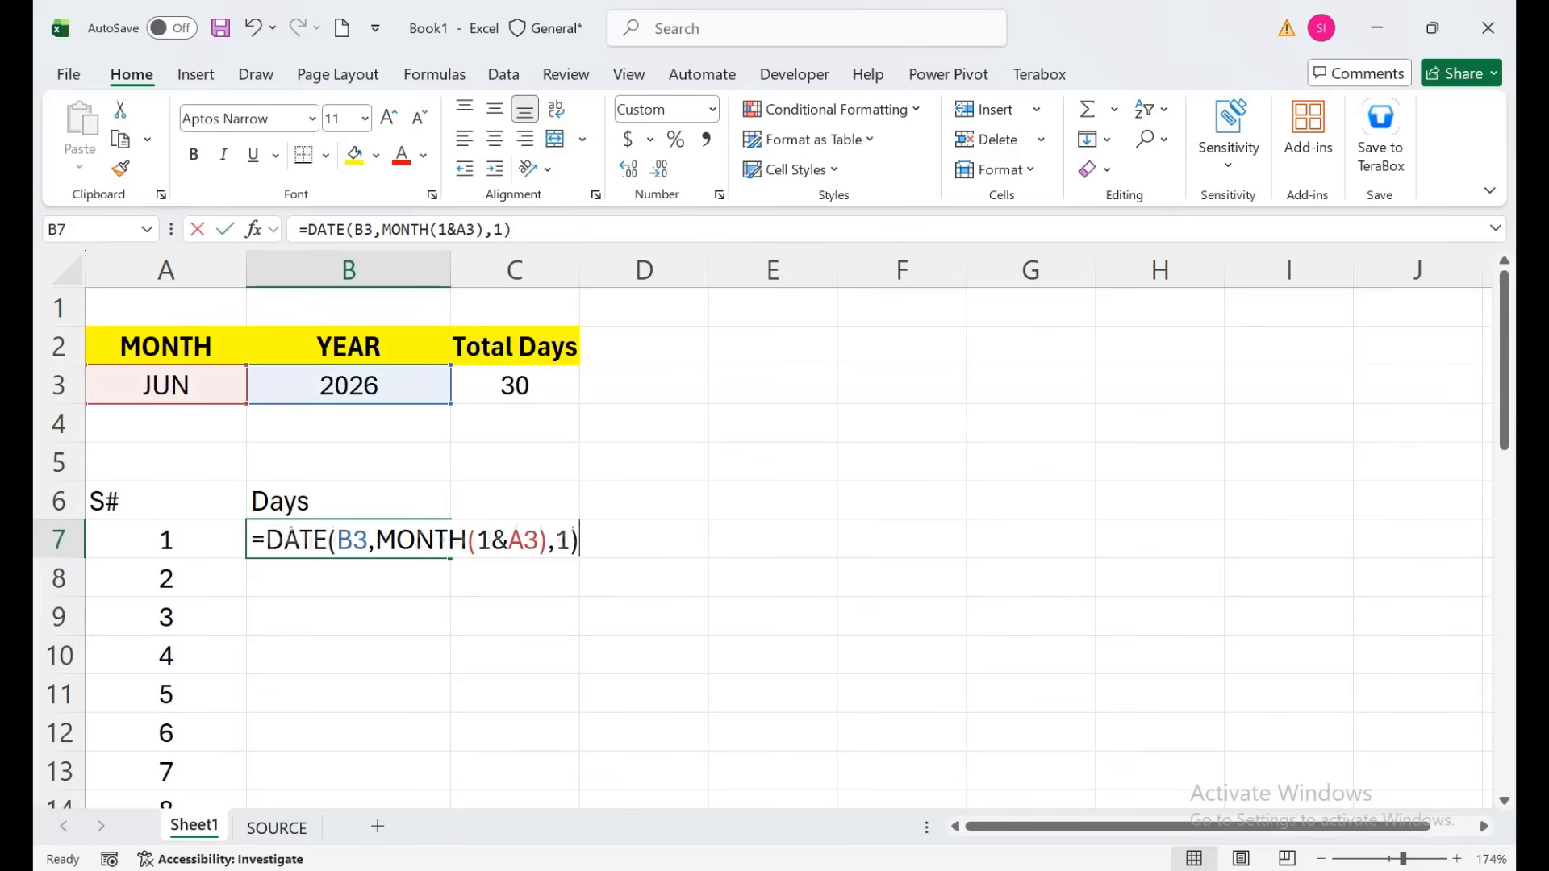
click(569, 539)
key(BackSpace)
text(rw()
key(BackSpace)
key(BackSpace)
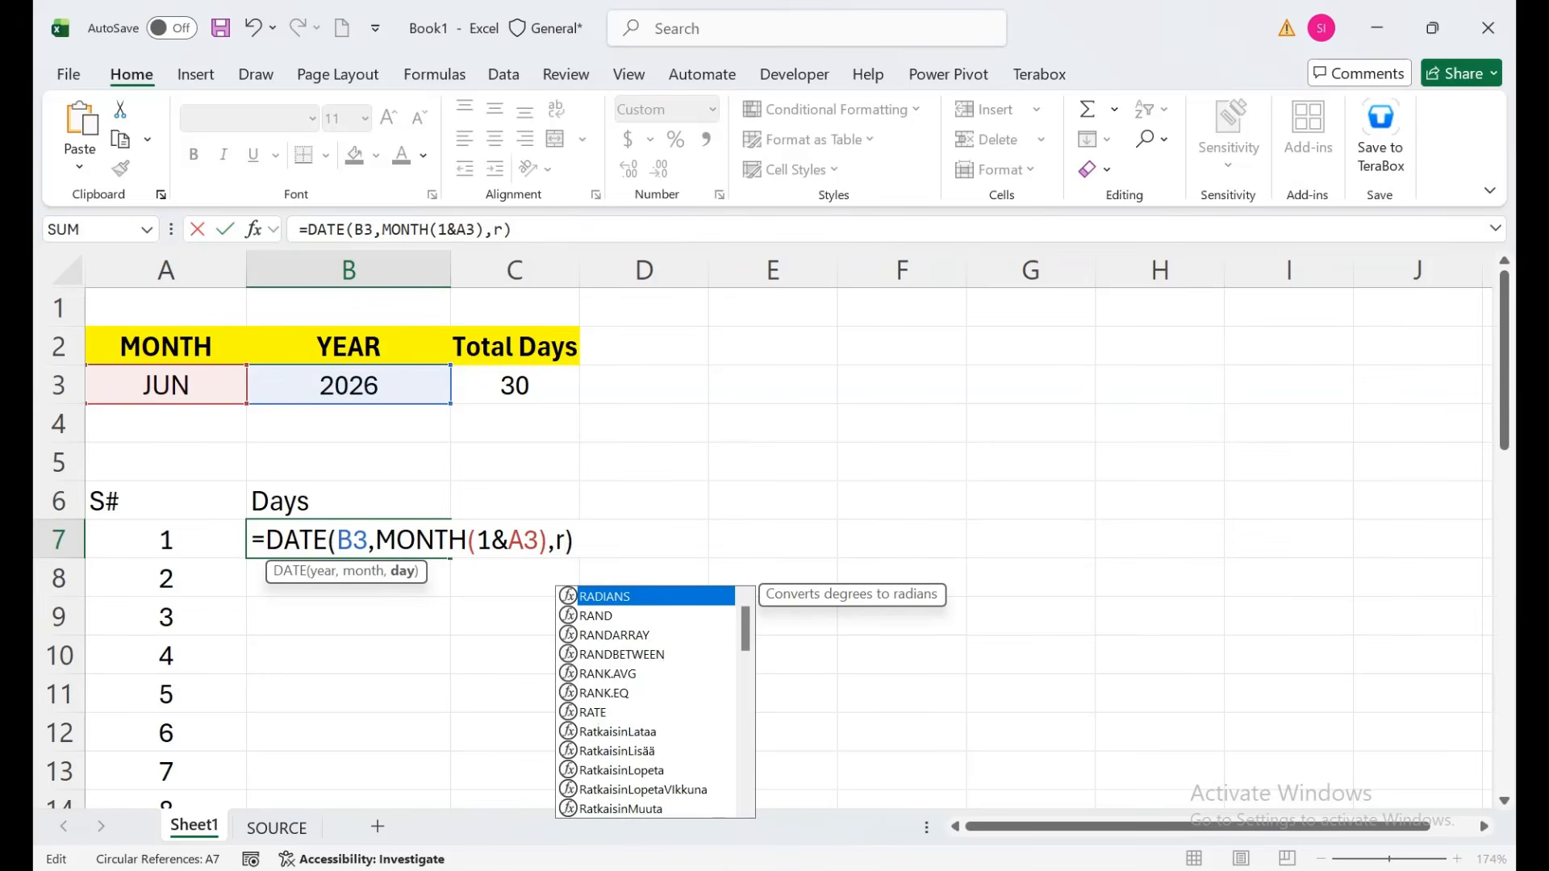
text(ow()
key(Left)
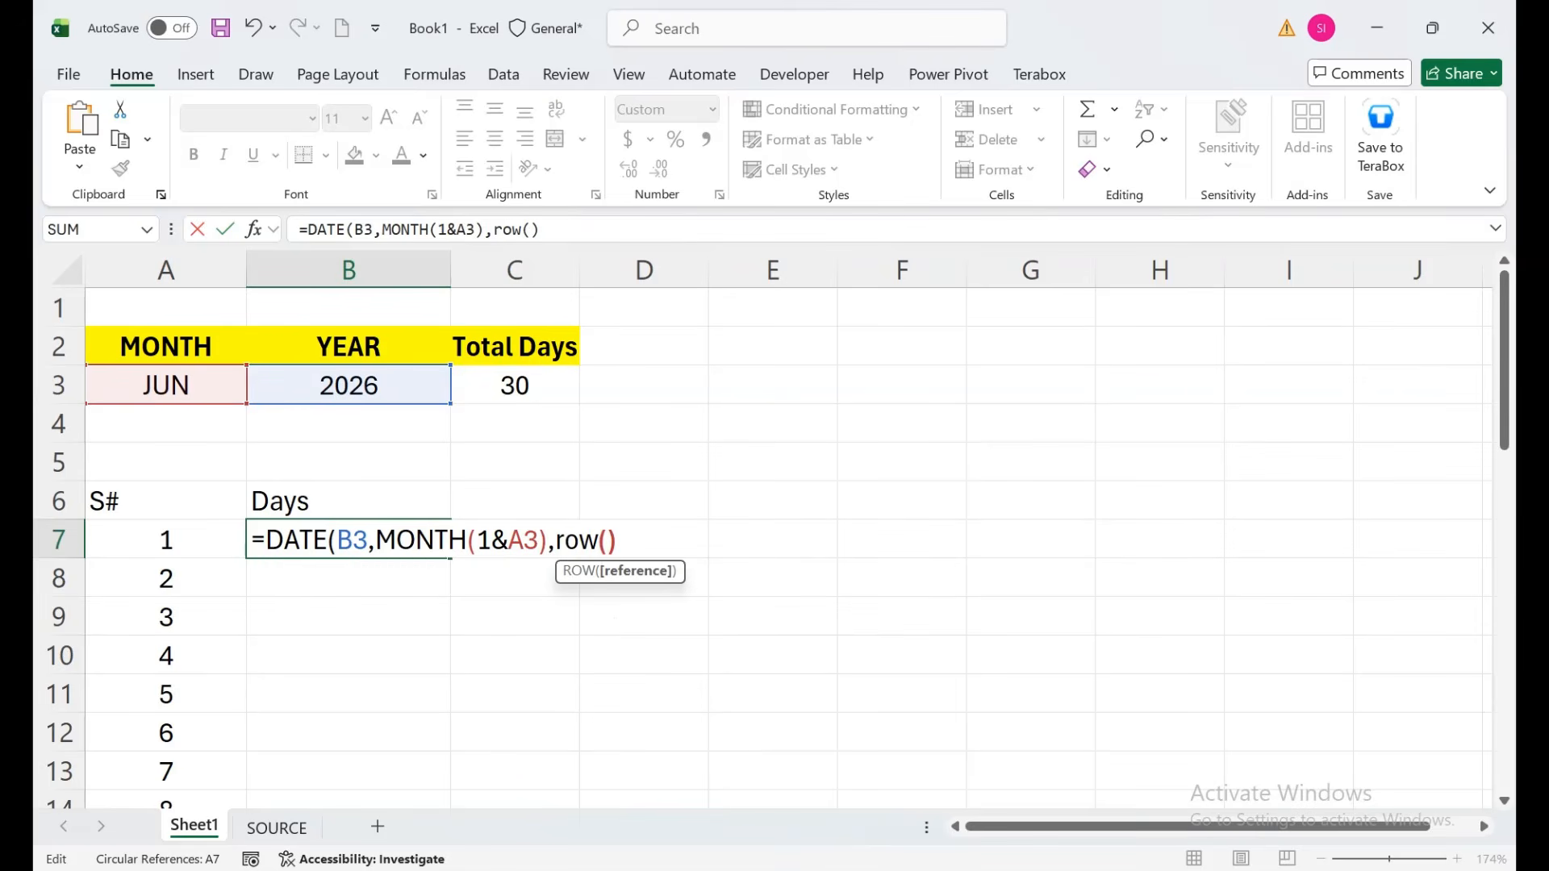
text())
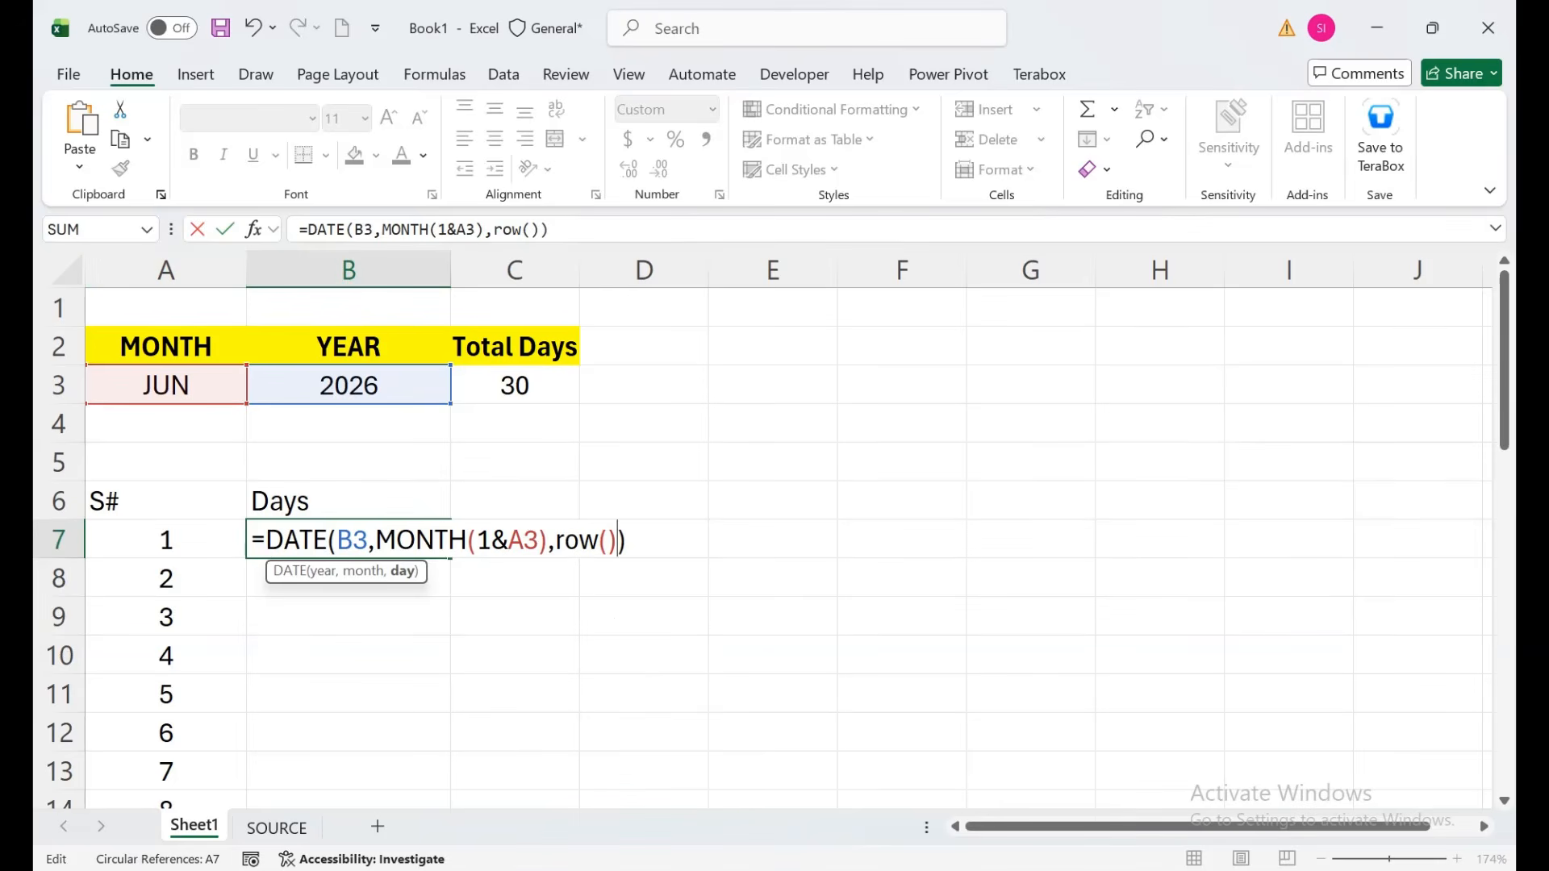
text(-6)
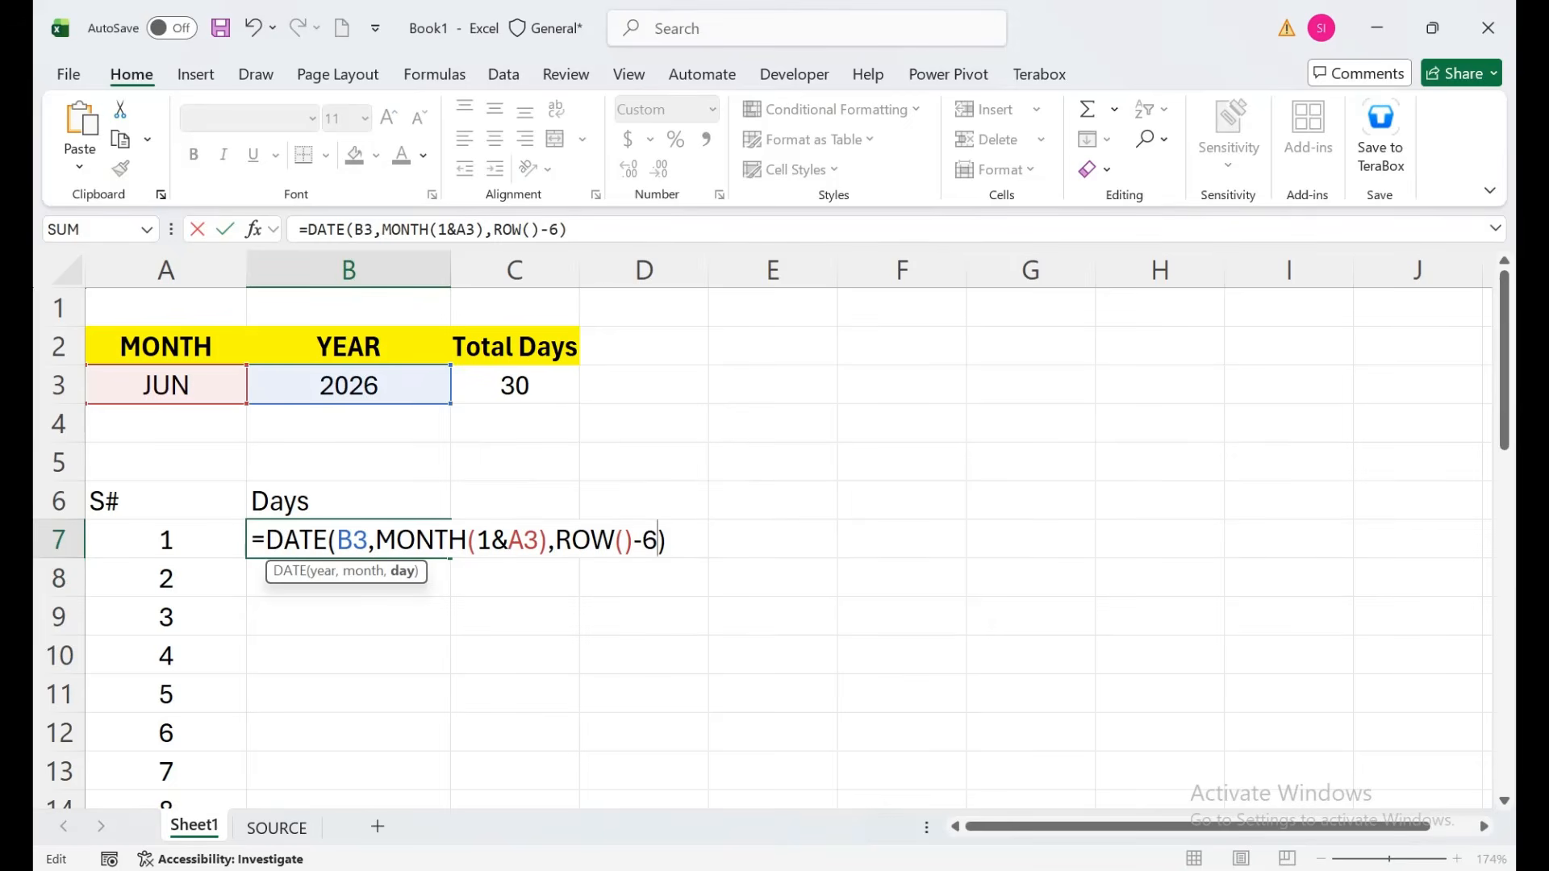
Make the B3 year and A3 month references absolute with F4, then commit the formula.
click(375, 540)
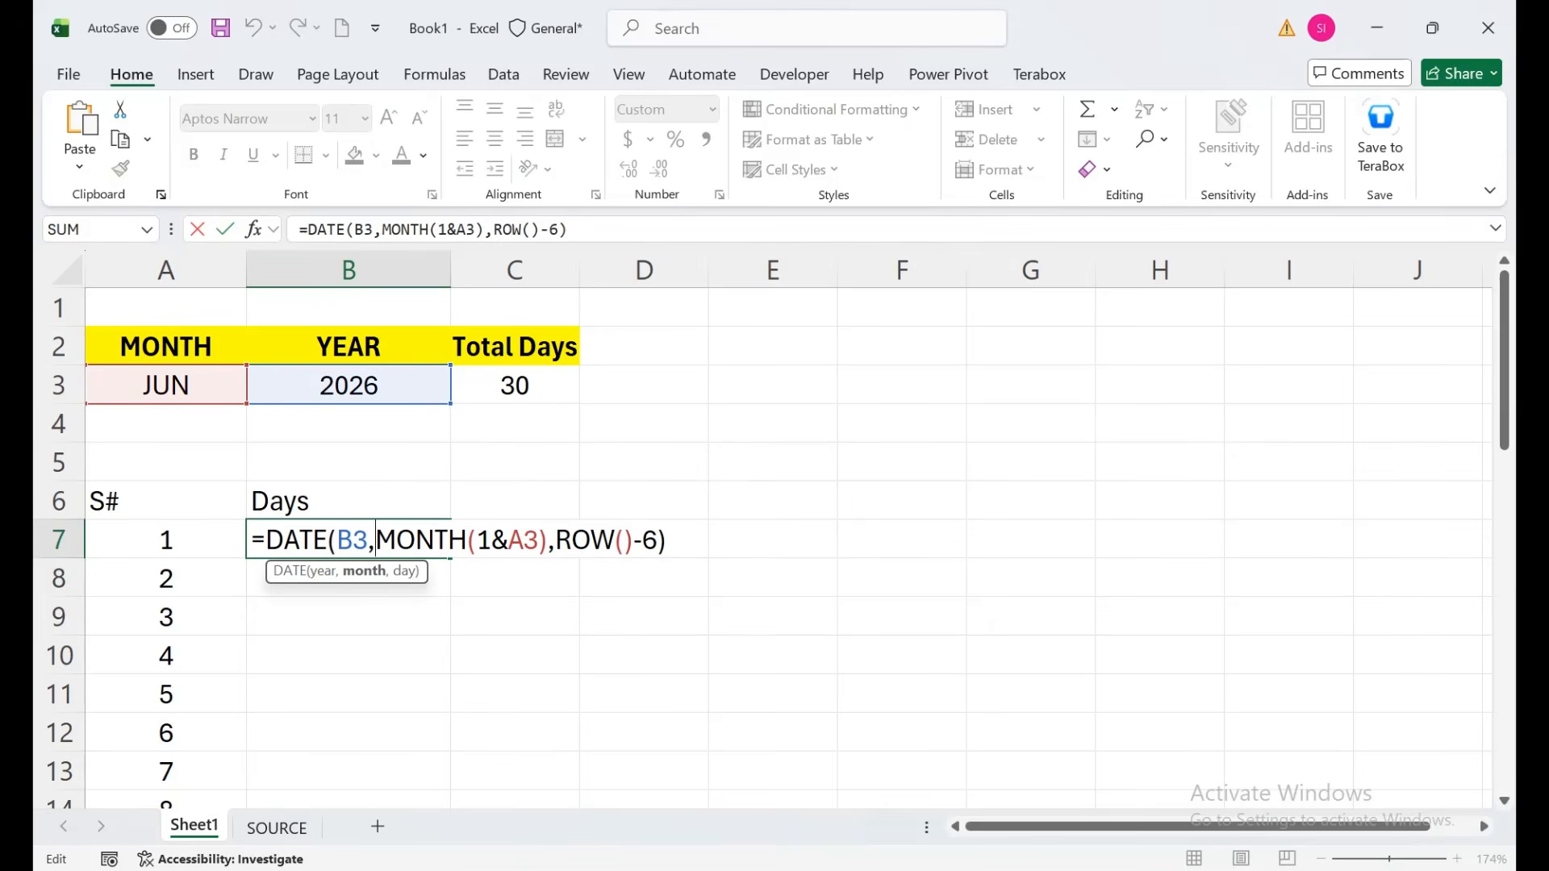
click(354, 541)
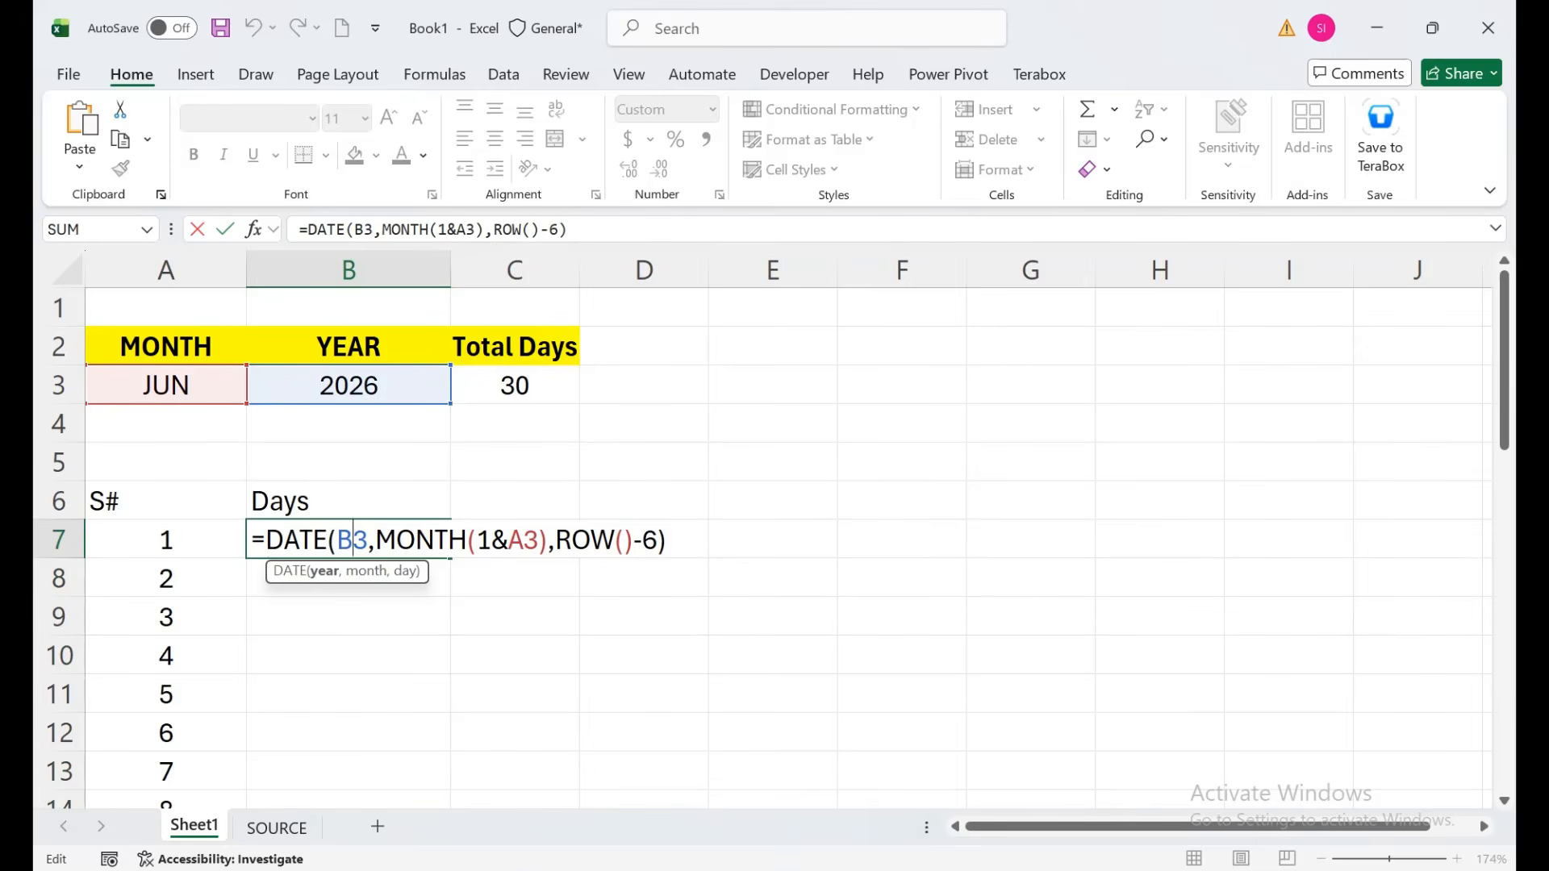
key(F4)
click(553, 541)
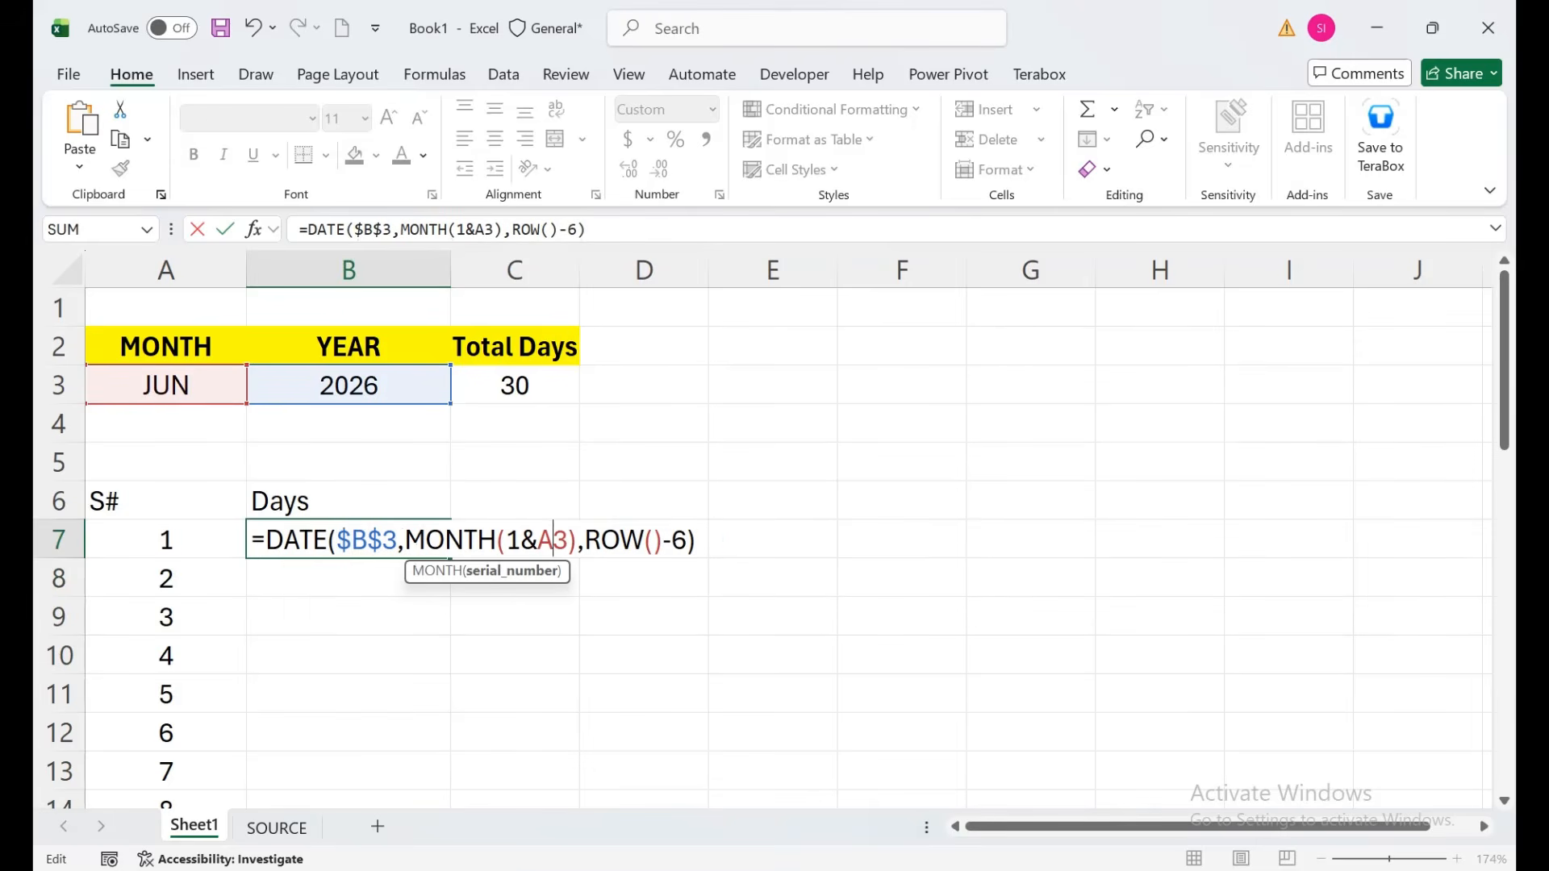
key(F4)
key(Return)
Copy the date formula down for all 30 June days and bring up the number format settings.
click(348, 540)
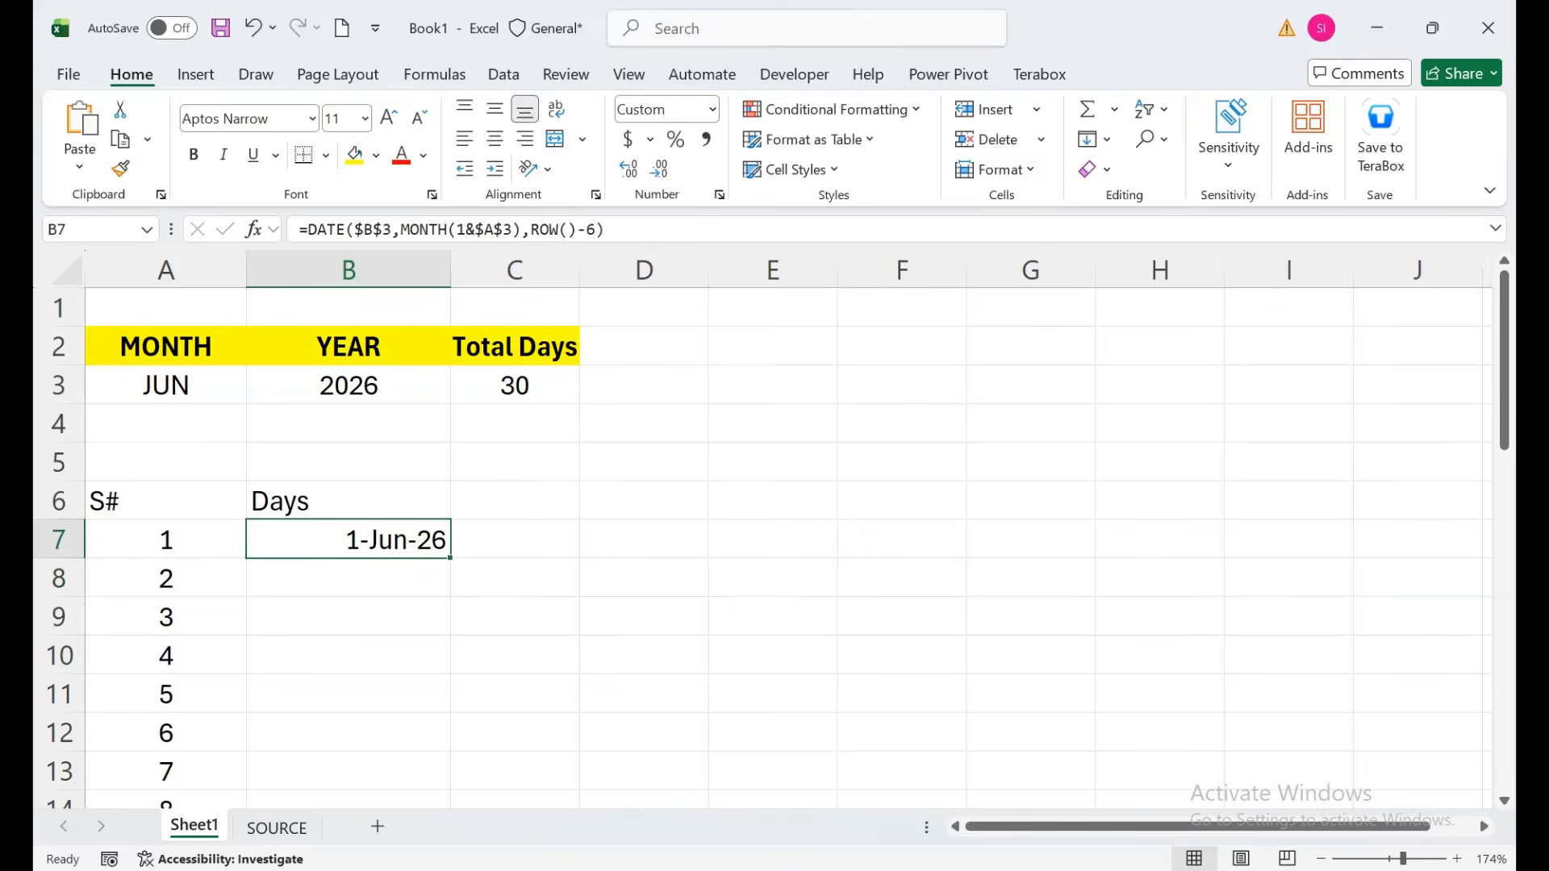
double_click(450, 558)
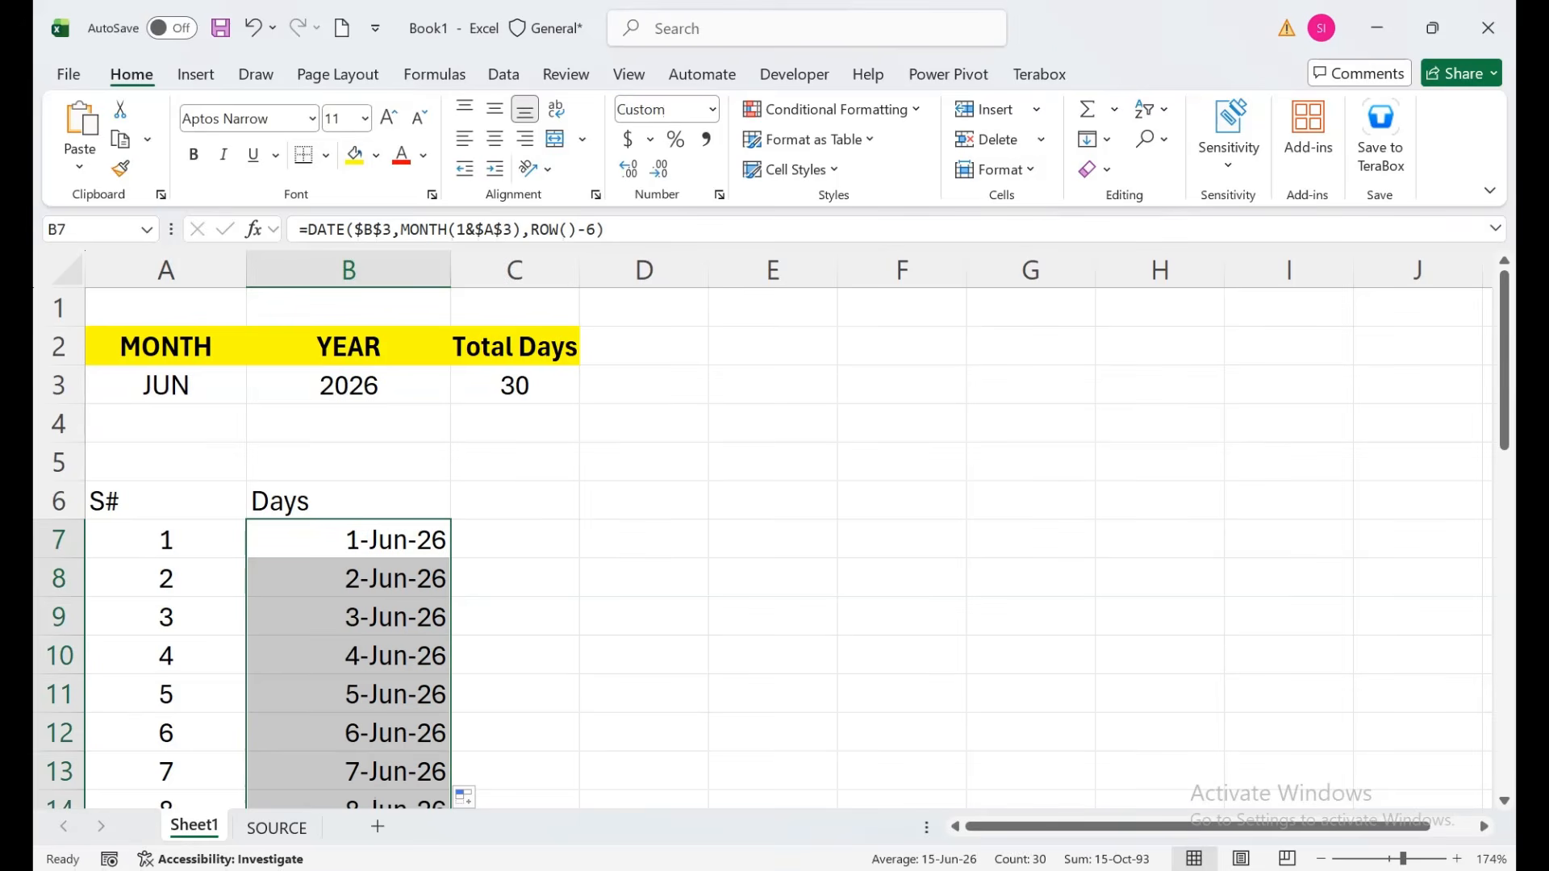
key(ctrl+1)
drag(500, 162, 748, 190)
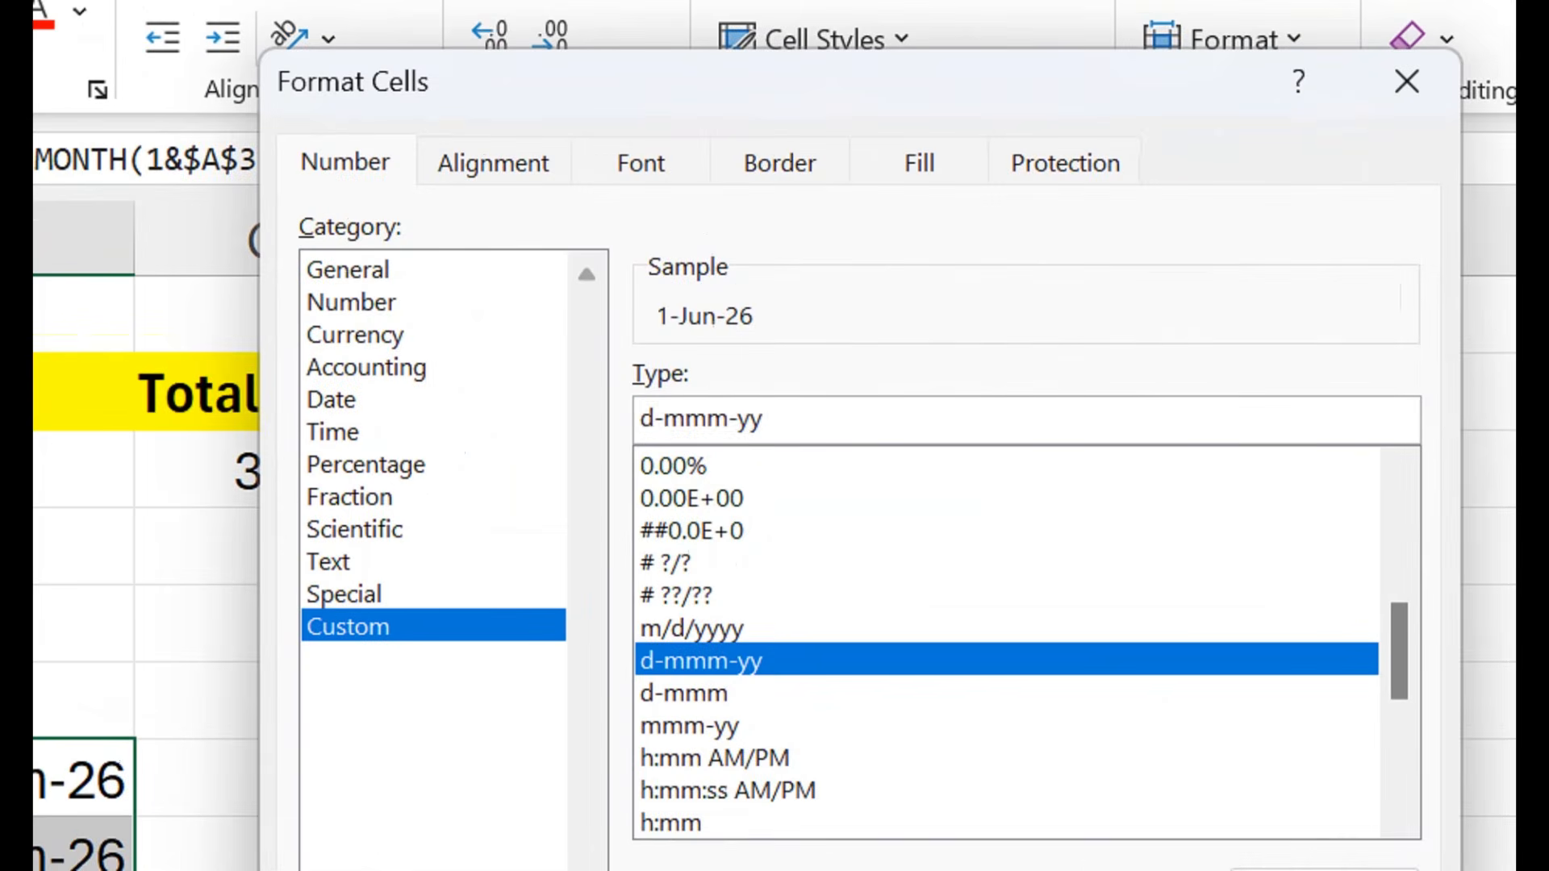
Apply custom format DDD to the dates, centre them, and make row 6 taller.
text(DDD)
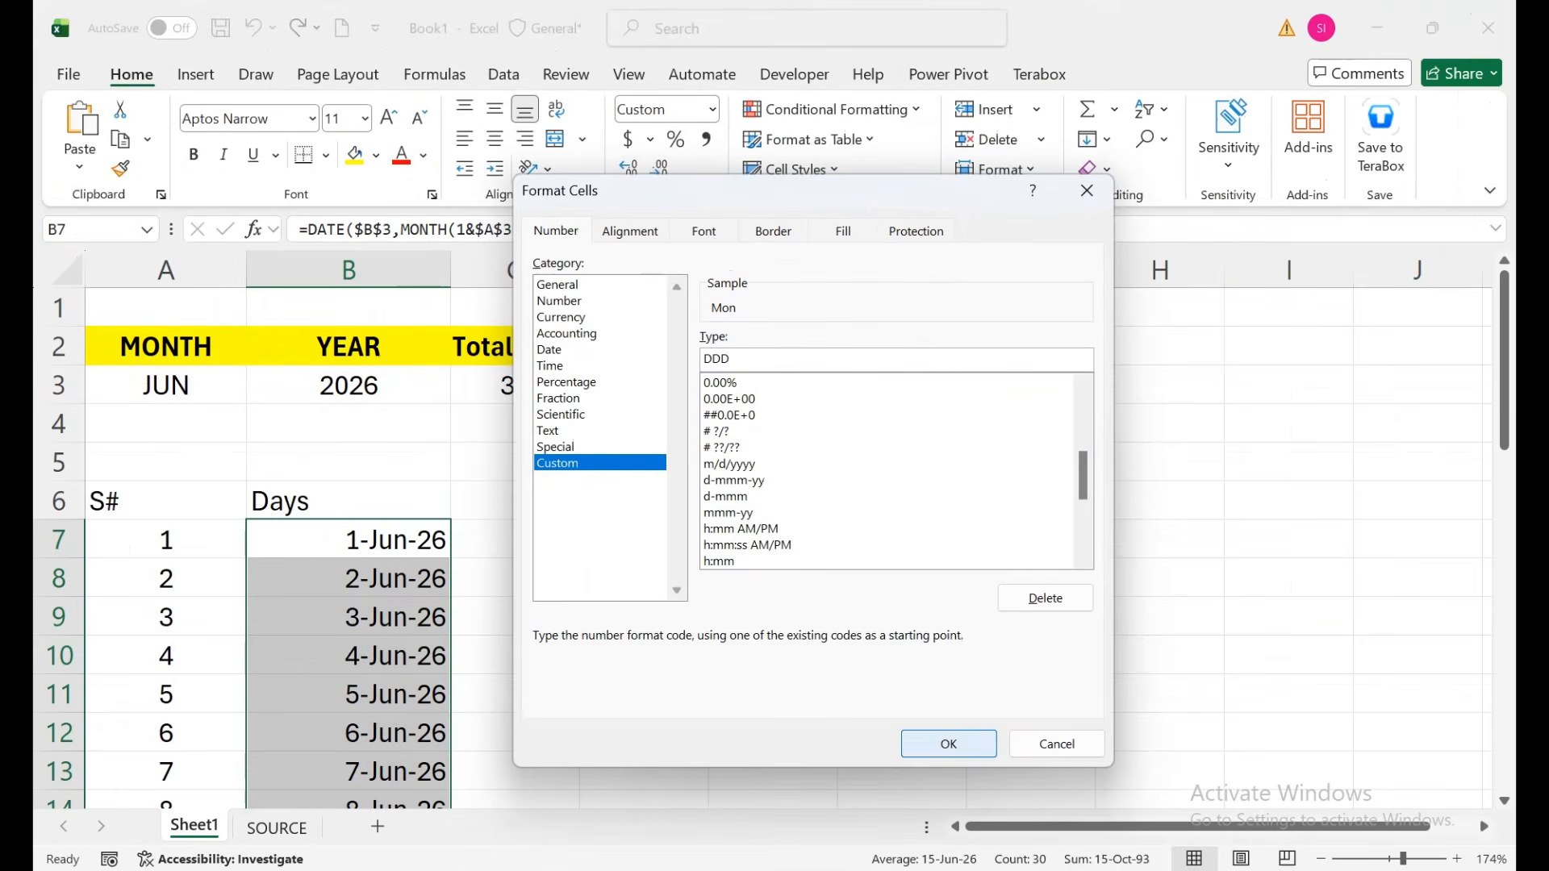
click(974, 807)
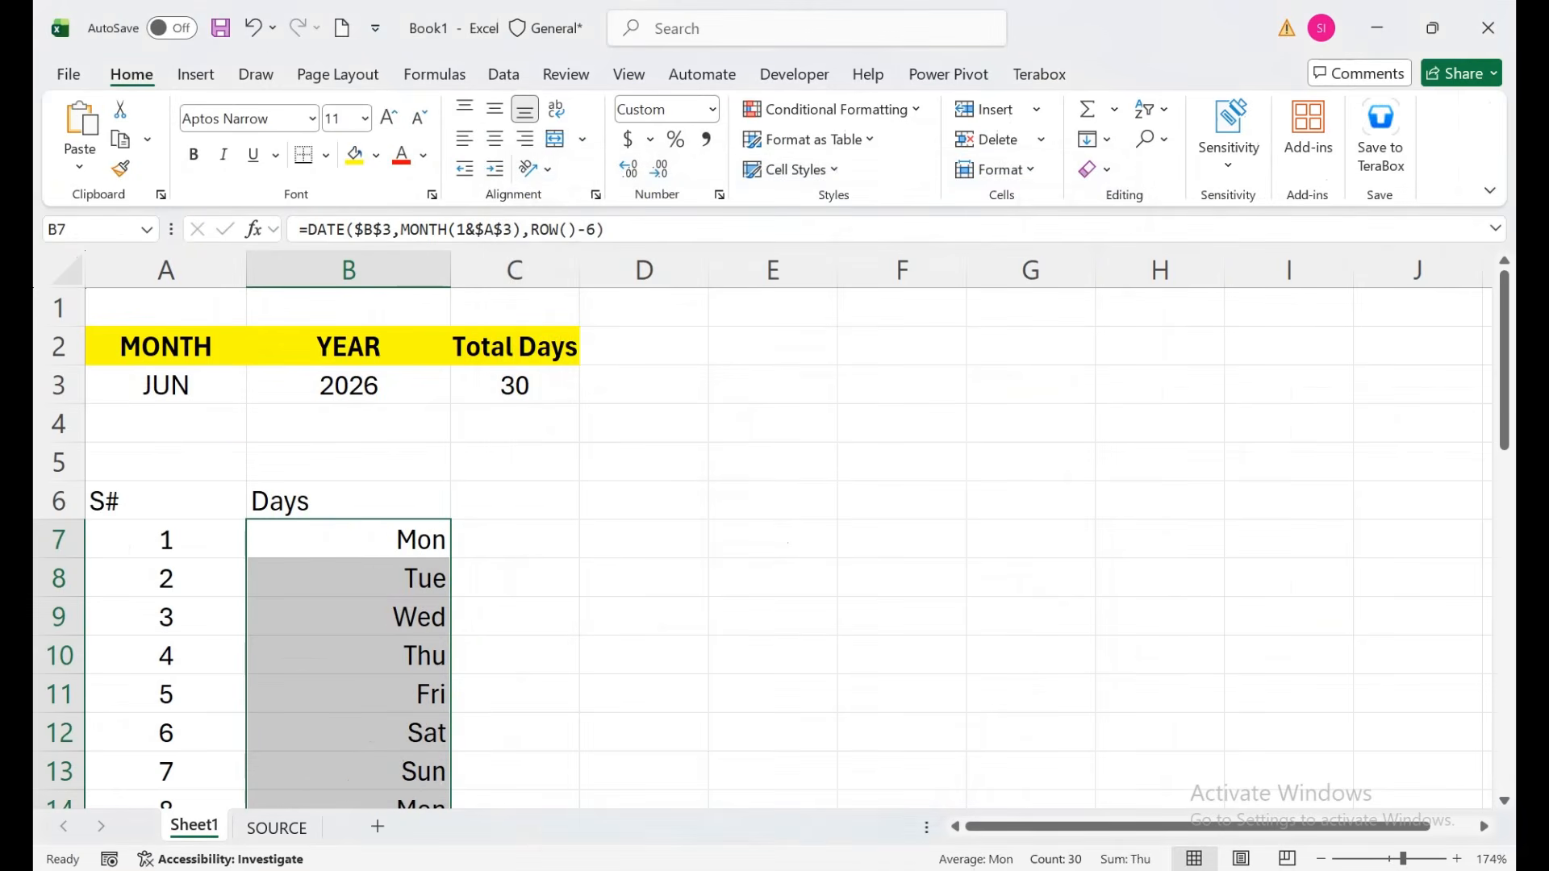
click(494, 139)
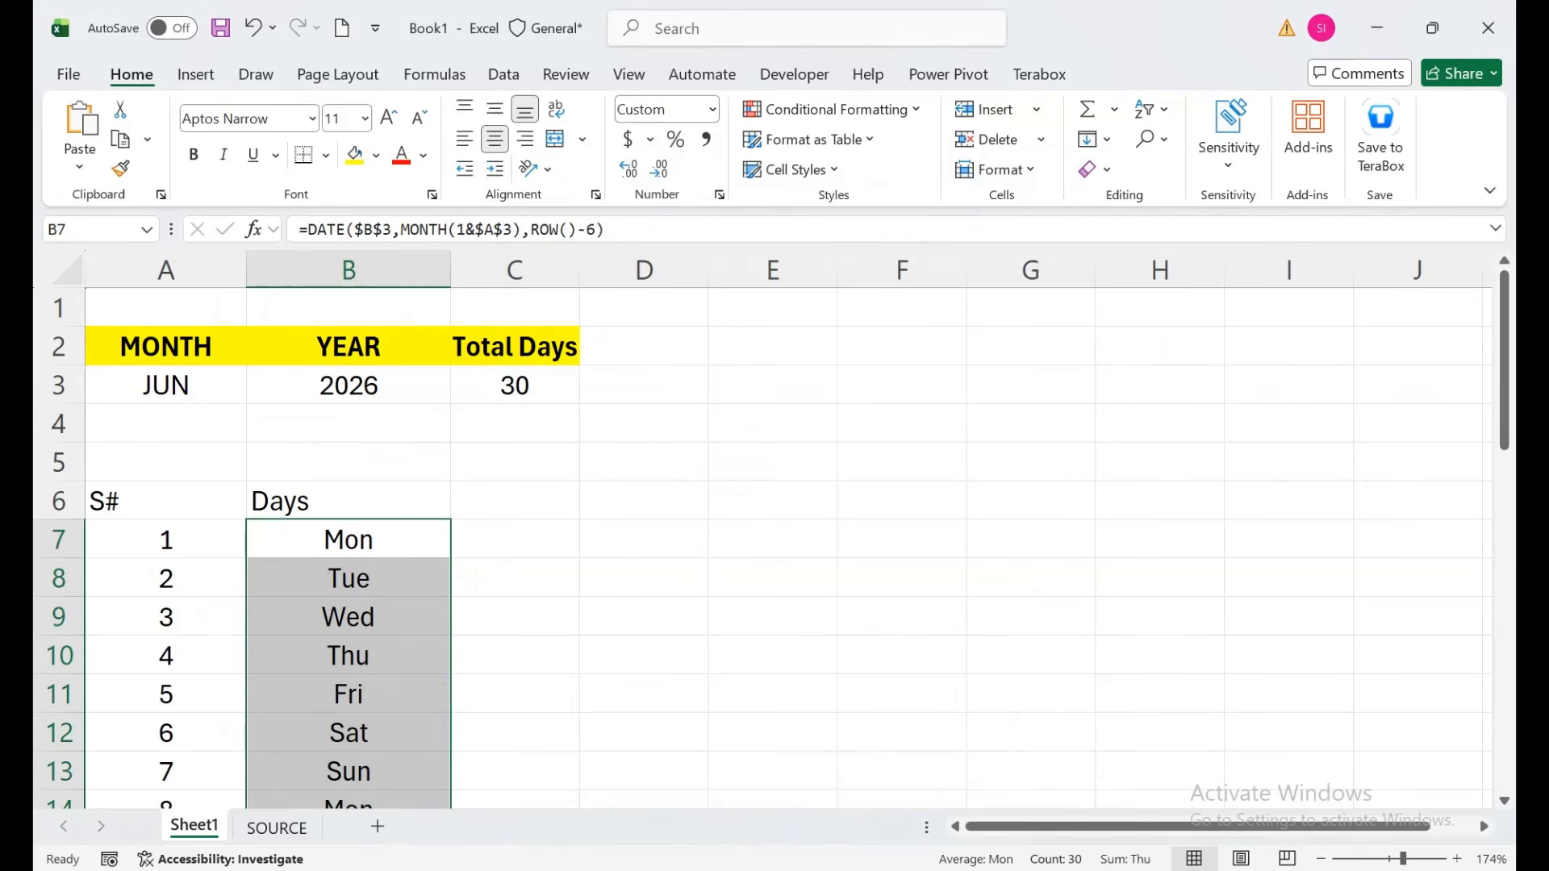
drag(58, 521, 58, 545)
drag(167, 516, 348, 516)
Enter headers TIME IN, LUNCH IN, LUNCH OUT and TIME OUT in C6 through F6.
click(514, 513)
text(time)
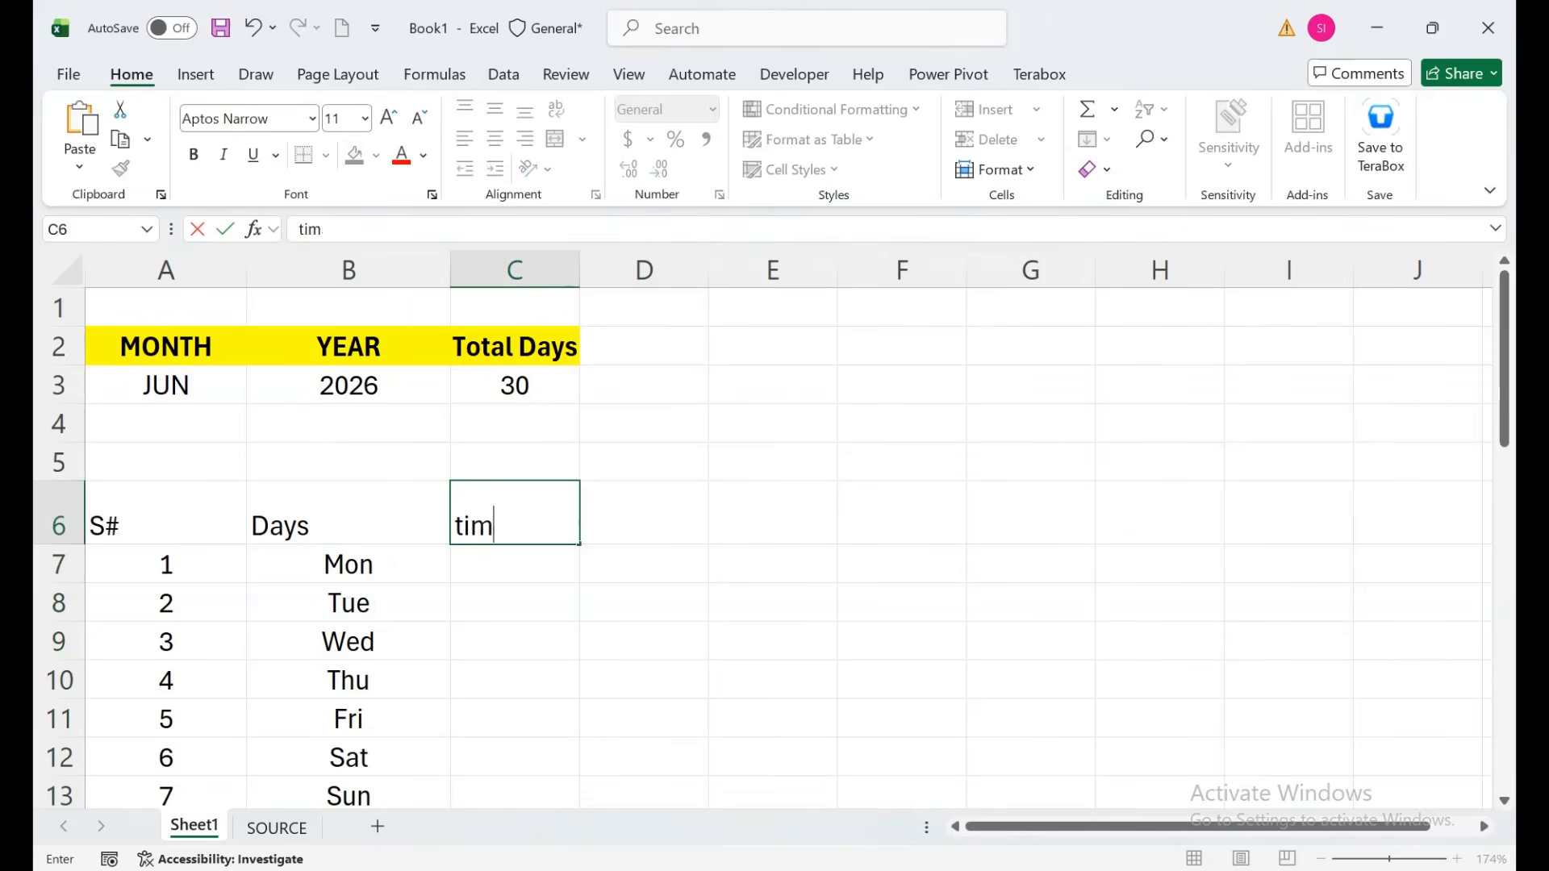
key(BackSpace)
key(BackSpace)
key(BackSpace)
key(BackSpace)
text(TIME IN)
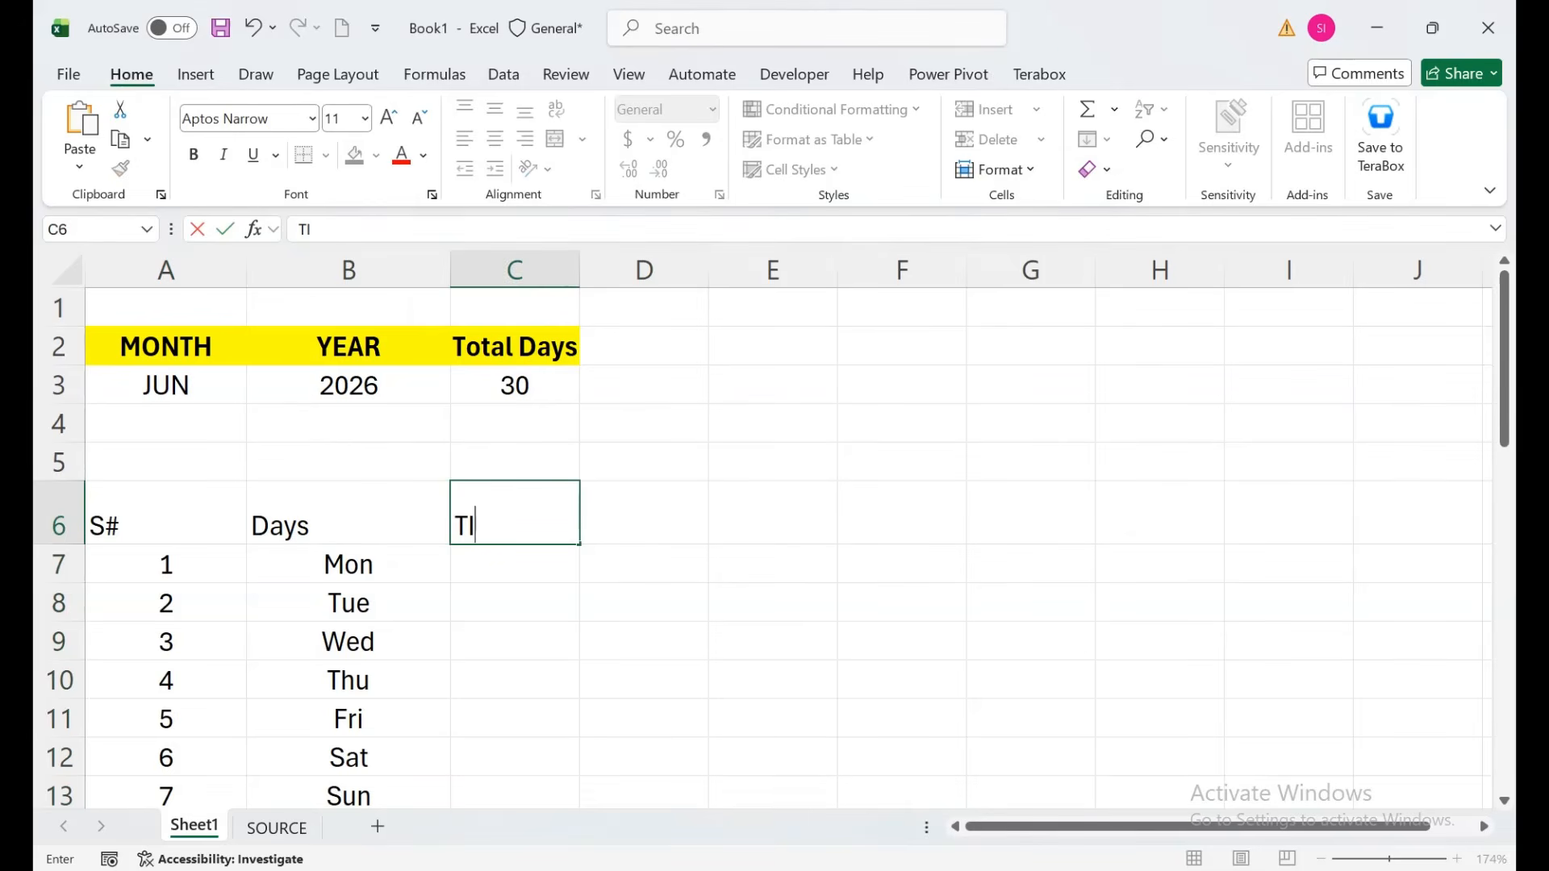
key(Tab)
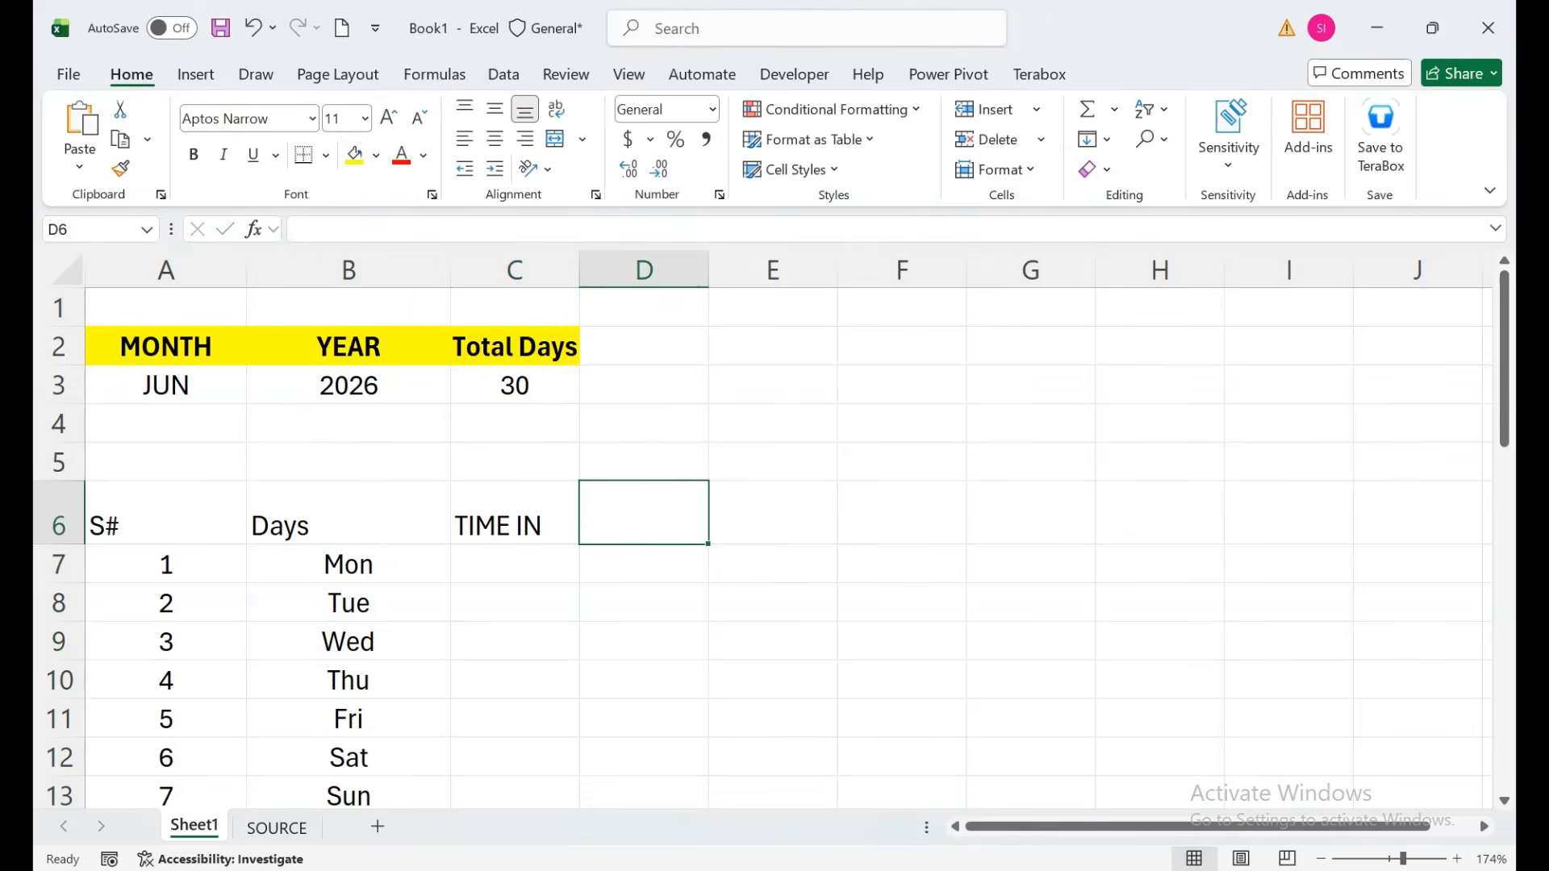
text(LUCH)
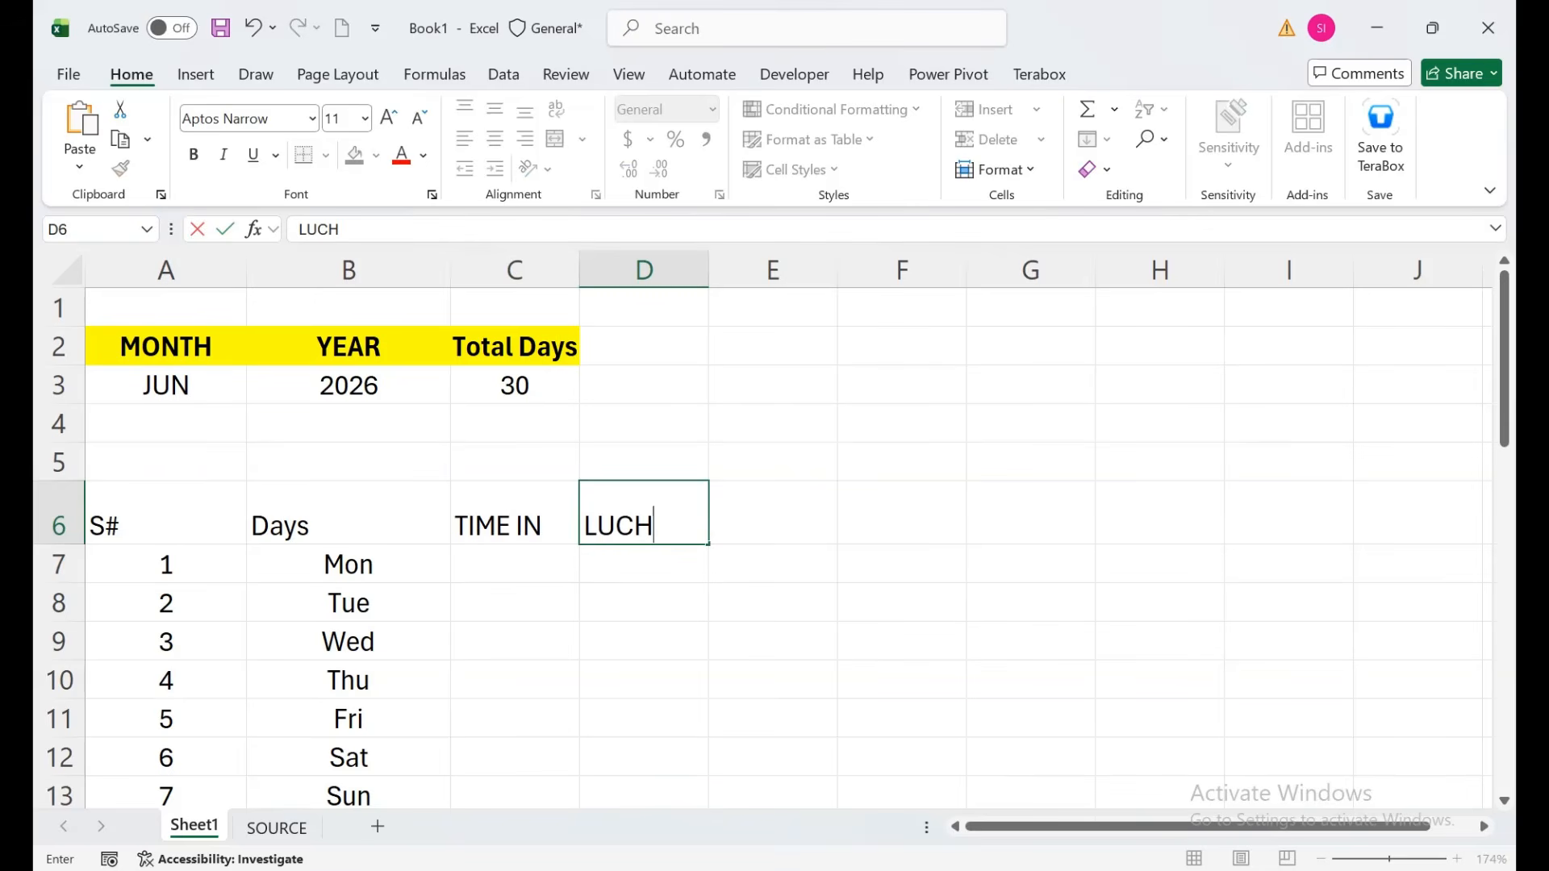
key(BackSpace)
key(BackSpace)
text(NCH OUT)
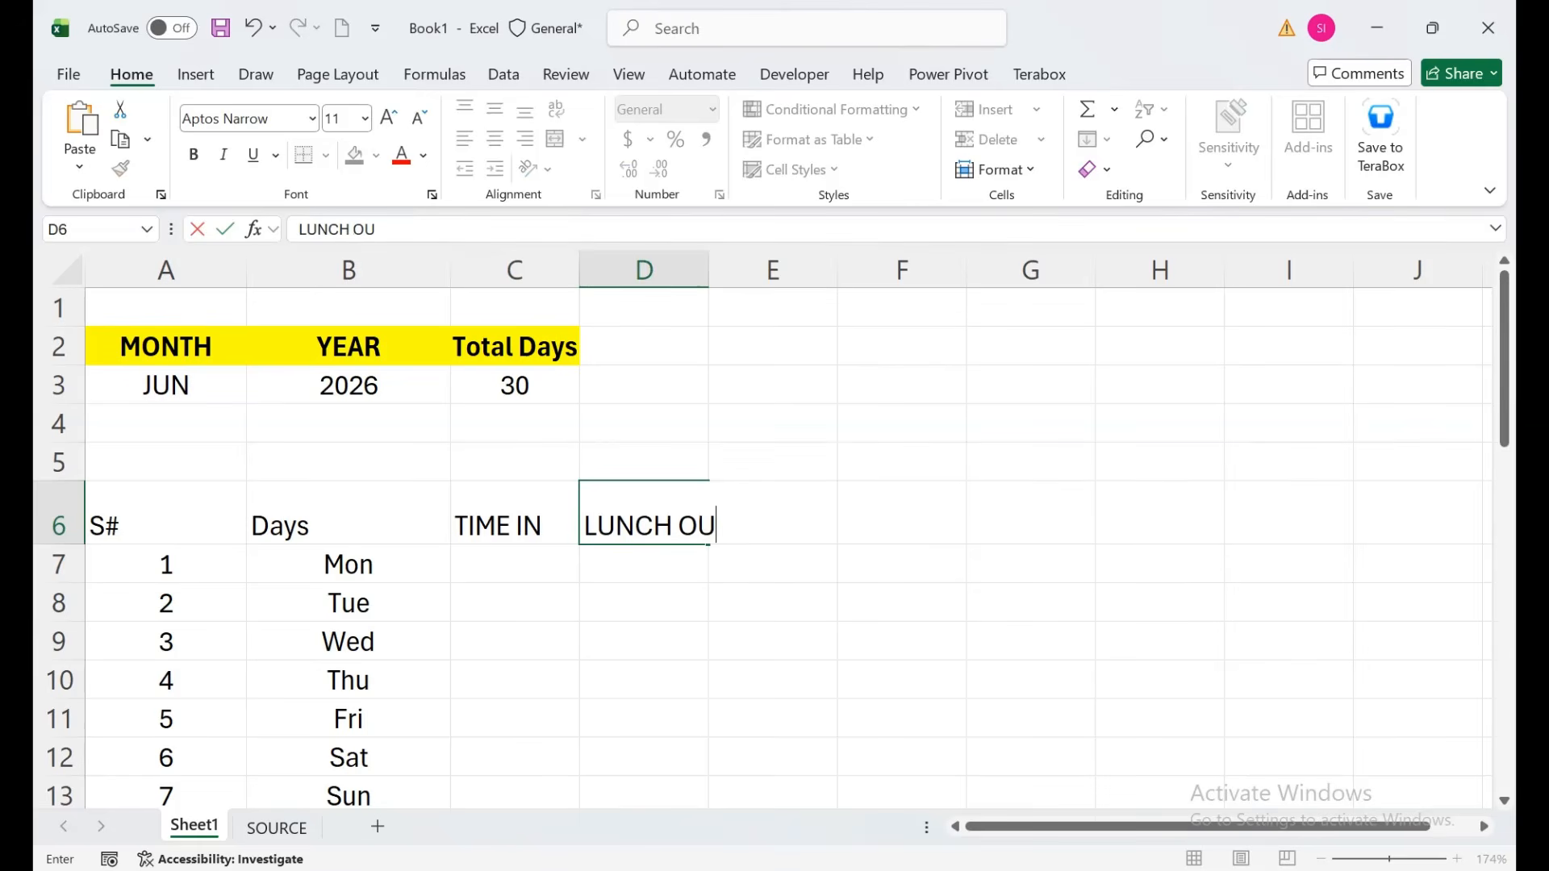
key(BackSpace)
key(BackSpace)
key(BackSpace)
text(IN)
key(Tab)
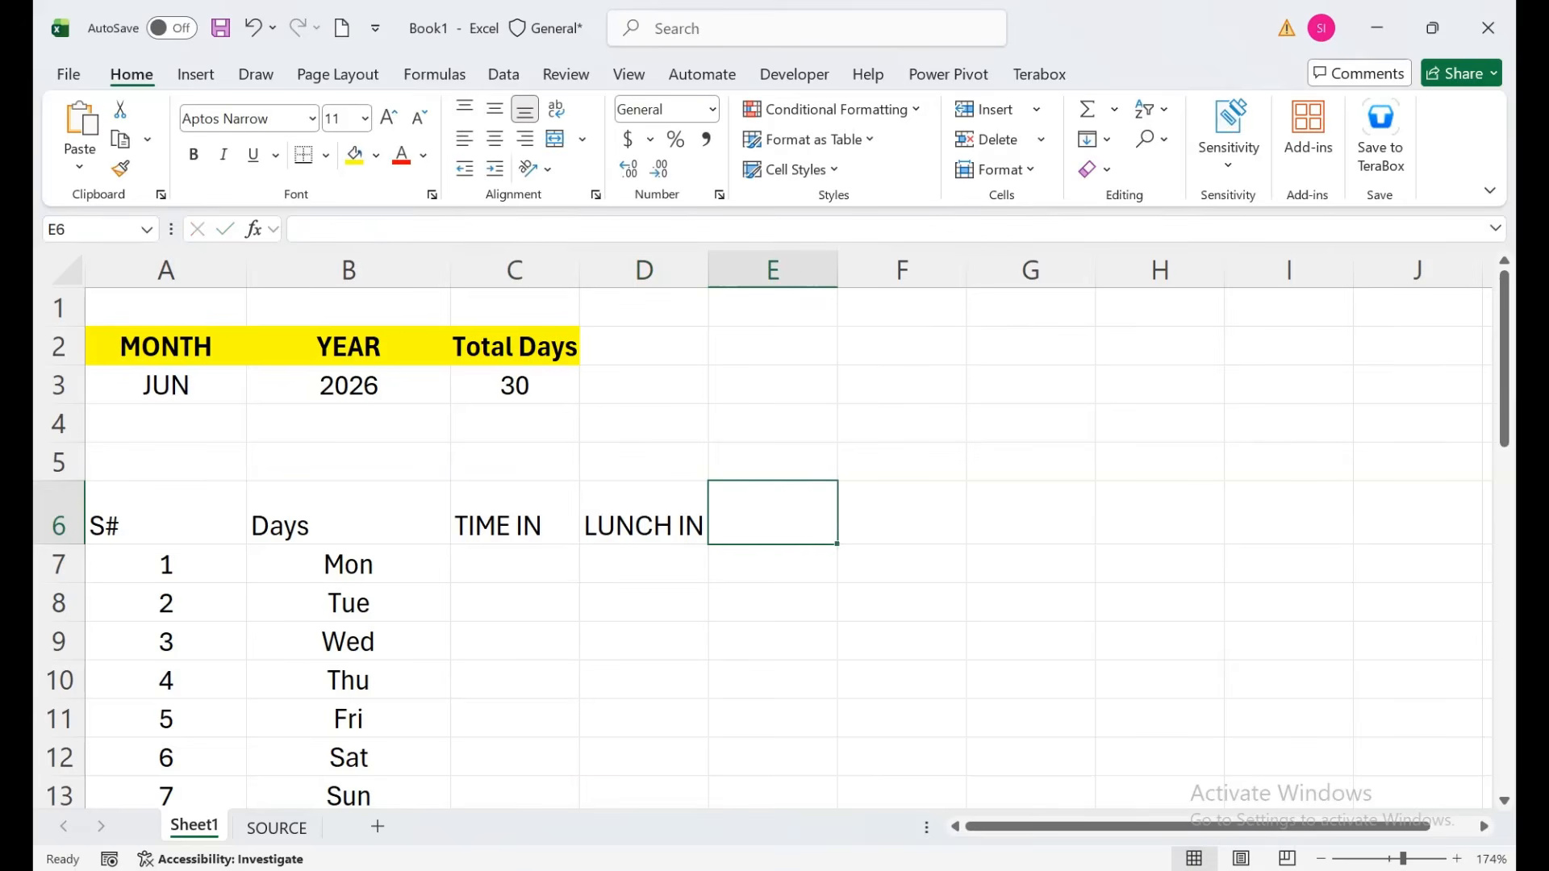
text(LUCN)
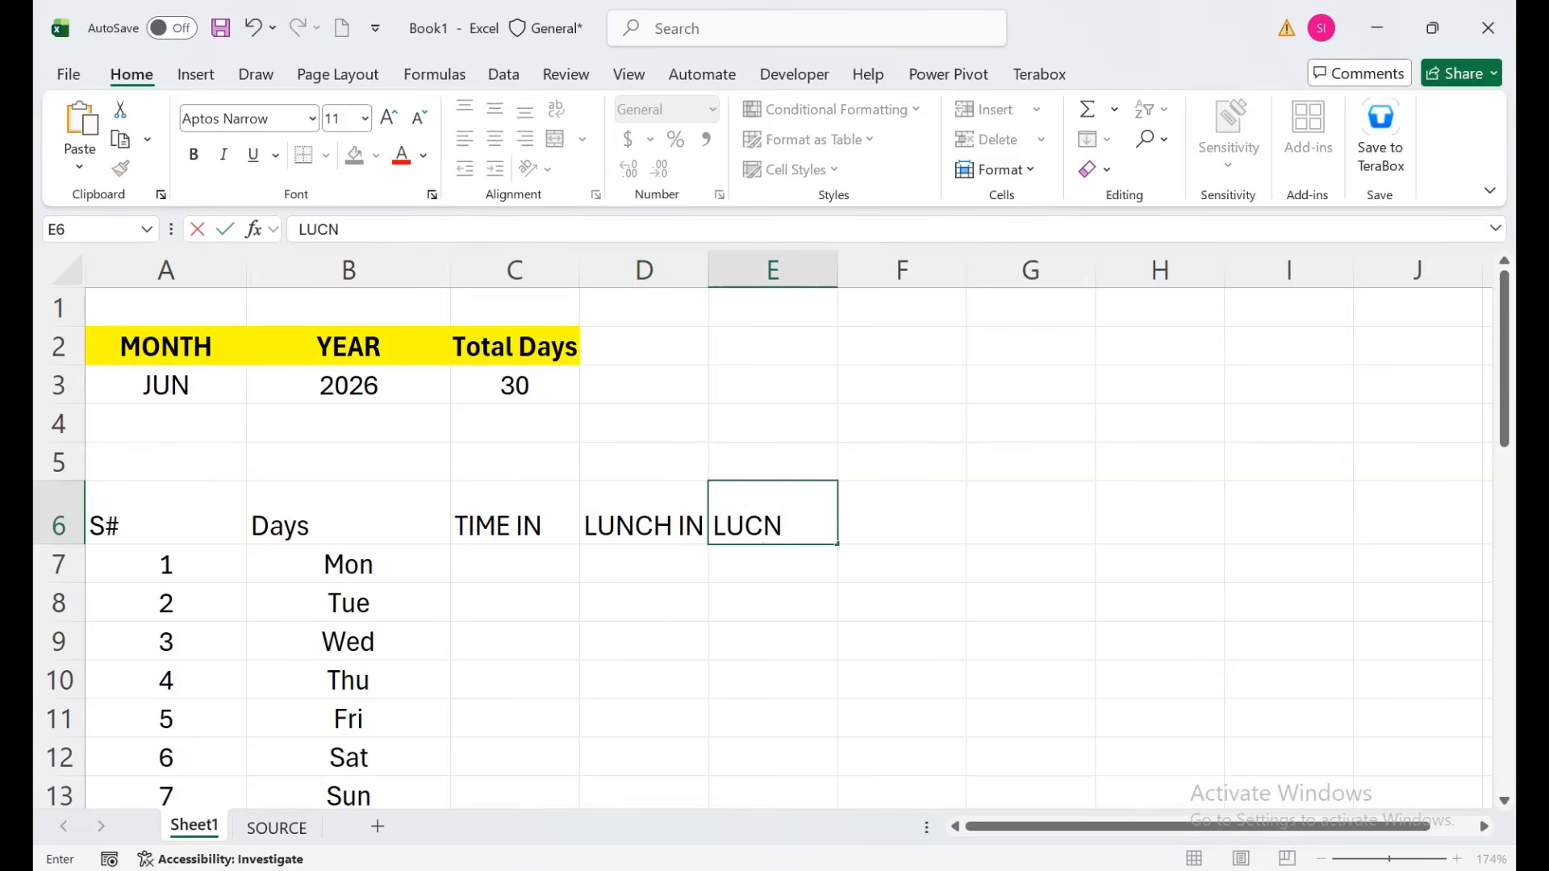
key(BackSpace)
key(BackSpace)
text(NCH OUT)
key(Tab)
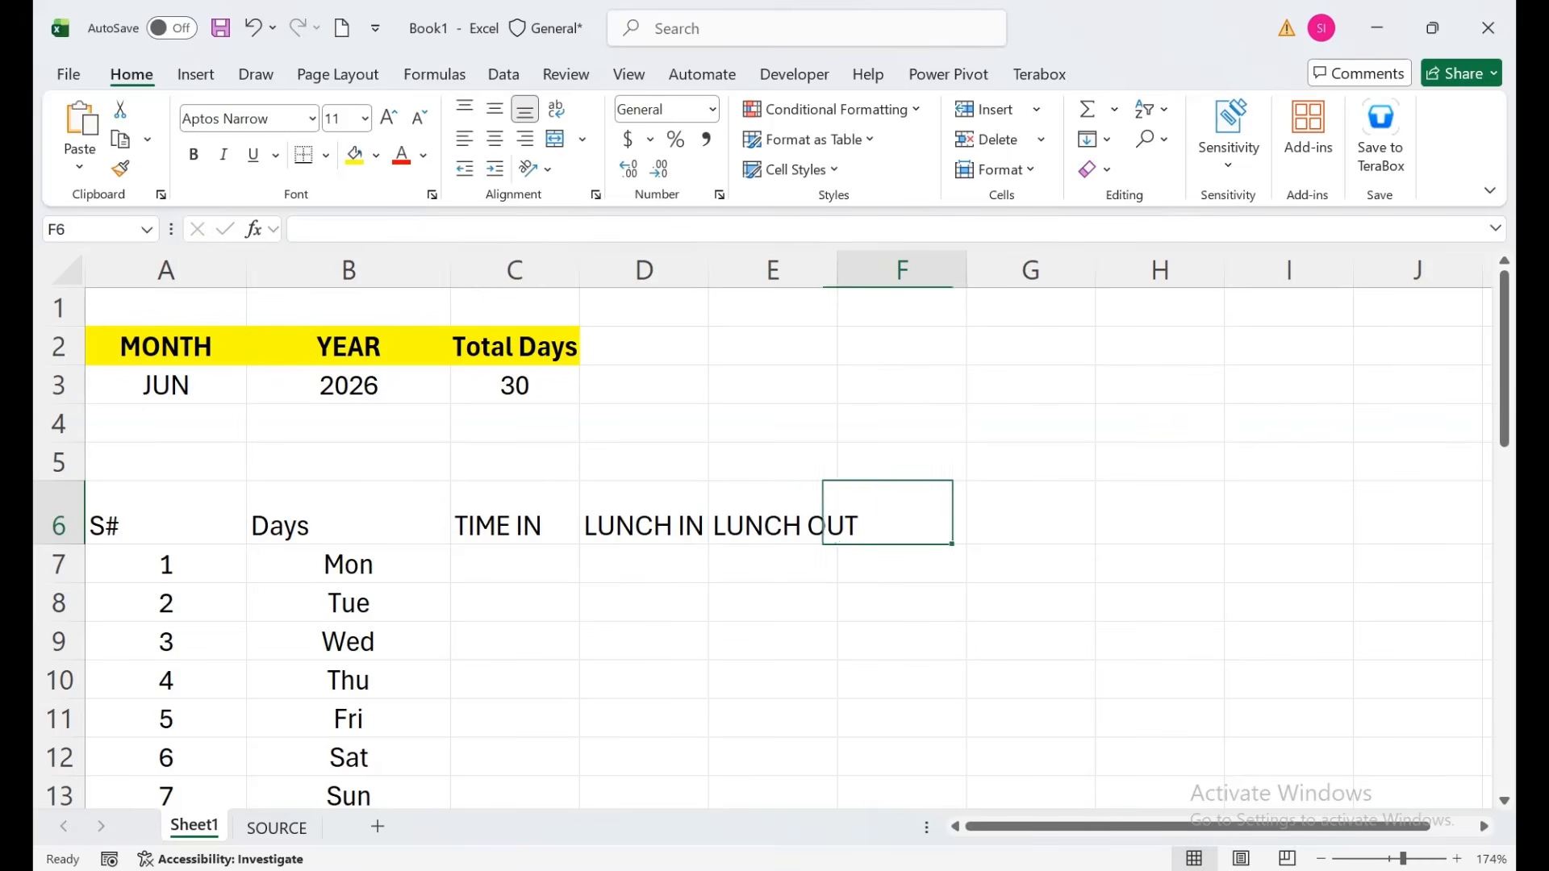
text(TIME OUT)
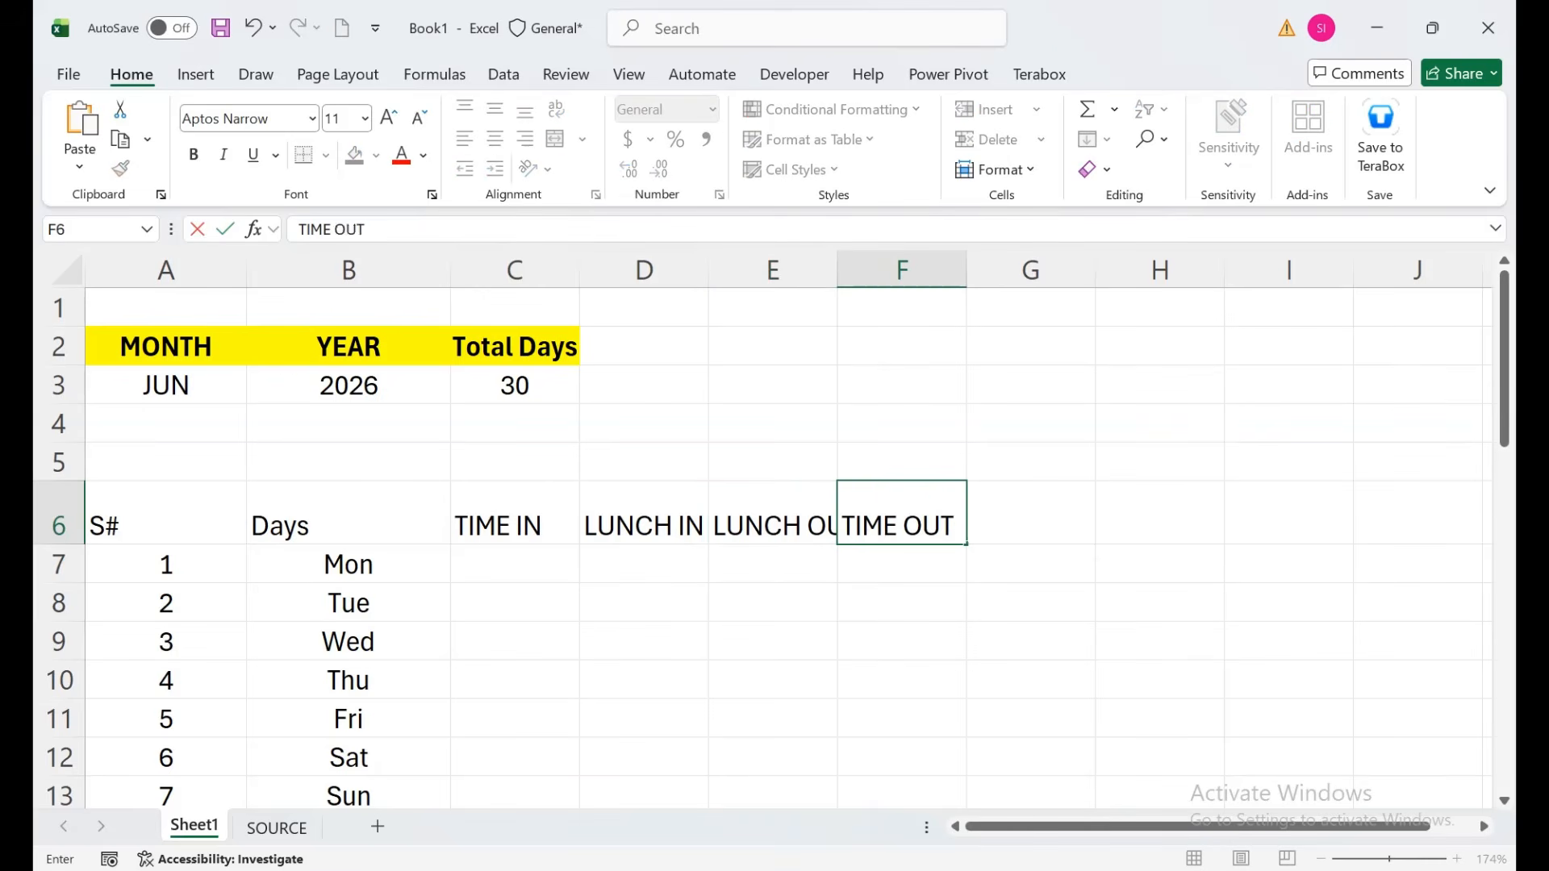
key(Return)
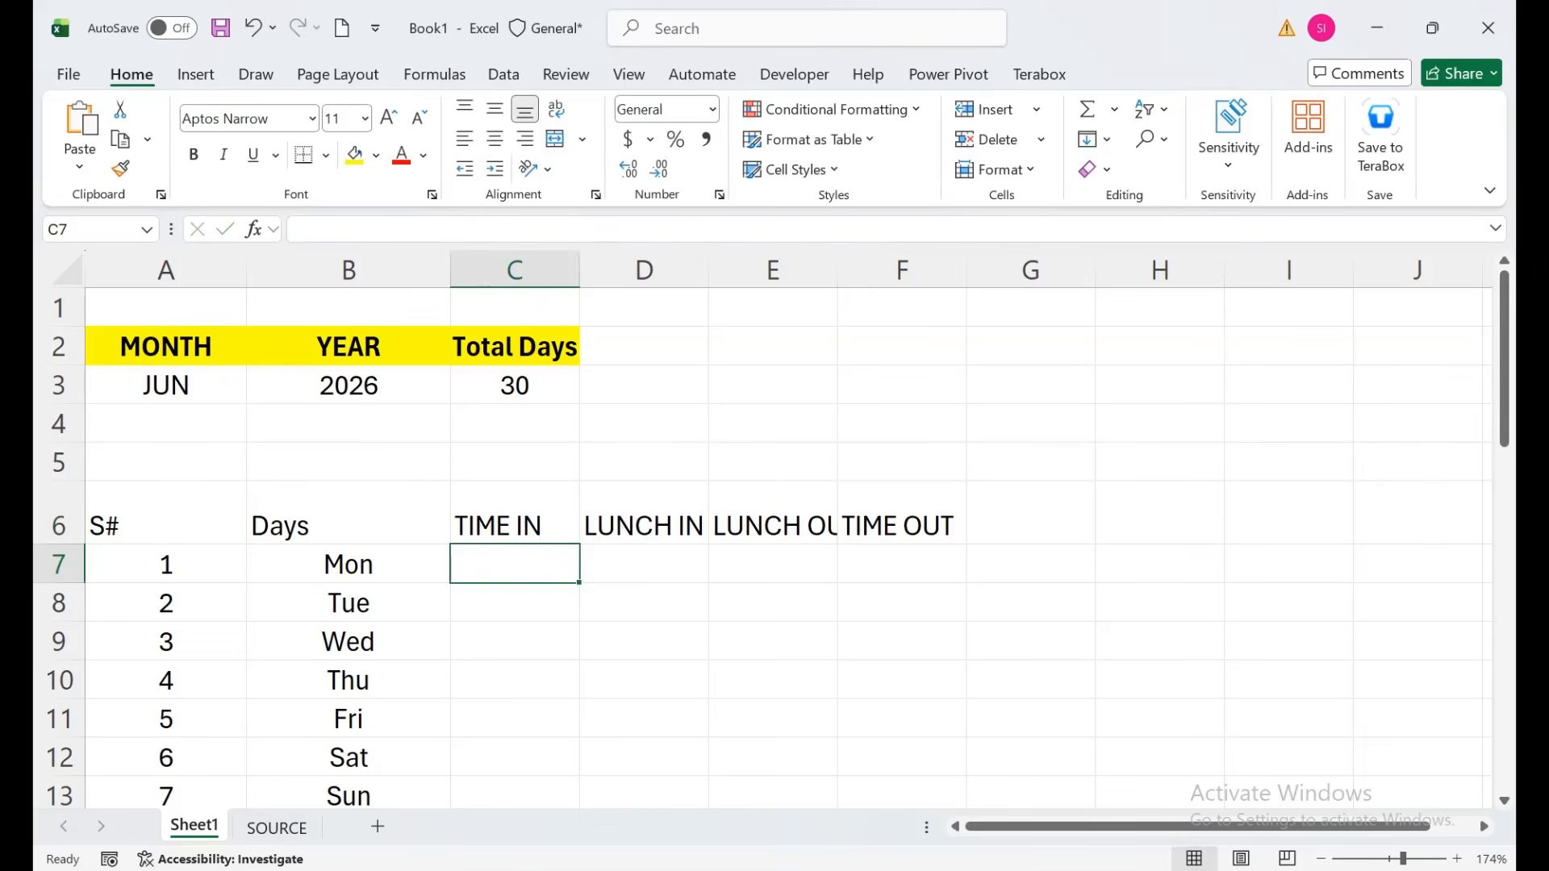
Widen columns E and F, and add the TOTAL HOURS header in G6.
double_click(838, 268)
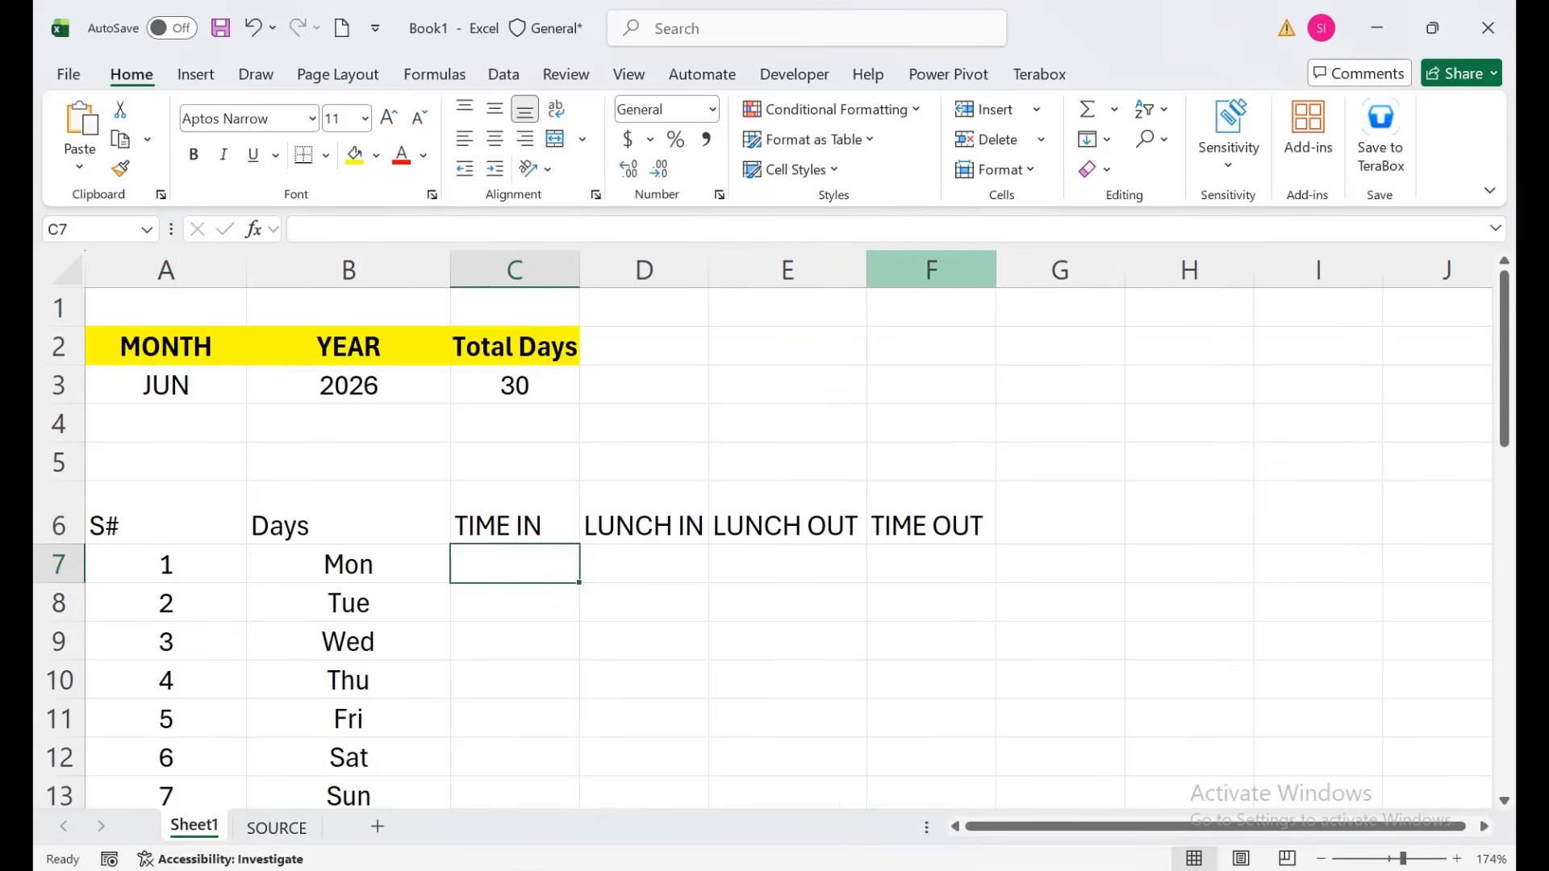
drag(996, 268, 1048, 269)
click(1113, 513)
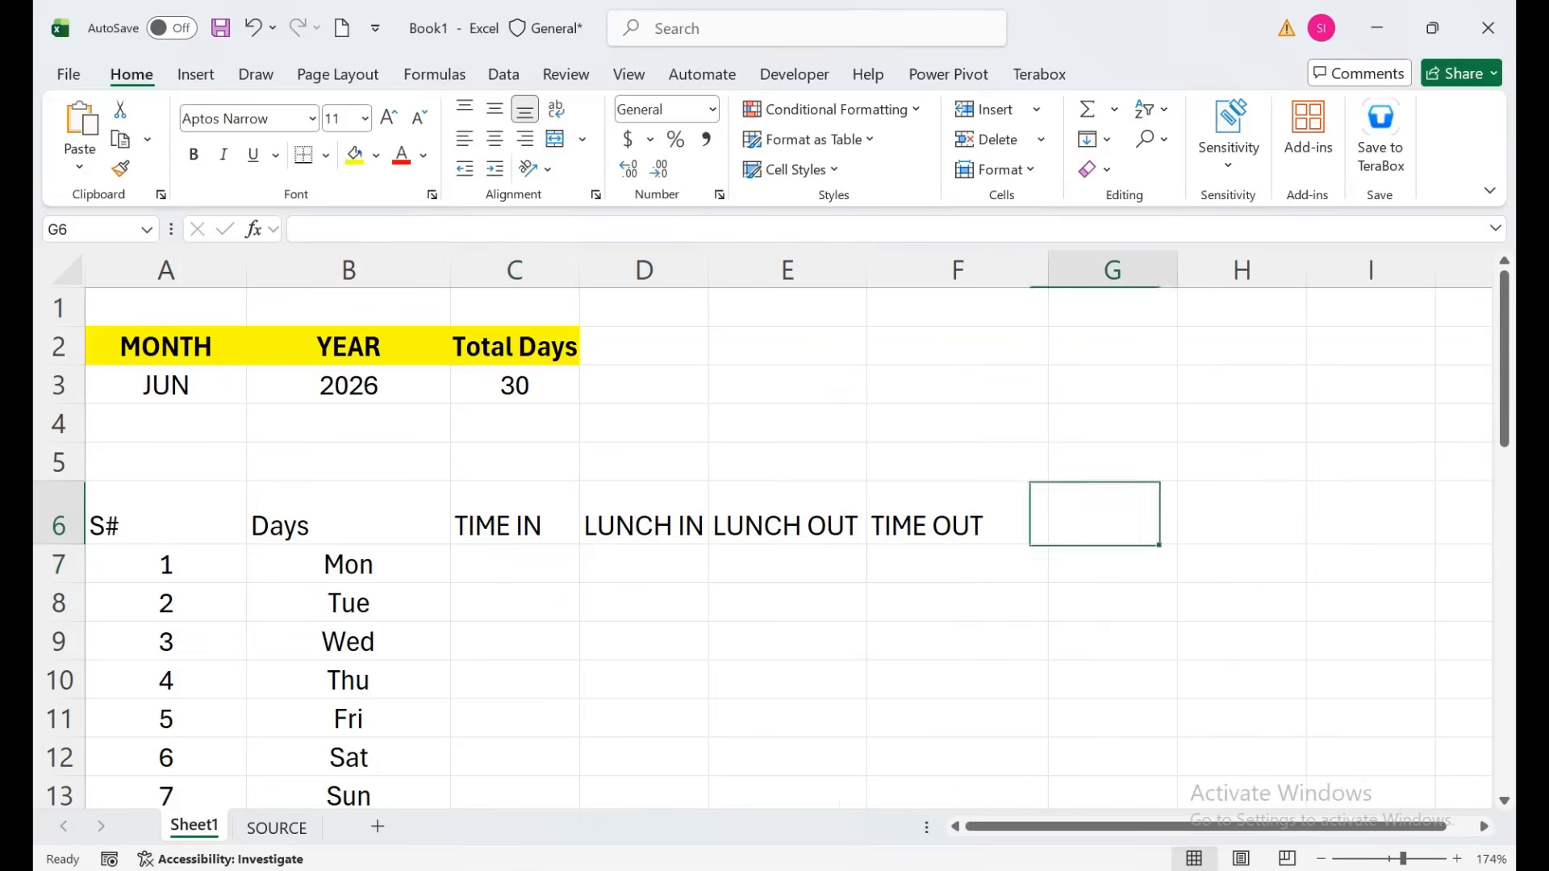
text(TOTAL HOOURS)
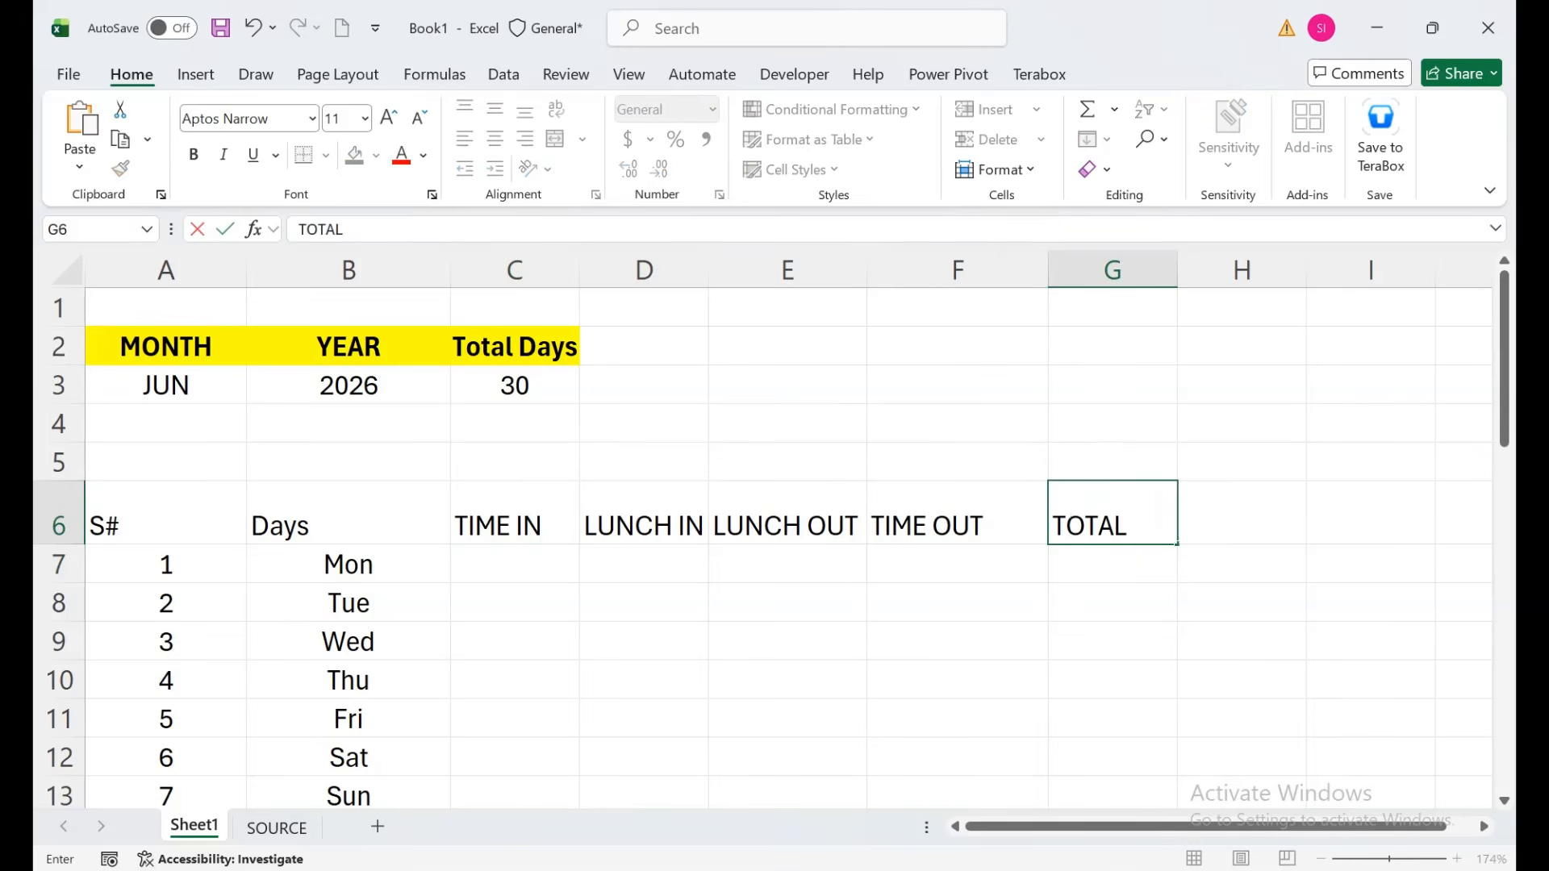
key(BackSpace)
key(BackSpace)
key(BackSpace)
key(BackSpace)
text(URS)
key(Return)
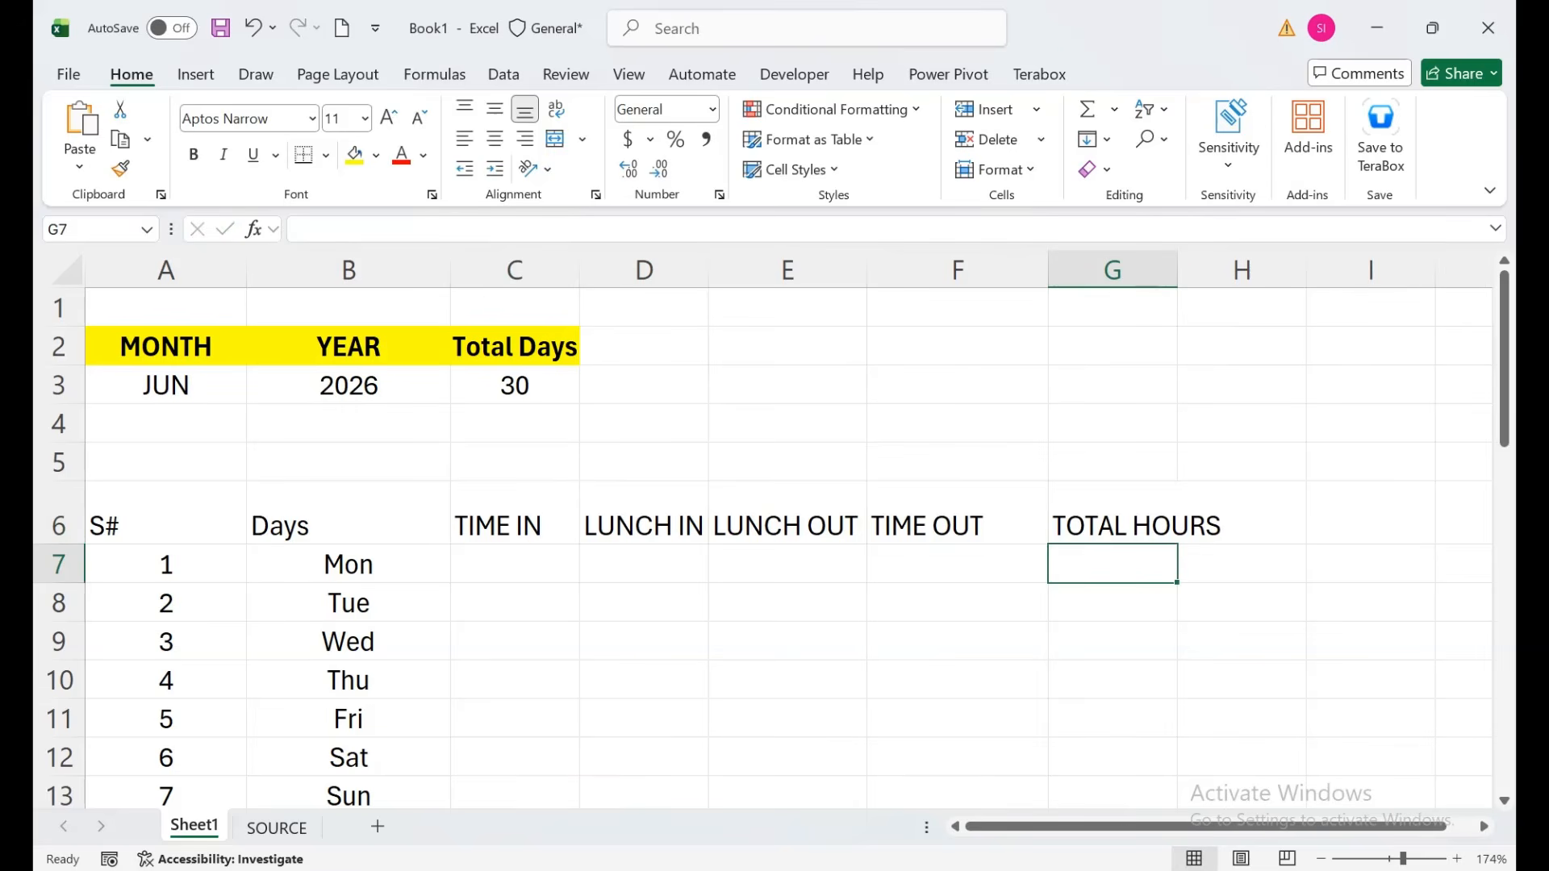
AutoFit columns G, D and F to their header text.
double_click(1177, 271)
click(787, 517)
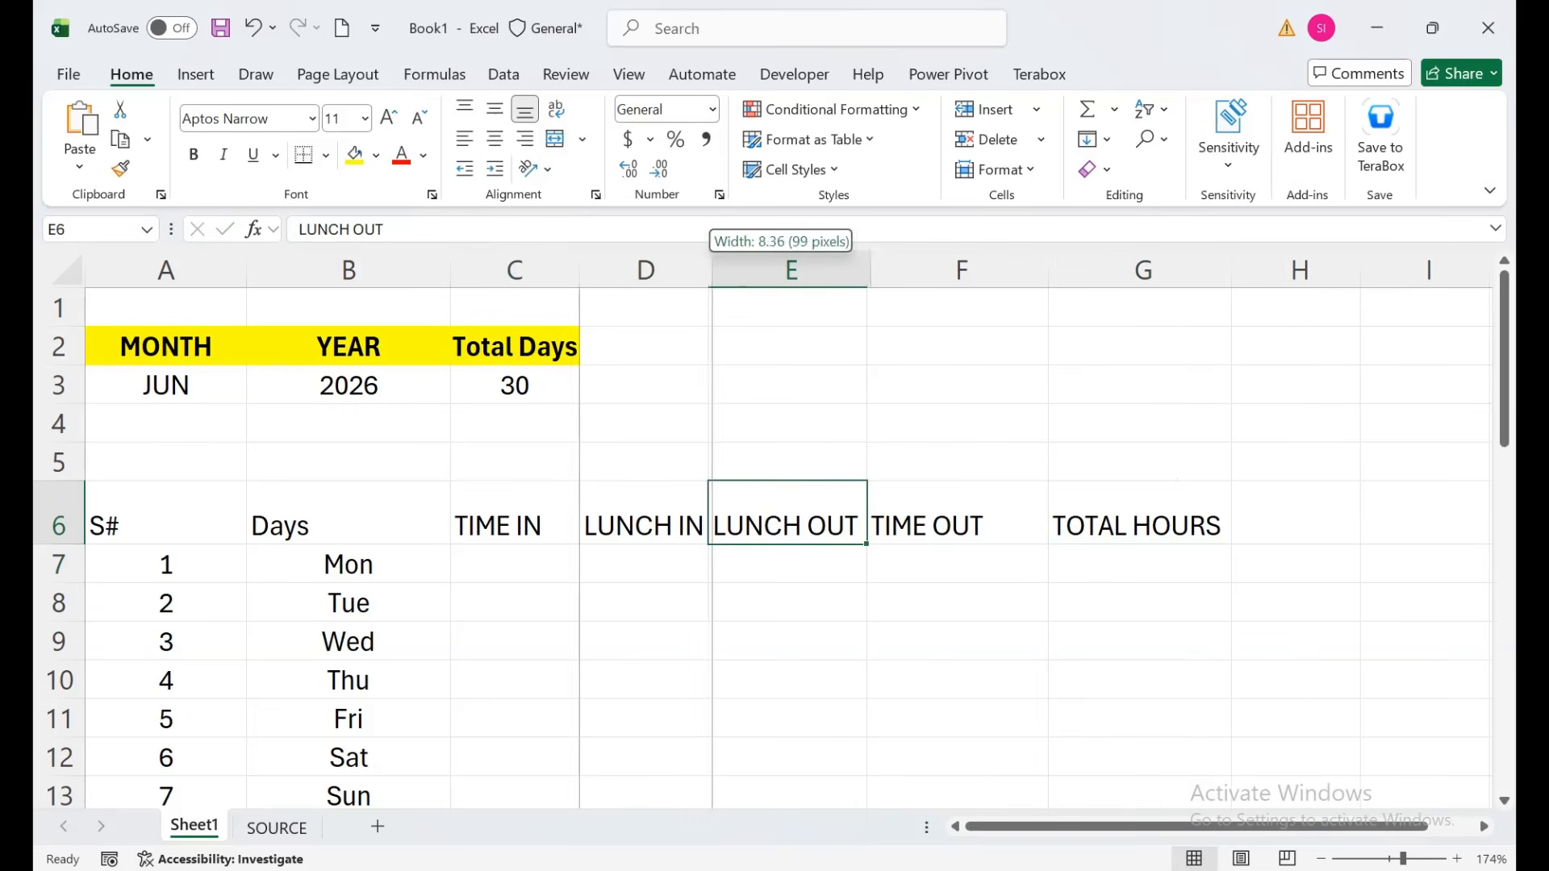
double_click(707, 269)
double_click(1066, 270)
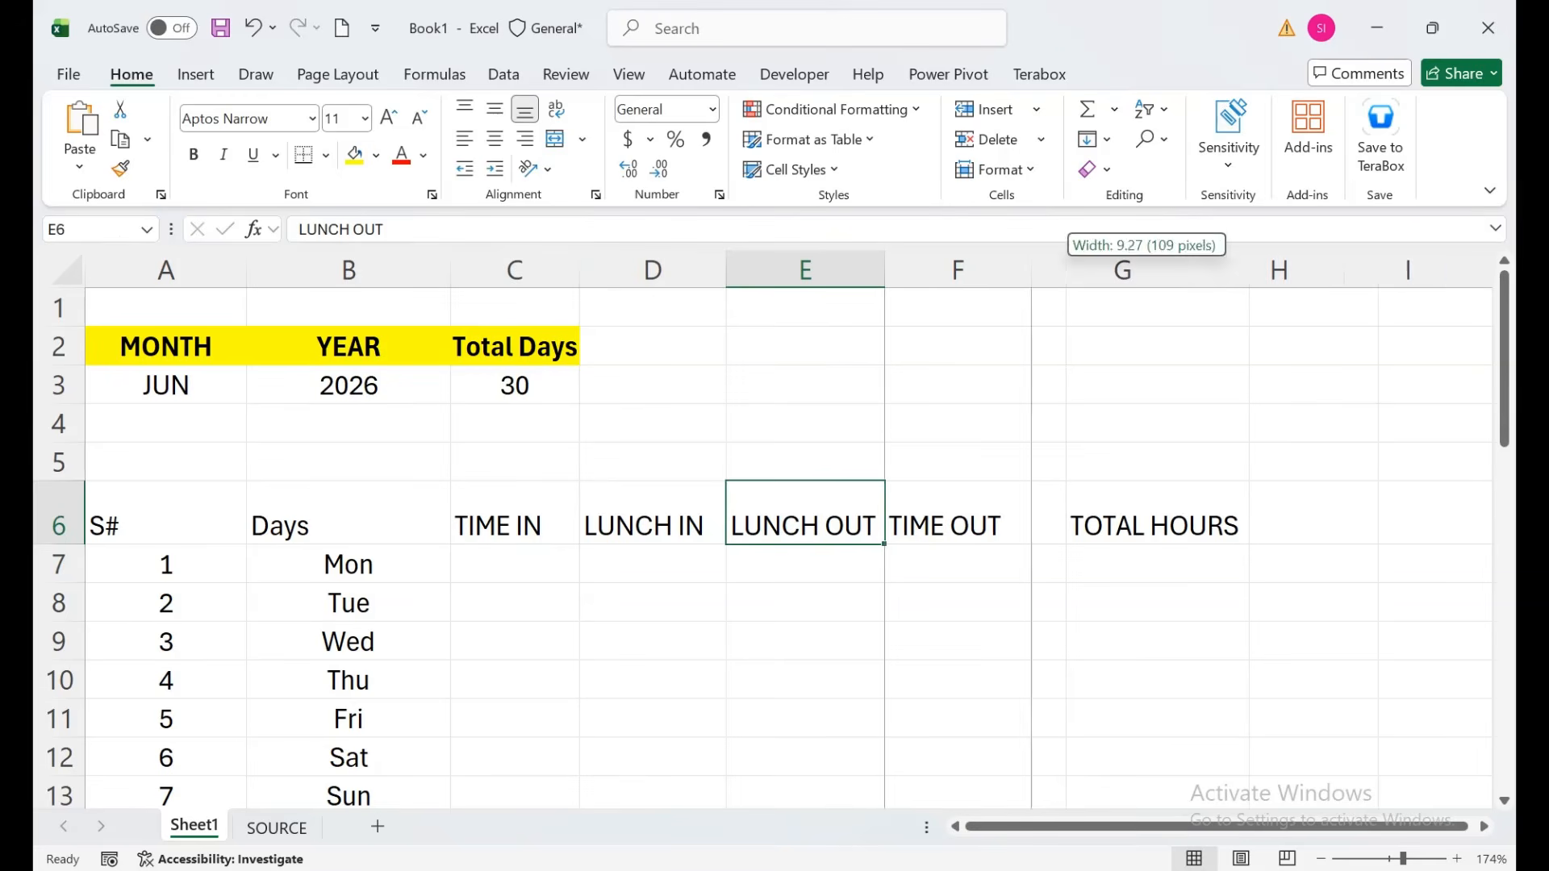
click(1122, 516)
key(Up)
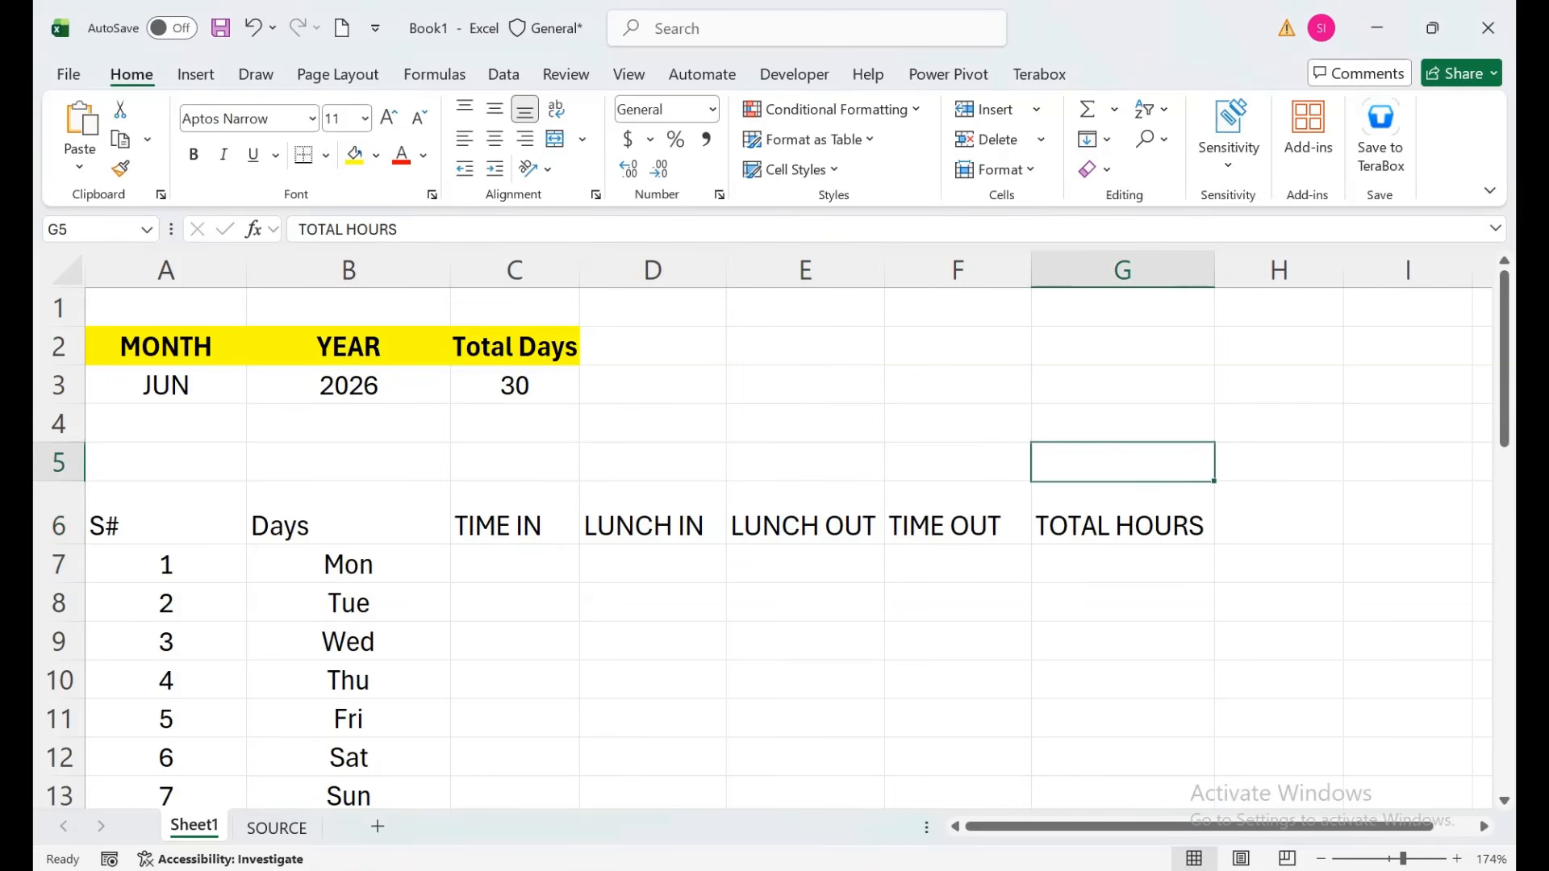
key(Left)
key(Left)
key(Left)
Enter TOTAL WEEKEND in D2, AutoFit column D with Alt+O,C,A, and start a SUMPRODUCT formula in D3.
key(Up)
key(Up)
key(Up)
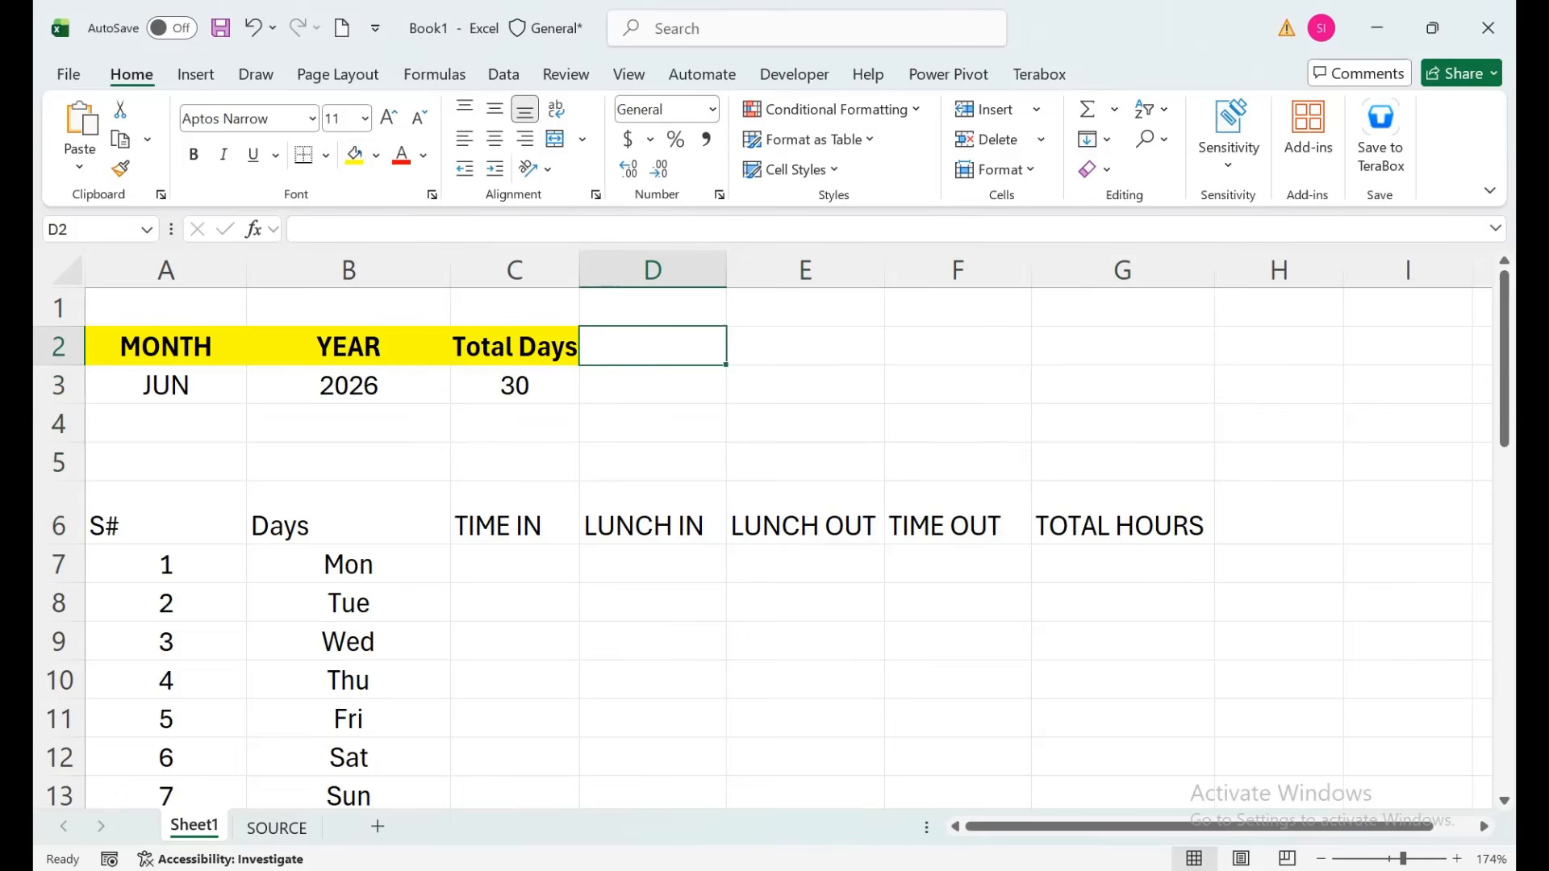
text(TOTA)
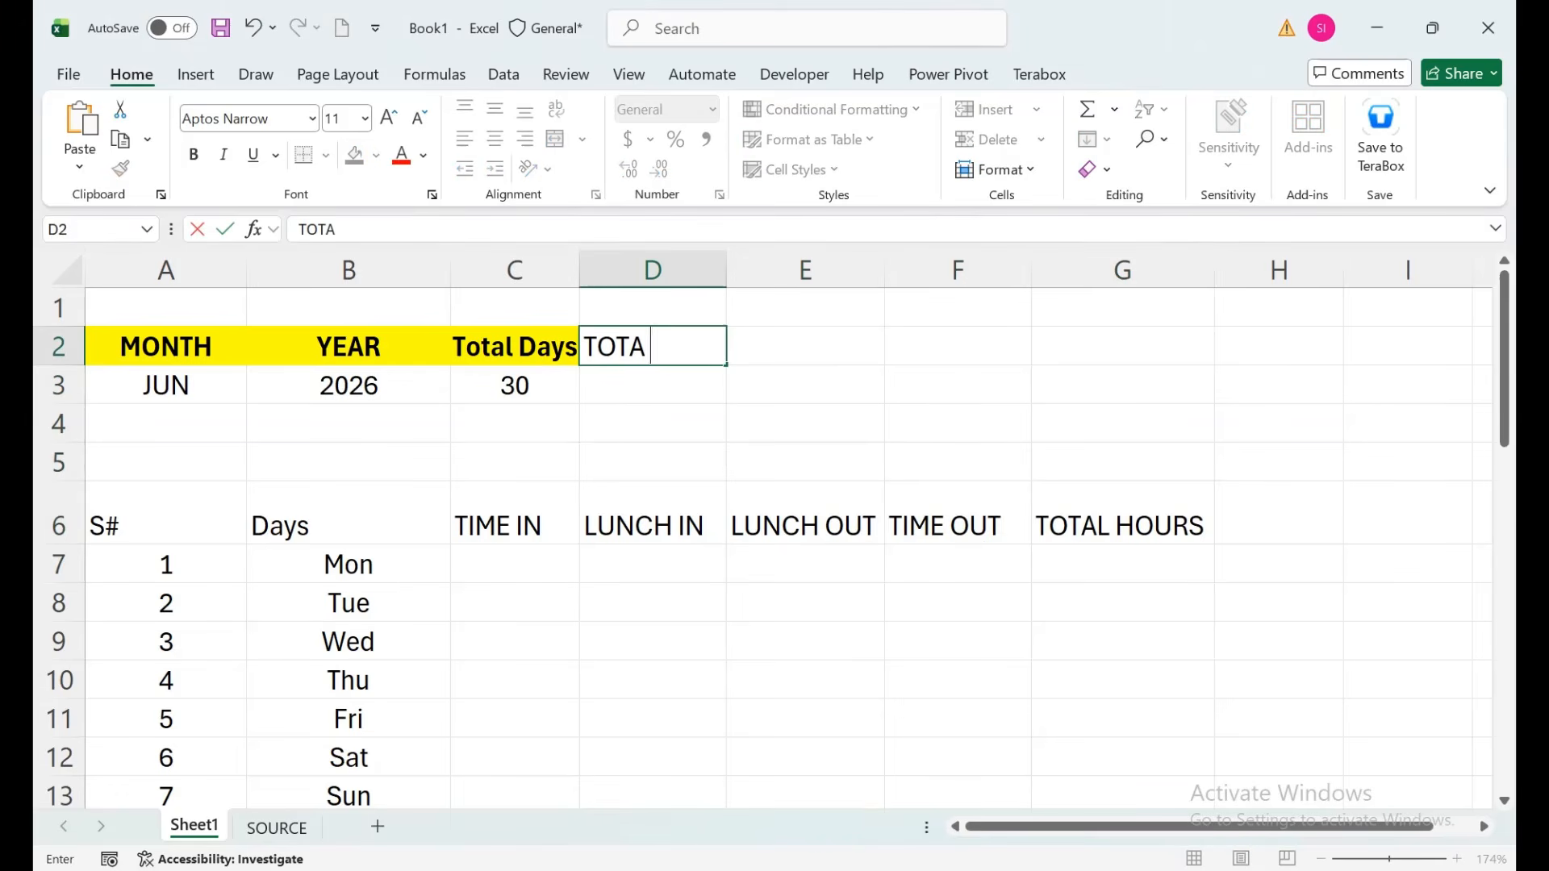
text(L WEE)
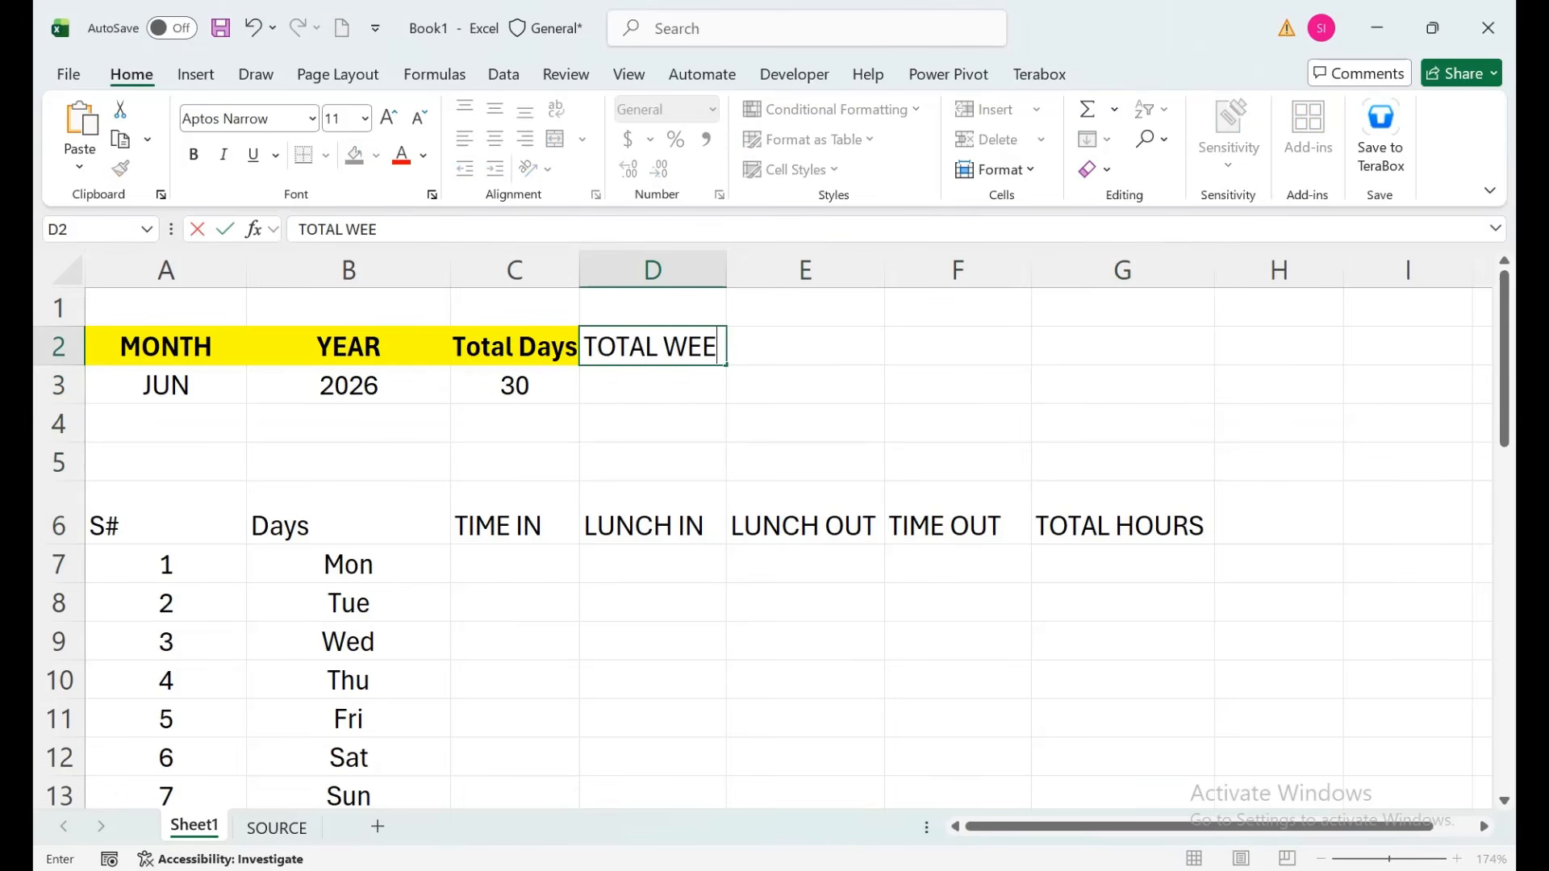
text(KEND)
key(Return)
key(Up)
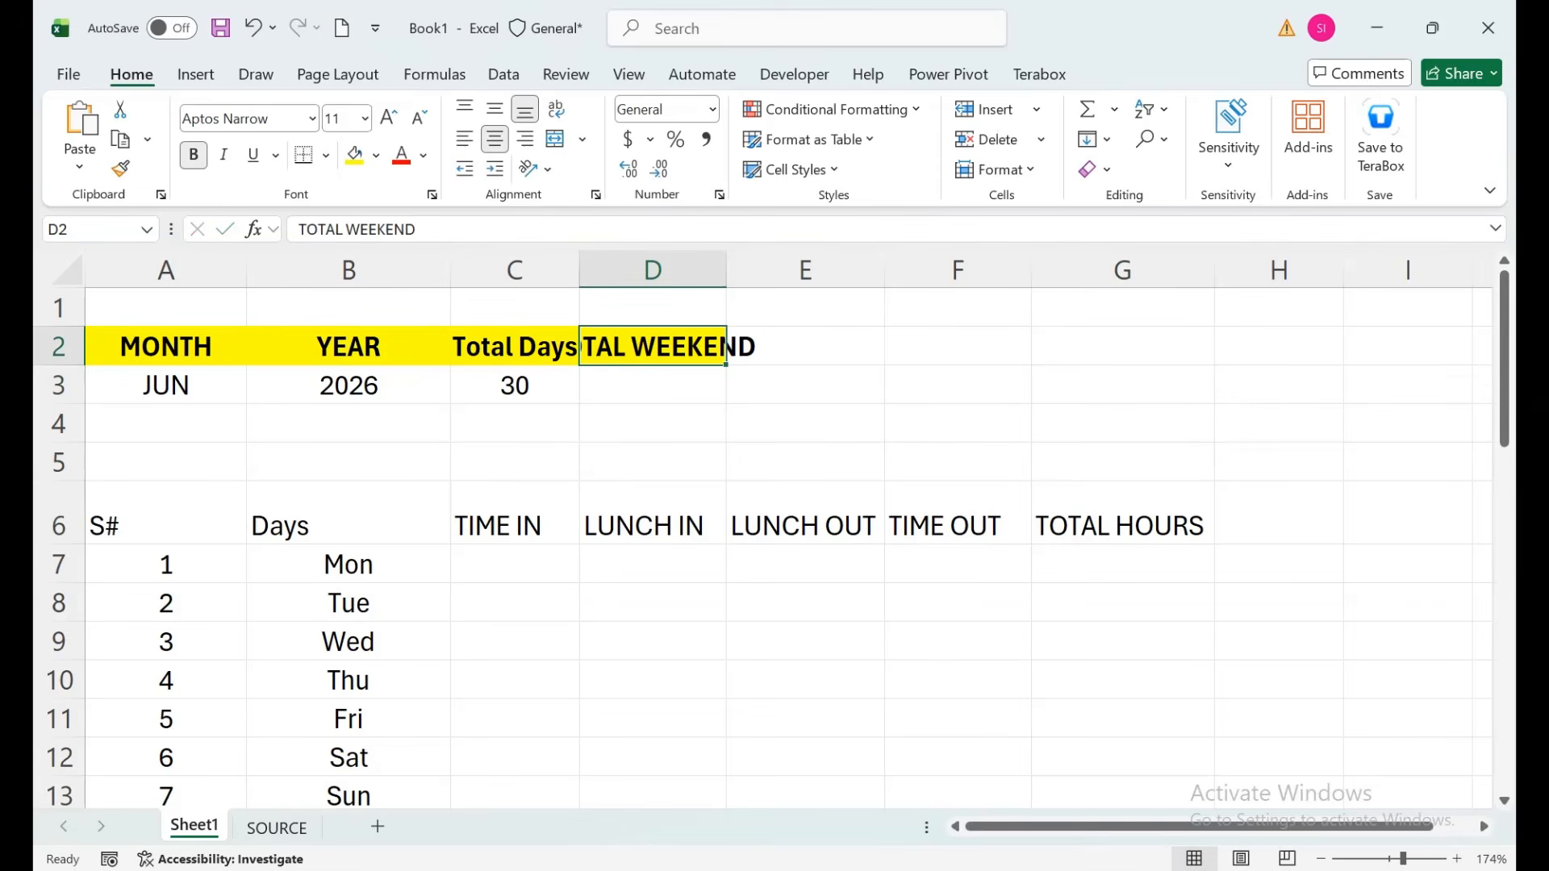
key(alt+o)
key(c)
key(a)
key(Down)
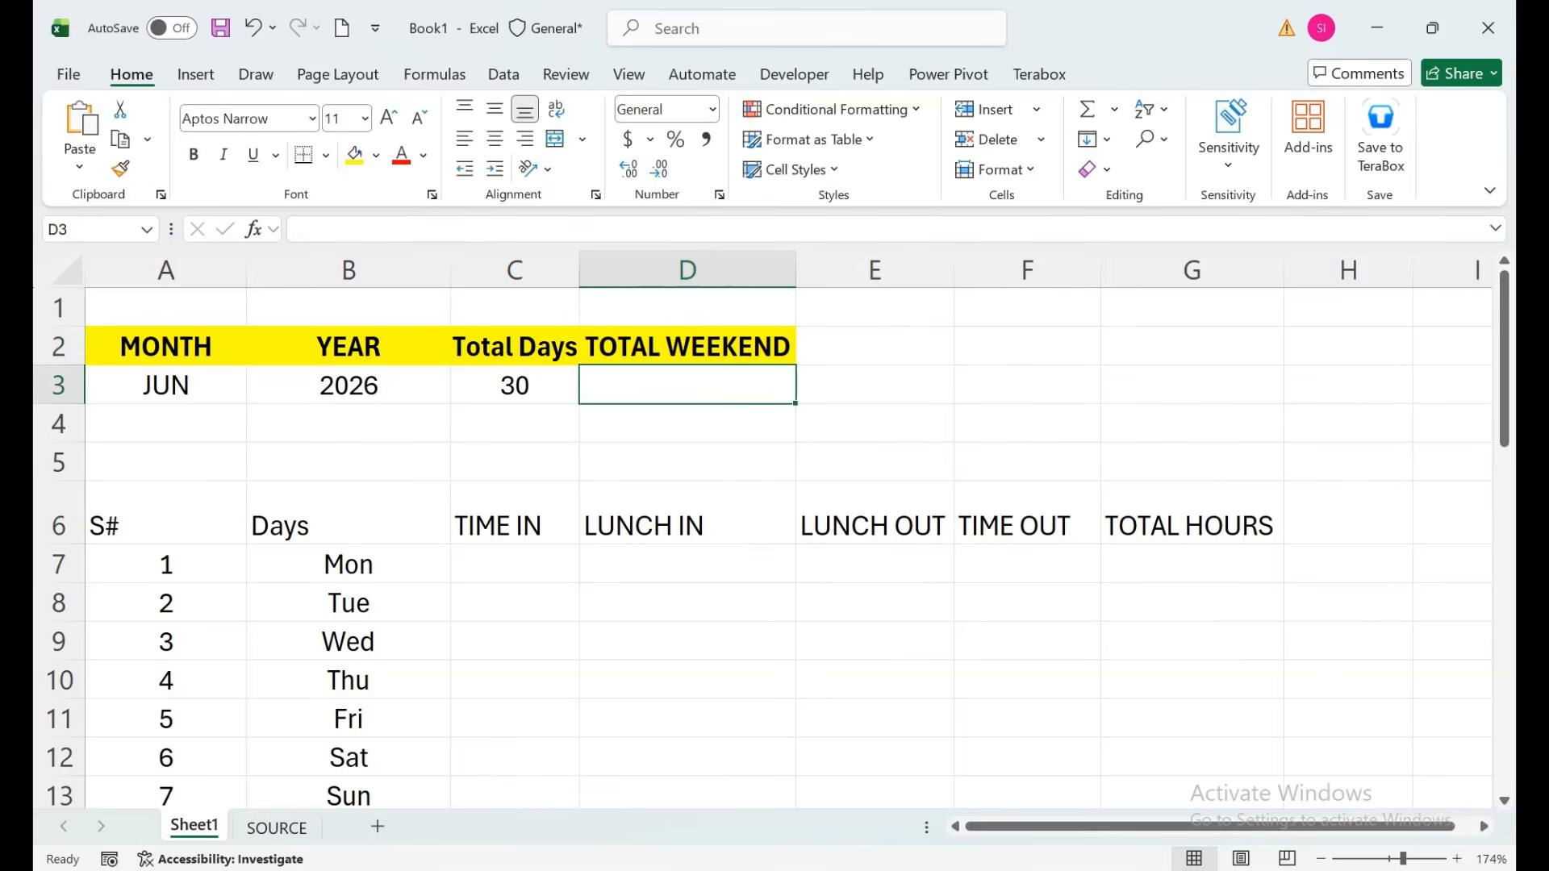
text(=SUMPRODUCT()
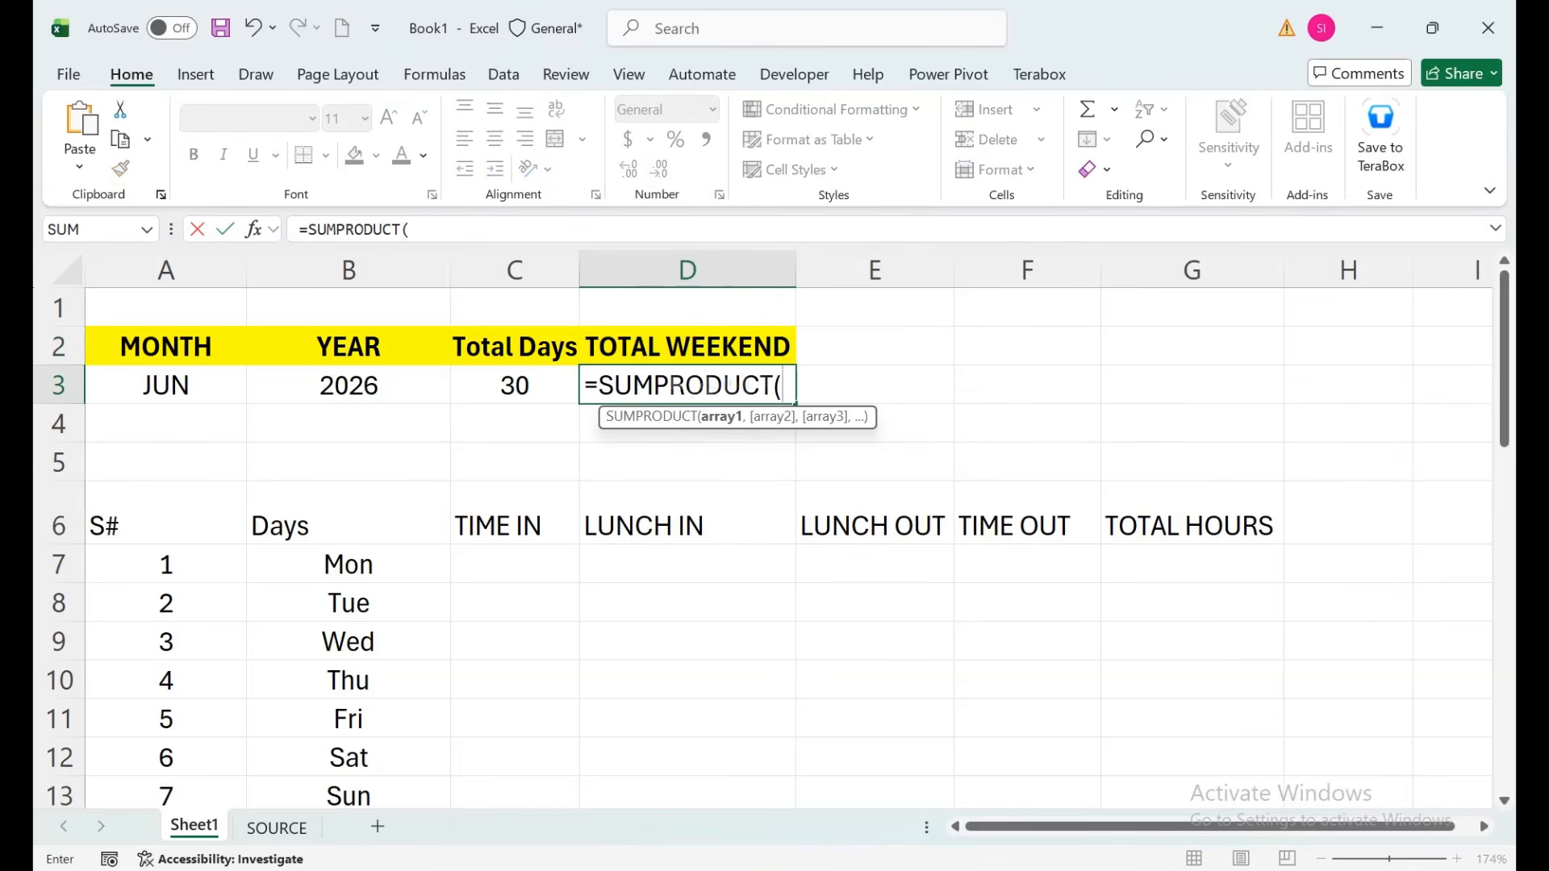
text(--(WEKD)
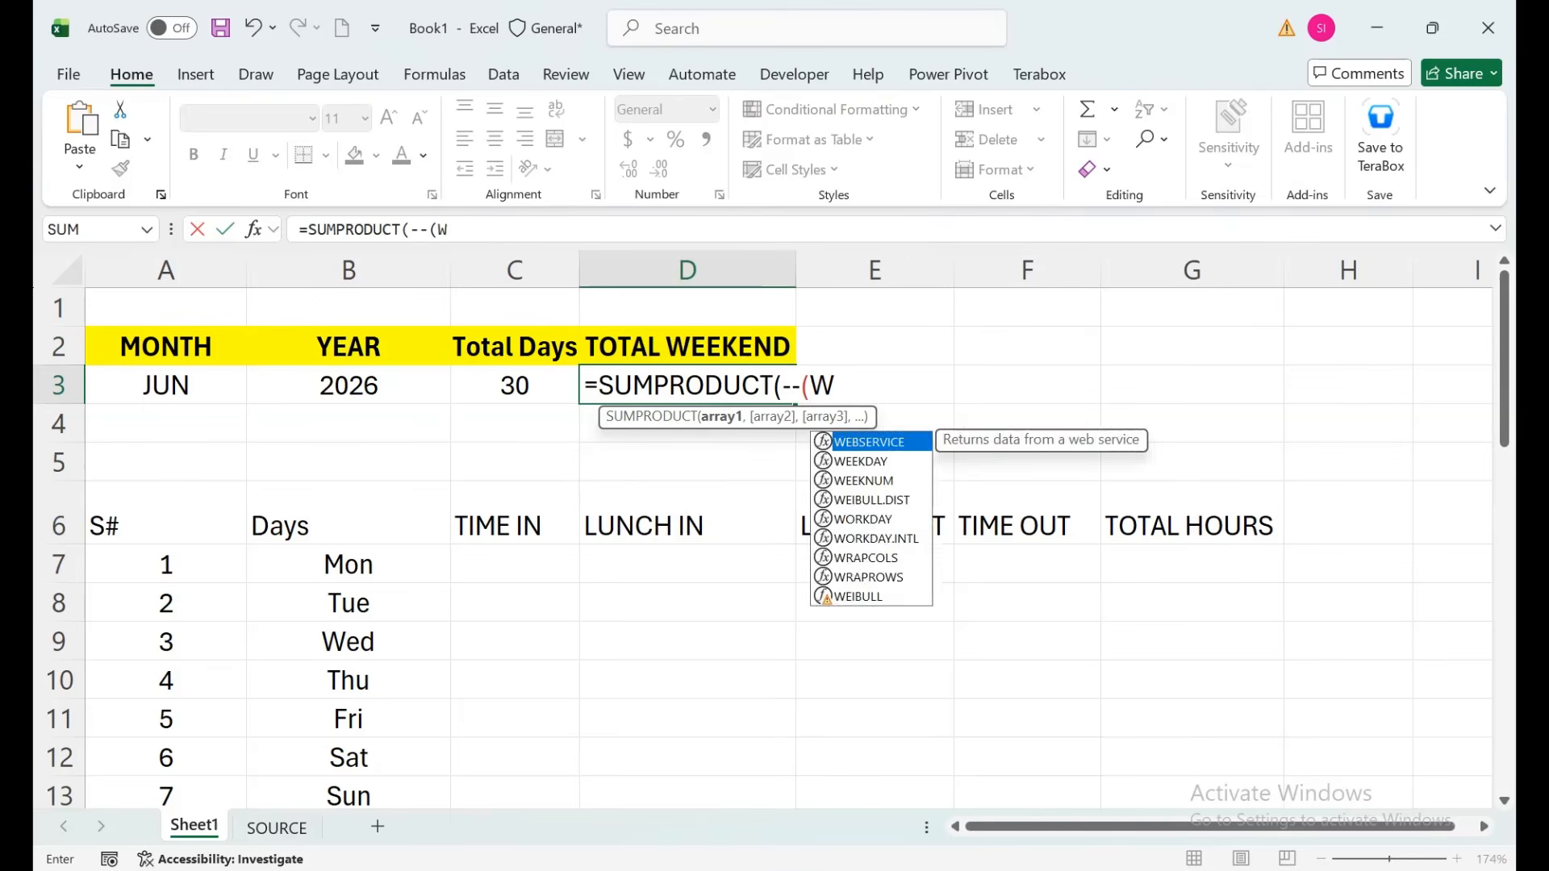
Insert WEEKDAY over the Days range B7:B36 inside D3's SUMPRODUCT.
key(BackSpace)
key(BackSpace)
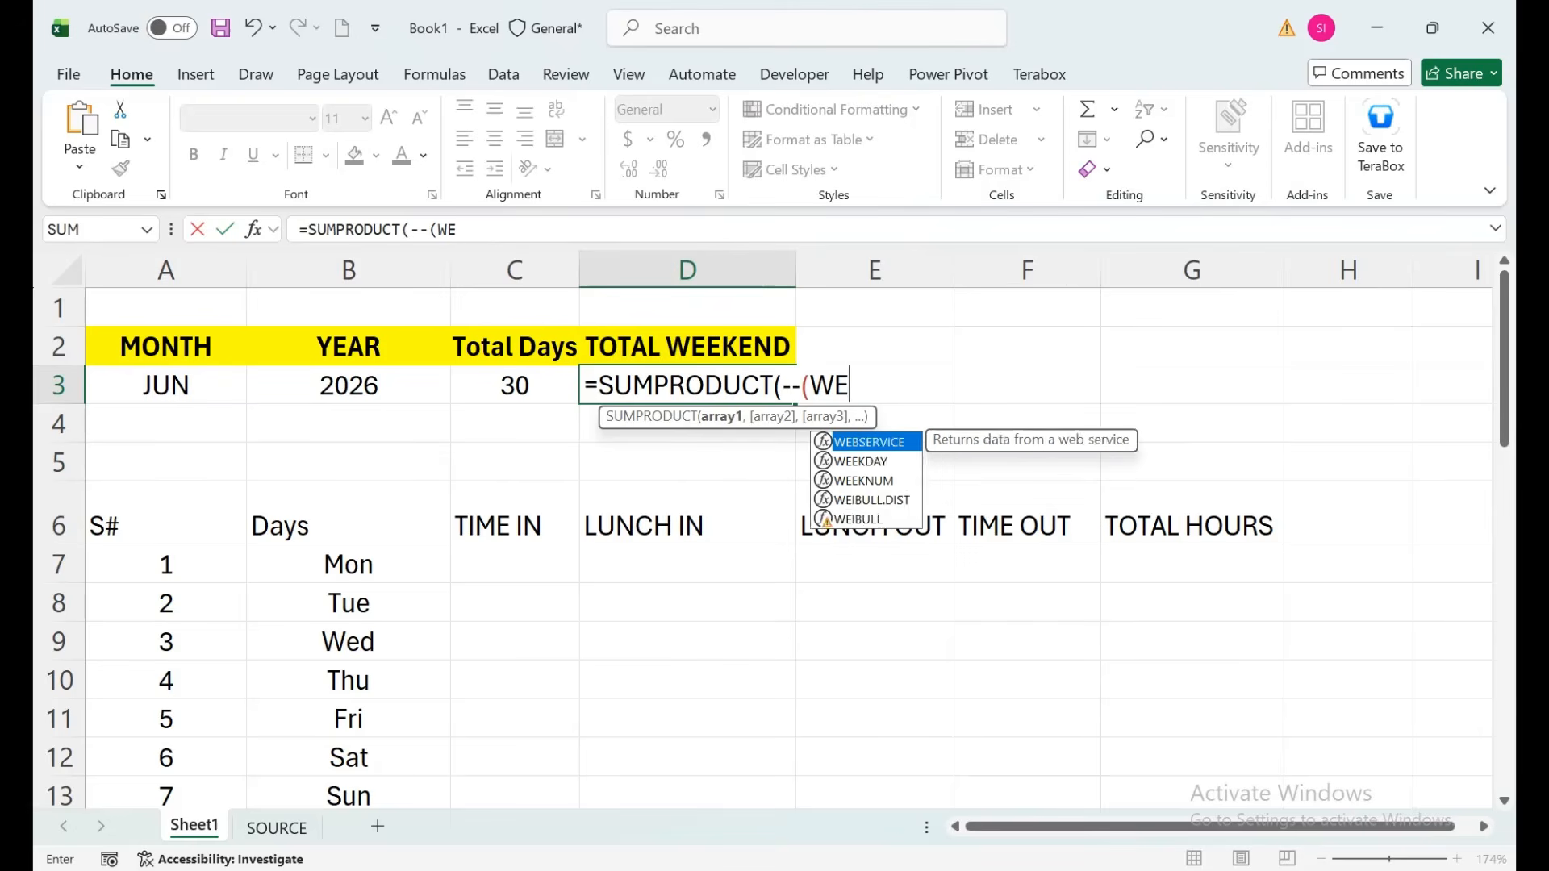
text(EK)
key(Tab)
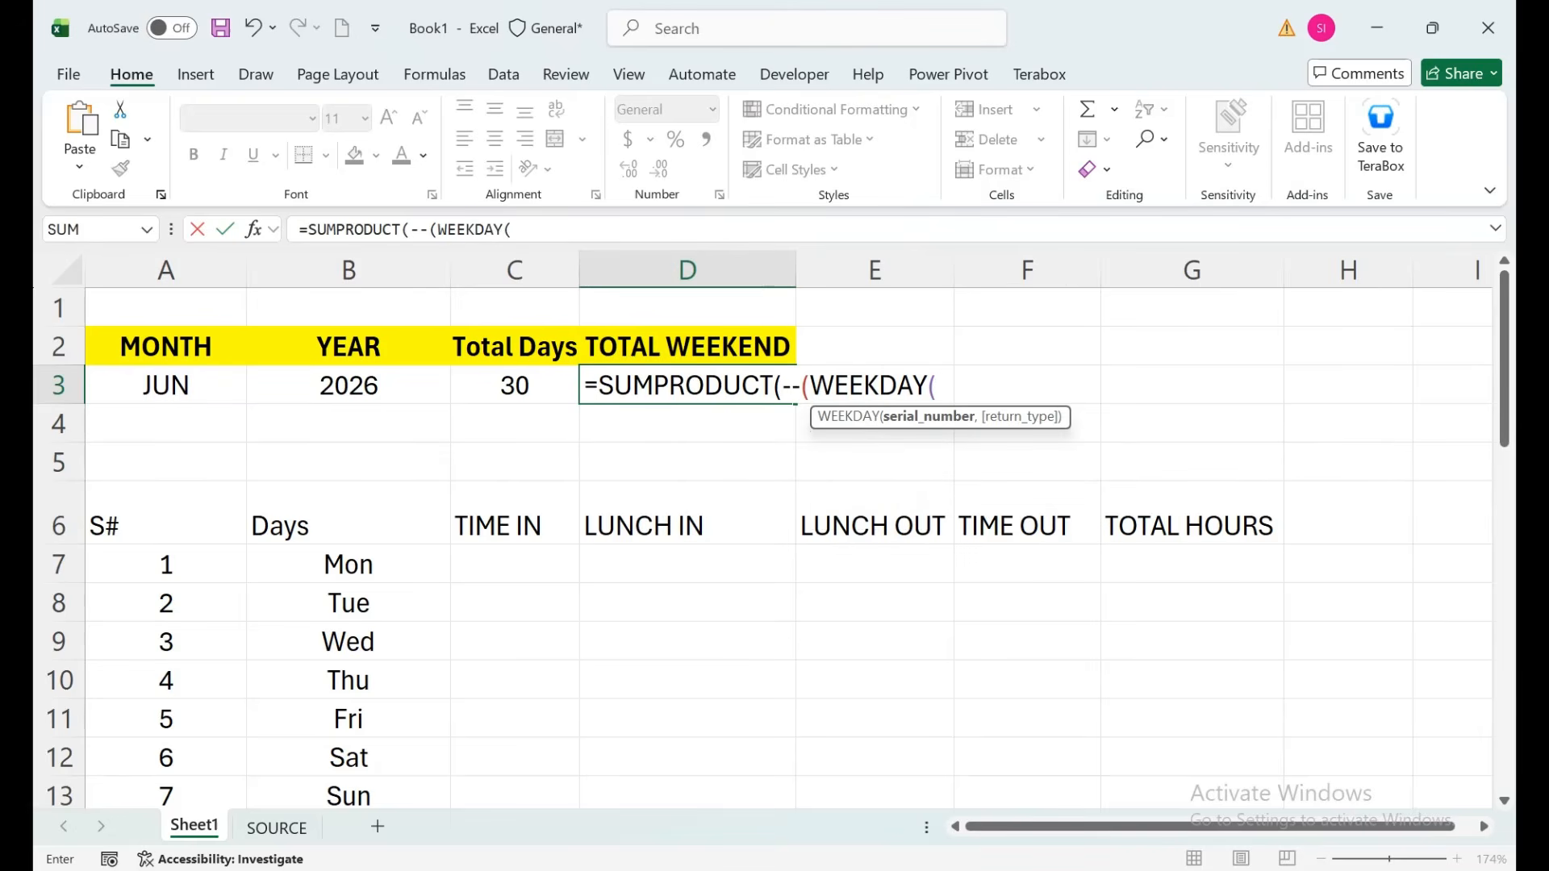
key(Left)
key(Left)
key(Left)
key(Down)
key(Down)
key(Down)
key(Right)
key(Down)
key(ctrl+shift+Down)
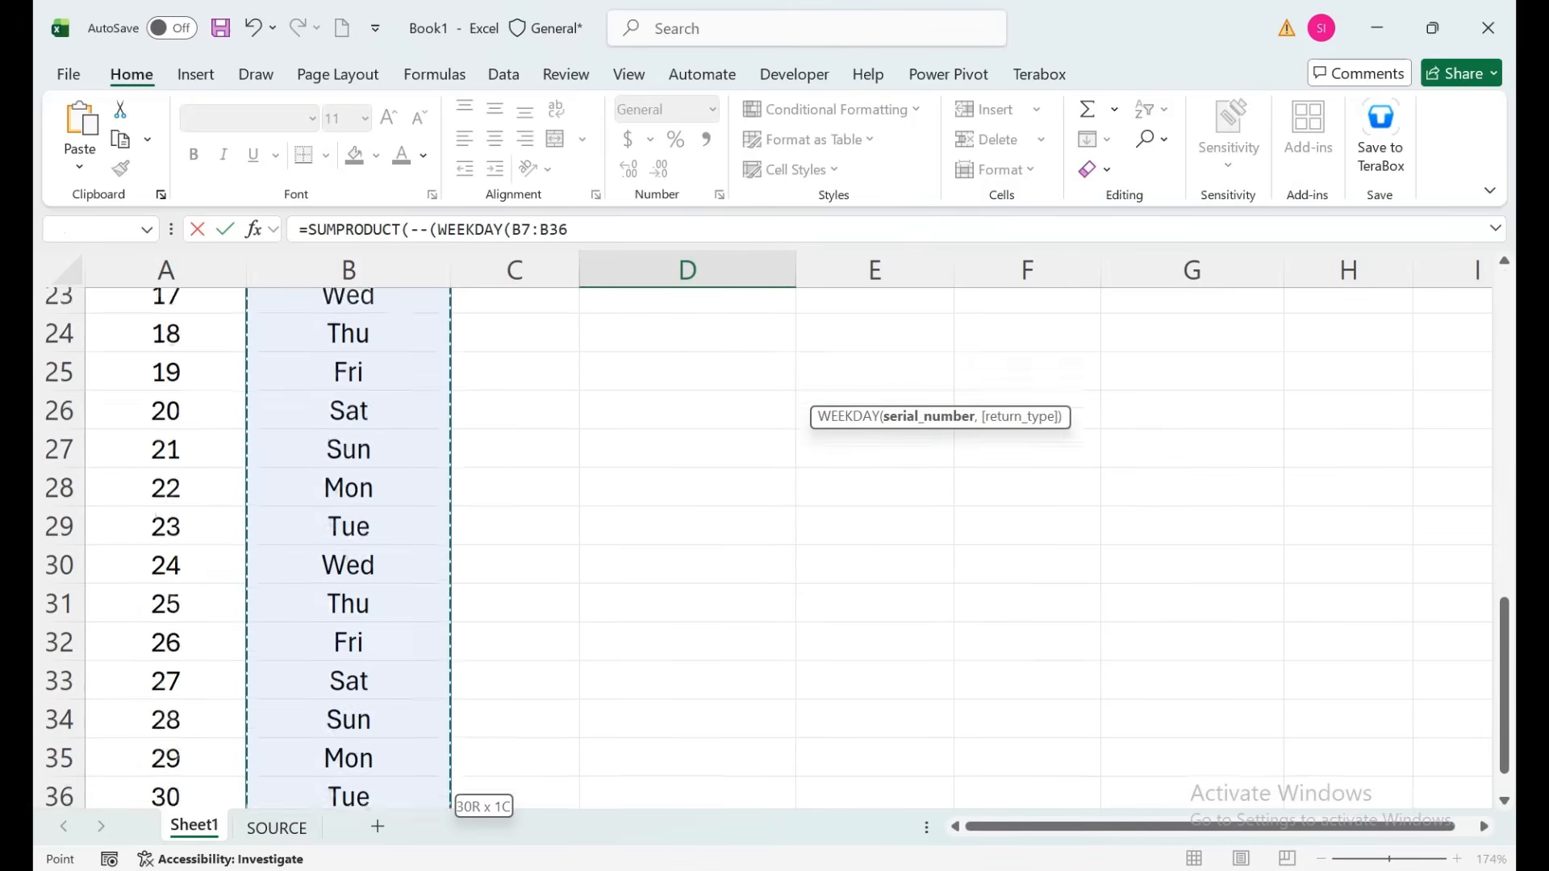
key(ctrl+BackSpace)
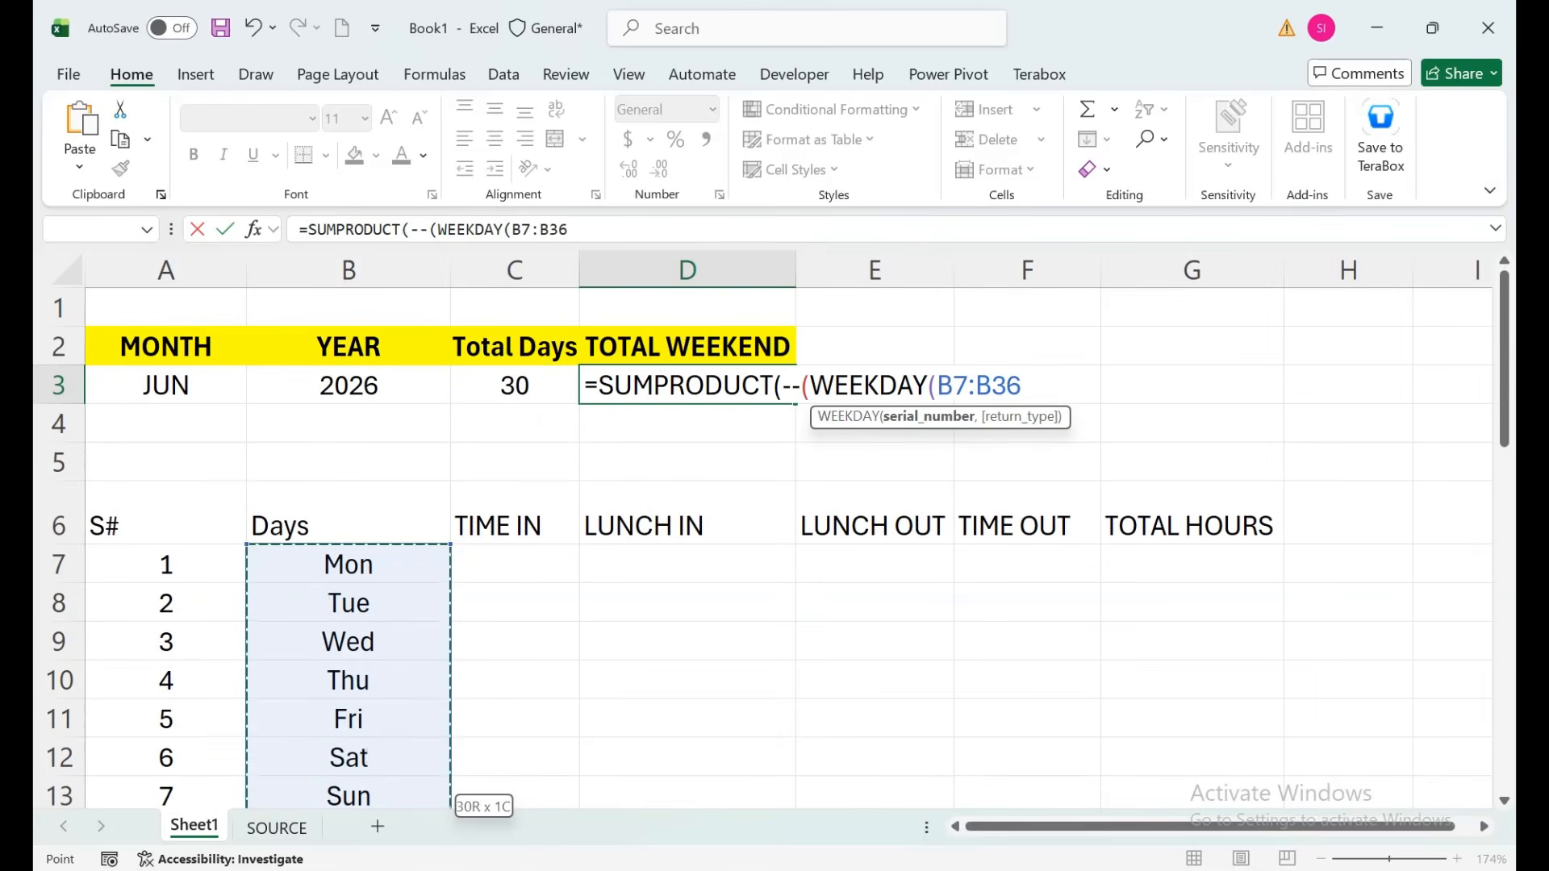
Finish with return type 2 and the =6 test, so D3 counts 4 Saturdays.
text(,)
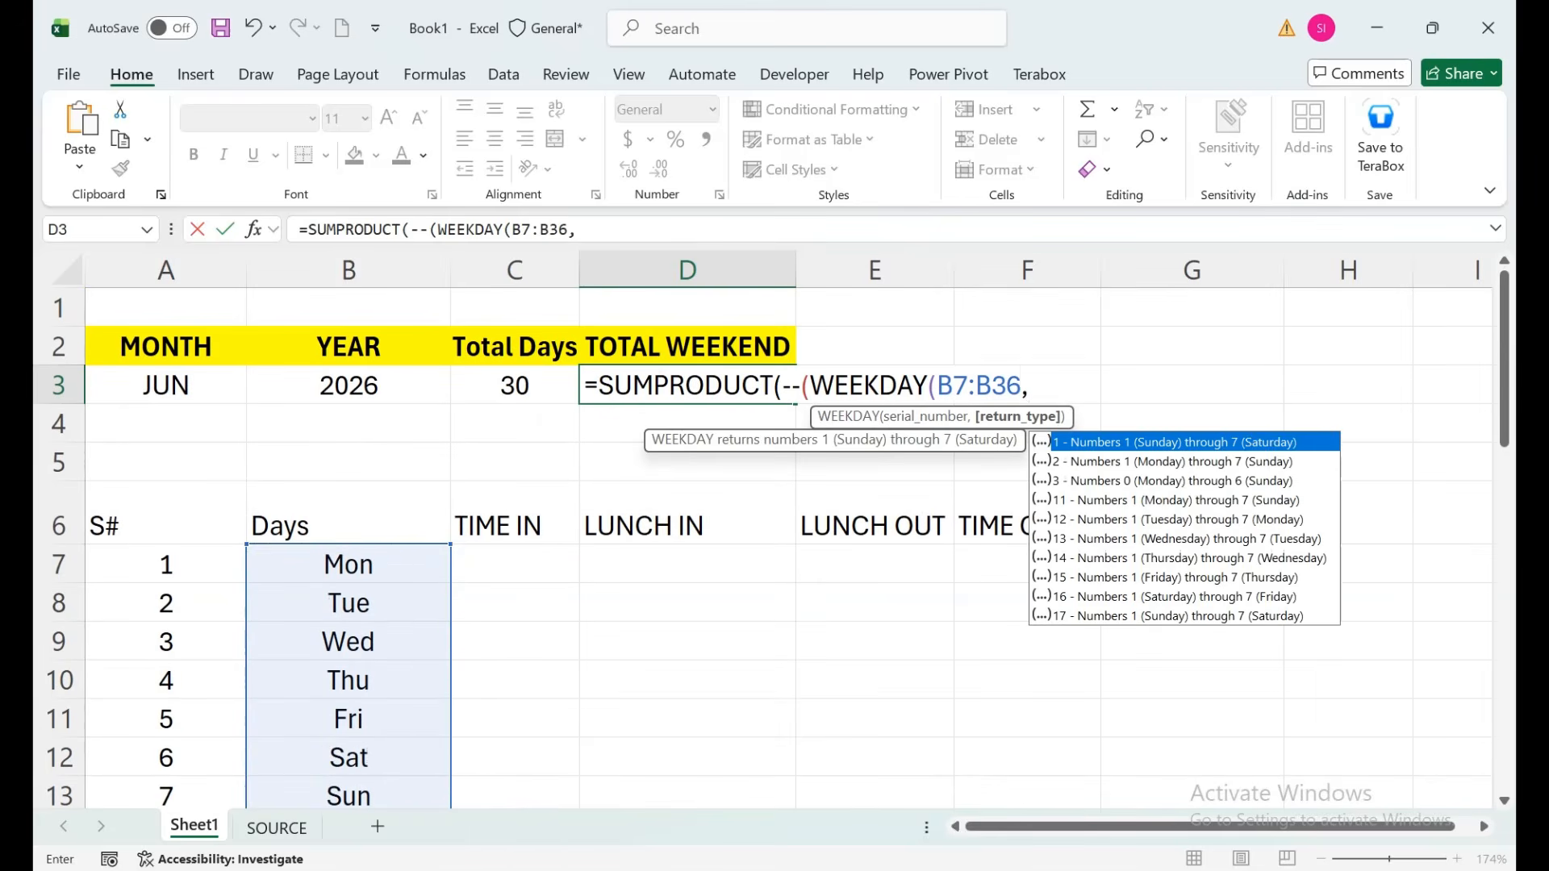
key(Down)
key(Tab)
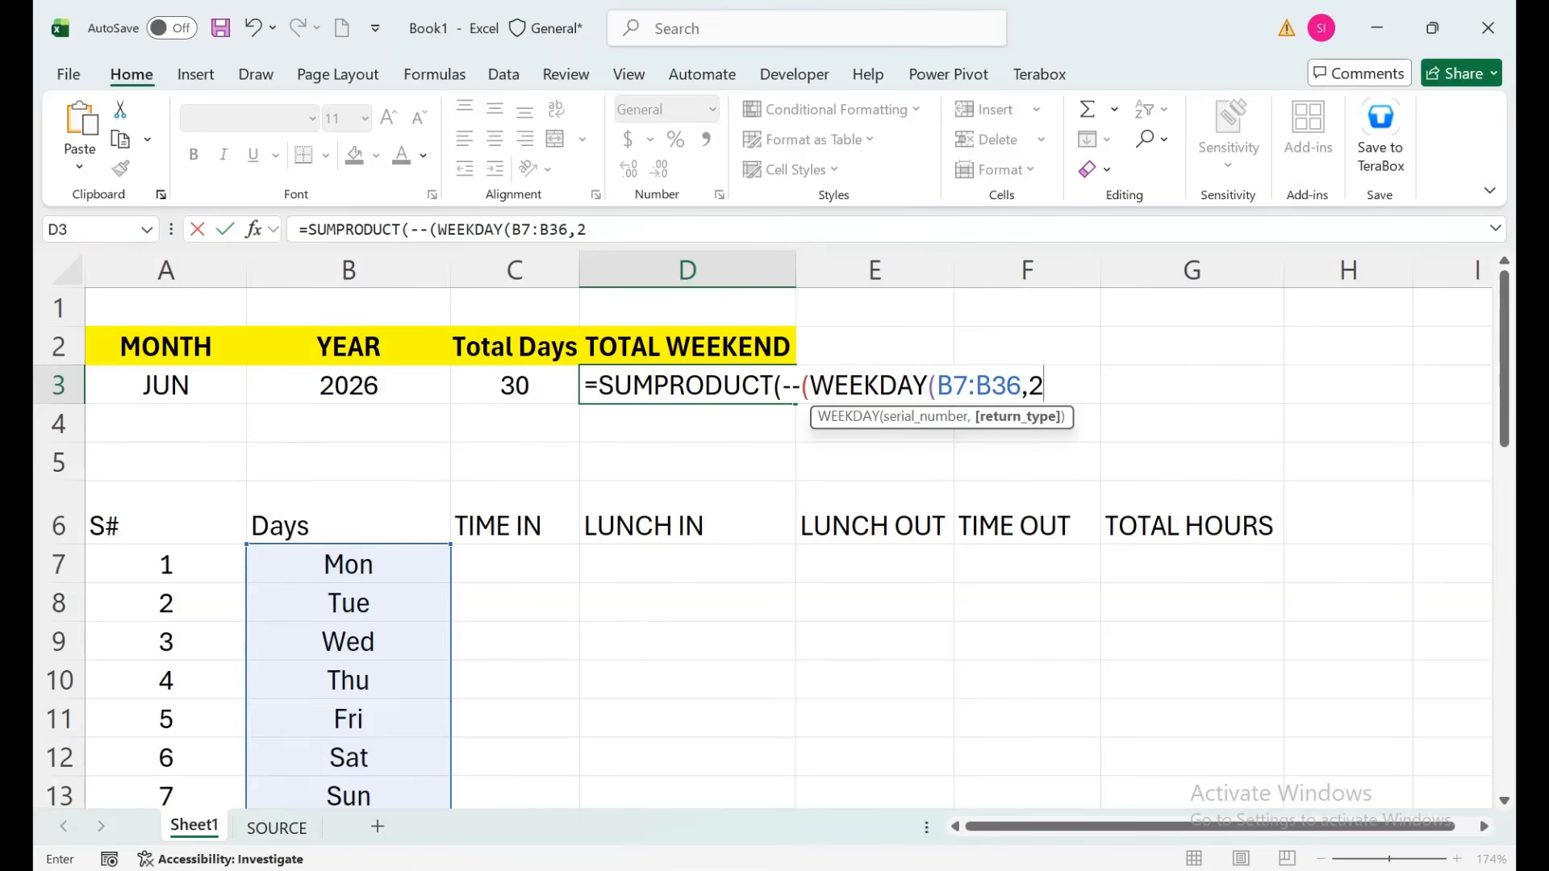
text())
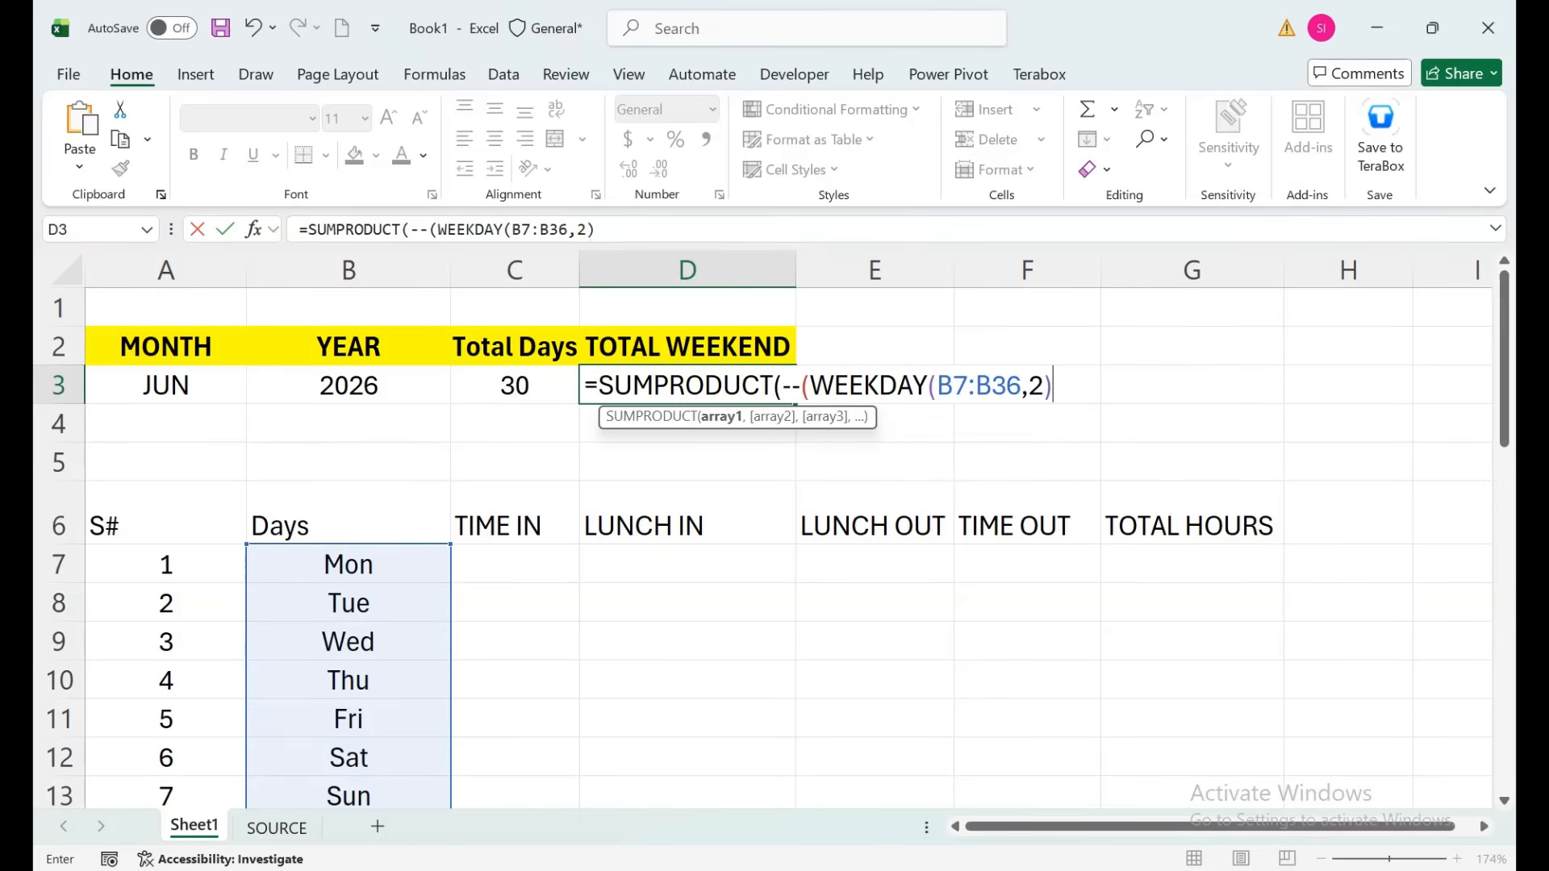
text(>5)
key(BackSpace)
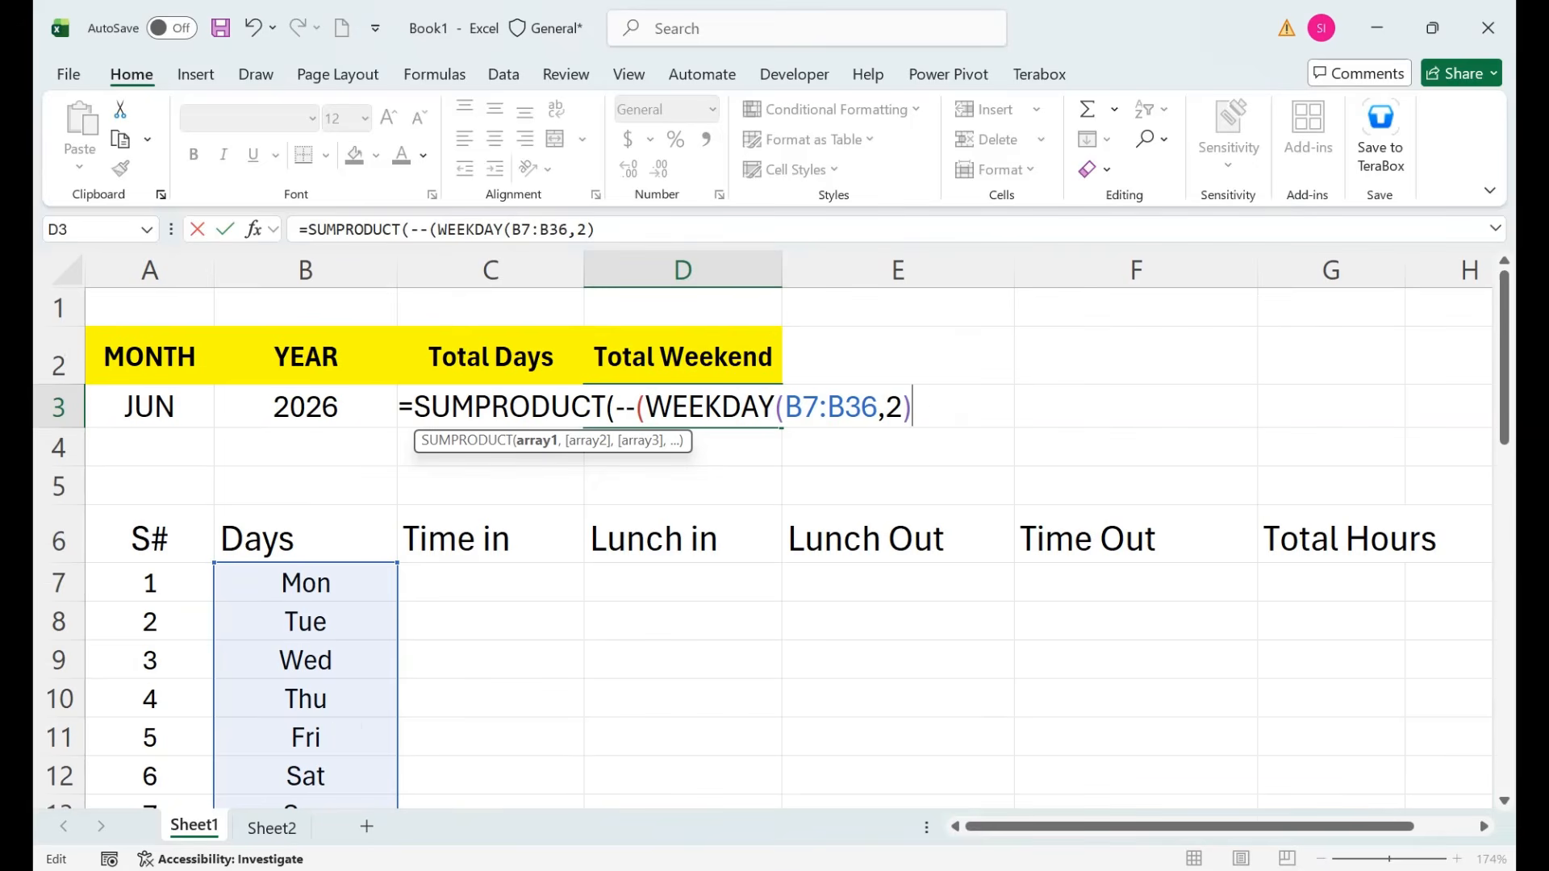
text(=6))
key(Return)
key(Return)
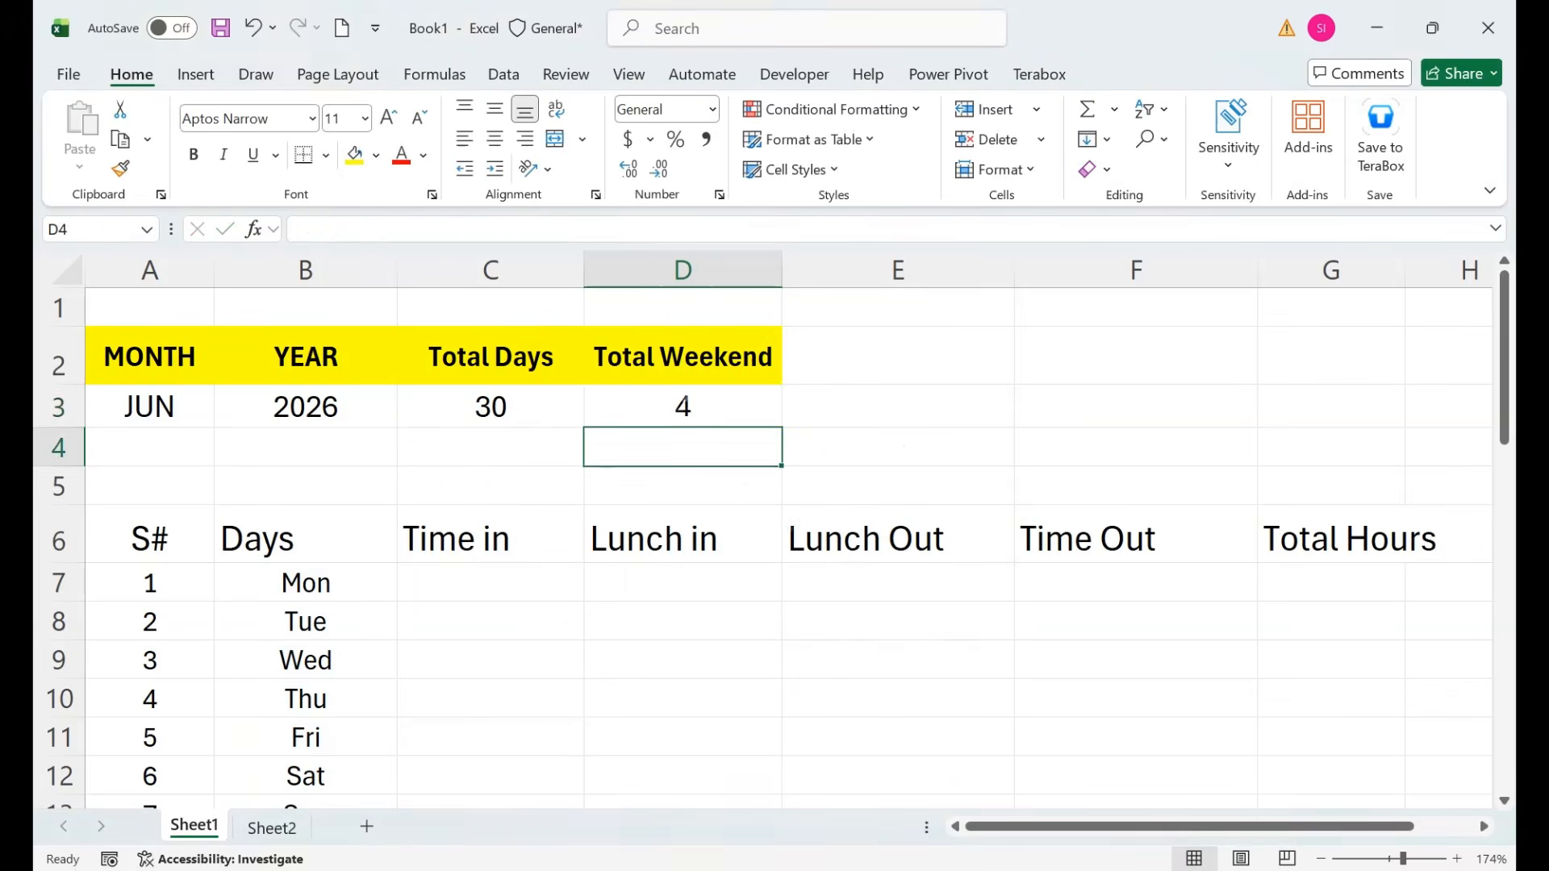
Check the dates, then change D3's weekday test to =7 to count Sundays.
click(683, 406)
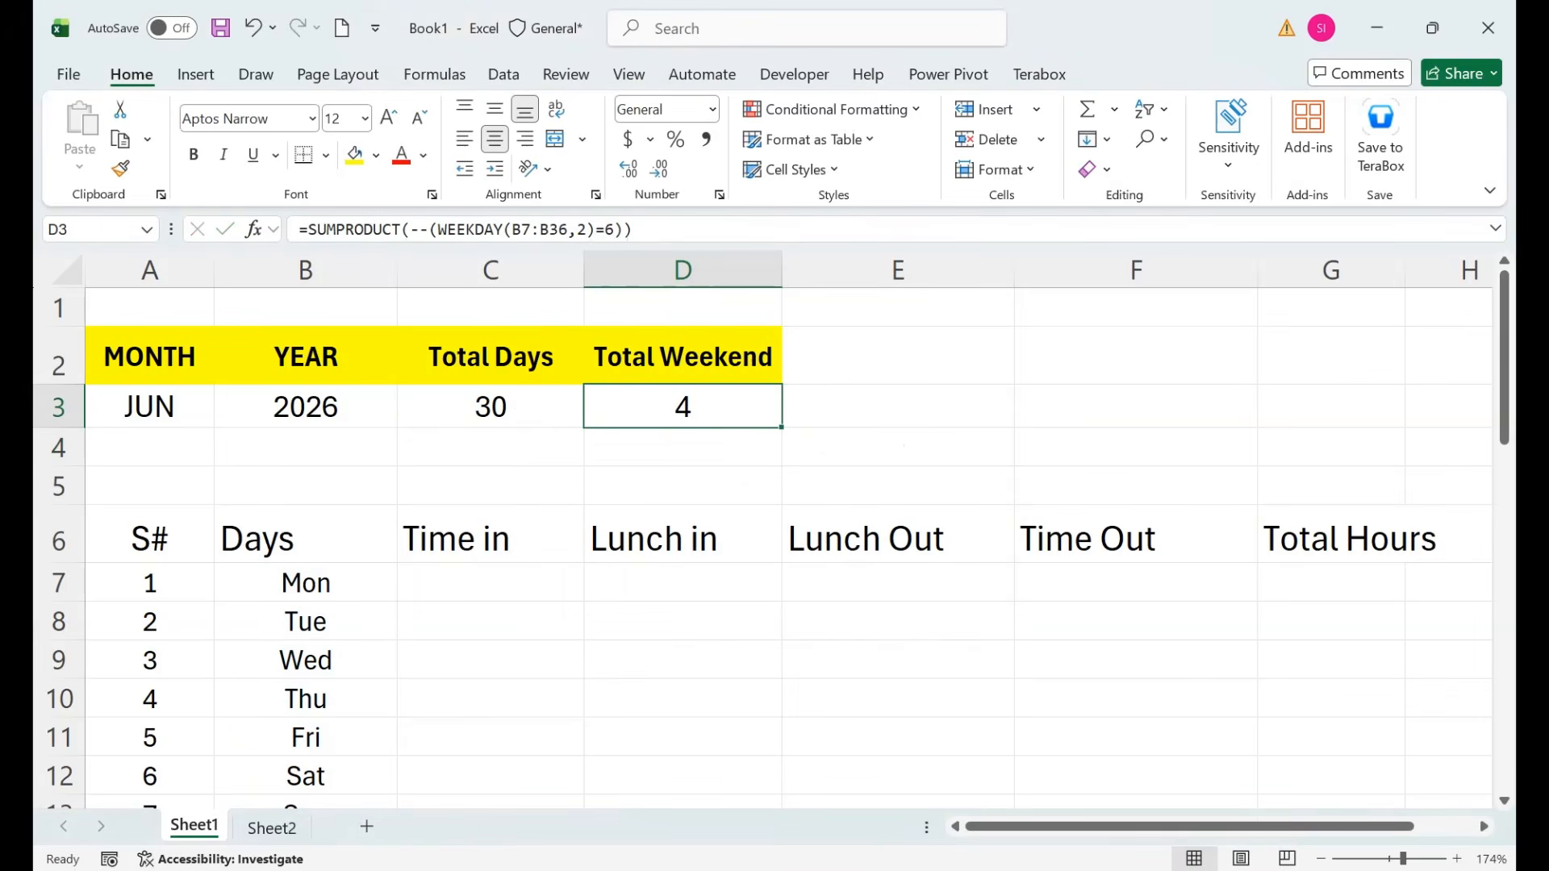
key(Left)
key(Down)
key(Down)
key(Down)
key(Down)
key(Left)
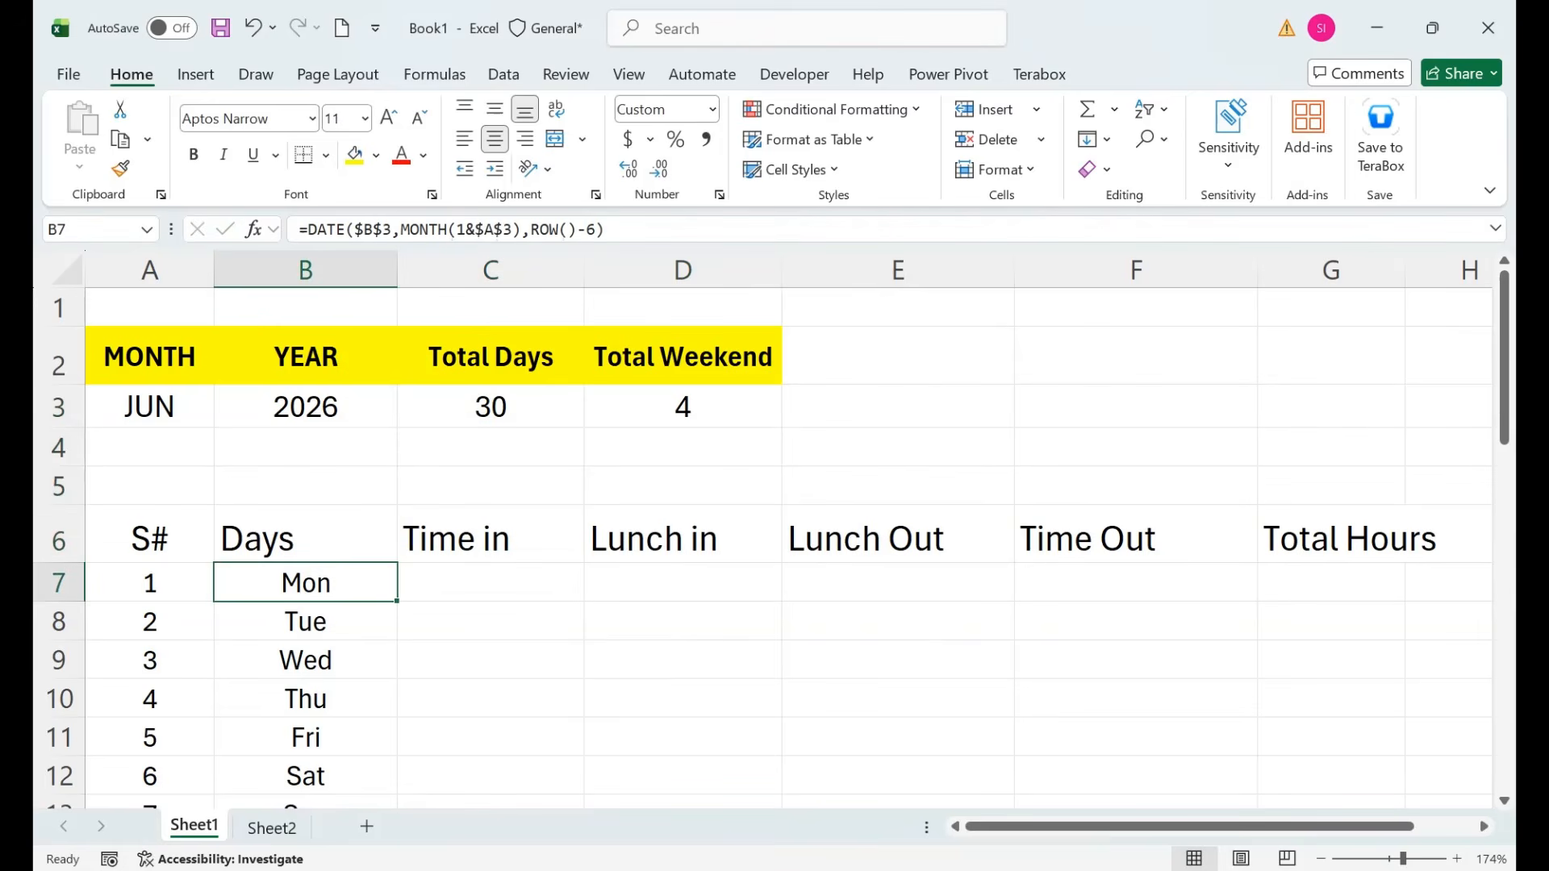
key(Down)
key(Up)
key(Up)
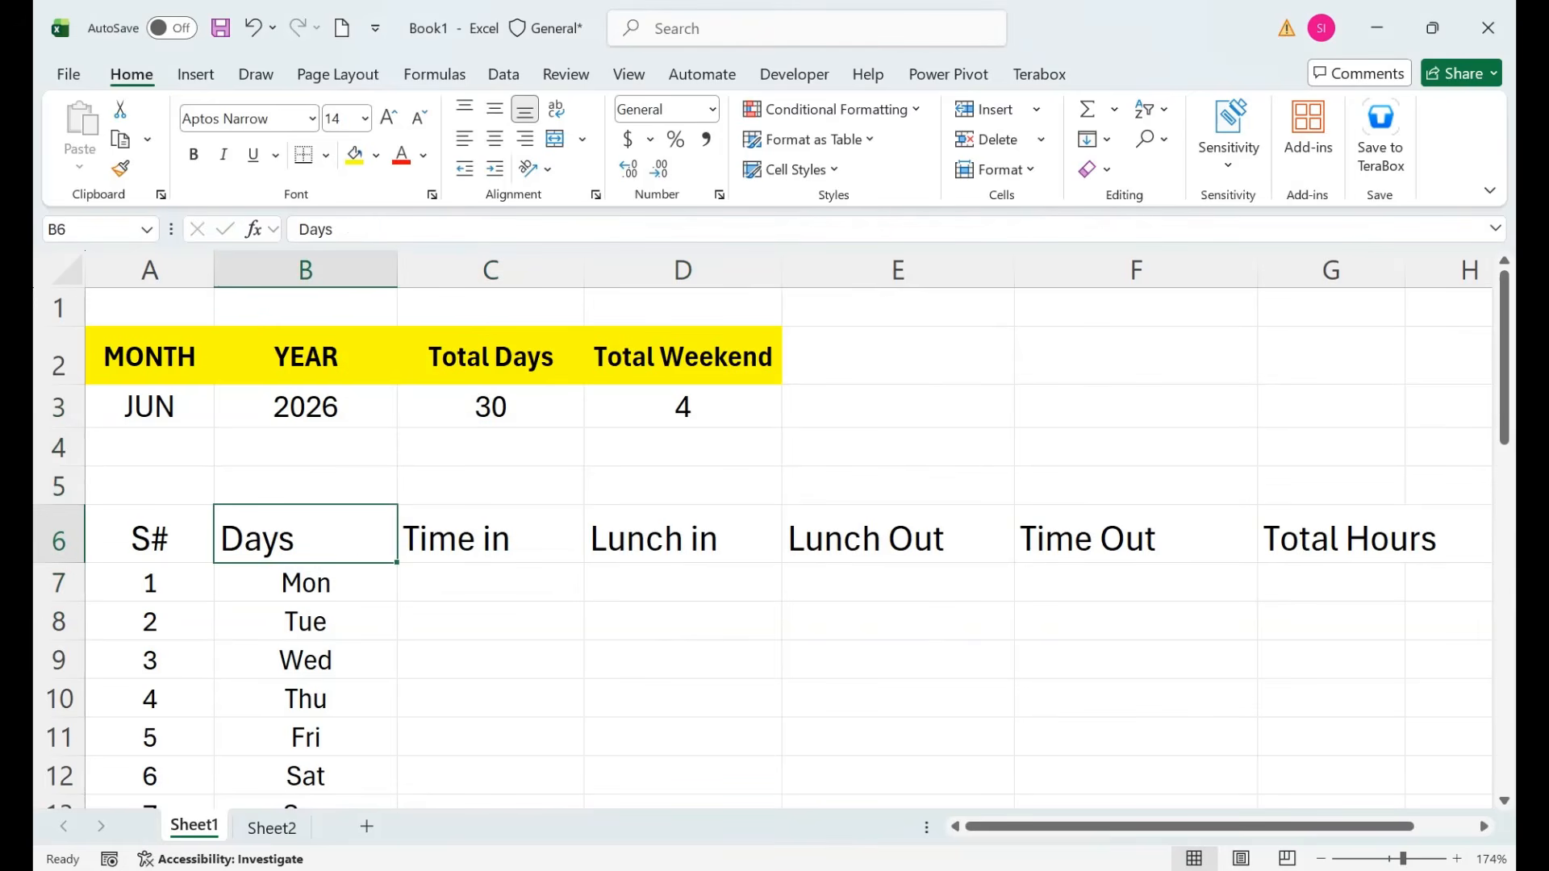
click(683, 407)
mouse_move(1505, 336)
mouse_down()
mouse_move(1505, 674)
mouse_move(1505, 337)
mouse_up()
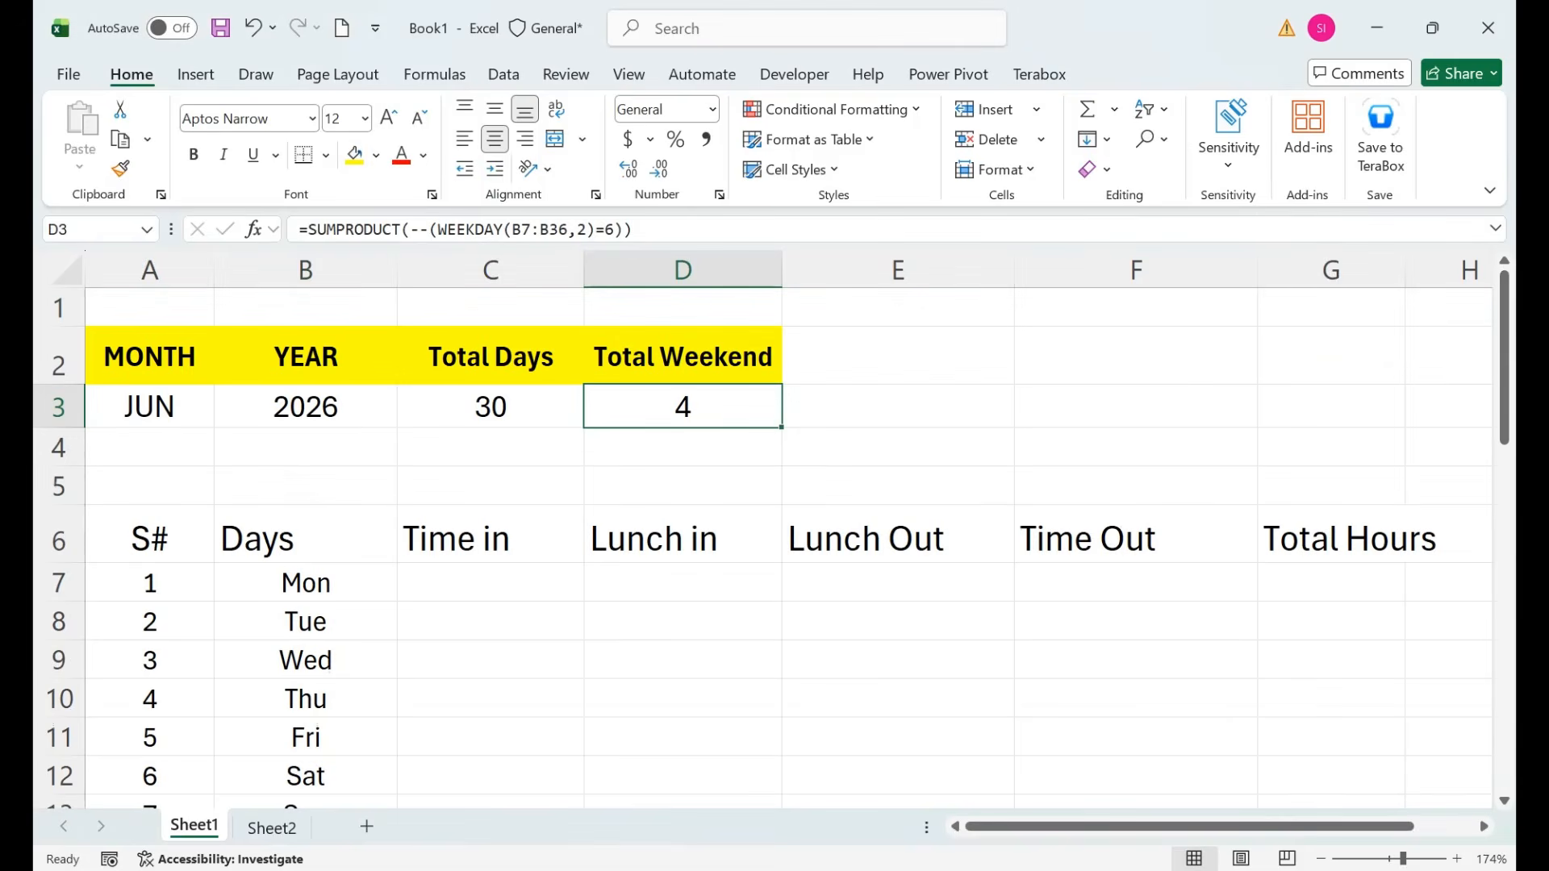
double_click(704, 407)
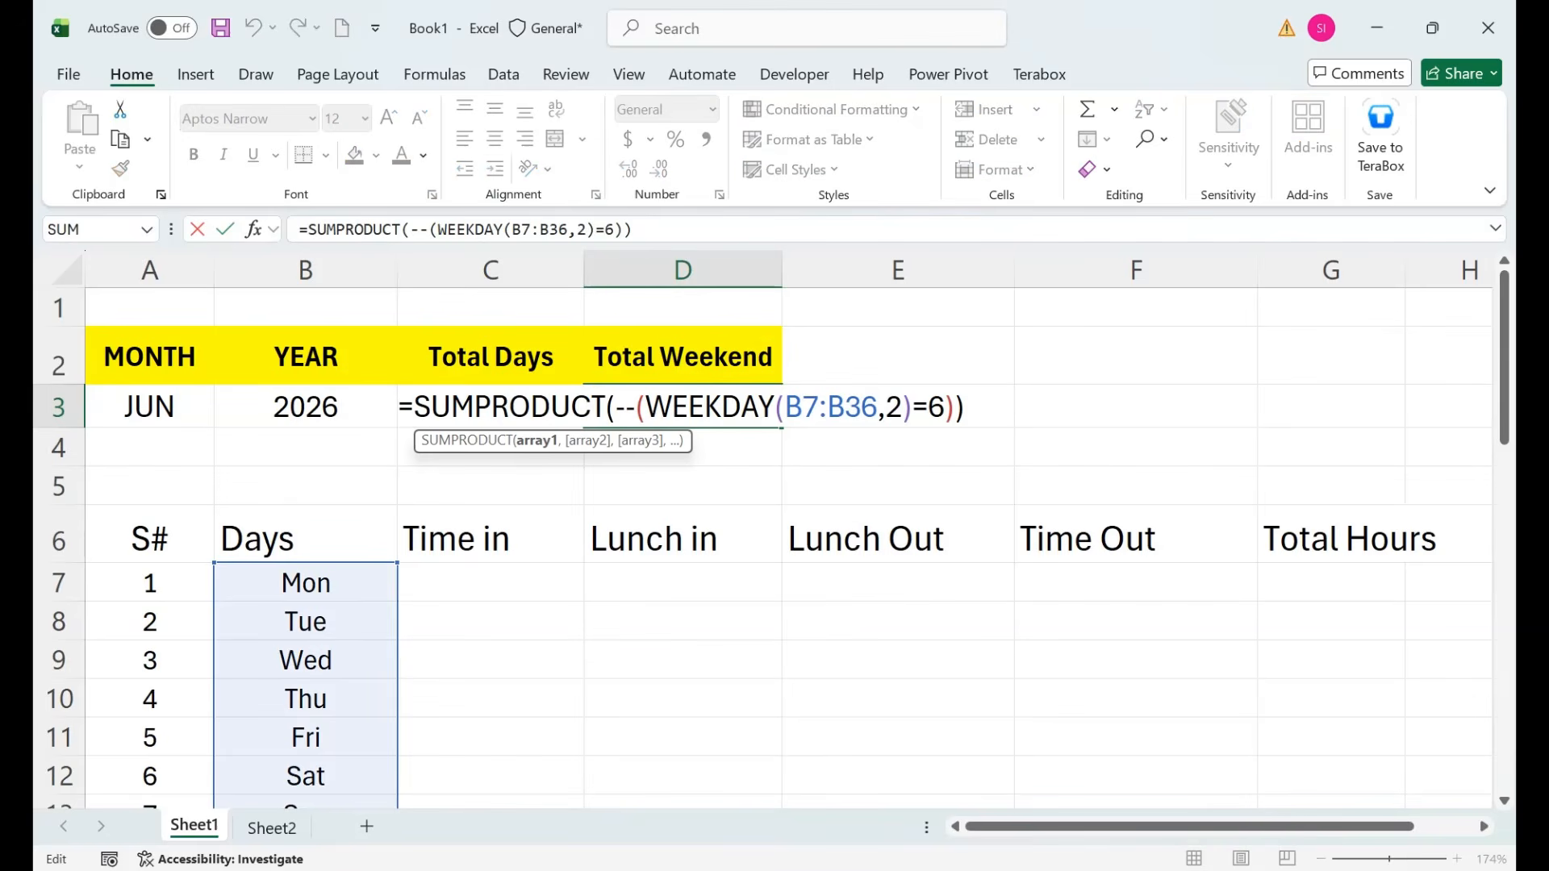
double_click(935, 407)
text(7)
key(Return)
Change the test to >5 so Total Weekend shows 8, then select D2:D3.
double_click(673, 406)
drag(945, 406, 914, 407)
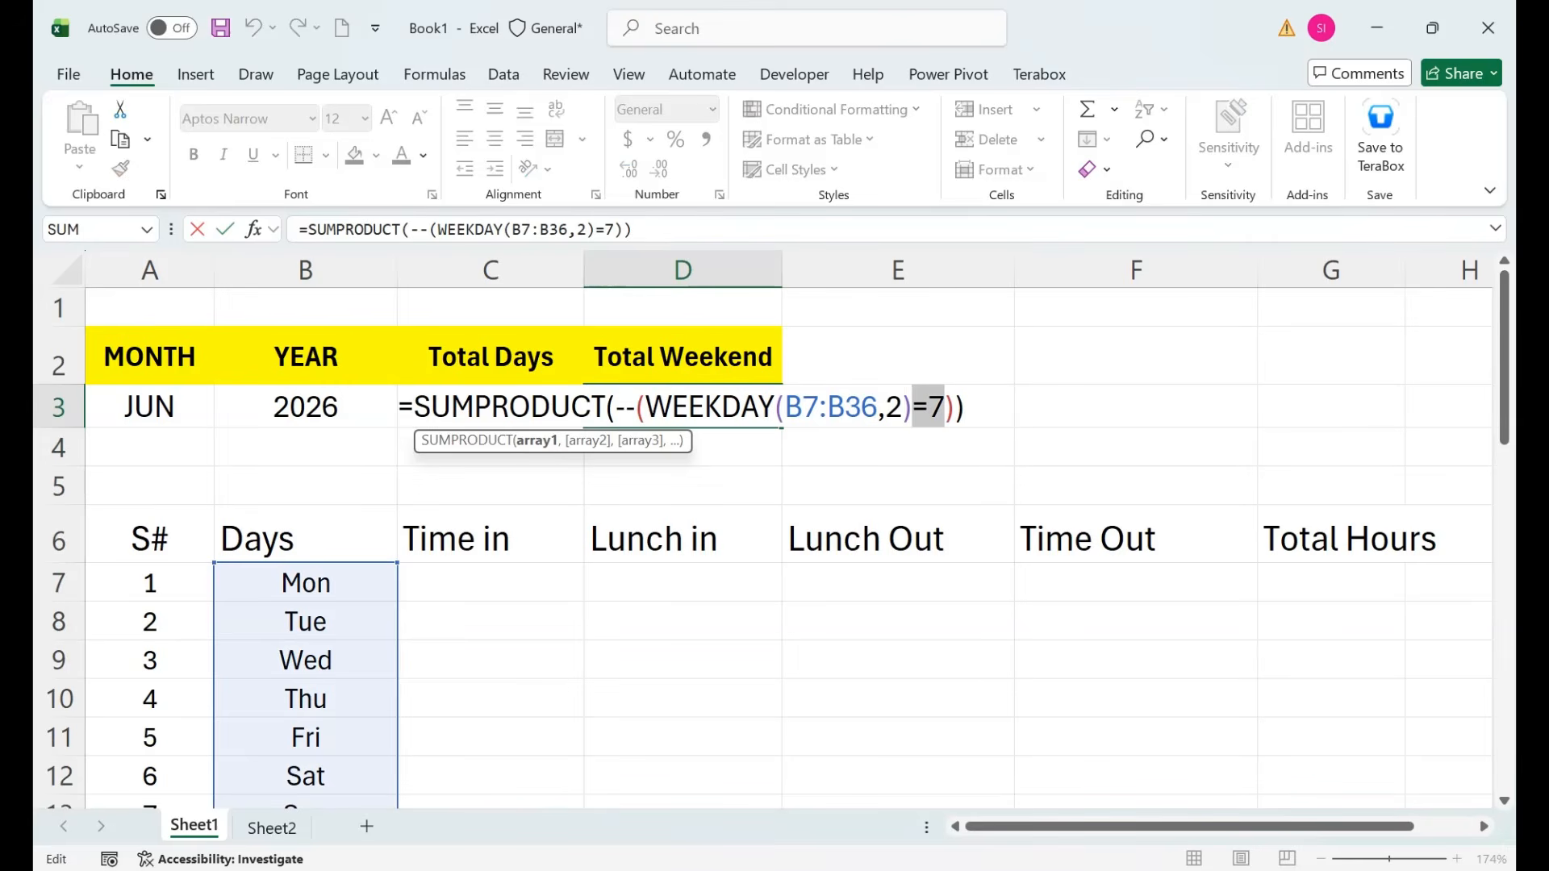
text(>)
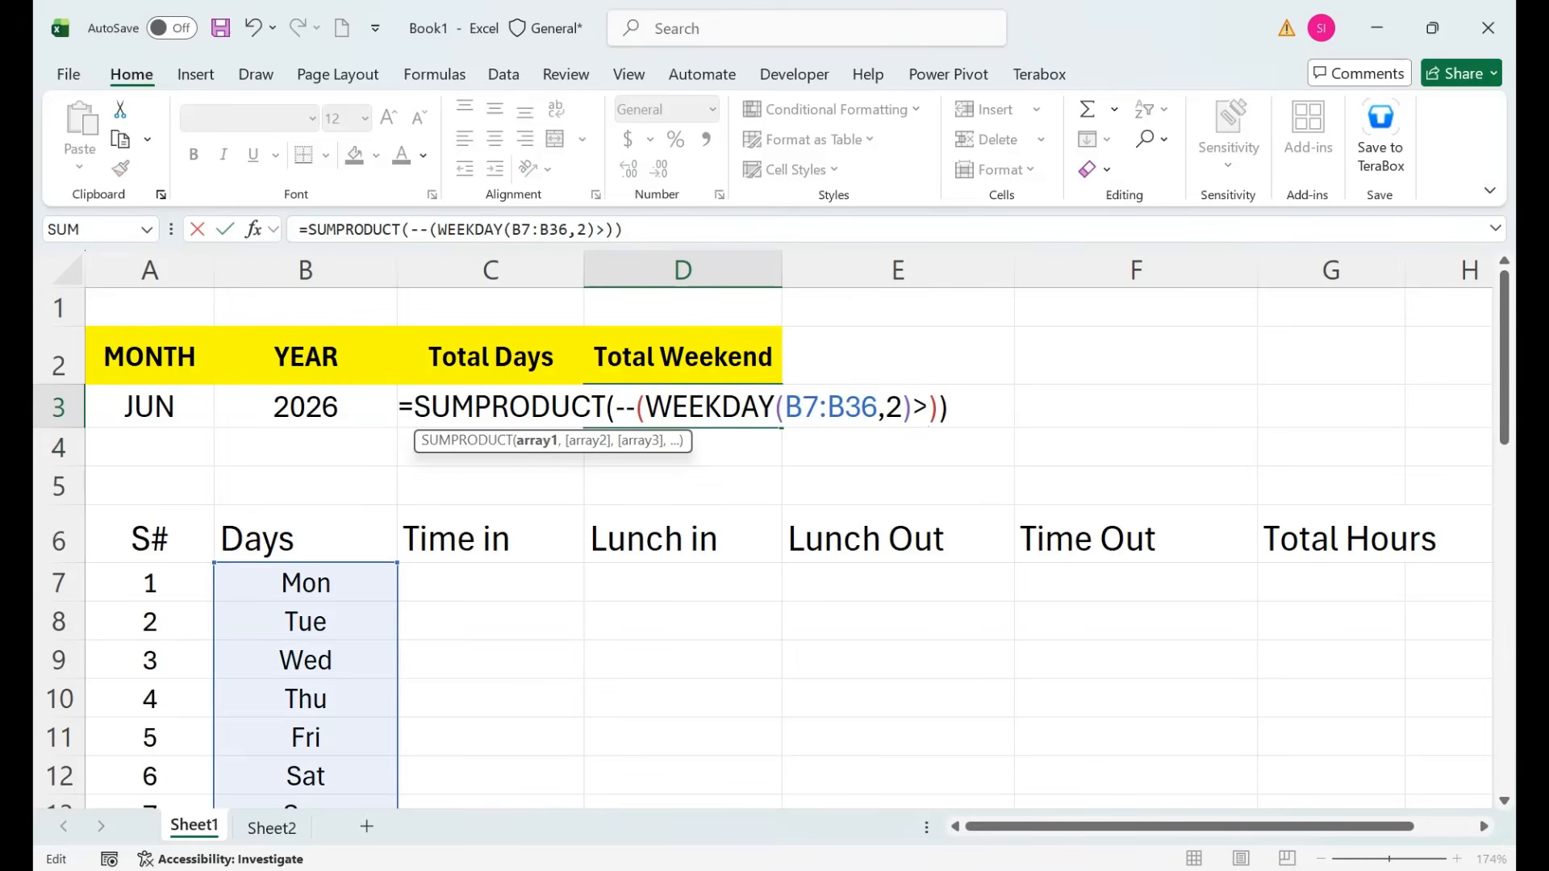
text(5)
key(Return)
key(Up)
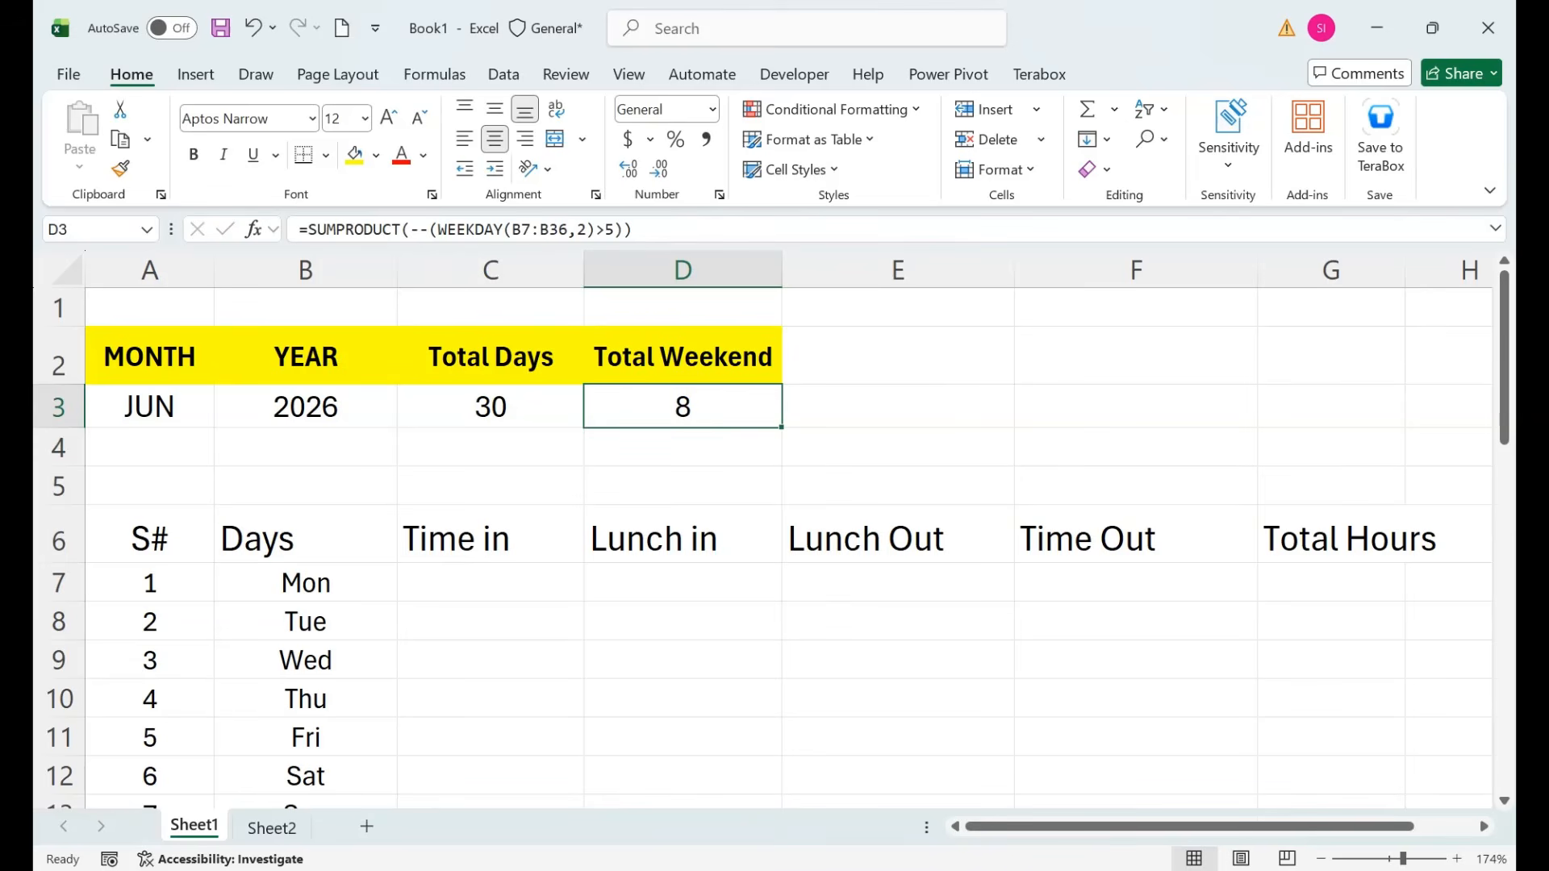
key(Up)
key(shift+Down)
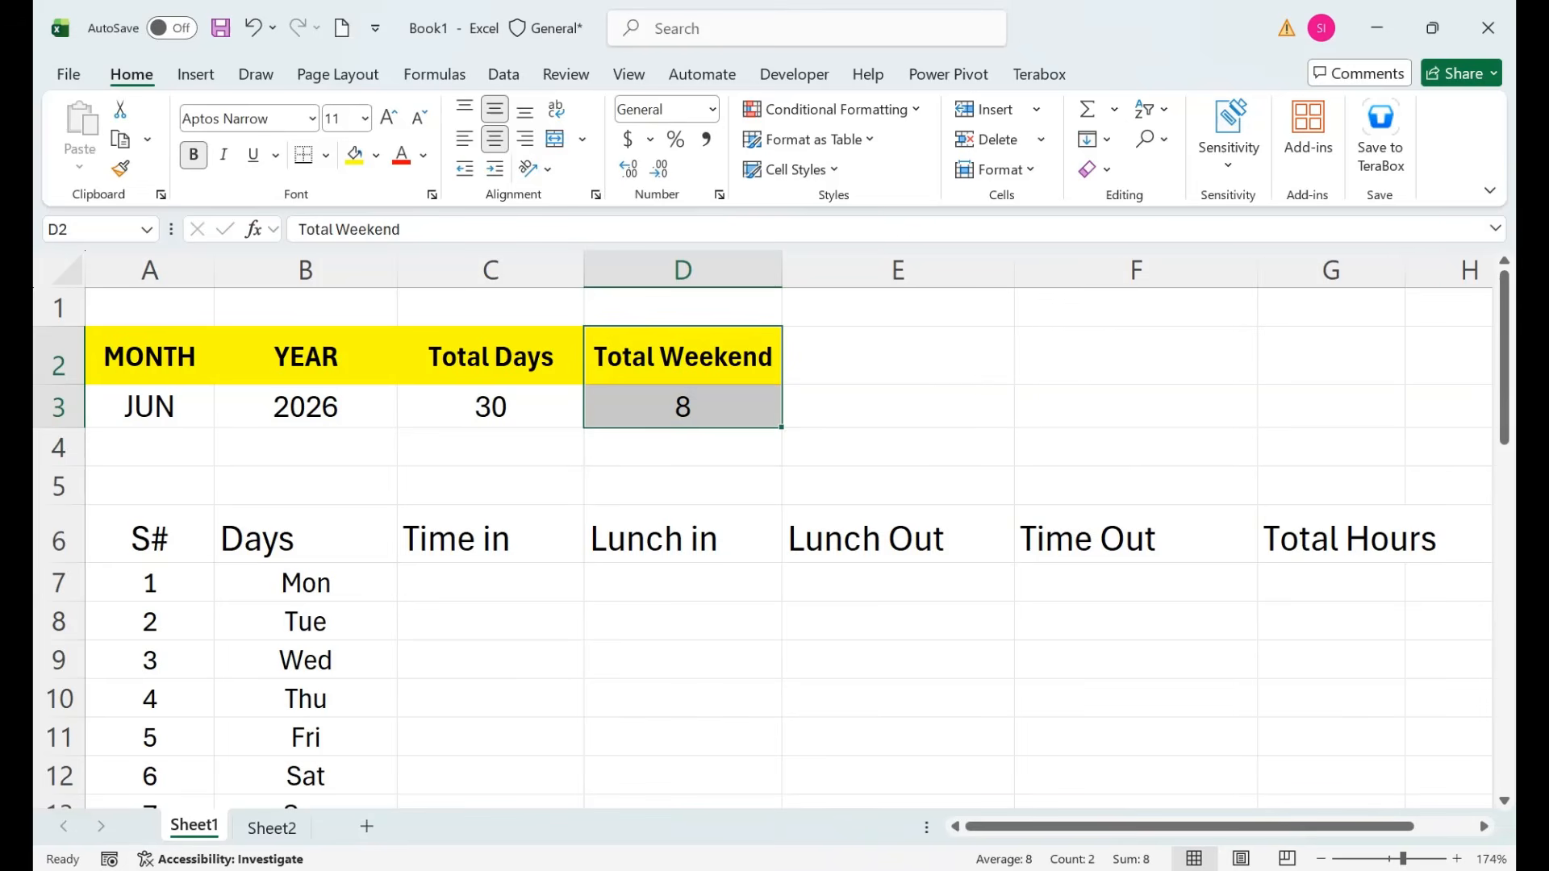
AutoFit the Total Hours column G to its header.
drag(490, 583, 1136, 583)
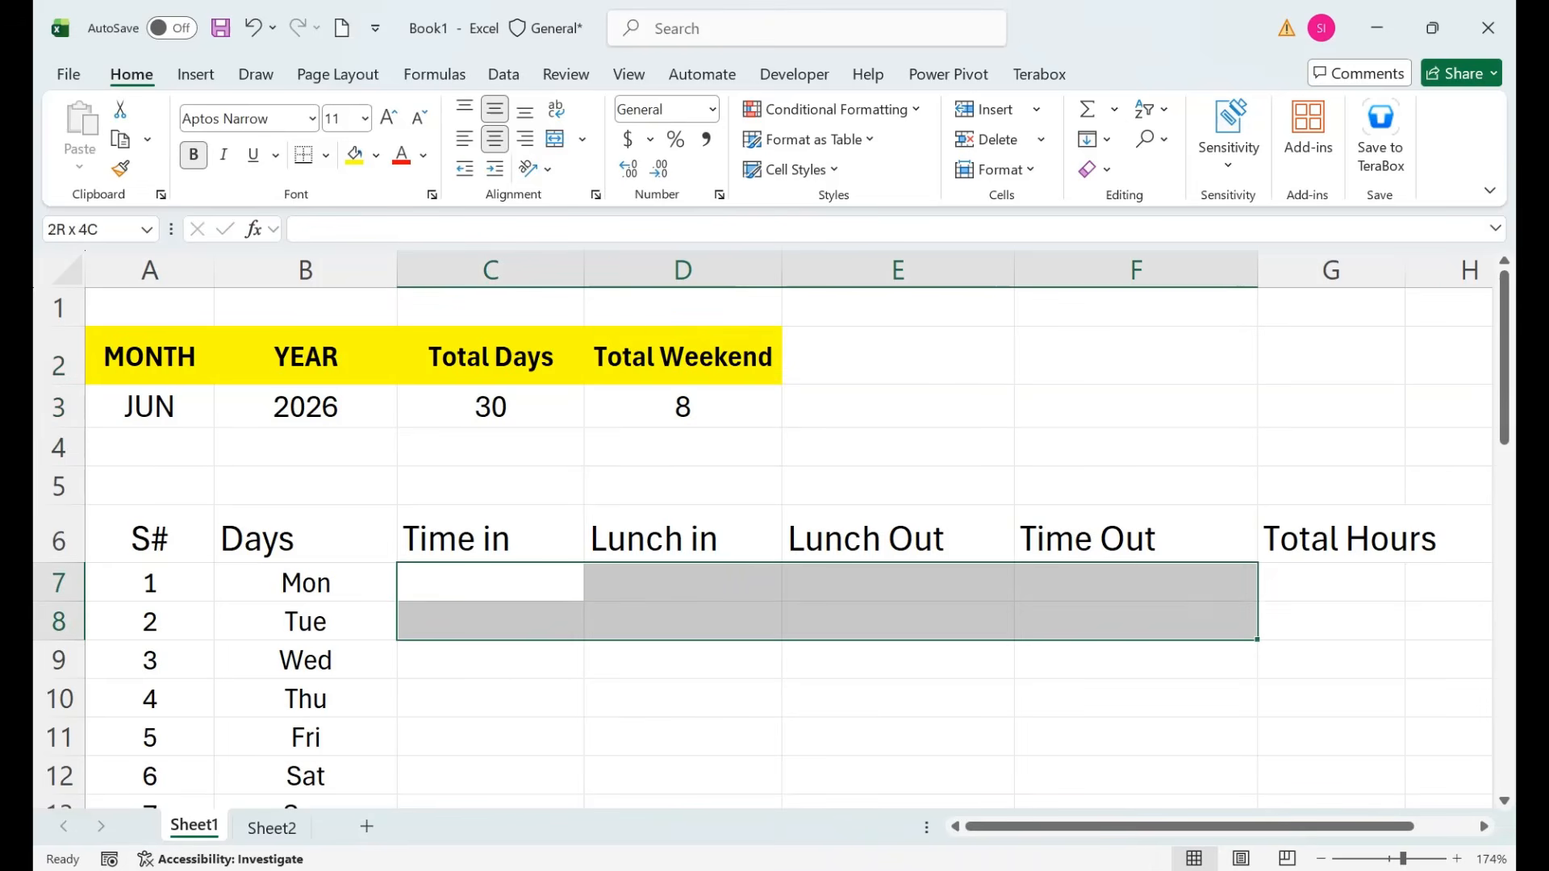
click(1470, 270)
double_click(1405, 270)
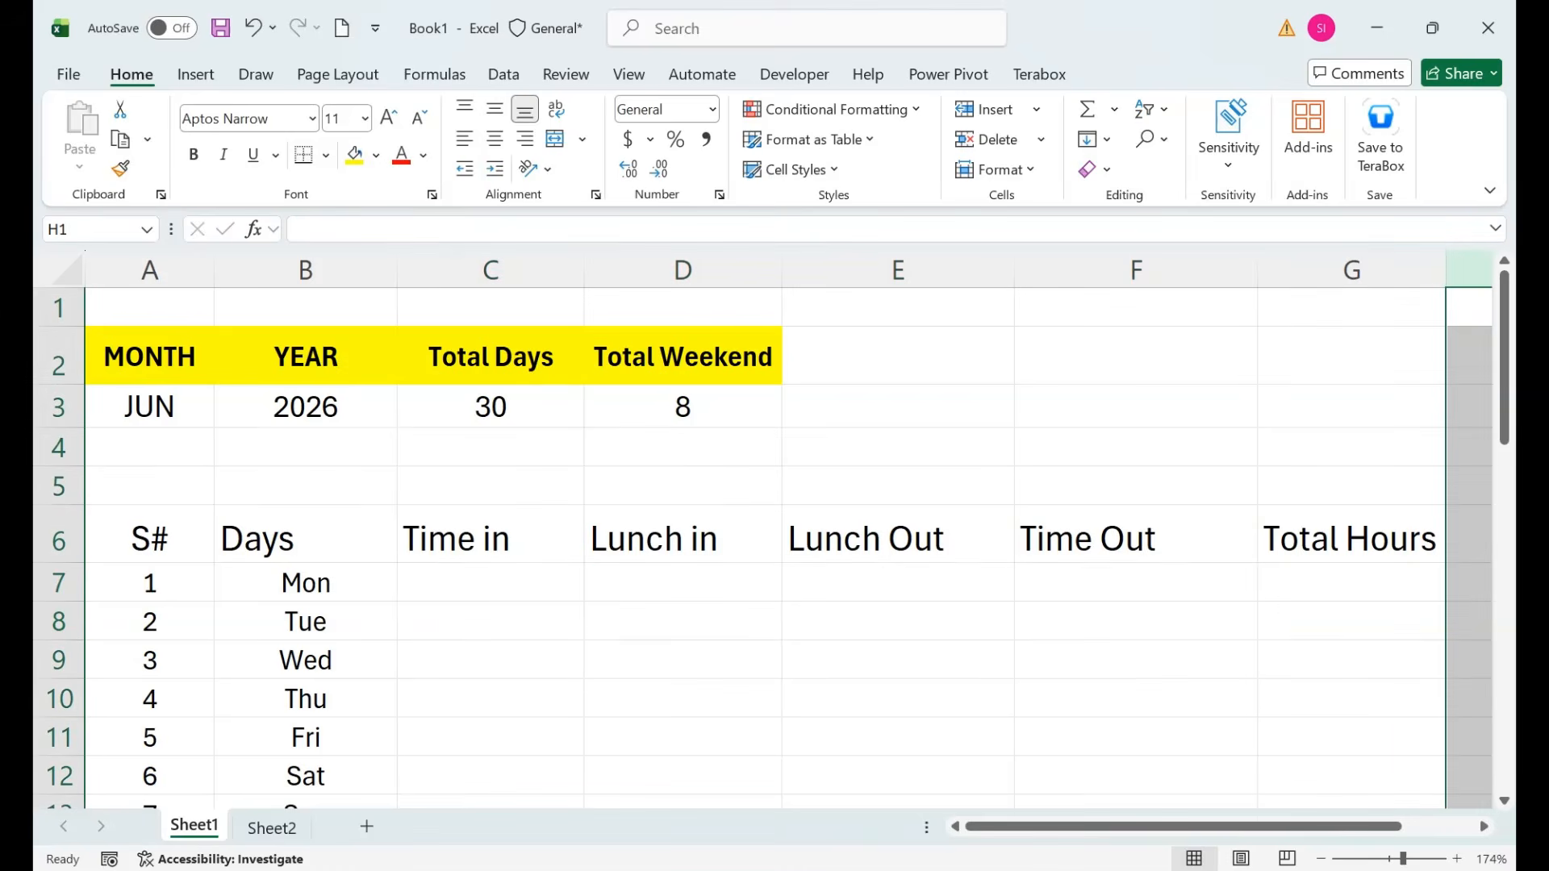
click(491, 583)
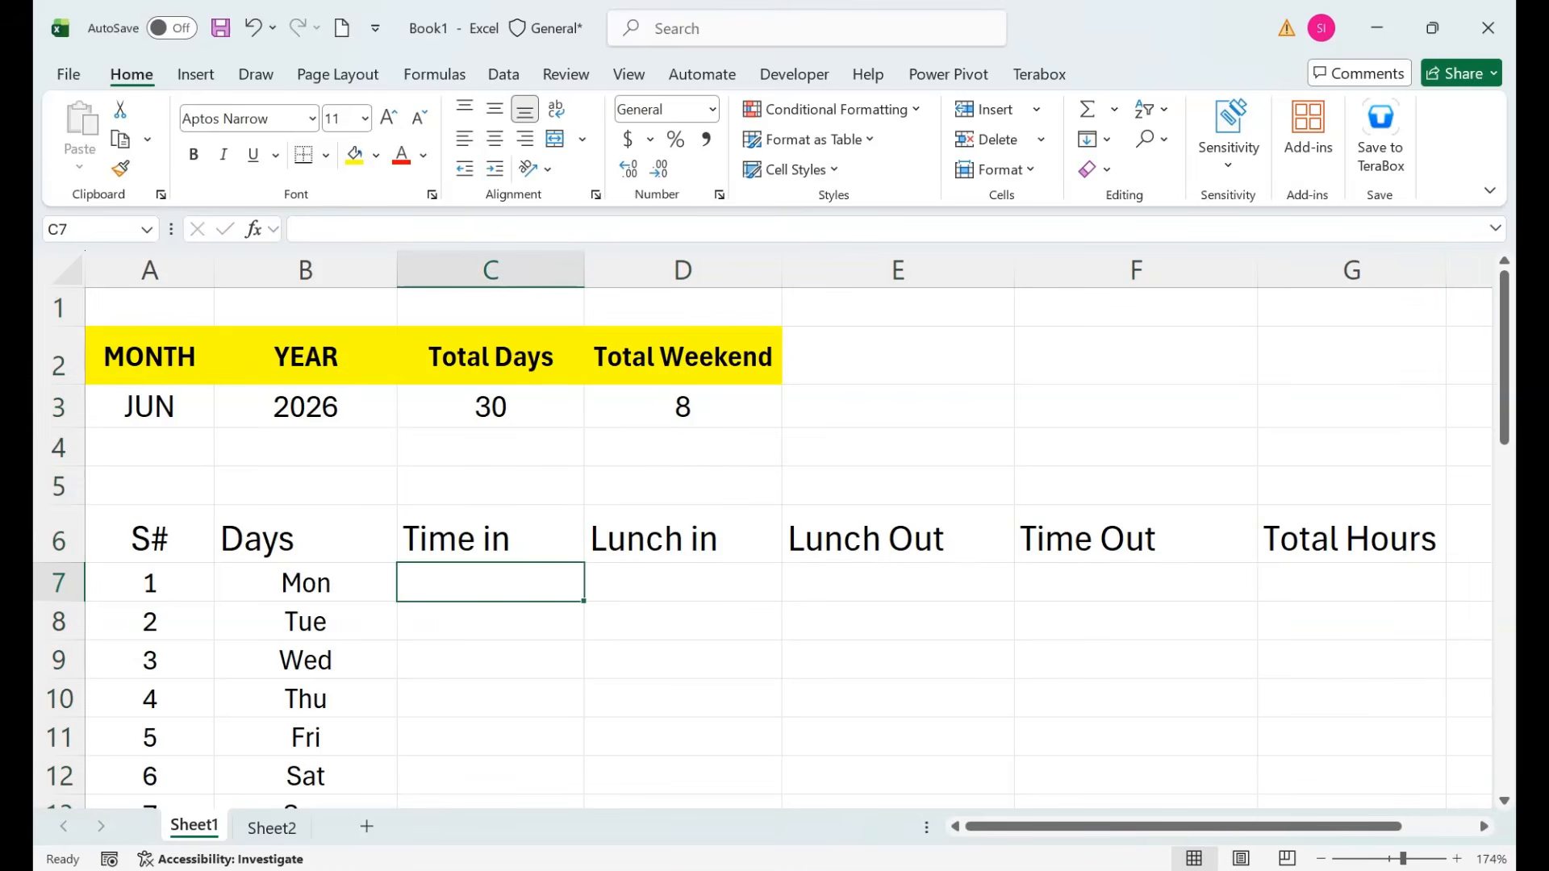
click(1136, 447)
key(Down)
key(Down)
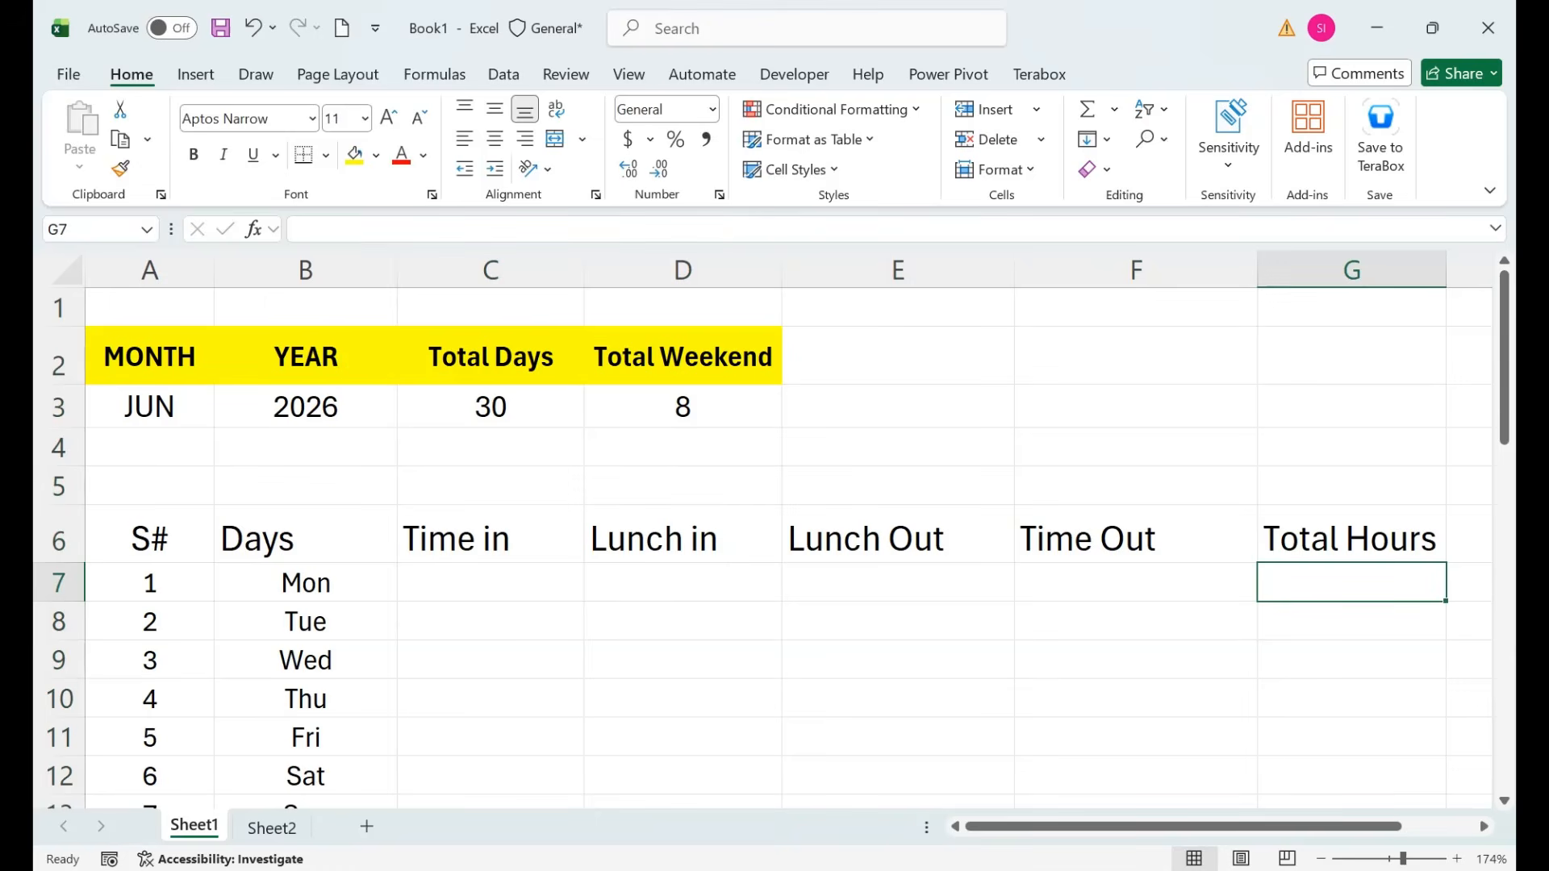
Enter =(F7-C7)-(E7-D7) in G7 to compute Monday's hours minus lunch.
text(=()
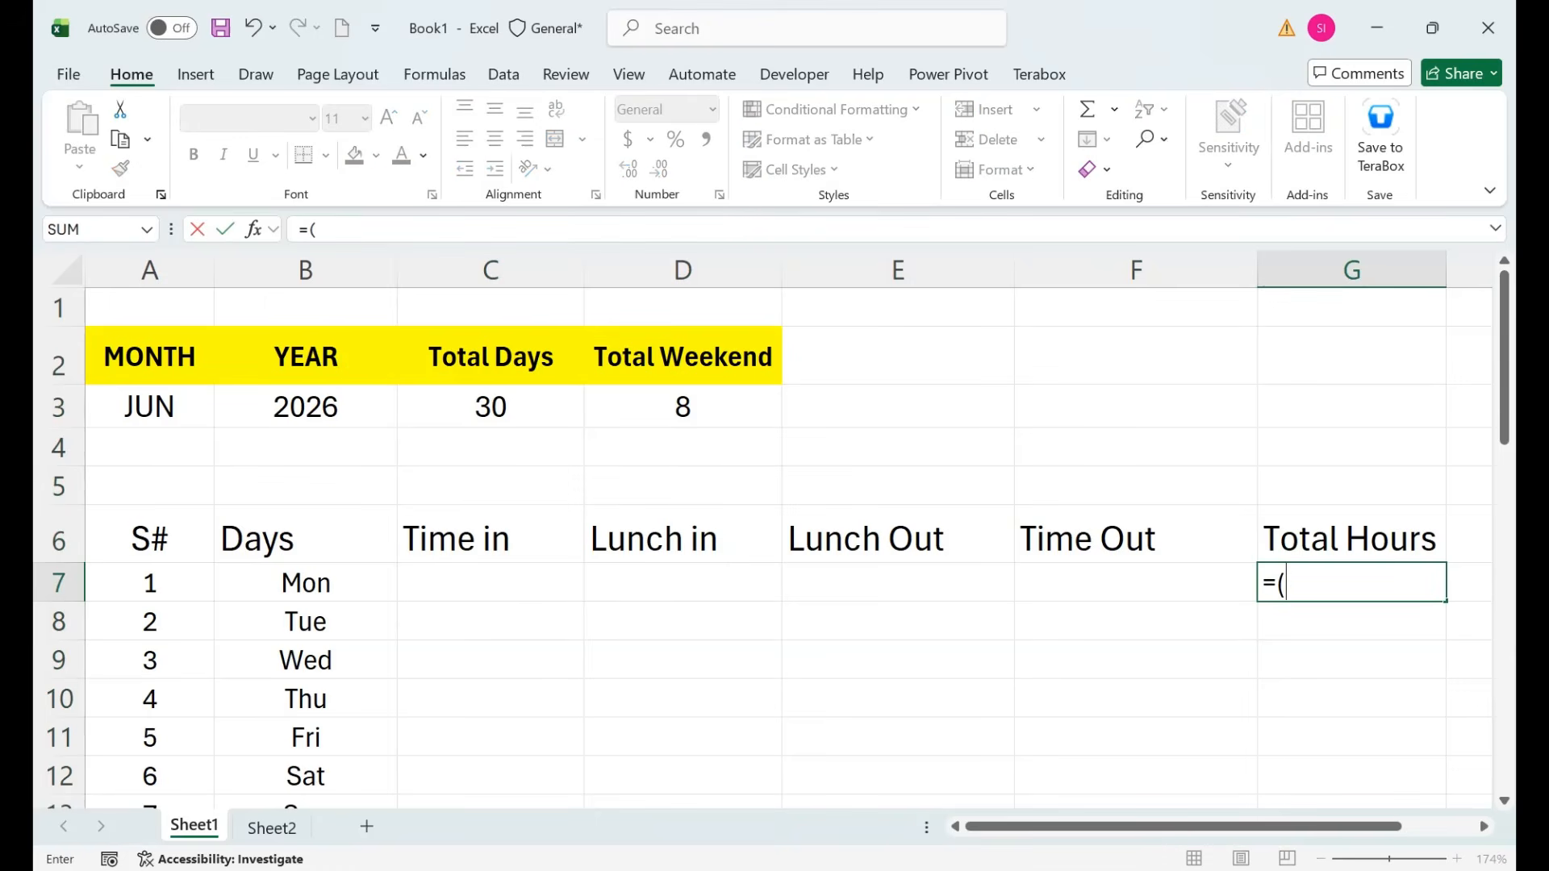
key(Left)
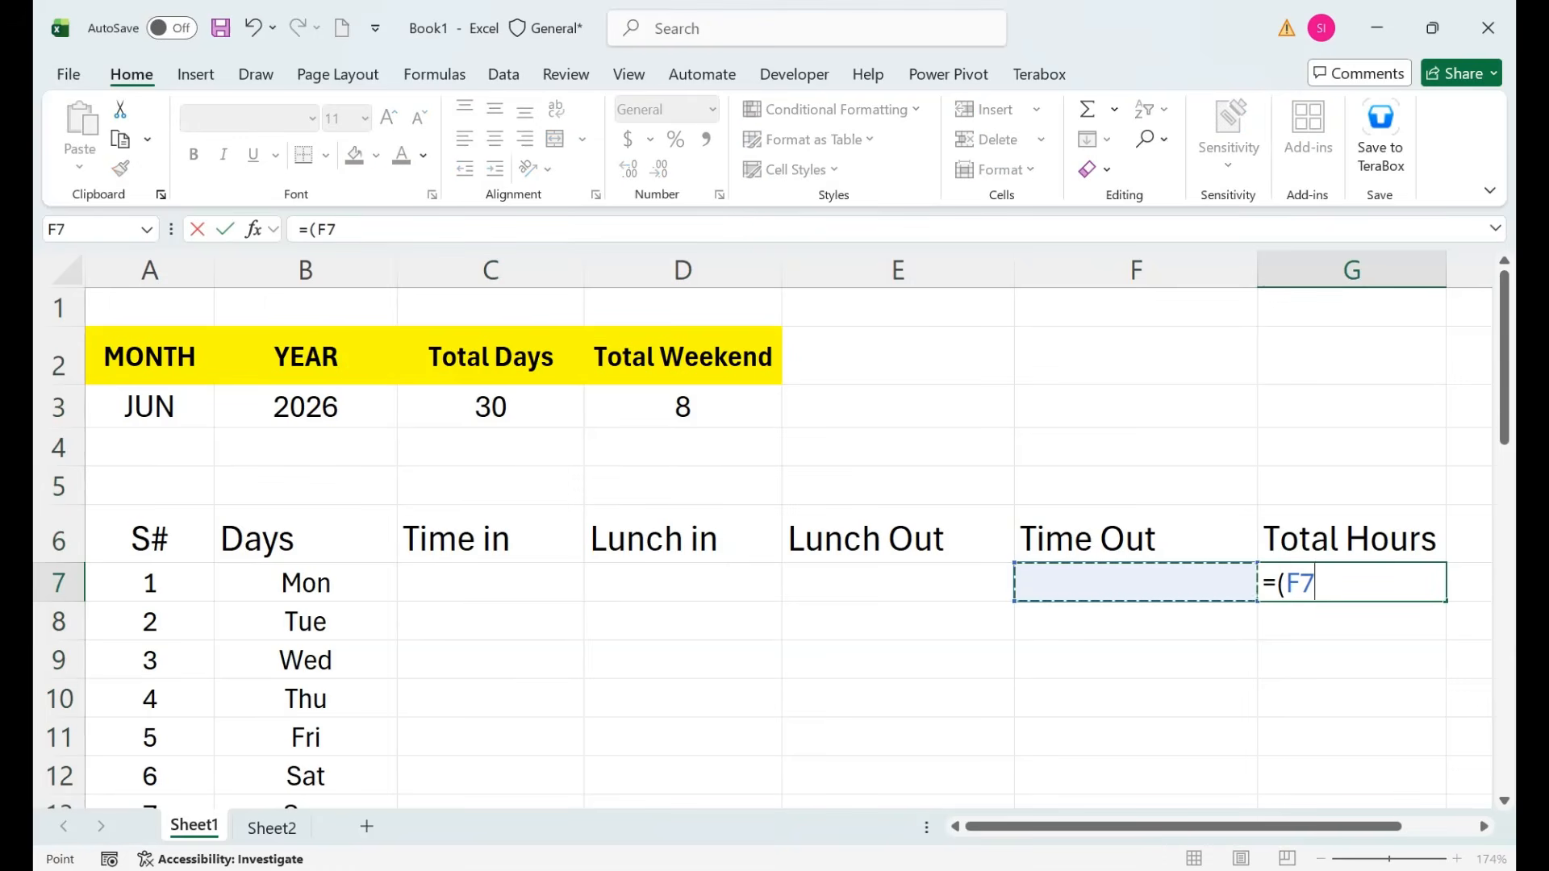
text(-)
key(Left)
key(Left)
key(Left)
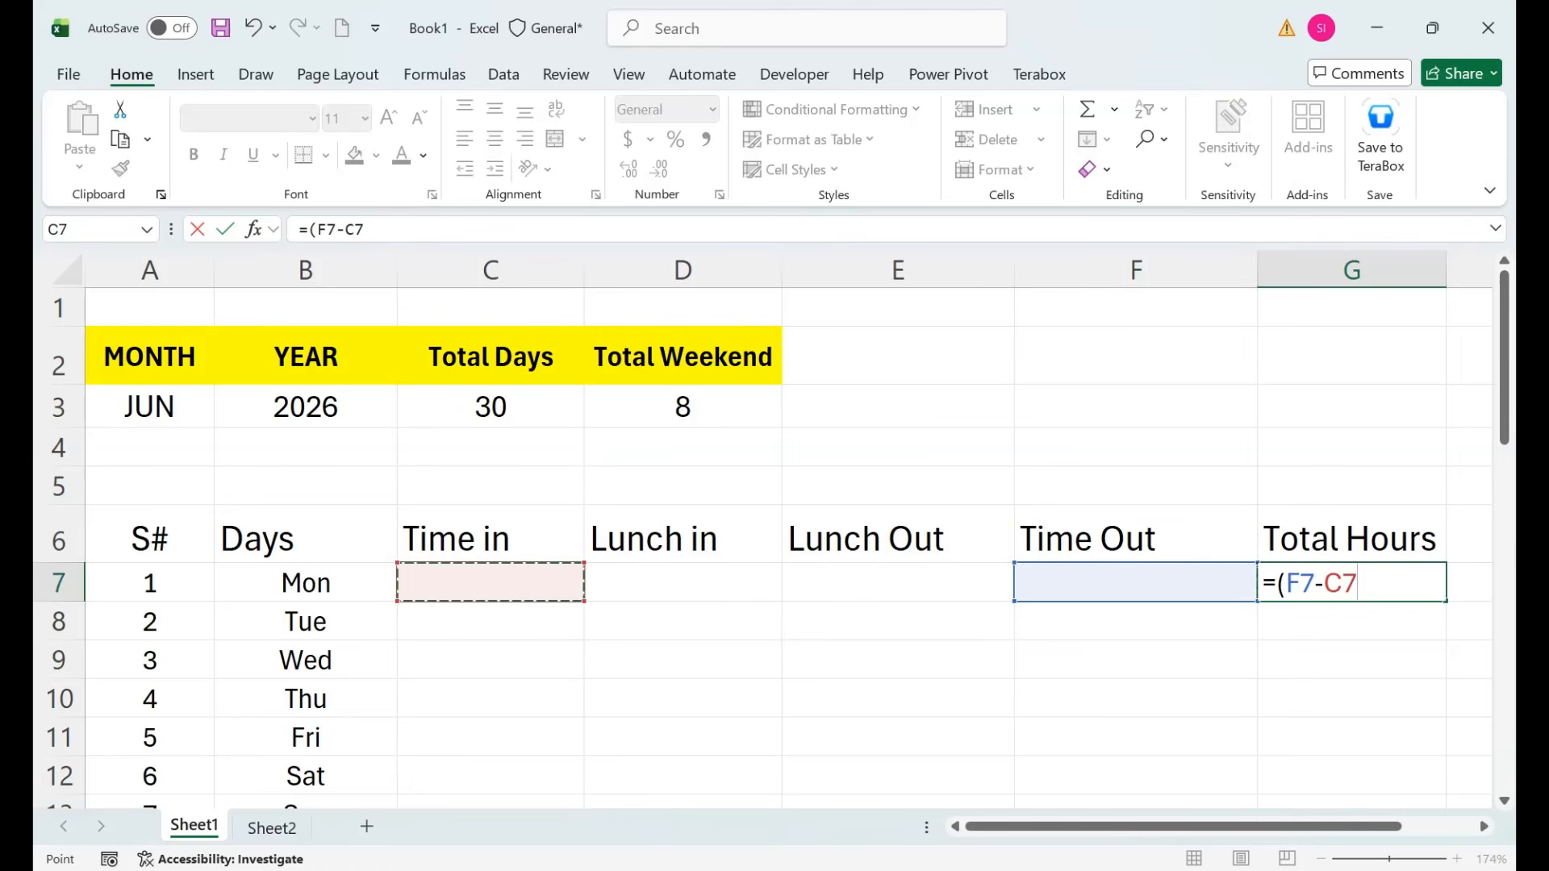
text()-)
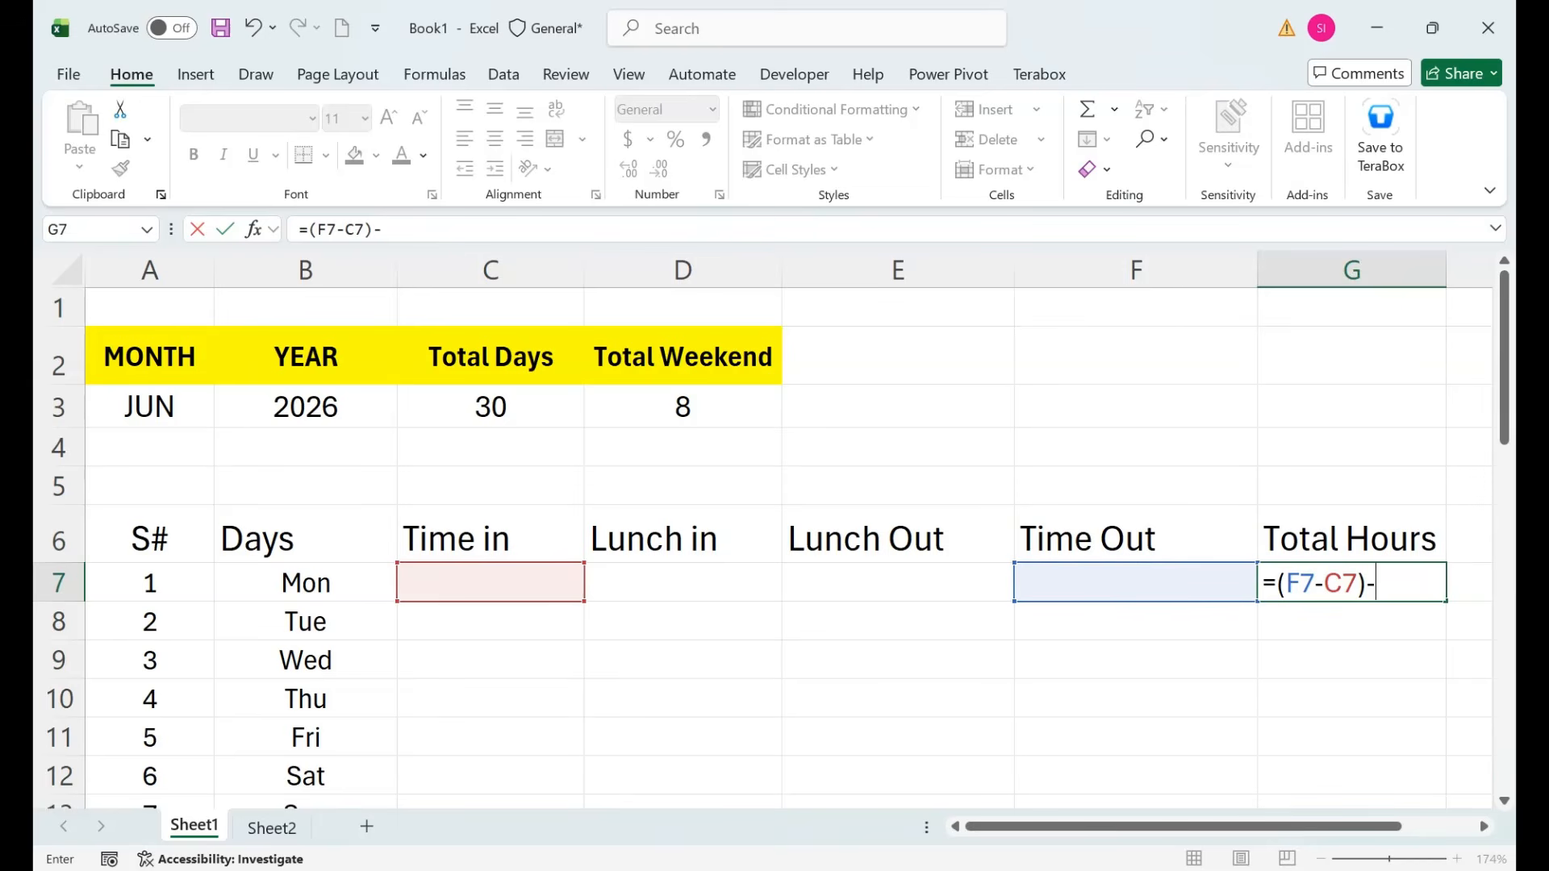
text(()
key(Left)
key(Left)
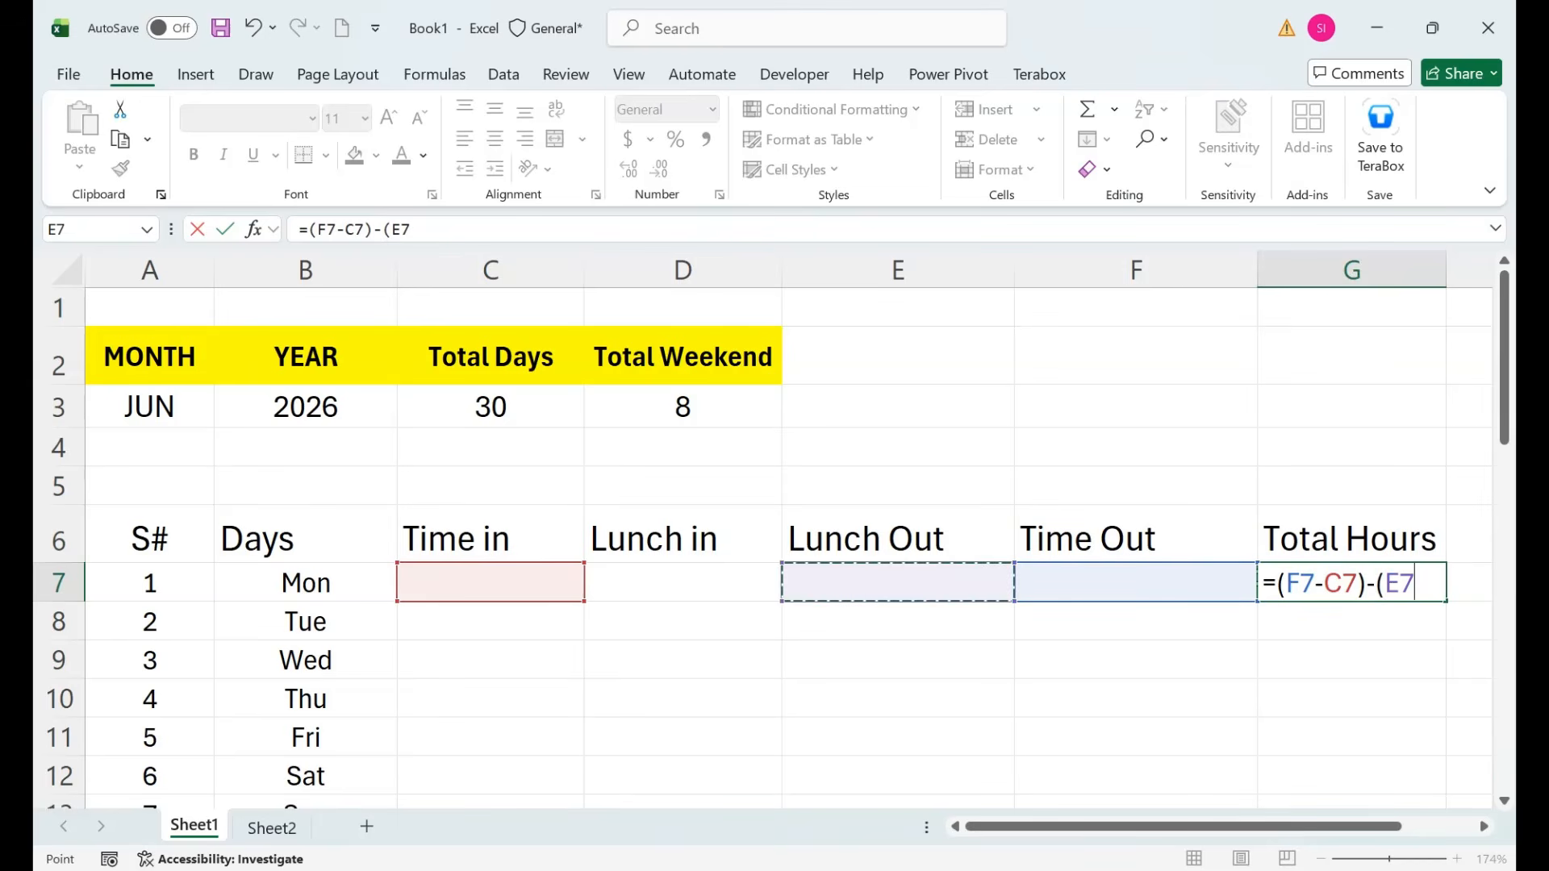
text(-)
key(Left)
key(Left)
key(Left)
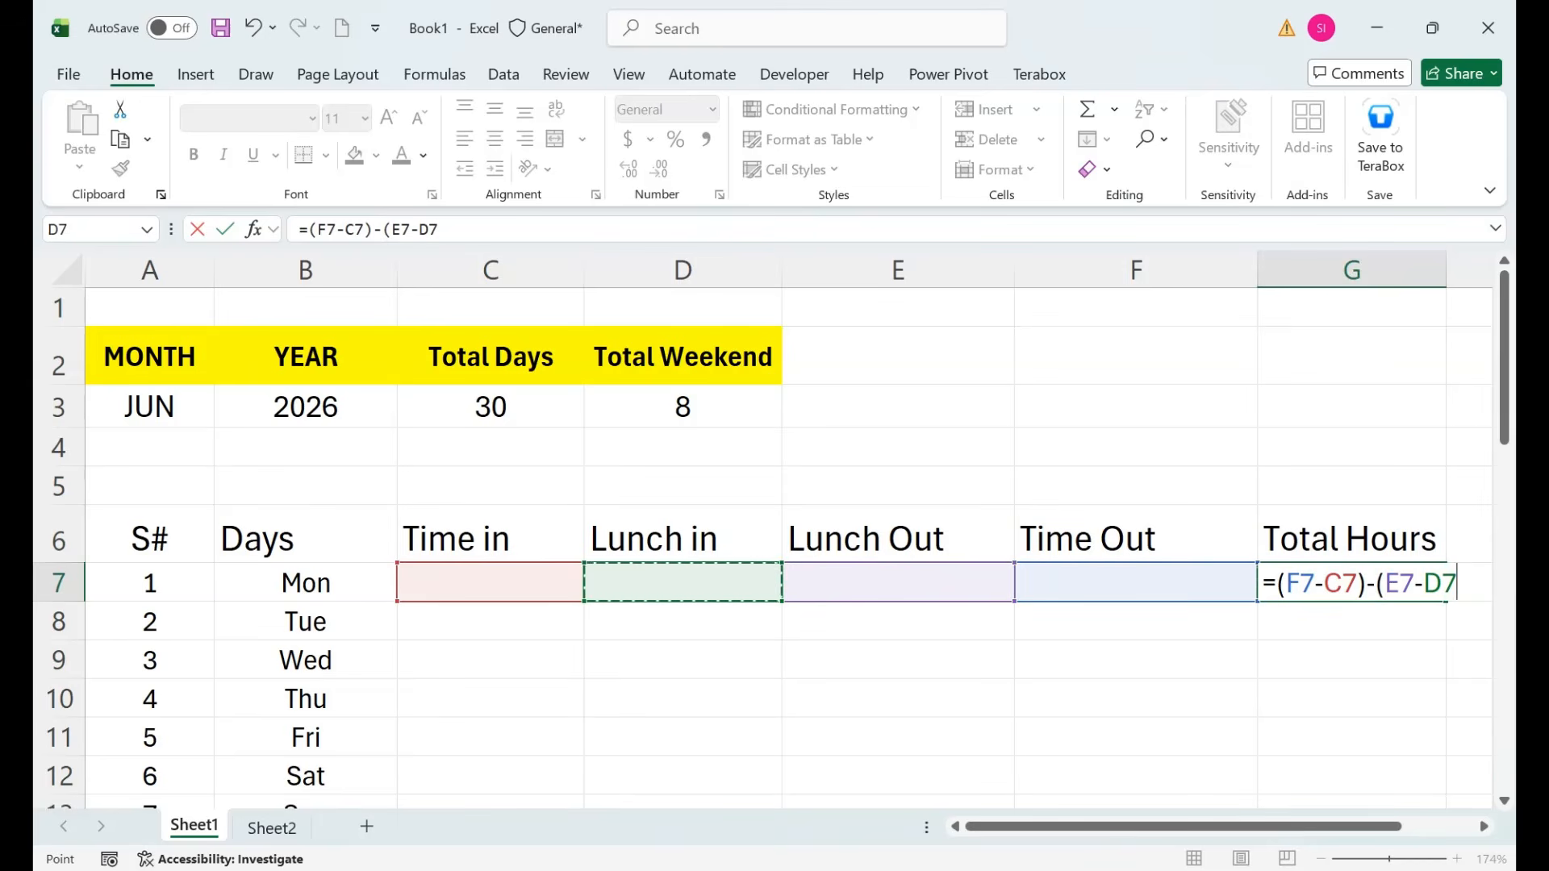
text())
key(Return)
key(Up)
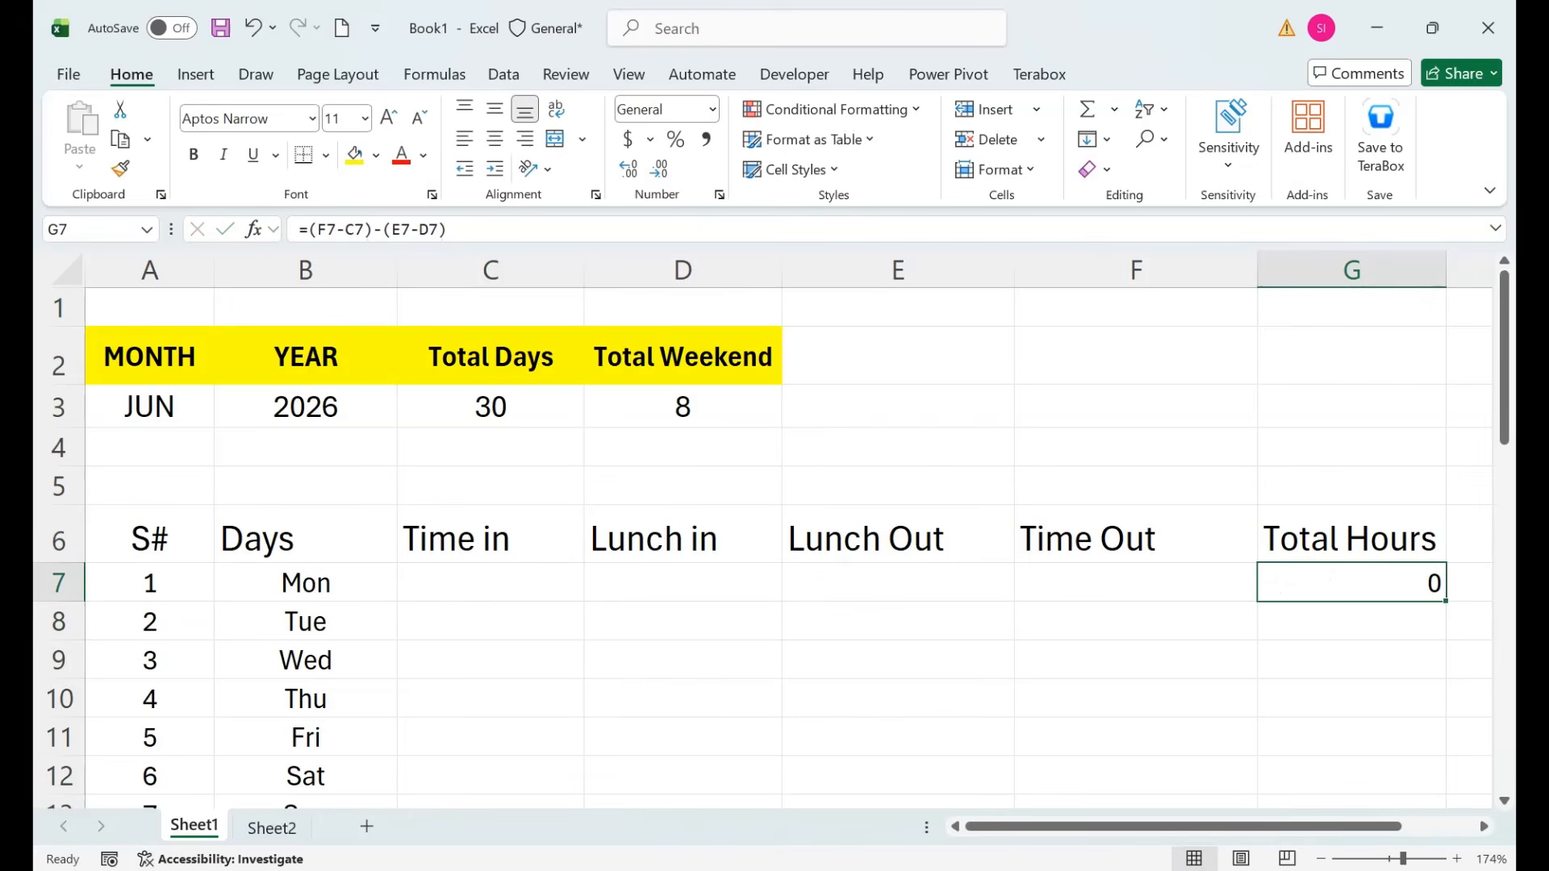
key(Left)
key(Left)
key(Left)
key(Left)
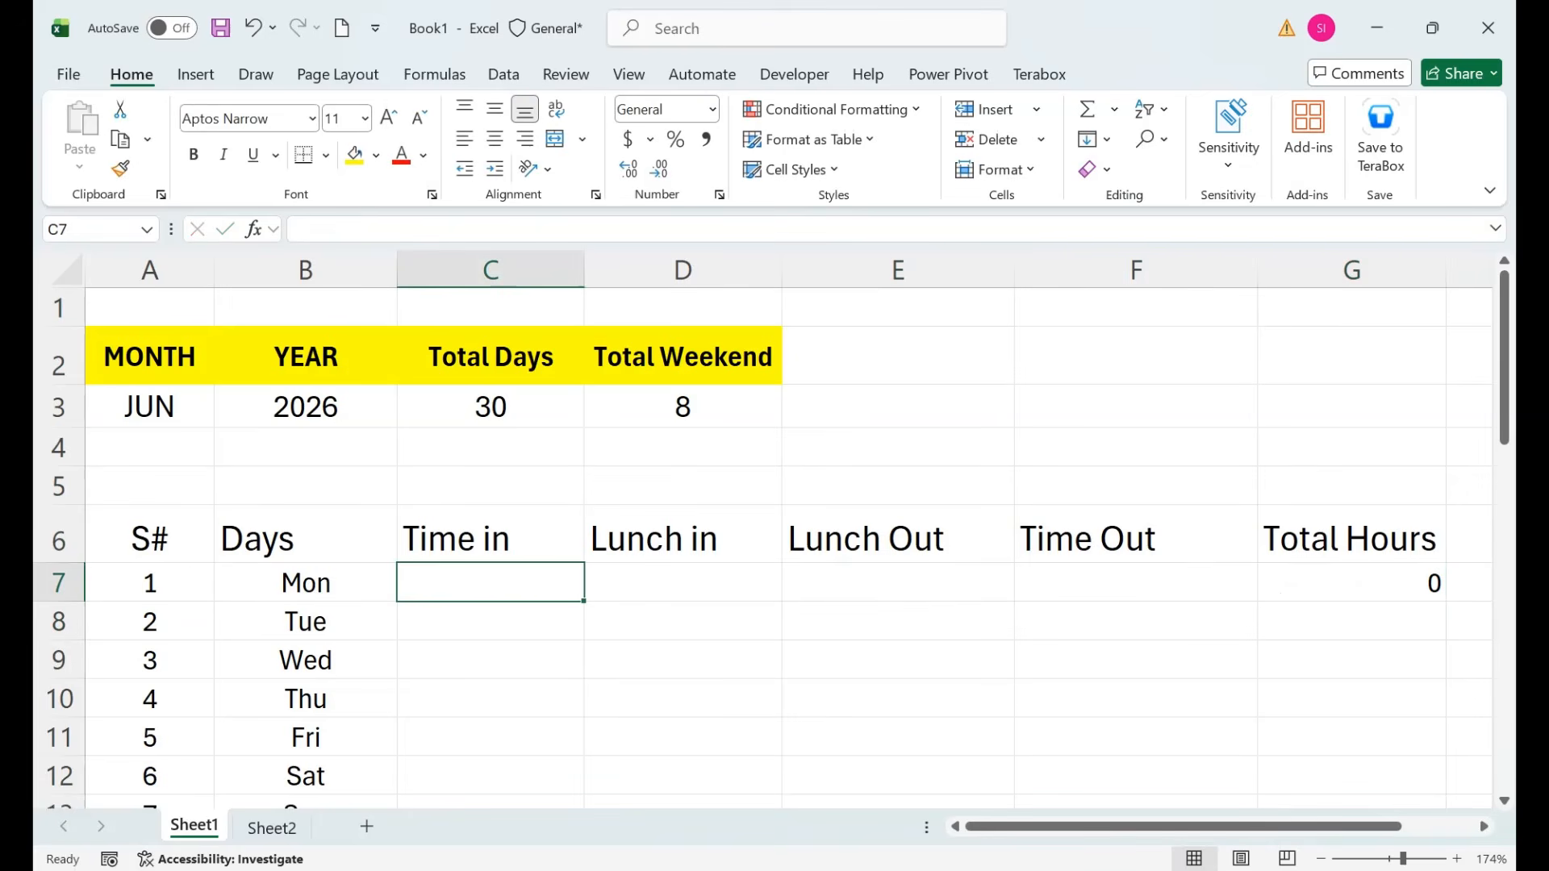
Enter Monday's times 09:00, 13:00, 14:00 and 17:00 in C7 through F7.
text(09)
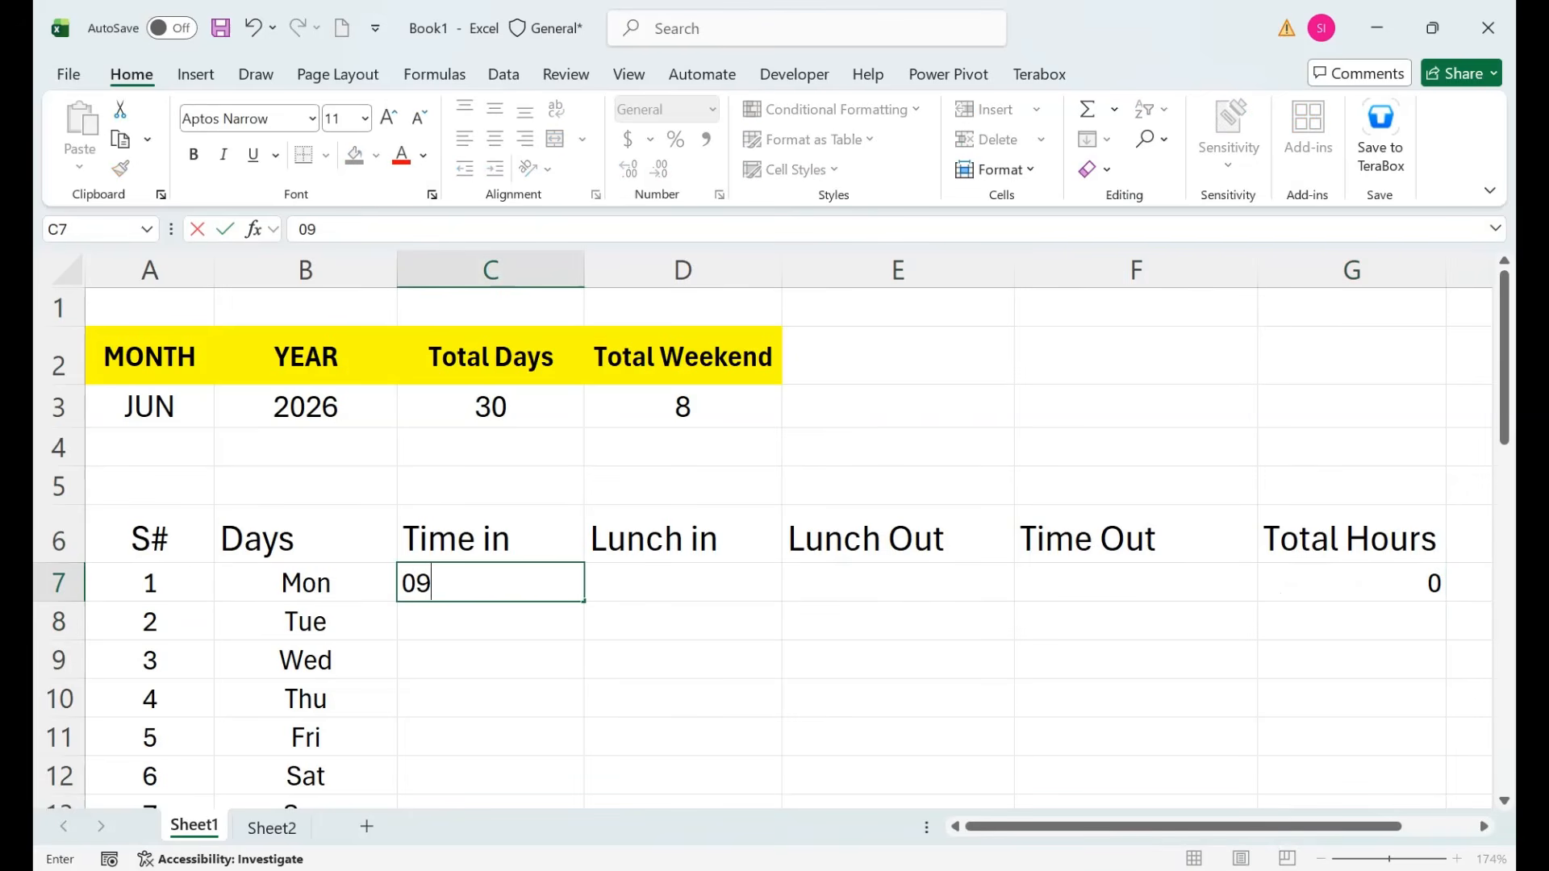
text(:00)
key(Tab)
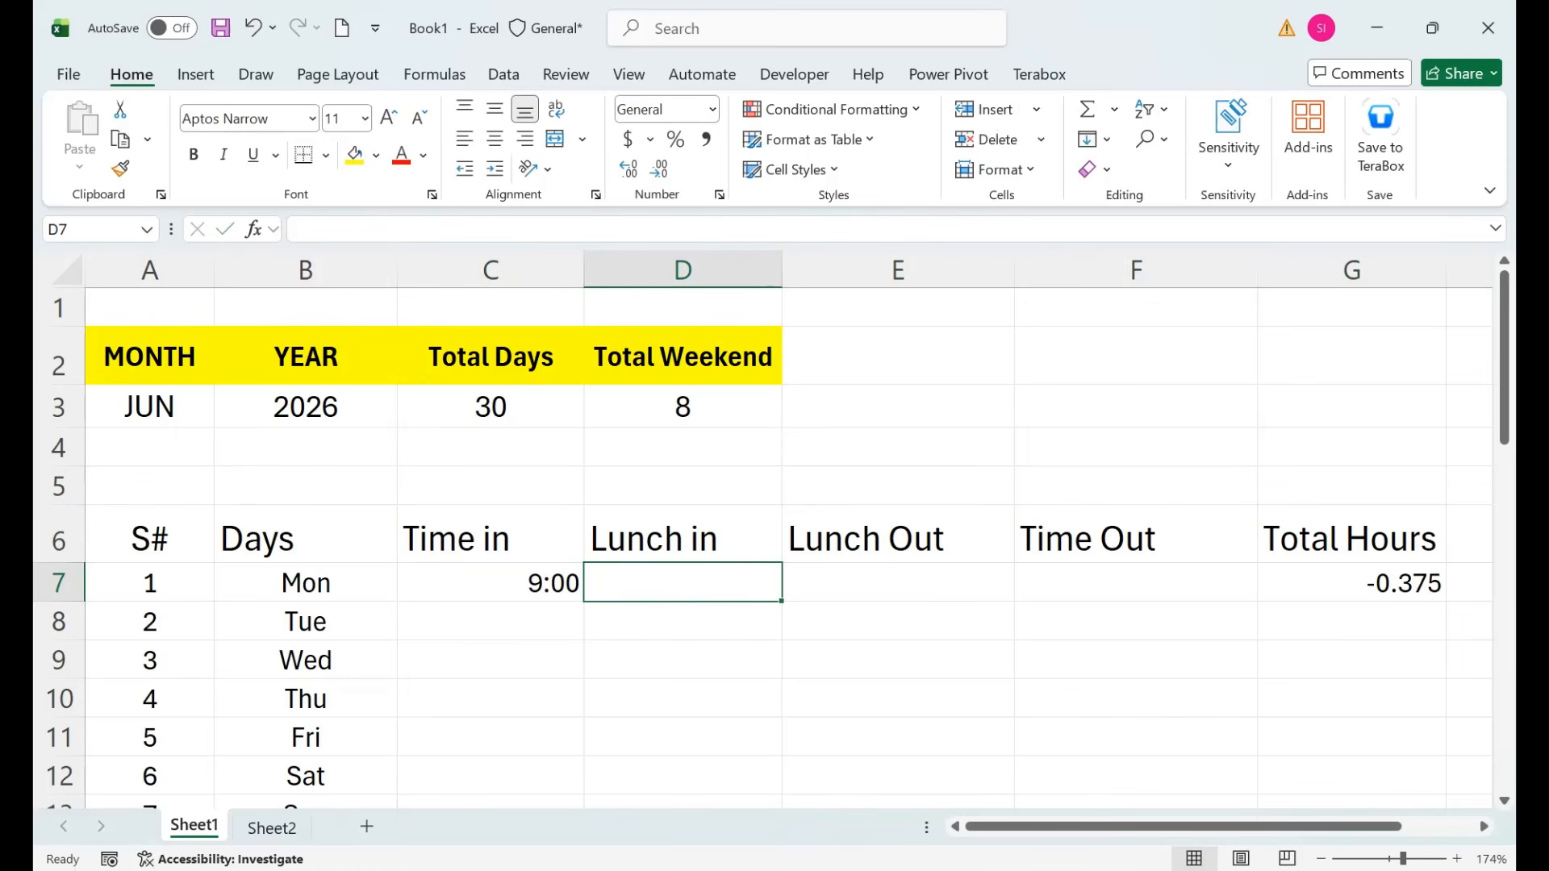
text(131)
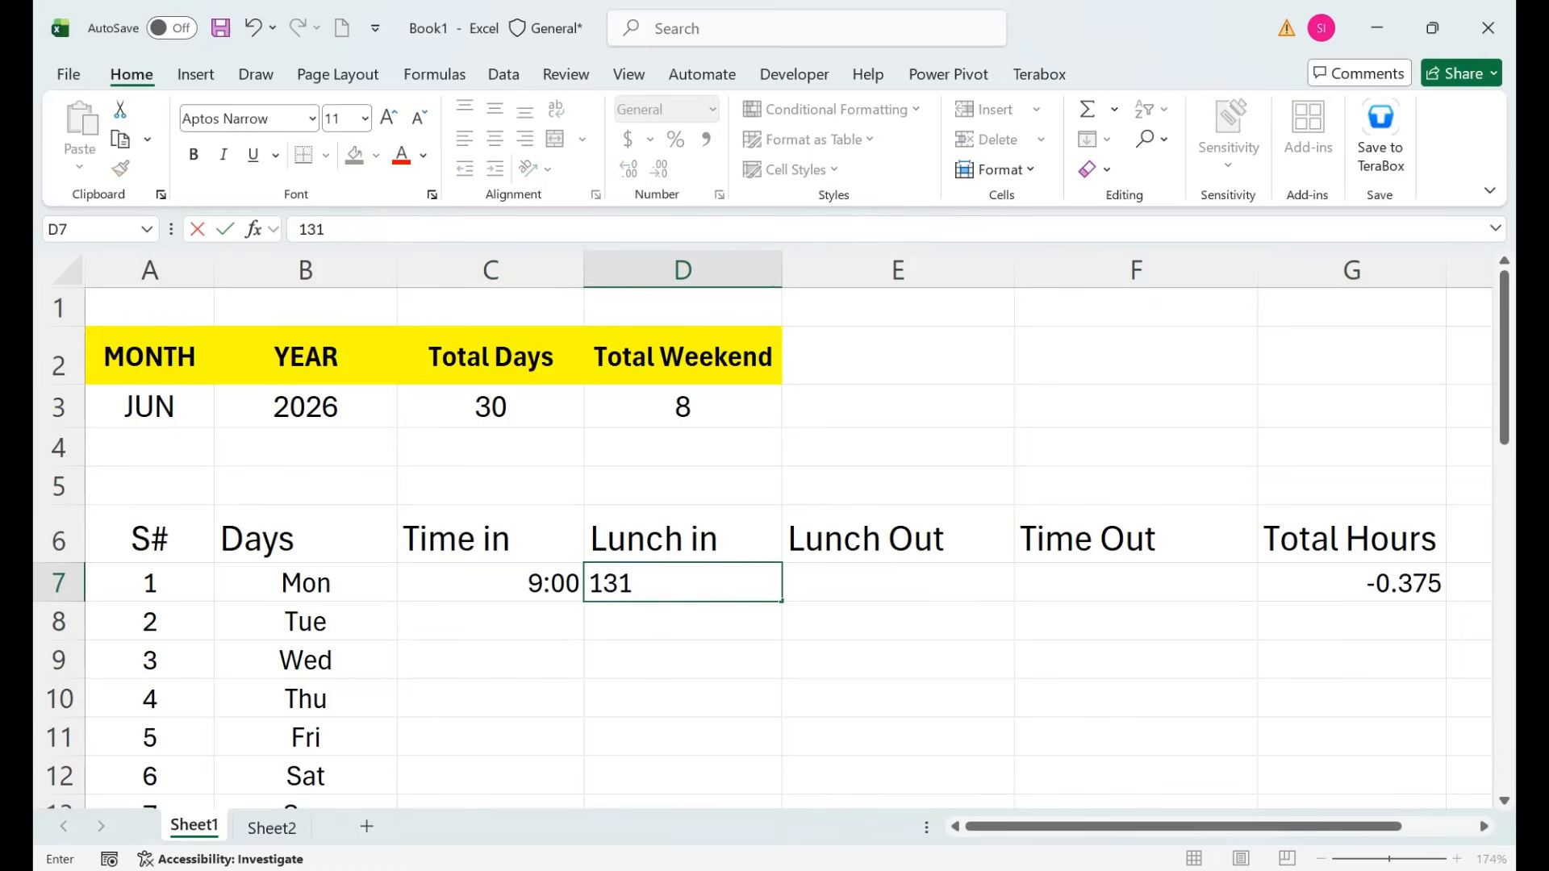
key(BackSpace)
text(:00)
key(Tab)
text(14:00)
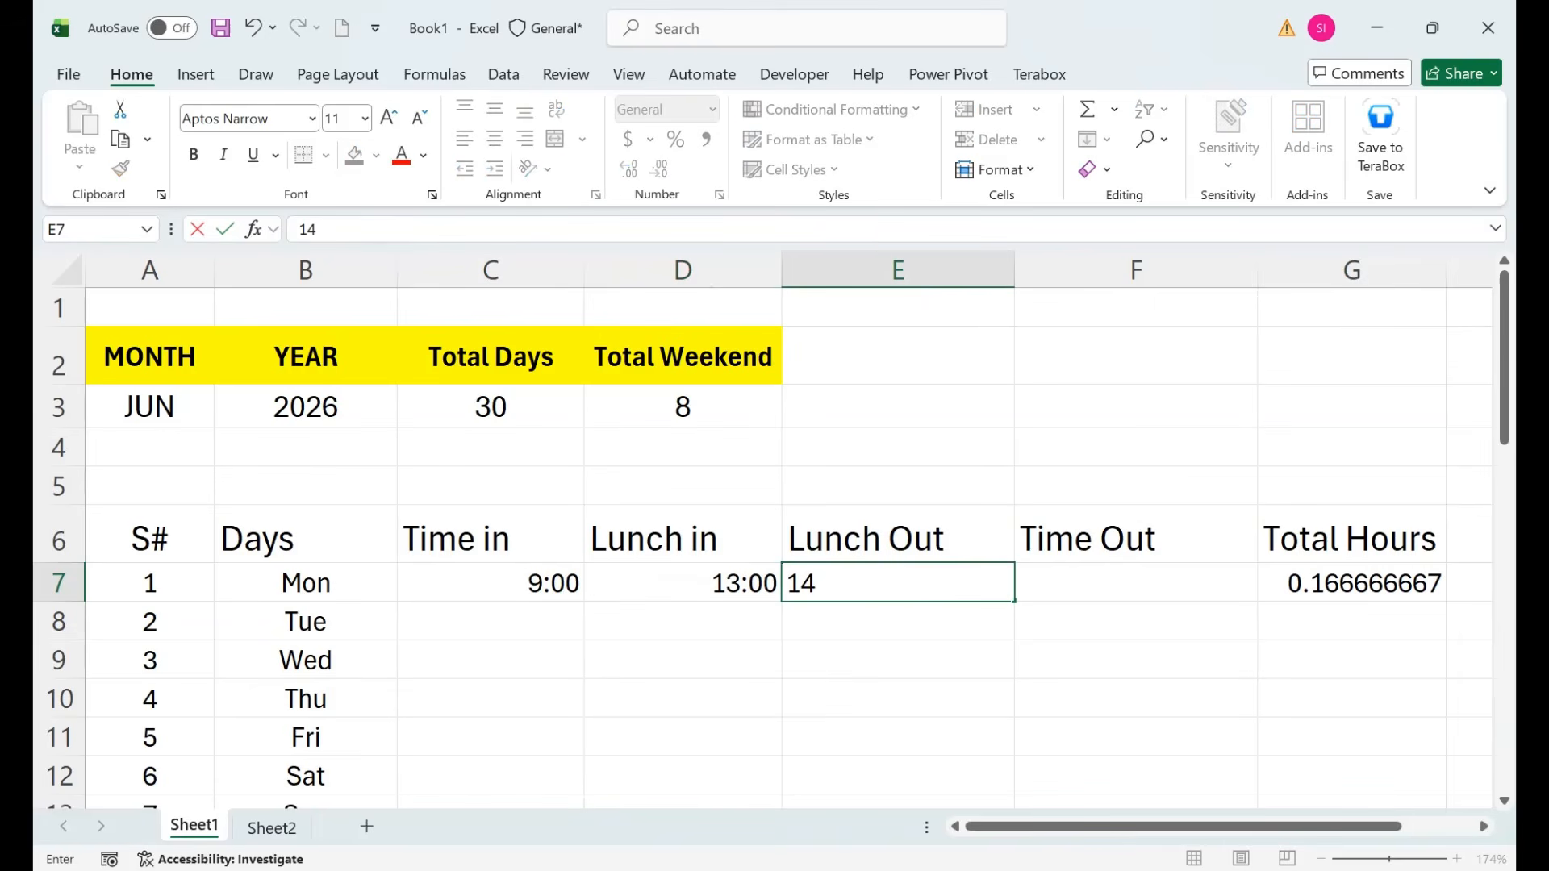
key(Tab)
text(1)
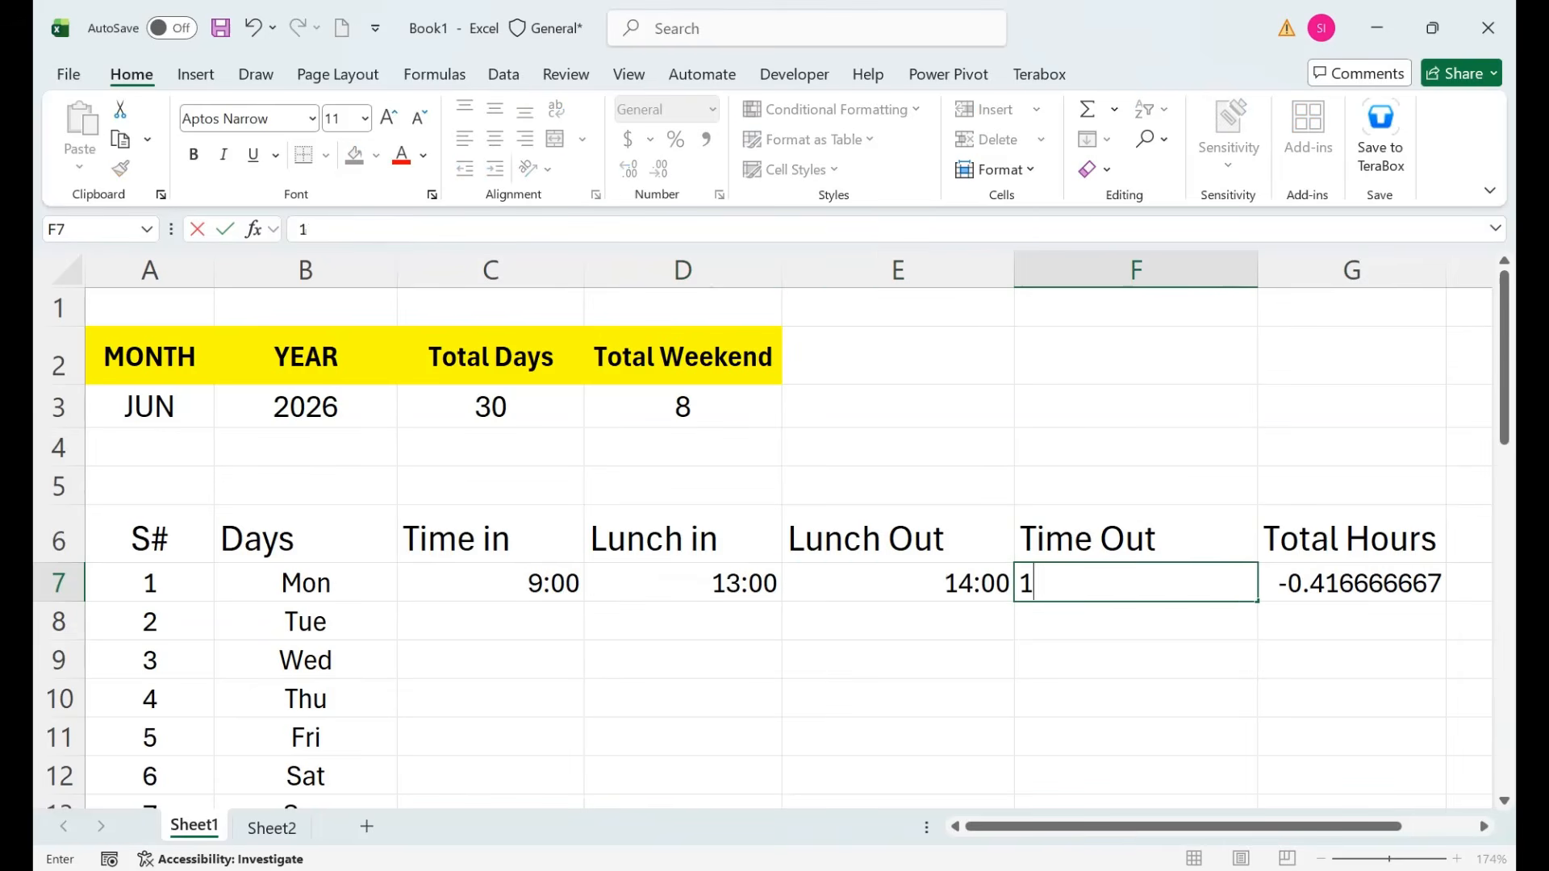
text(7:00)
key(Return)
key(Up)
key(Right)
key(Right)
key(Right)
key(Right)
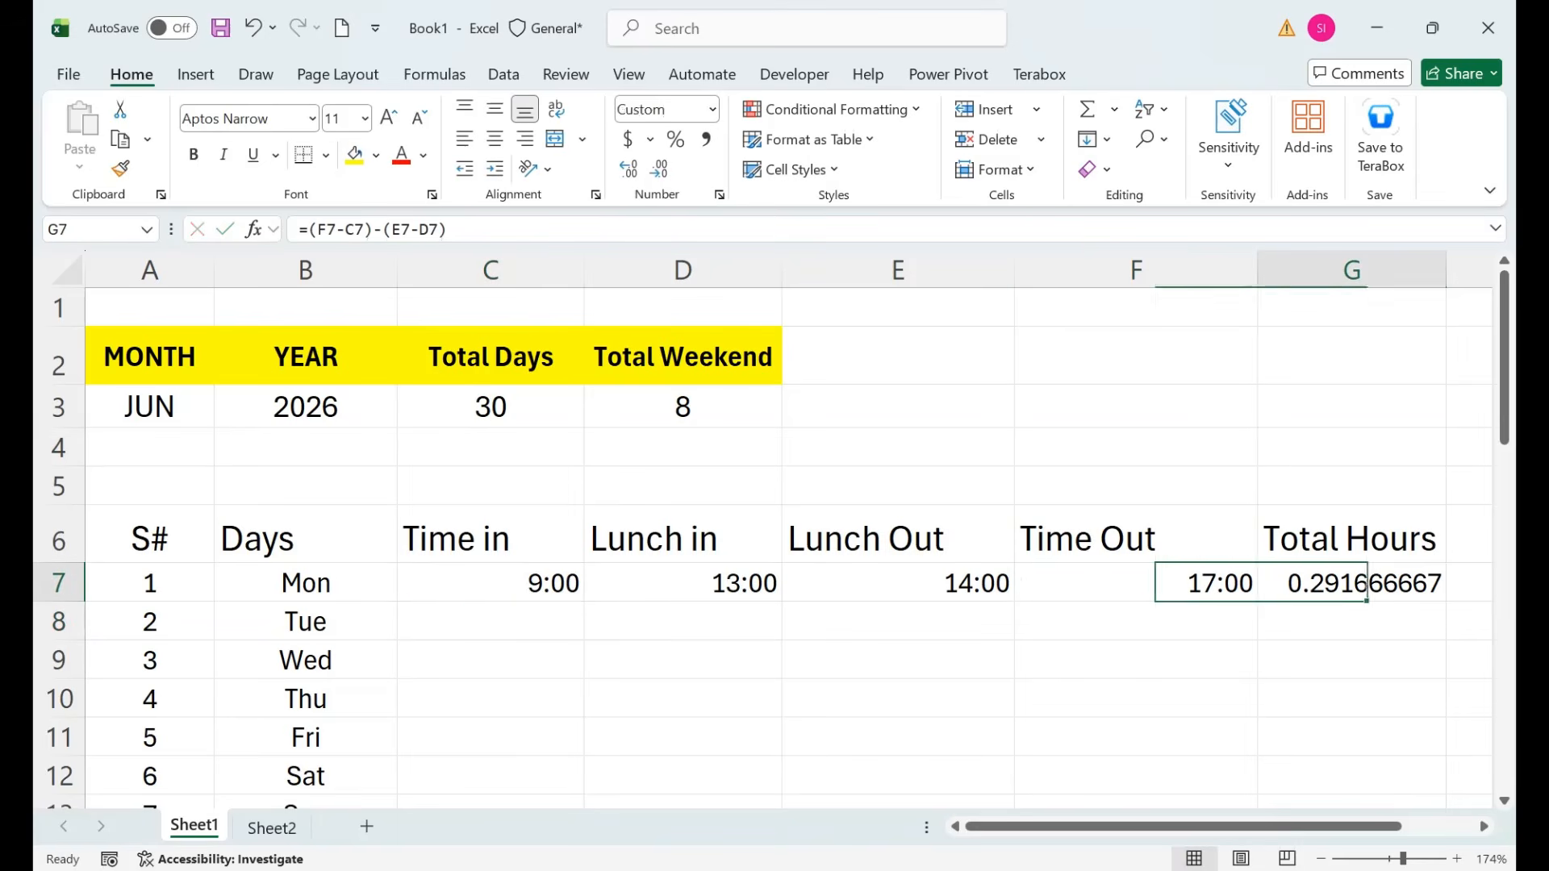
Give G7 a custom [h]:mm elapsed-time format and centre it.
key(ctrl+1)
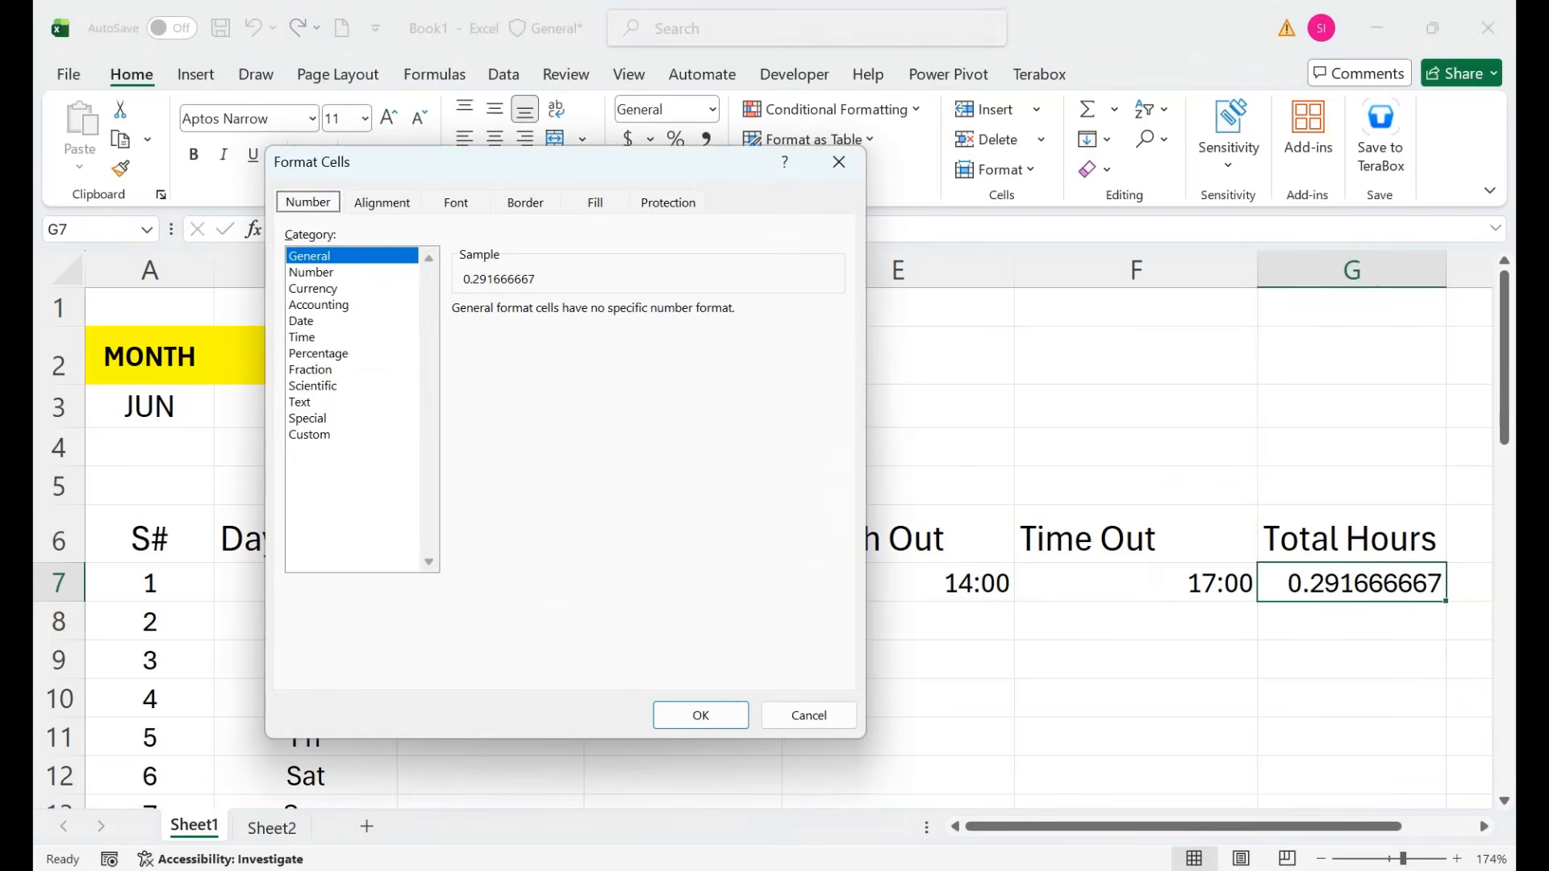
key(End)
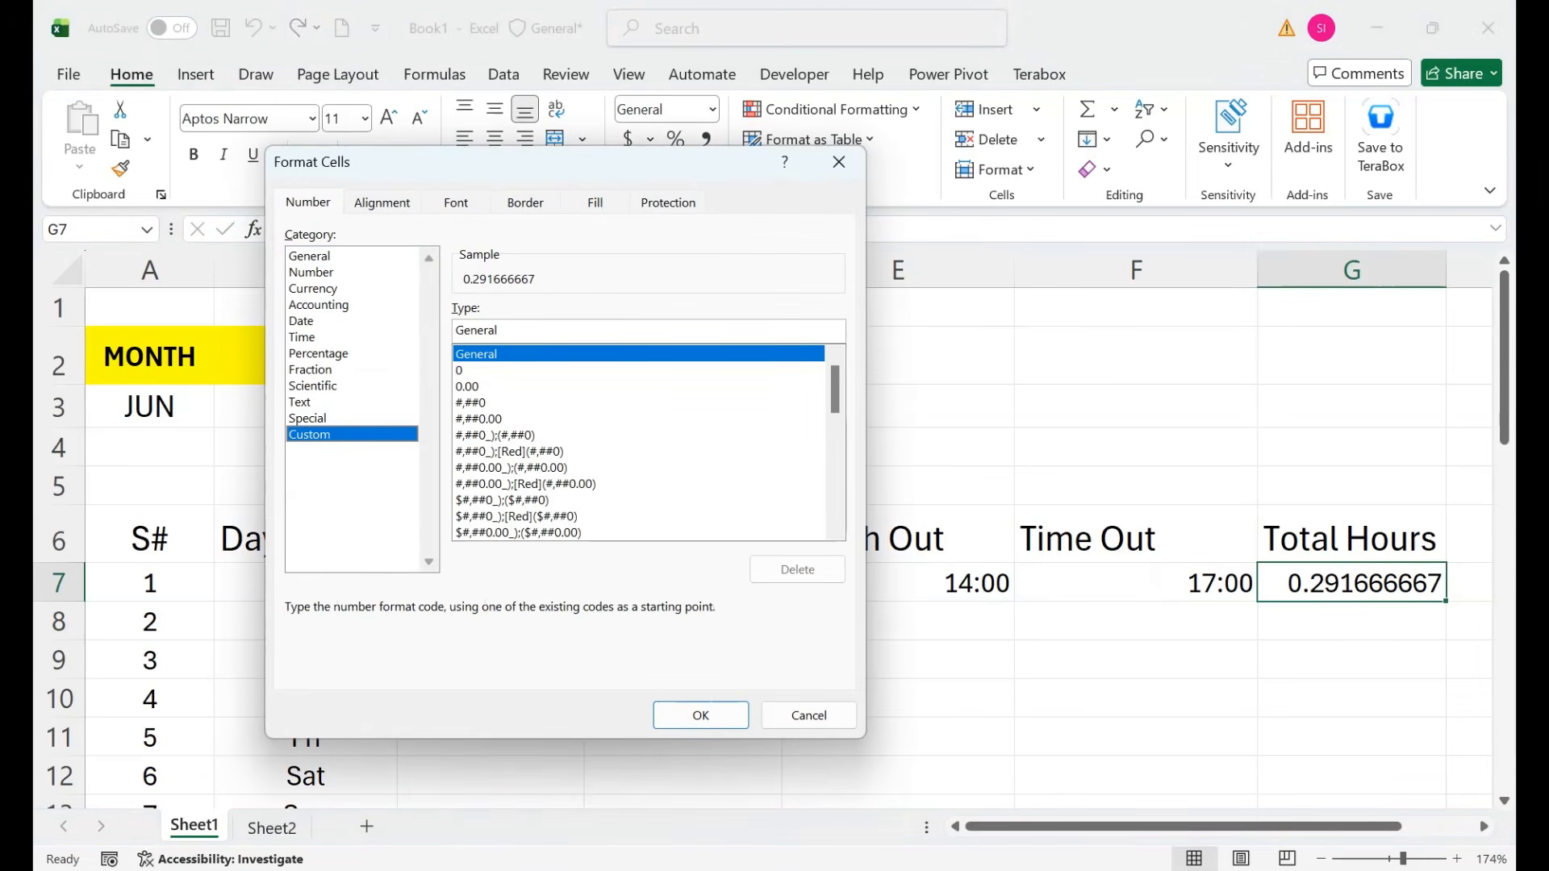
scroll(641, 442, down, 10)
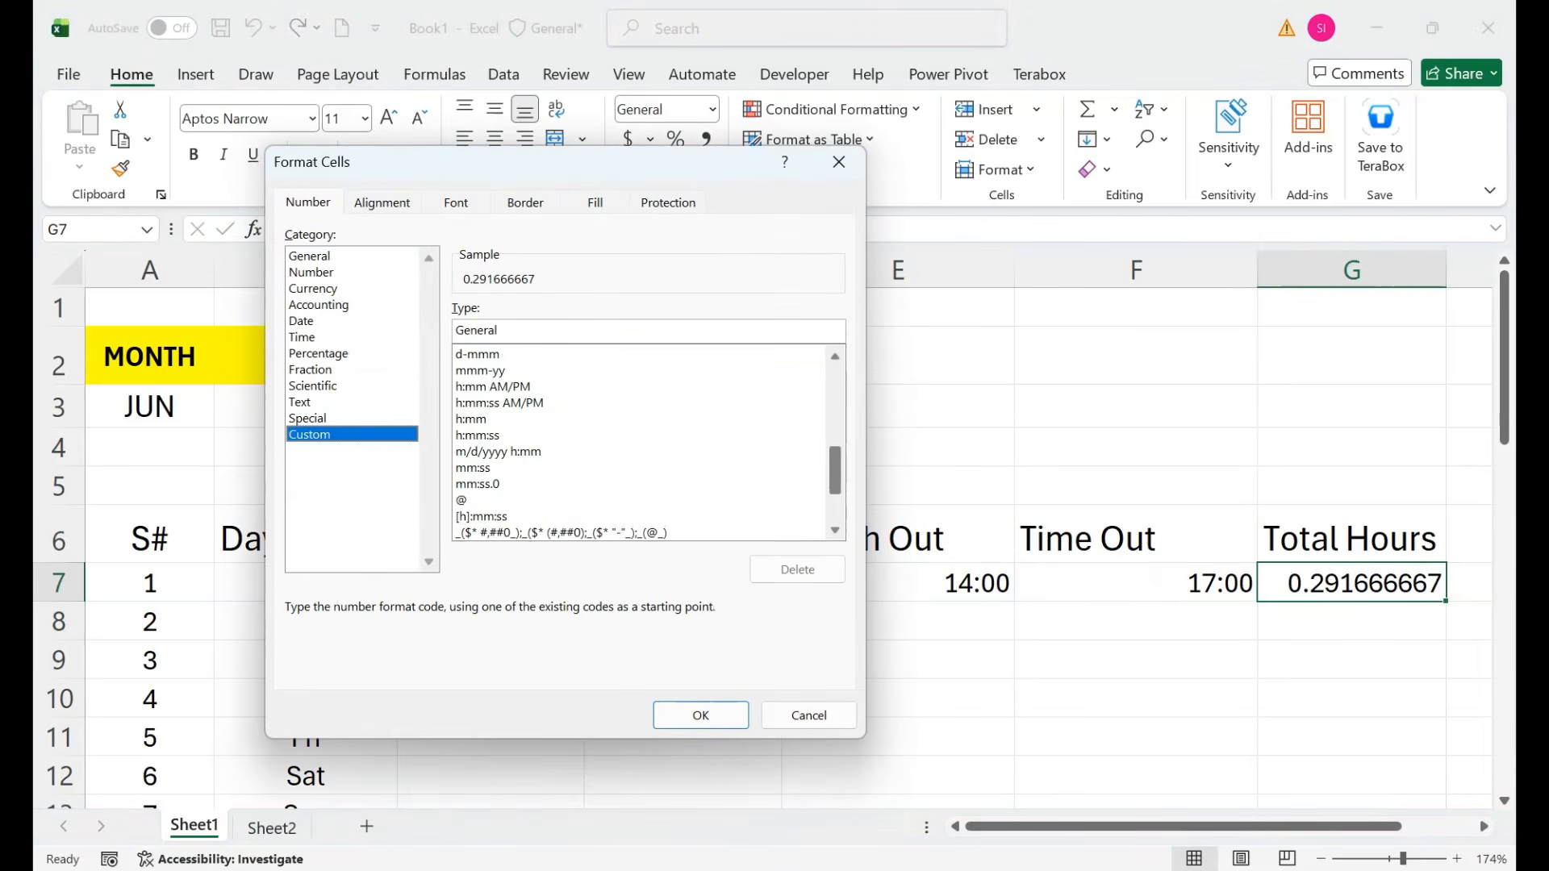
click(482, 516)
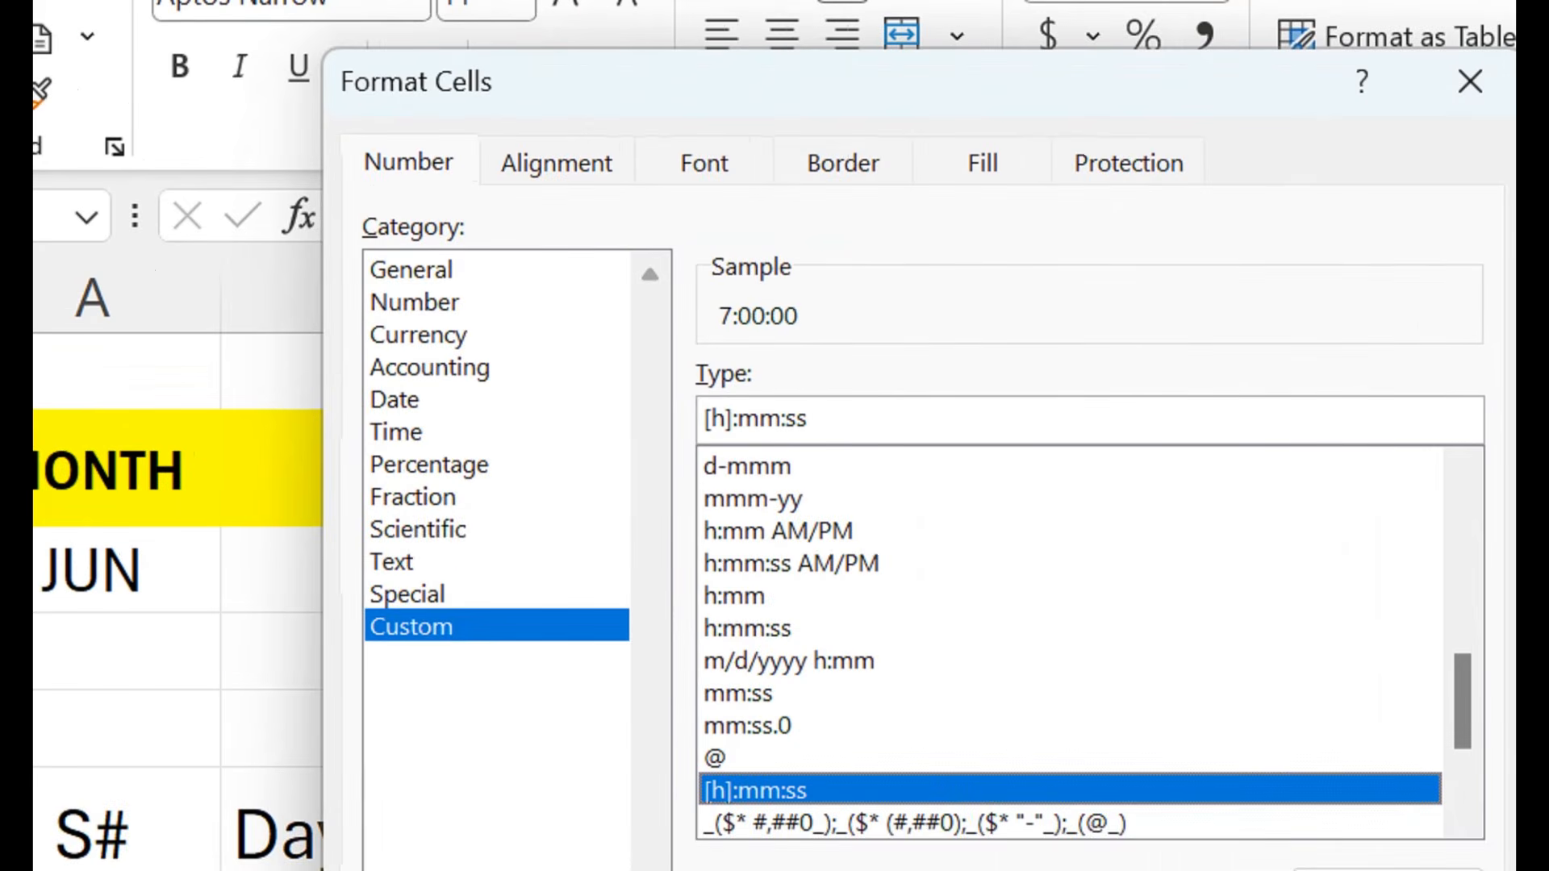
drag(808, 419, 779, 419)
key(BackSpace)
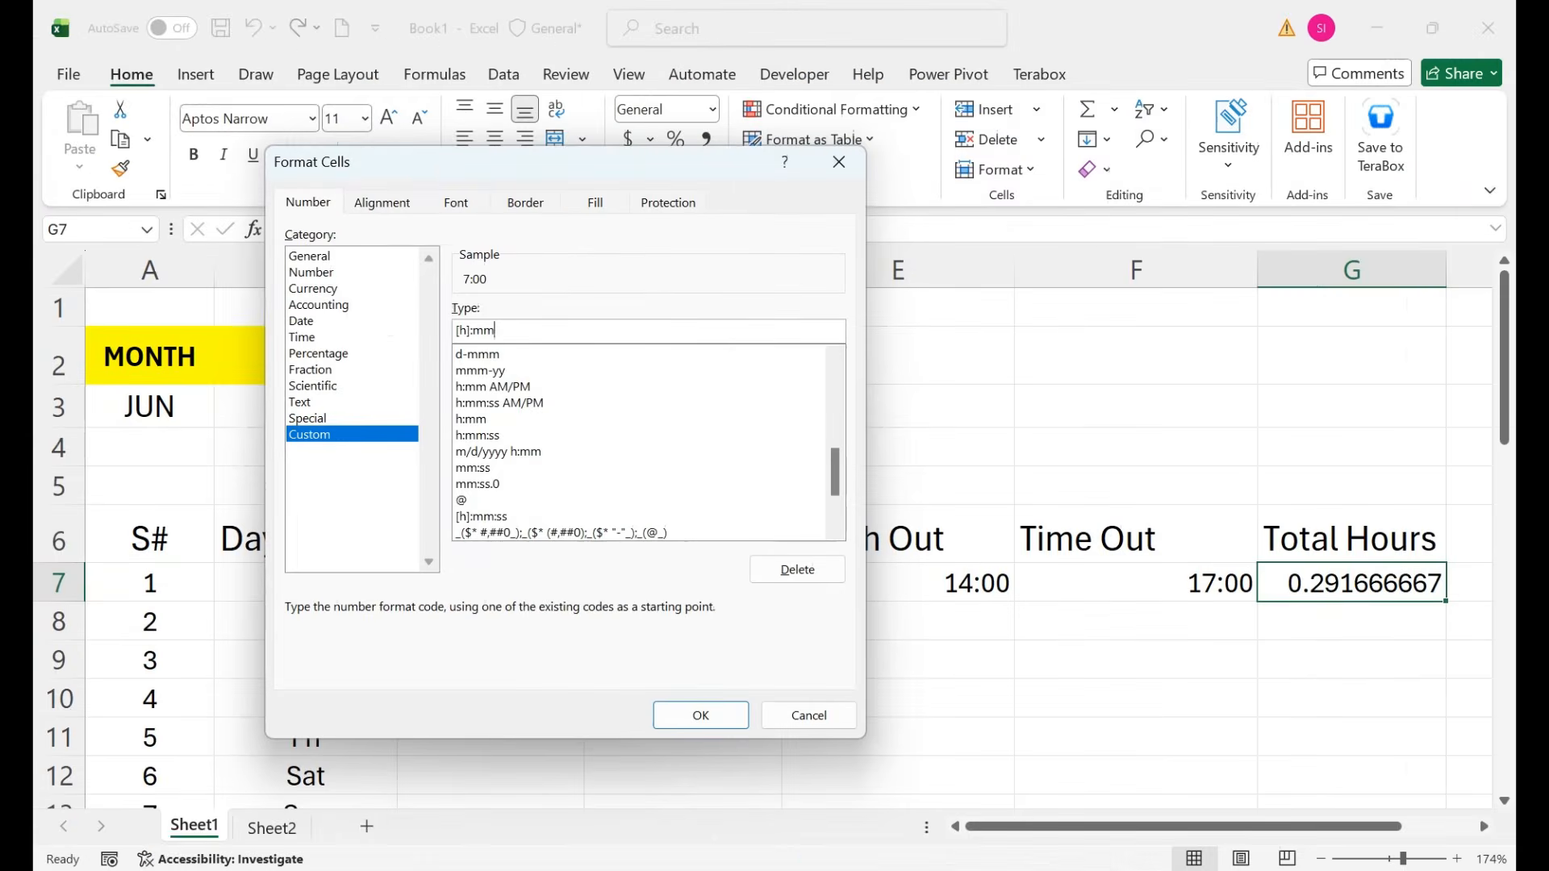
key(Return)
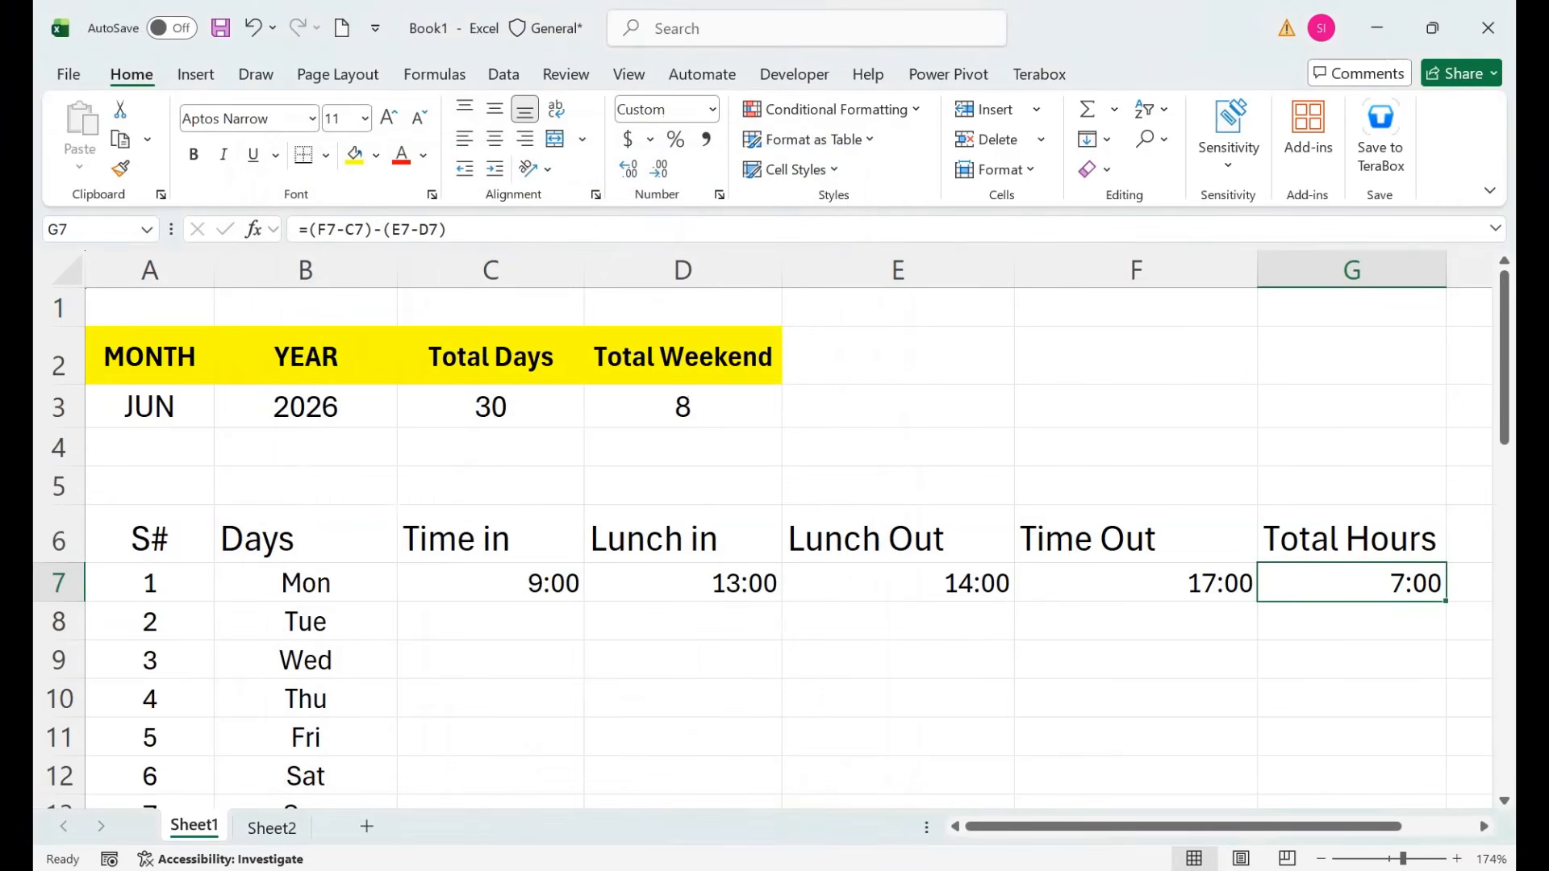
click(494, 138)
Change Monday's Time Out in F7 to 19:00 so the total reads 9:00.
key(Left)
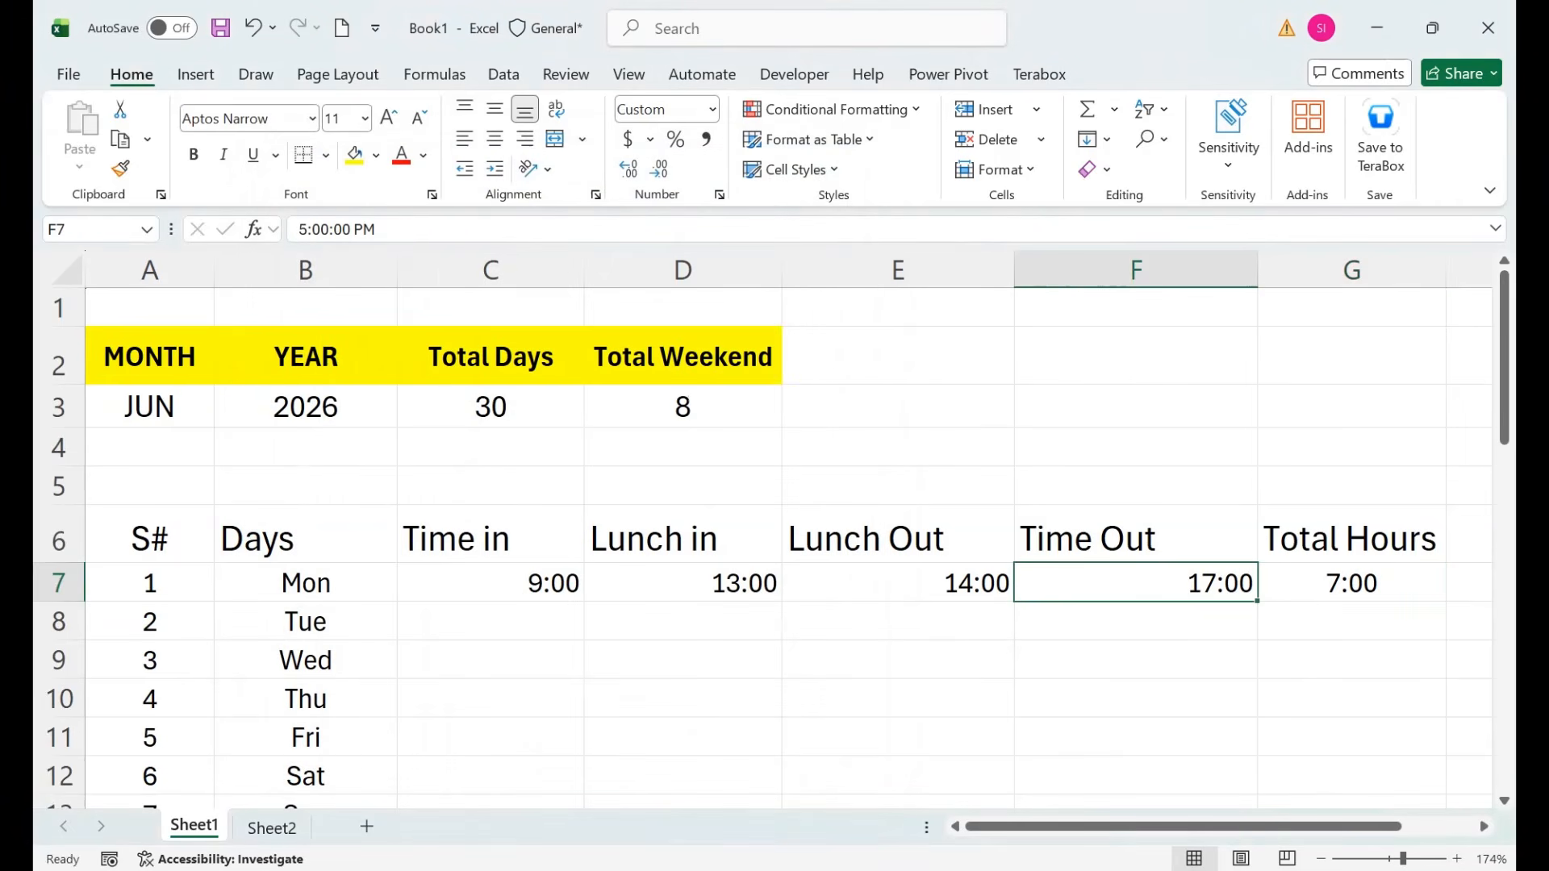
text(19:00)
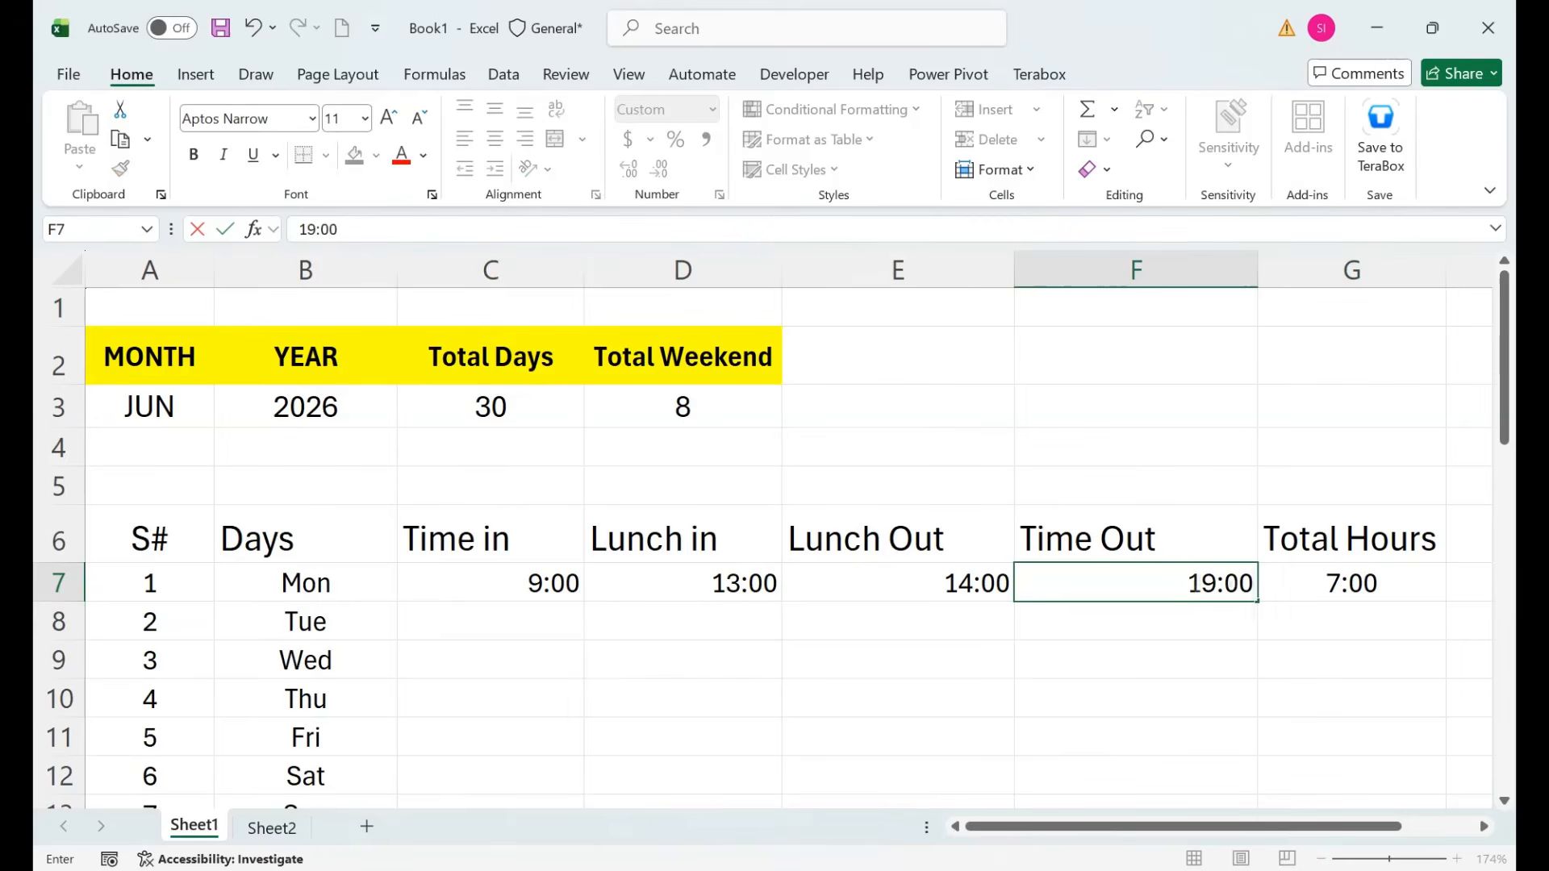
key(Return)
key(Up)
key(Right)
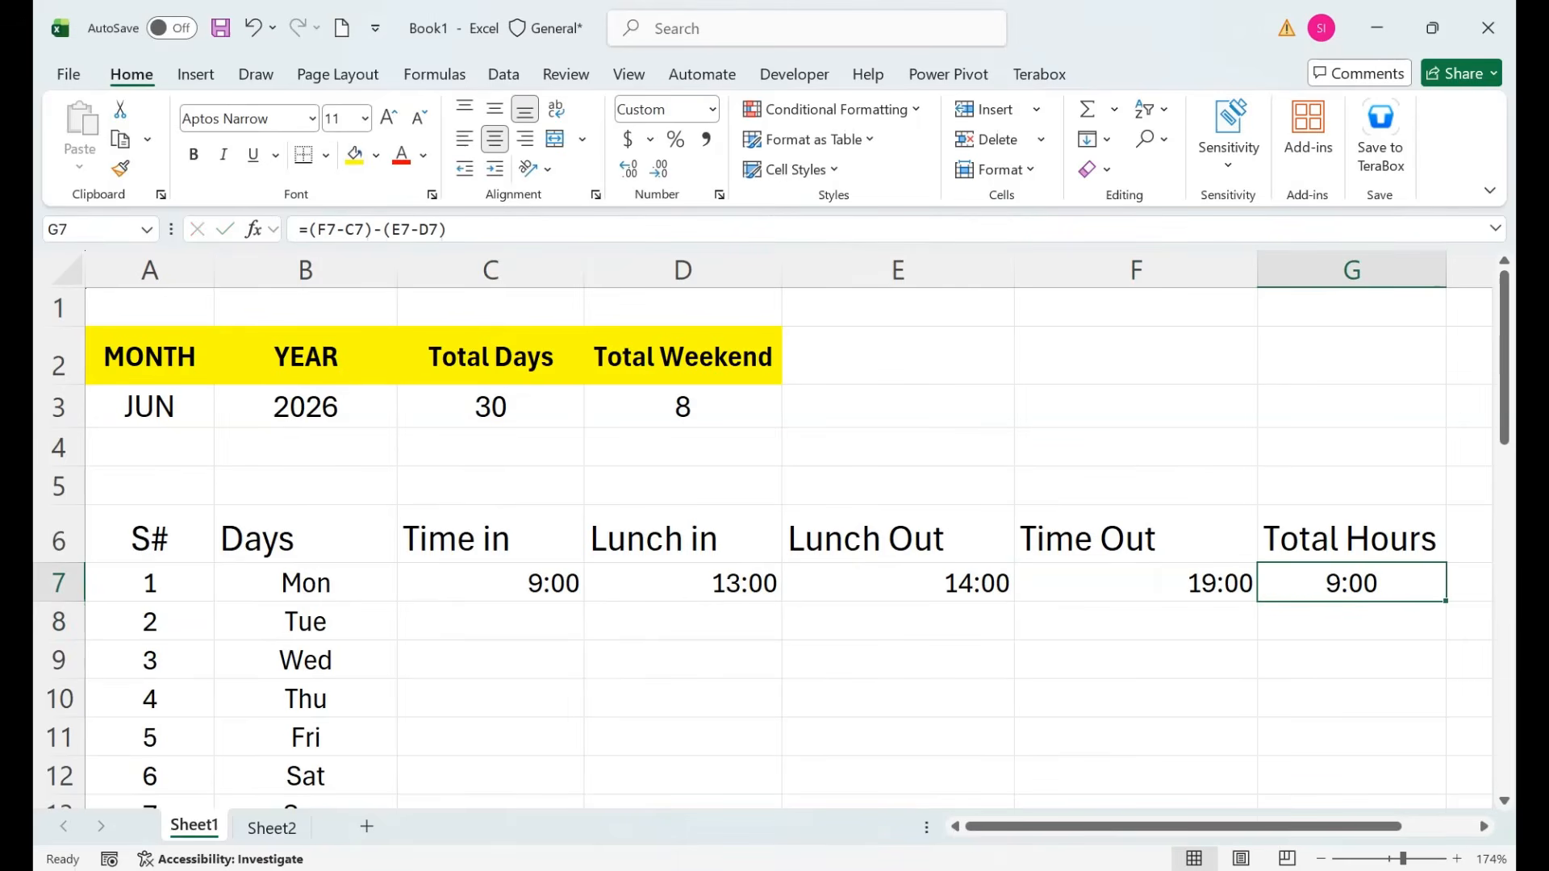
key(Right)
key(Up)
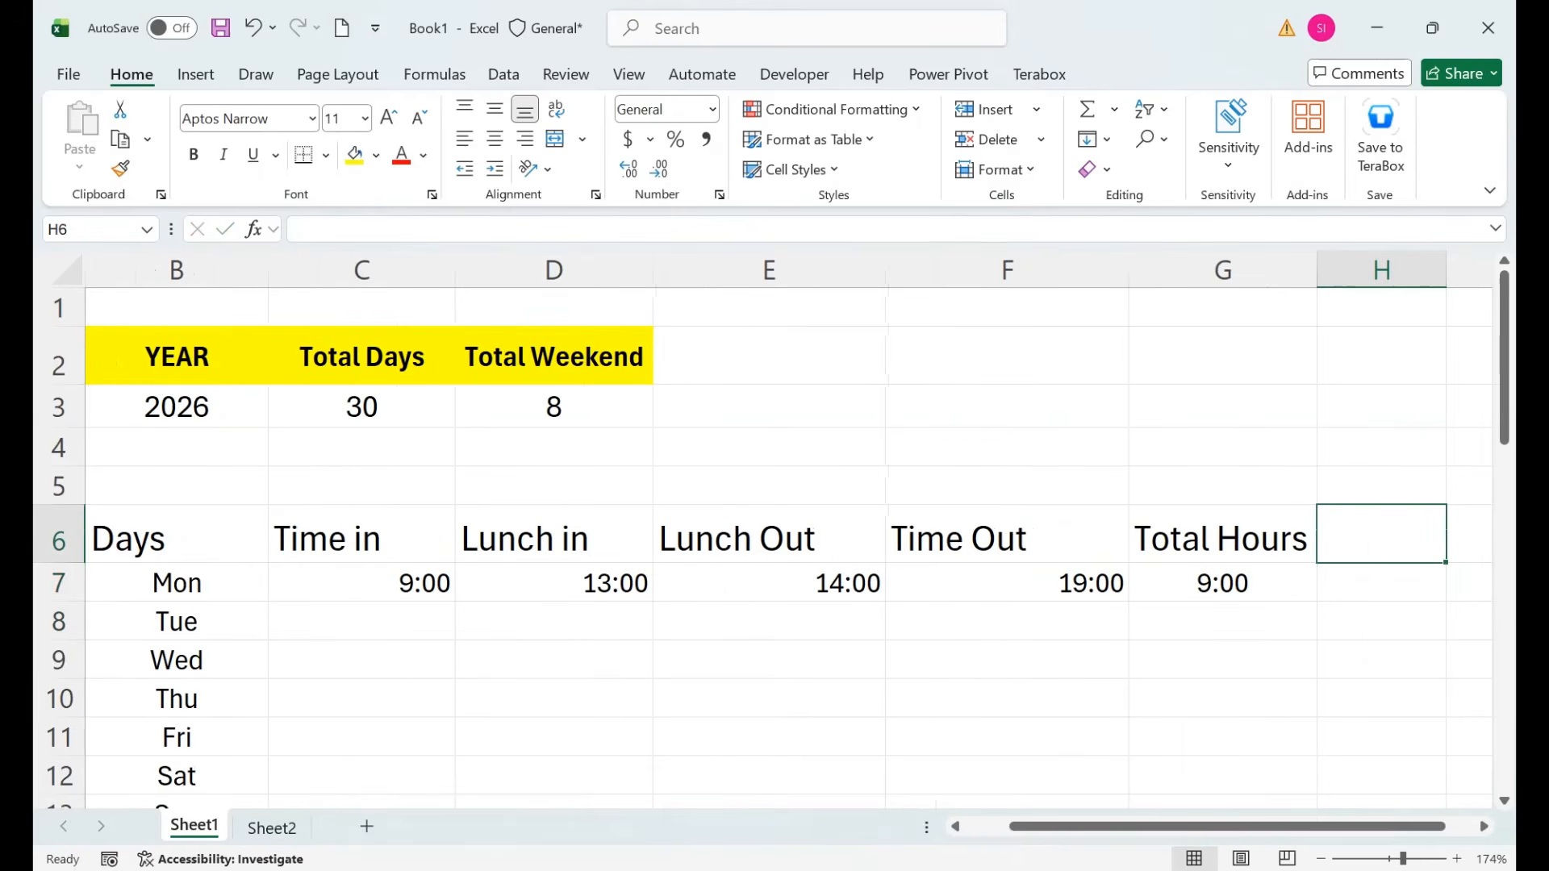
Add an Overtime header in H6 and enter =MAX(0,G7-TIME(8,0,0)) in H7.
text(oVERTIME)
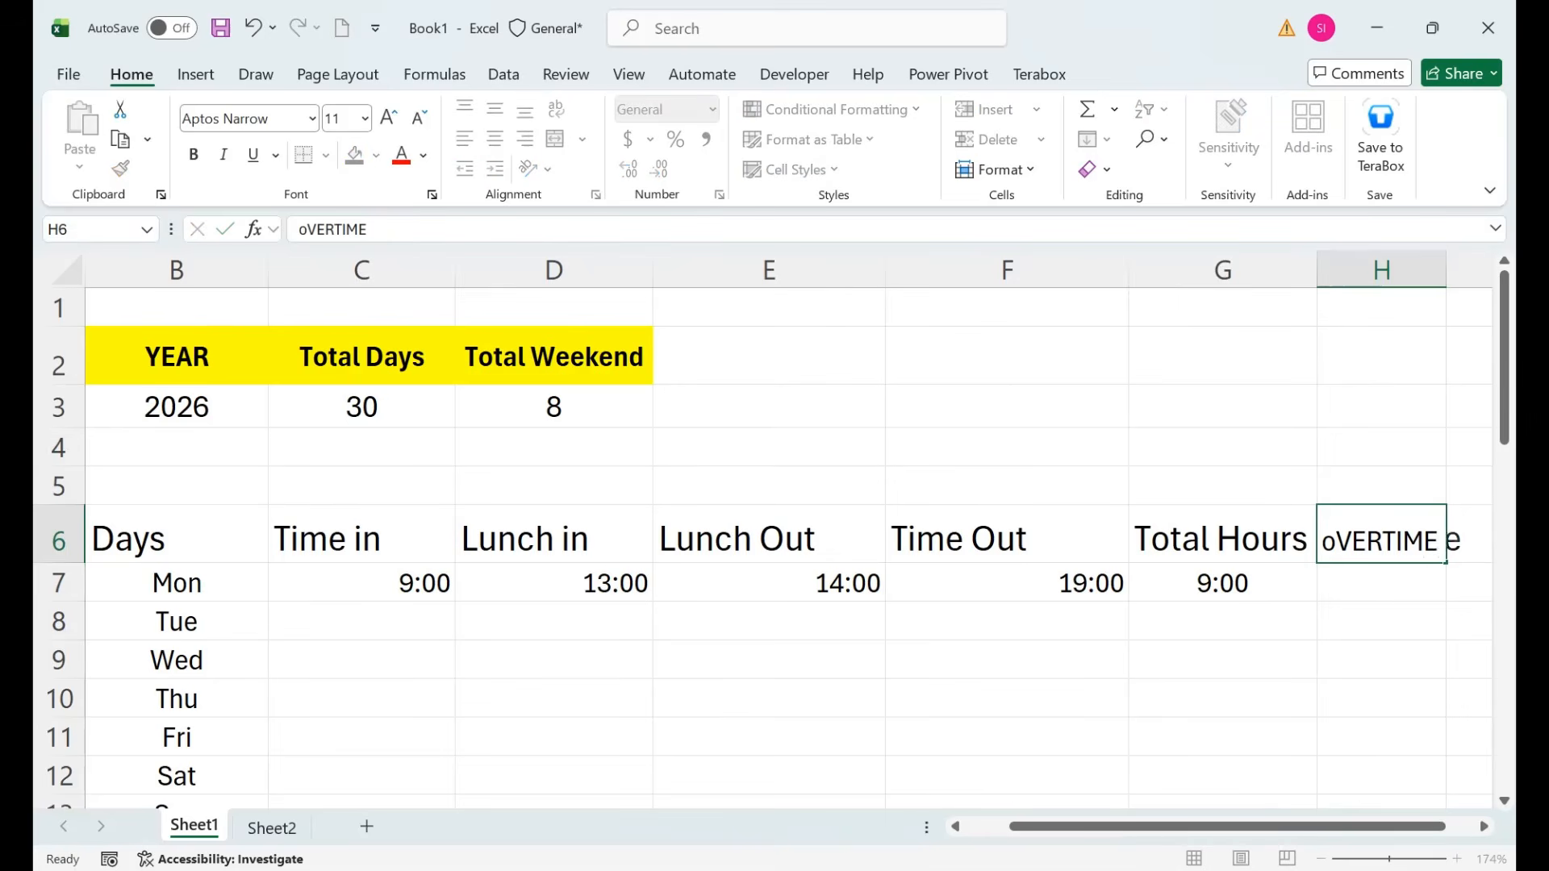
key(Return)
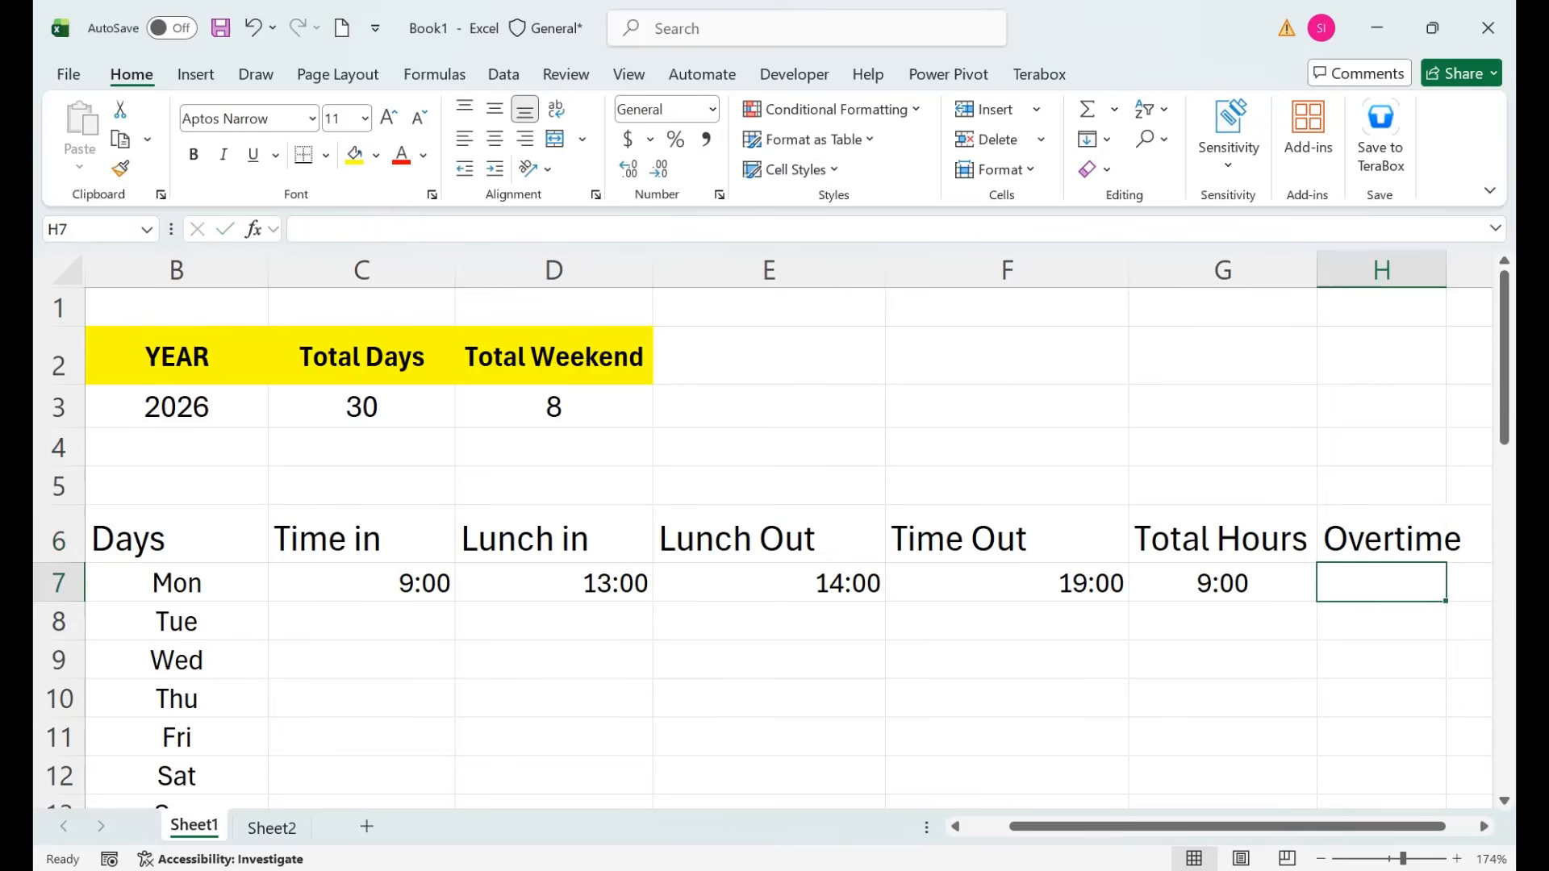
text(=MAX()
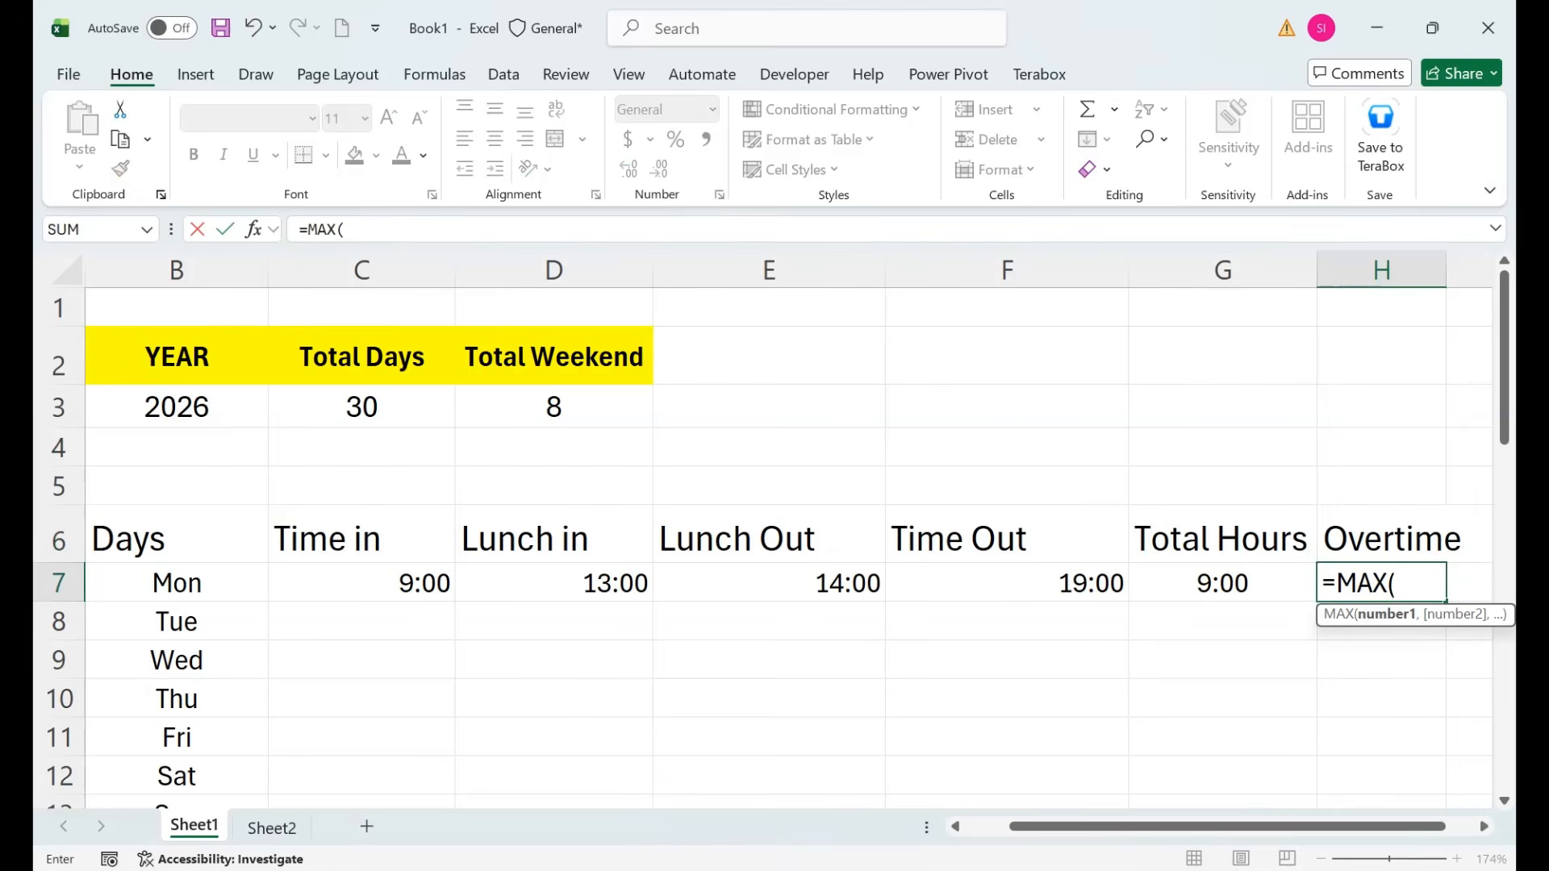
text(0,)
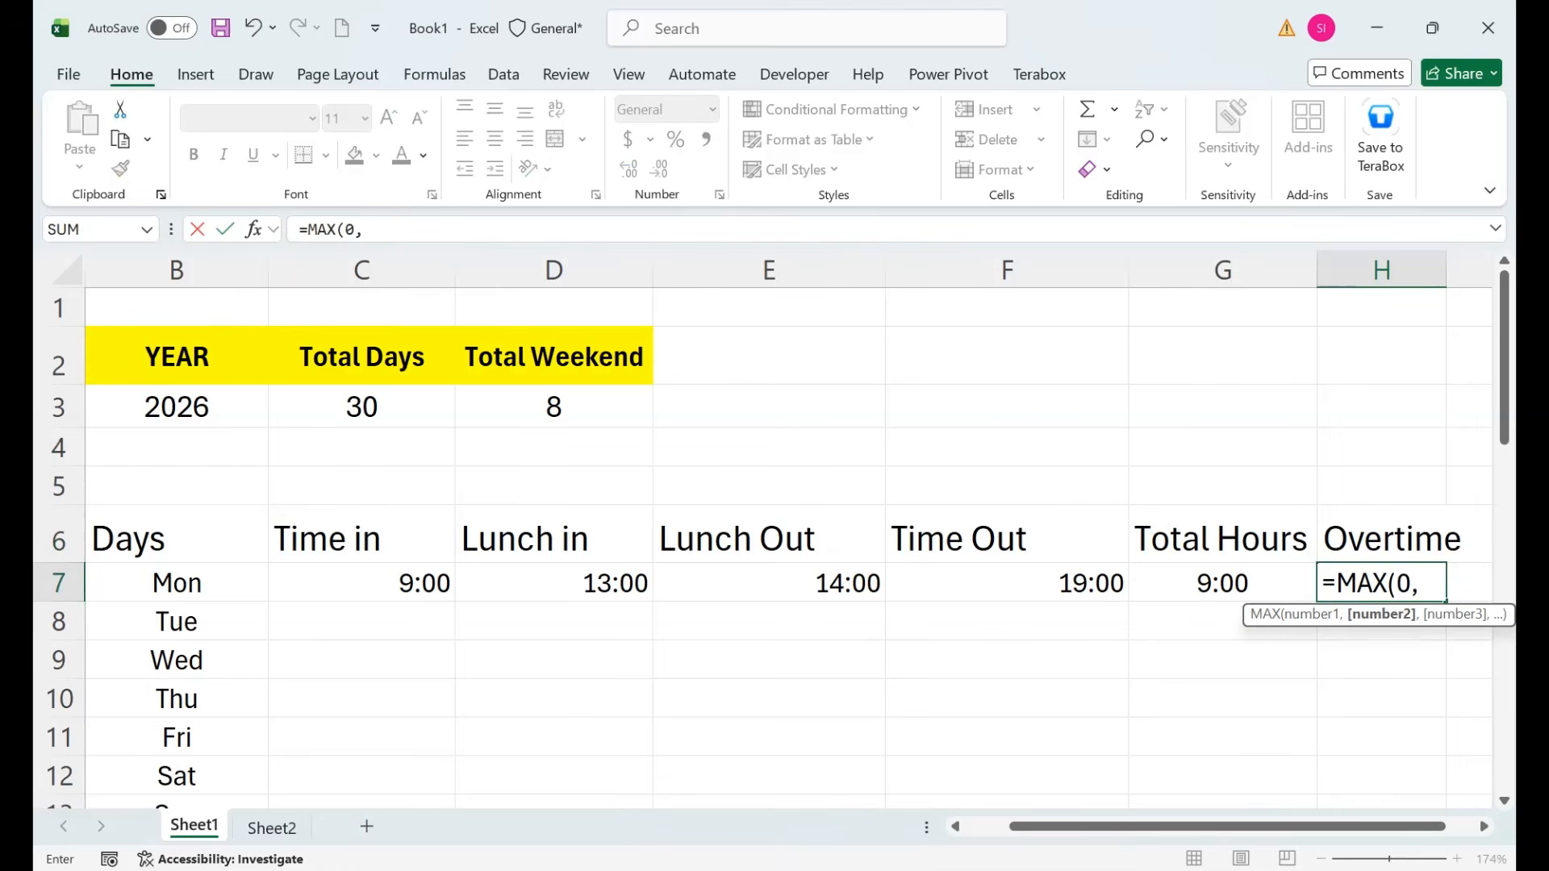
key(Left)
text(-)
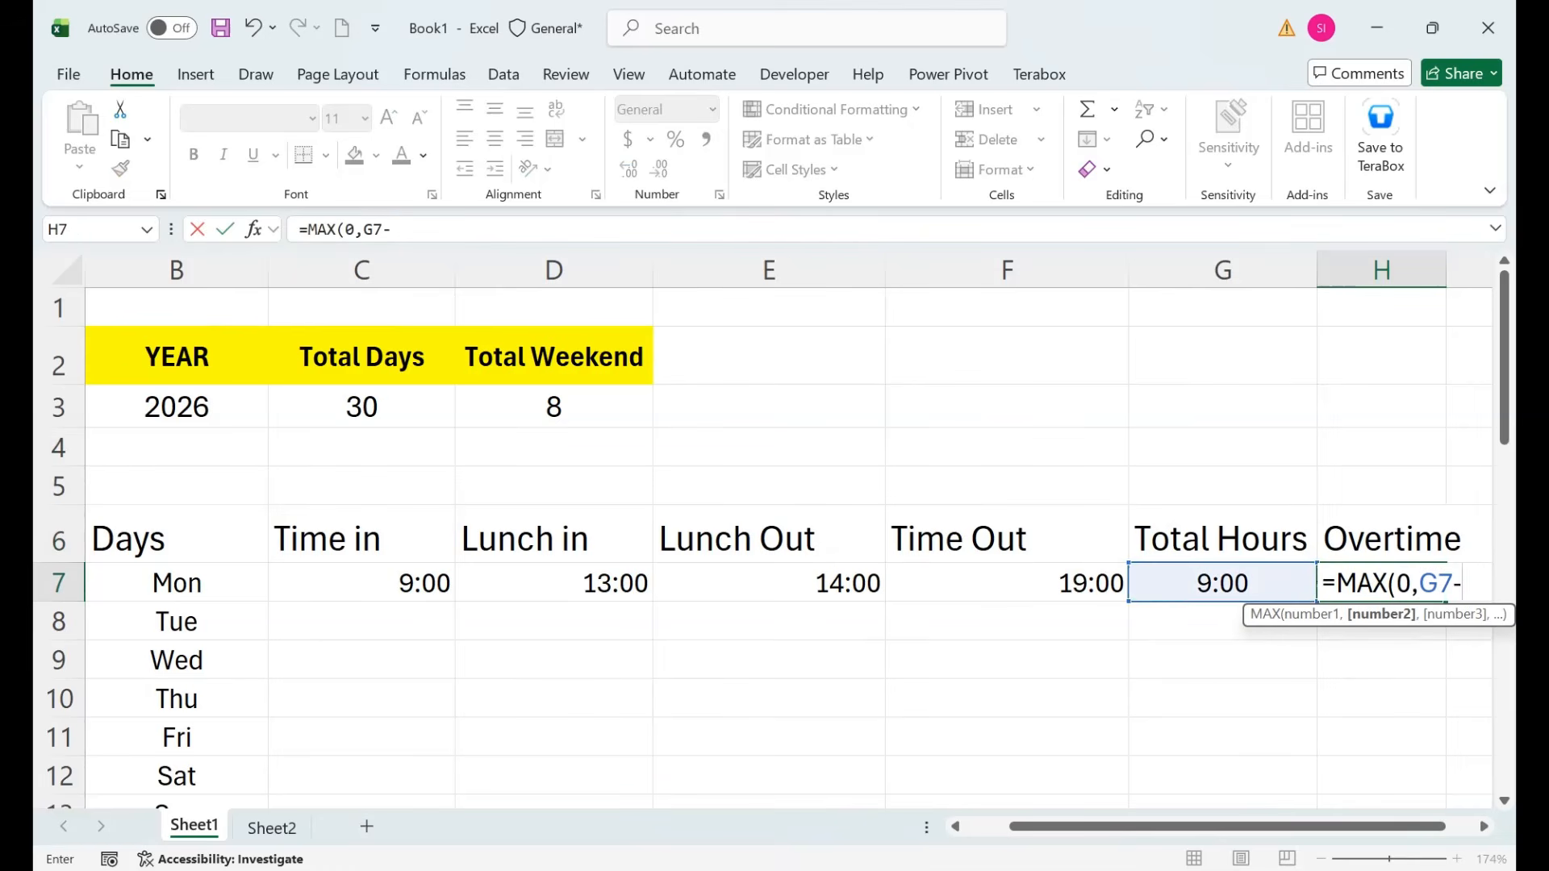
text(time)
key(Tab)
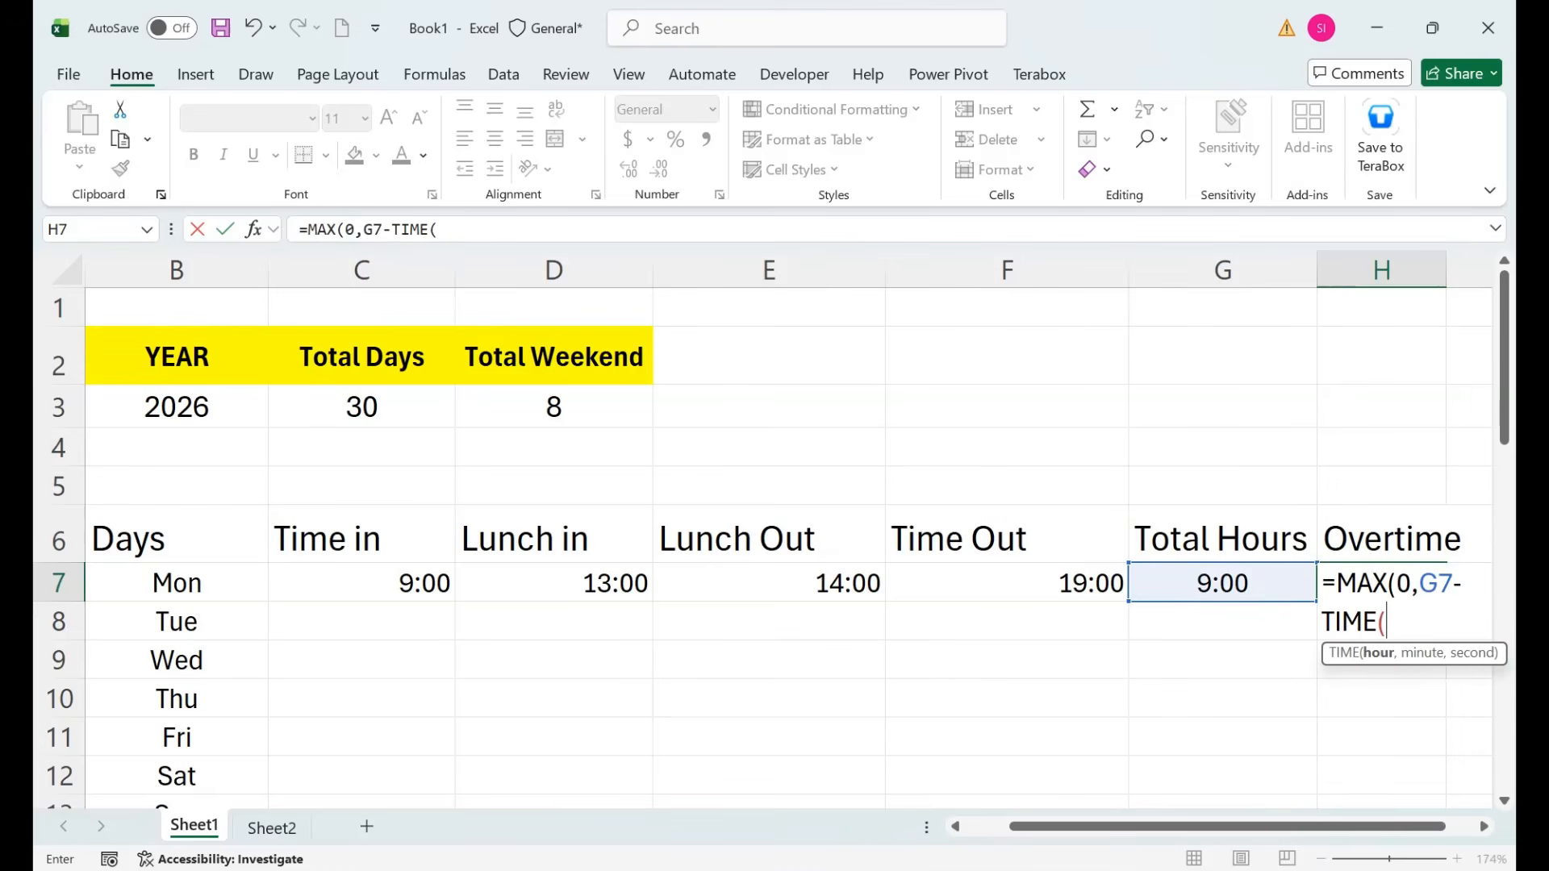
text(8,0,0)
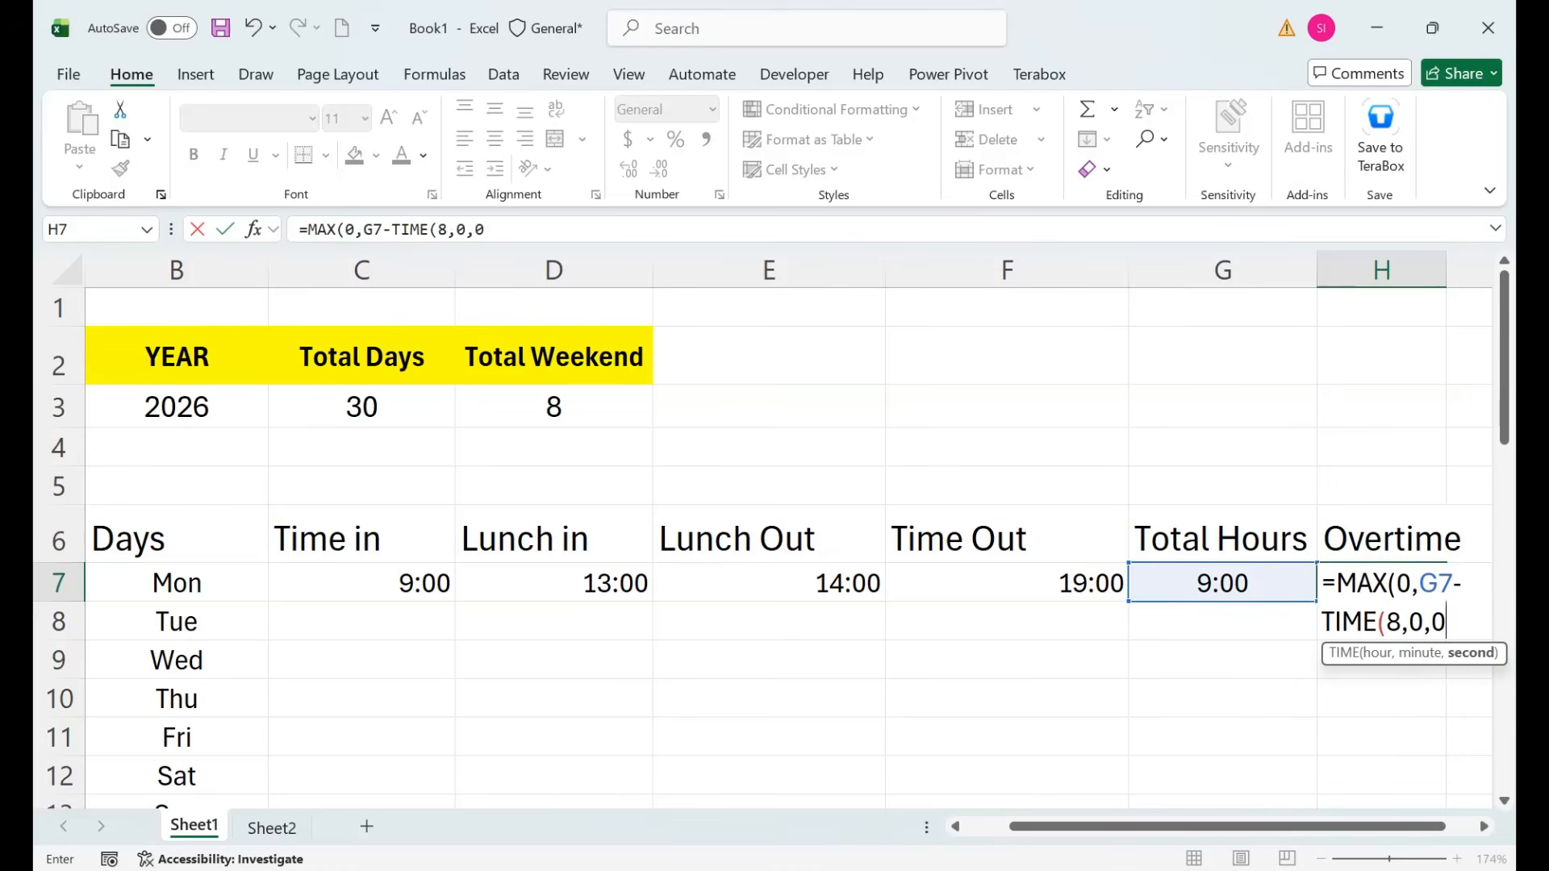
text())
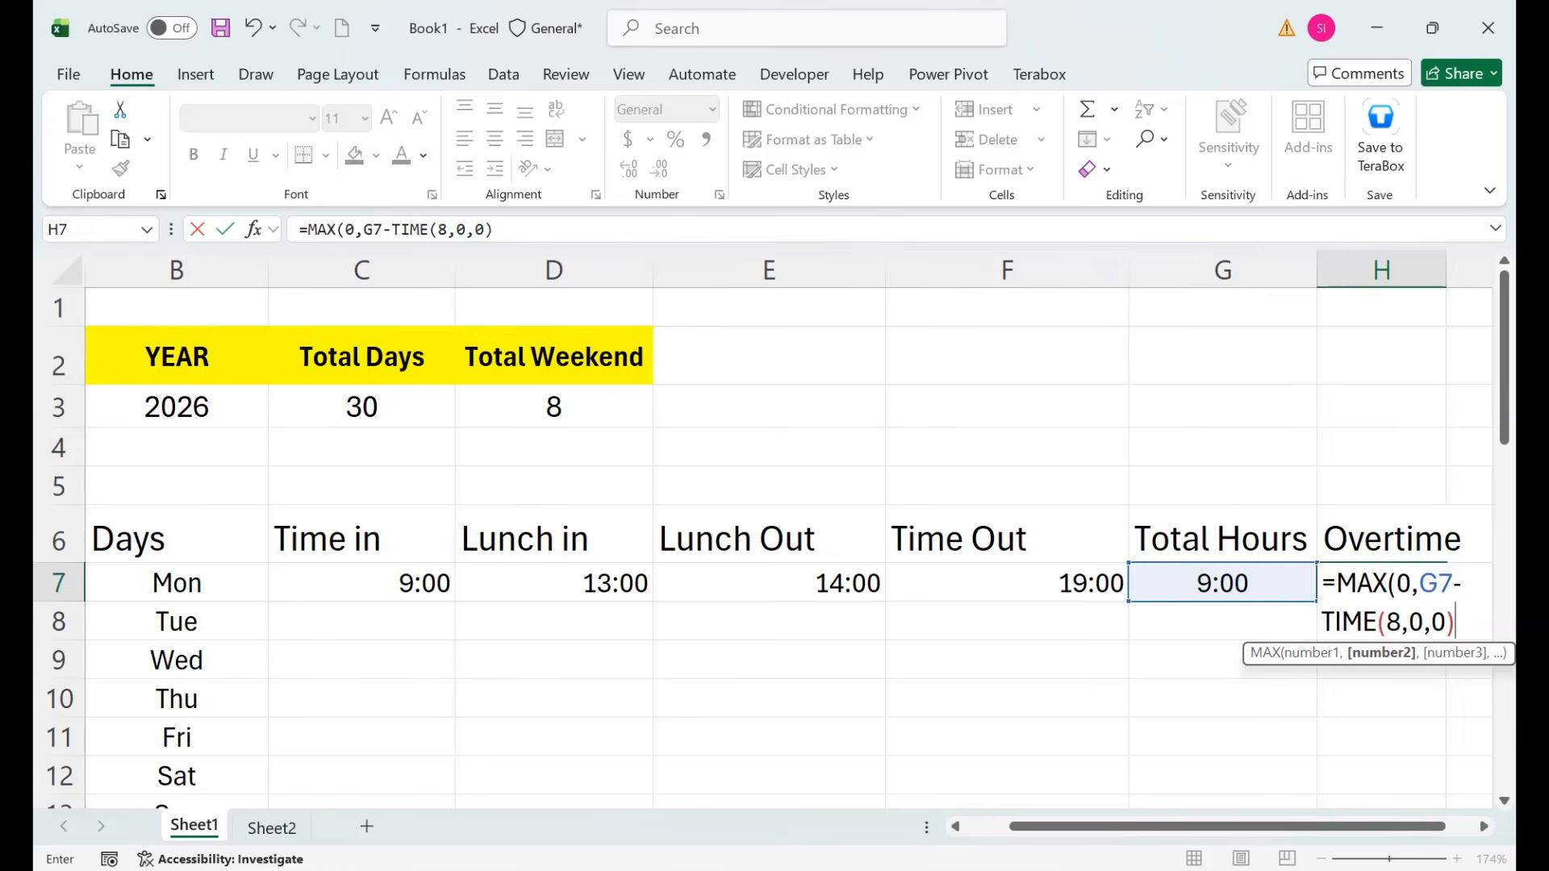
text())
key(Return)
key(Up)
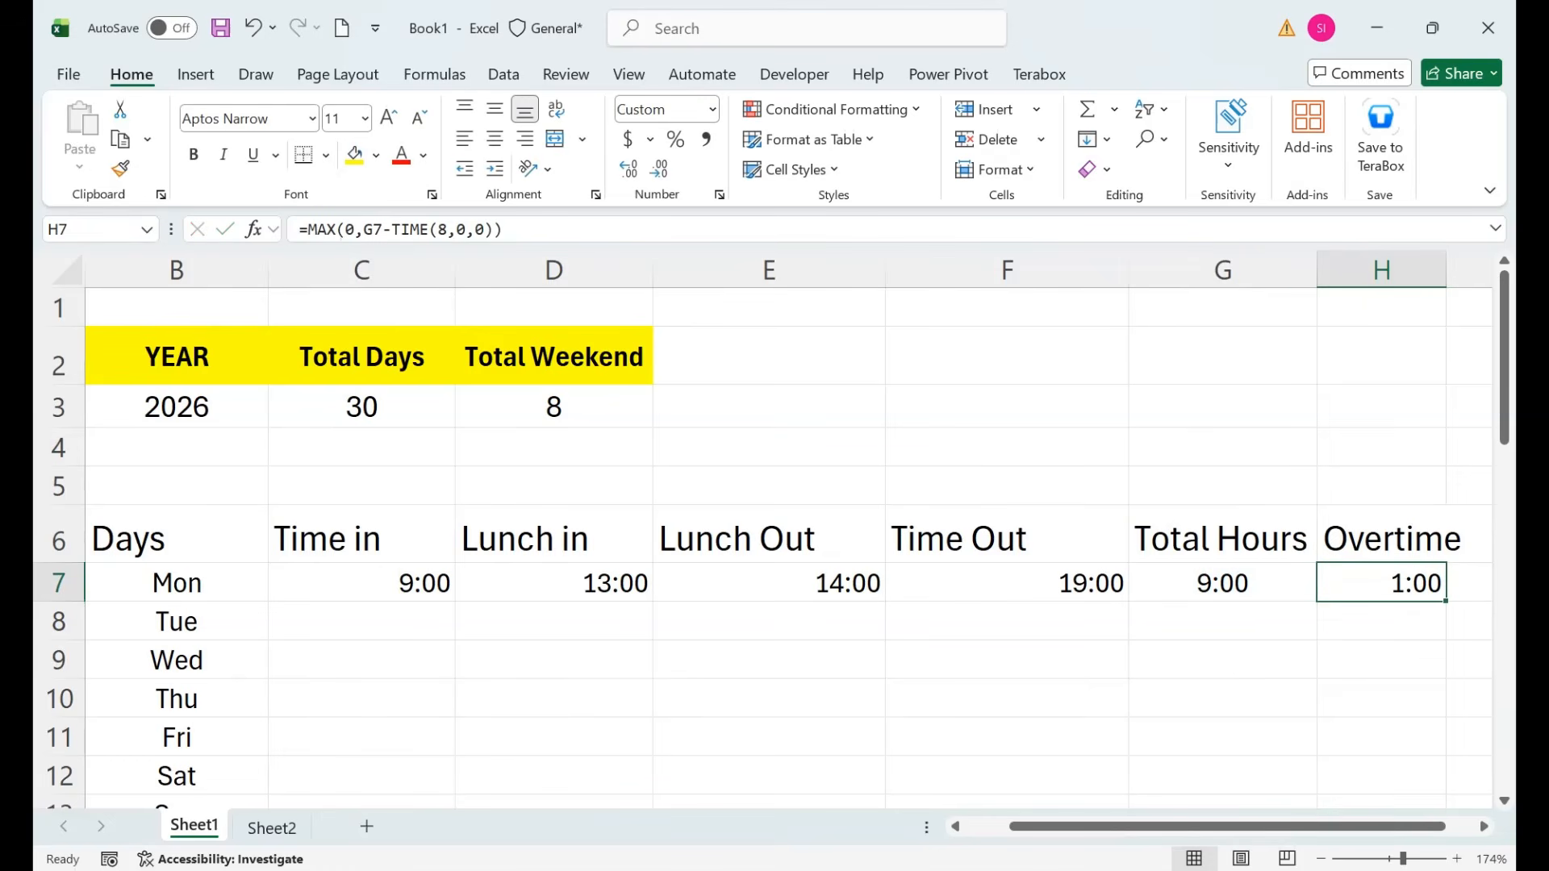
Autofit column H and change Monday's Time Out to 18:30, giving 0:30 overtime.
double_click(1447, 271)
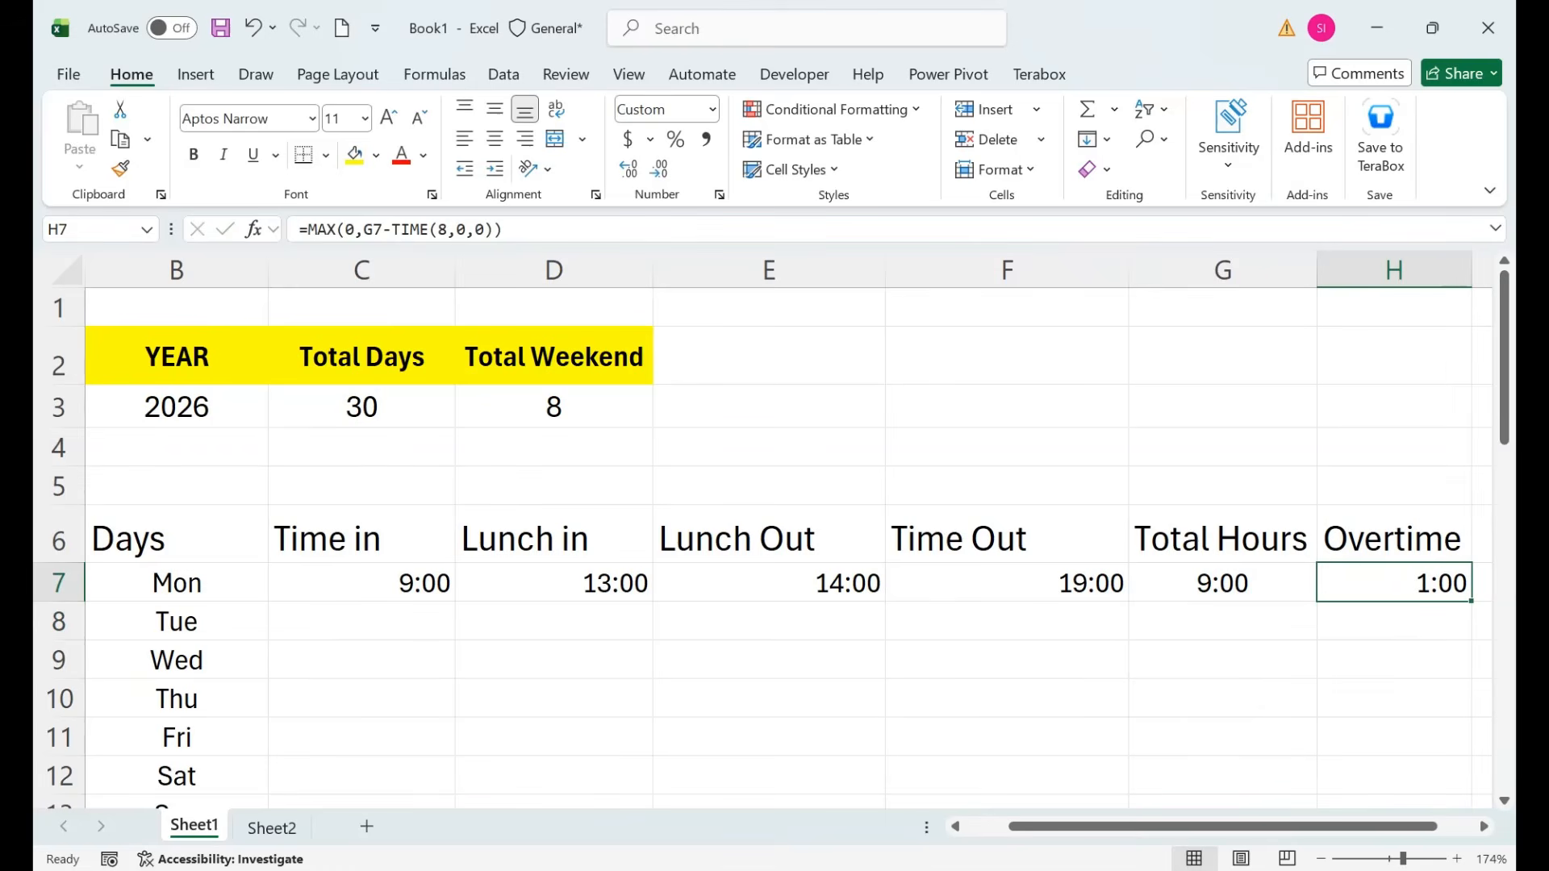
click(1007, 582)
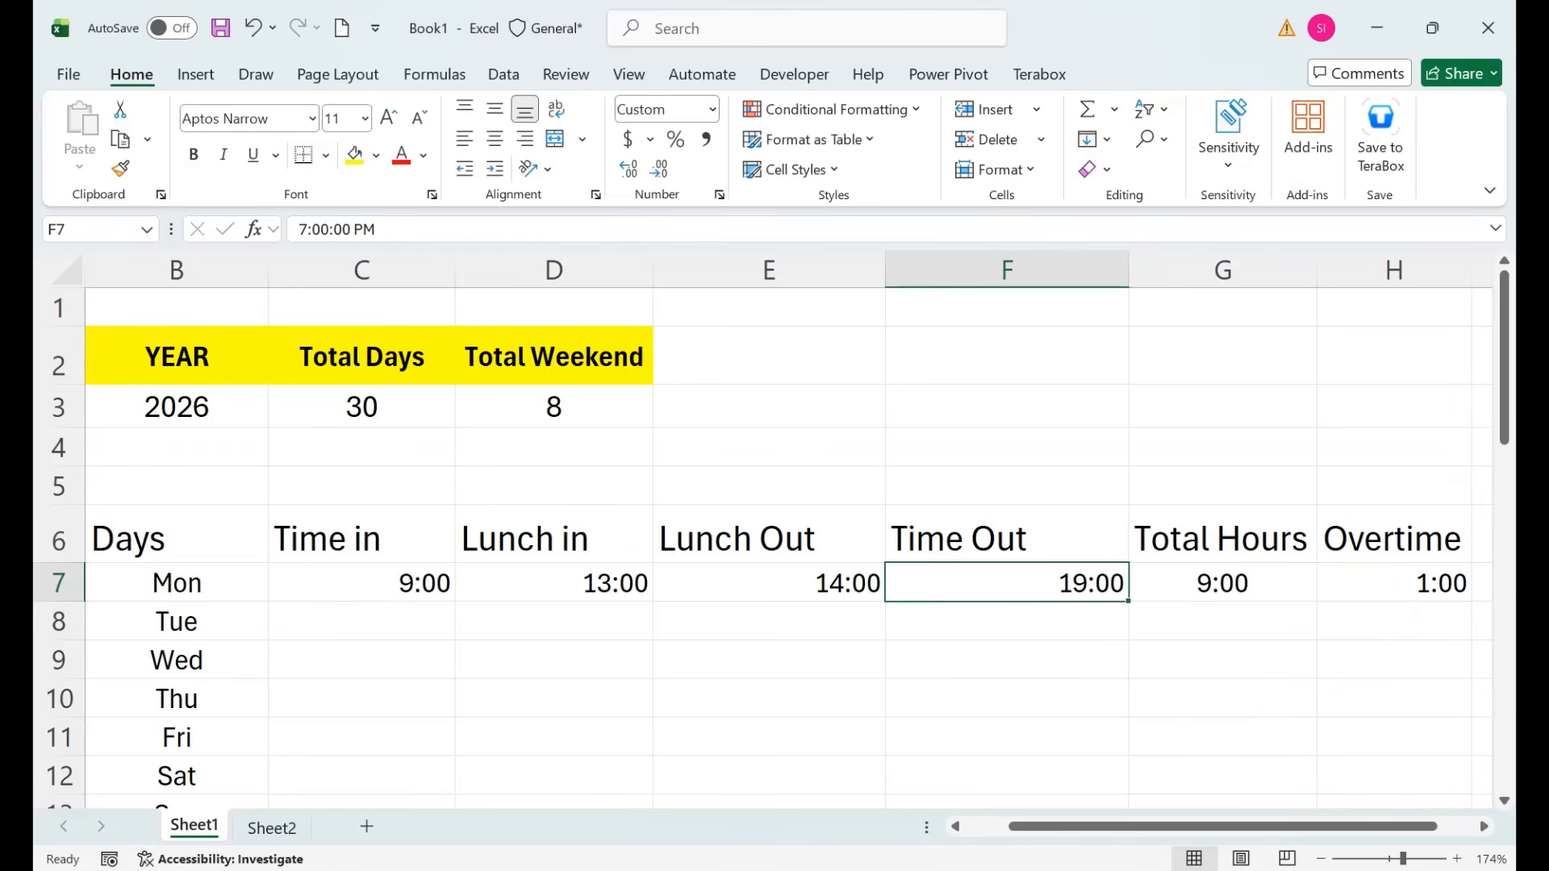
text(18)
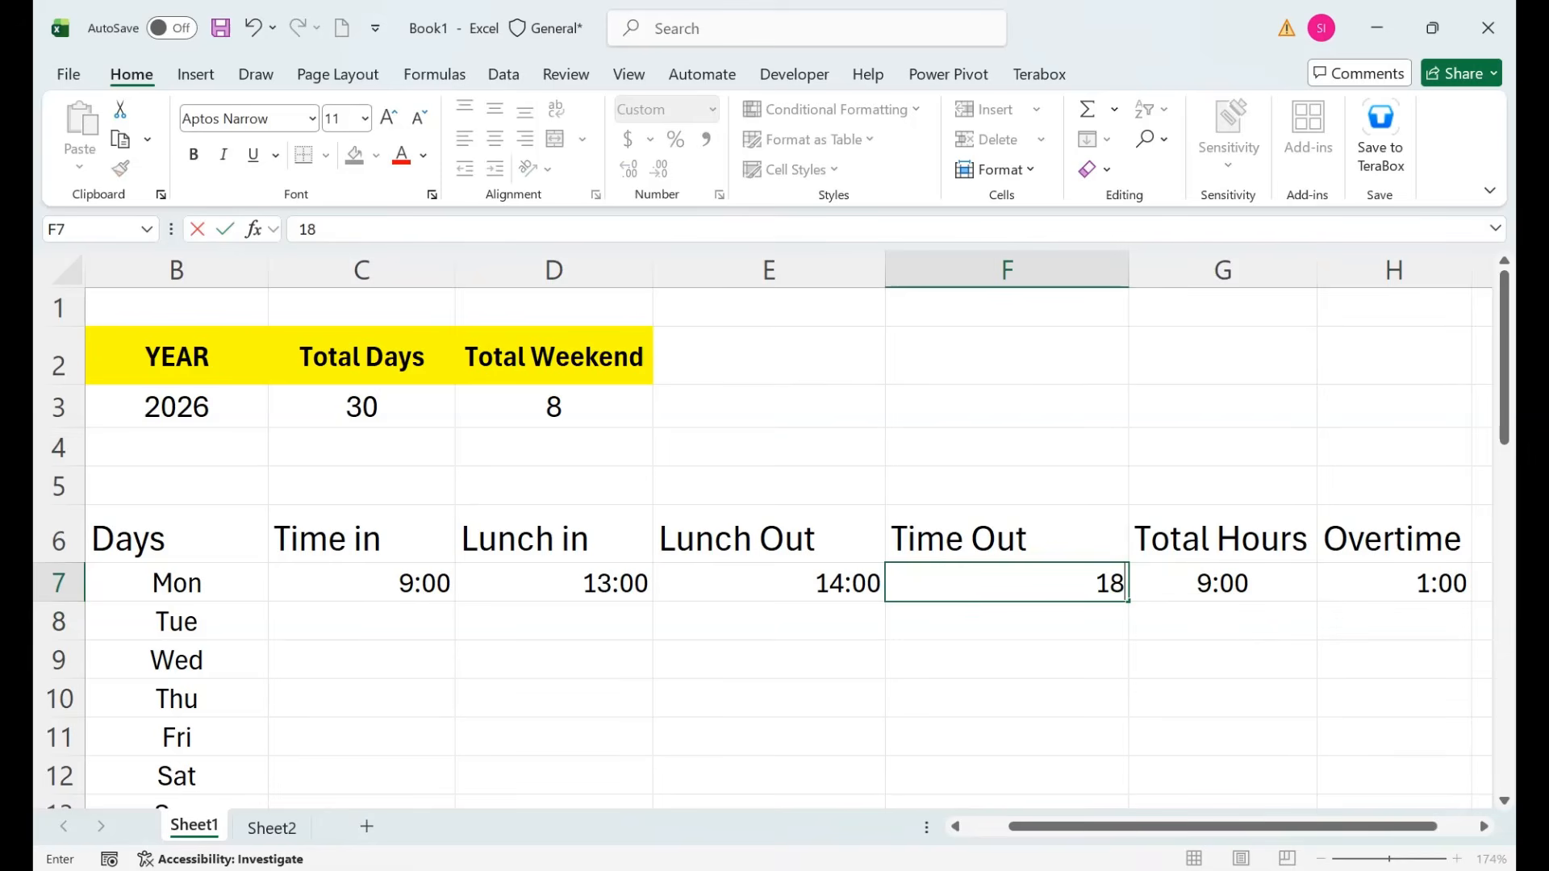
text(:320)
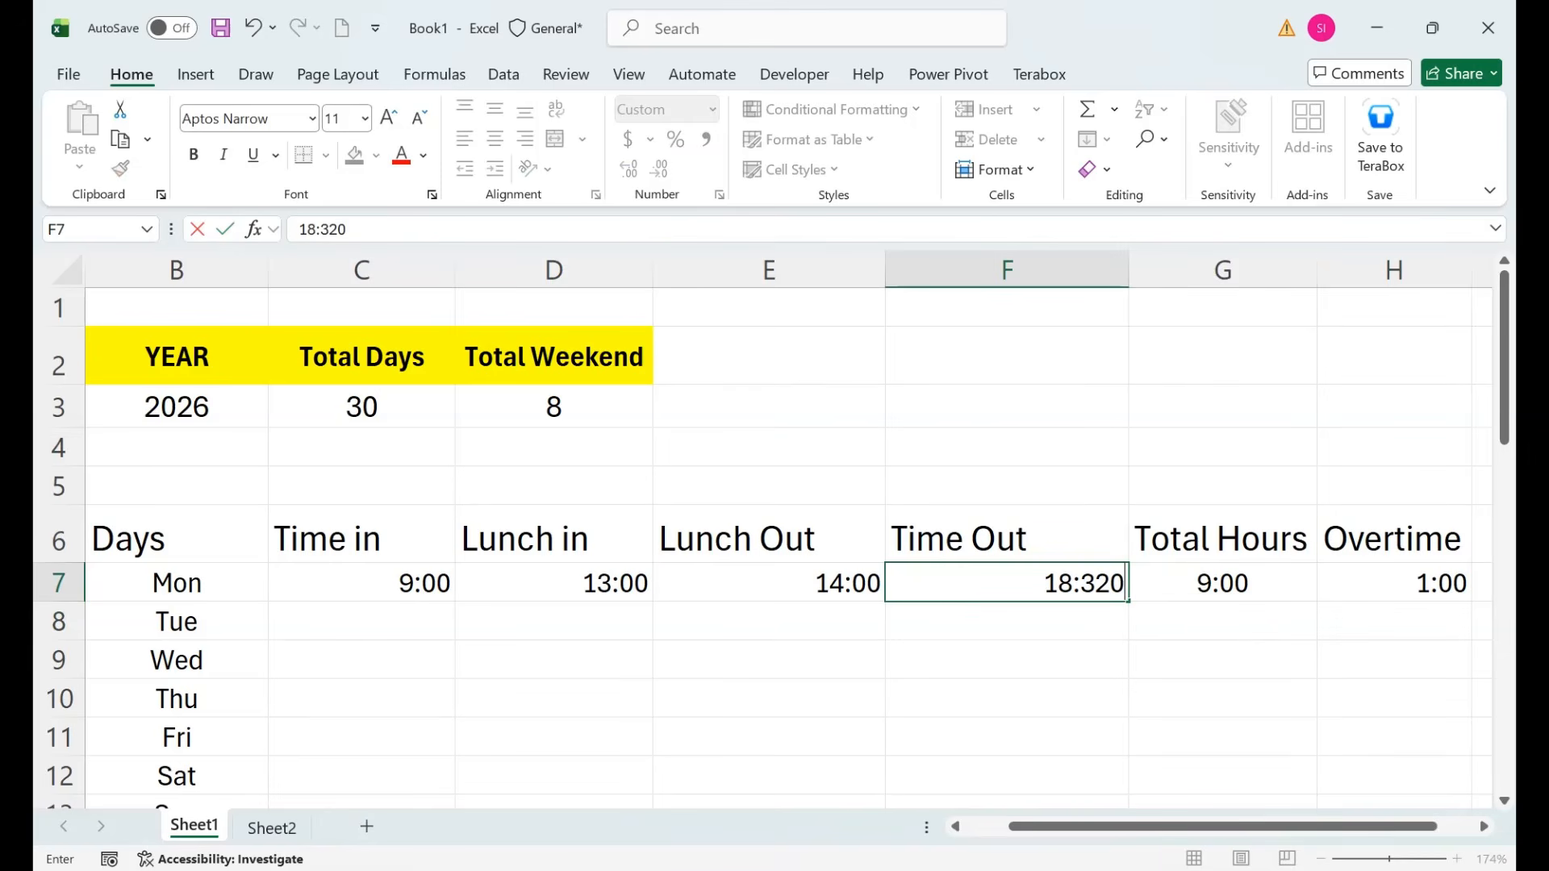
key(BackSpace)
key(BackSpace)
text(0)
key(Return)
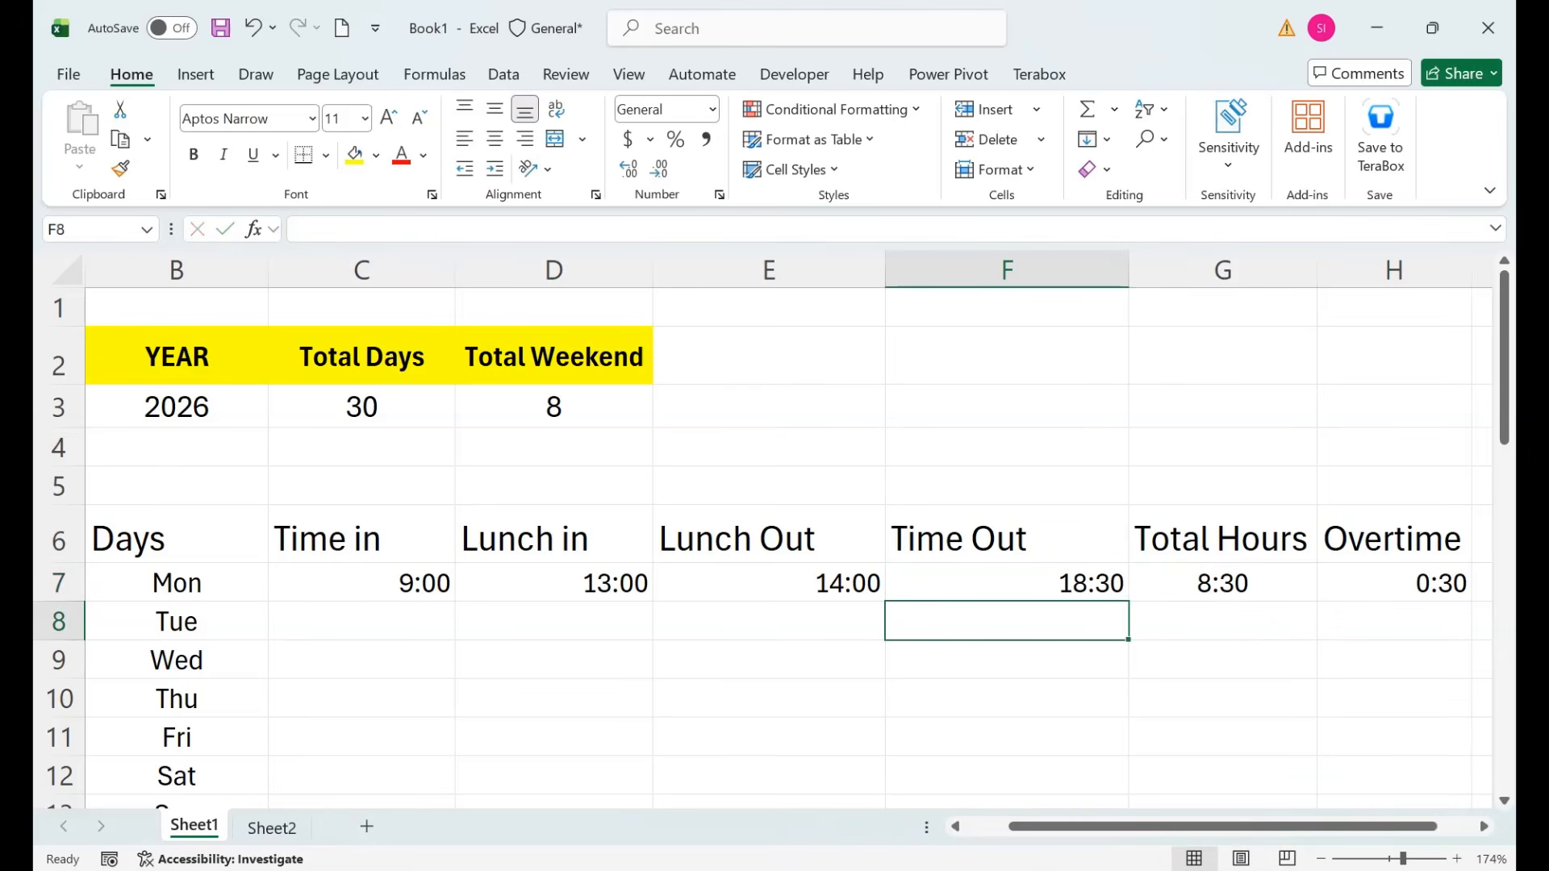
click(1394, 582)
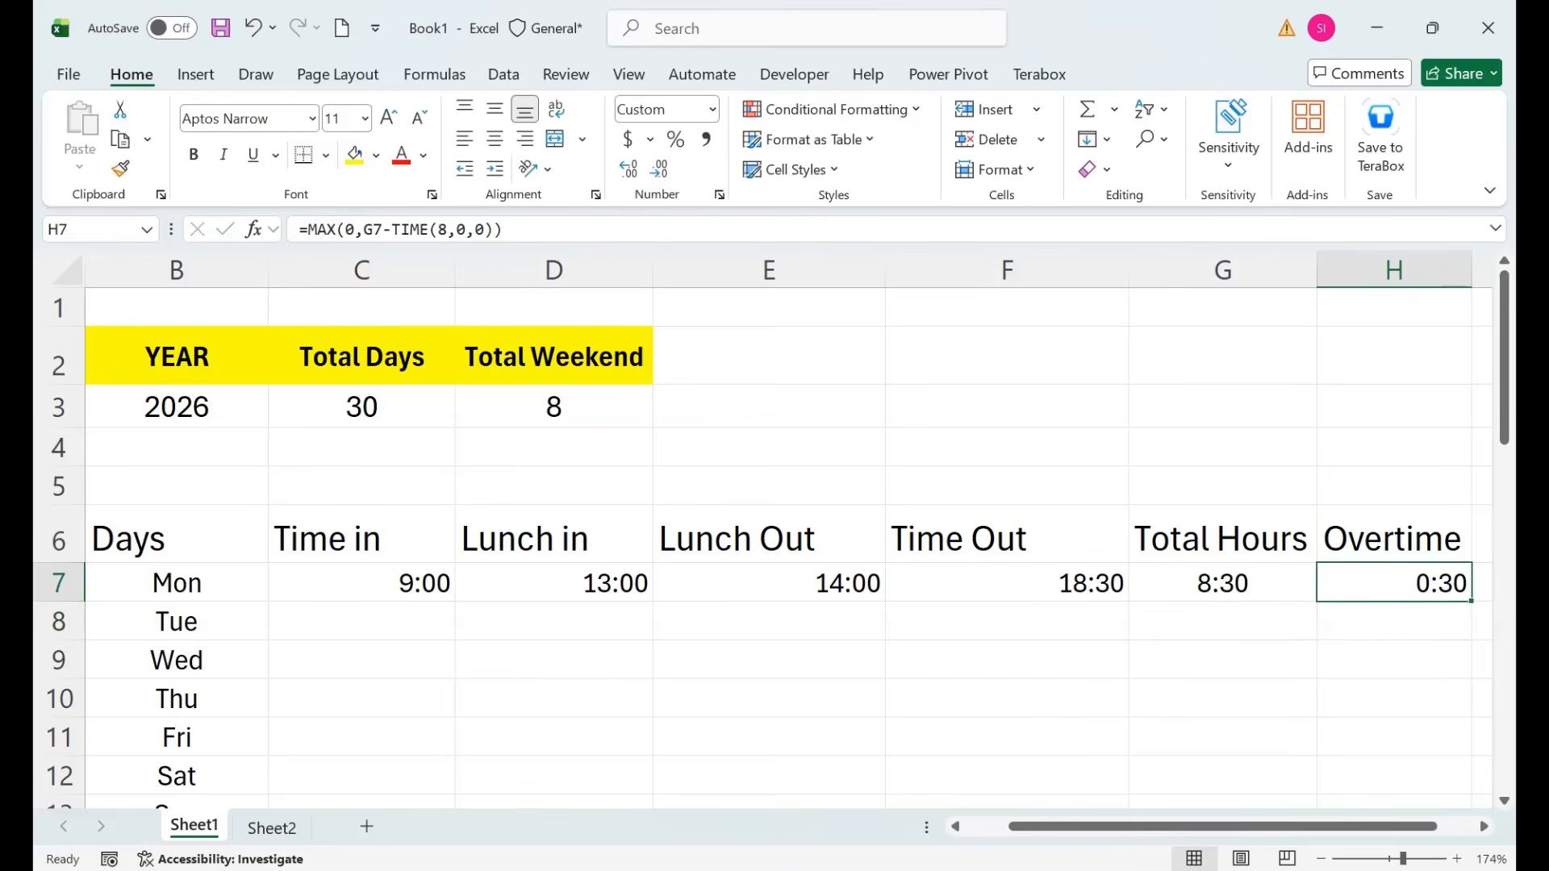
Give headers B6:H6 a light green fill, bold text, and horizontal and vertical centring.
drag(1394, 538, 175, 538)
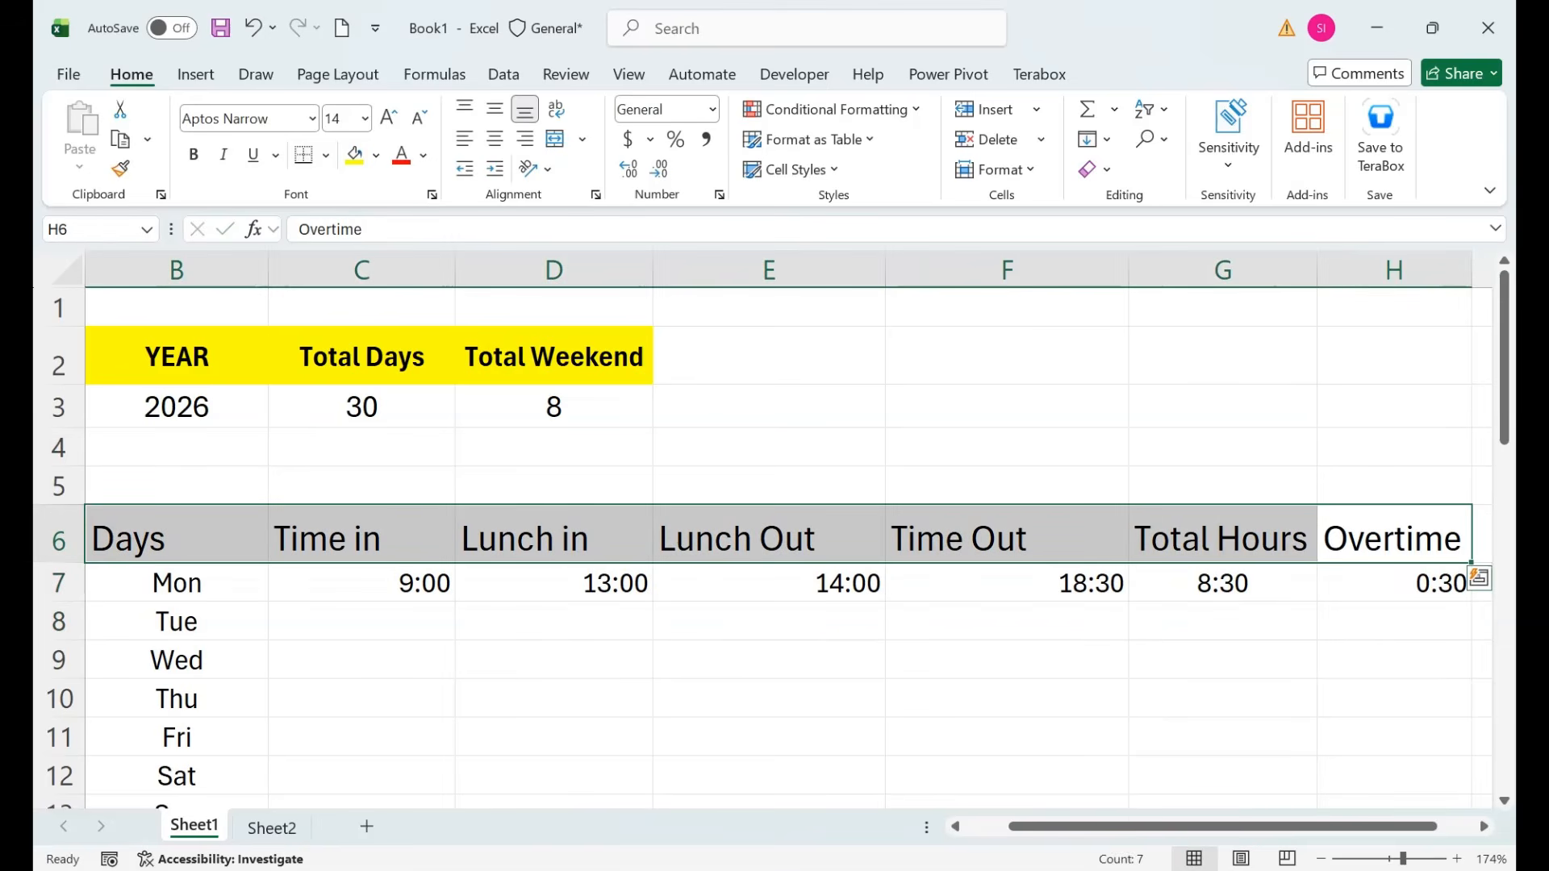
click(376, 155)
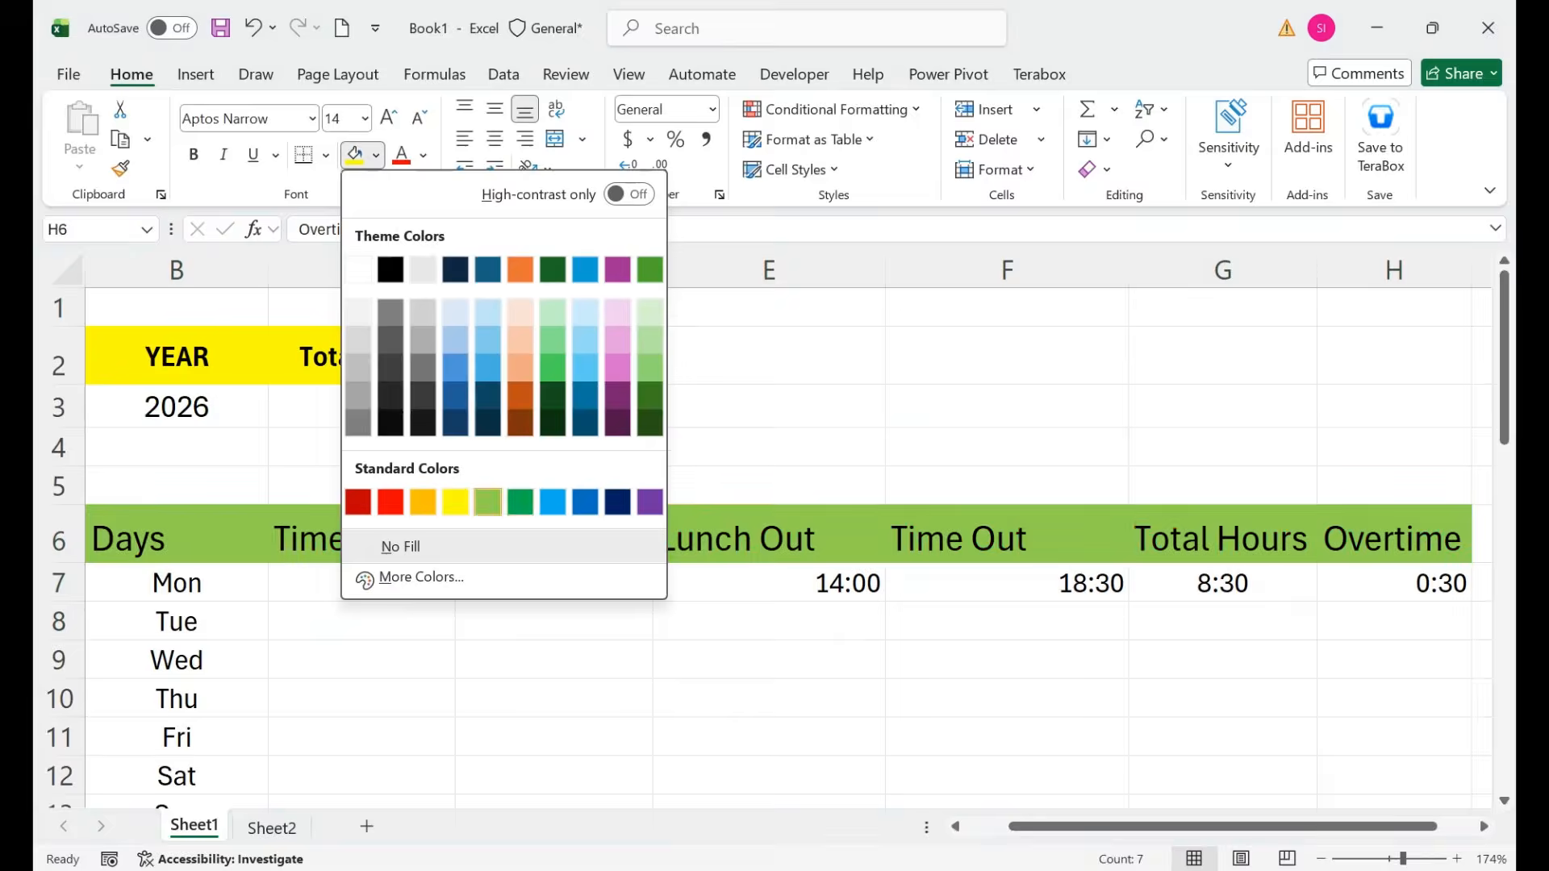
click(488, 502)
click(494, 139)
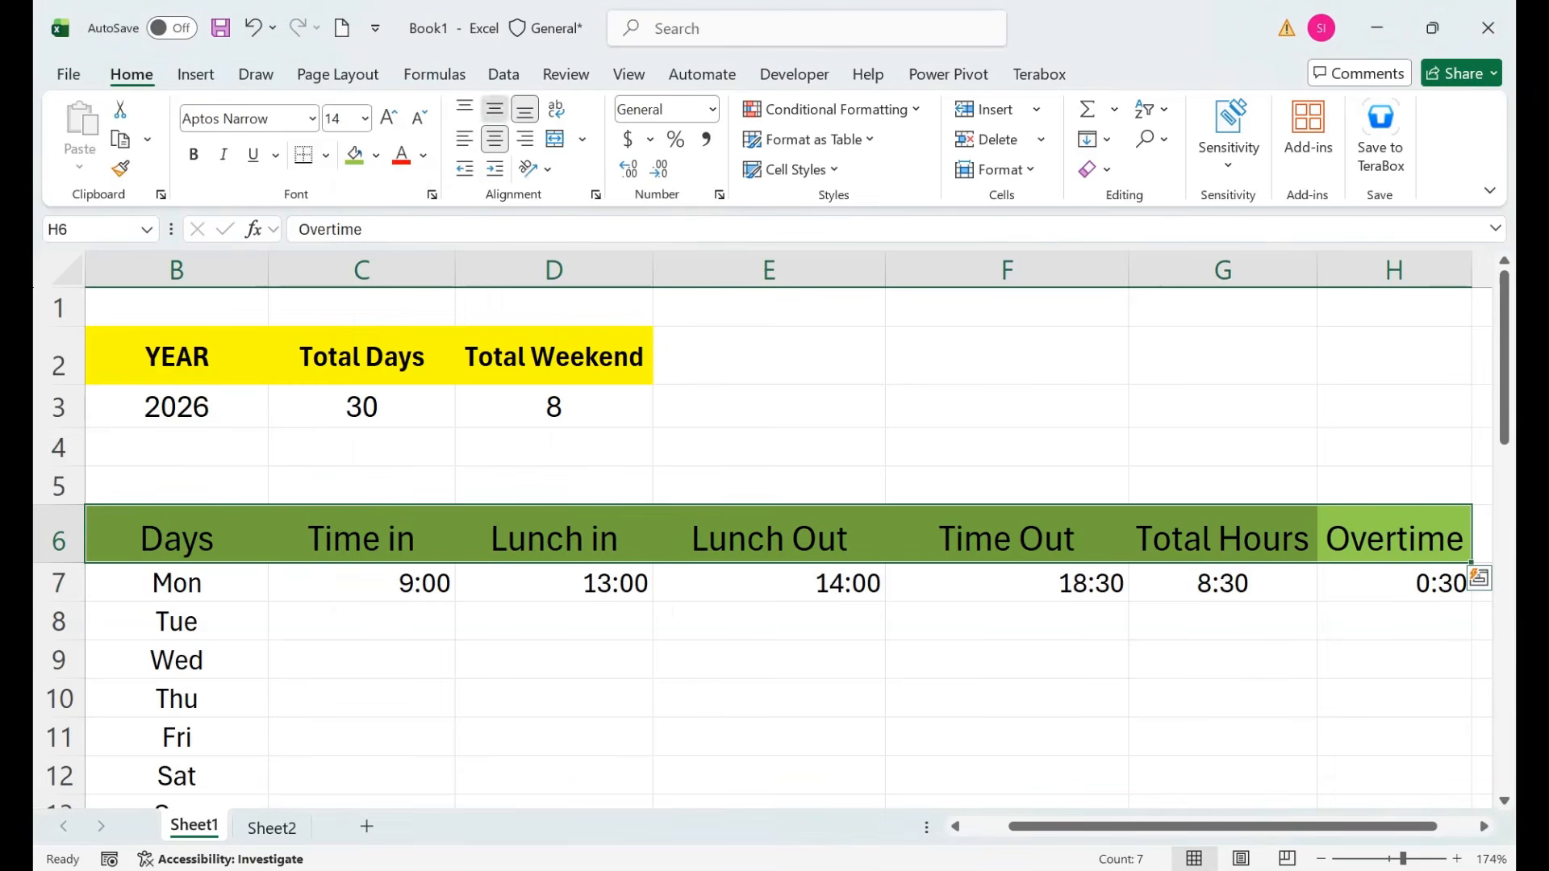
click(495, 108)
click(193, 154)
click(769, 486)
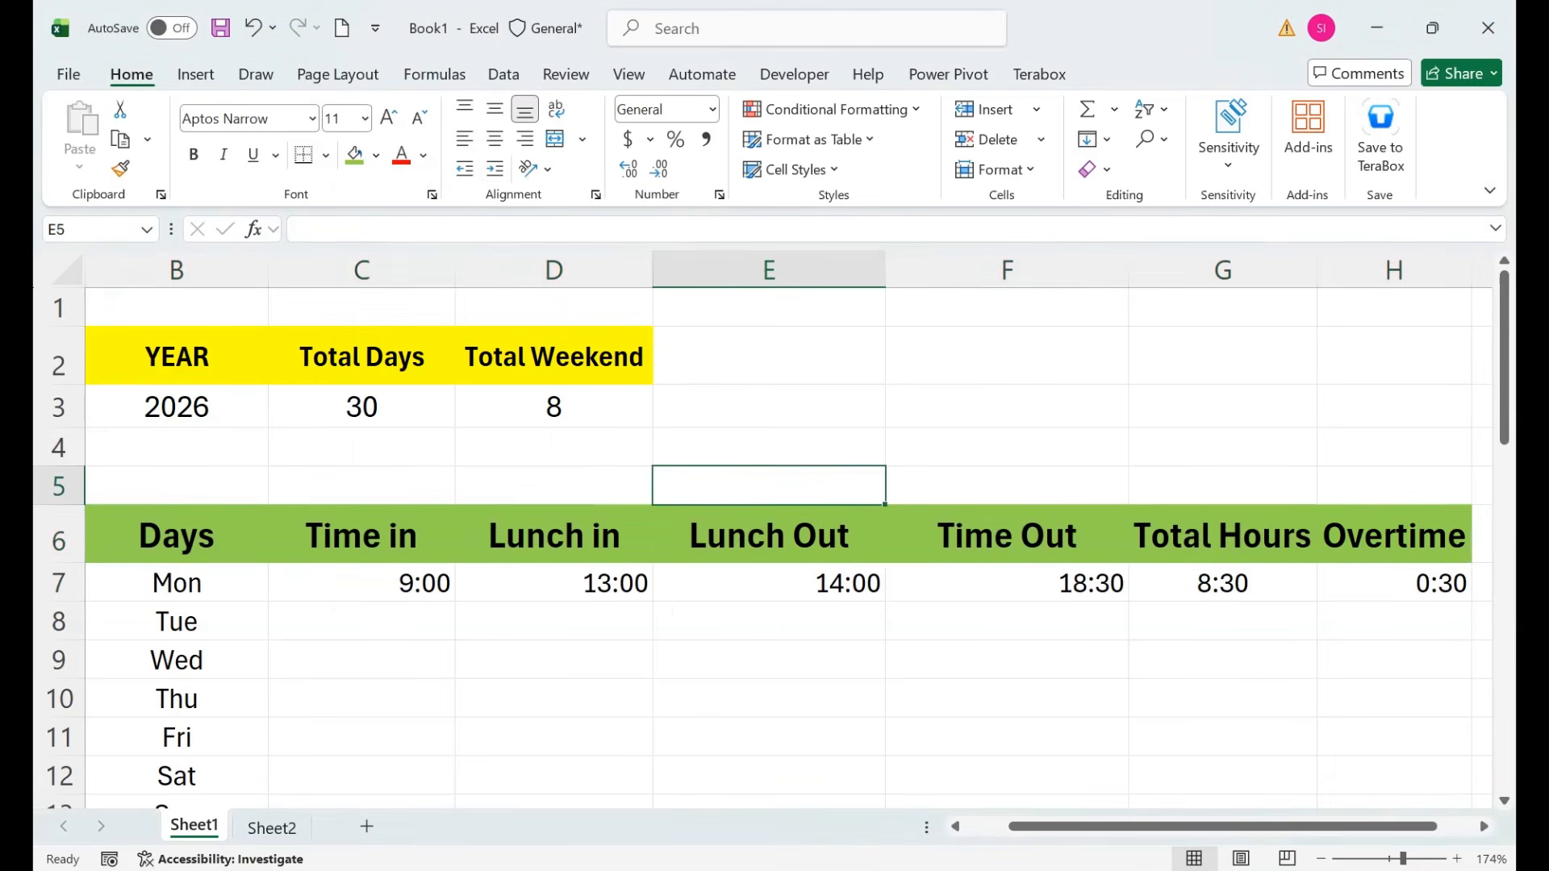
Centre the contents of columns C through H.
drag(361, 269, 1444, 270)
click(495, 139)
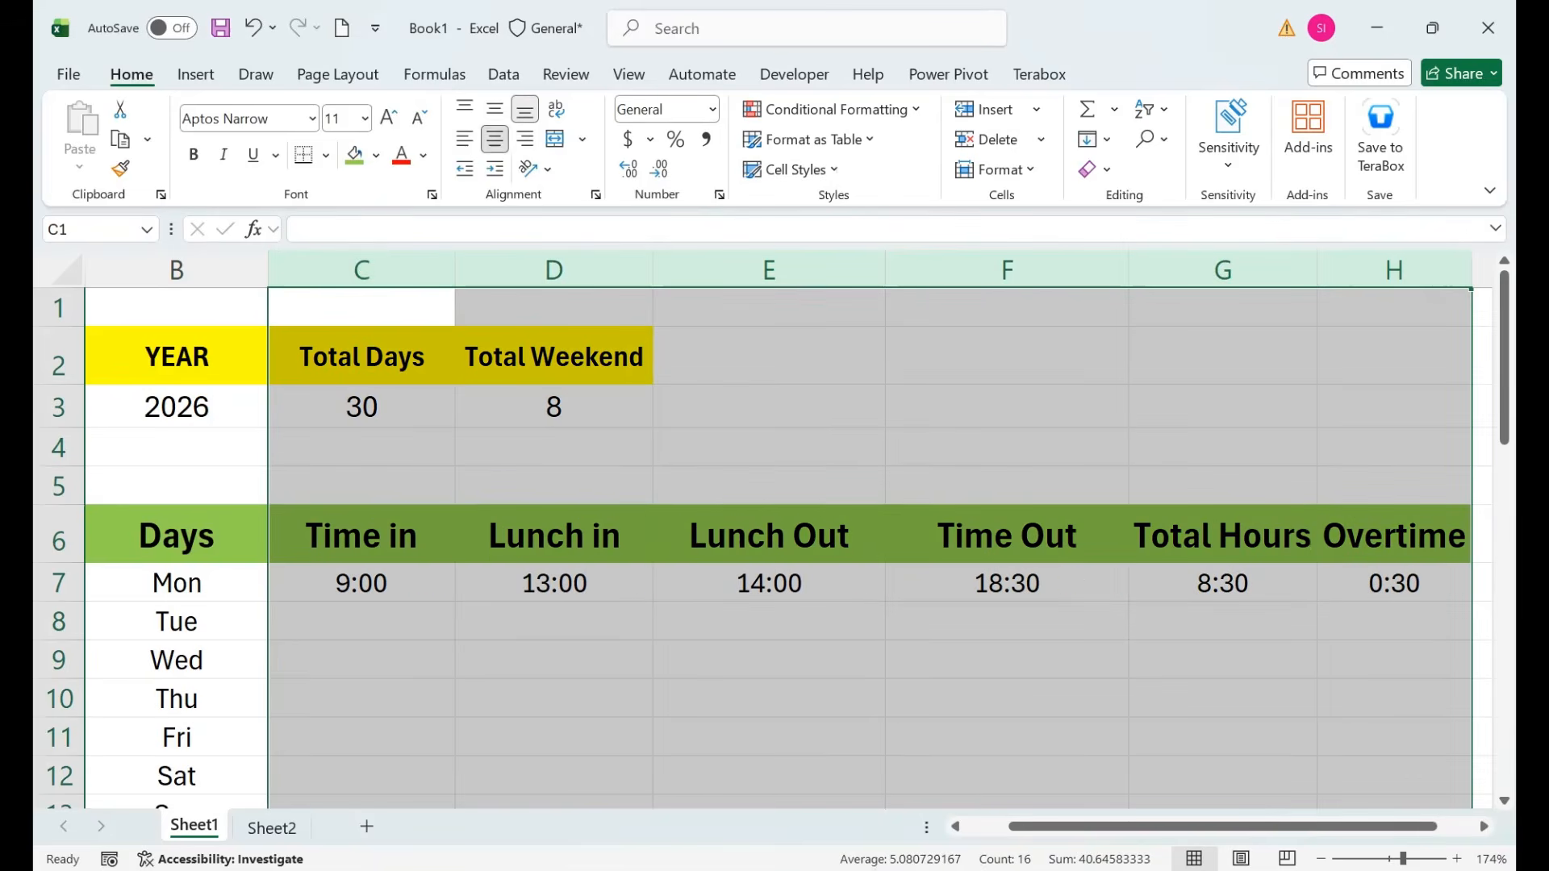
click(495, 138)
click(495, 139)
click(553, 621)
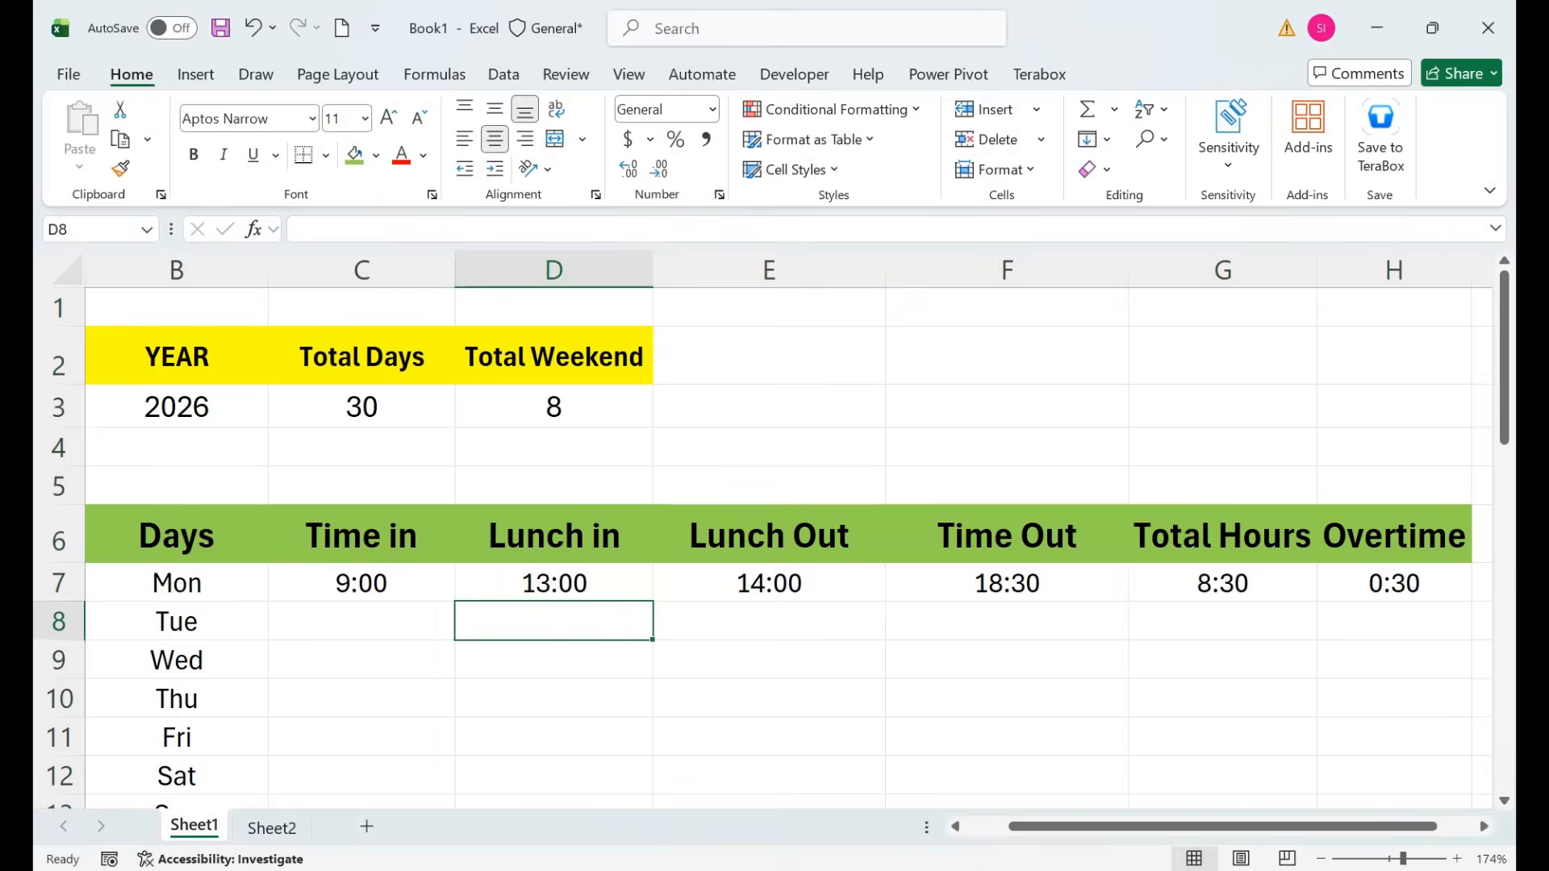
Give the S# header in A6 the same green fill and bold text.
click(1320, 859)
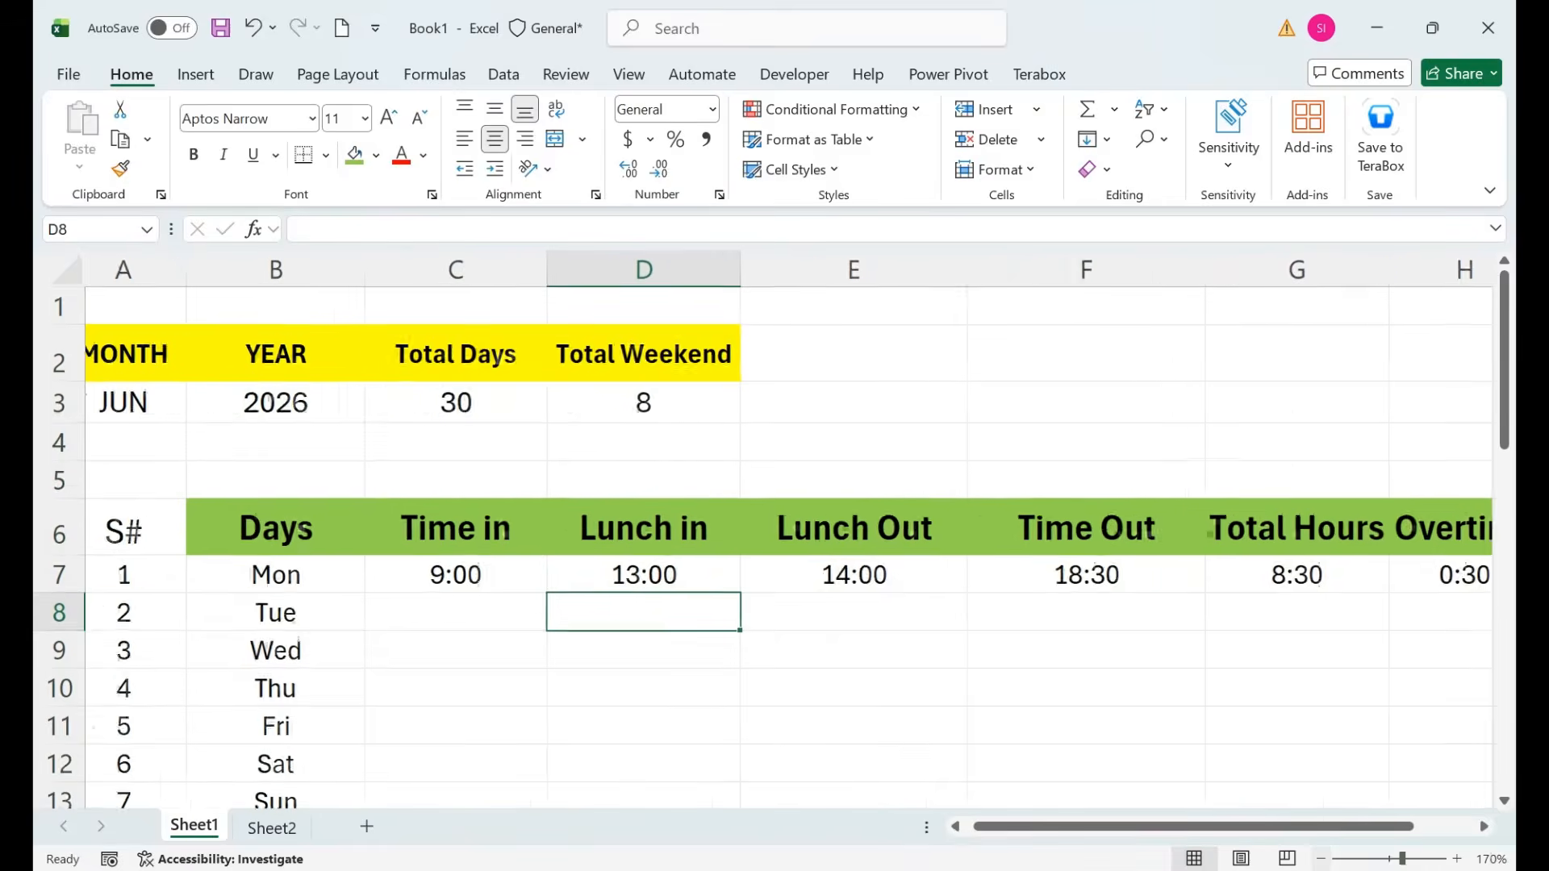
click(1320, 859)
click(1320, 859)
click(1321, 860)
click(1321, 859)
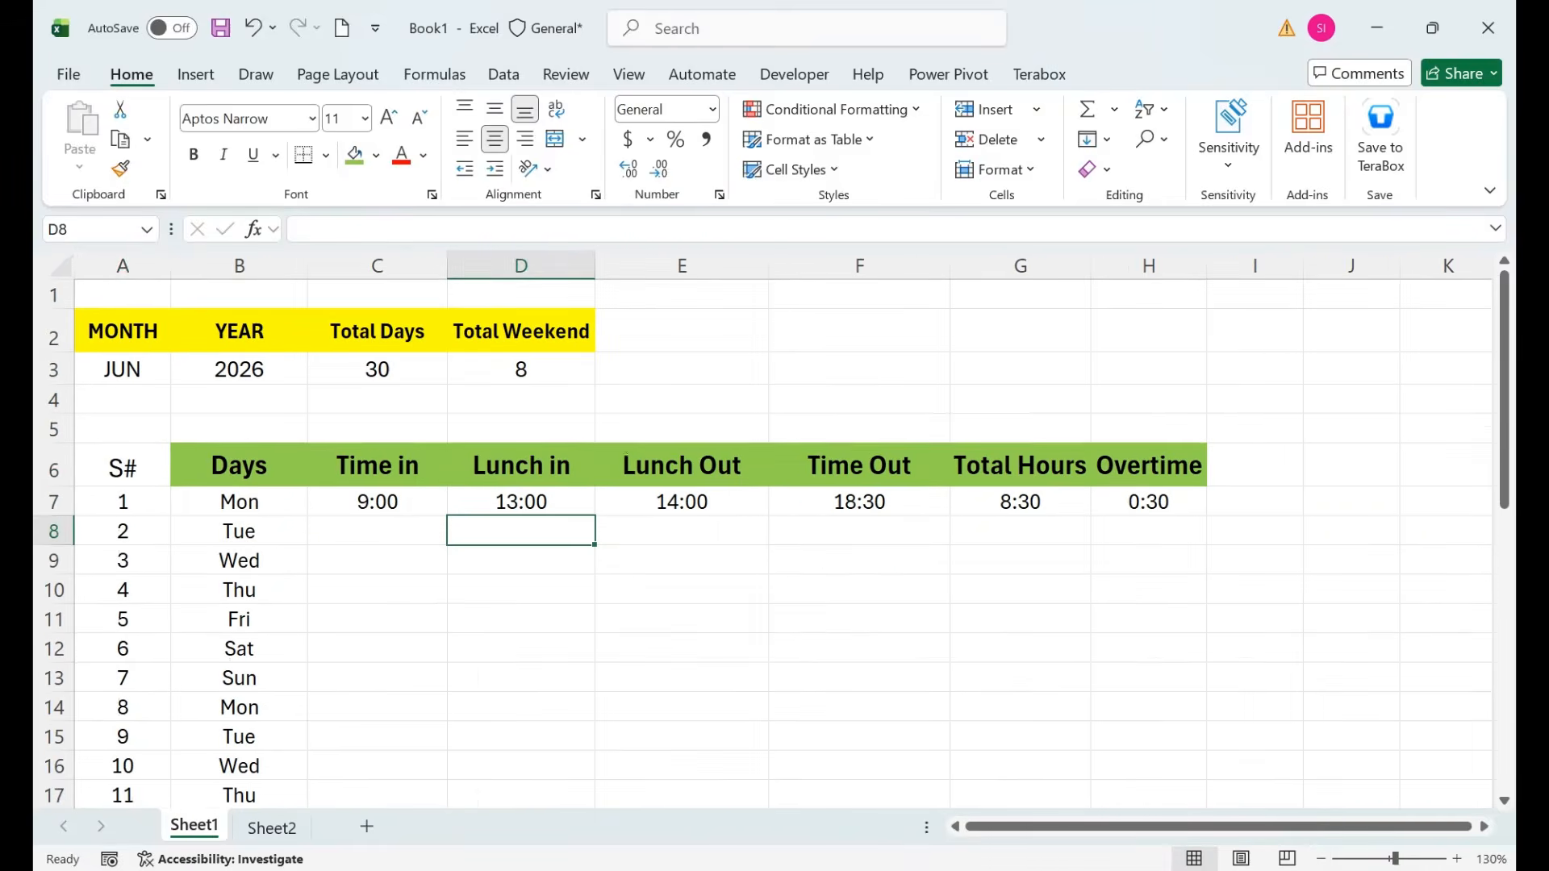
click(123, 466)
click(354, 156)
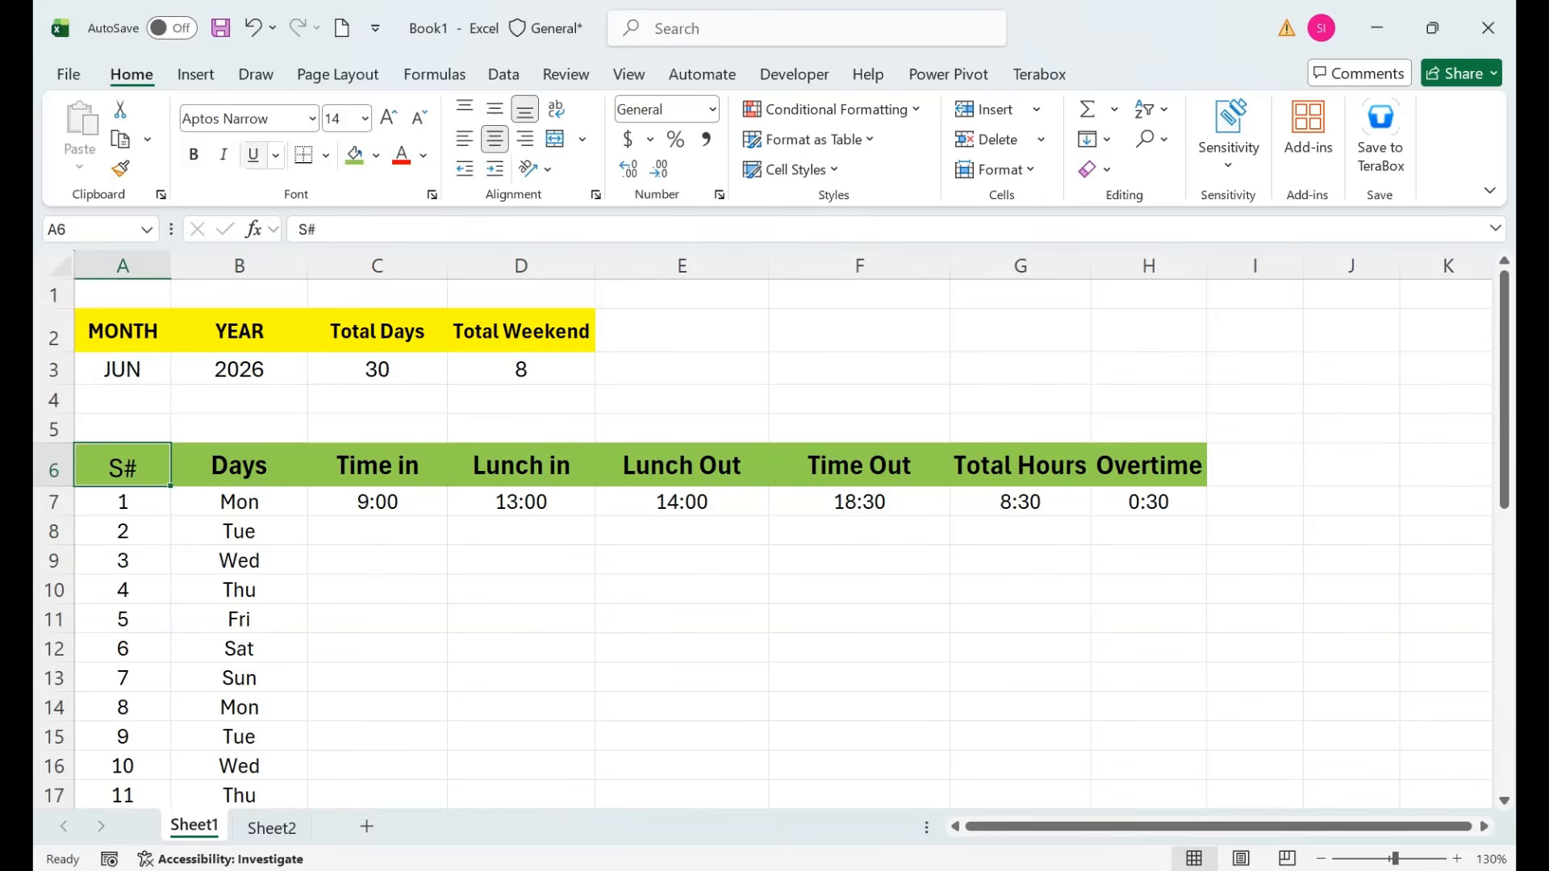
click(193, 155)
click(682, 399)
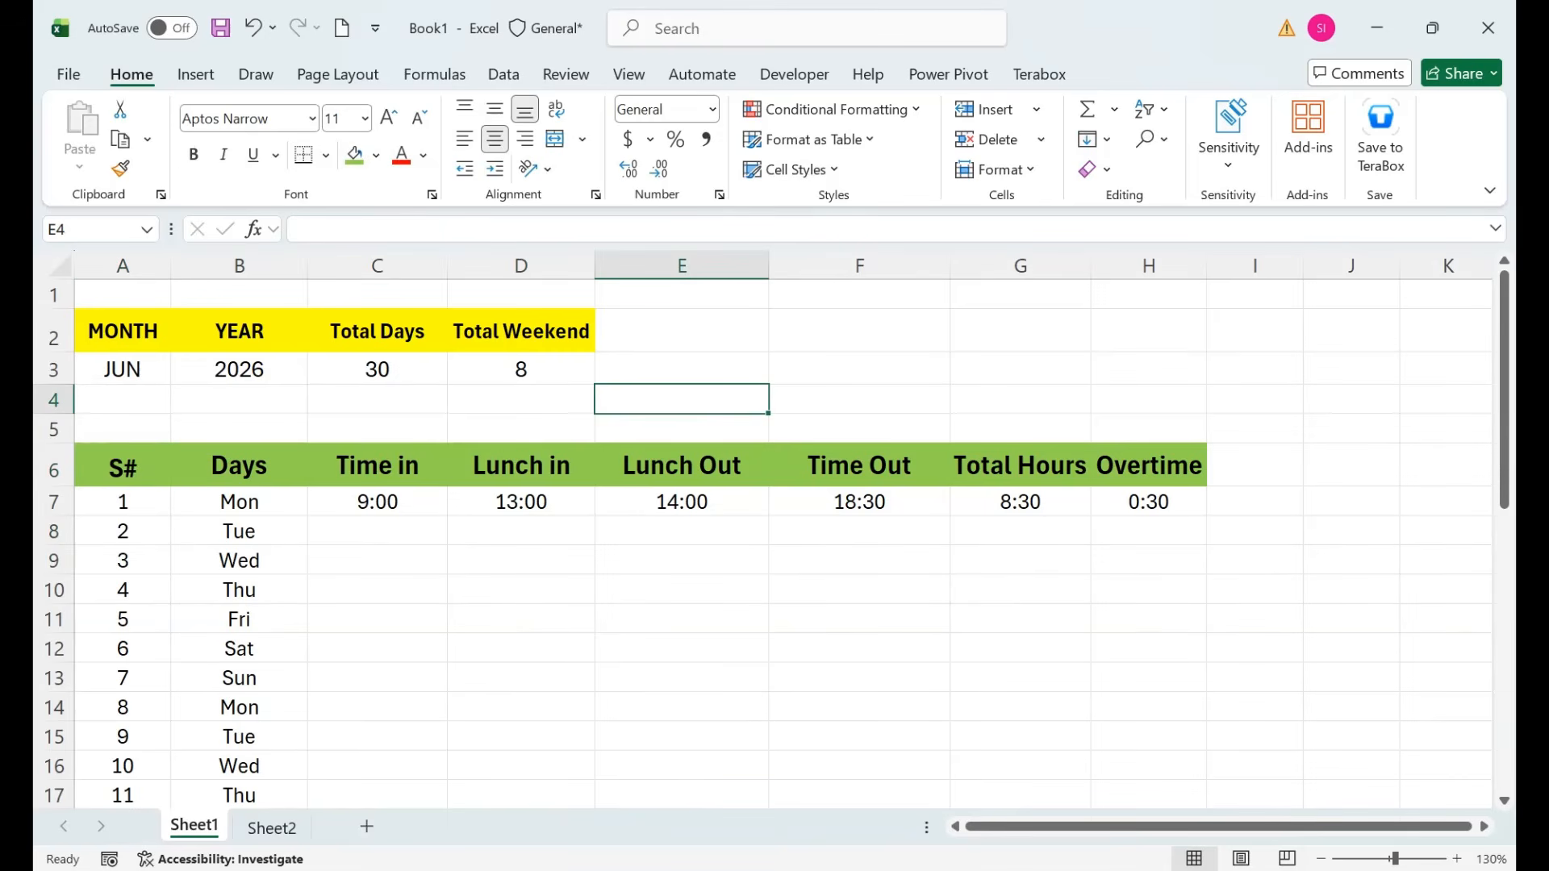
Fill the Total Hours and Overtime formulas from G7:H7 down the day rows.
drag(1020, 466, 1020, 502)
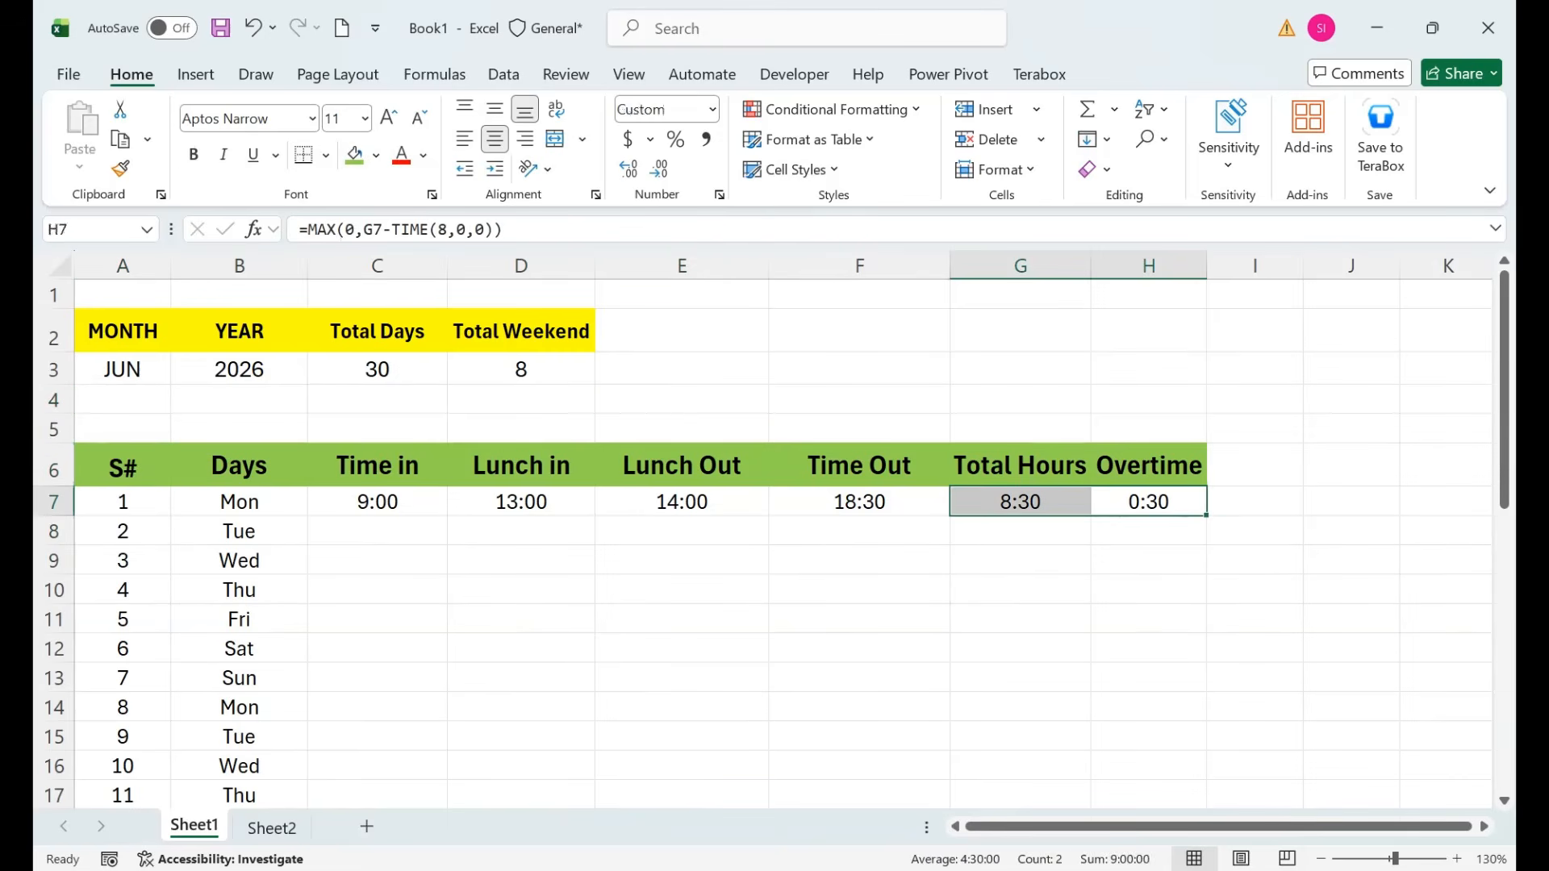
drag(1206, 516, 1161, 677)
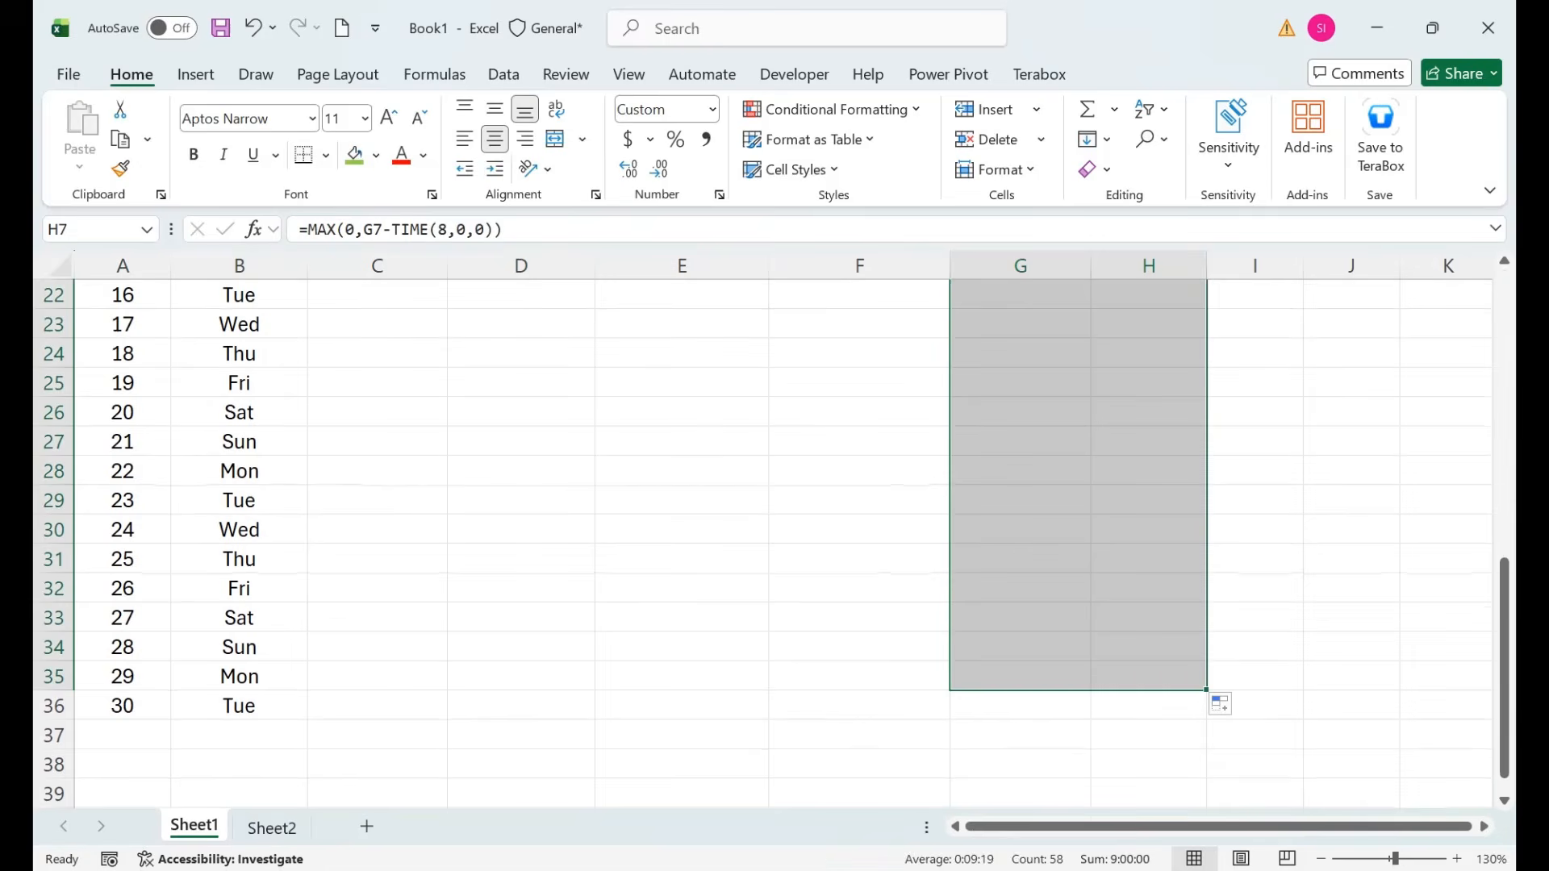
drag(1505, 614, 1505, 323)
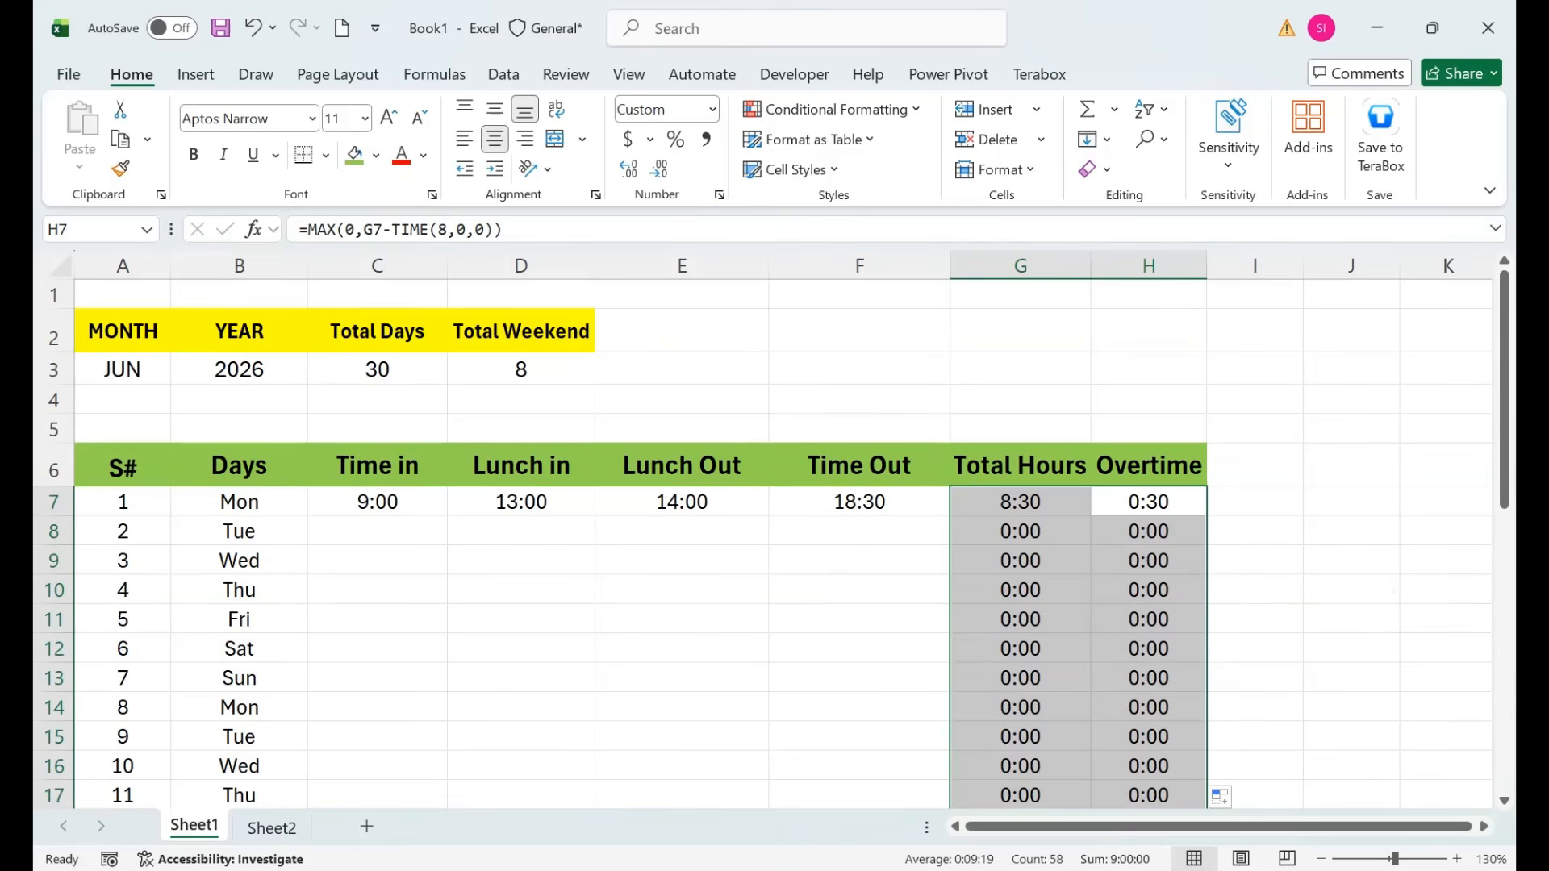
Add a Per Day label in E2 styled like the yellow Total Weekend header.
click(682, 331)
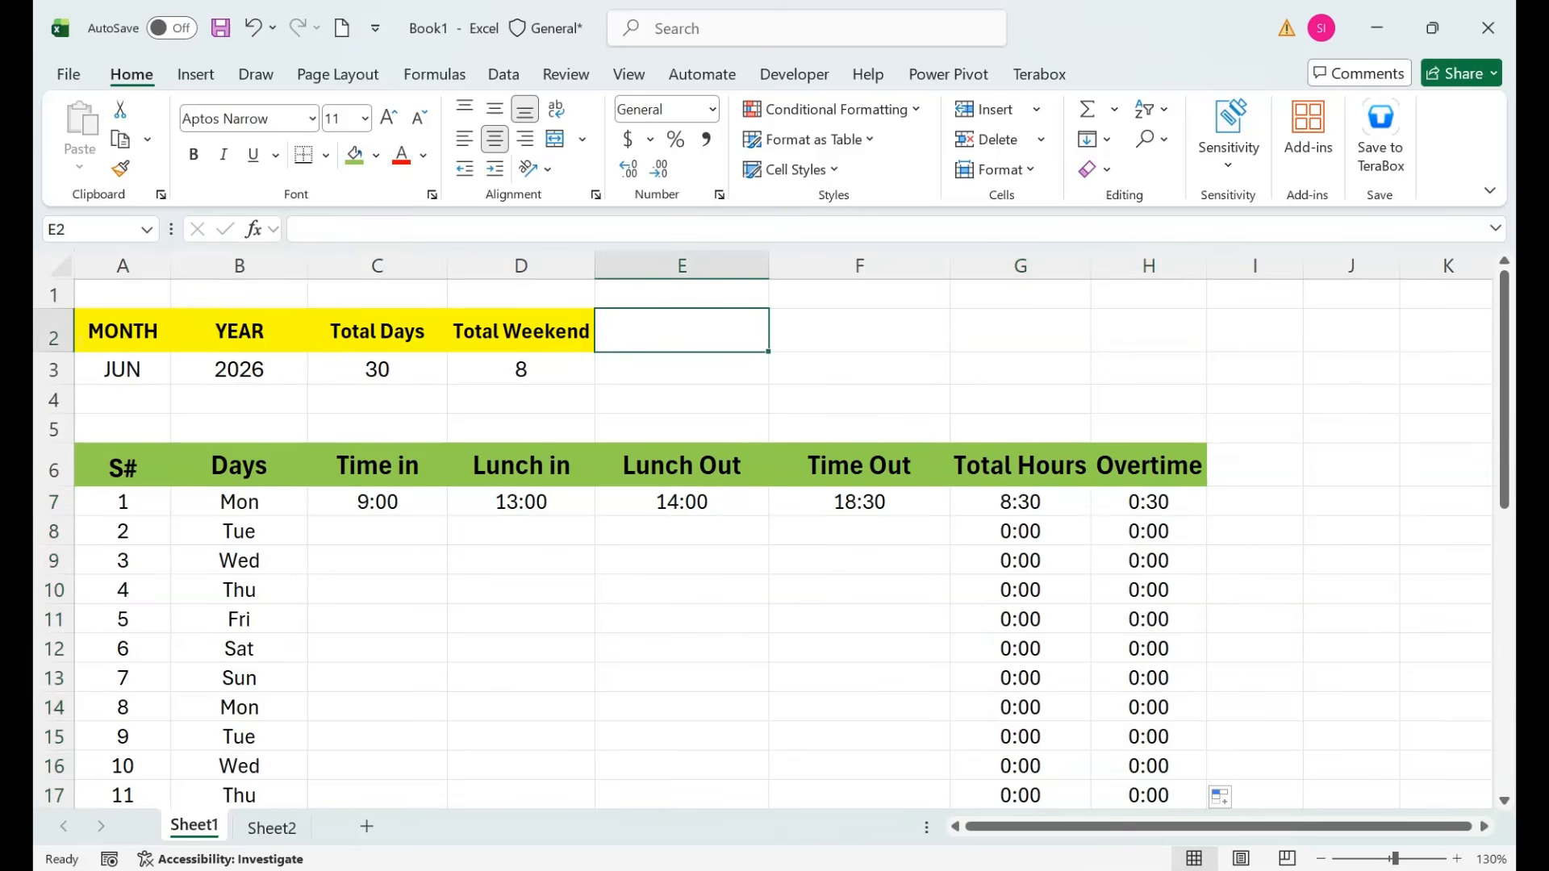
text(Basic)
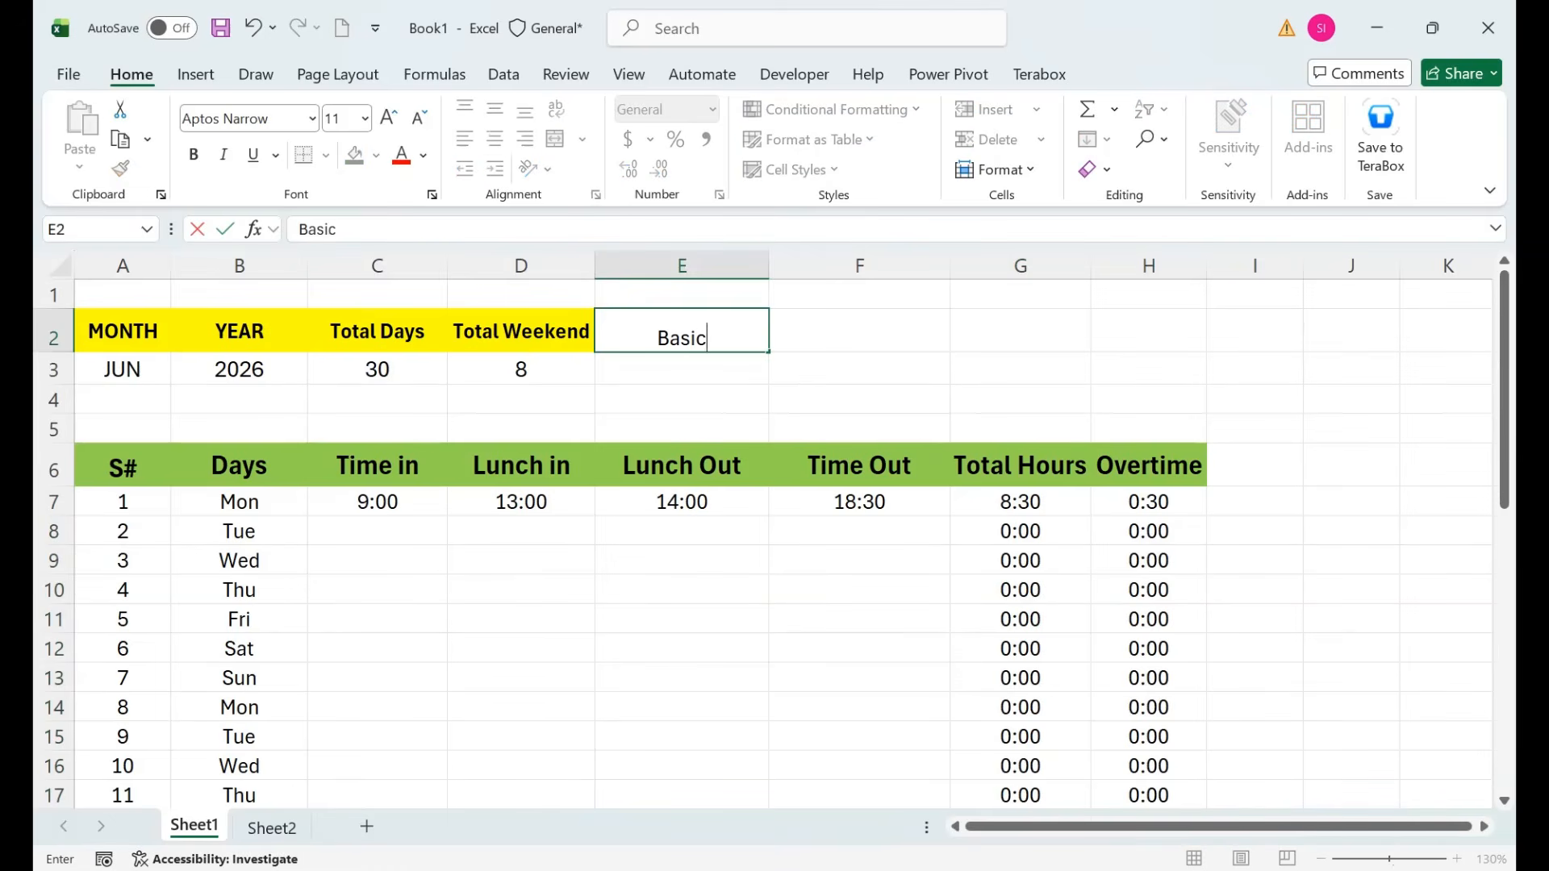
key(BackSpace)
key(BackSpace)
key(BackSpace)
key(BackSpace)
key(BackSpace)
text(Per Day)
key(Return)
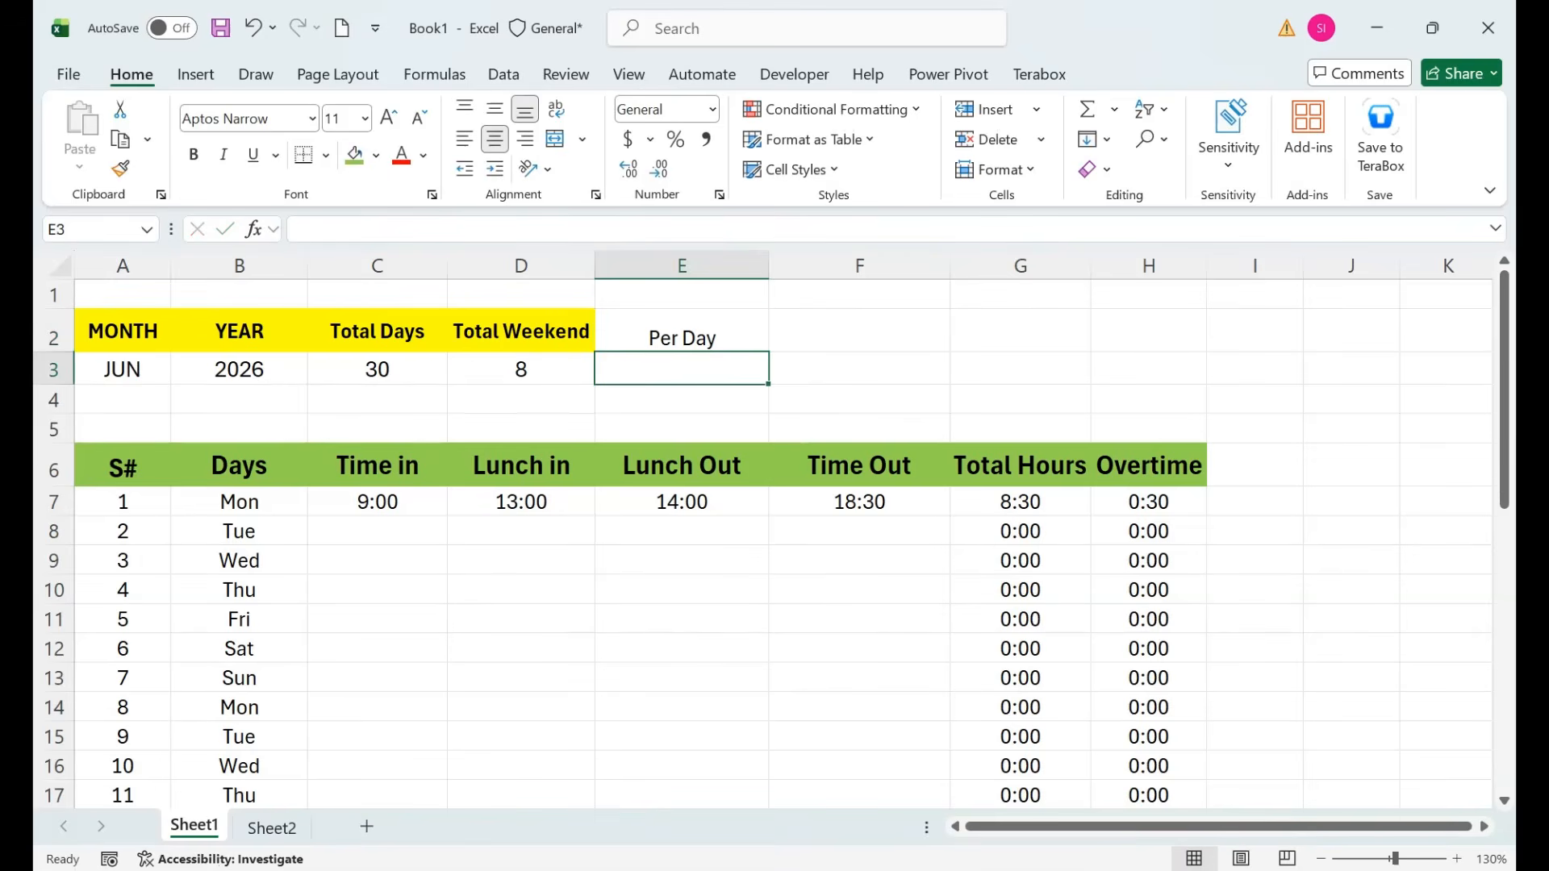
click(521, 331)
click(120, 169)
click(682, 332)
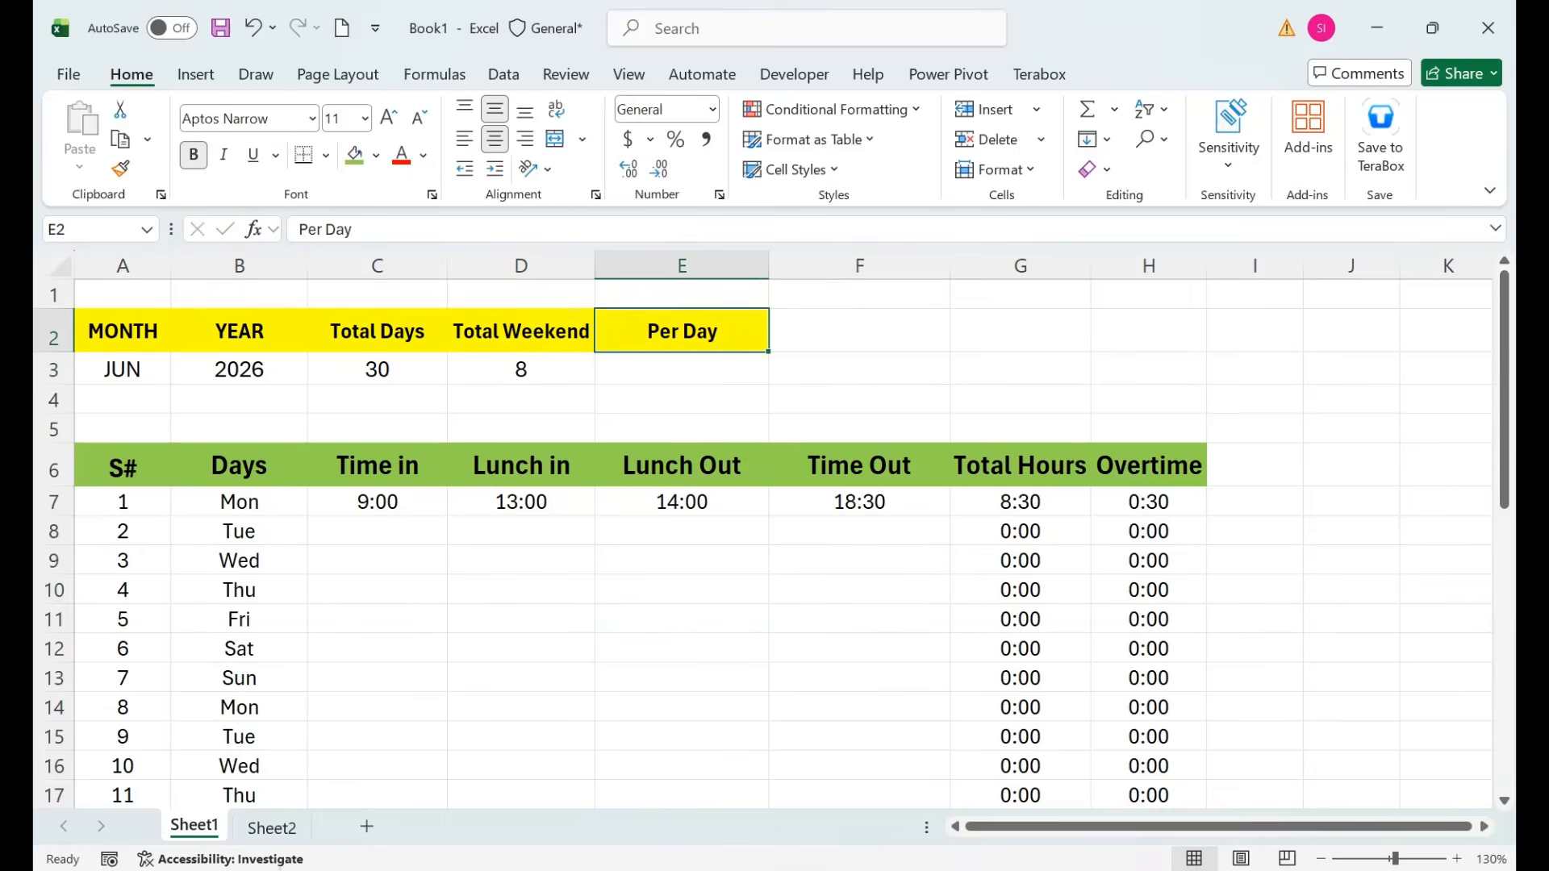
Enter a daily rate of 1000 in E3.
click(682, 370)
text(1000)
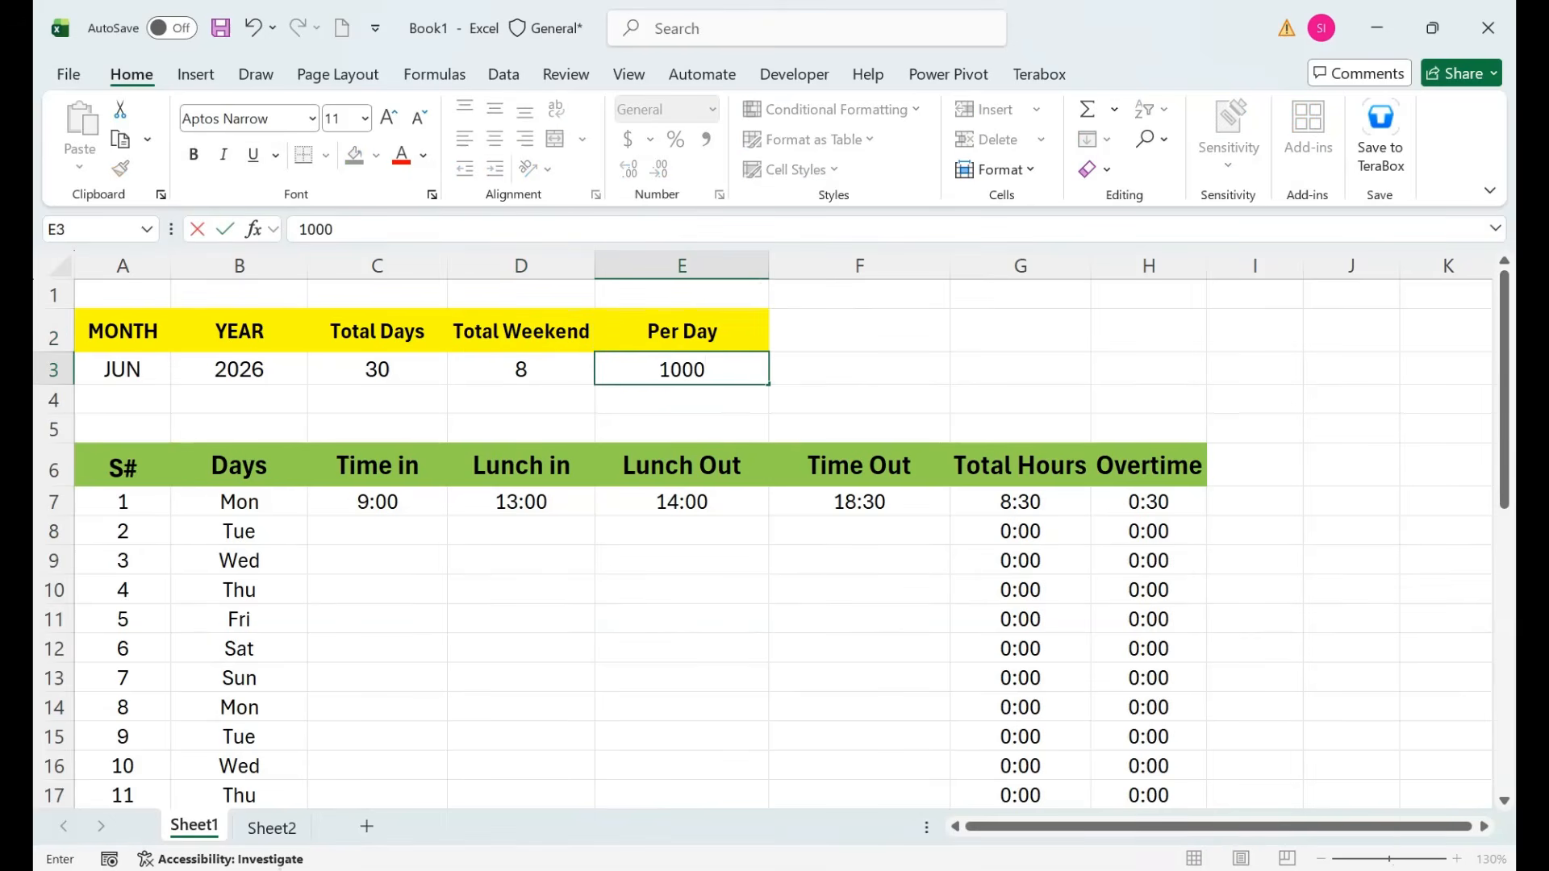
key(Return)
key(Up)
key(Right)
Add an Over Time header in F2 with the same yellow bold style as Per Day.
key(Up)
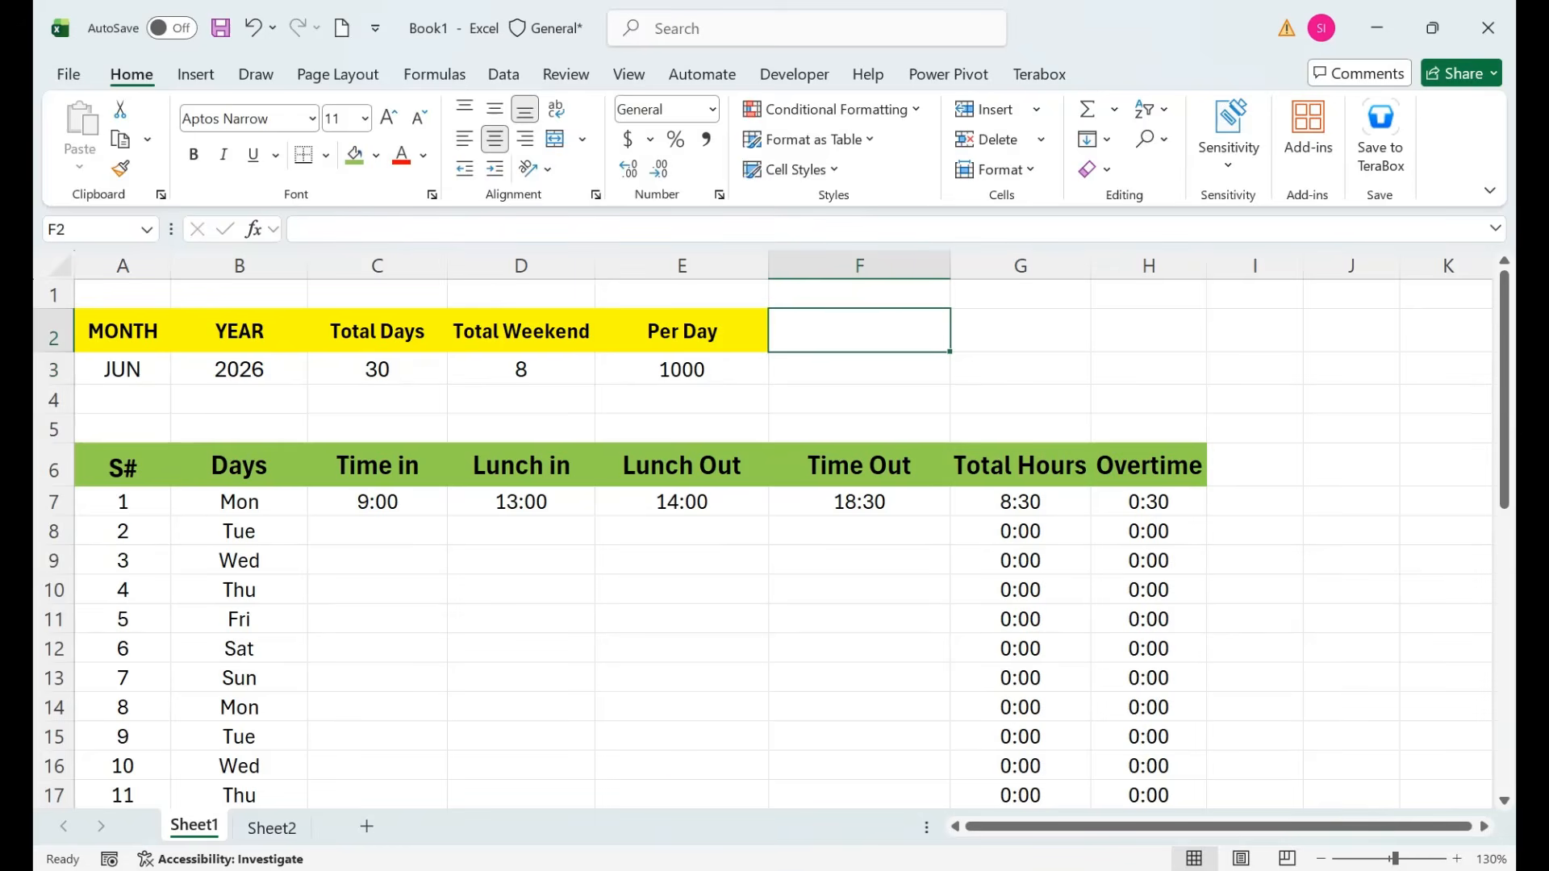
text(Over Time)
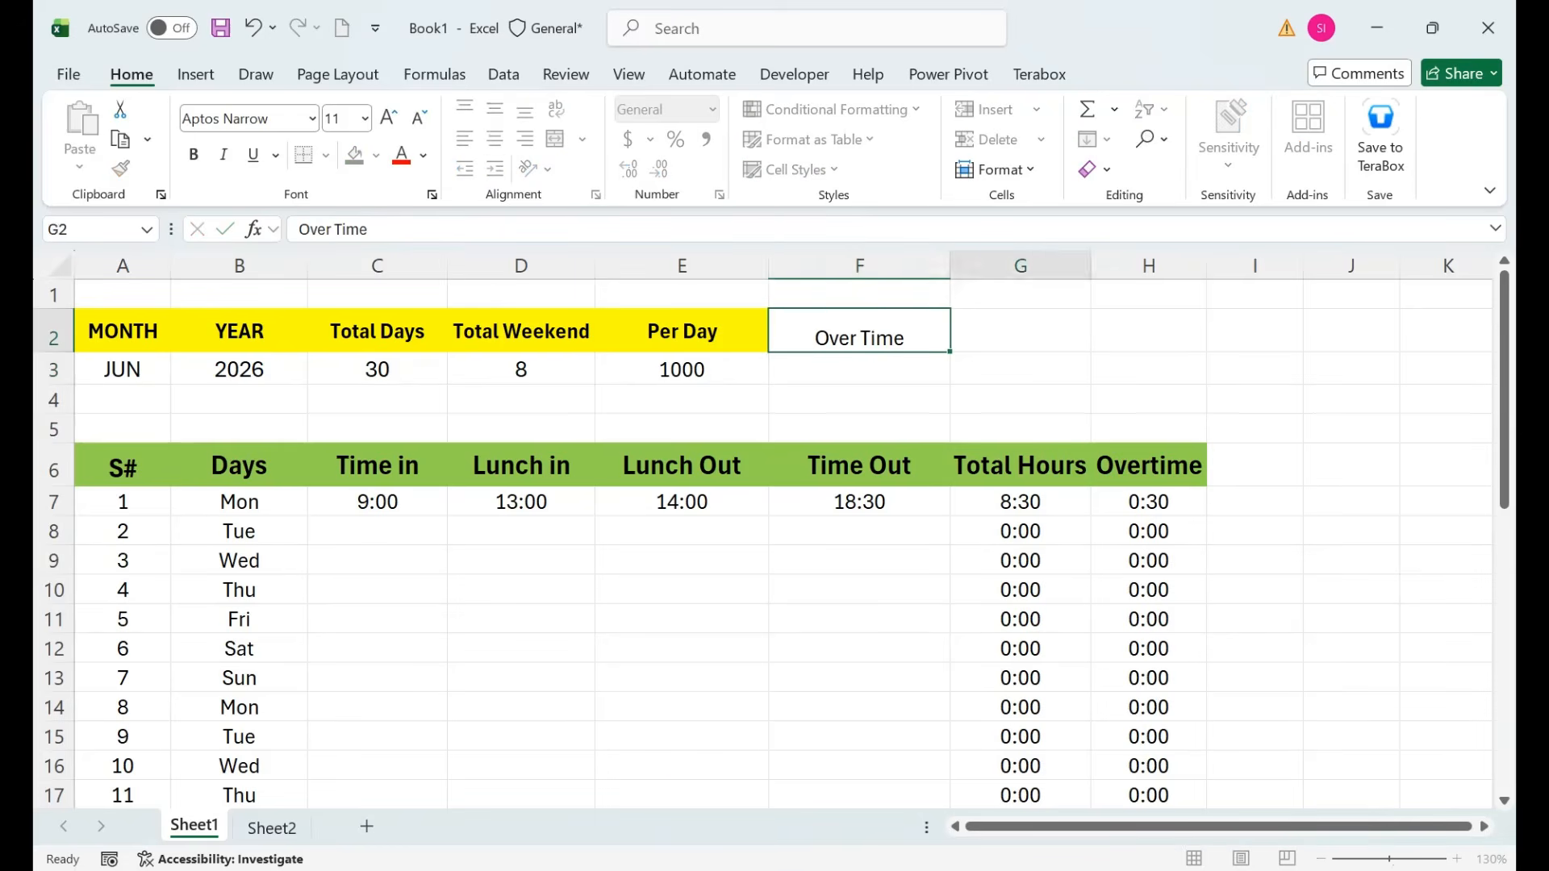
key(Right)
key(Left)
key(Left)
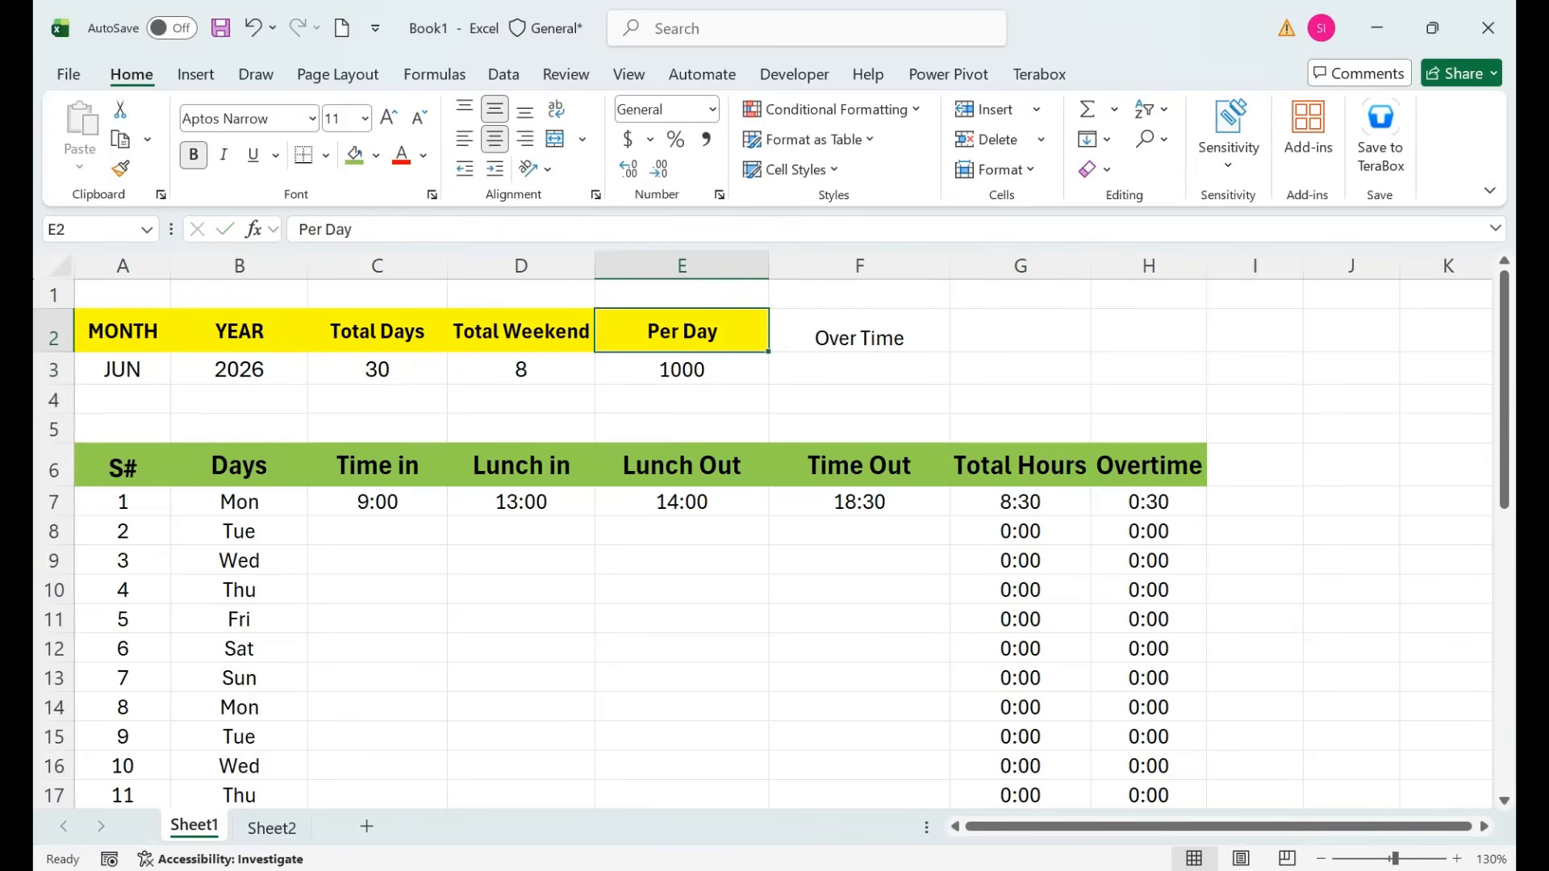
key(alt+h)
key(f)
key(p)
key(Return)
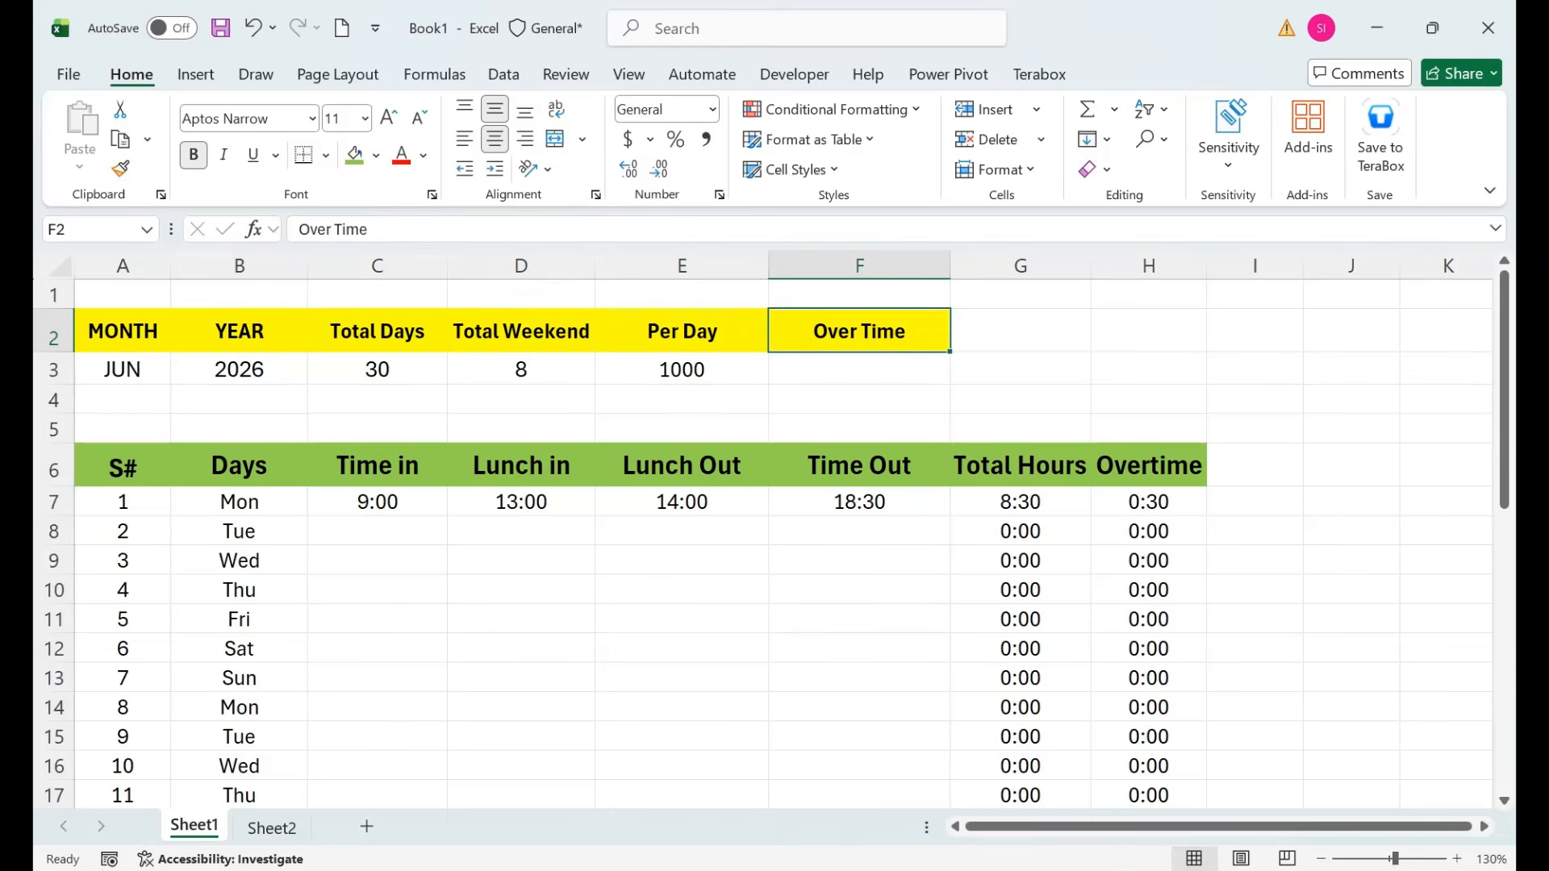
key(Down)
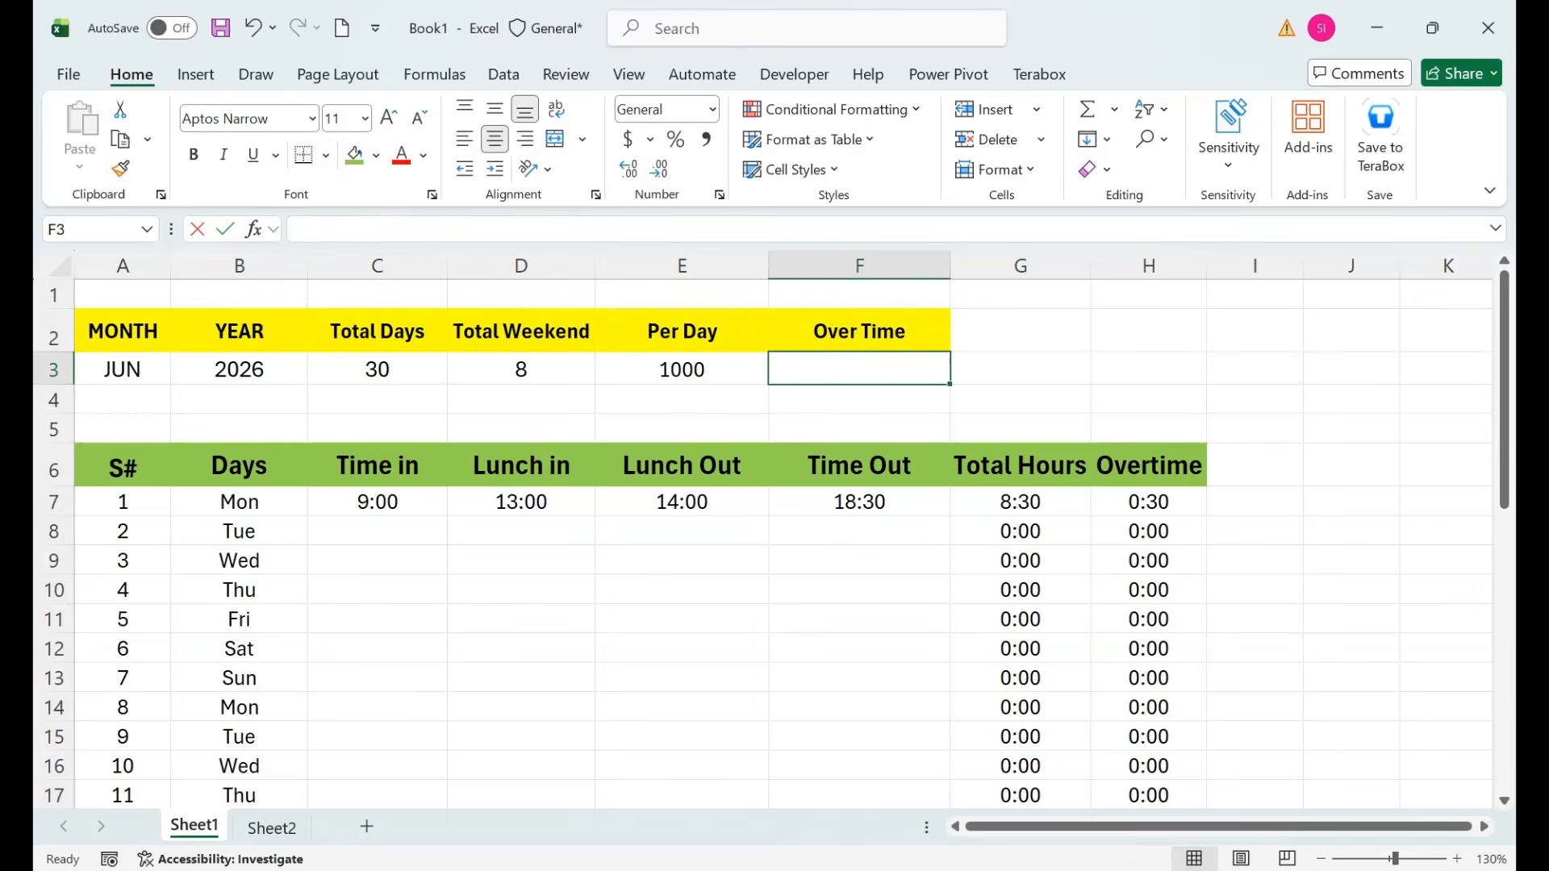
text(=()
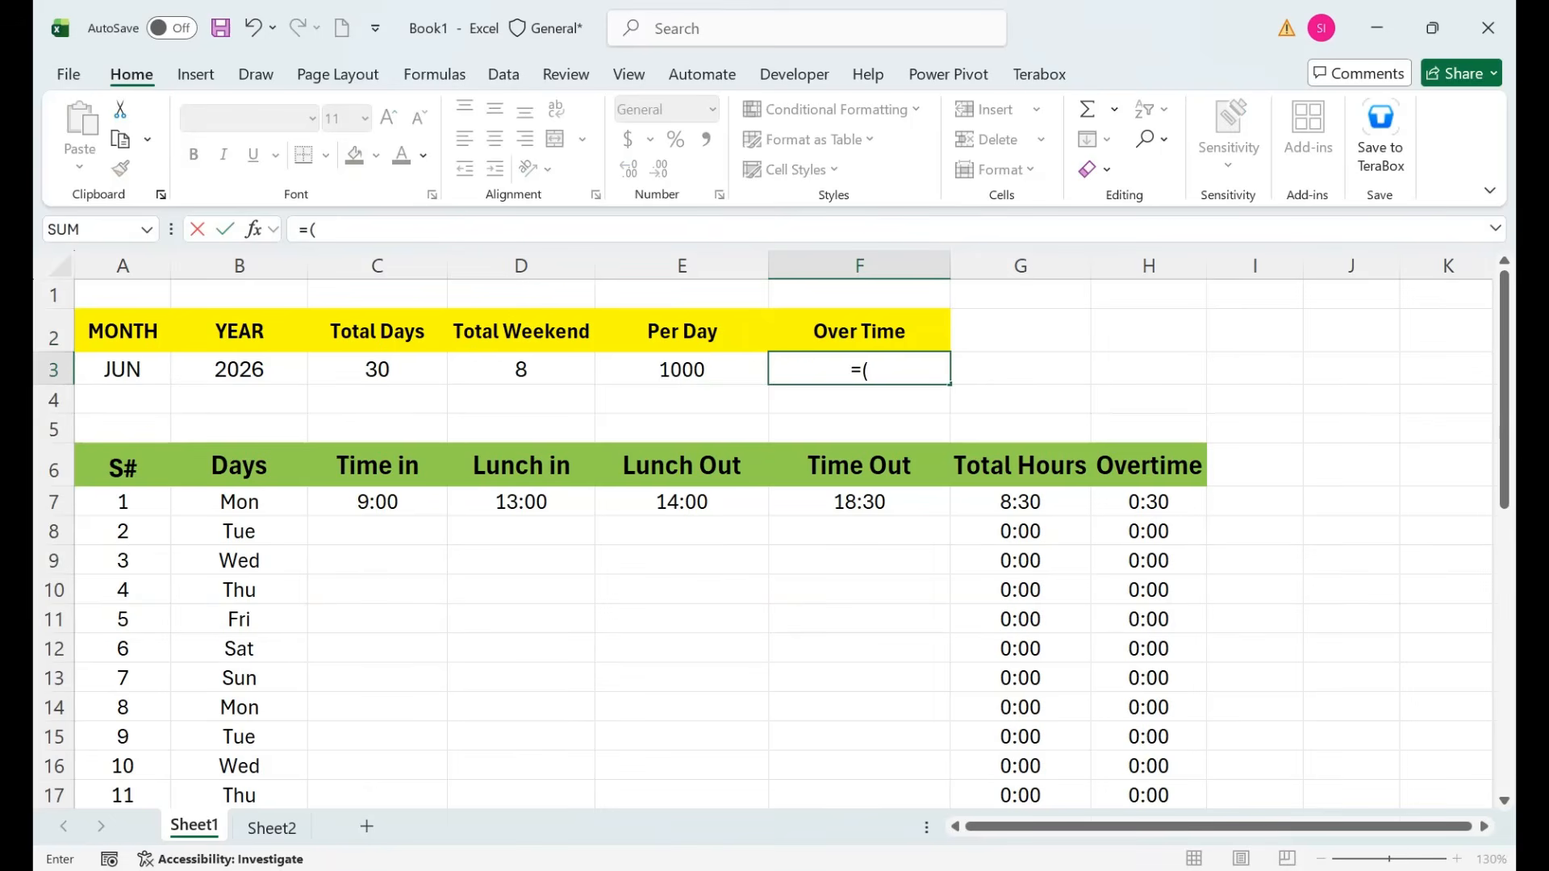
Enter =(E3/8)*1.5 in F3, giving an overtime rate of 187.5.
key(Left)
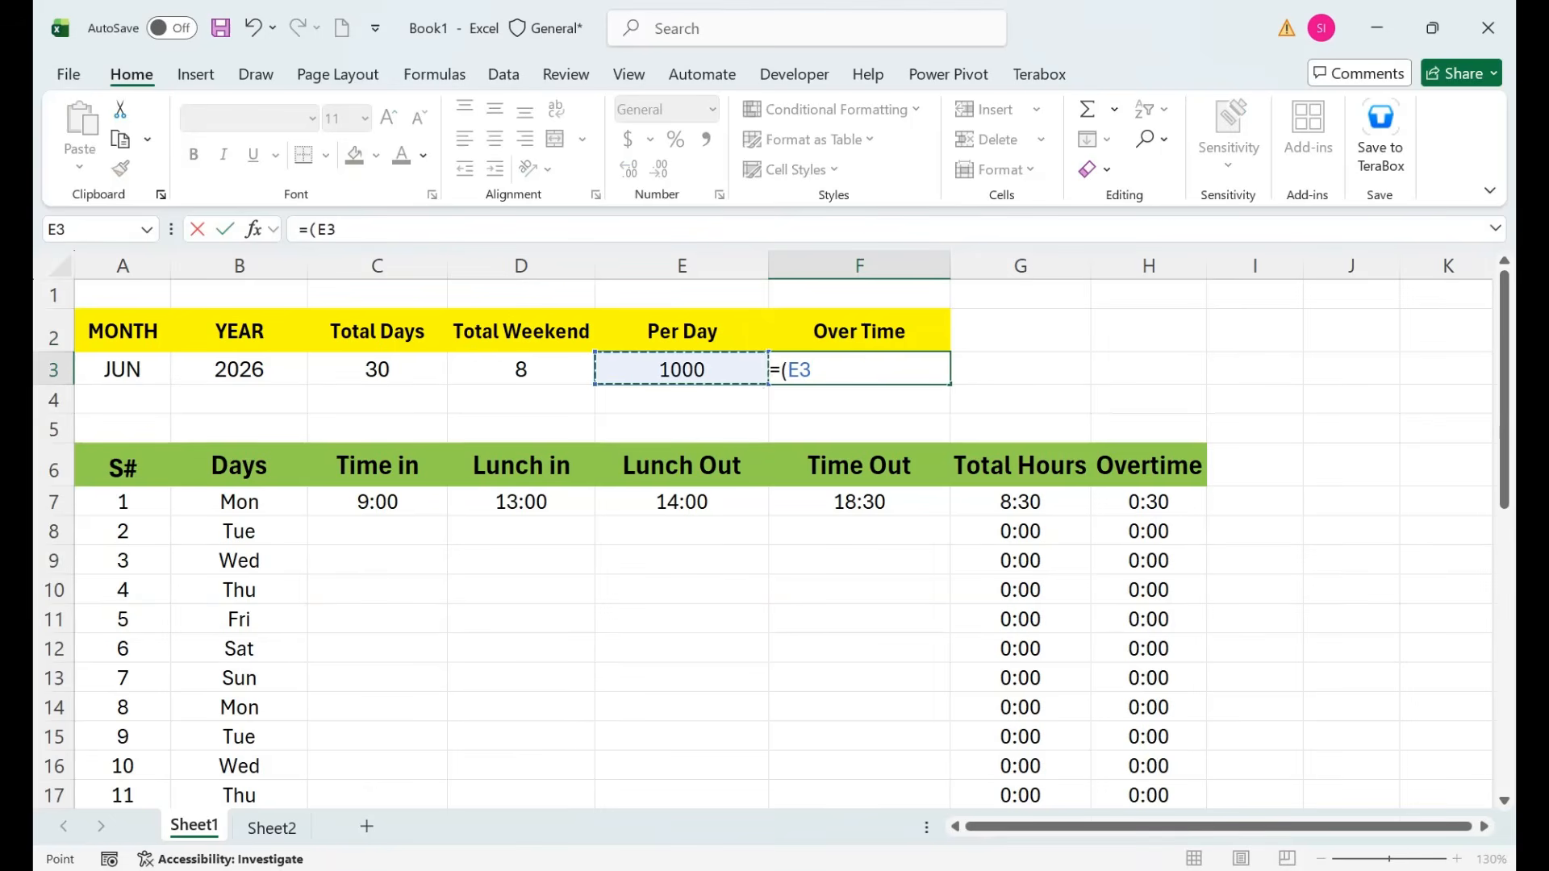
text(/8)*1.)
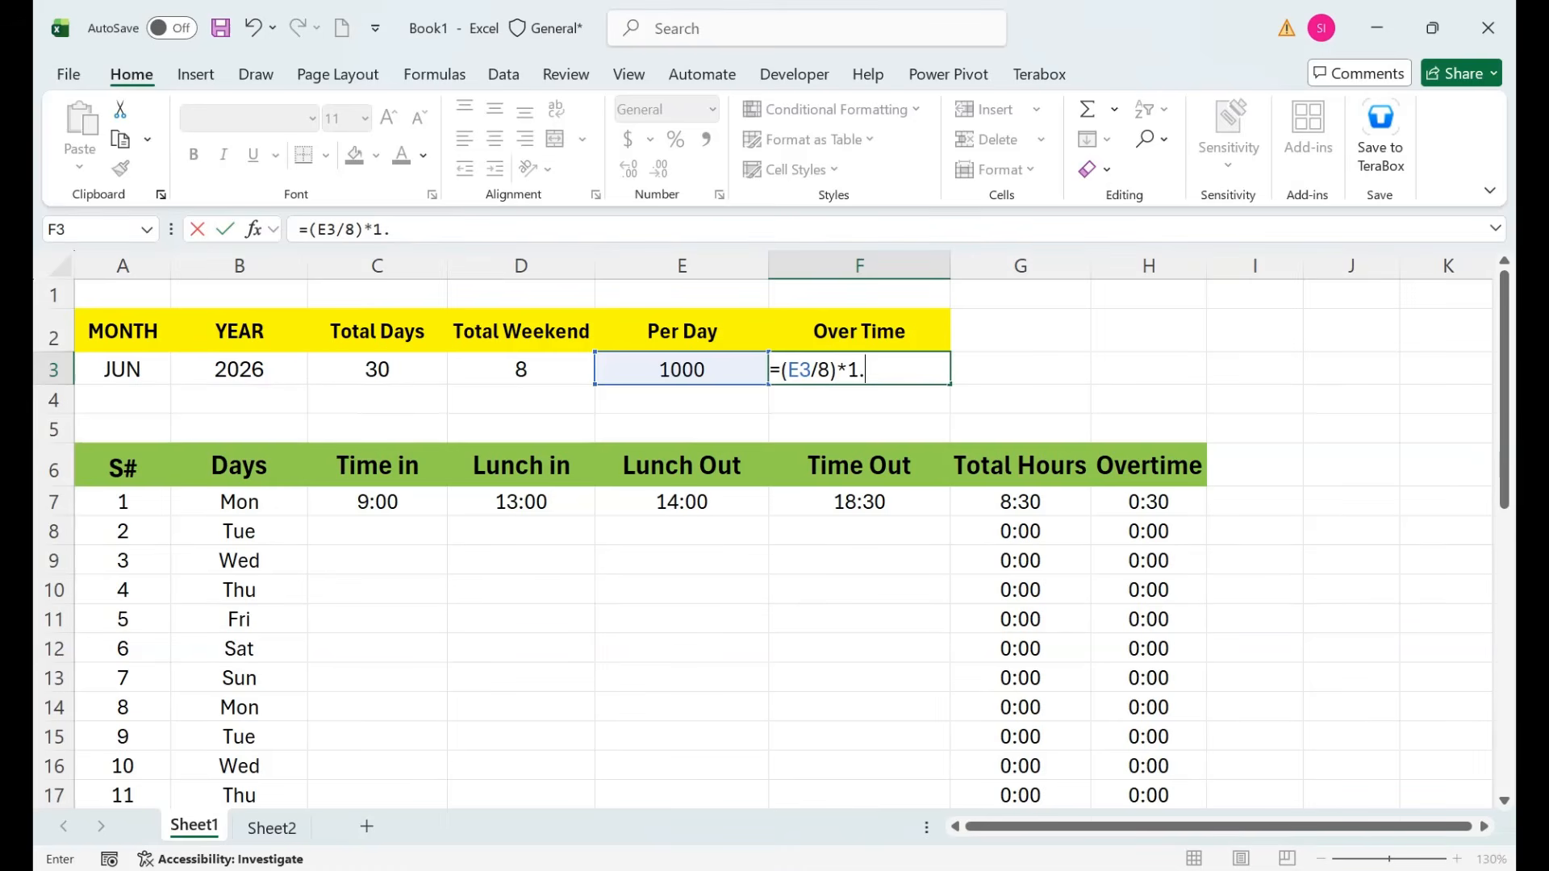
text(5)
key(Return)
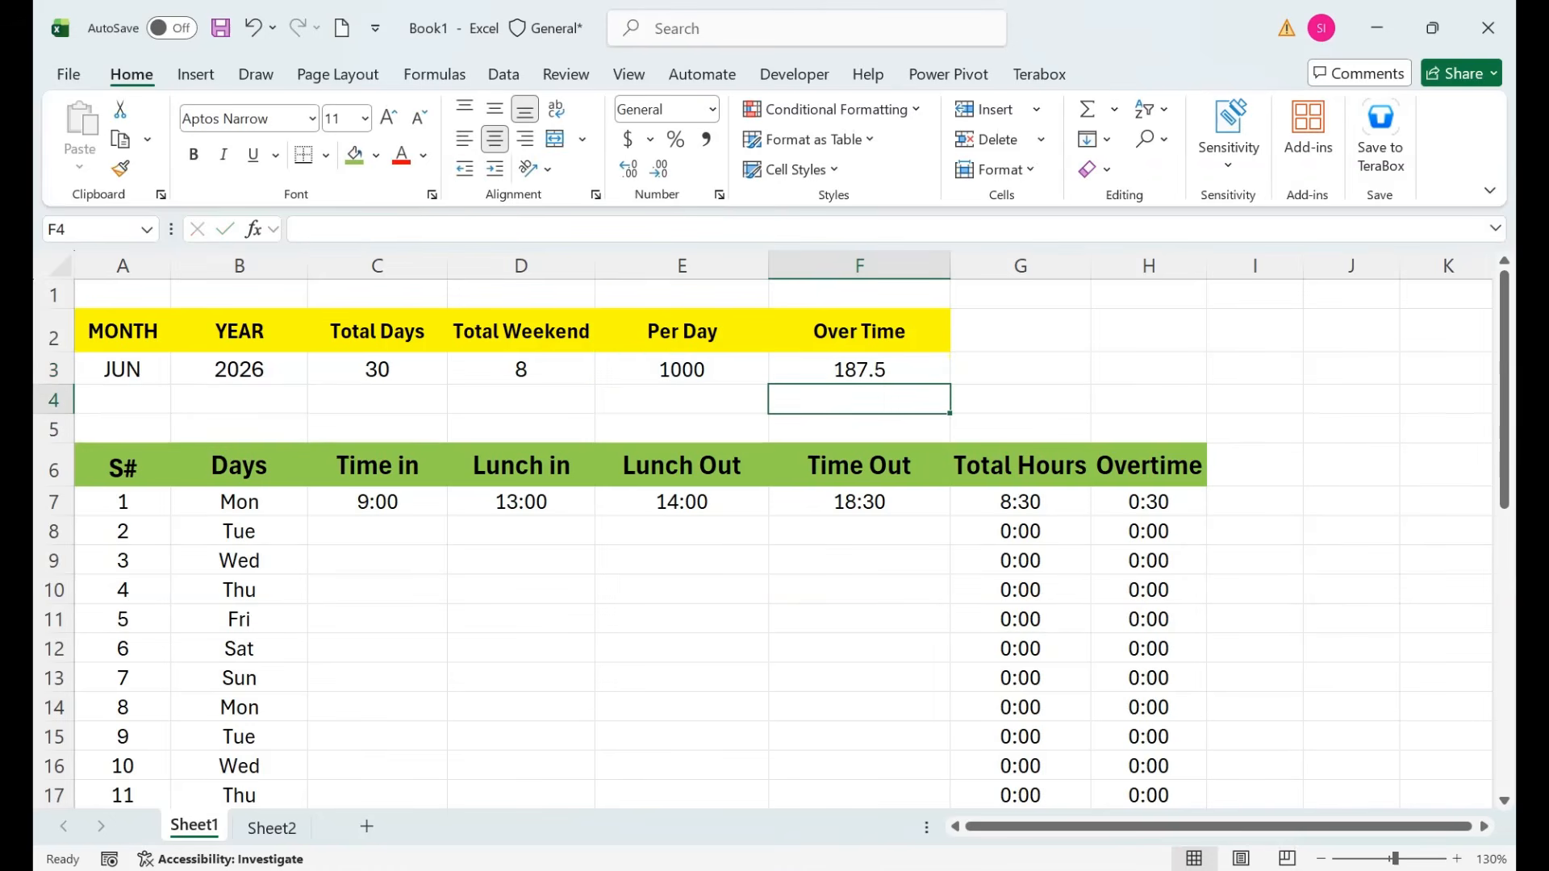
key(Up)
key(Up)
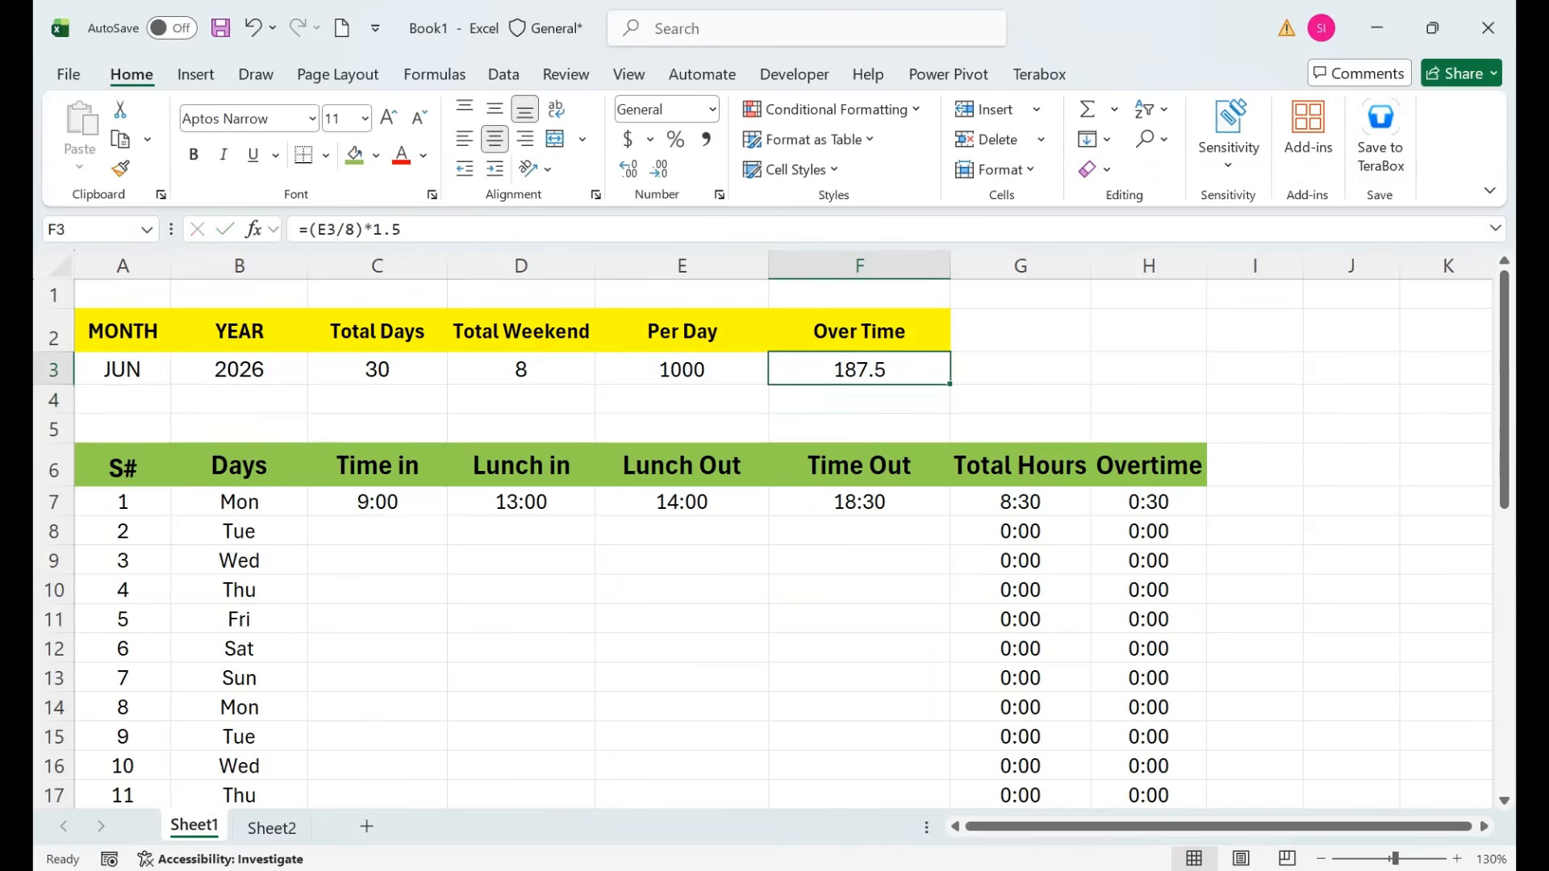
key(Right)
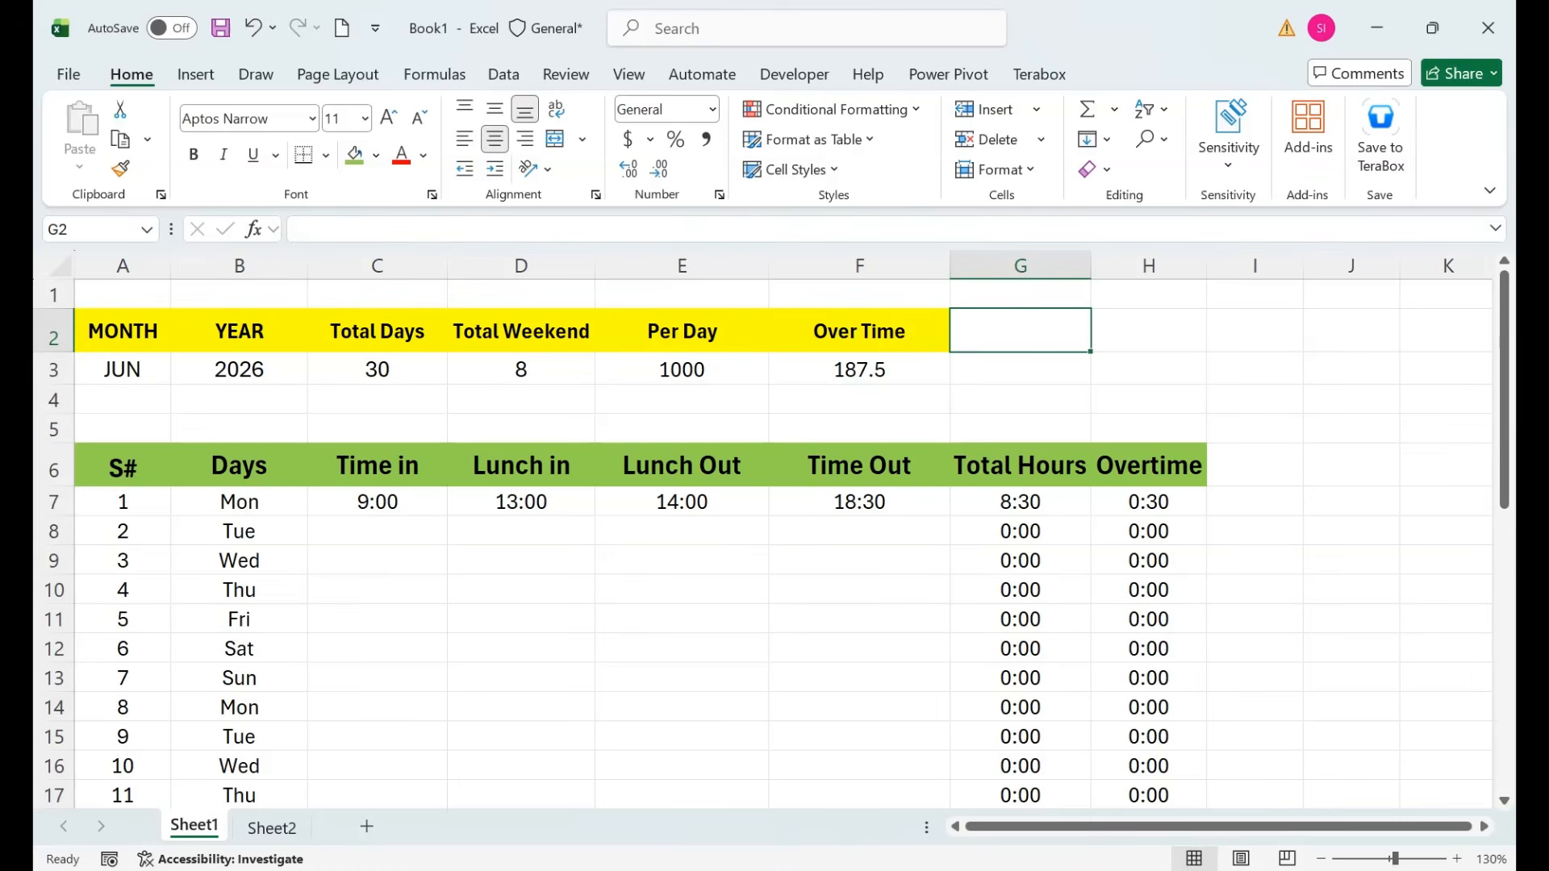
Type the headers Hour Pay in G2 and OT Pay in H2.
key(Right)
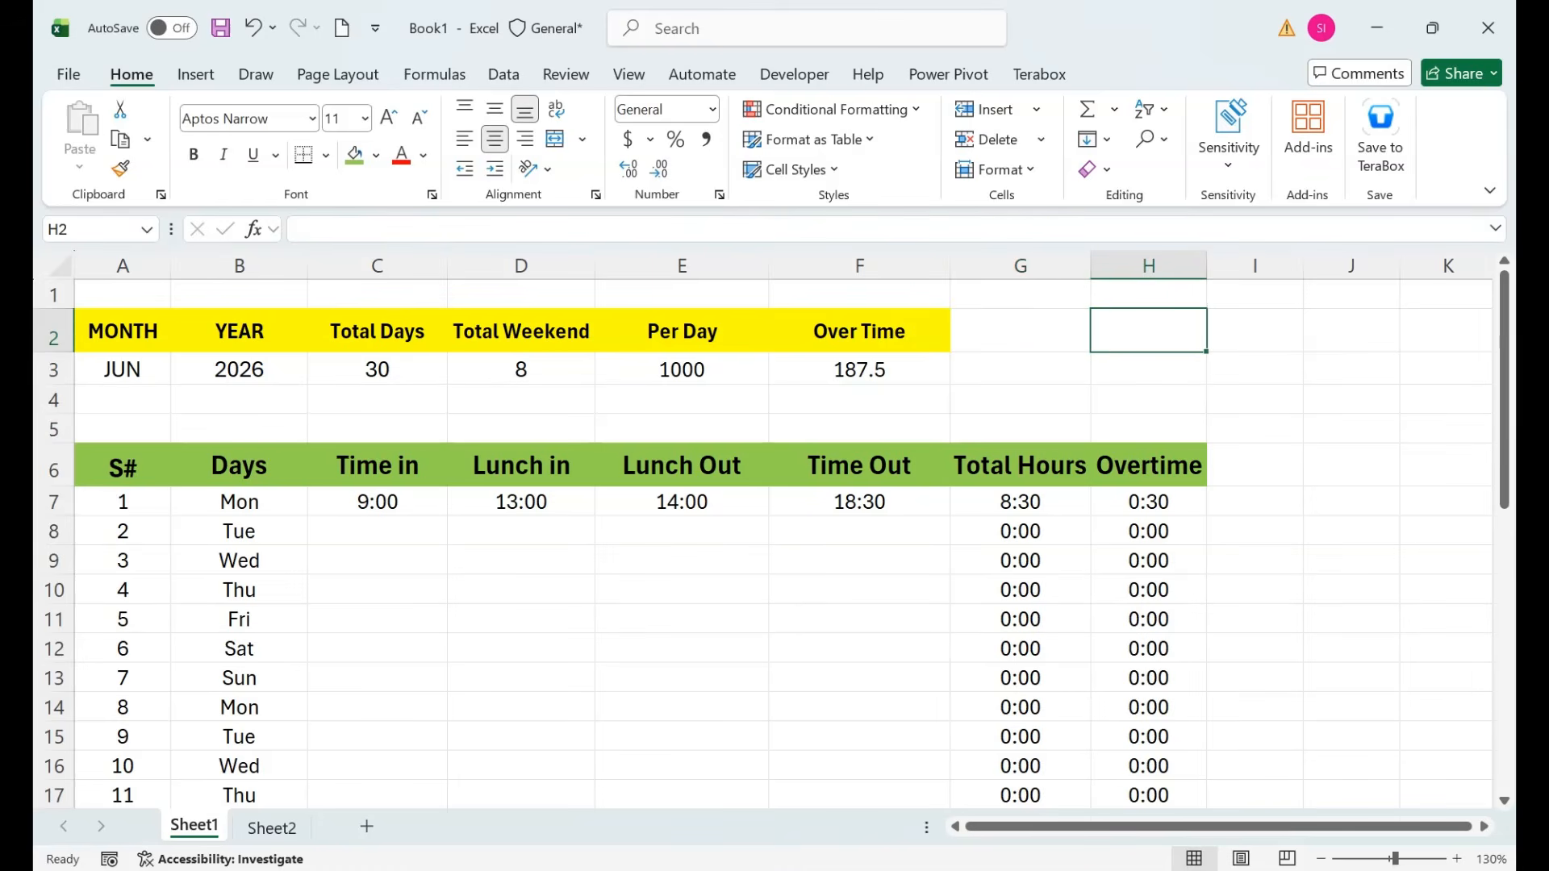
key(Left)
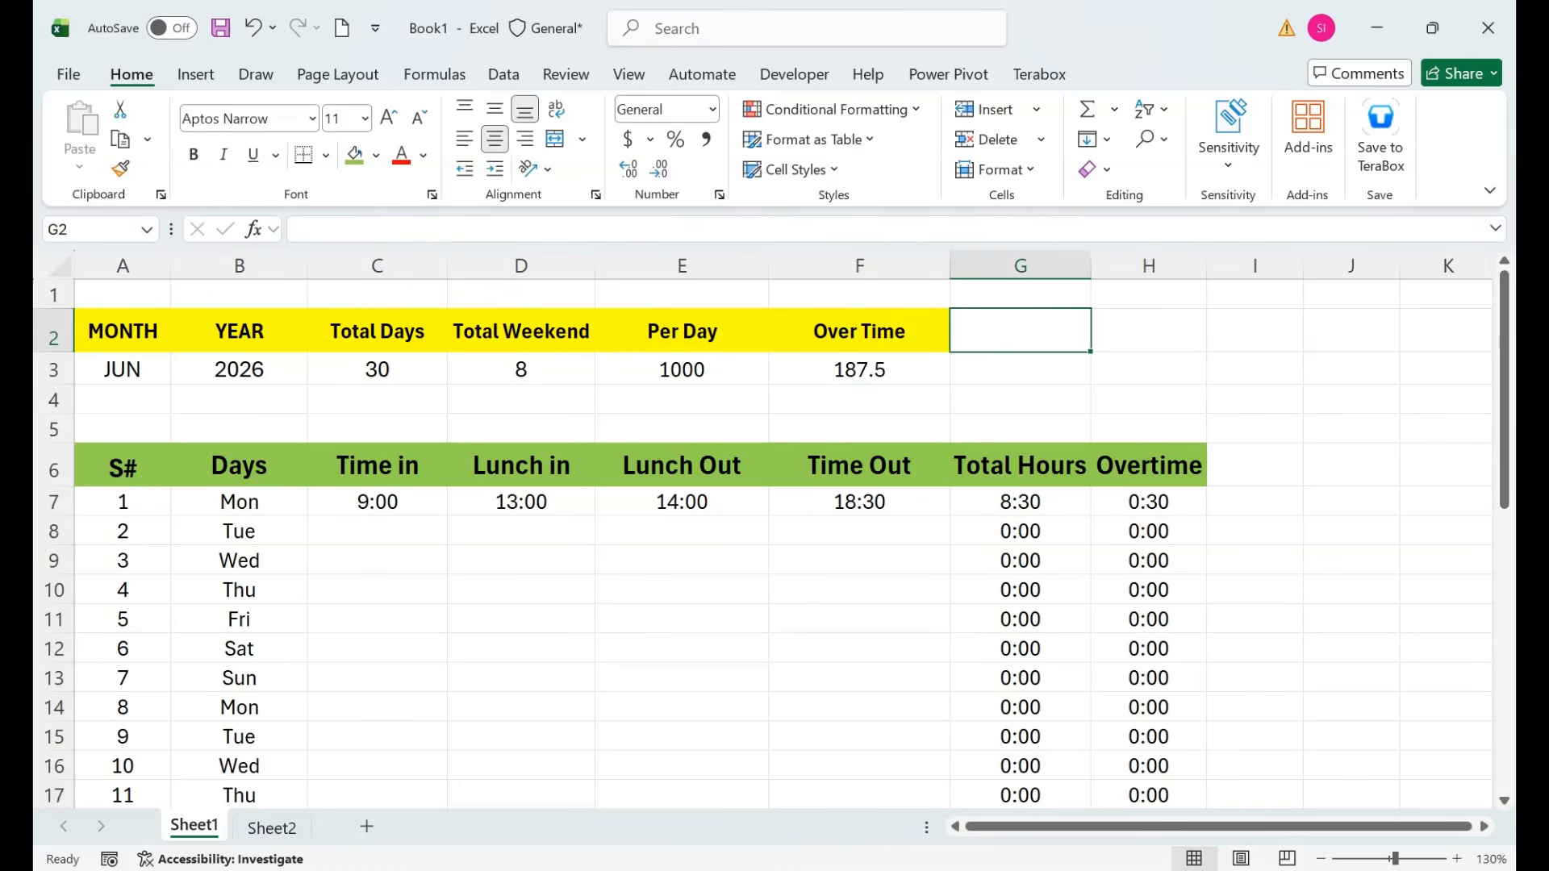
text(PA)
key(BackSpace)
key(BackSpace)
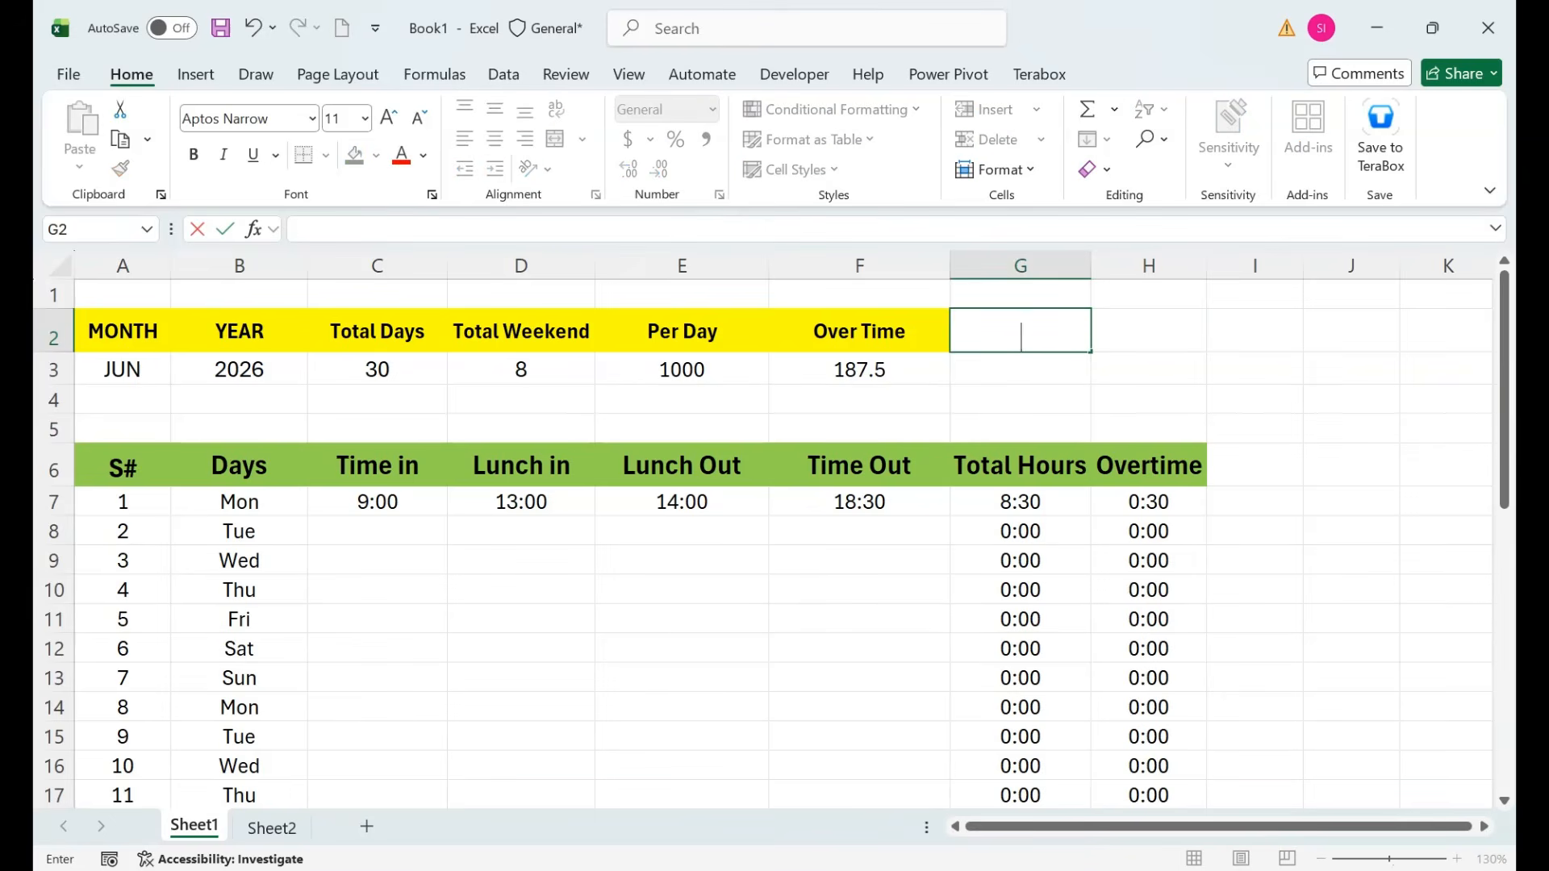
text(Hour Pay)
key(Tab)
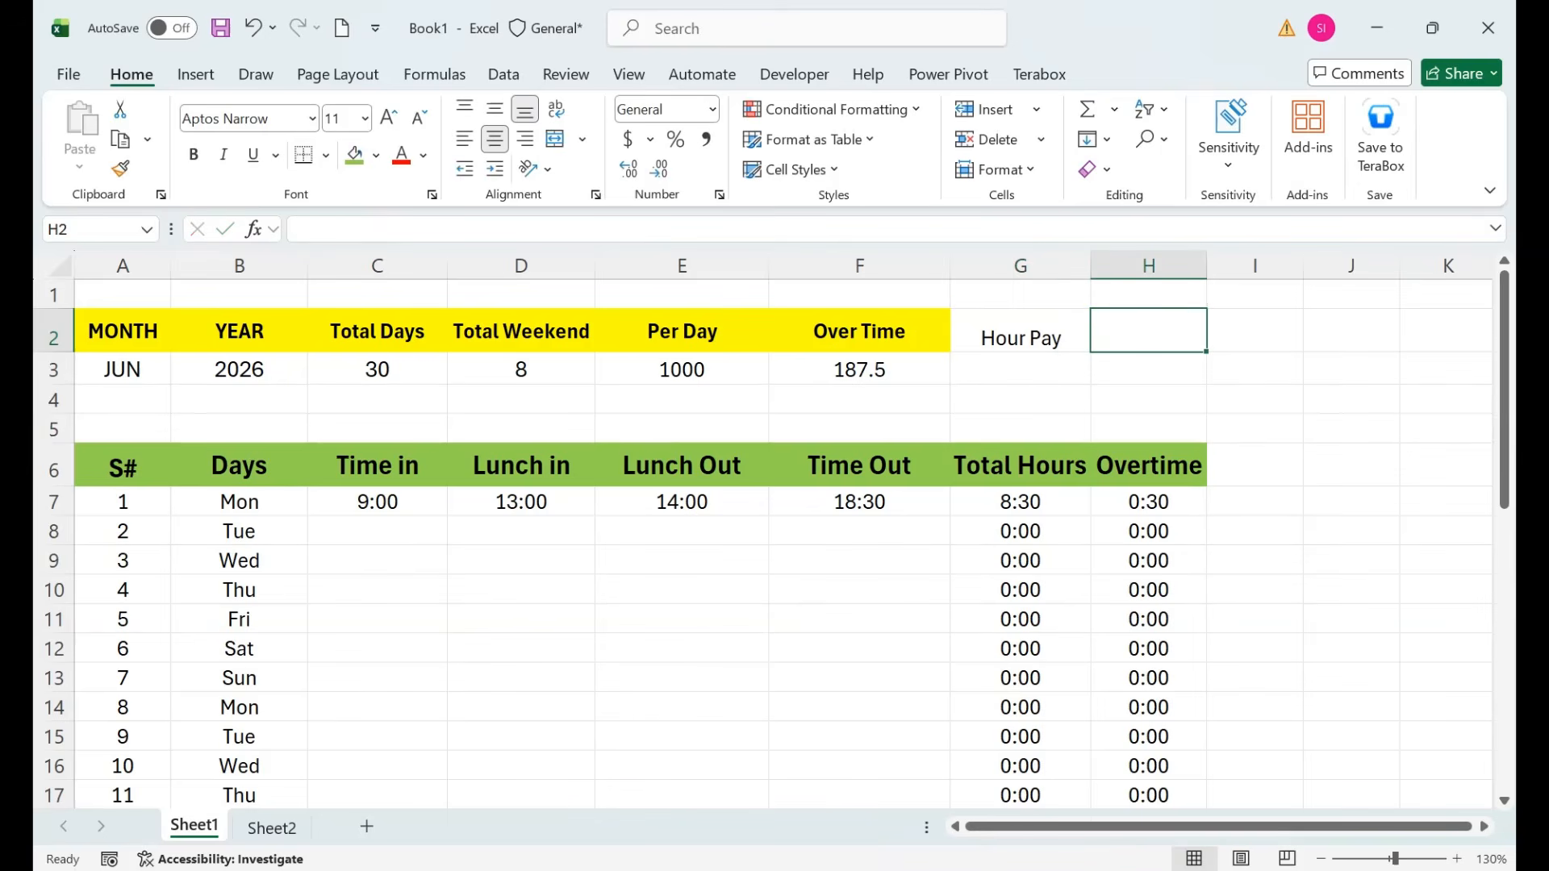
text(OT Pay)
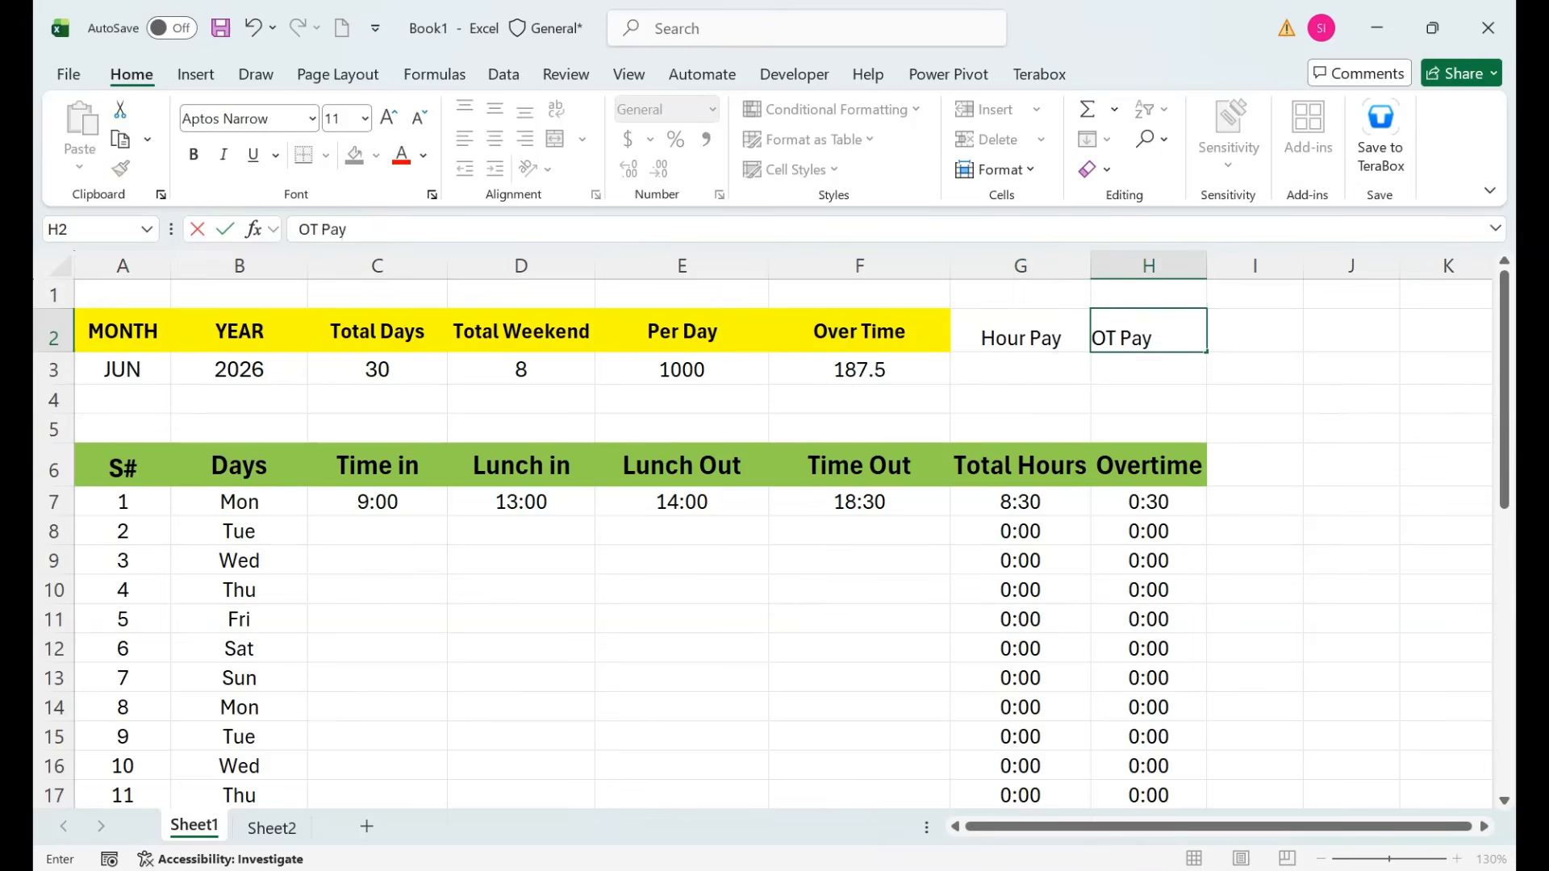
key(Tab)
Copy the Over Time header's yellow bold format onto Hour Pay and OT Pay.
key(Left)
key(Left)
key(Left)
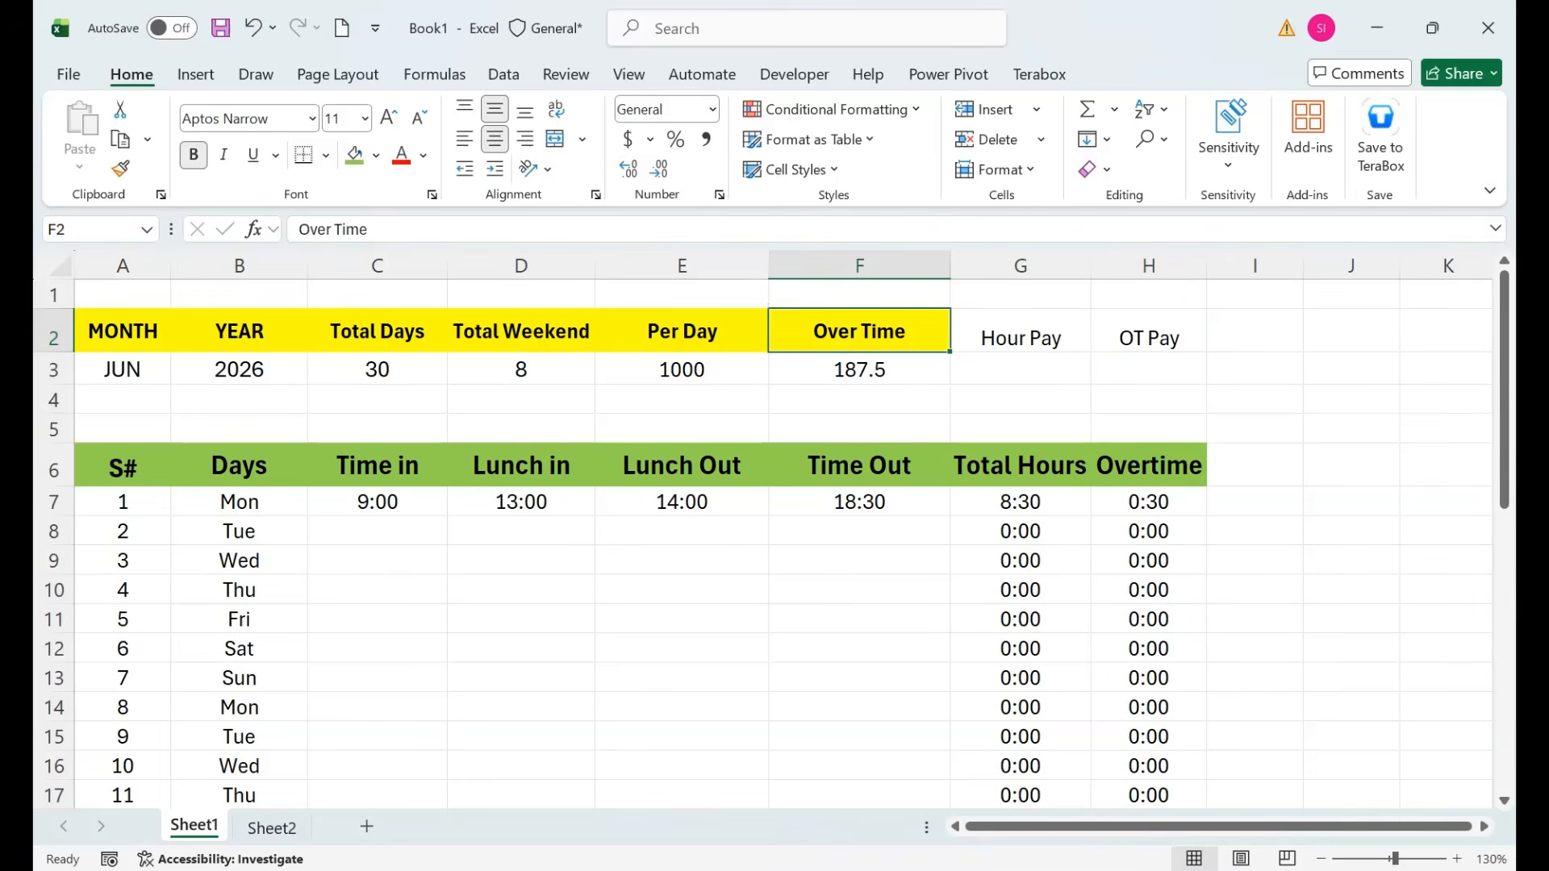
click(120, 168)
click(1021, 331)
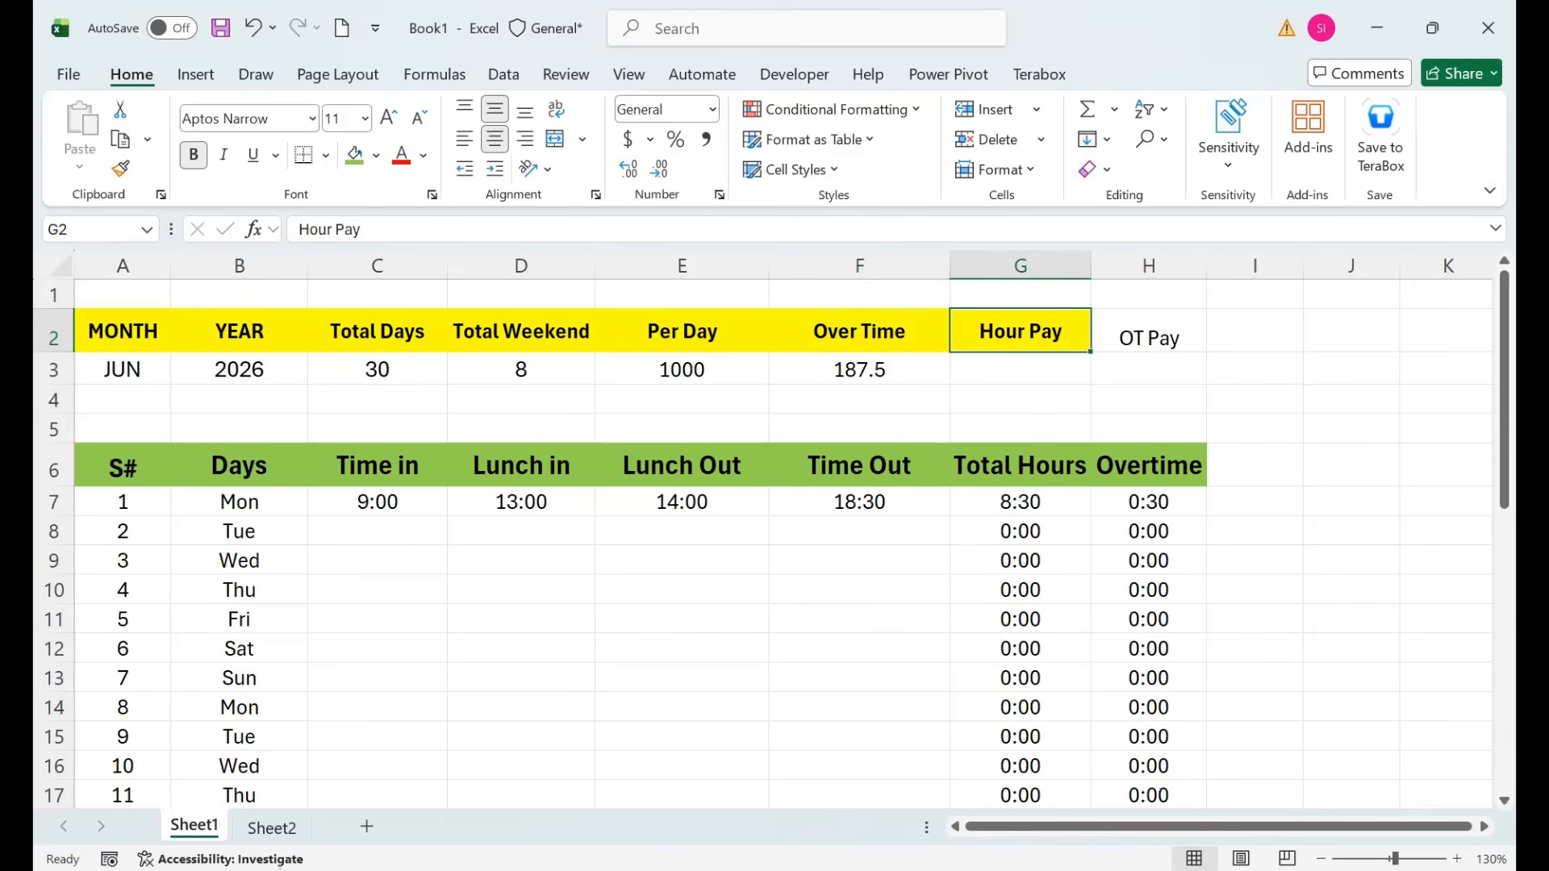
click(120, 169)
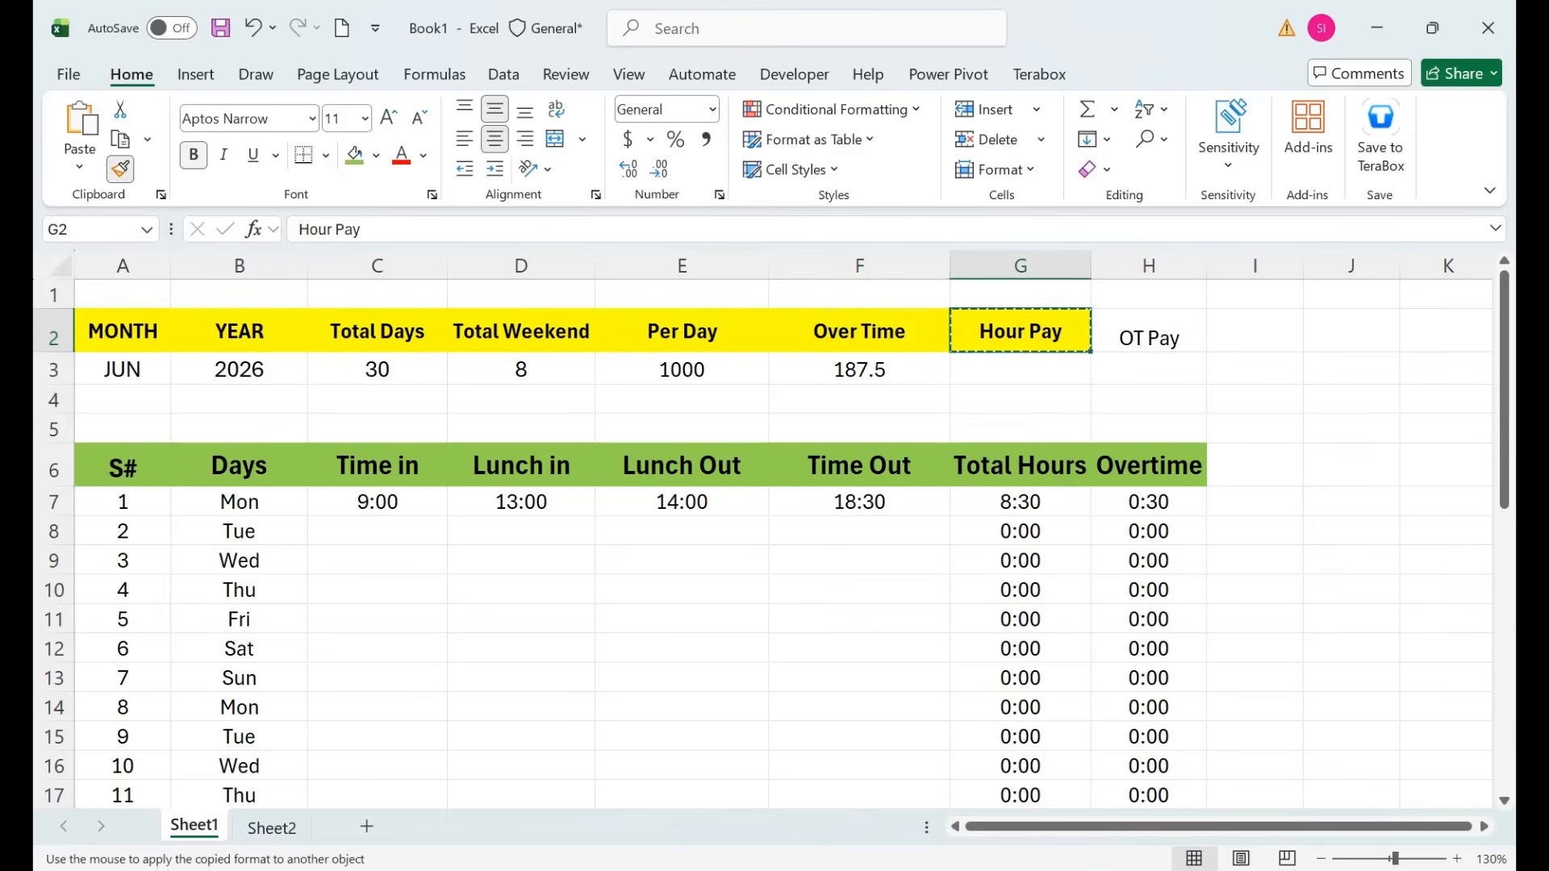
click(1149, 332)
click(1020, 369)
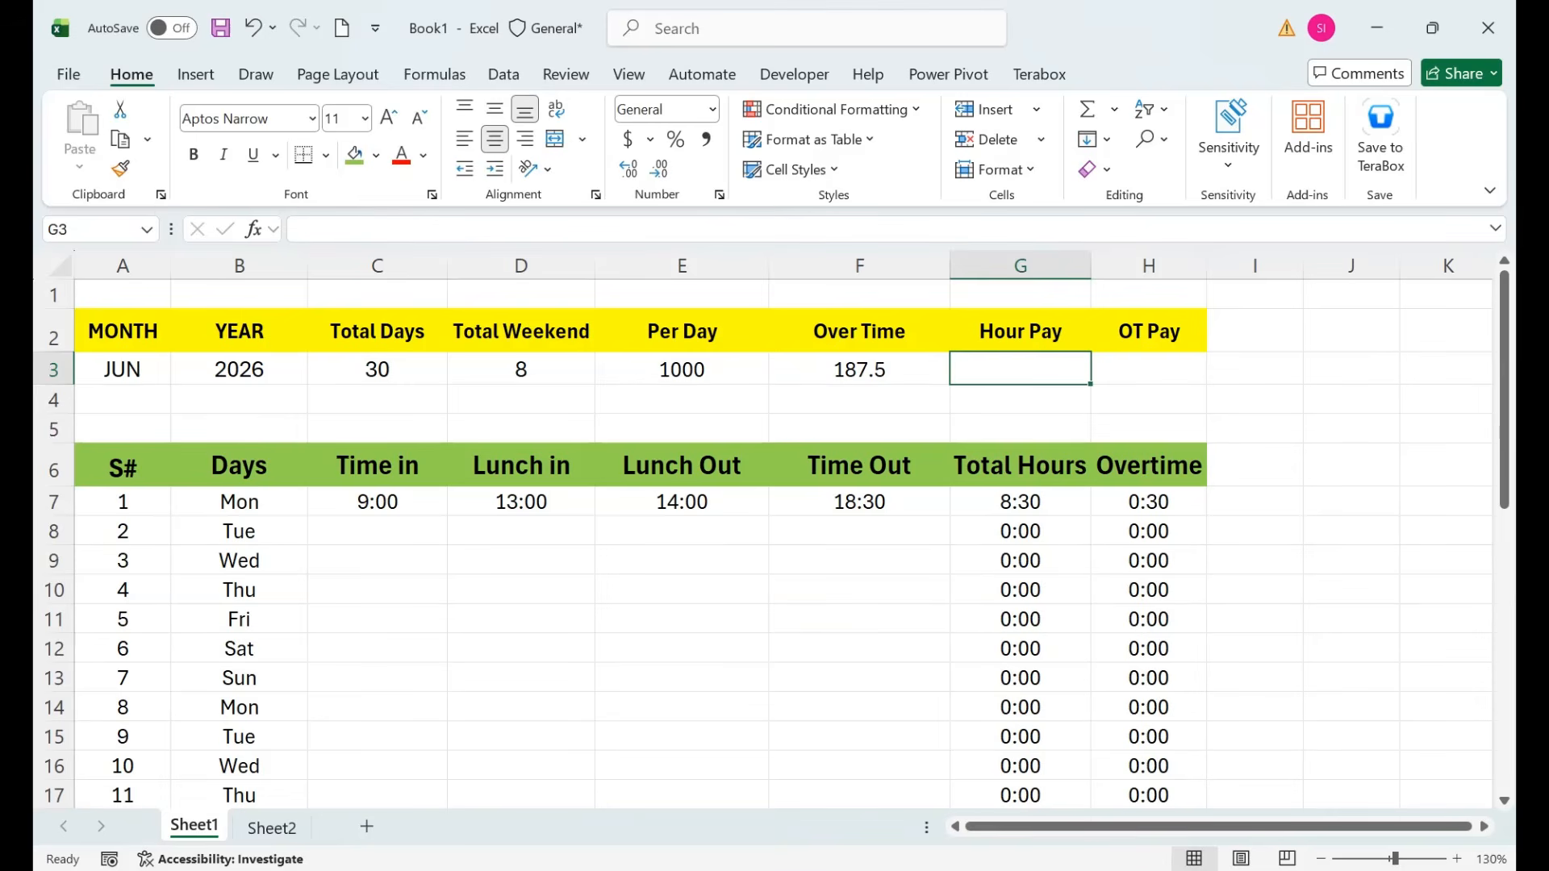
Shift Total Hours and Overtime headers to H6:I6 and add Actual Hours in G6.
drag(1021, 466, 1149, 466)
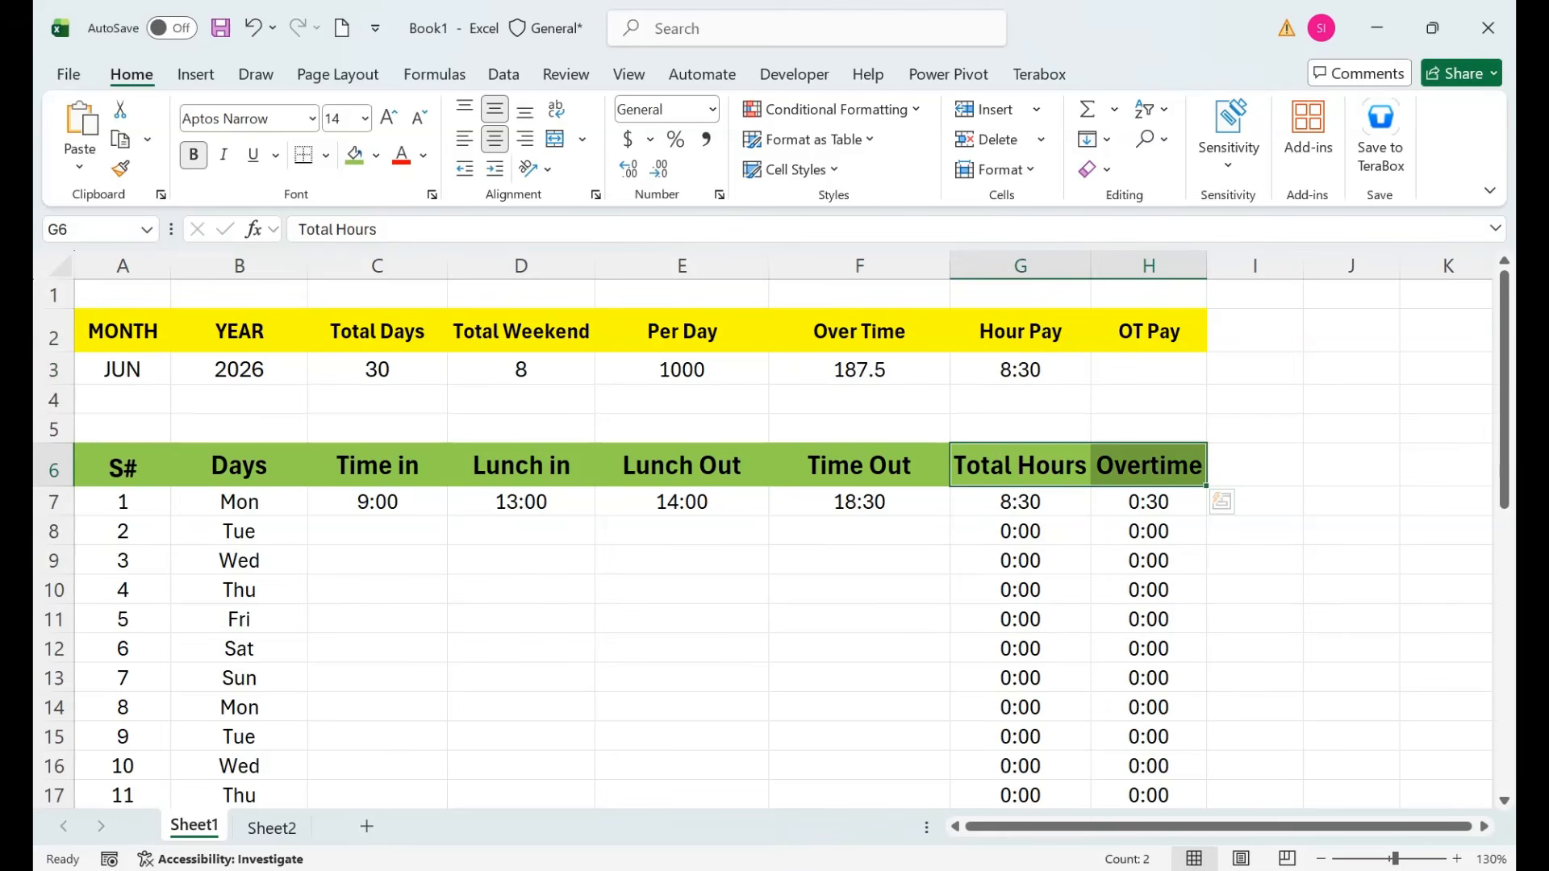
drag(1053, 487, 1196, 488)
click(1021, 502)
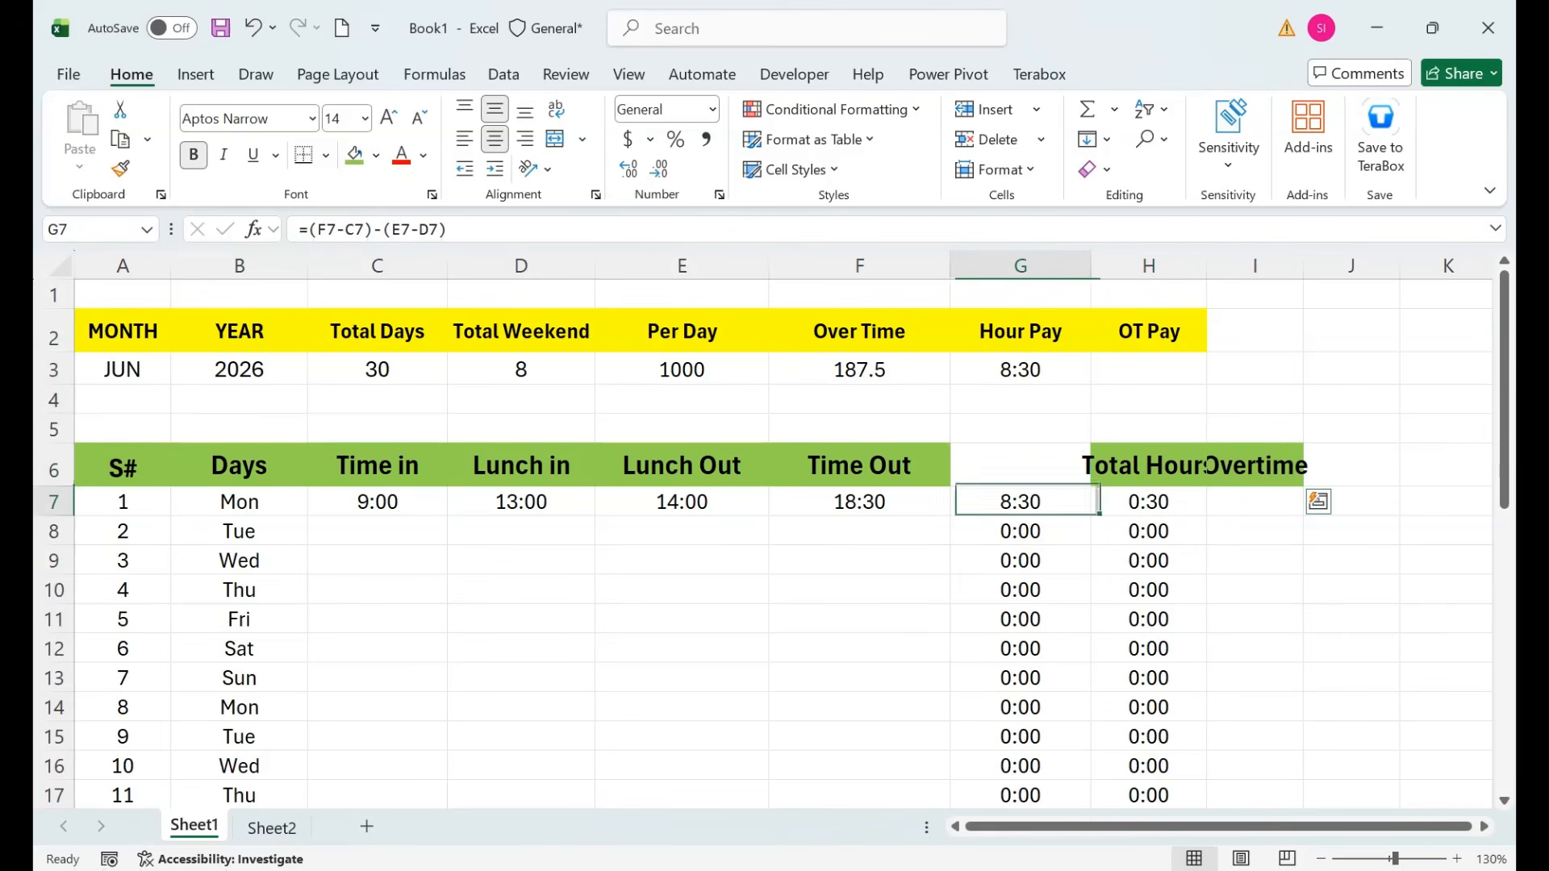
key(Up)
text(A)
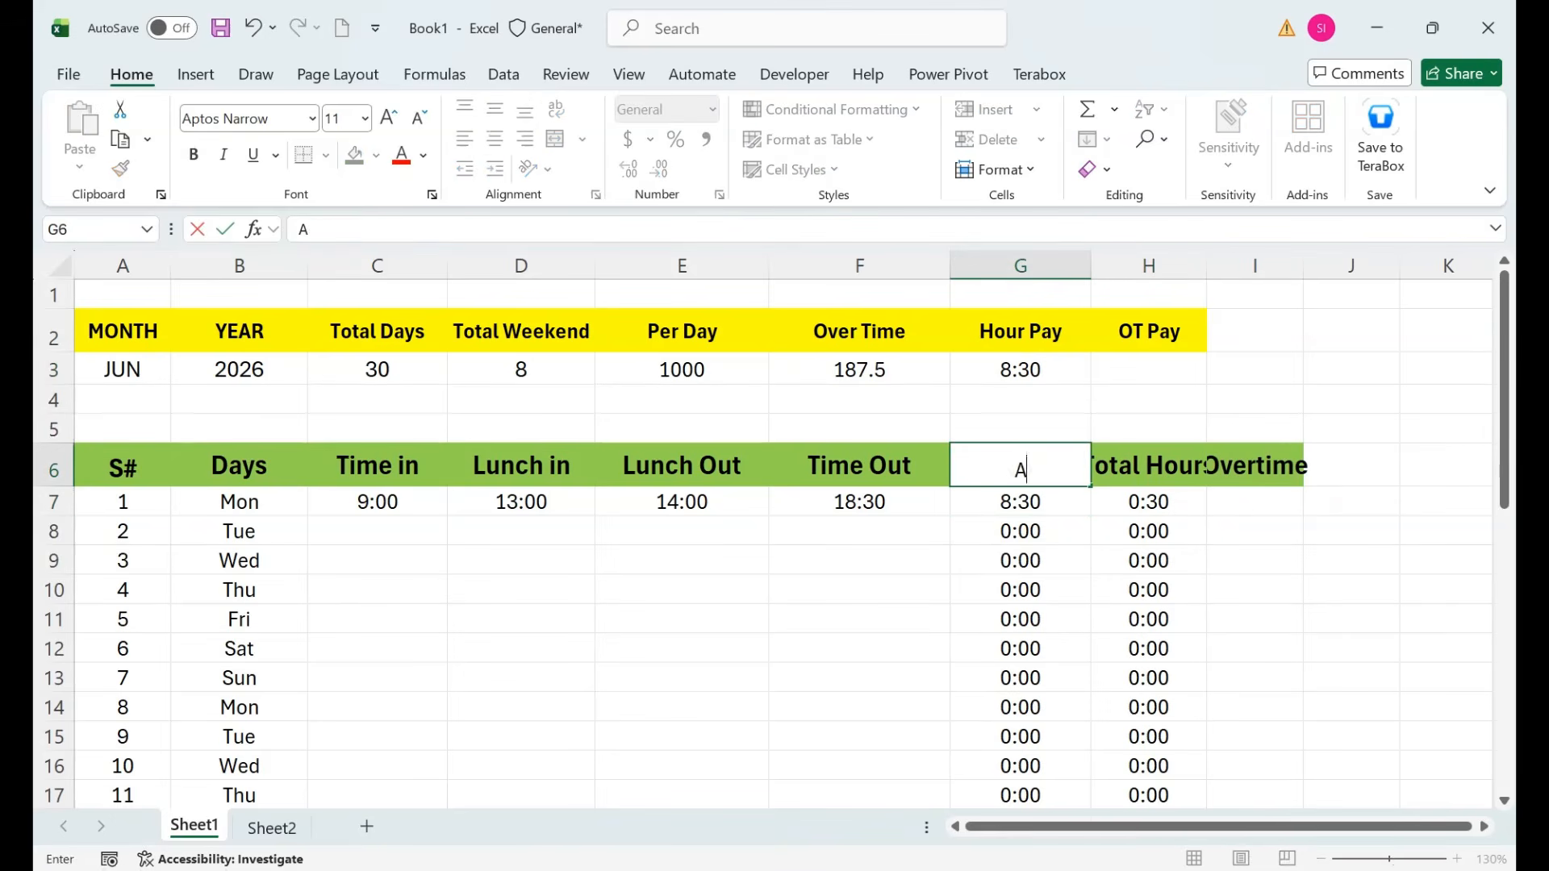
text(ctual Hours)
key(Return)
Autofit columns G, H and I to their header text.
key(Up)
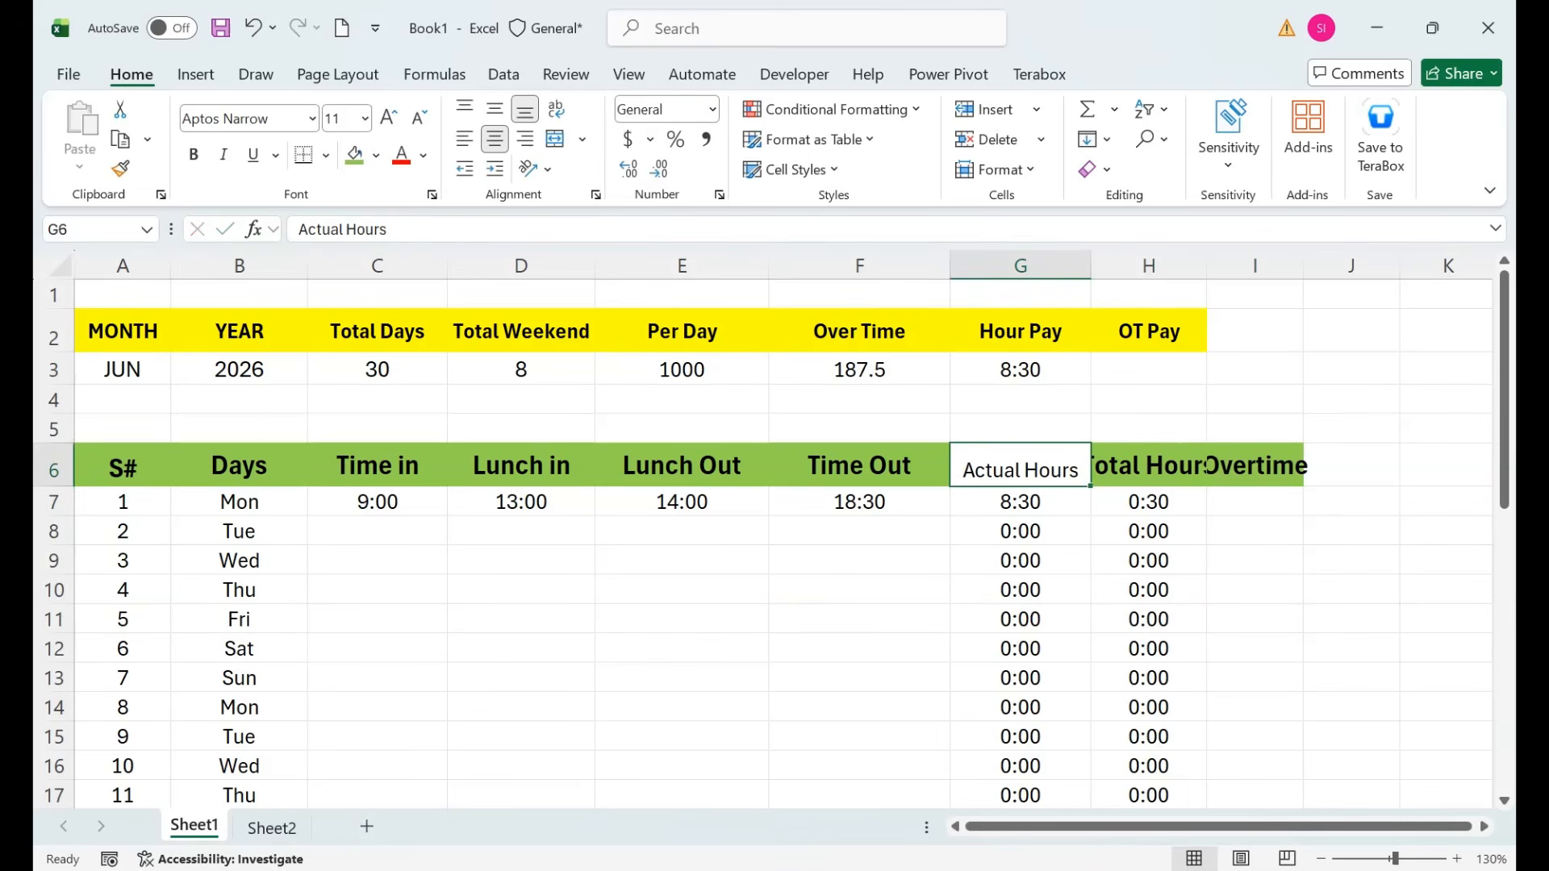
key(alt+h)
key(o)
key(i)
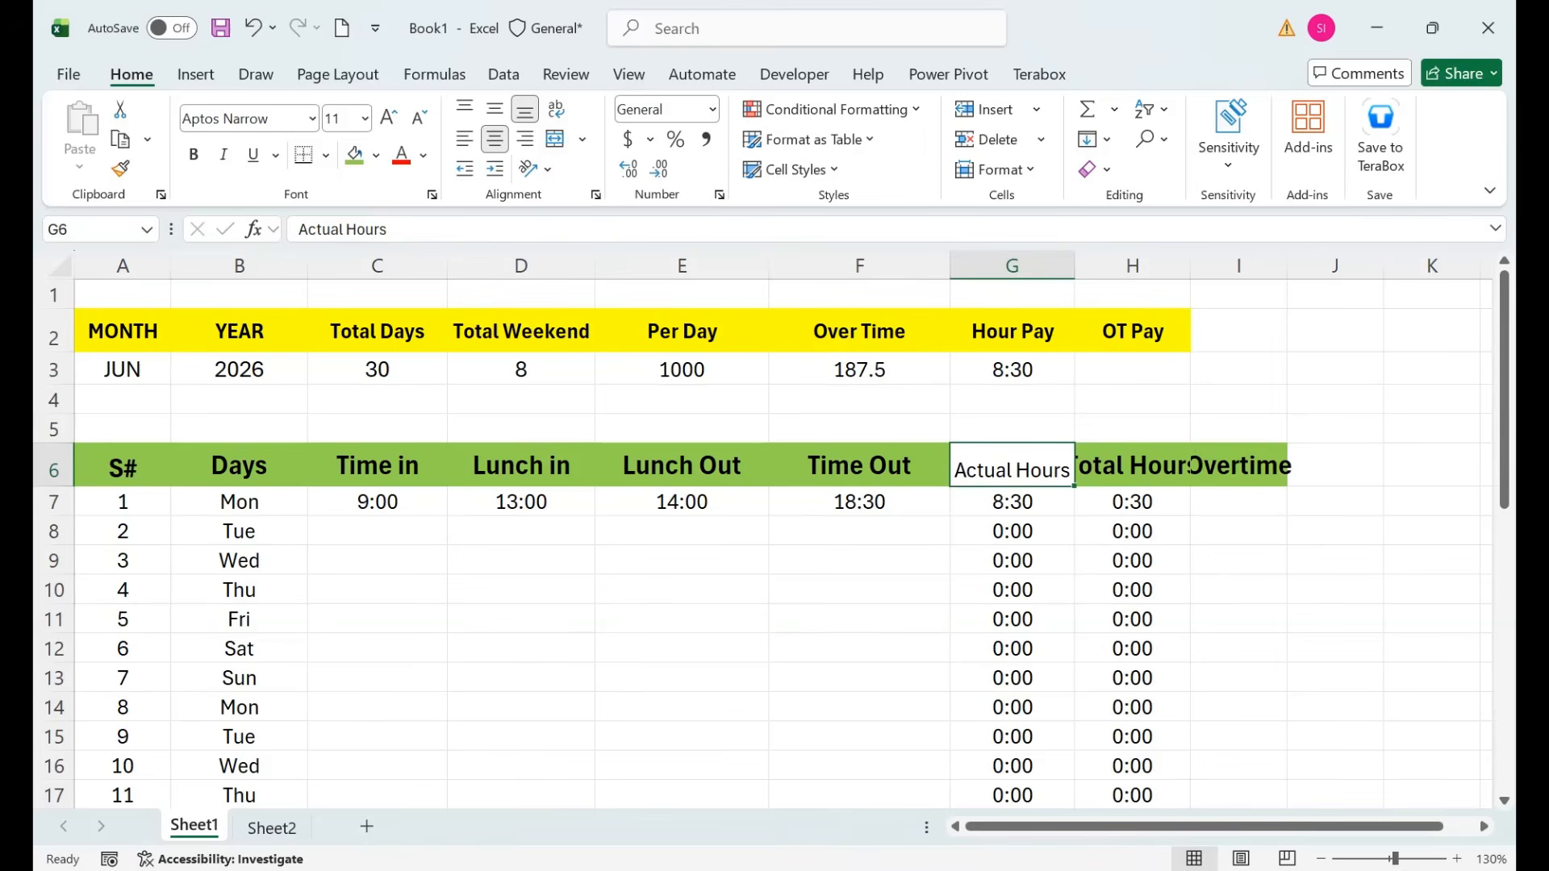
double_click(1190, 267)
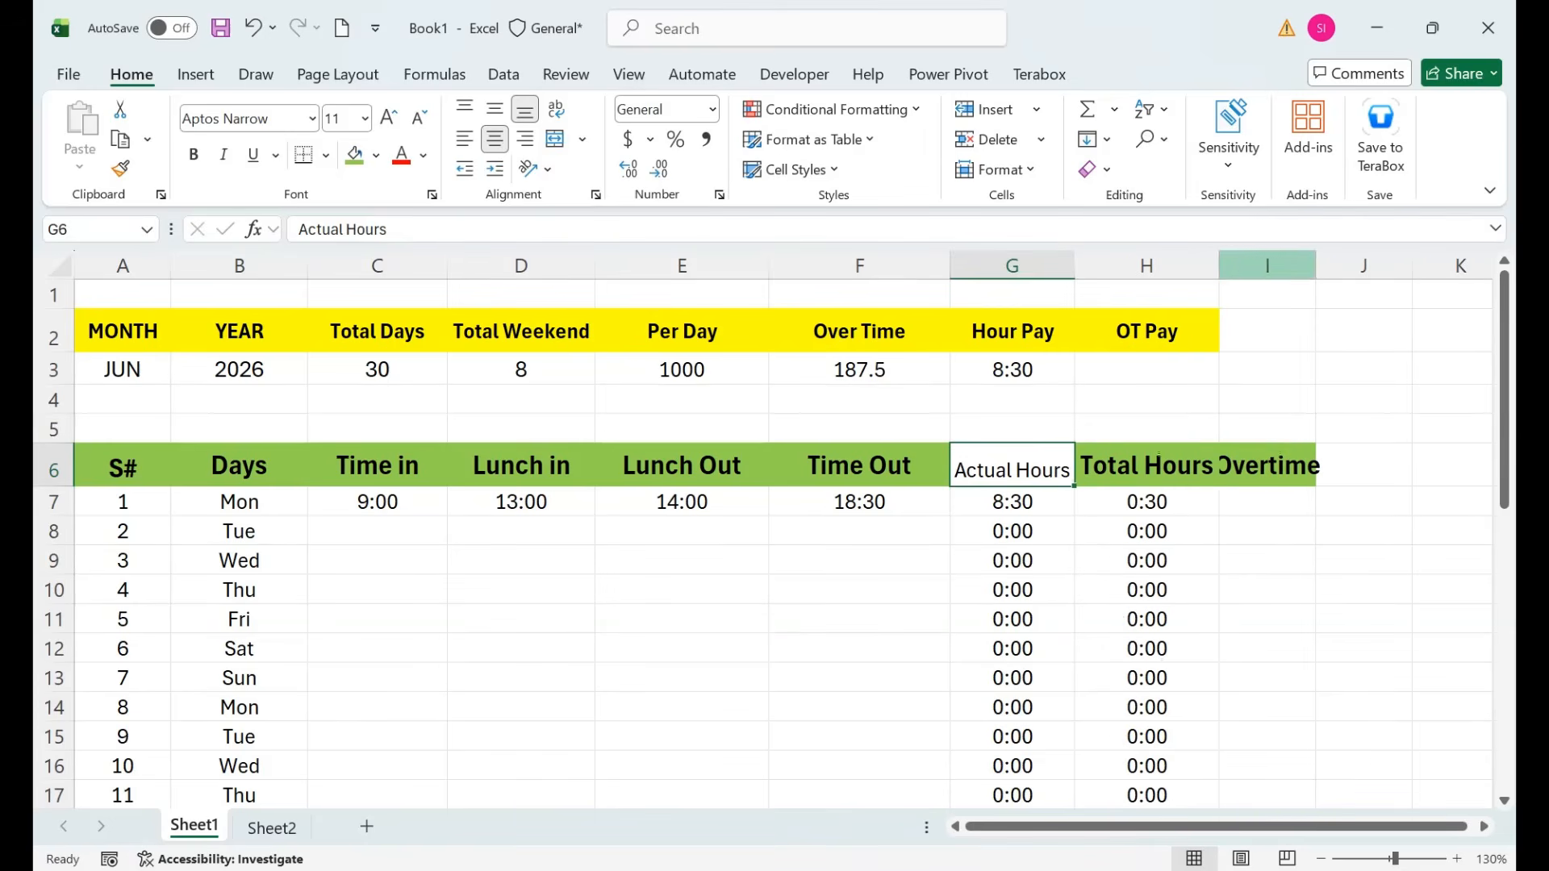
click(1321, 266)
double_click(1315, 266)
Copy the green Total Hours header style onto Actual Hours and refit column G.
click(1146, 466)
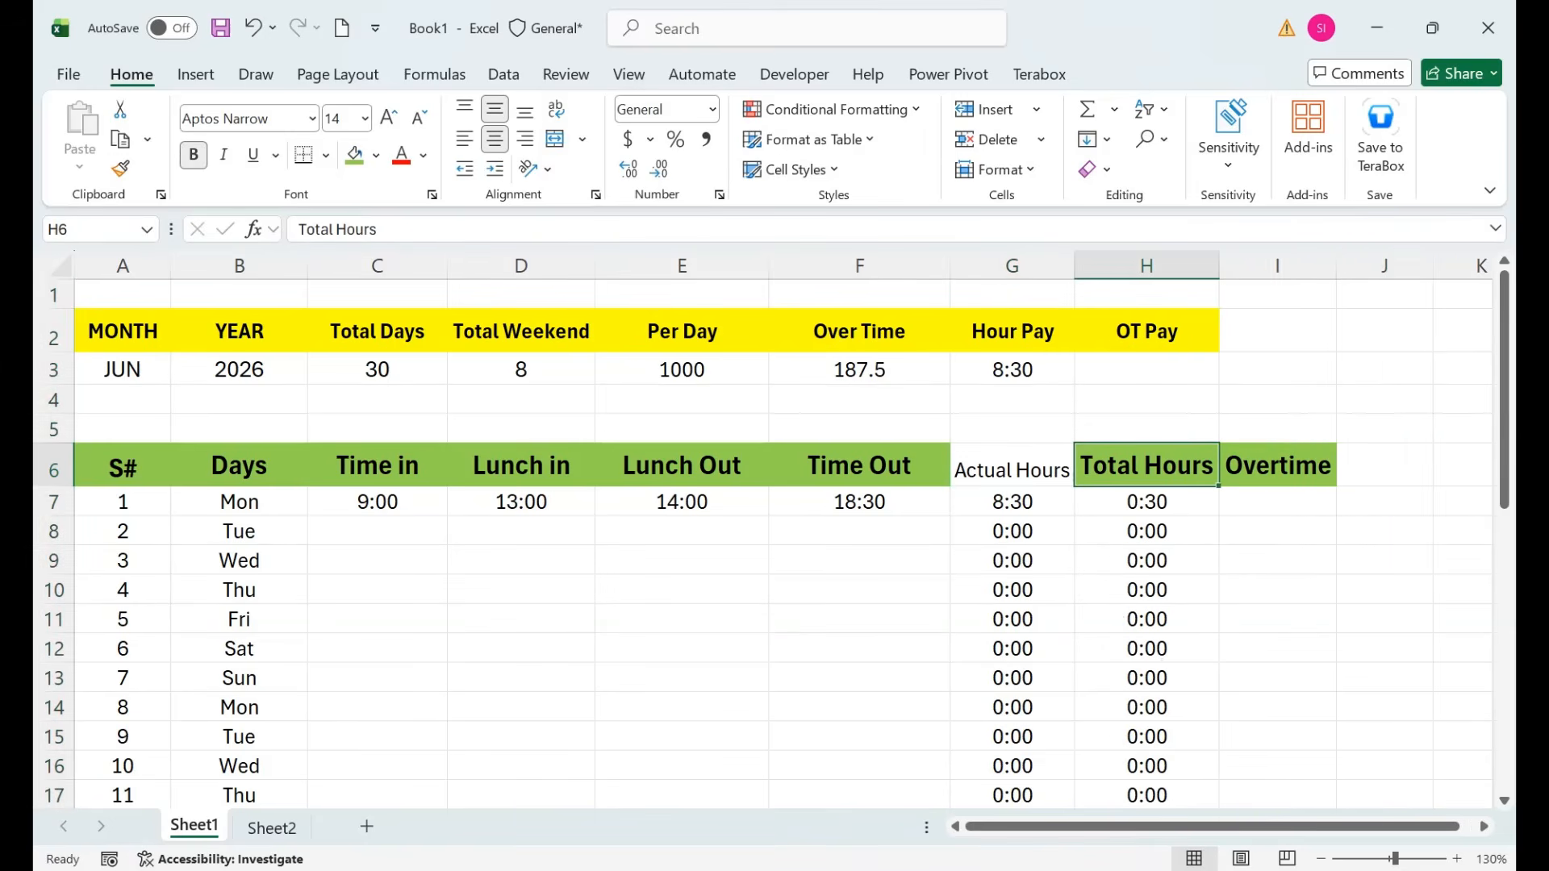
click(120, 169)
click(1012, 468)
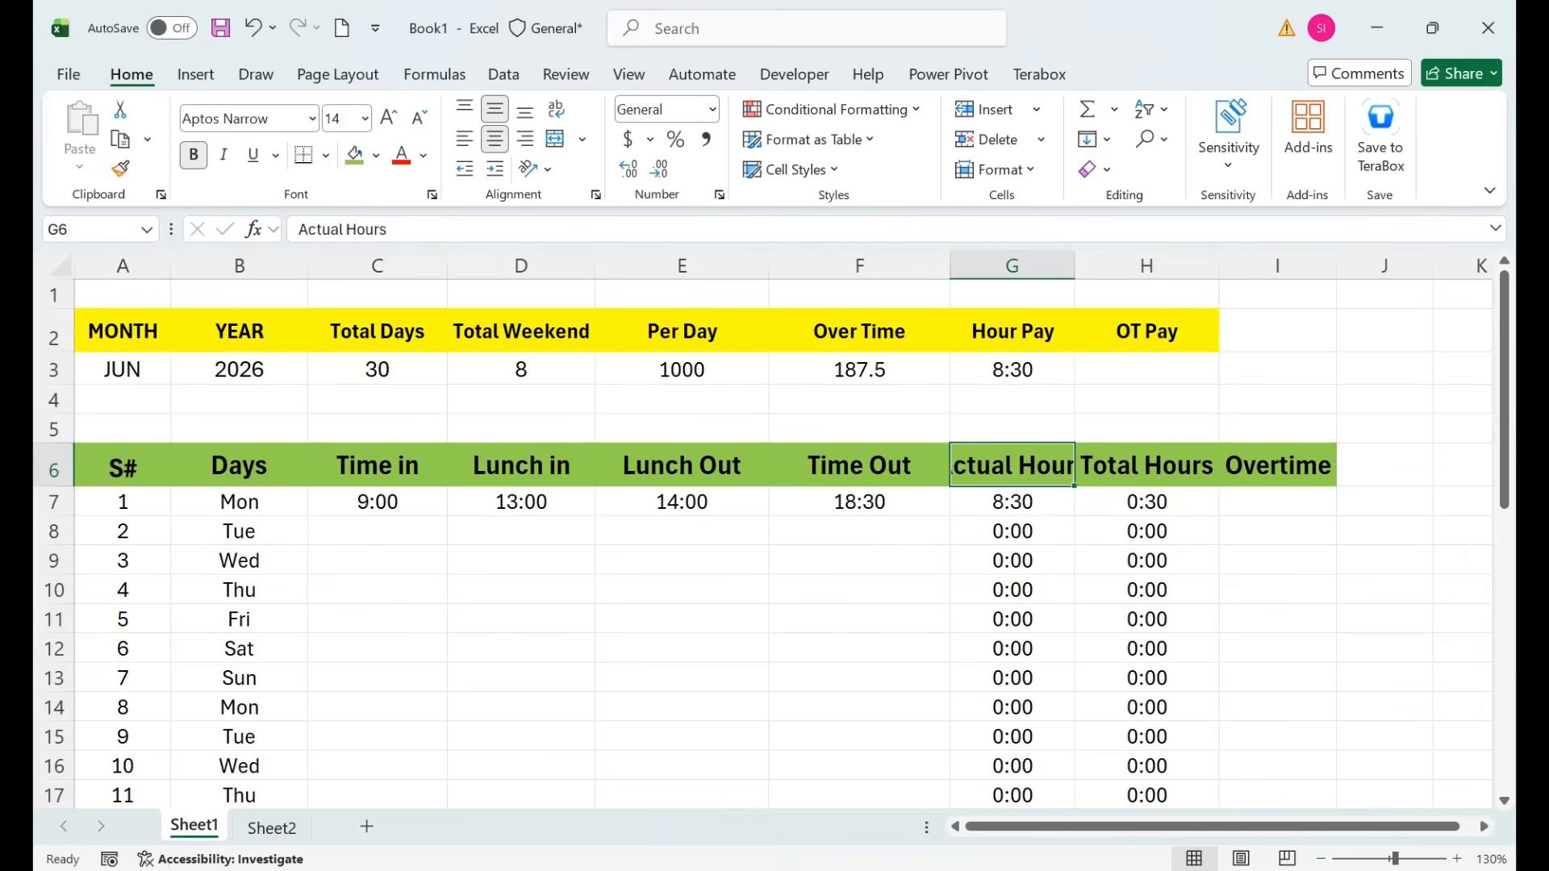
double_click(1074, 266)
click(1183, 501)
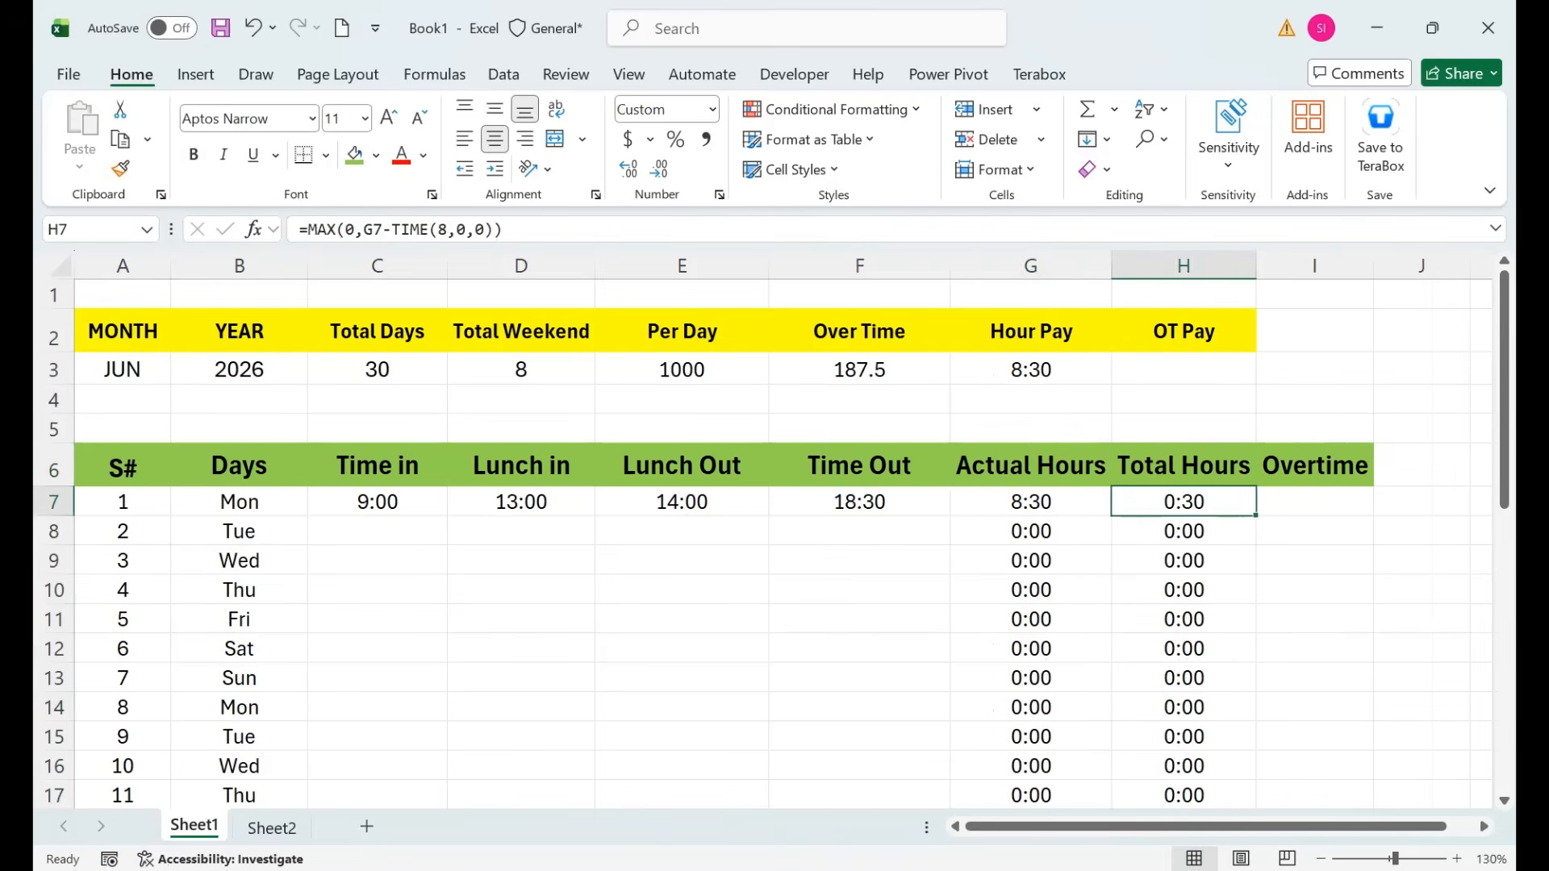
Move the overtime formulas from H7:H35 into the Overtime column starting at I7.
click(1031, 502)
click(1183, 501)
key(ctrl+shift+Down)
key(ctrl+c)
key(ctrl+Up)
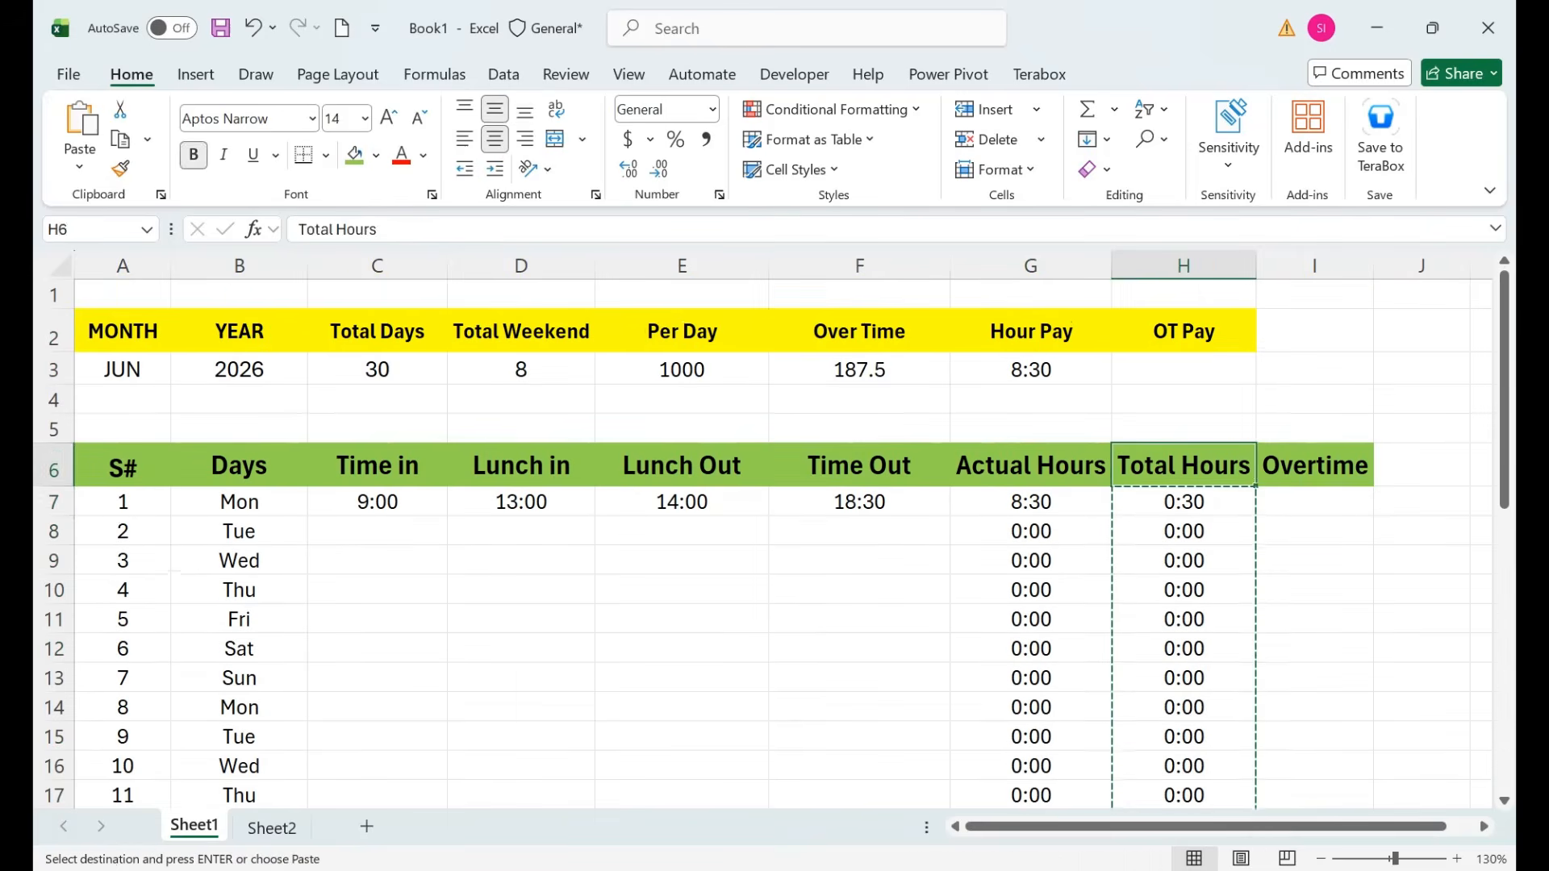
key(Right)
key(Down)
key(ctrl+v)
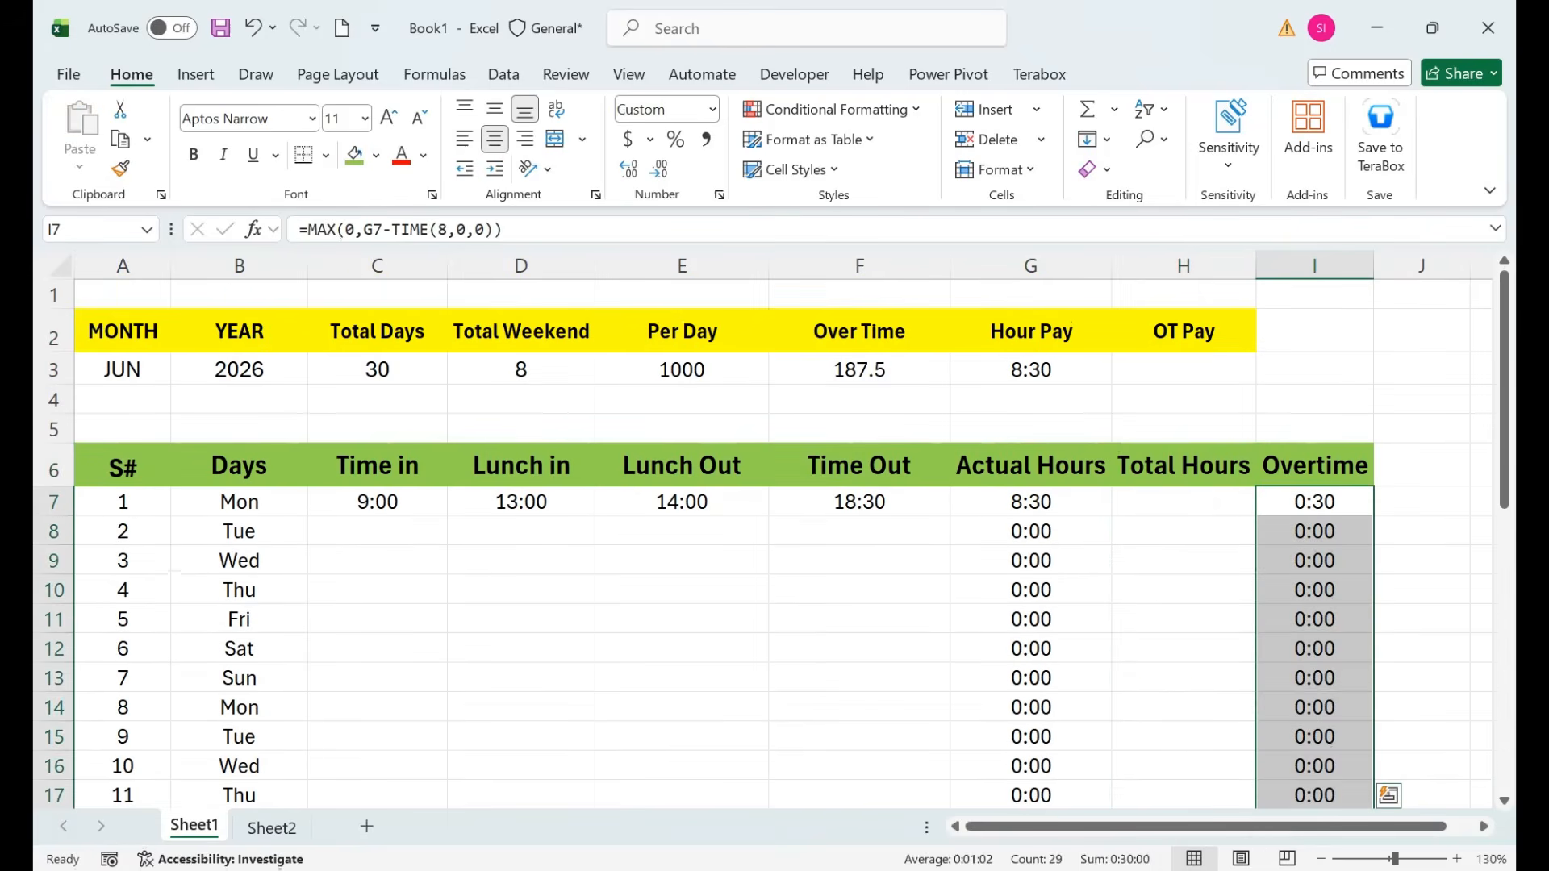
key(Left)
key(Left)
key(Right)
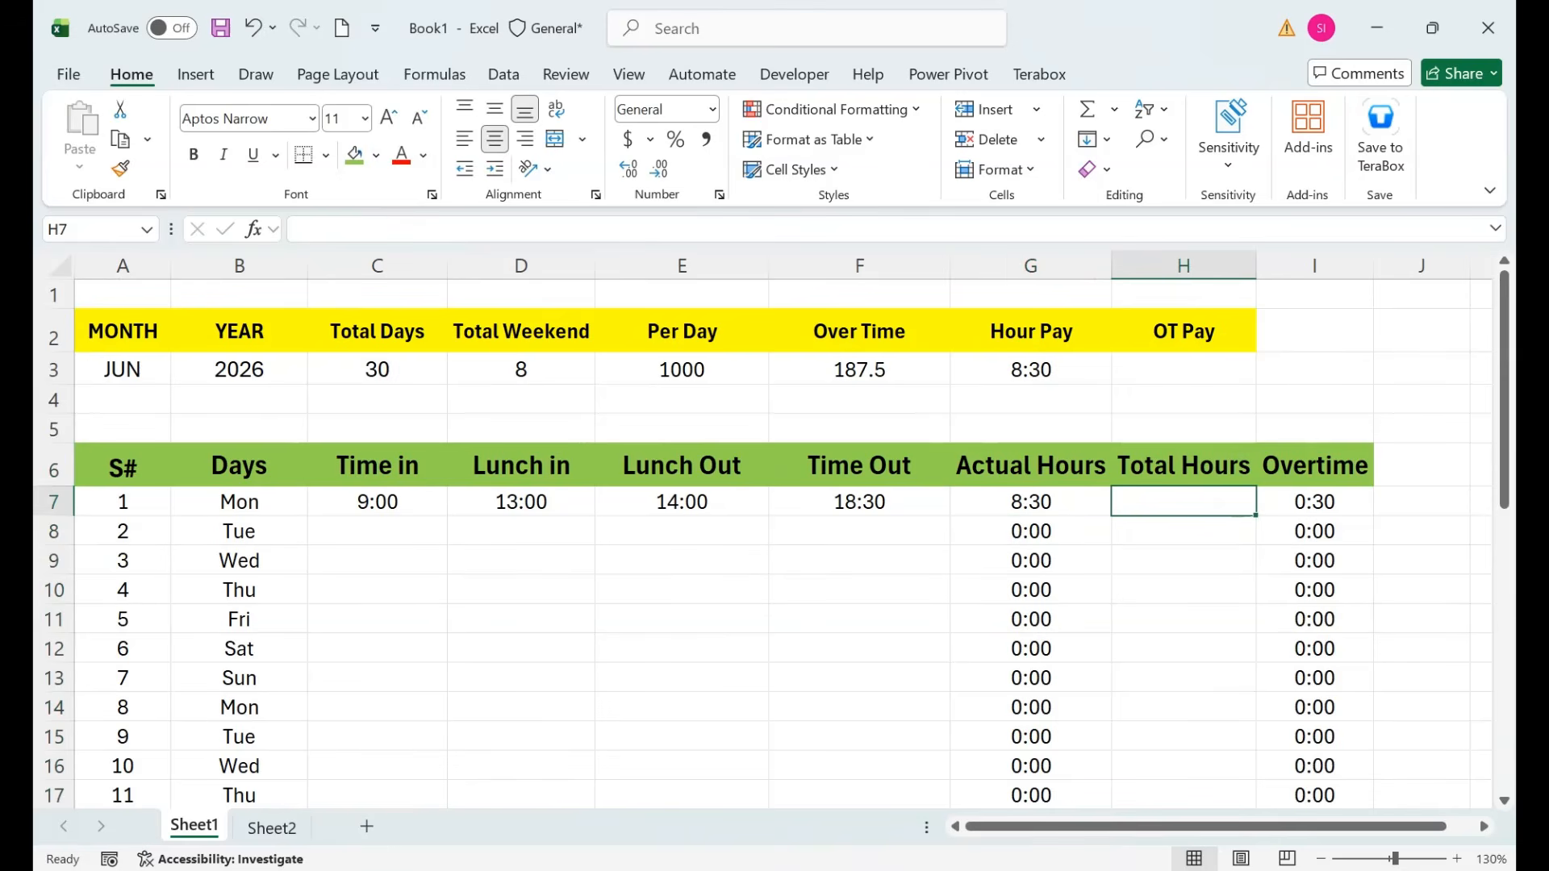
key(Left)
key(F2)
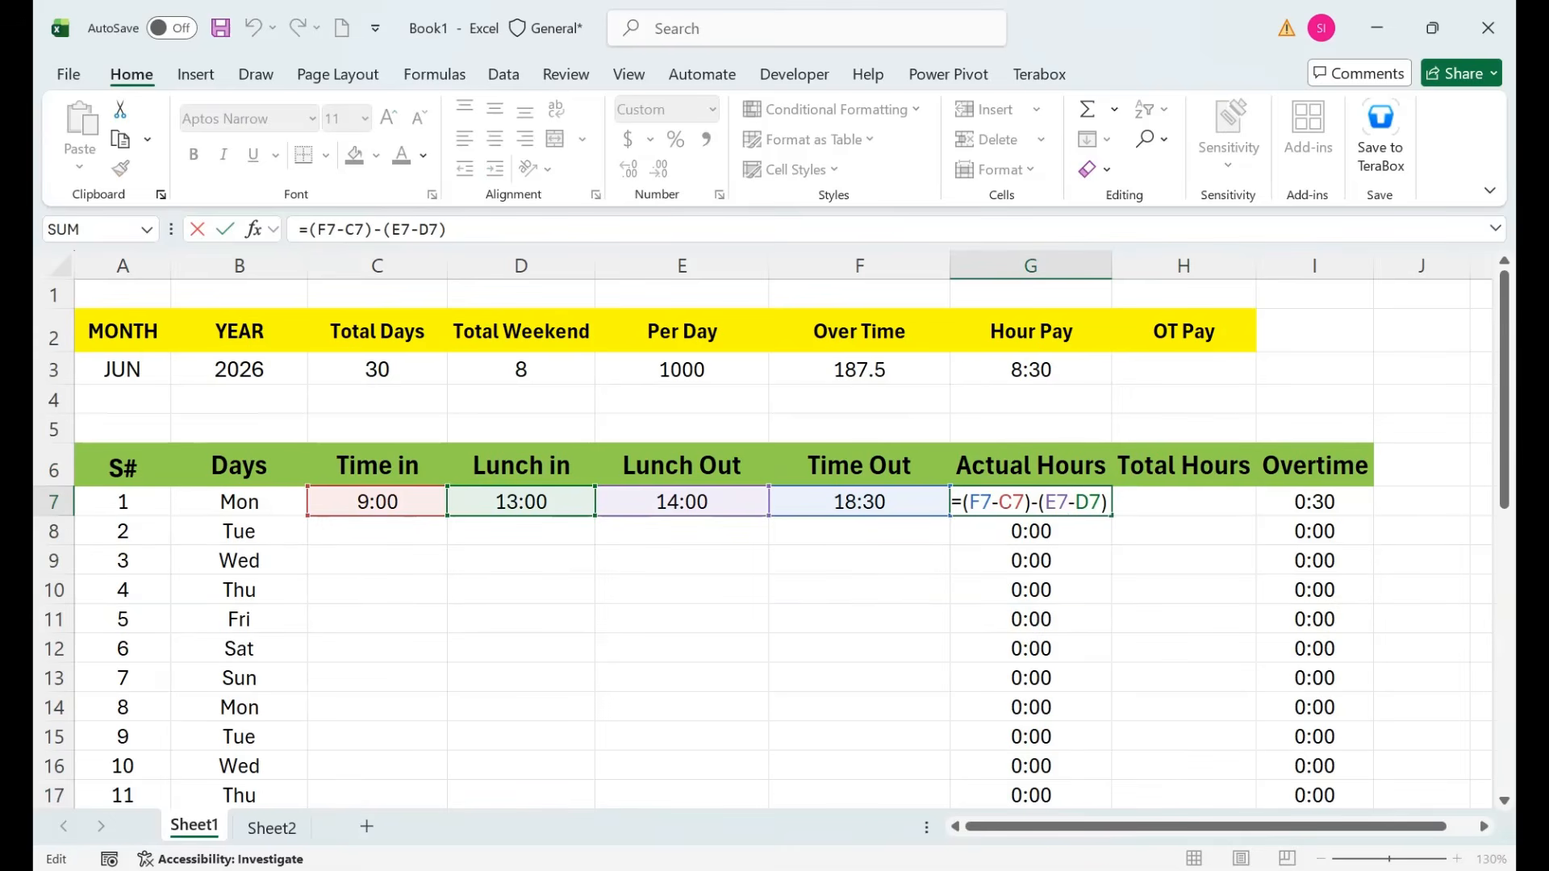
Enter =MIN(TIME(8,0,0),(F7-C7)-(E7-D7)) in H7 to cap Total Hours at 8:00.
key(shift+Left)
key(shift+Left)
key(shift+Left)
key(shift+Left)
key(shift+Left)
key(shift+Left)
key(shift+Left)
key(shift+Left)
key(shift+Left)
key(shift+Left)
key(shift+Left)
key(shift+Left)
key(shift+Left)
key(shift+Left)
key(shift+Left)
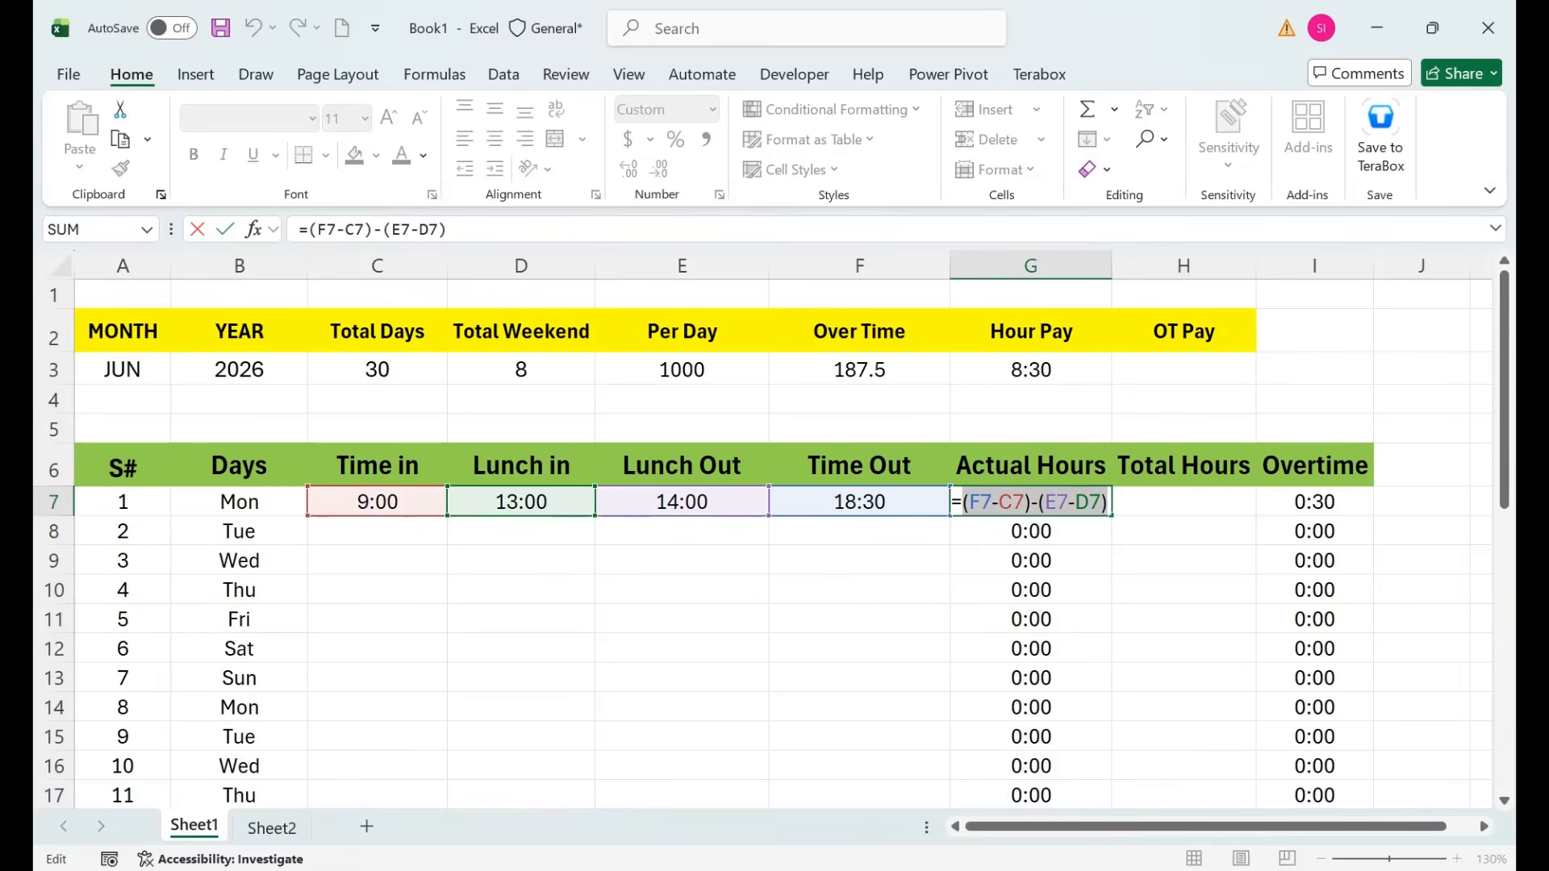
key(ctrl+c)
key(Escape)
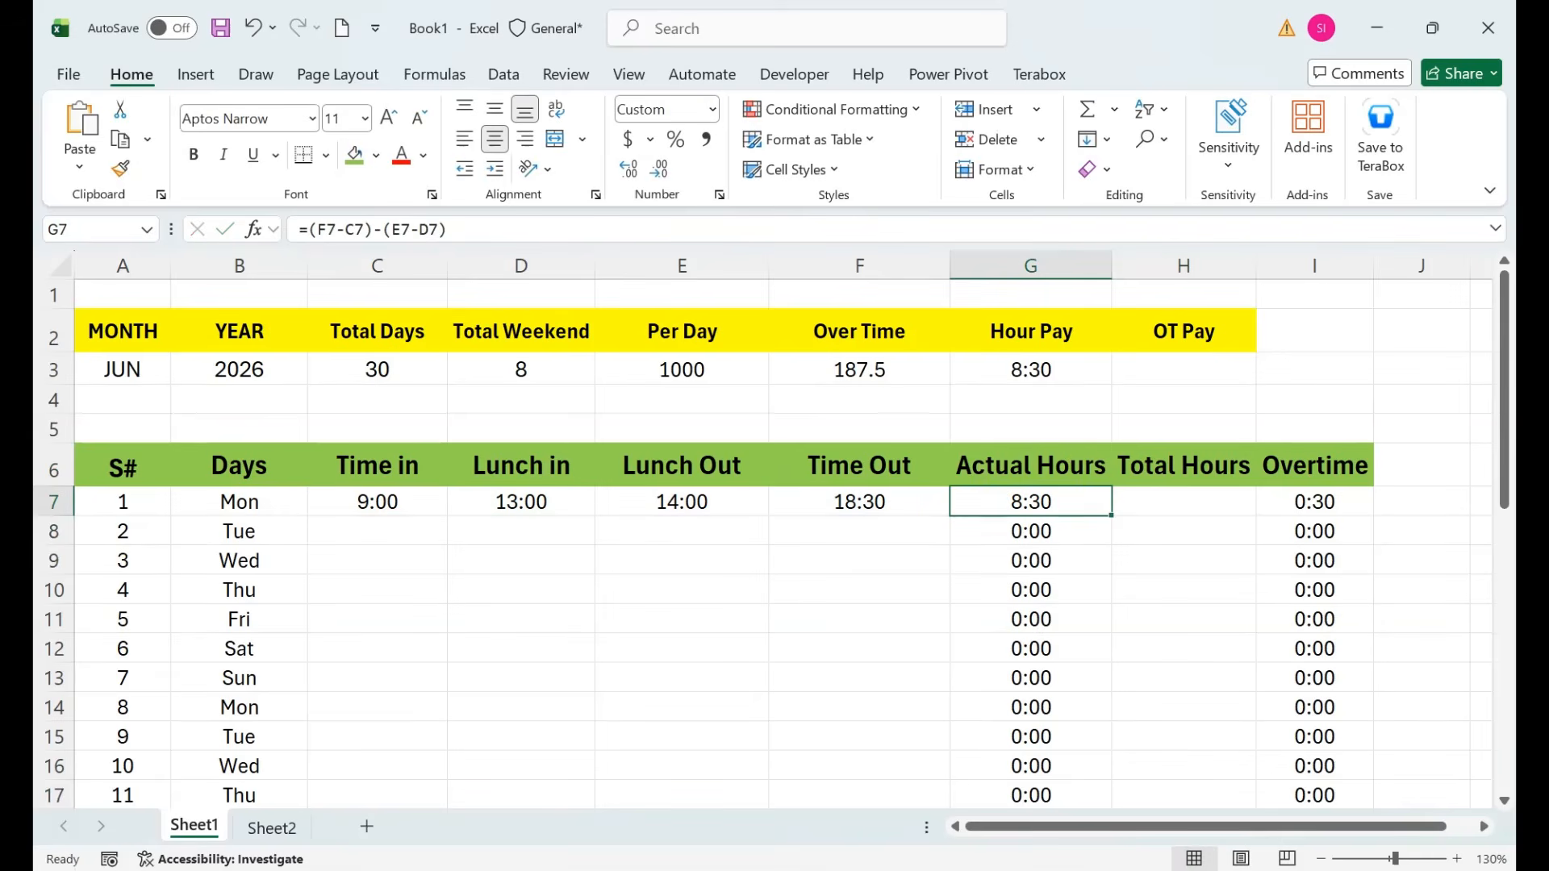
key(Right)
text(=mi)
key(Tab)
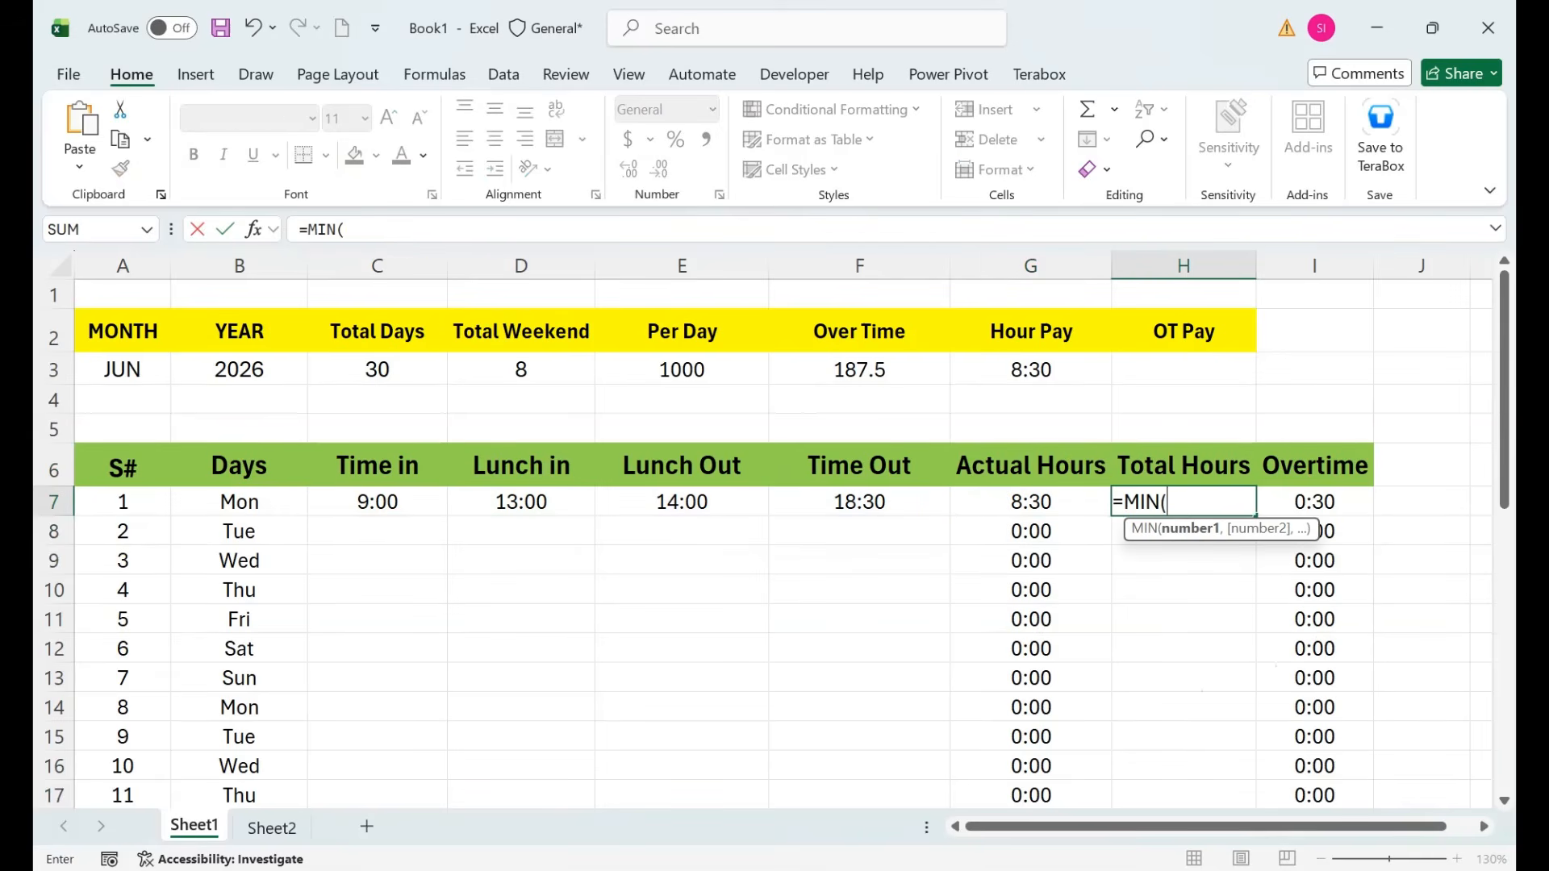
text(tie)
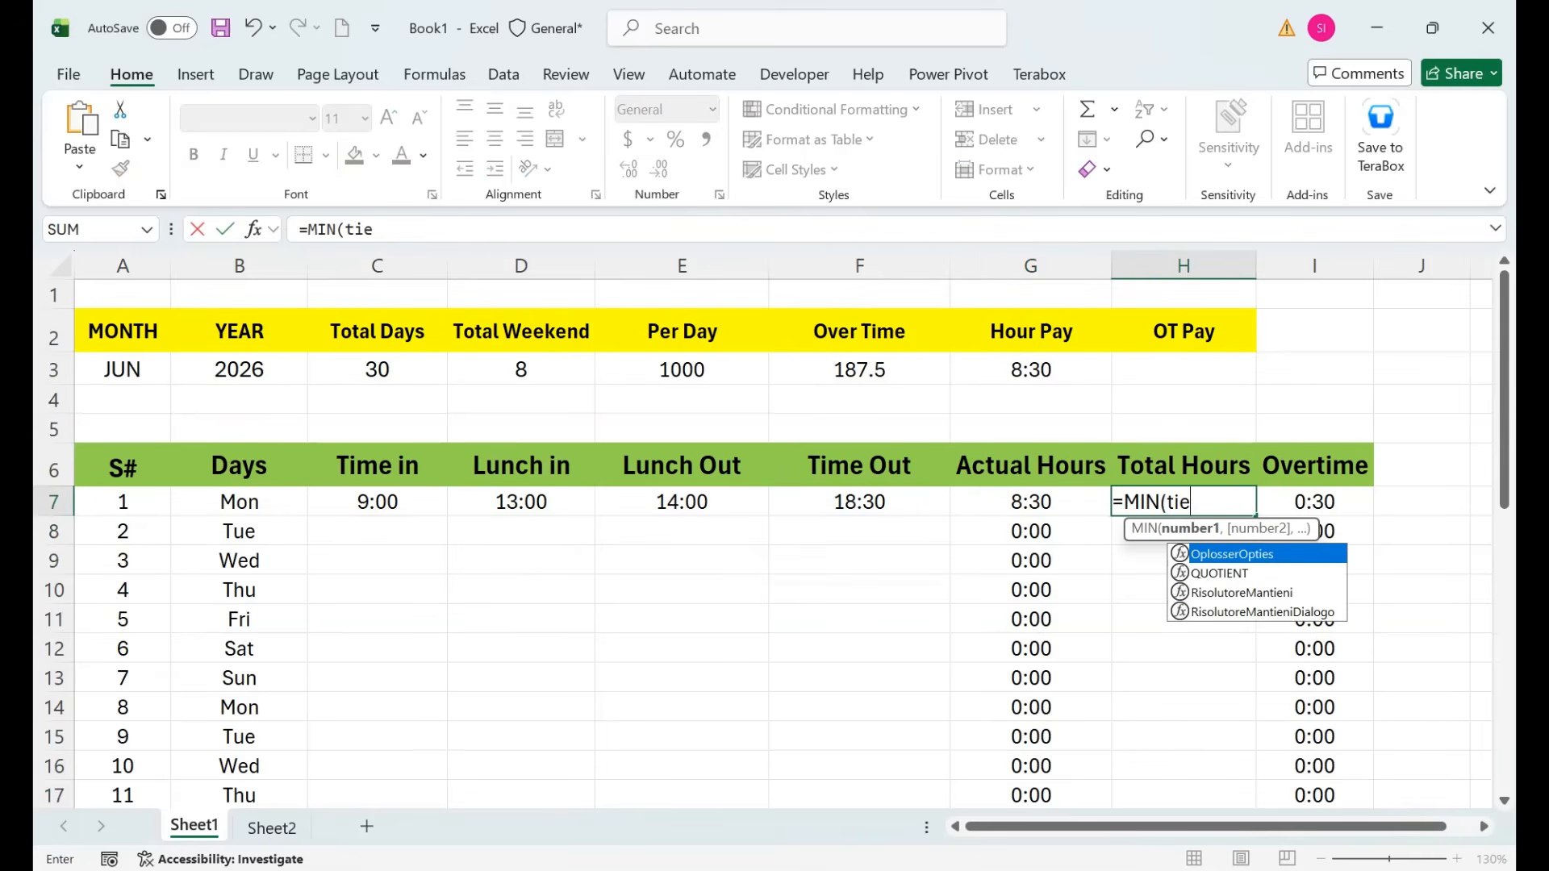
key(BackSpace)
text(m)
key(Tab)
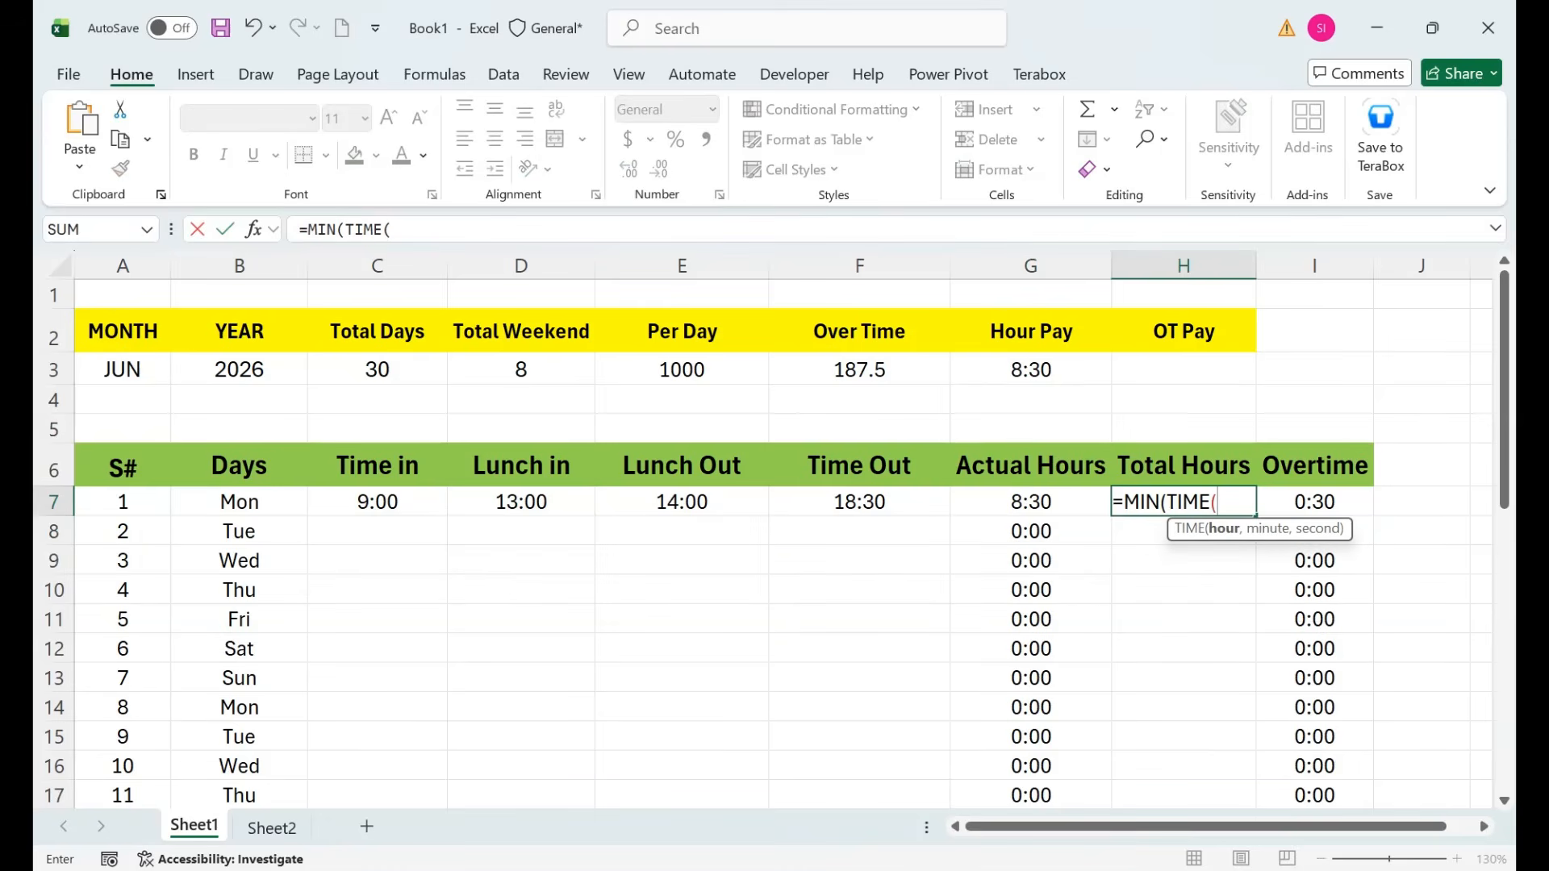
text(8,0,0)
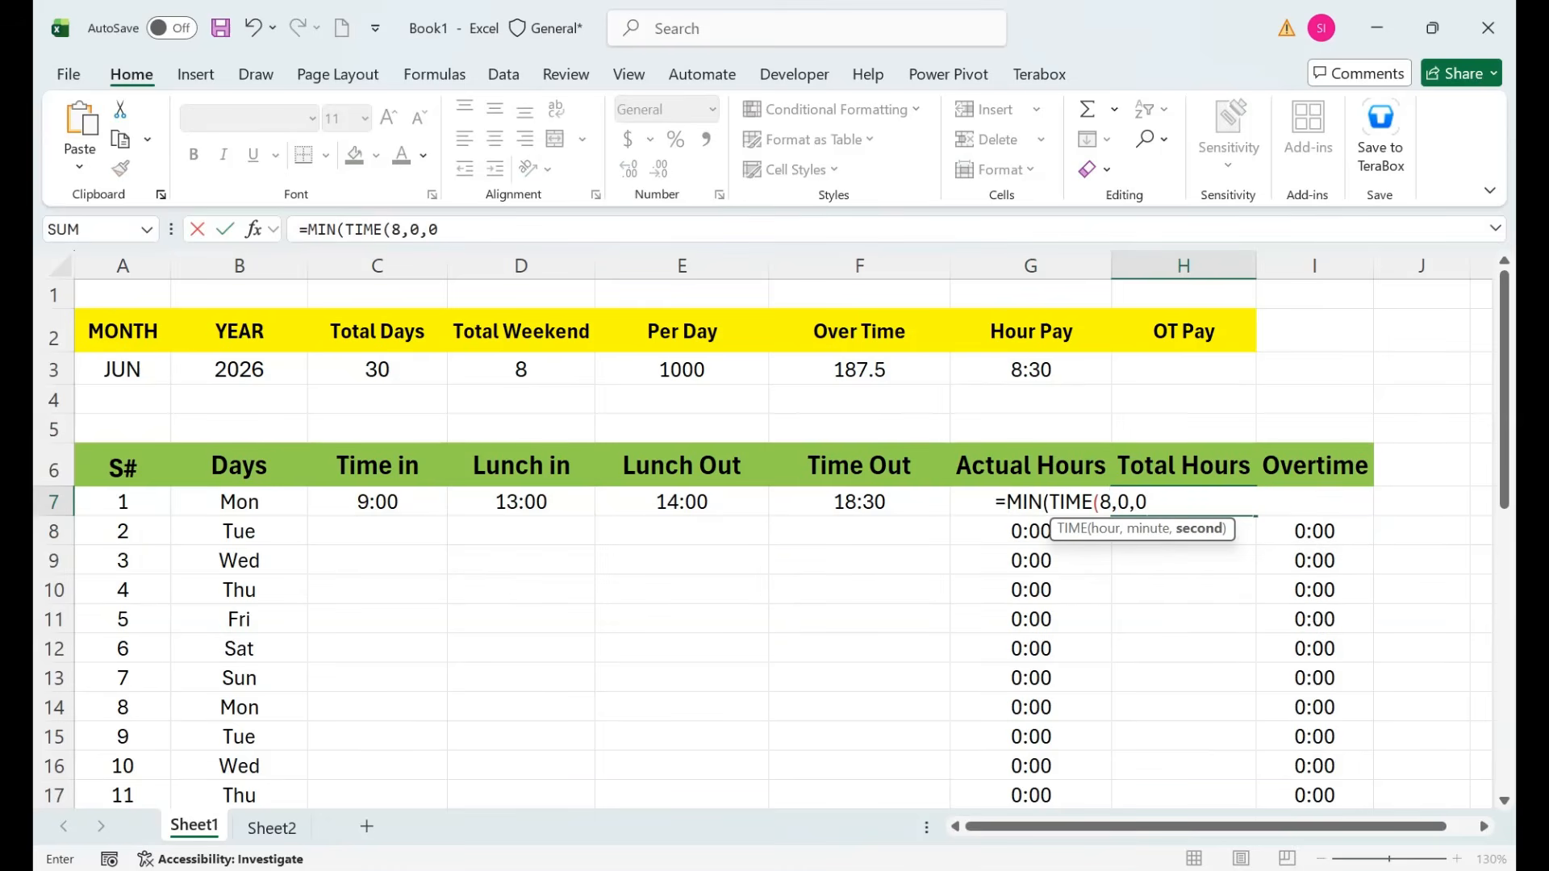
text())
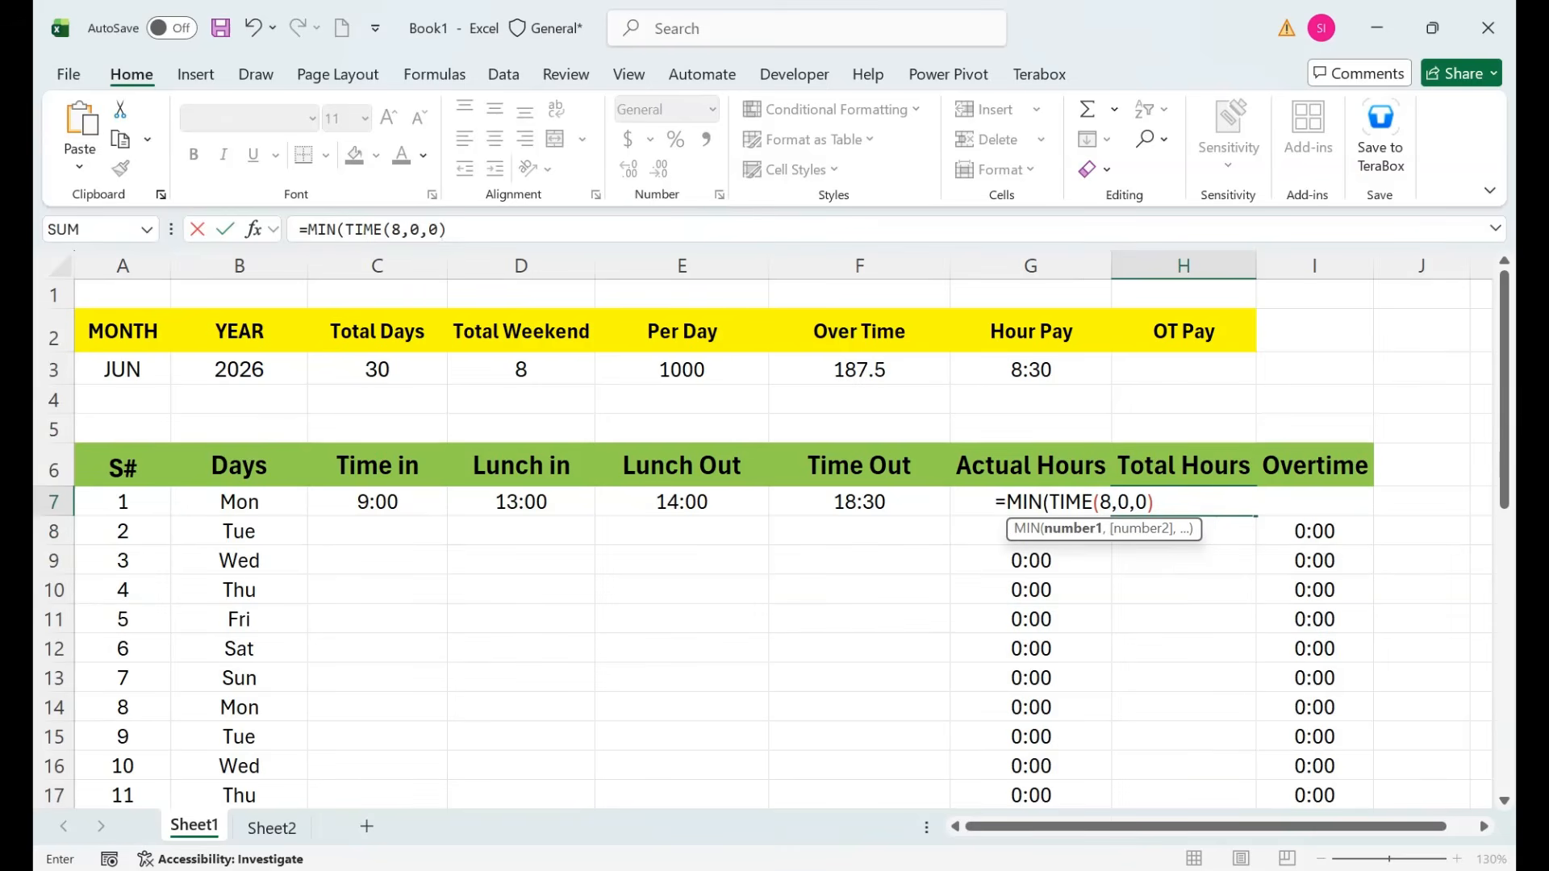
text(,)
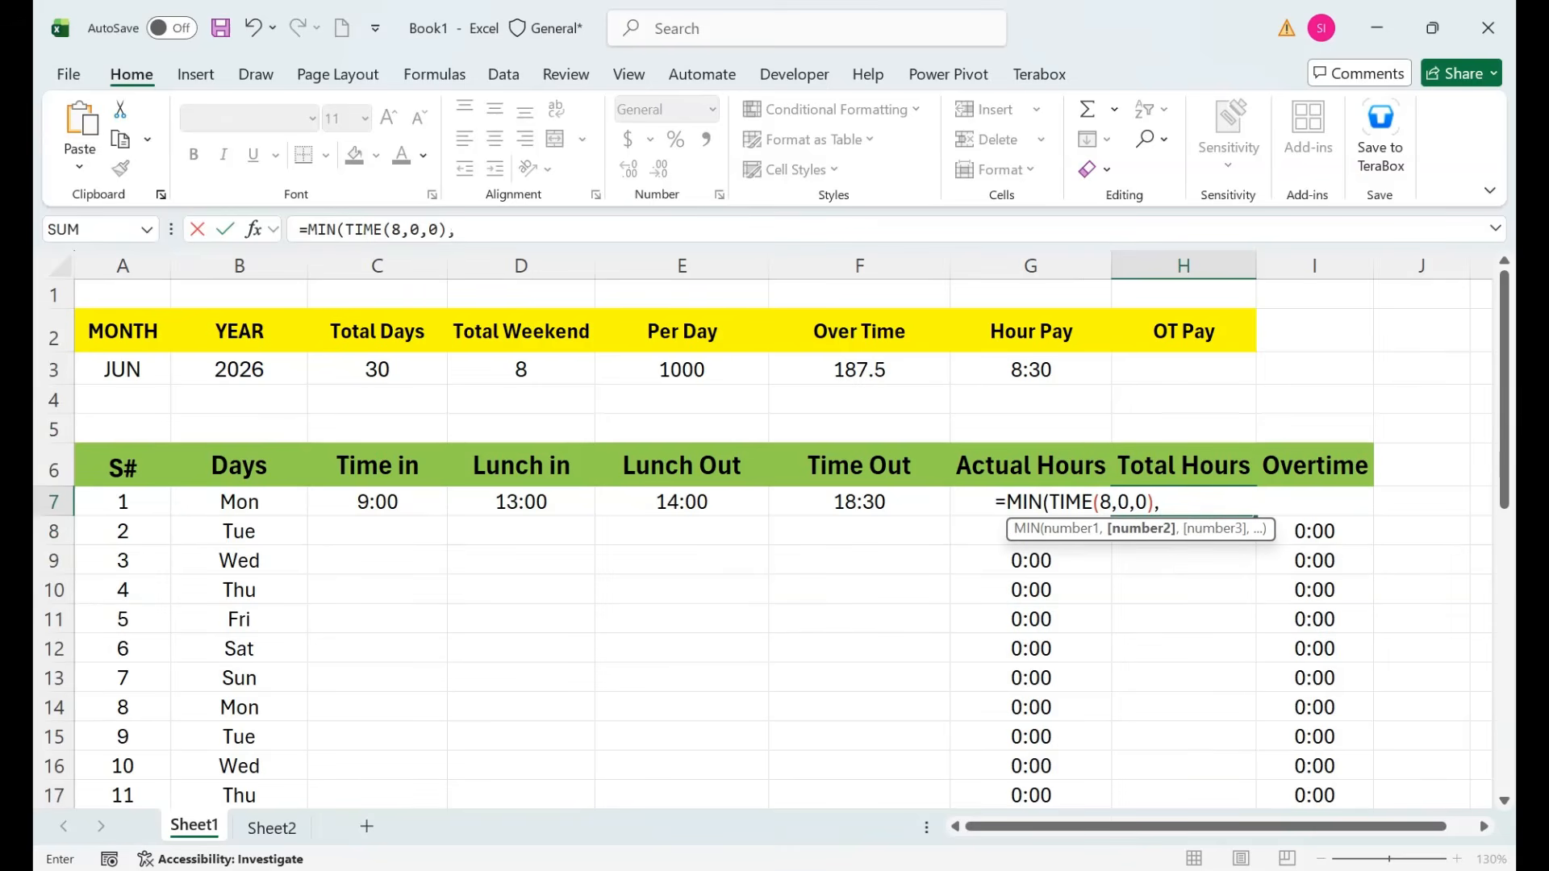
text((F7-C7)-(E7-D7)))
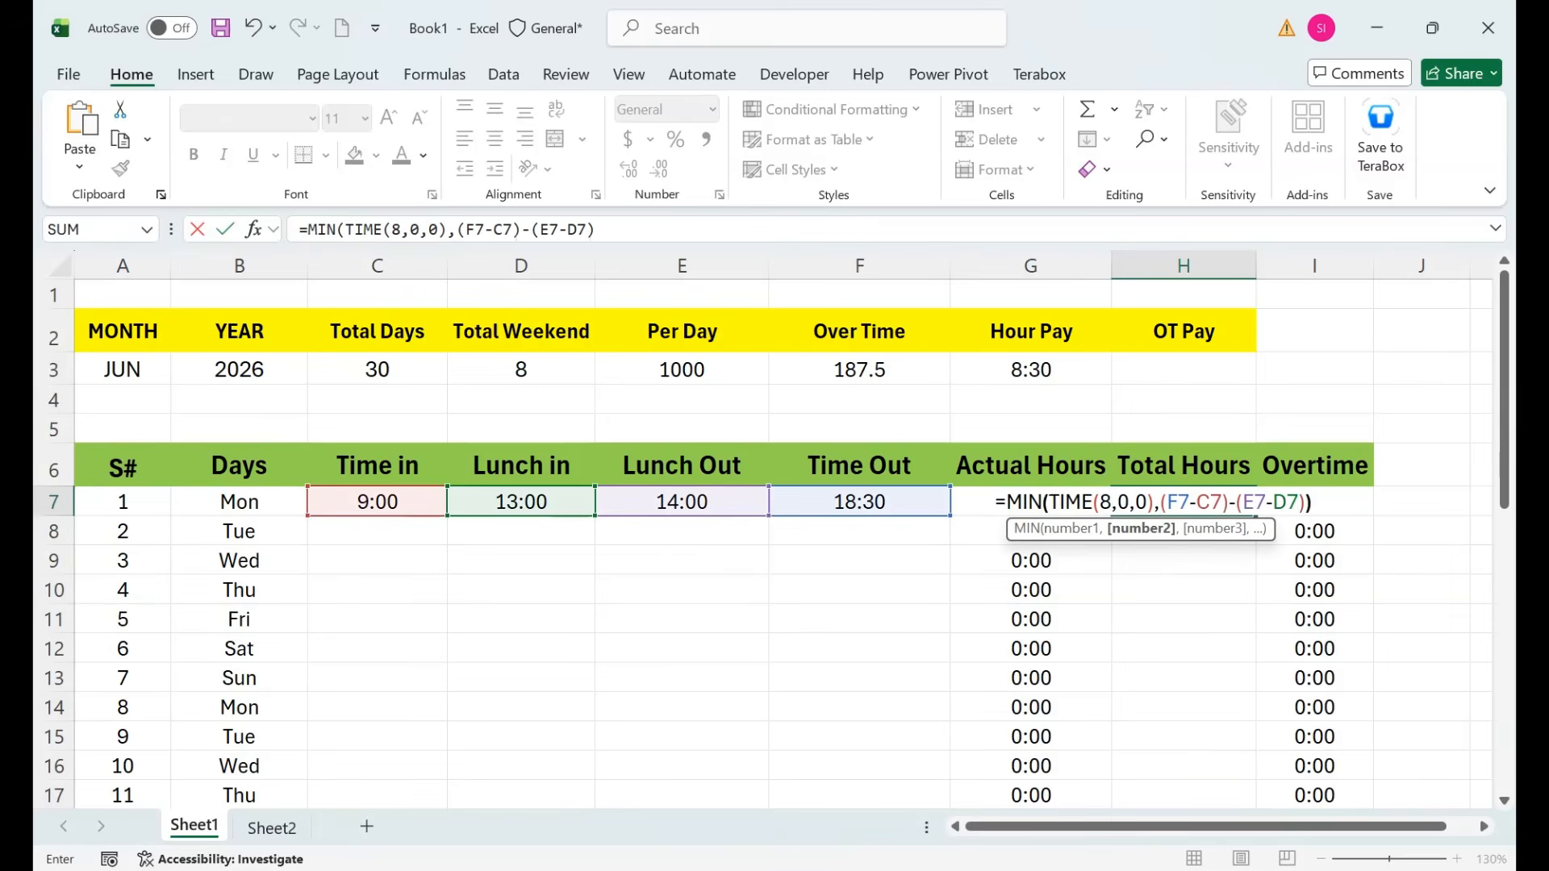
key(Return)
key(Up)
Copy G7's time format onto H7 with Format Painter and fill the formula down column H.
click(1030, 502)
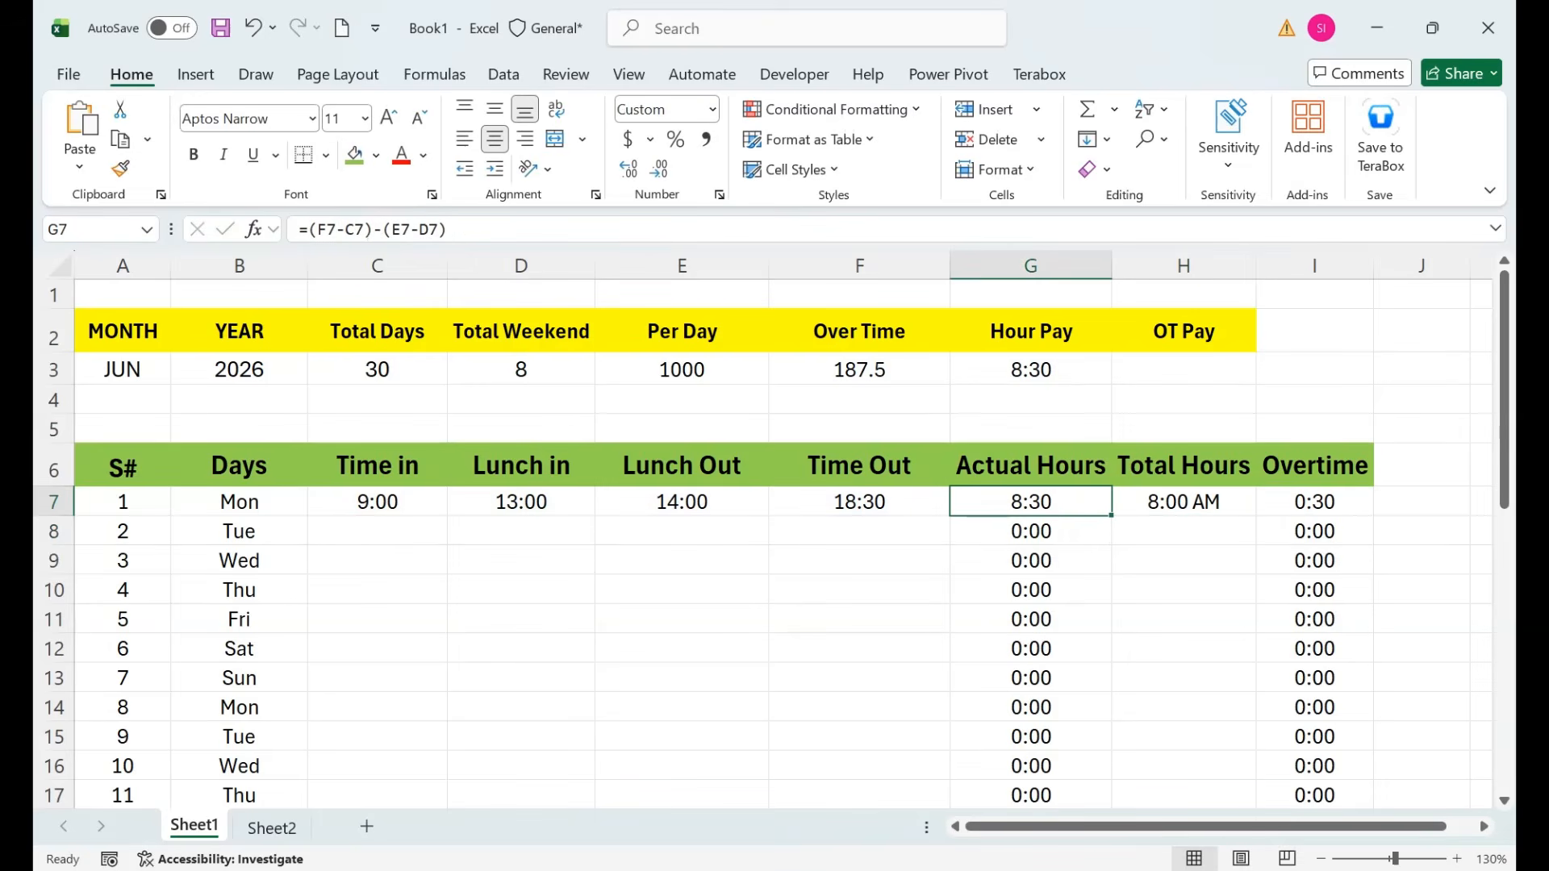
click(121, 169)
click(1184, 502)
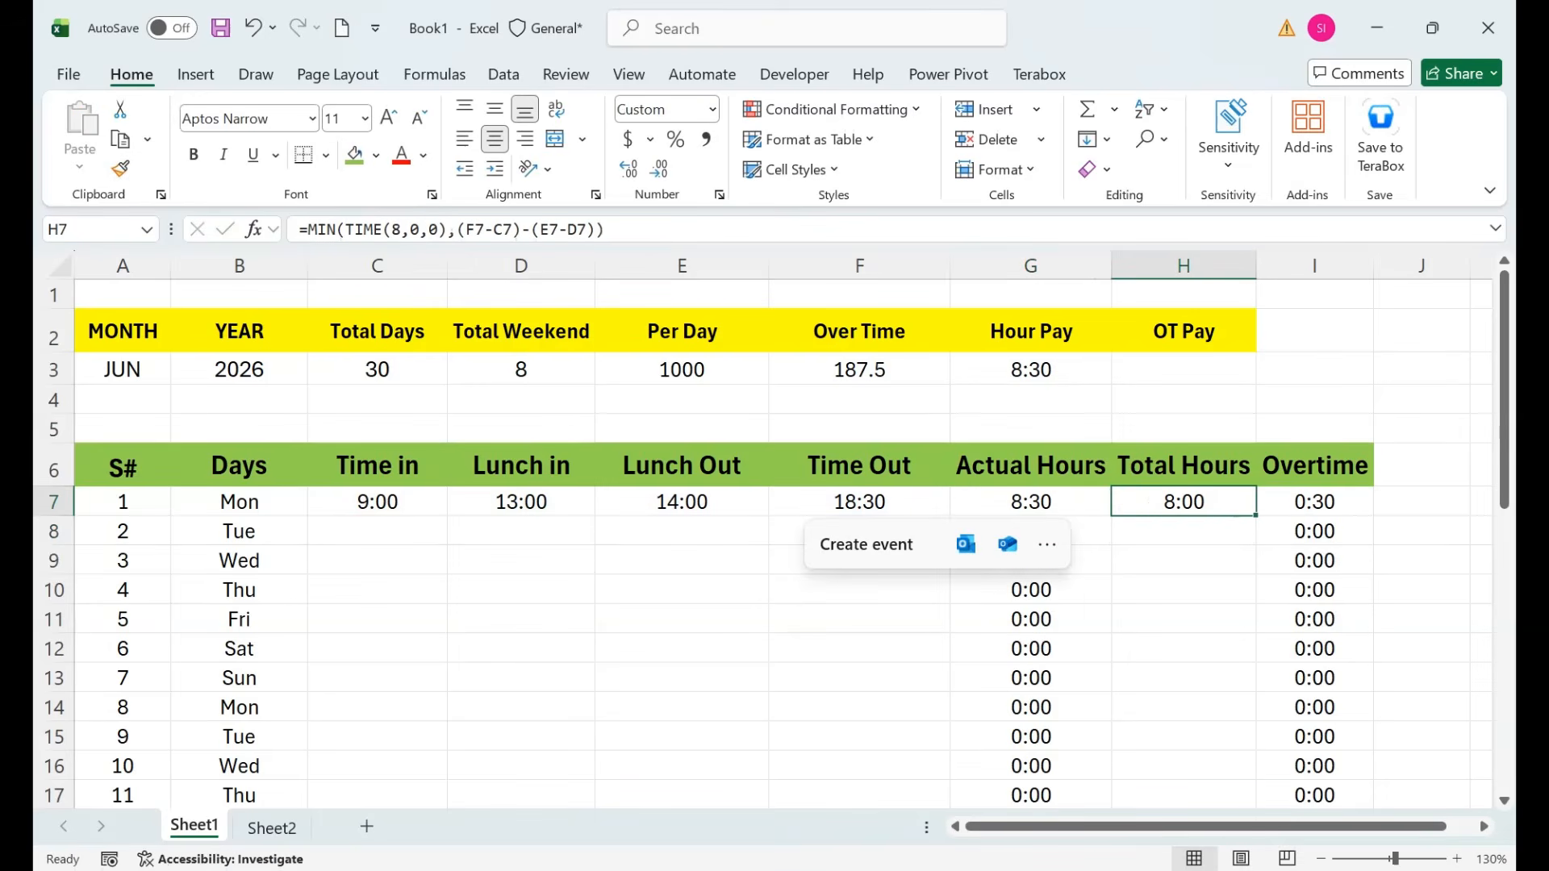
double_click(1255, 515)
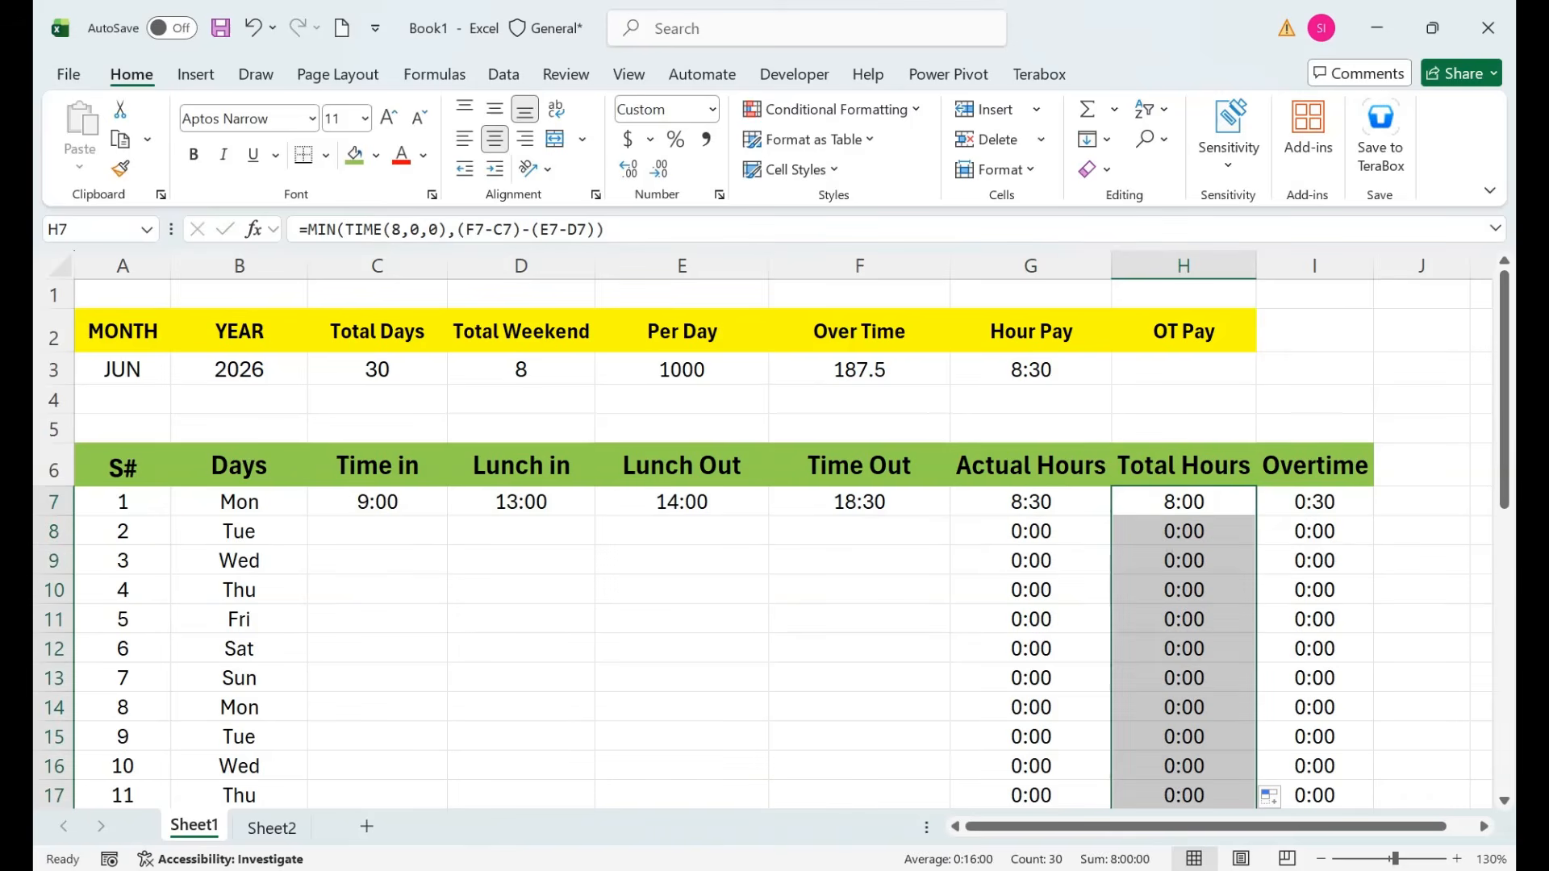
click(1031, 502)
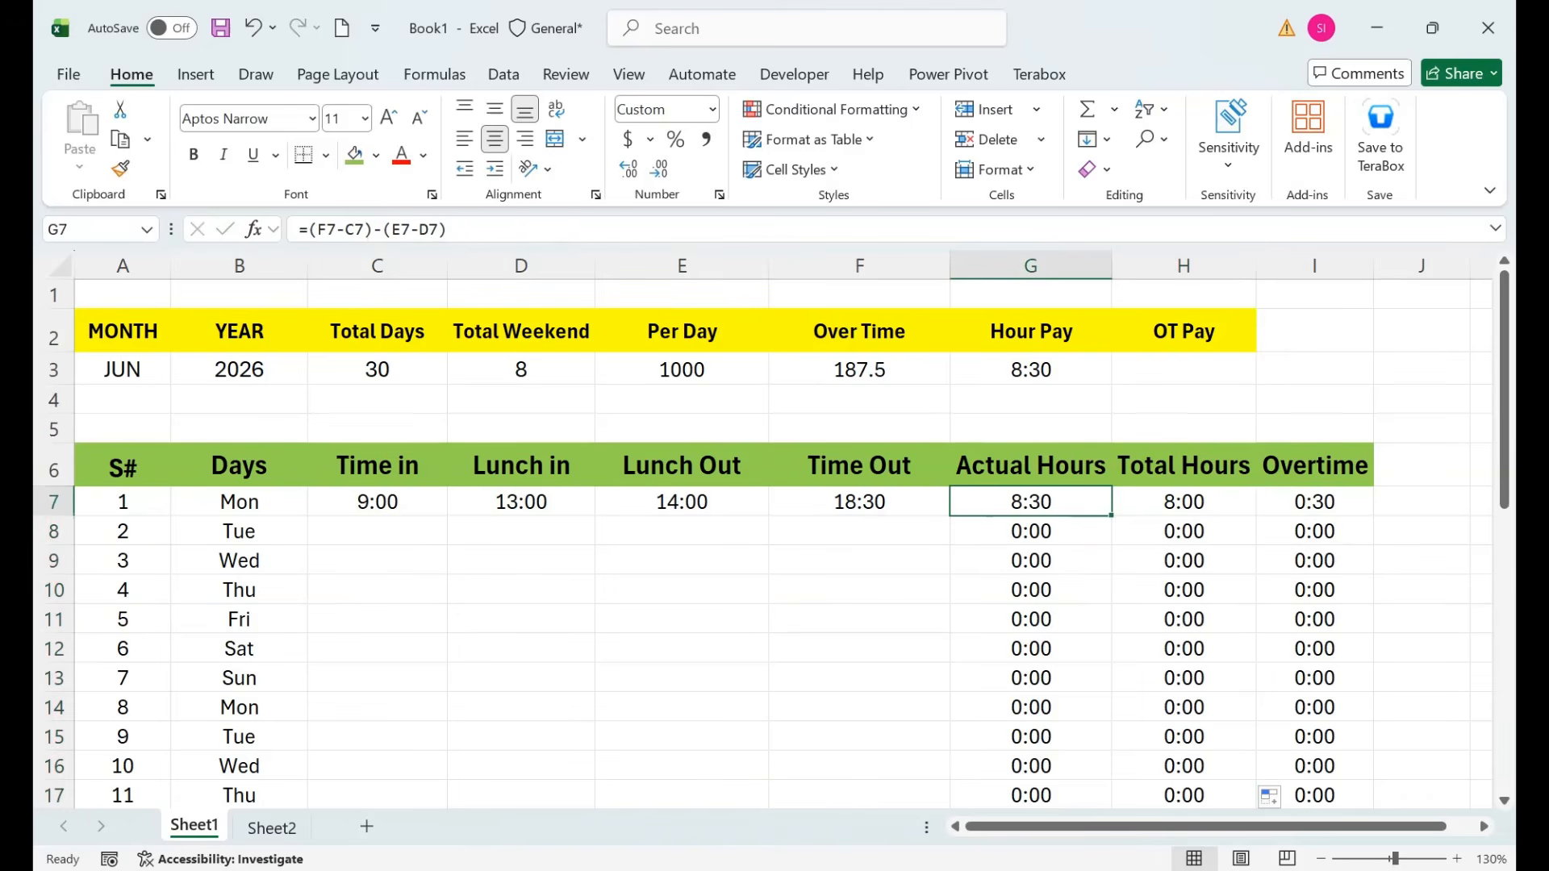
click(1184, 502)
Change the Hour Pay formula in G3 to =SUM(H7:H36), now showing 8:00.
click(1314, 501)
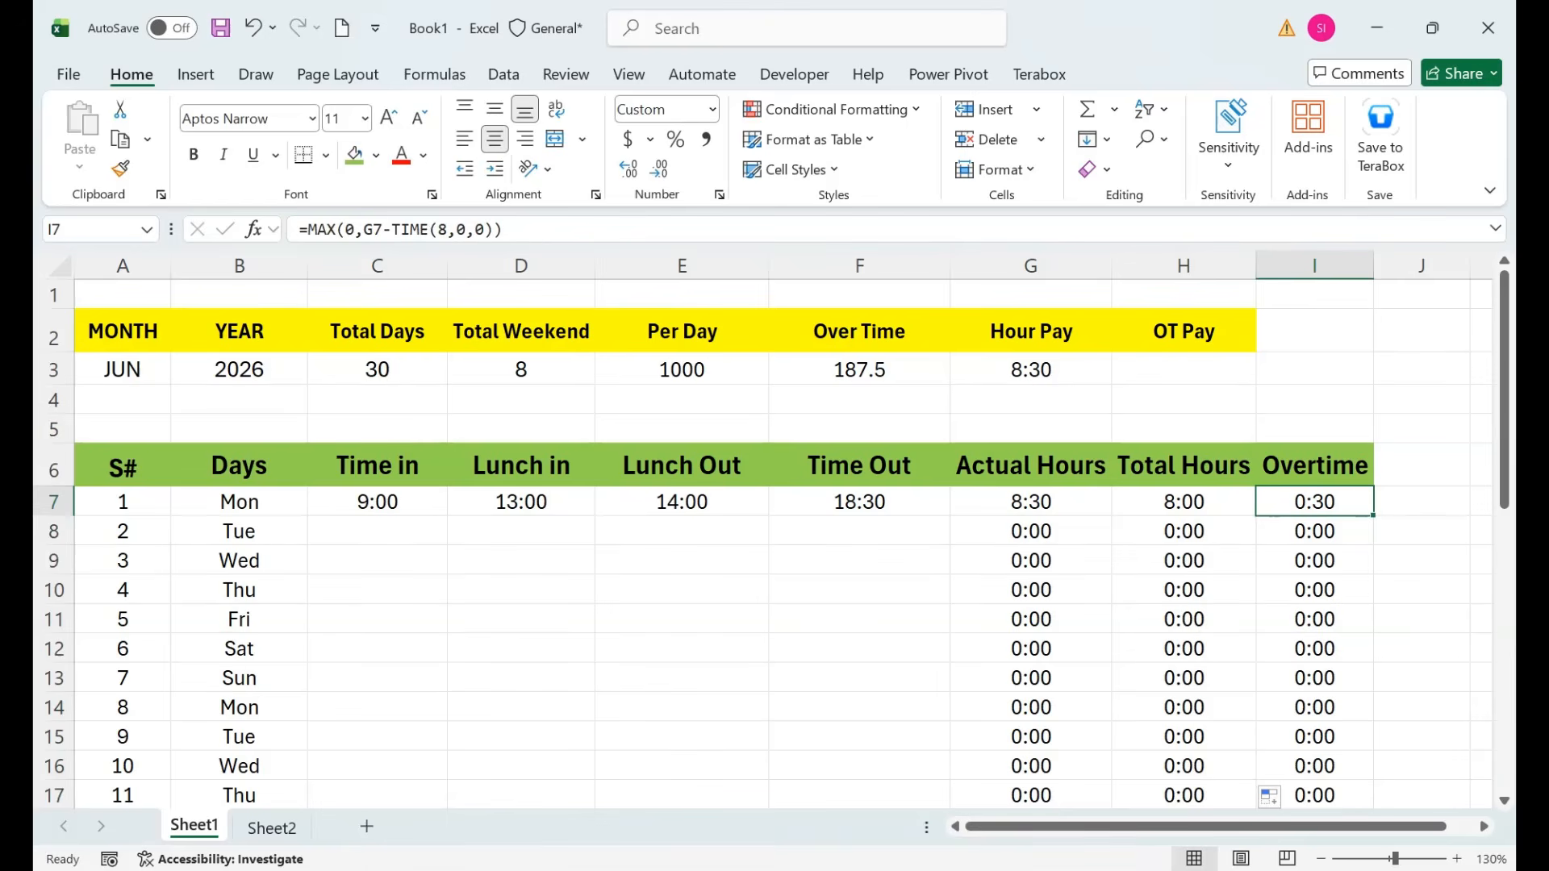
double_click(1044, 369)
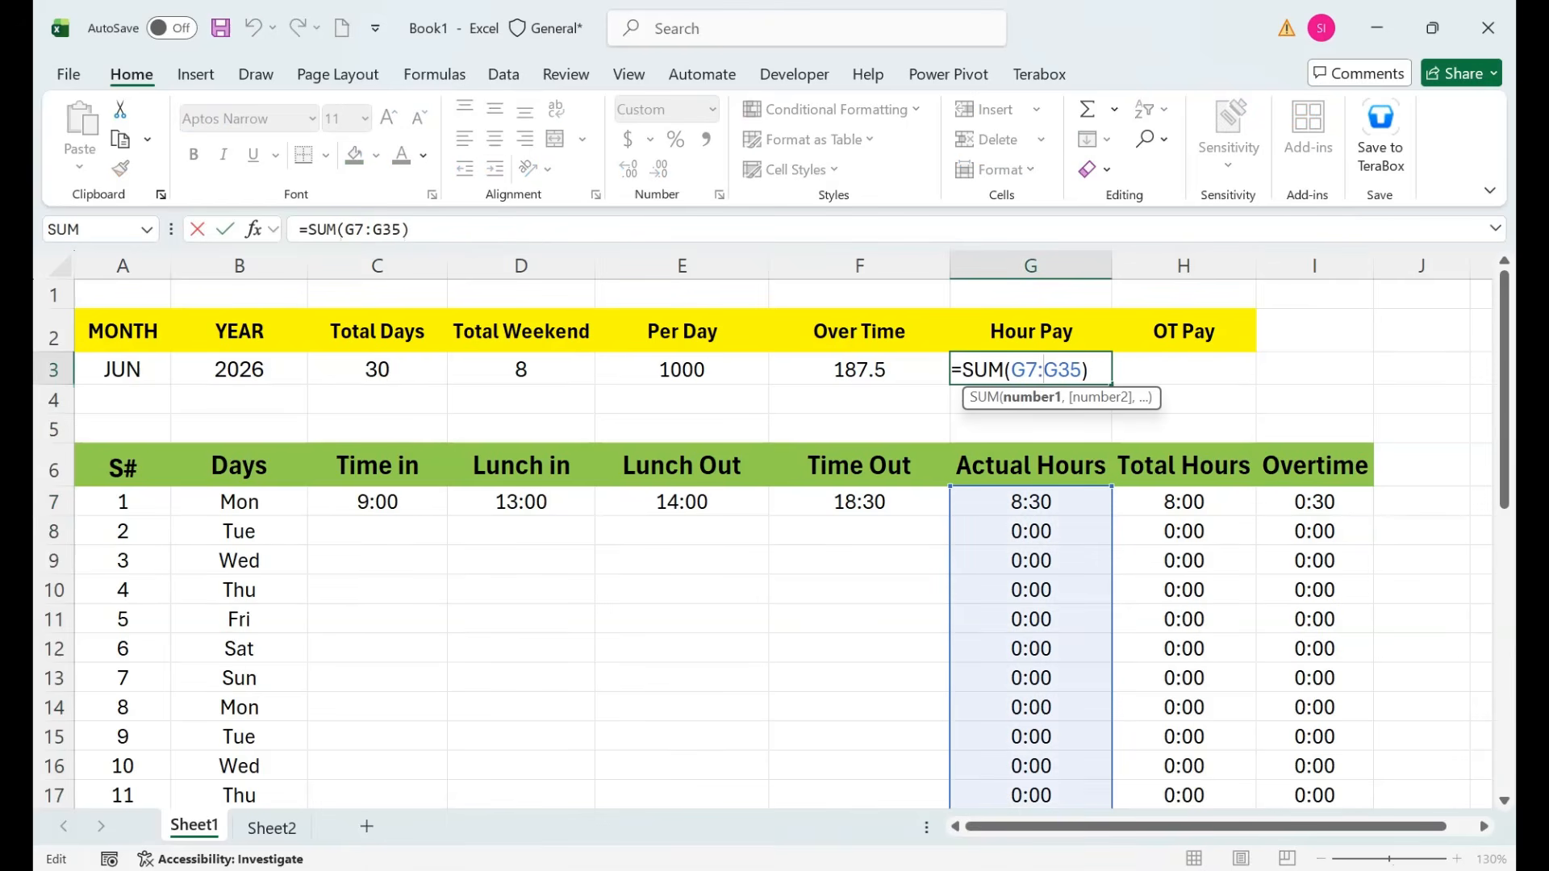
drag(1082, 369, 1011, 369)
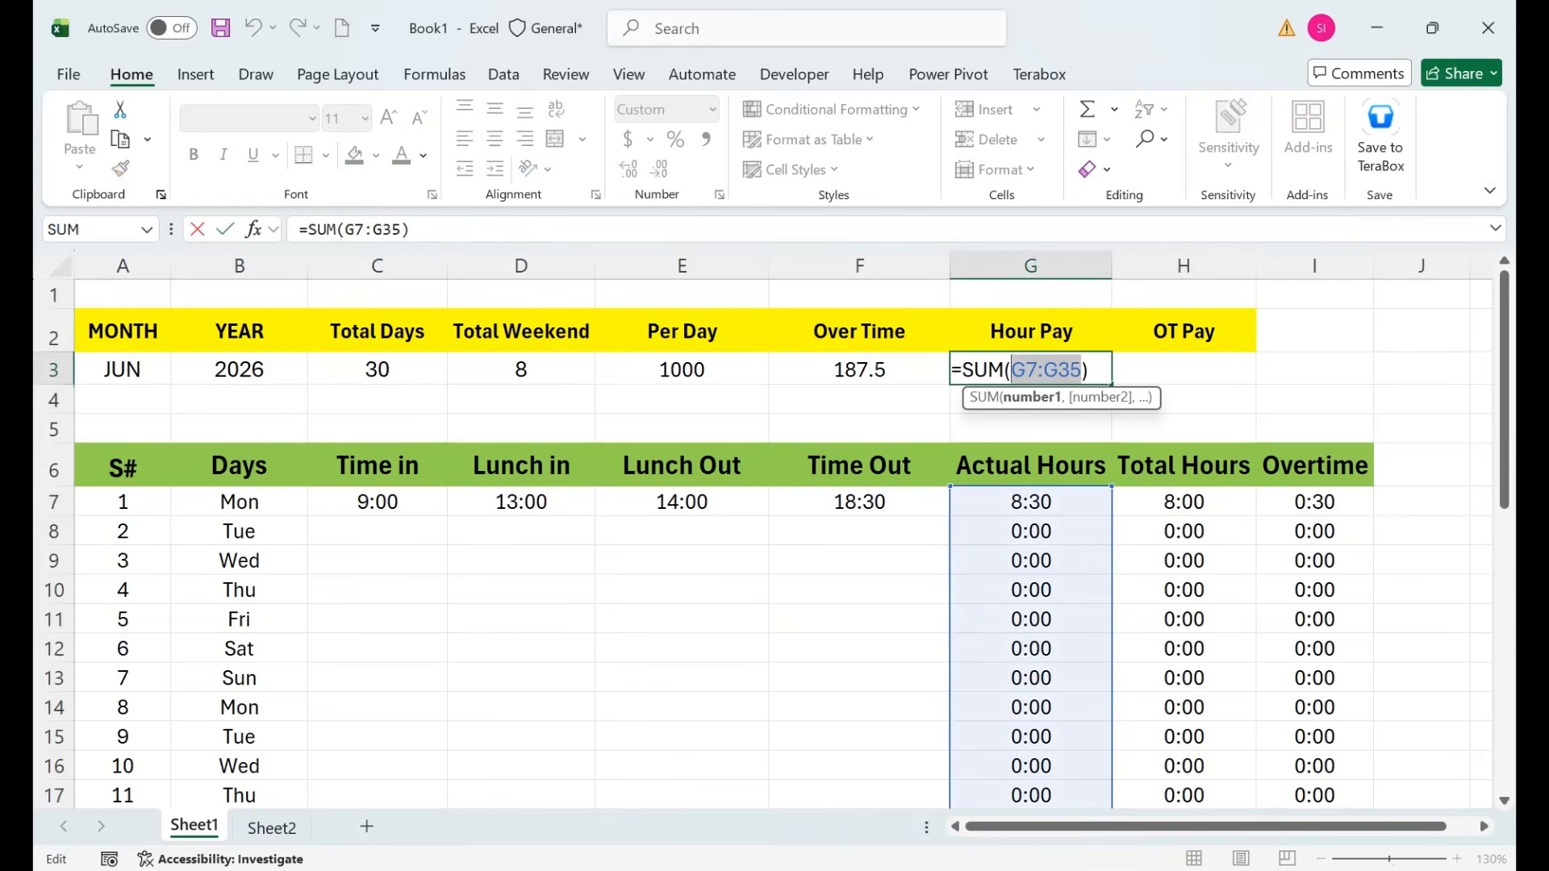
click(1183, 501)
key(ctrl+shift+Down)
key(Return)
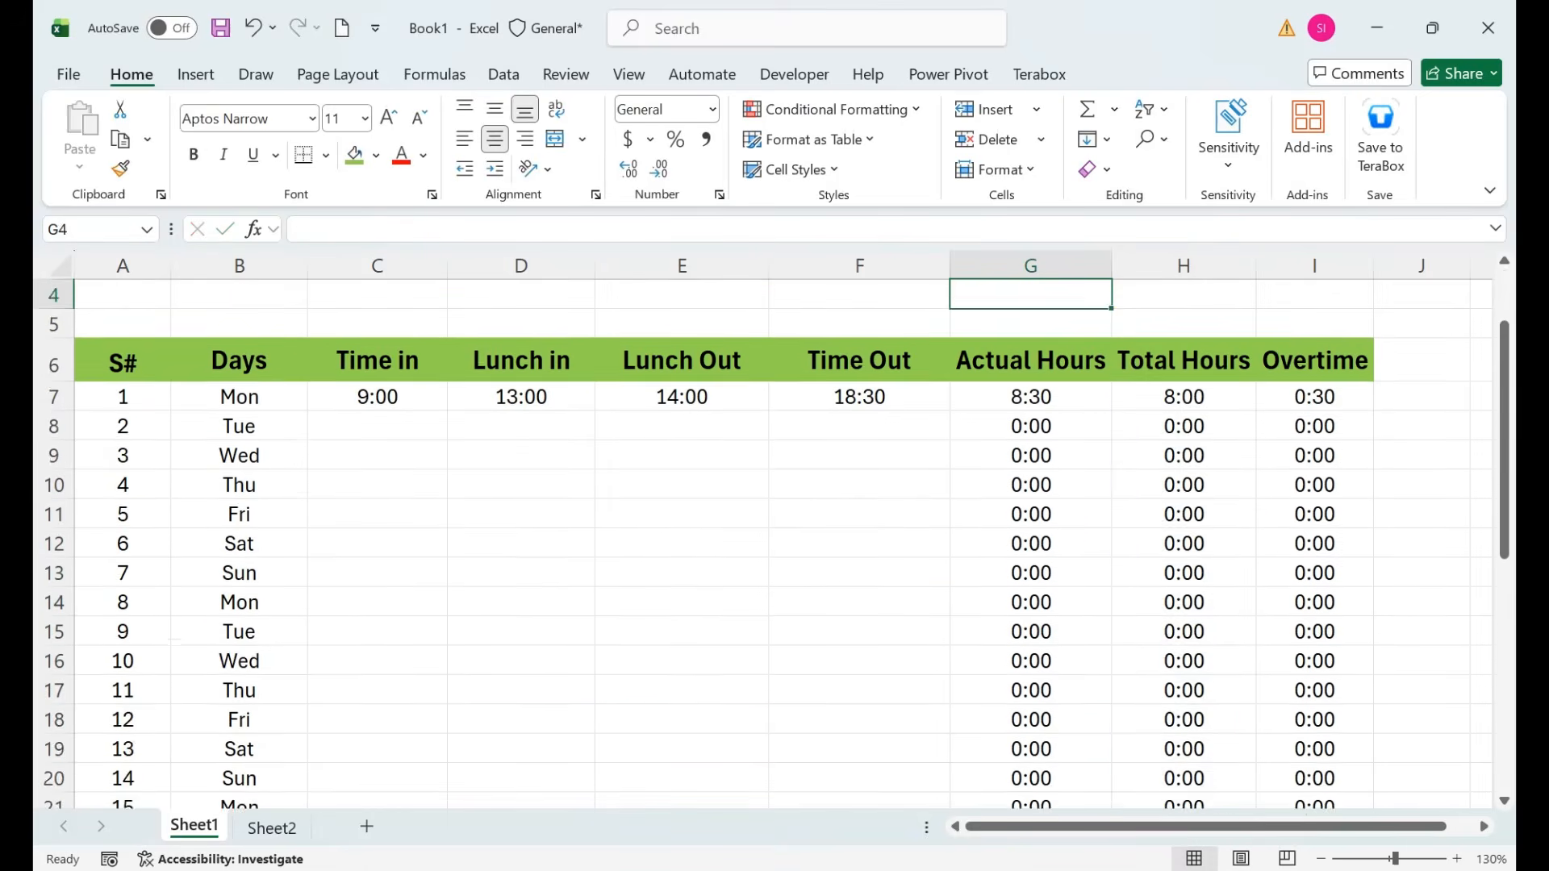
key(Up)
key(Up)
key(Up)
key(Down)
key(Down)
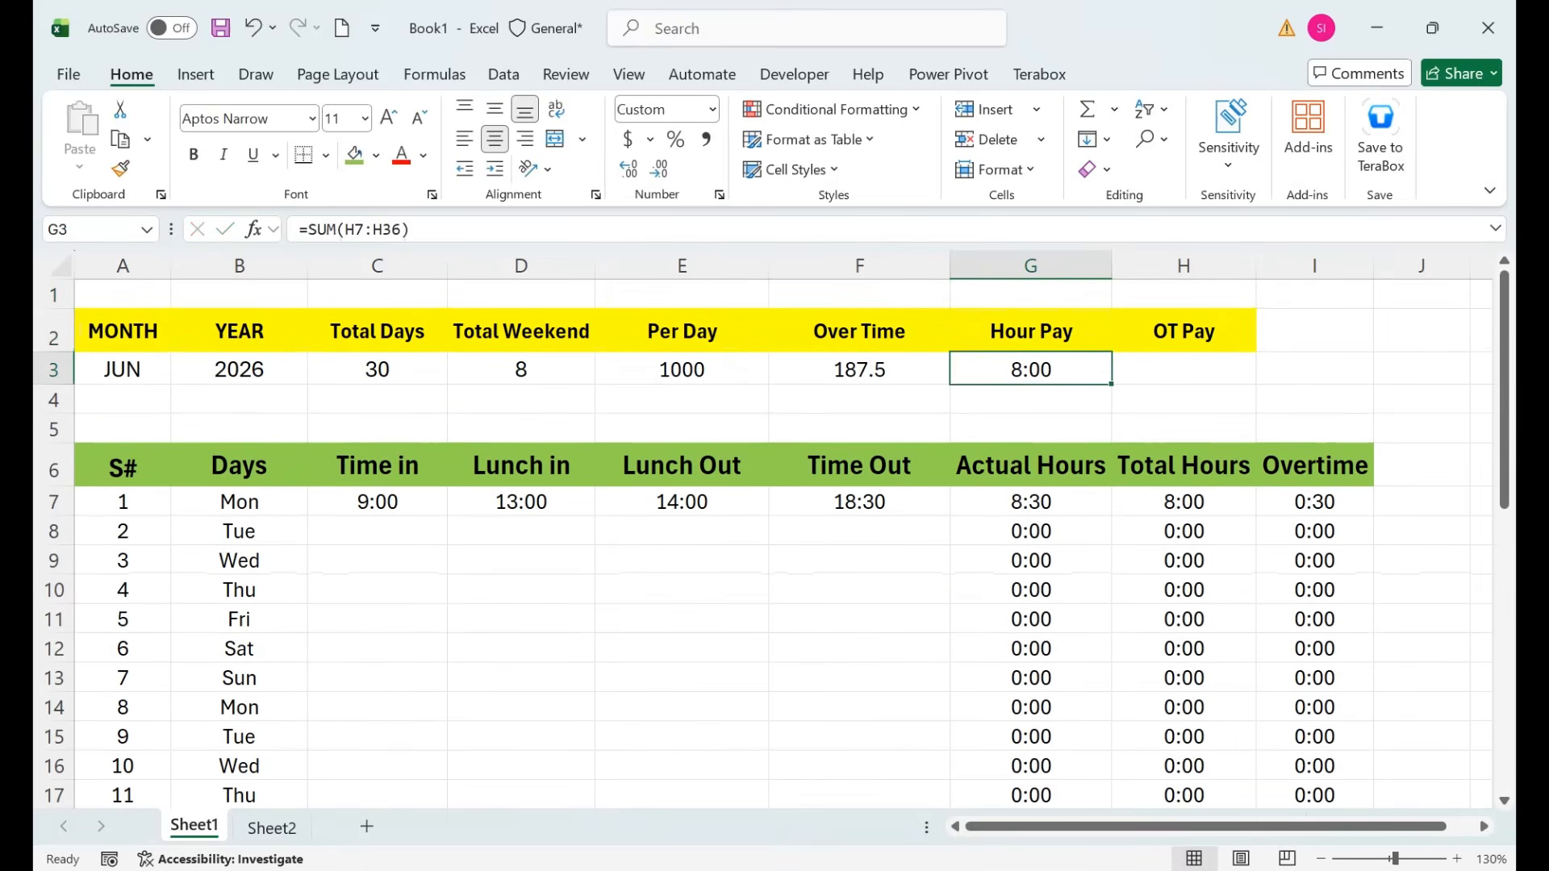
key(Right)
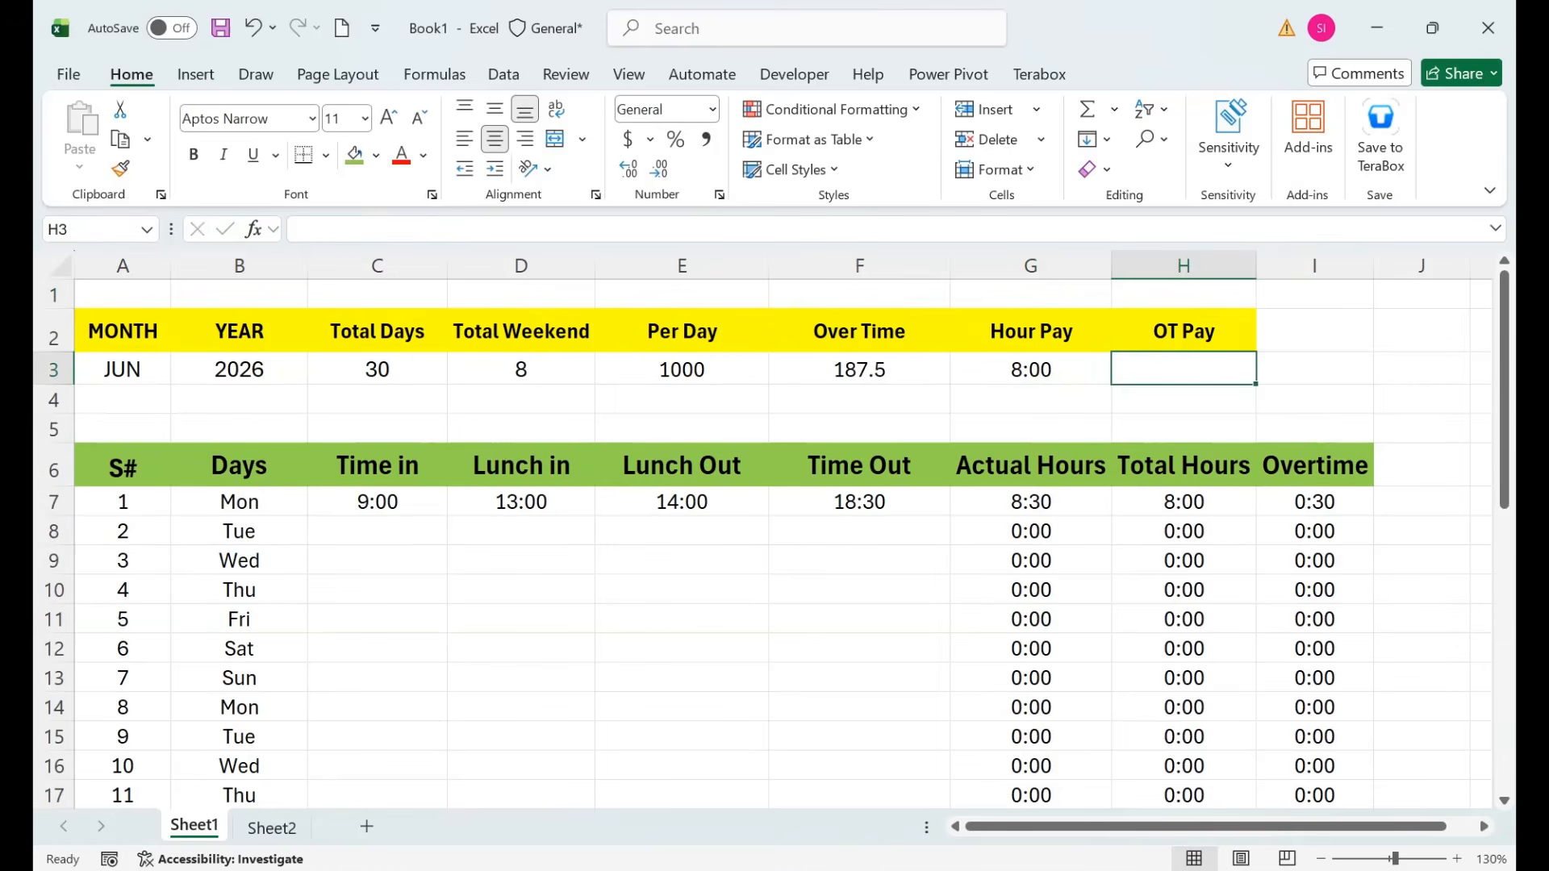
Enter =SUM(I7:I35) in H3 to total the Overtime column.
text(=su)
key(Tab)
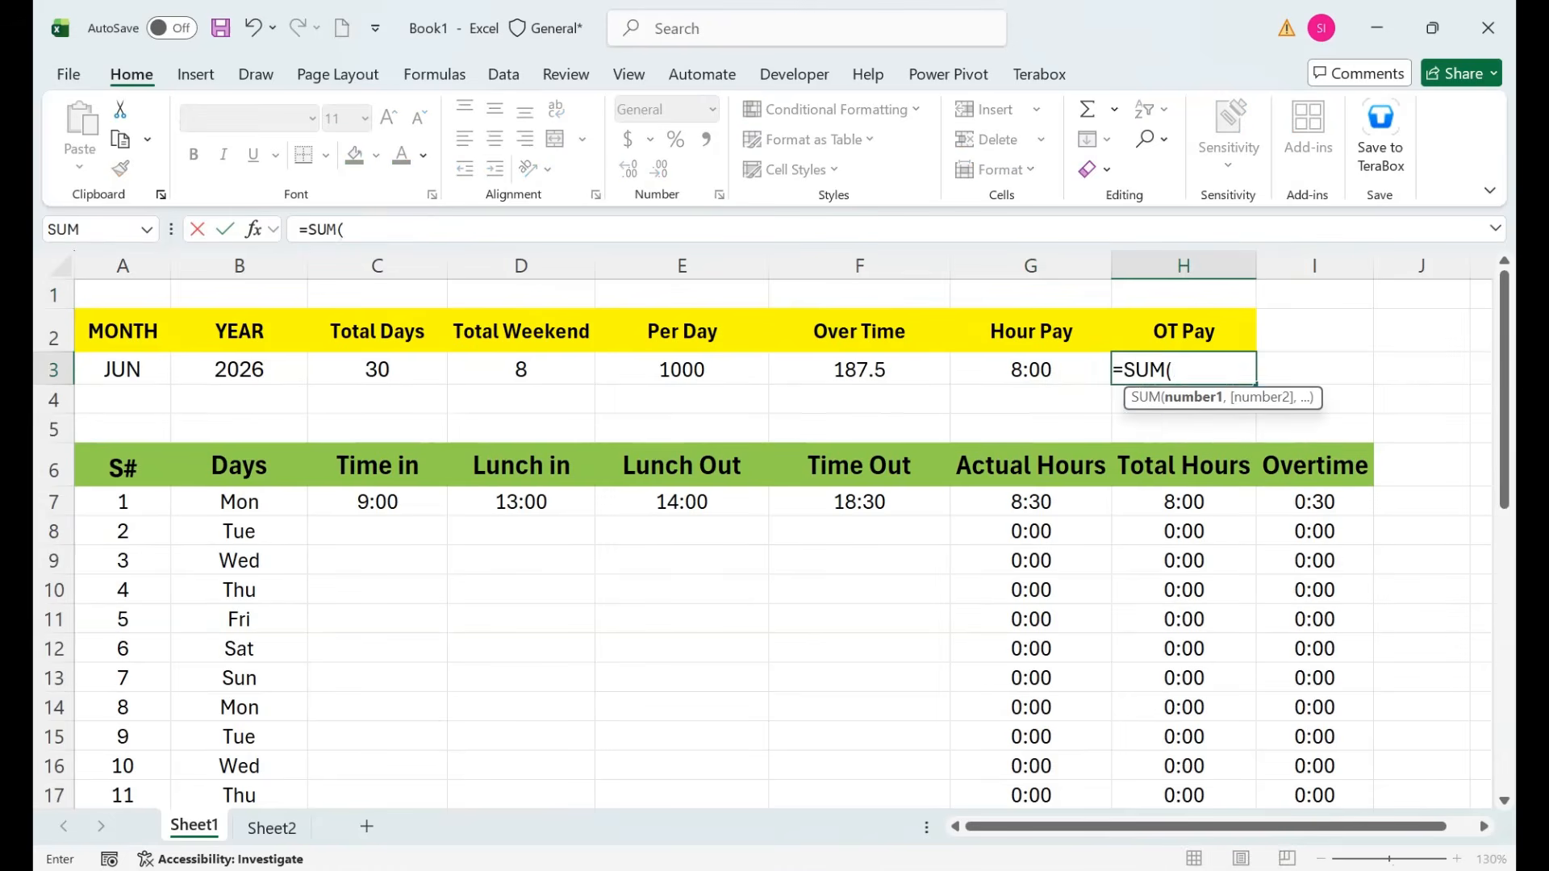
key(Down)
key(Down)
key(Down)
key(Right)
key(Down)
key(ctrl+shift+Down)
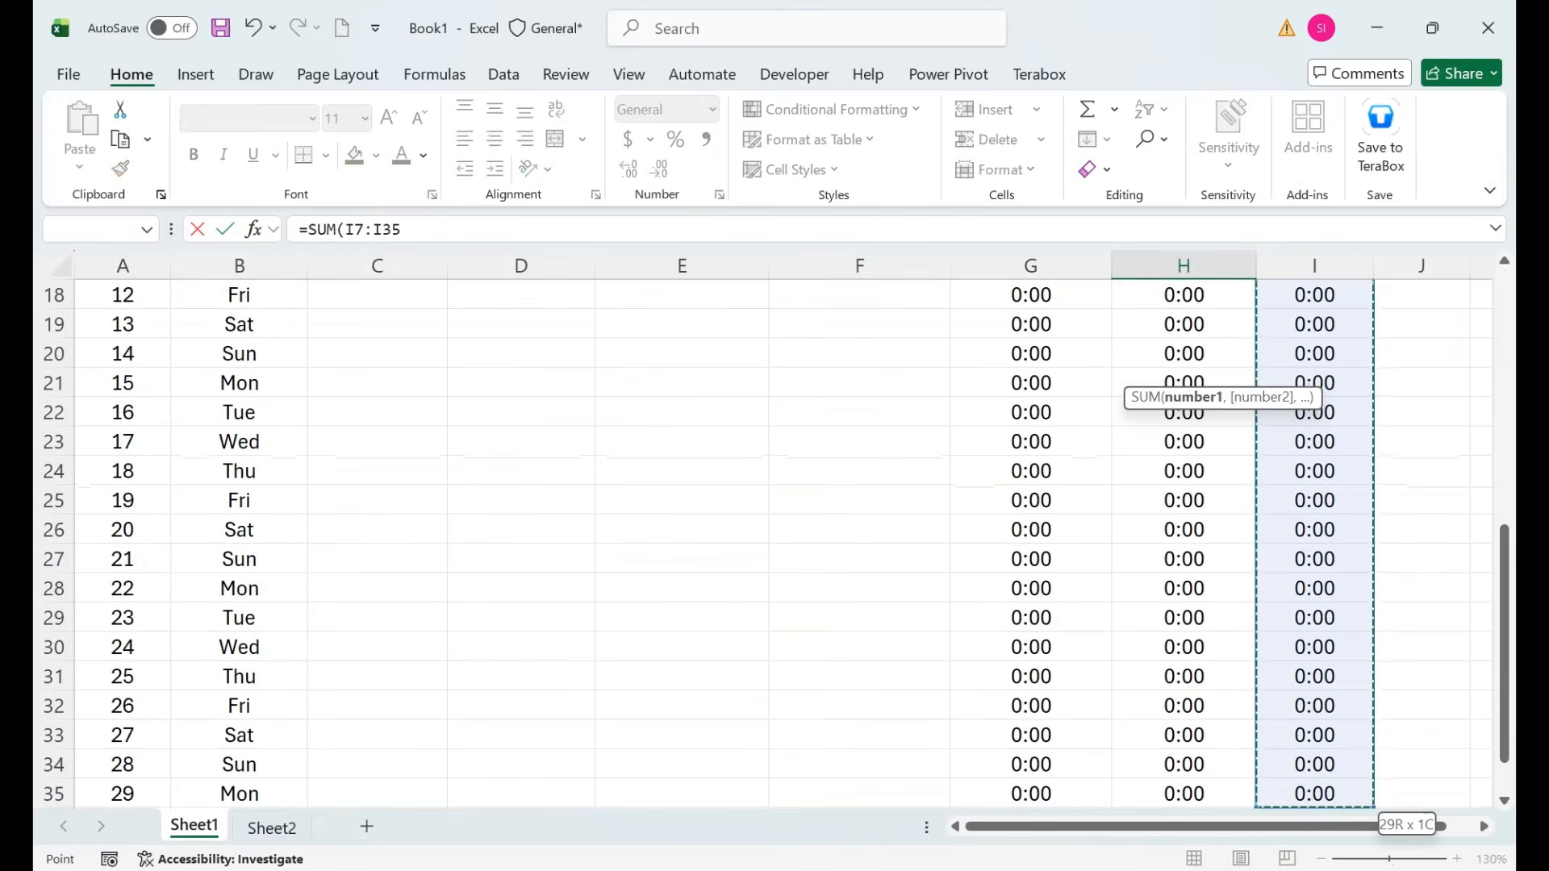
key(Return)
key(Up)
key(Up)
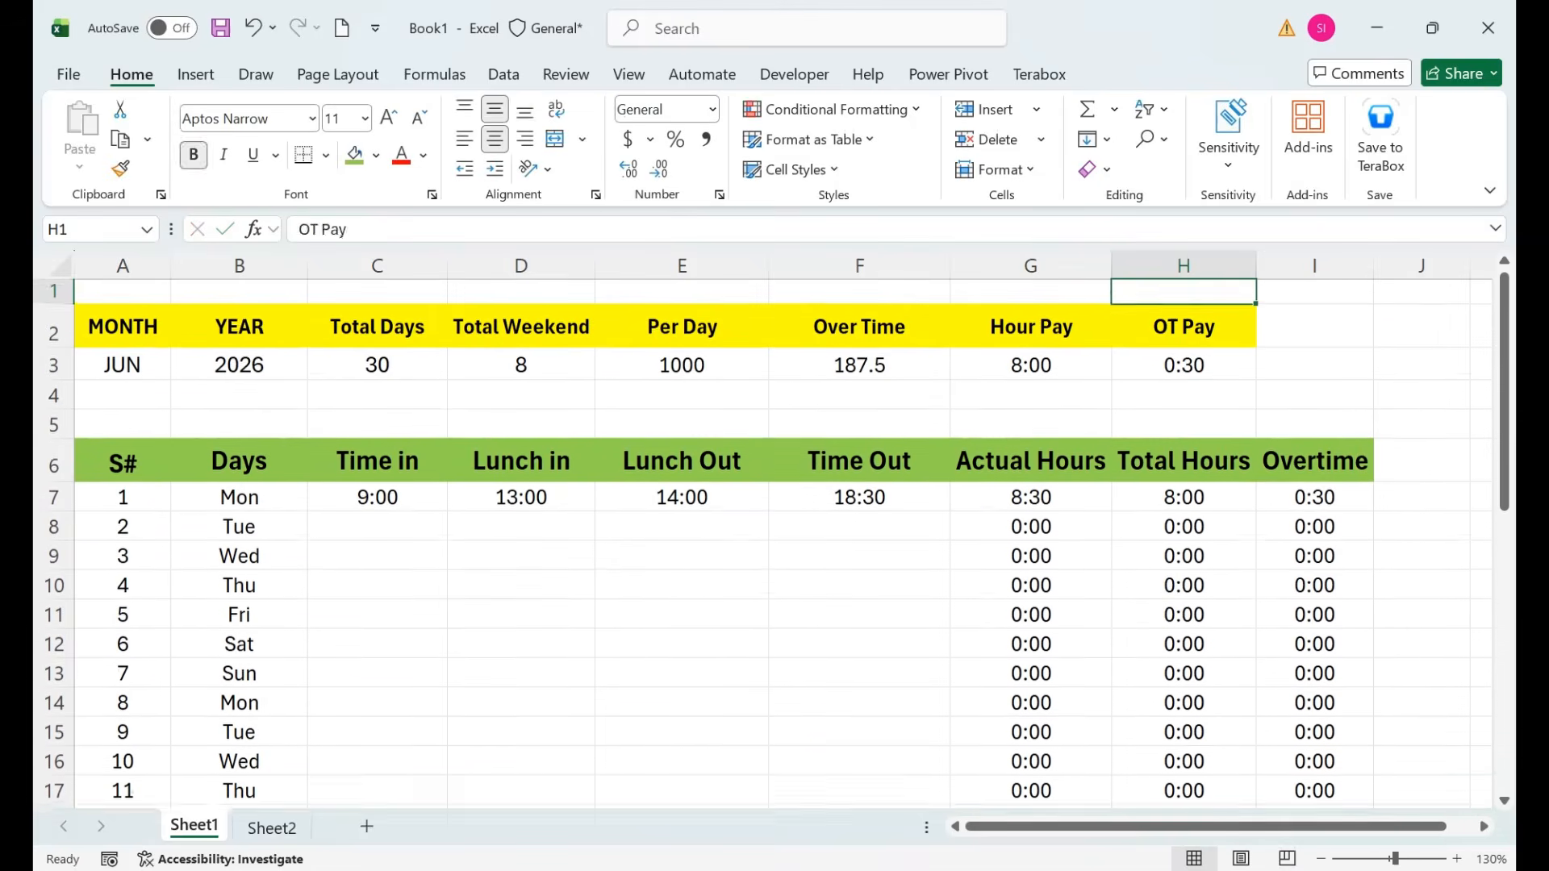
key(Down)
key(Down)
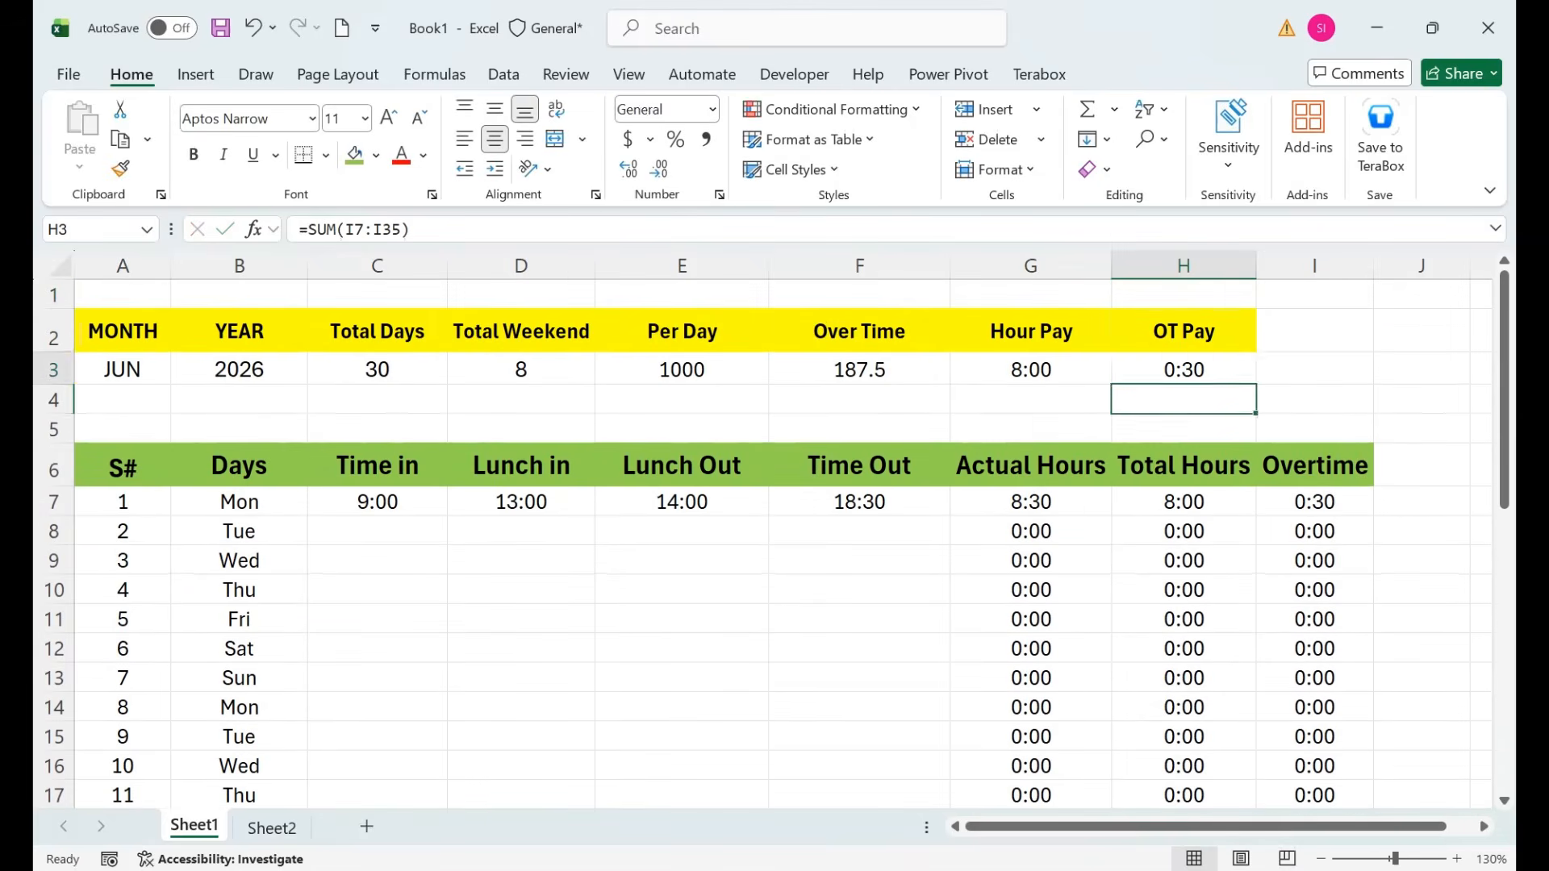
Multiply the H3 overtime total by the F3 rate, giving =SUM(I7:I35)*F3 (93:45).
key(Up)
key(F2)
text(*)
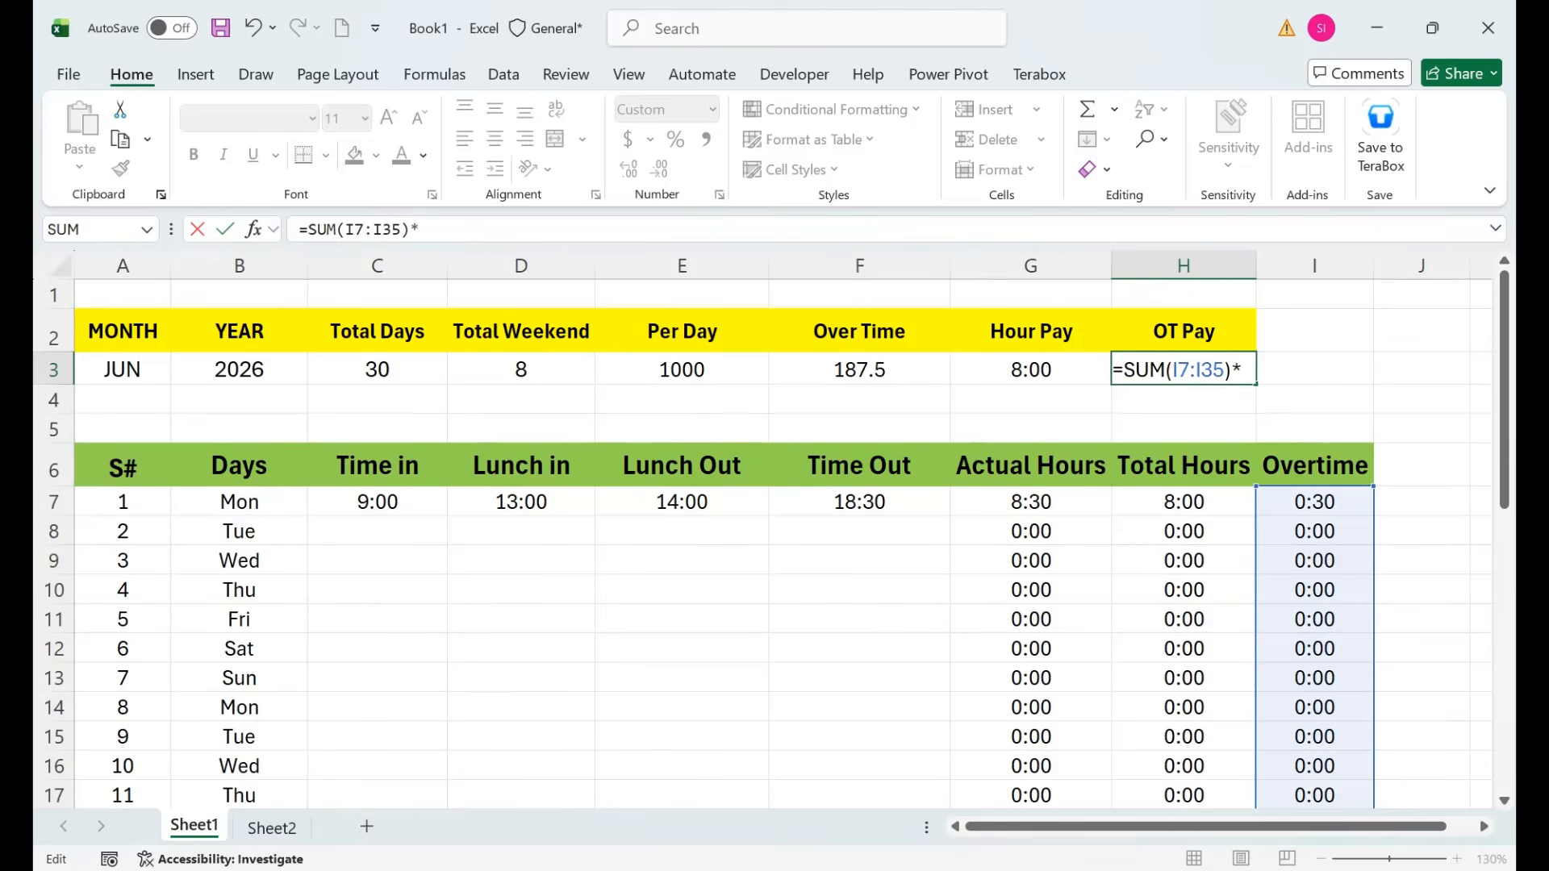
text(F3)
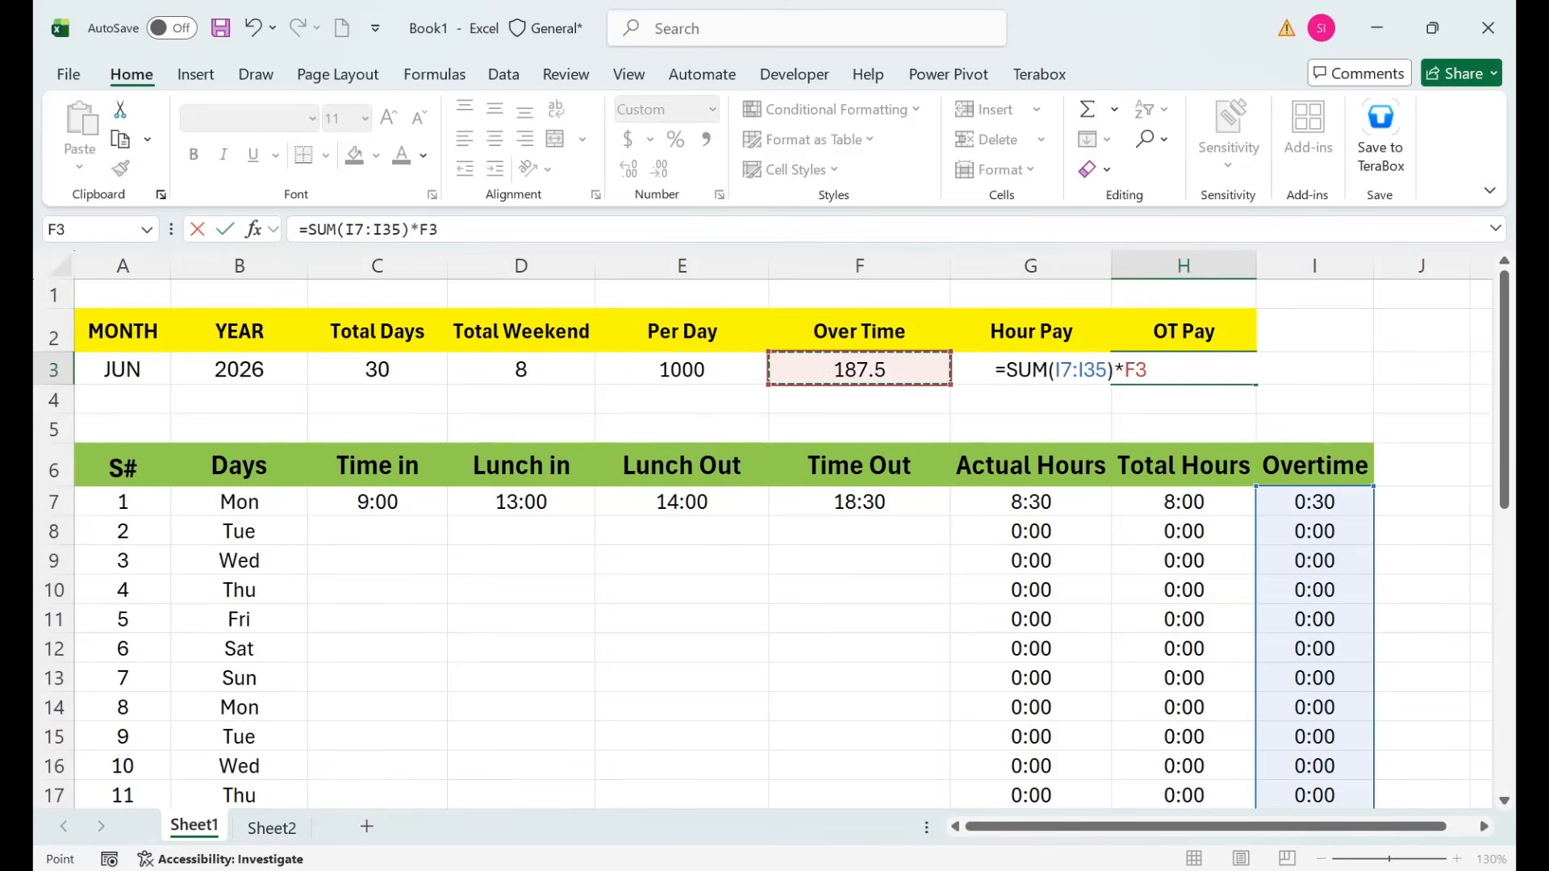
key(Return)
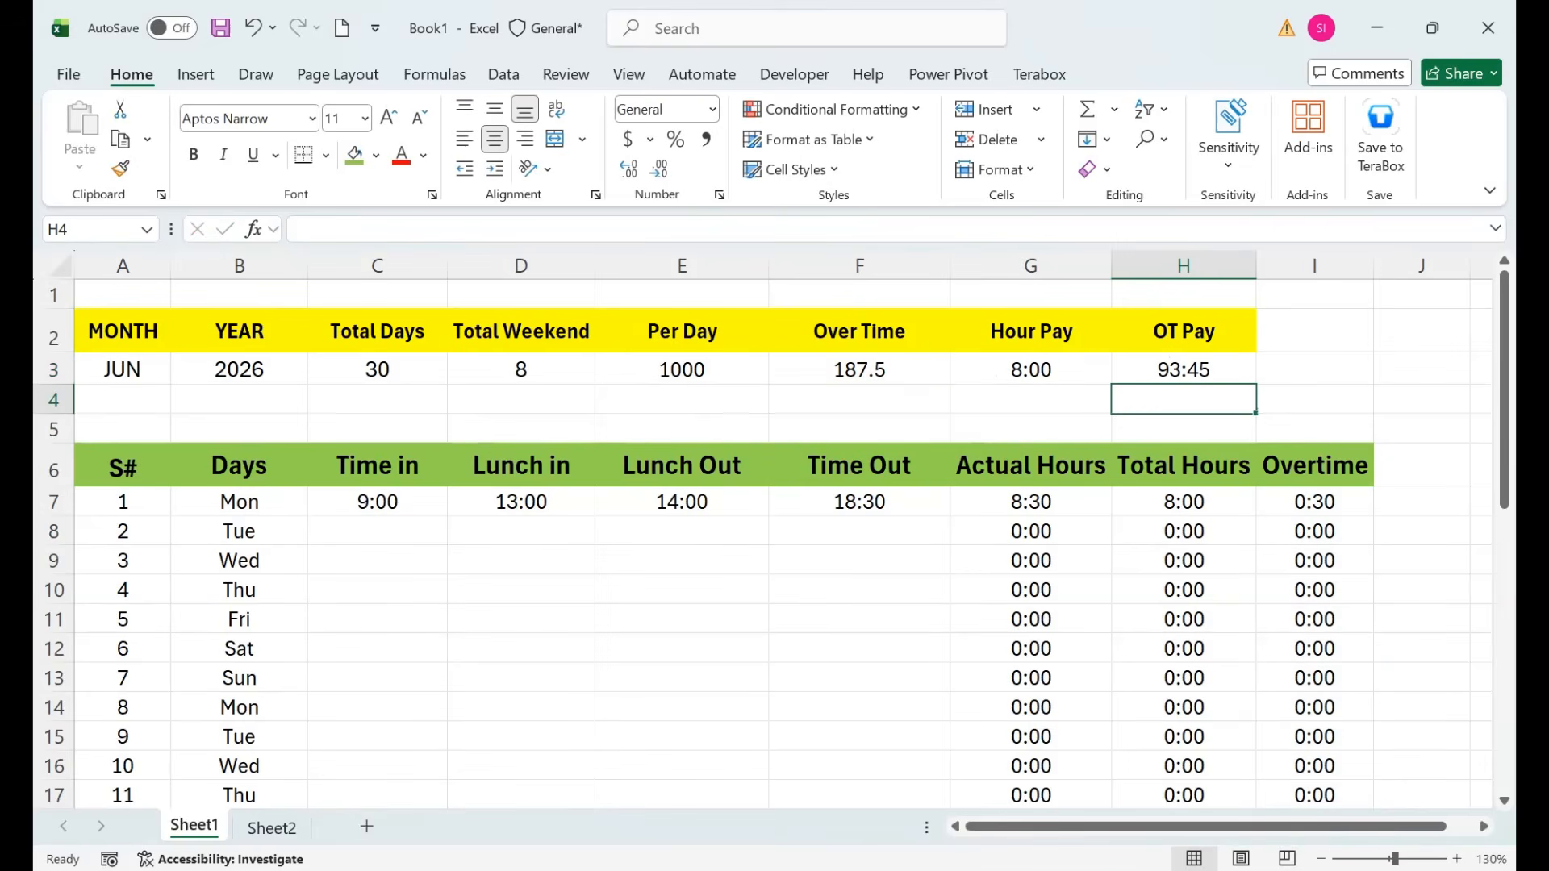
key(Up)
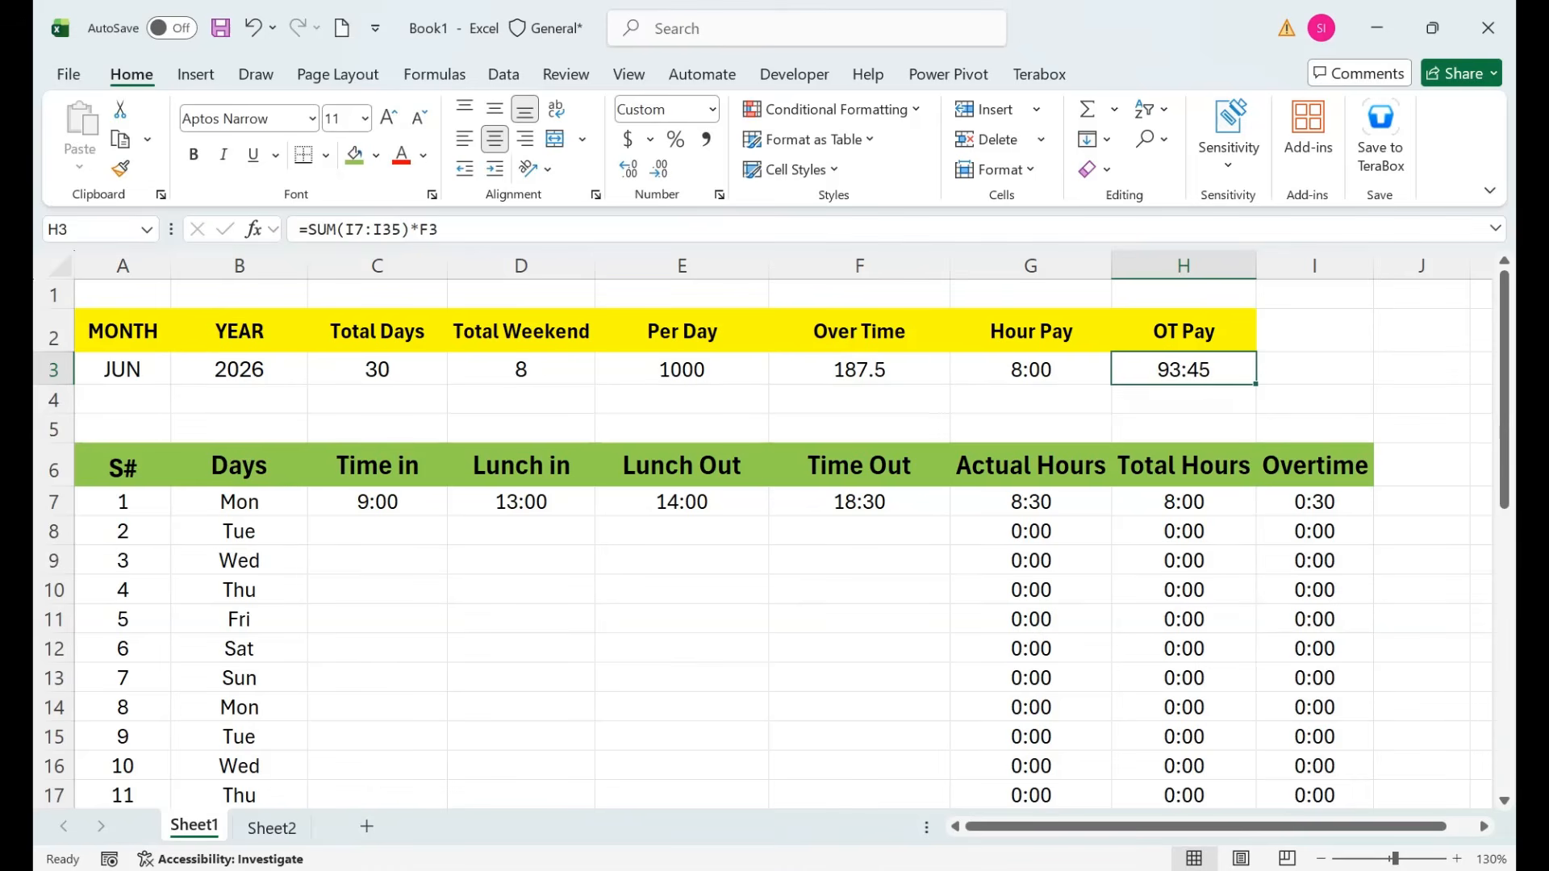
Change the G3 Hour Pay formula to =(E3/8)*SUM(H7:H36).
key(Left)
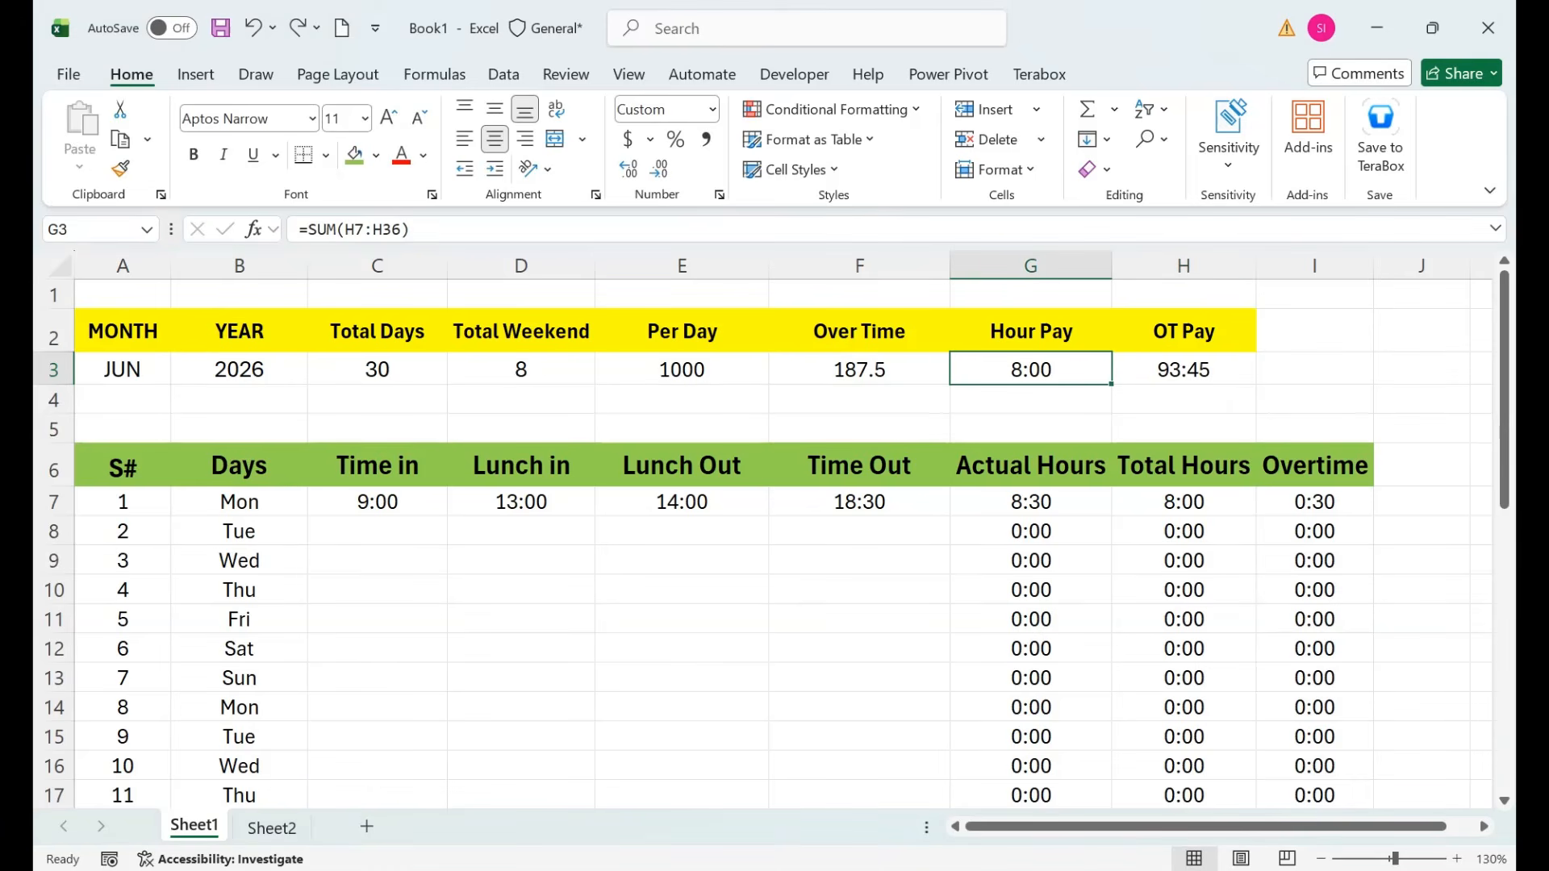
key(F2)
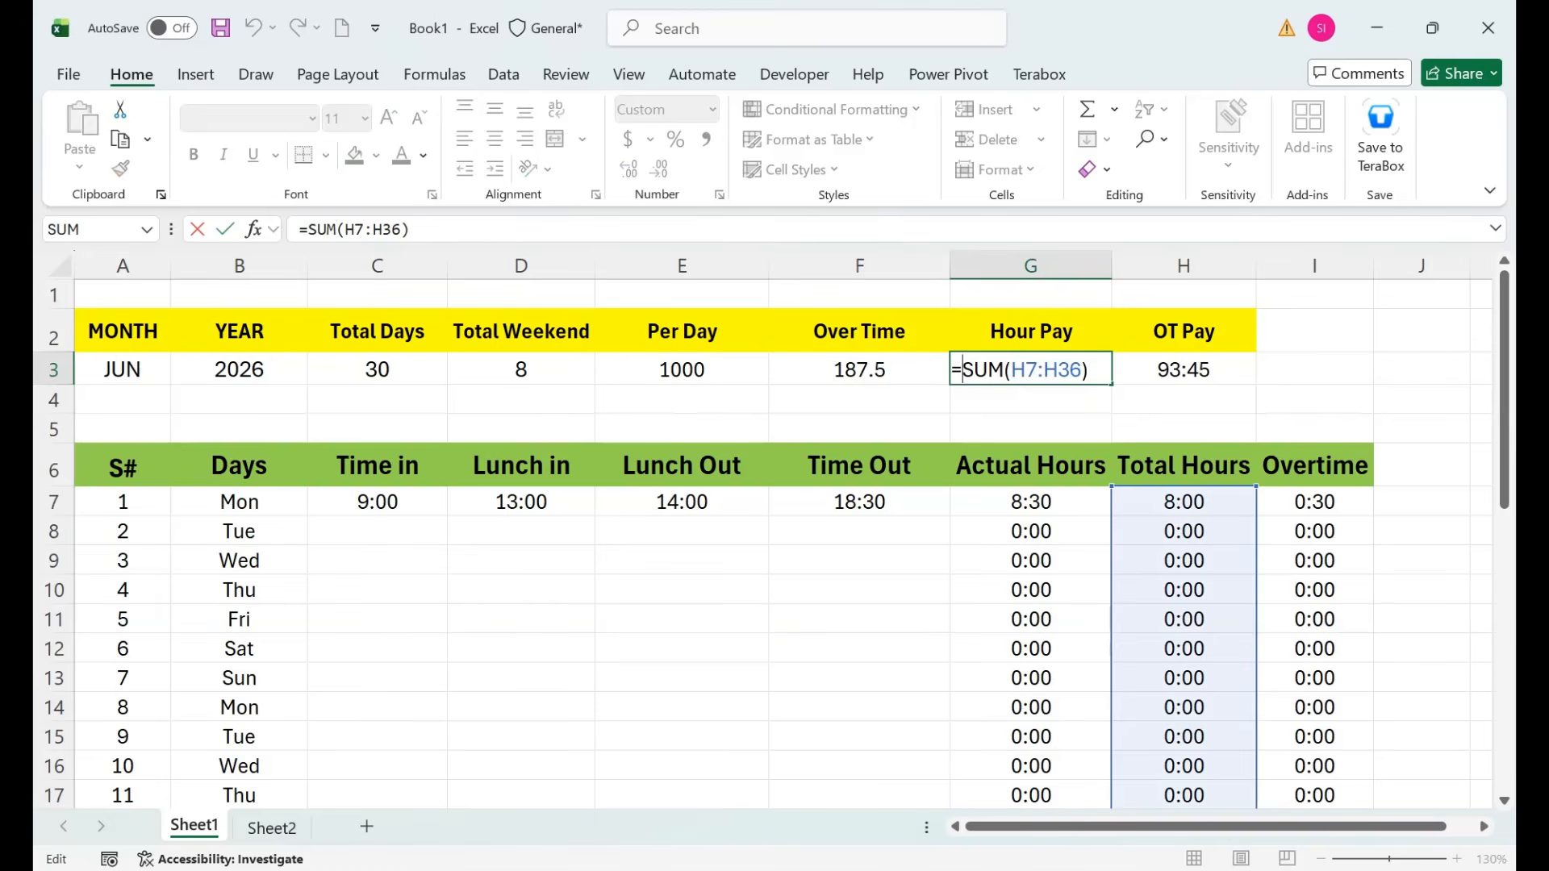
text(()
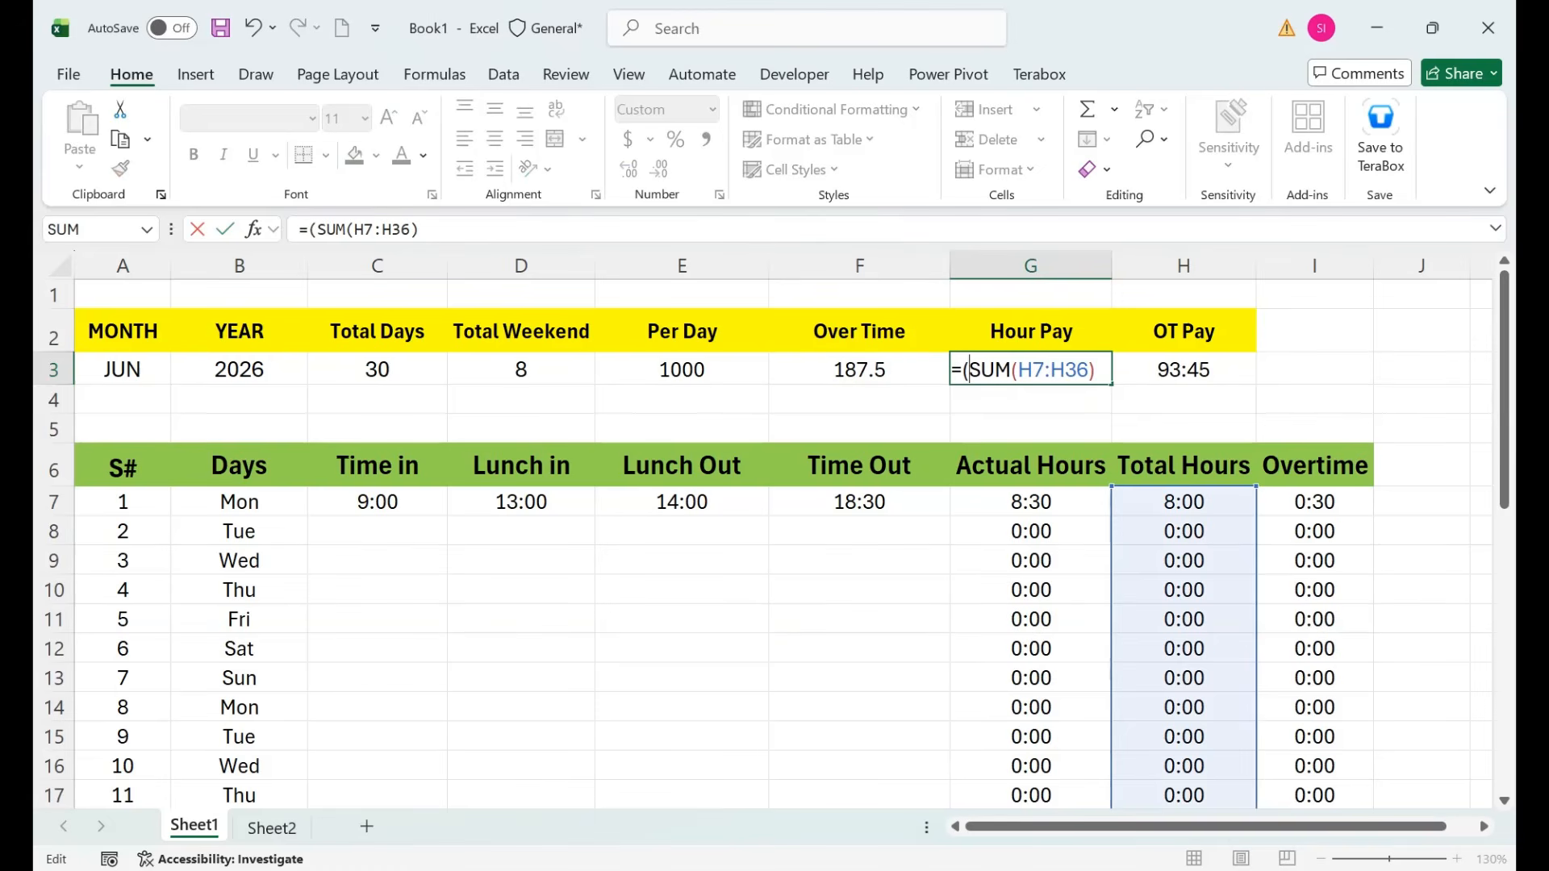
click(682, 369)
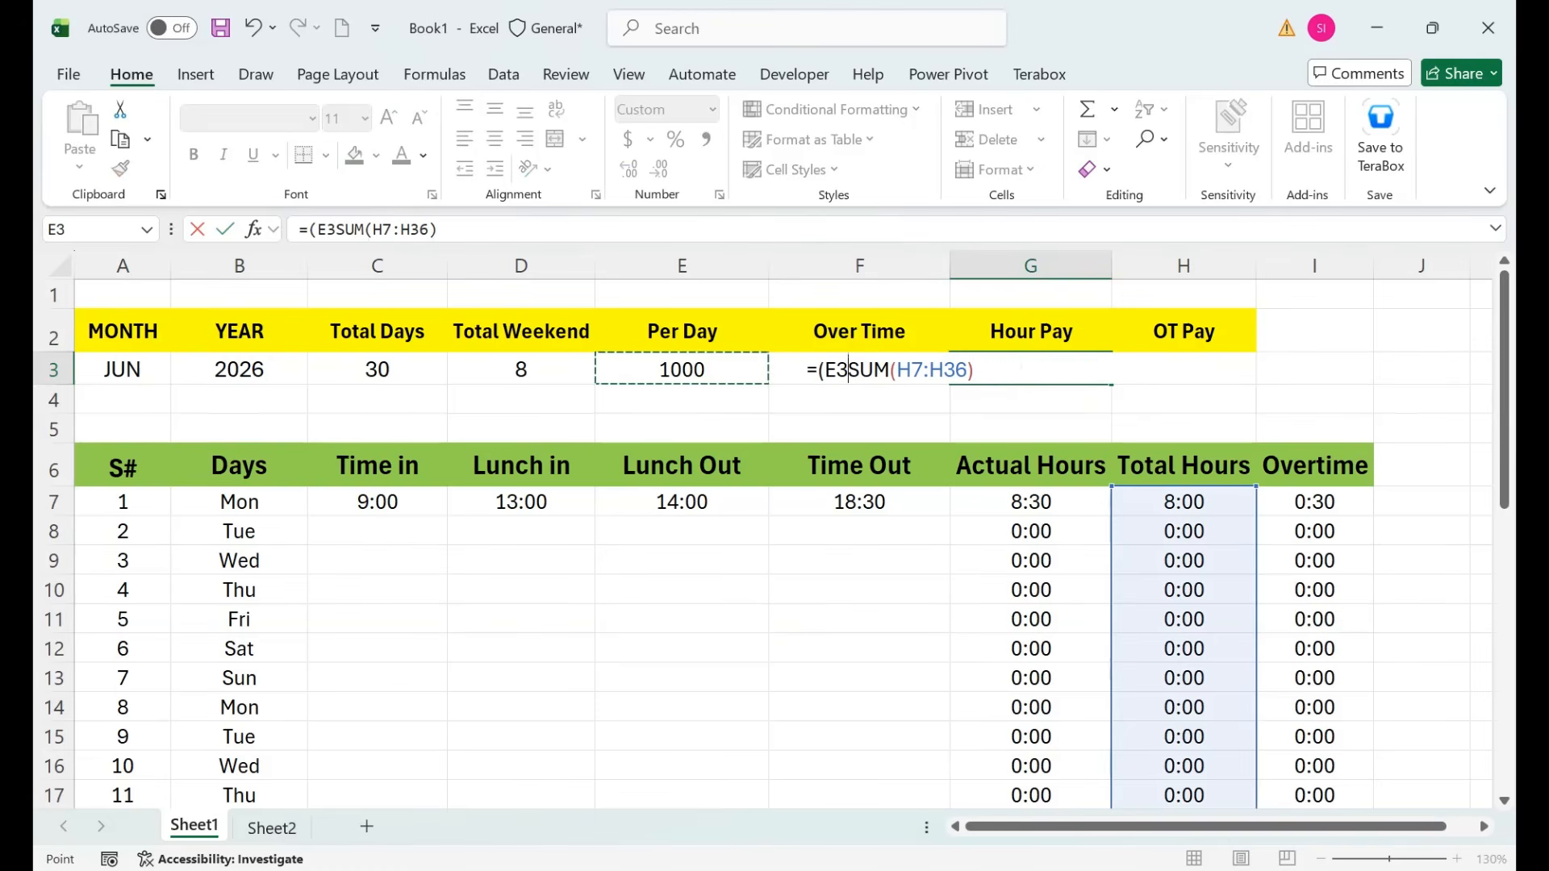
text(/8)
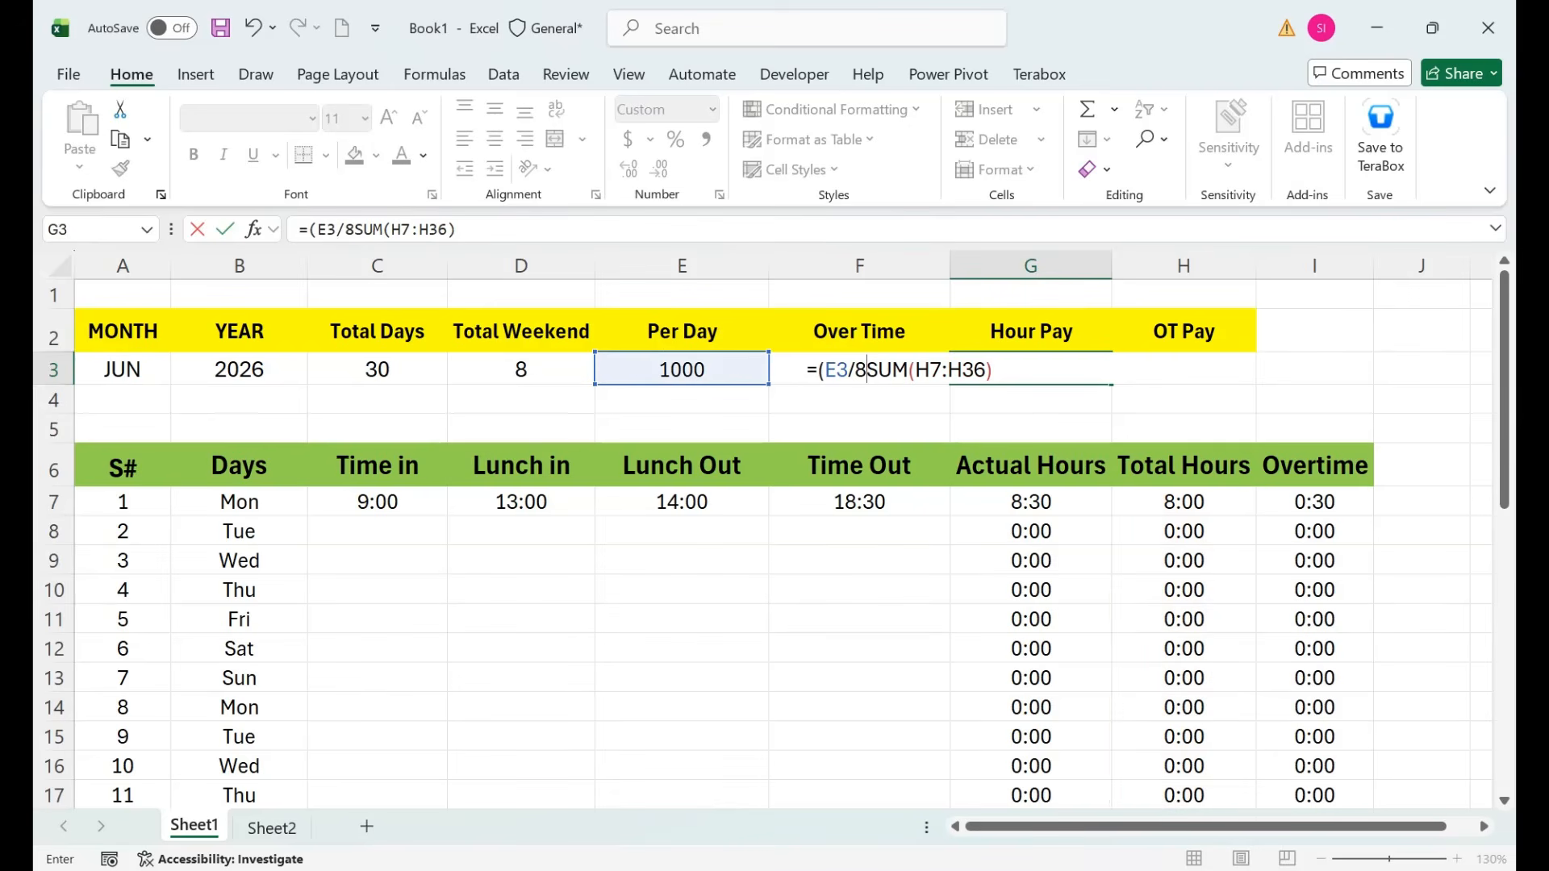
text()*)
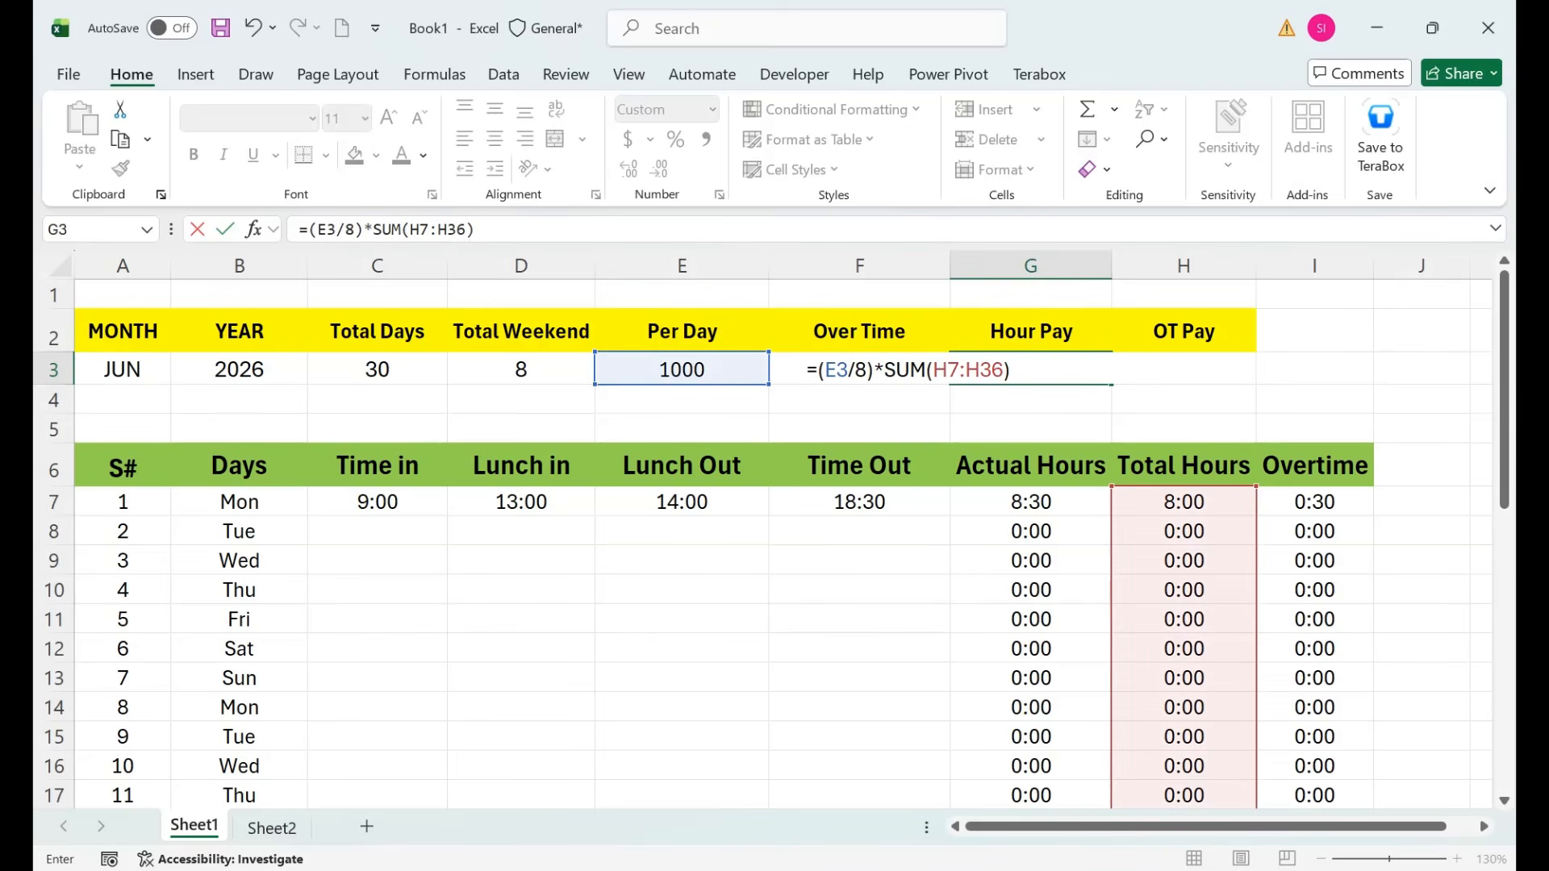
key(Return)
Review the Total Weekend and Hour Pay formulas, showing 1000:00.
key(Up)
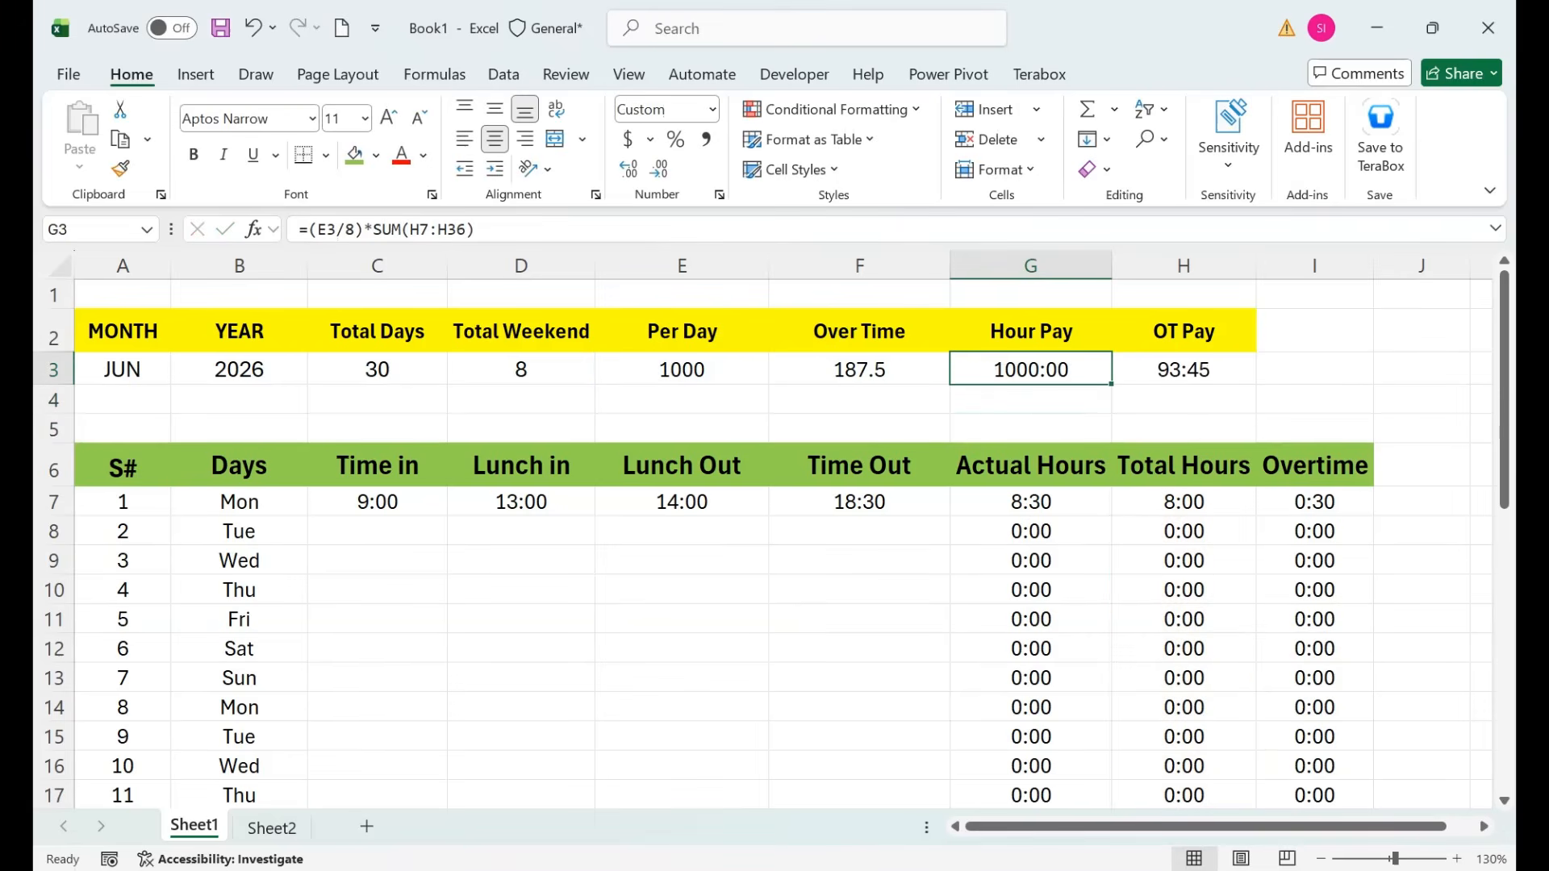
click(520, 369)
click(1030, 370)
click(859, 502)
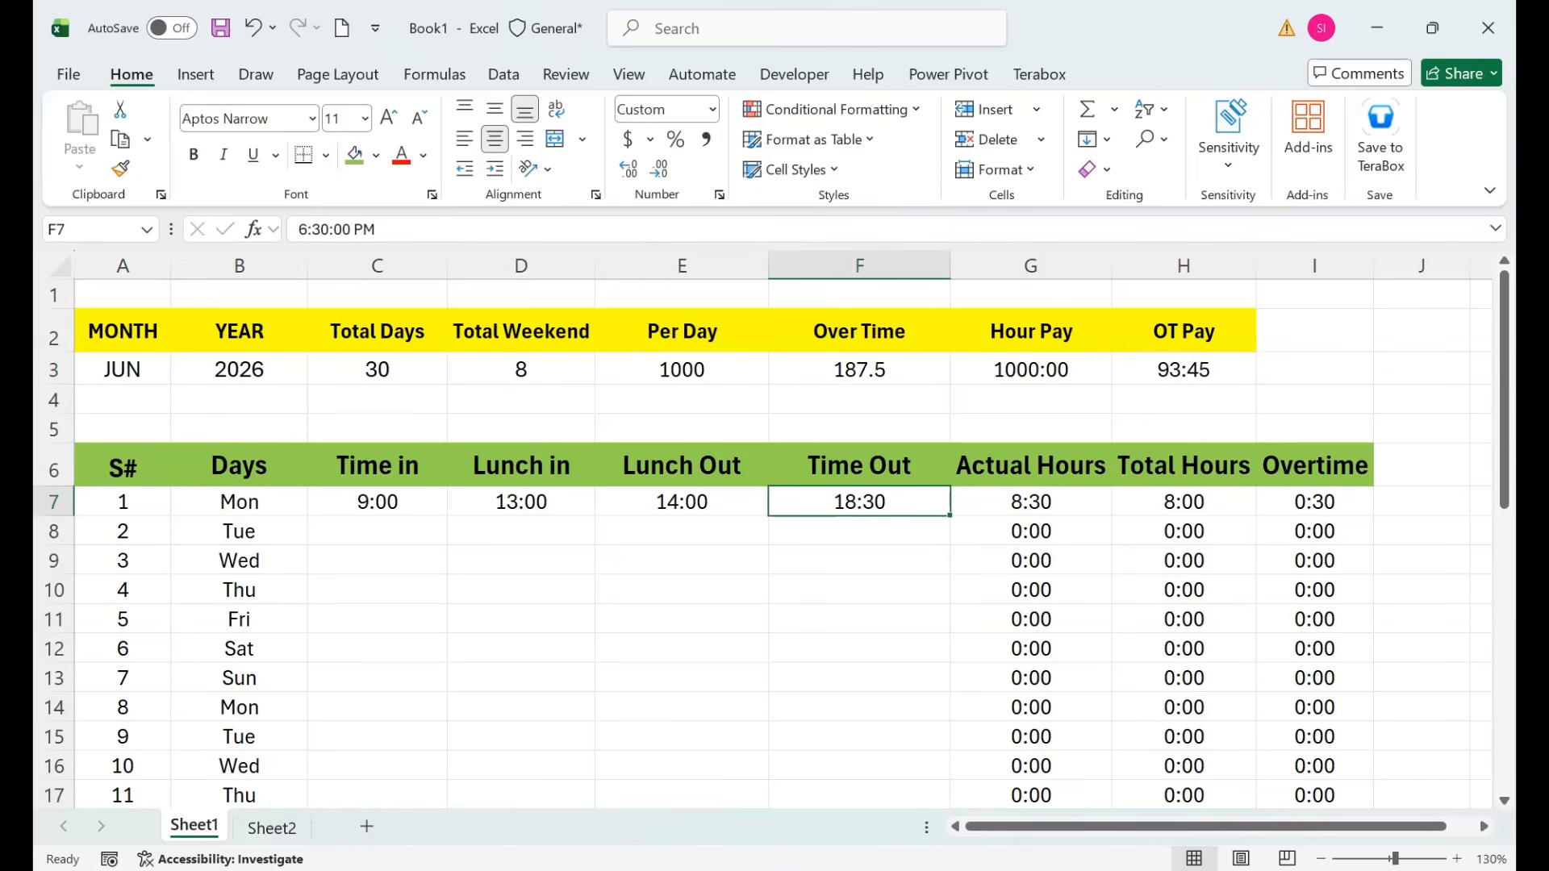
Enter 17:00 as Monday's Time Out and check the hours, Hour Pay and Over Time formulas.
text(17:00)
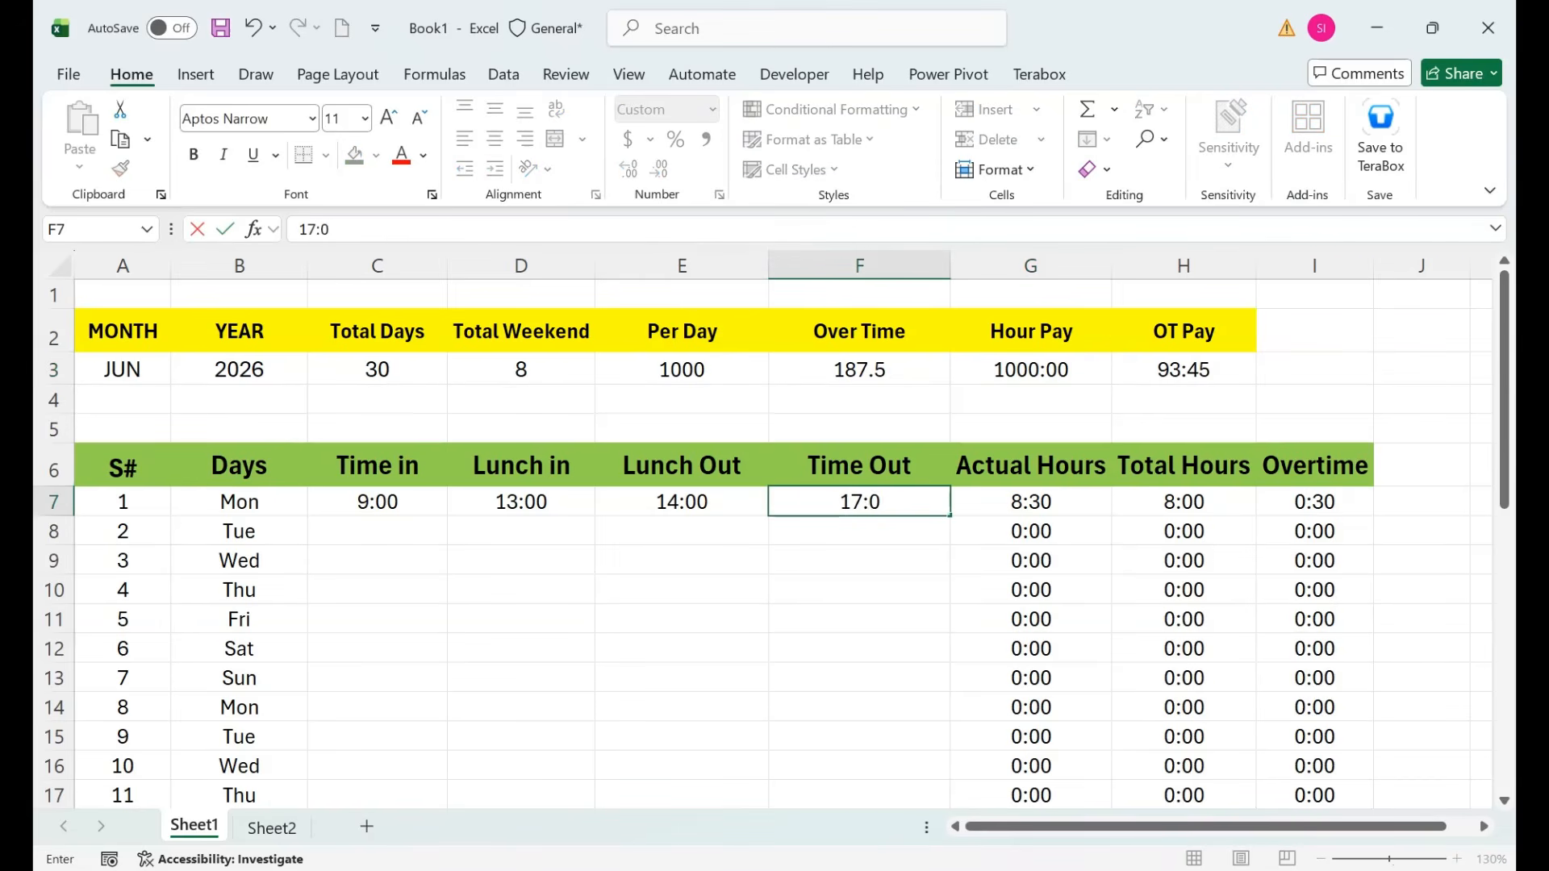
key(Return)
key(Up)
key(Right)
key(Right)
key(Right)
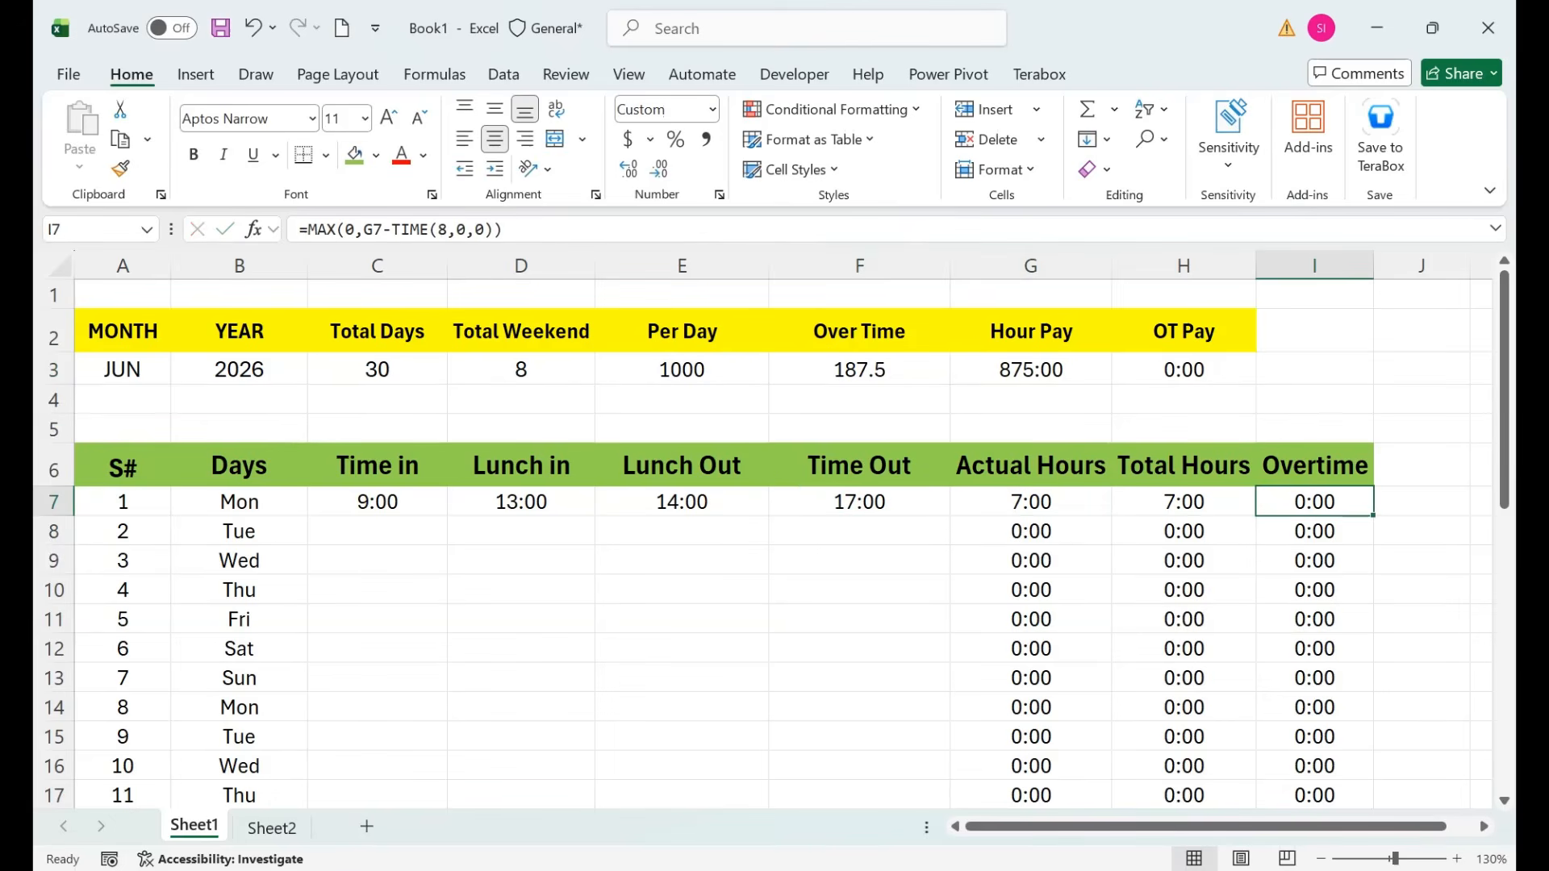
key(Left)
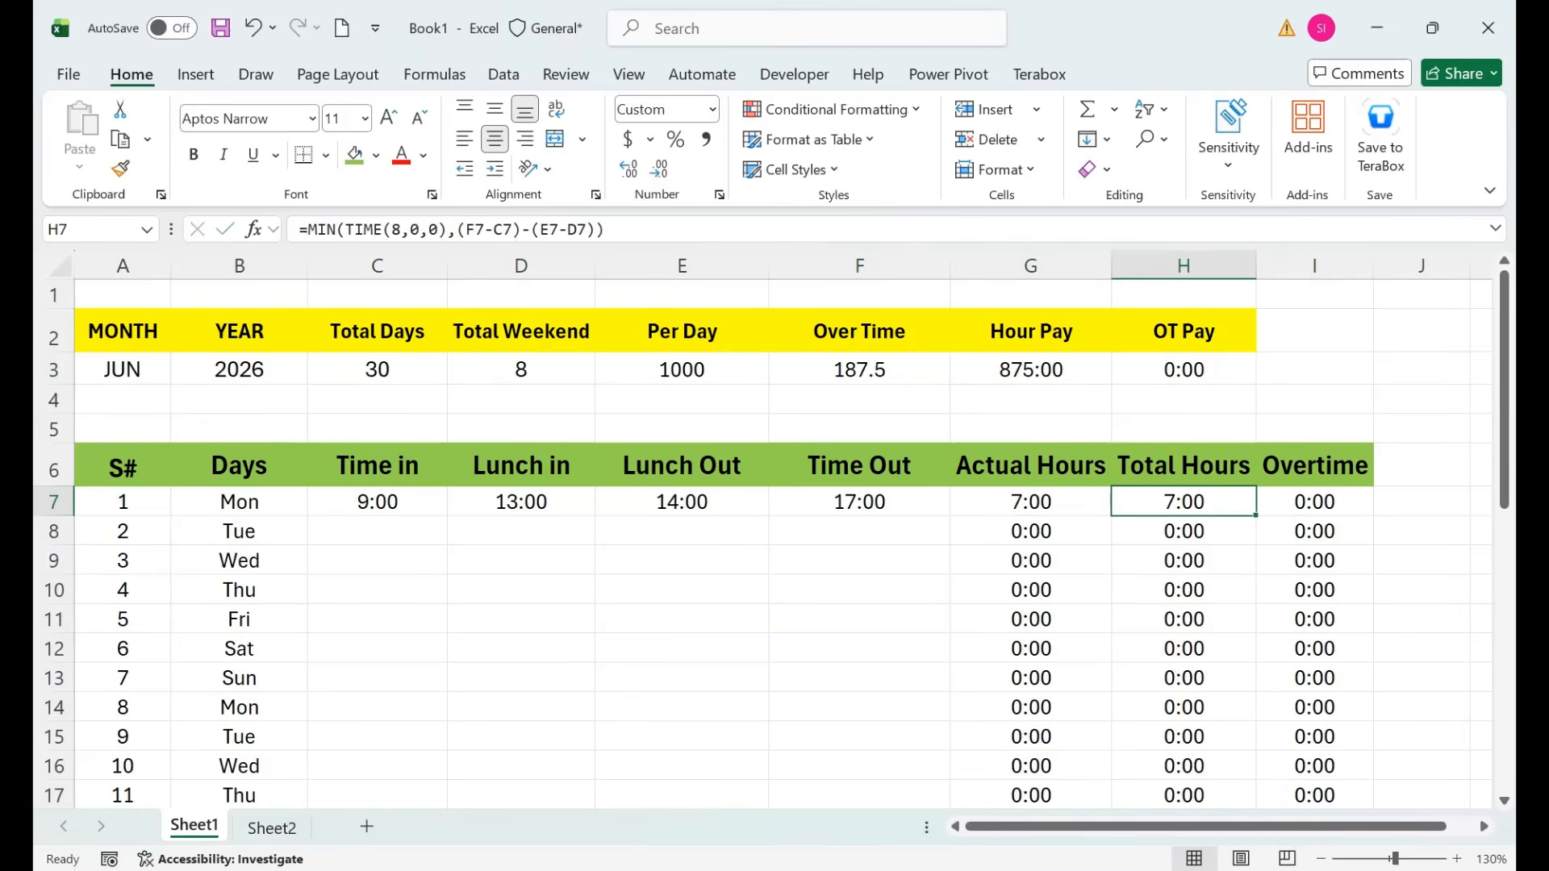
key(Up)
key(Up)
key(Up)
key(Up)
key(Left)
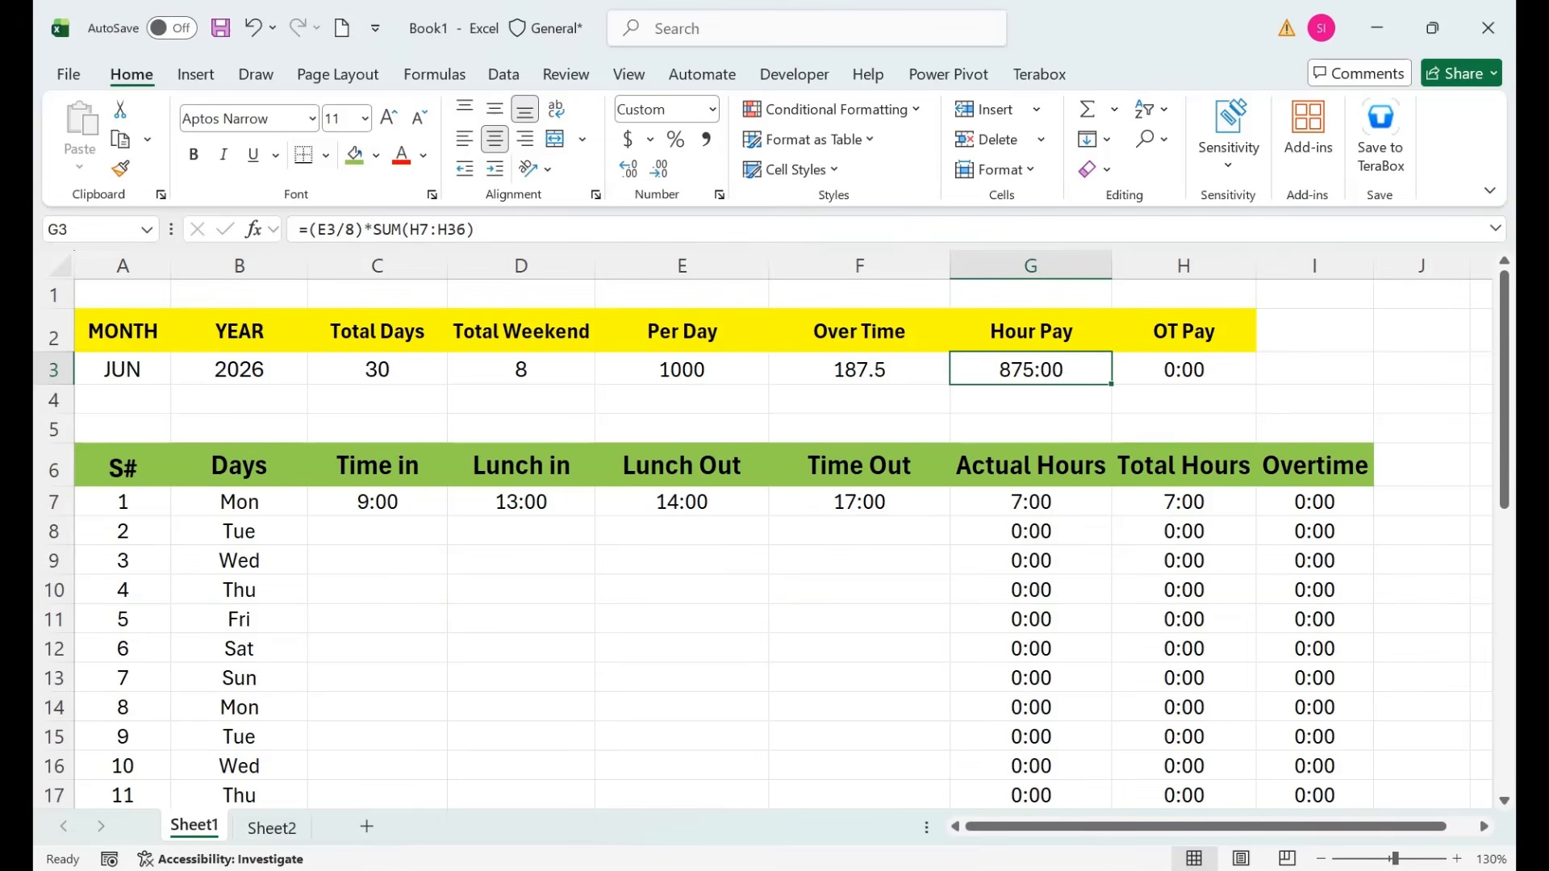
key(Left)
key(Down)
key(Down)
key(Down)
key(Down)
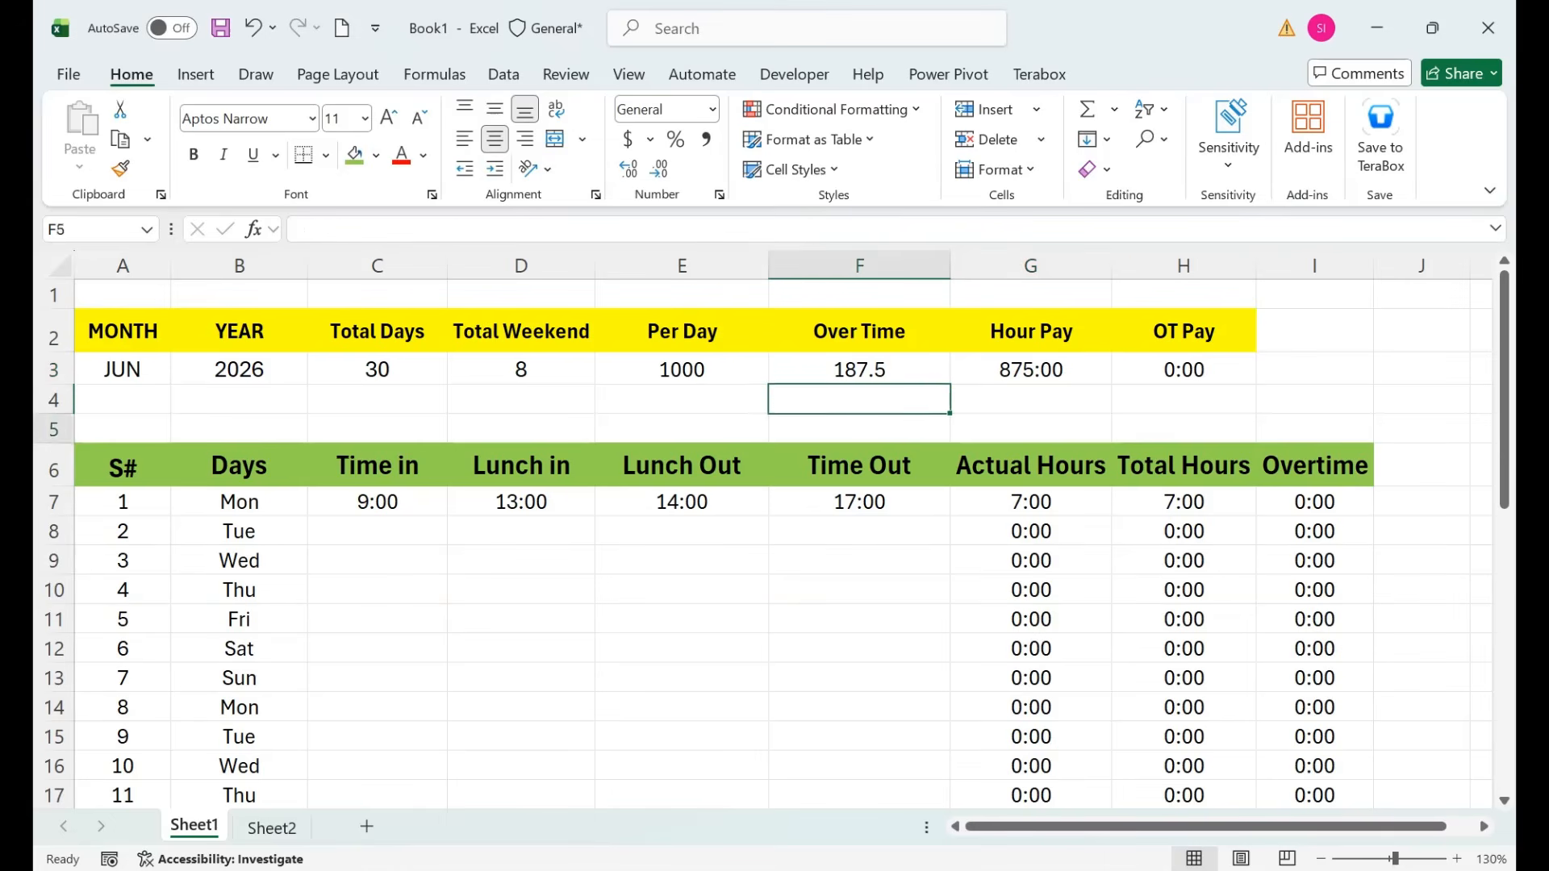
Change Monday's Time Out to 20:00 and recheck the Over Time, Actual Hours and Hour Pay results.
text(20:00)
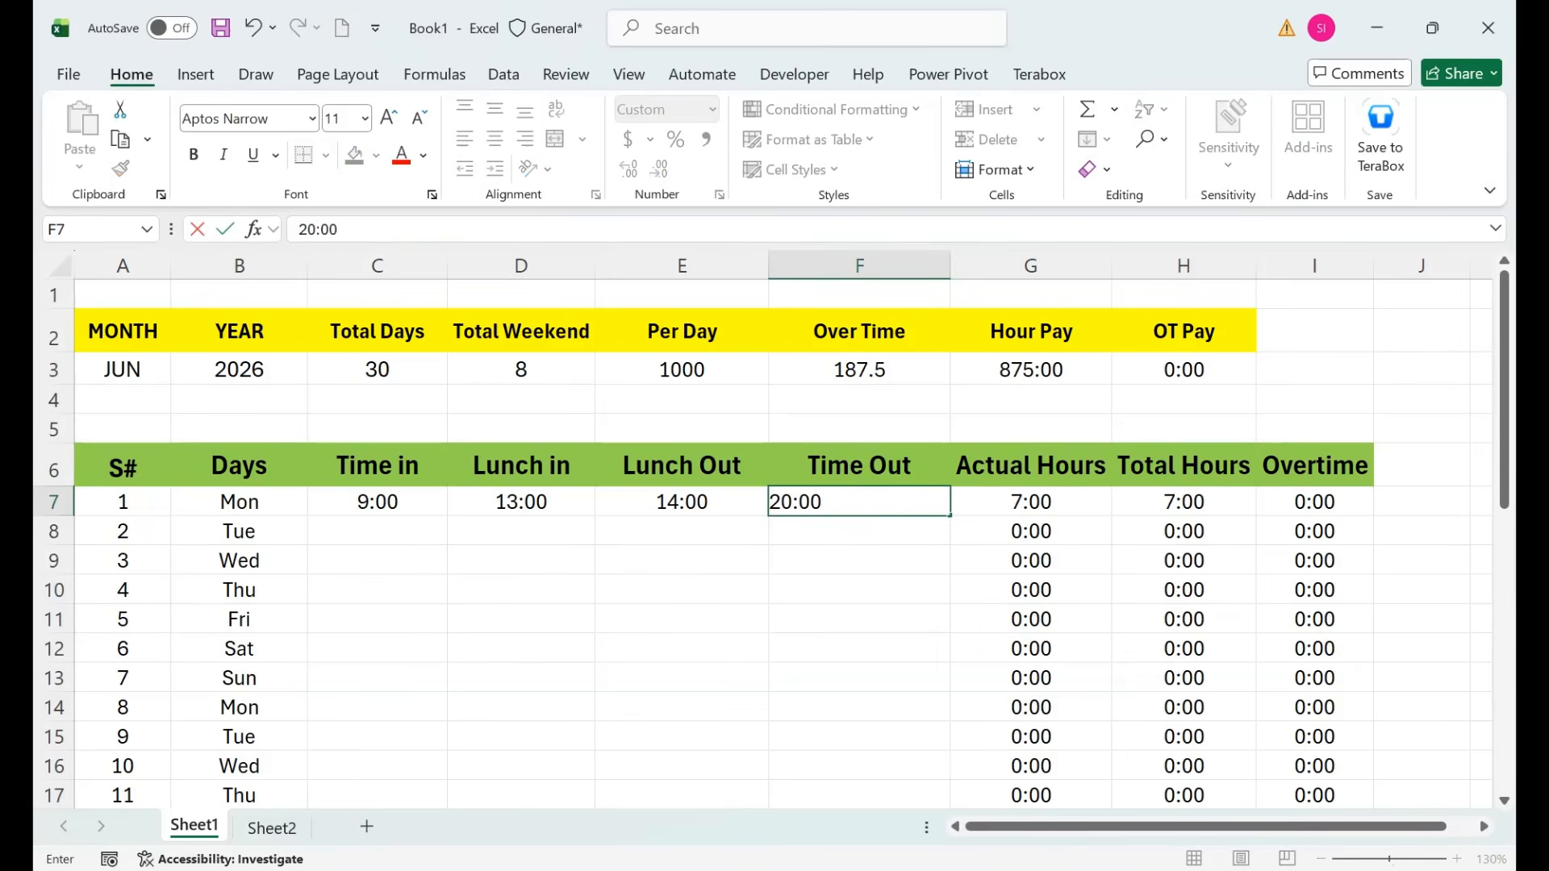
key(Return)
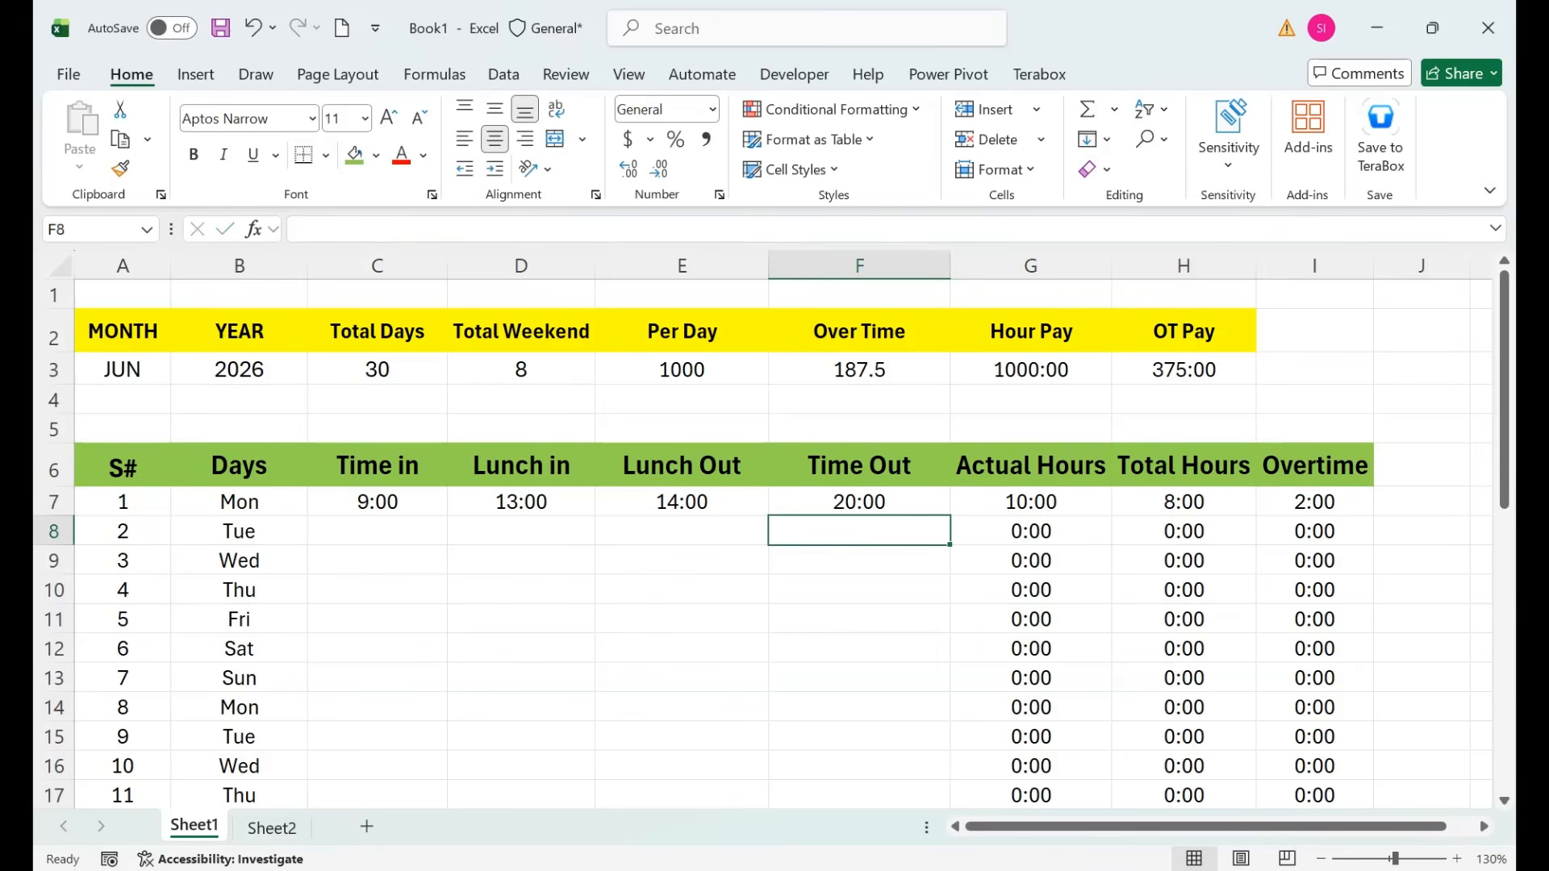
click(859, 370)
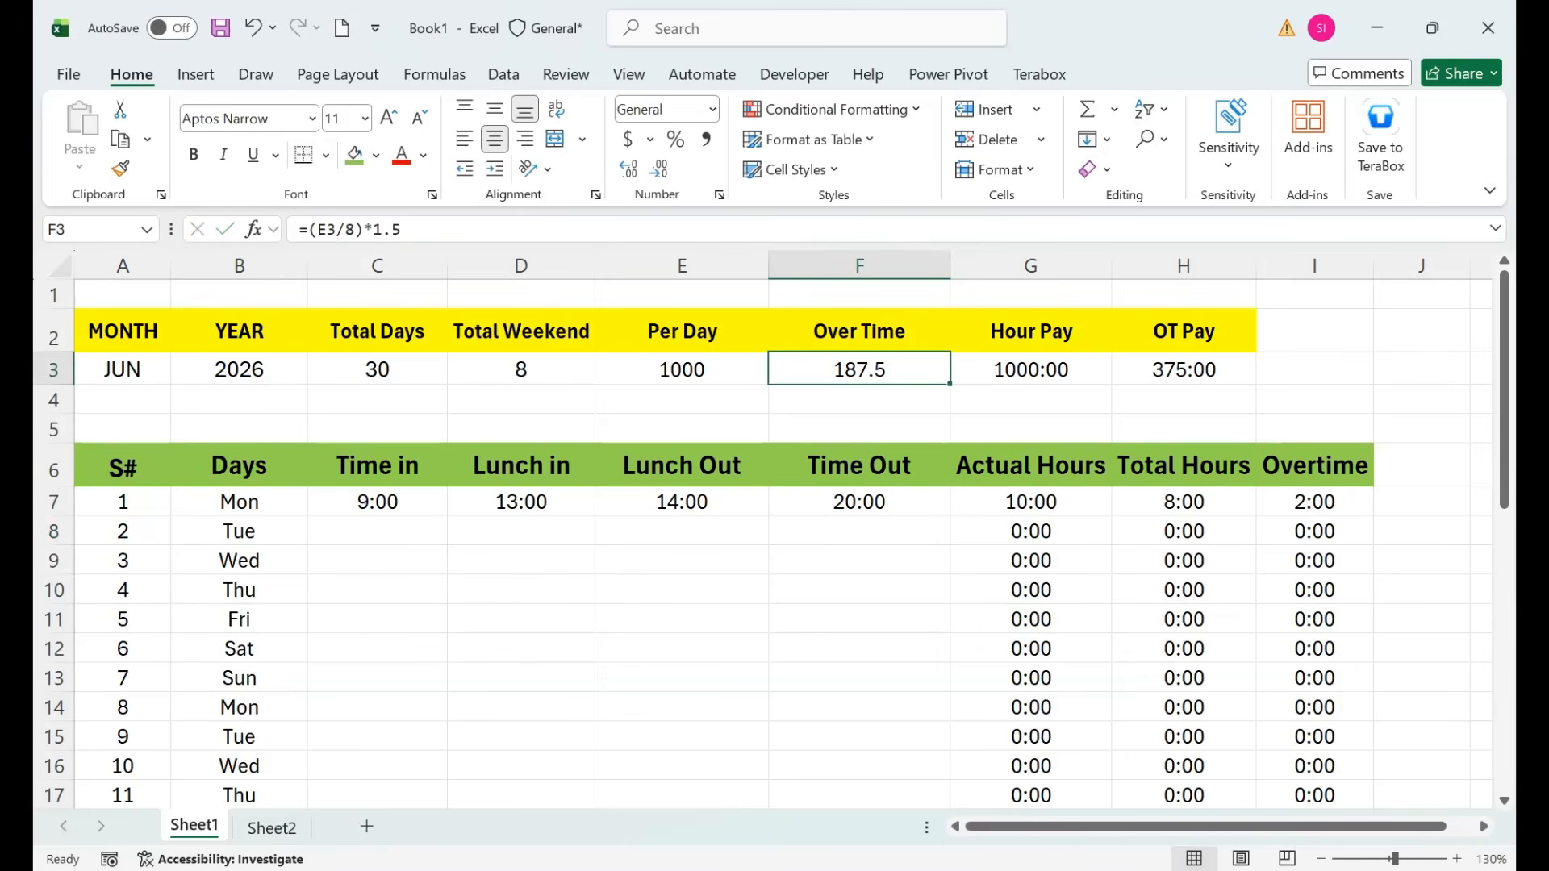
click(1031, 502)
click(1031, 370)
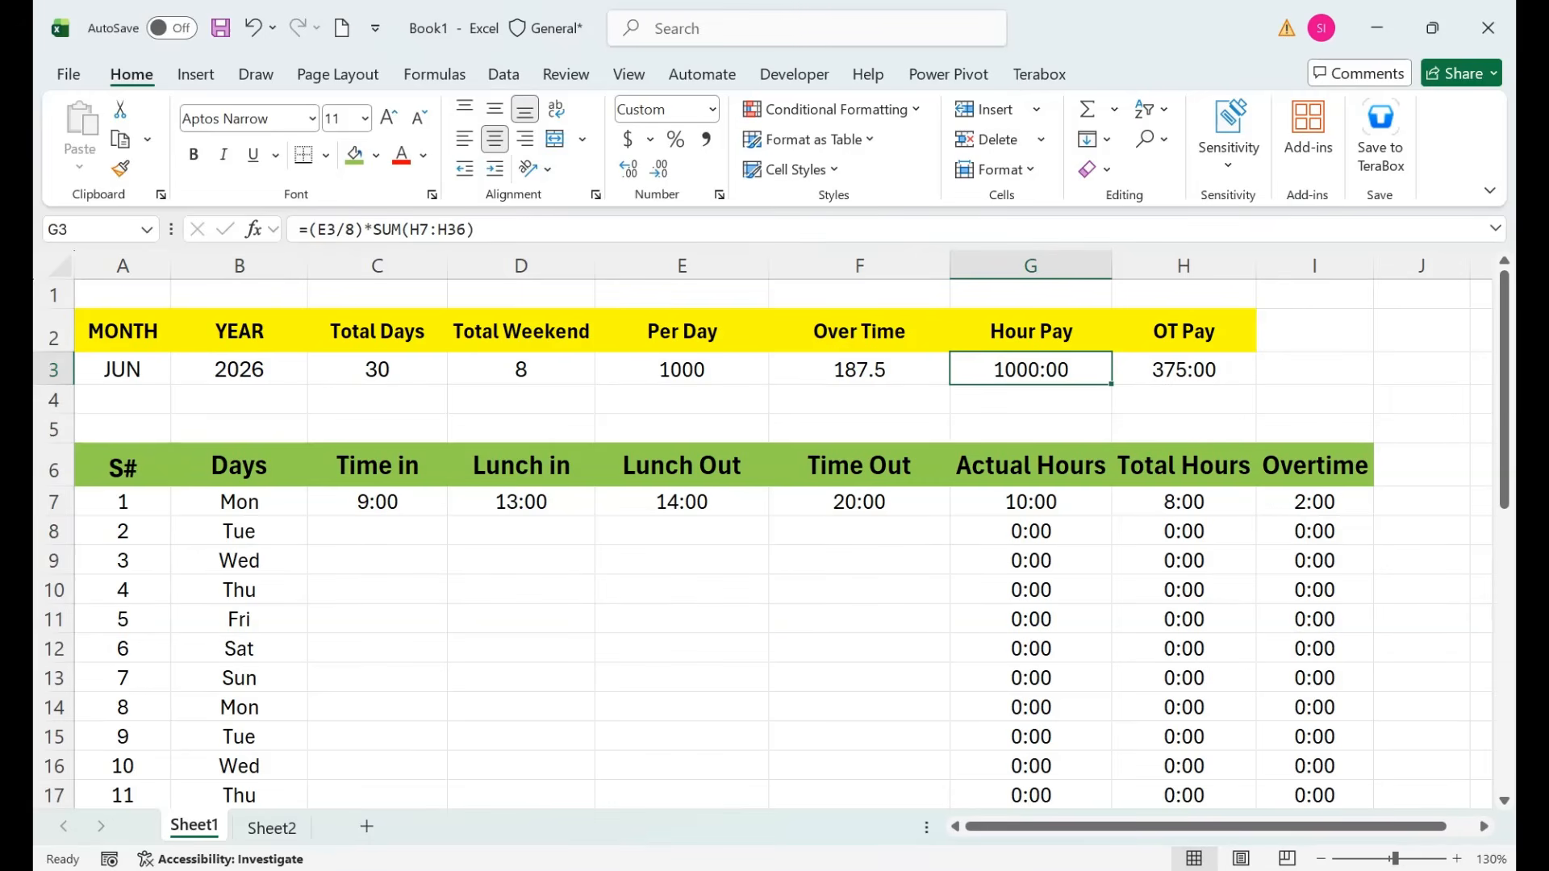
Add a 'Total Pay' header in cell I2.
click(1183, 369)
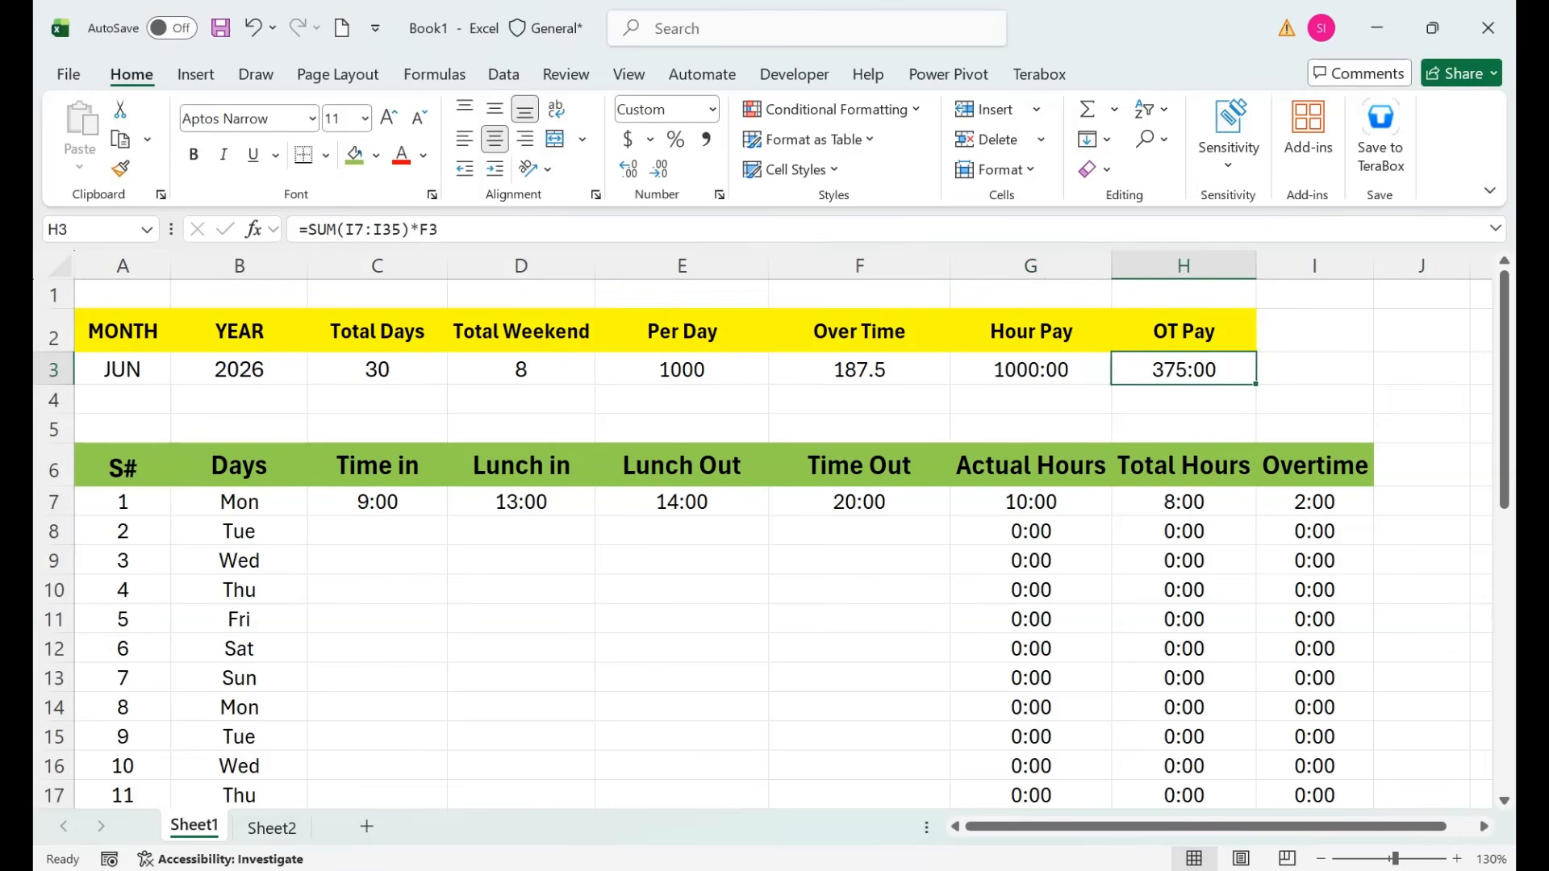
click(1315, 331)
text(To)
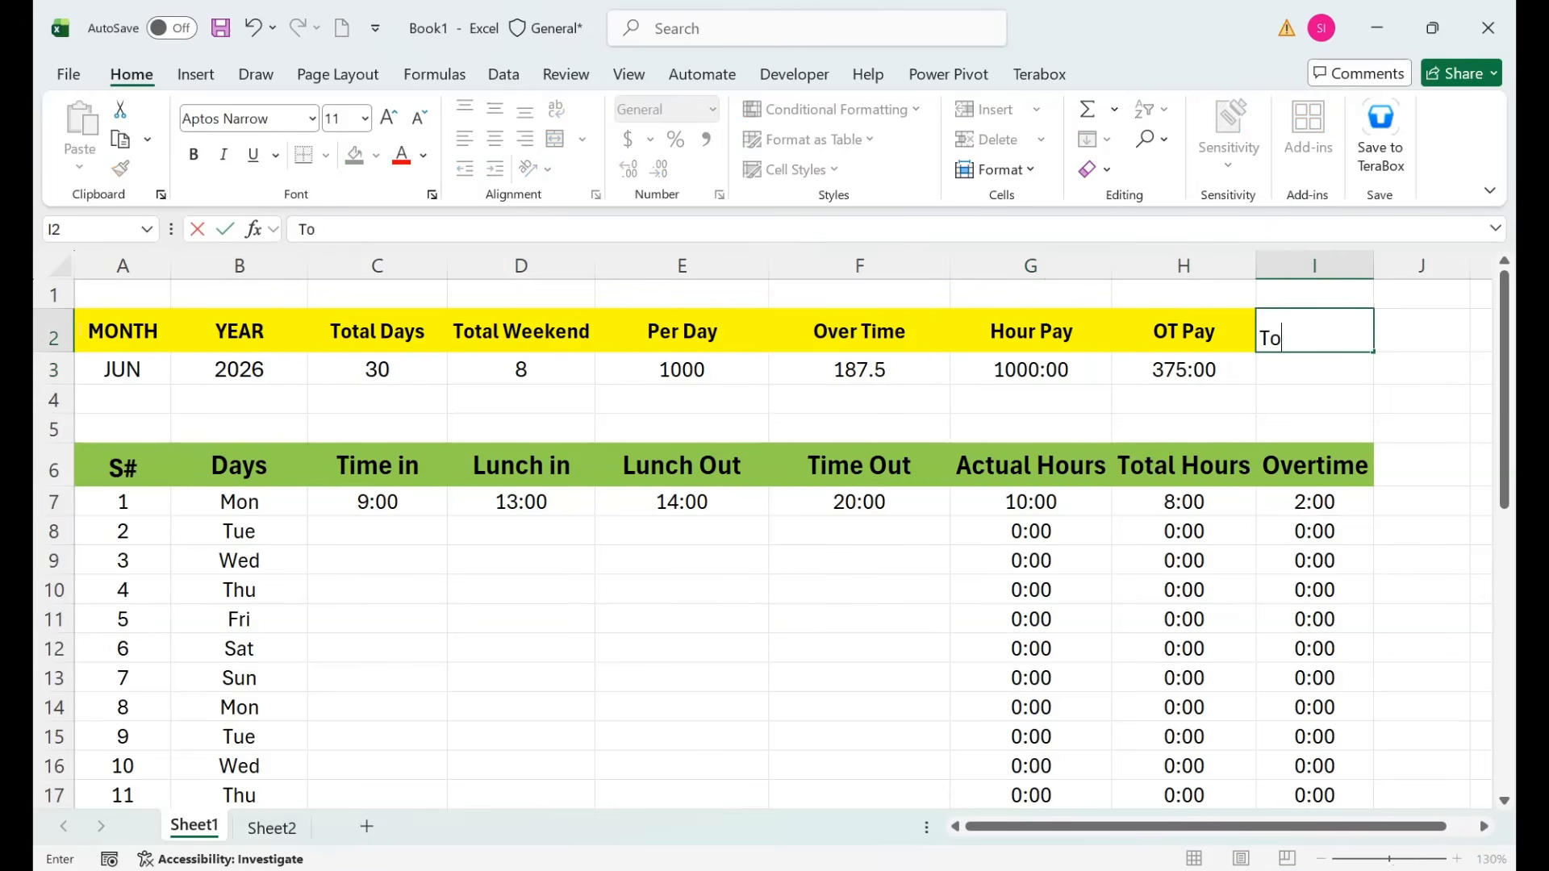
text(tal Pay)
key(Return)
Enter =G3+H3 in I3 so Total Pay shows 1375:00, then select Monday's times block.
text(=)
key(Left)
key(Left)
key(Left)
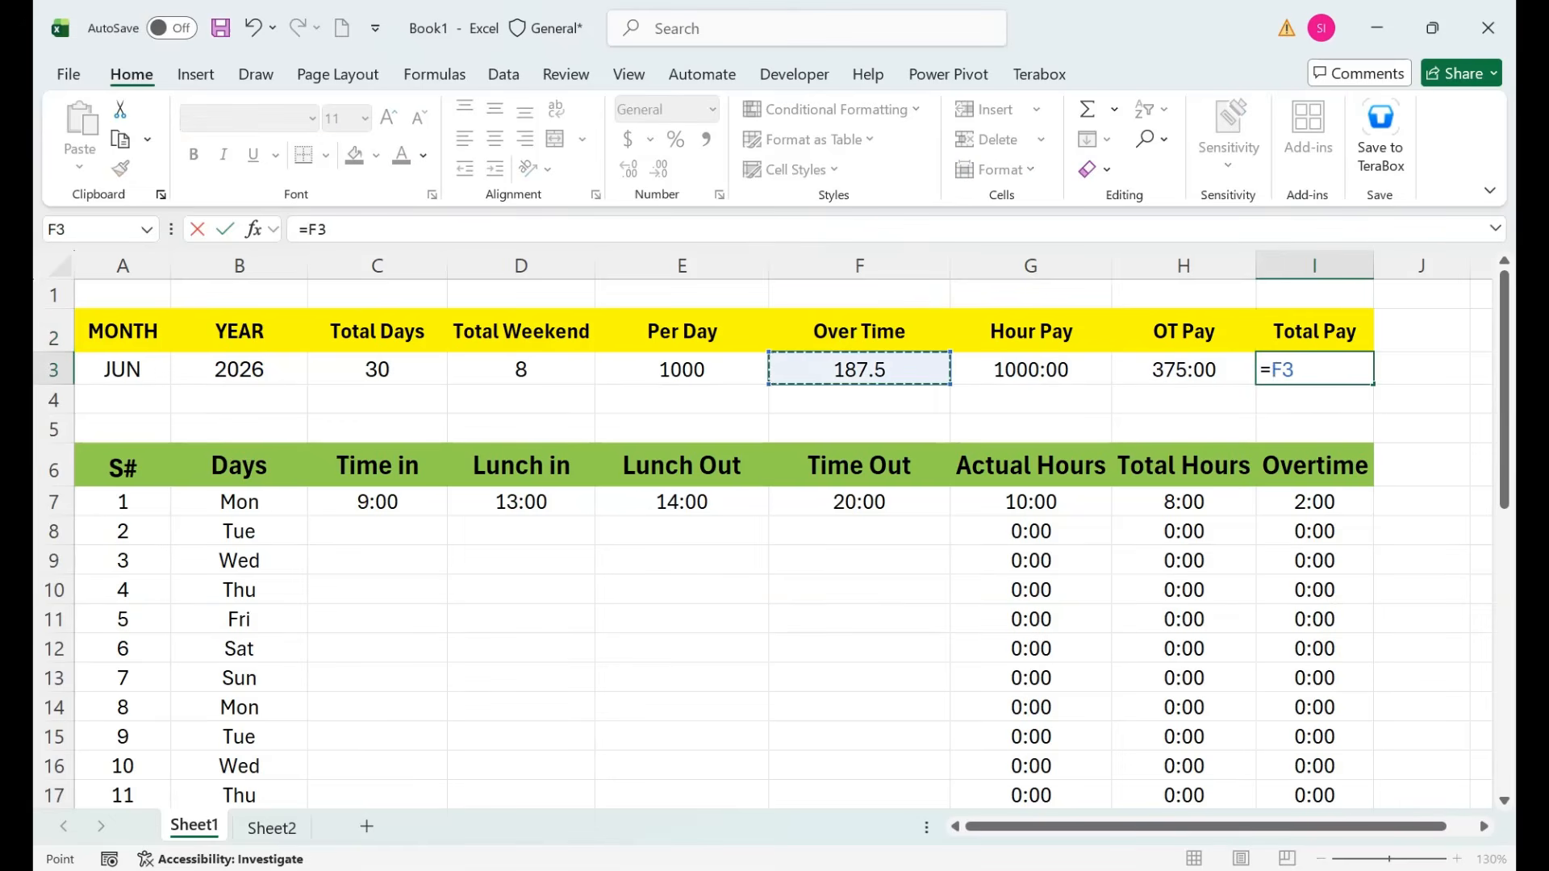
key(Right)
text(+)
key(Left)
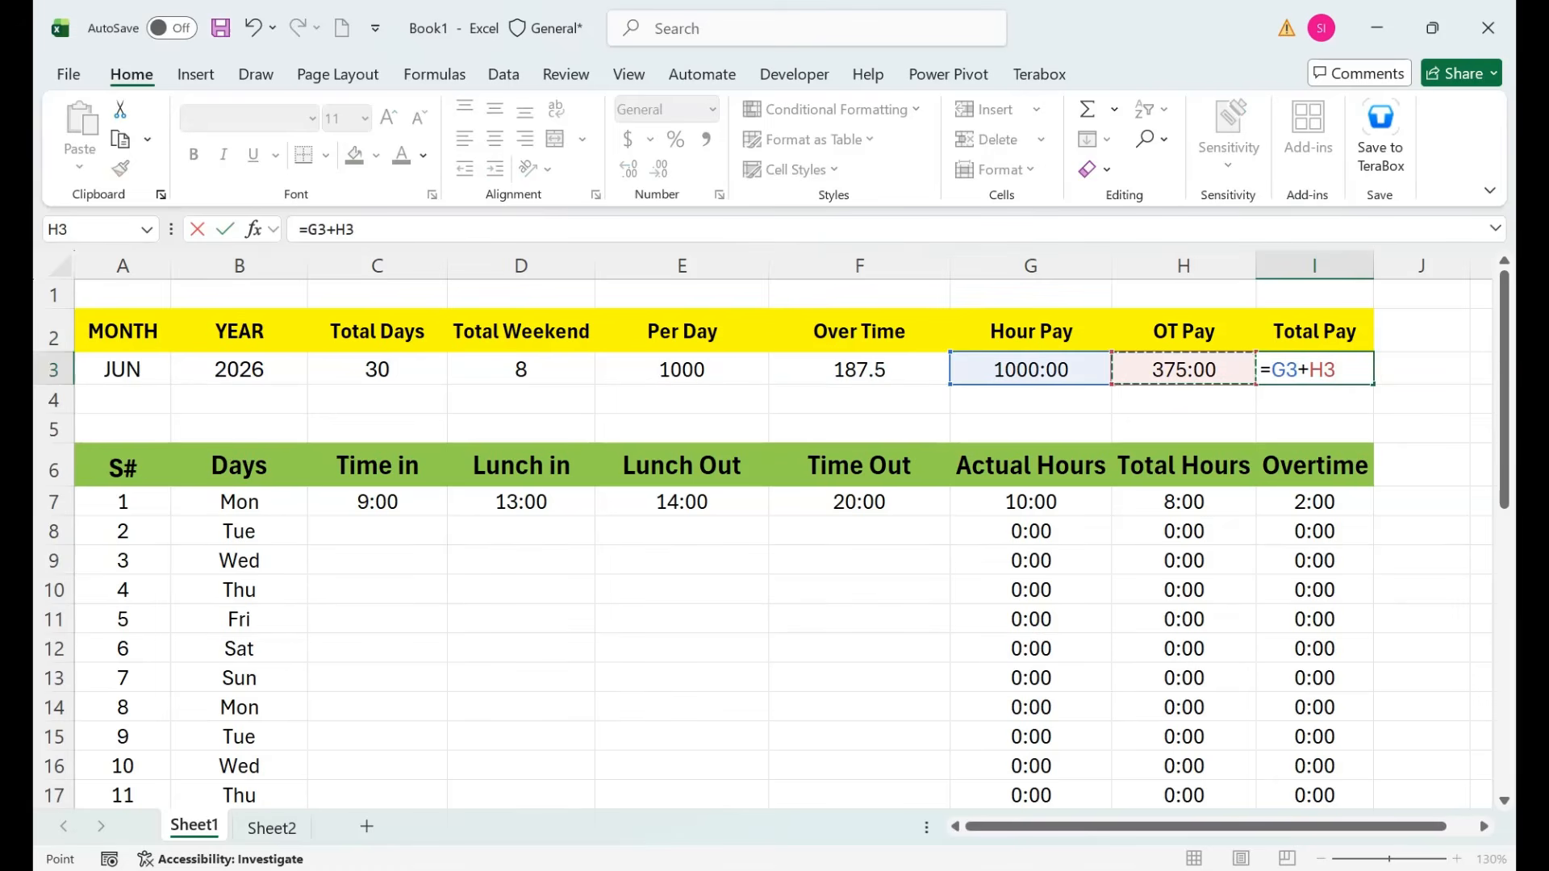
key(Return)
key(Up)
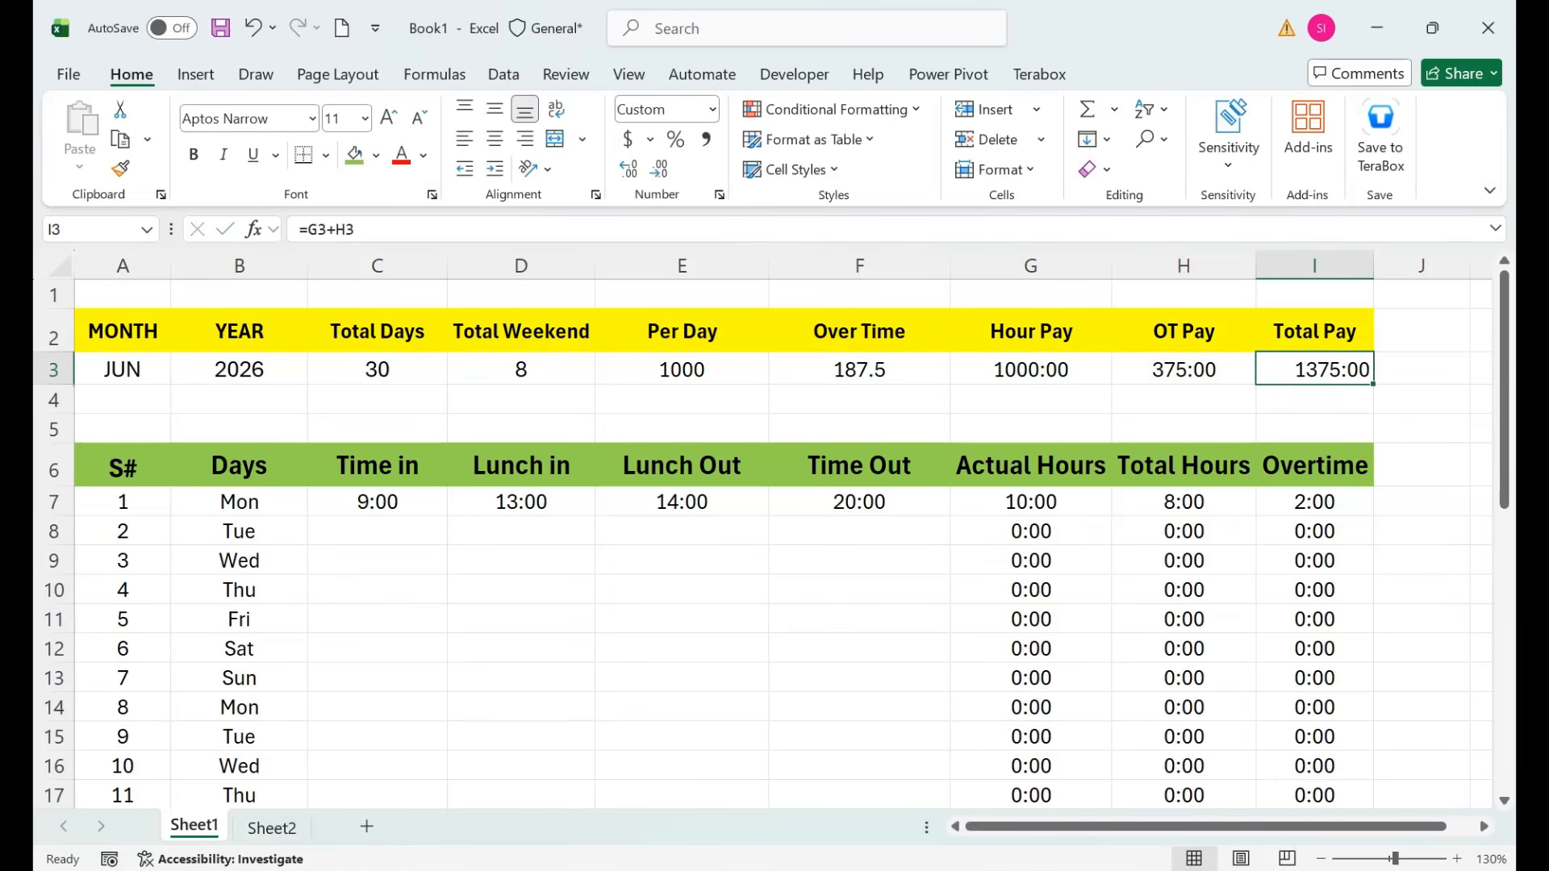
drag(376, 502, 860, 590)
key(ctrl+q)
Fill Monday's times down through Thursday, giving Hour Pay 4000:00, OT Pay 1500:00, Total Pay 5500:00.
click(859, 531)
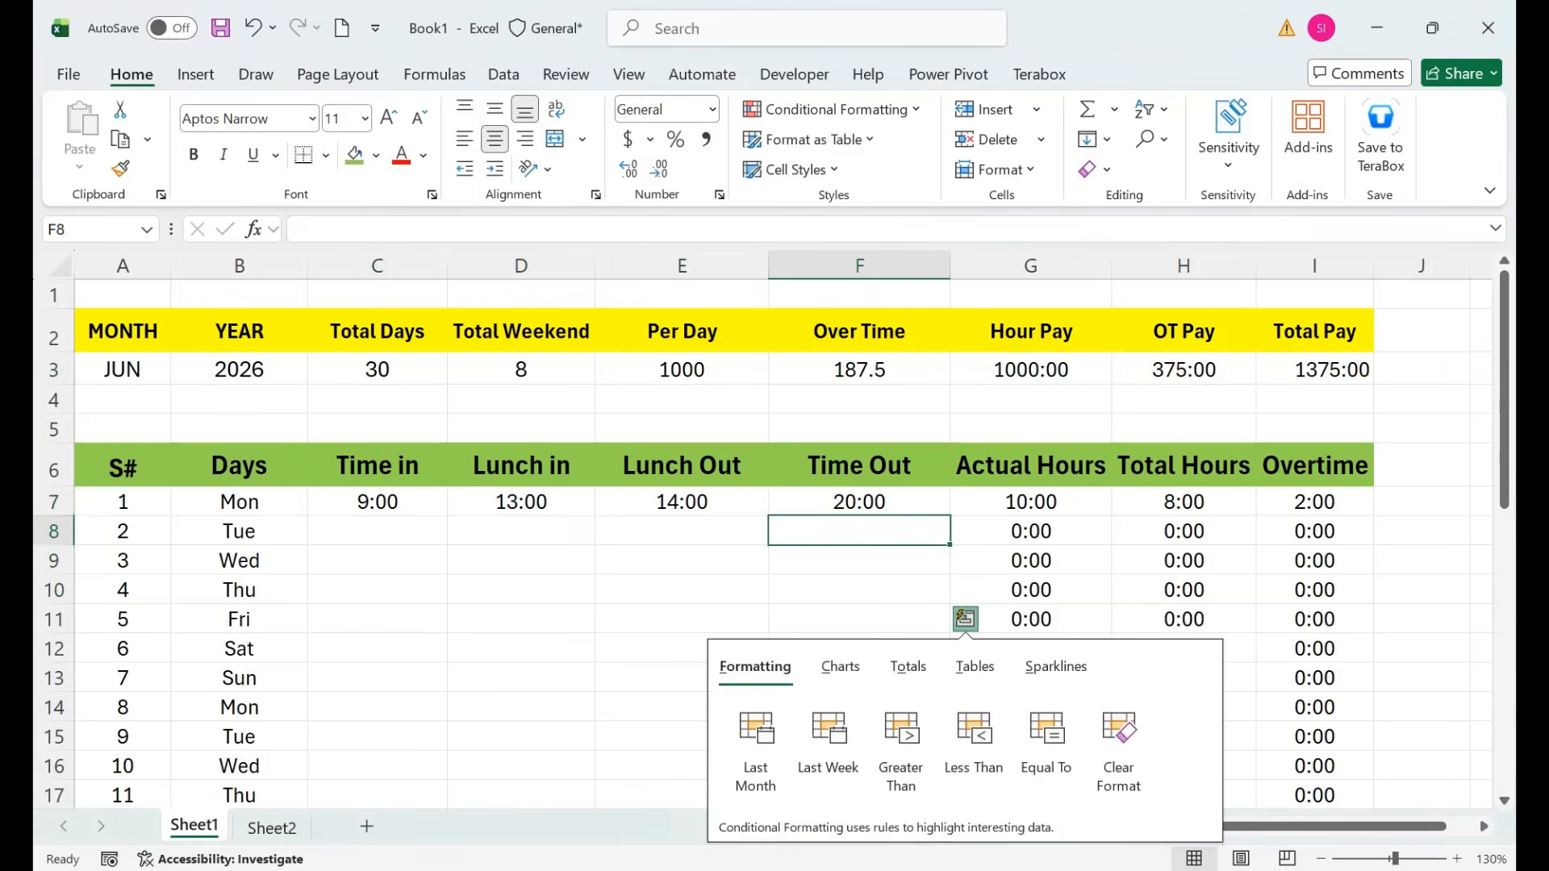
drag(377, 502, 859, 590)
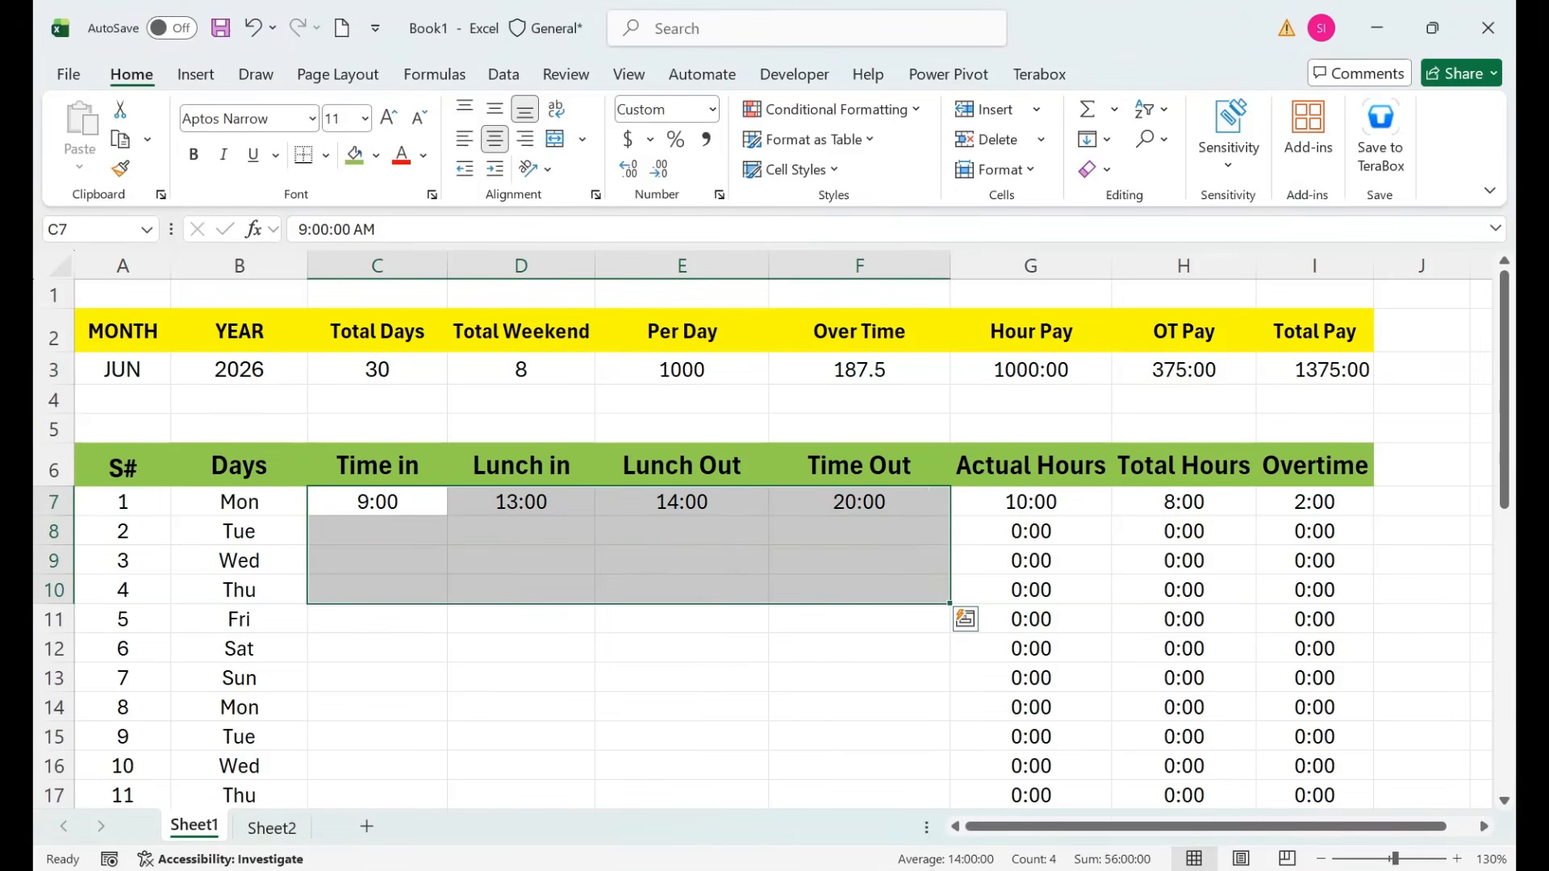
key(ctrl+d)
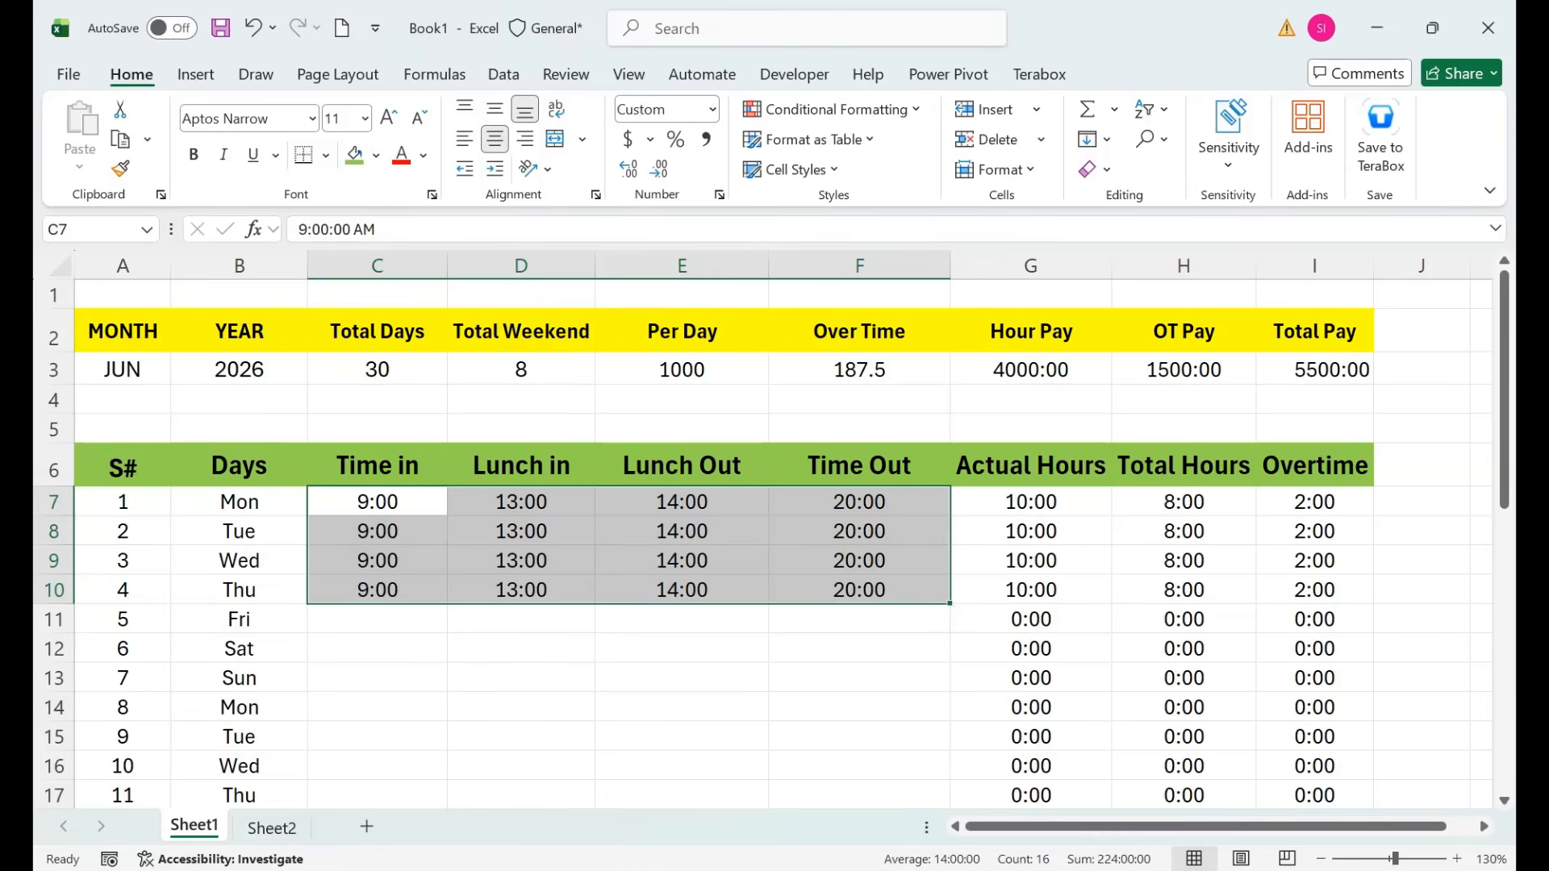
click(1184, 370)
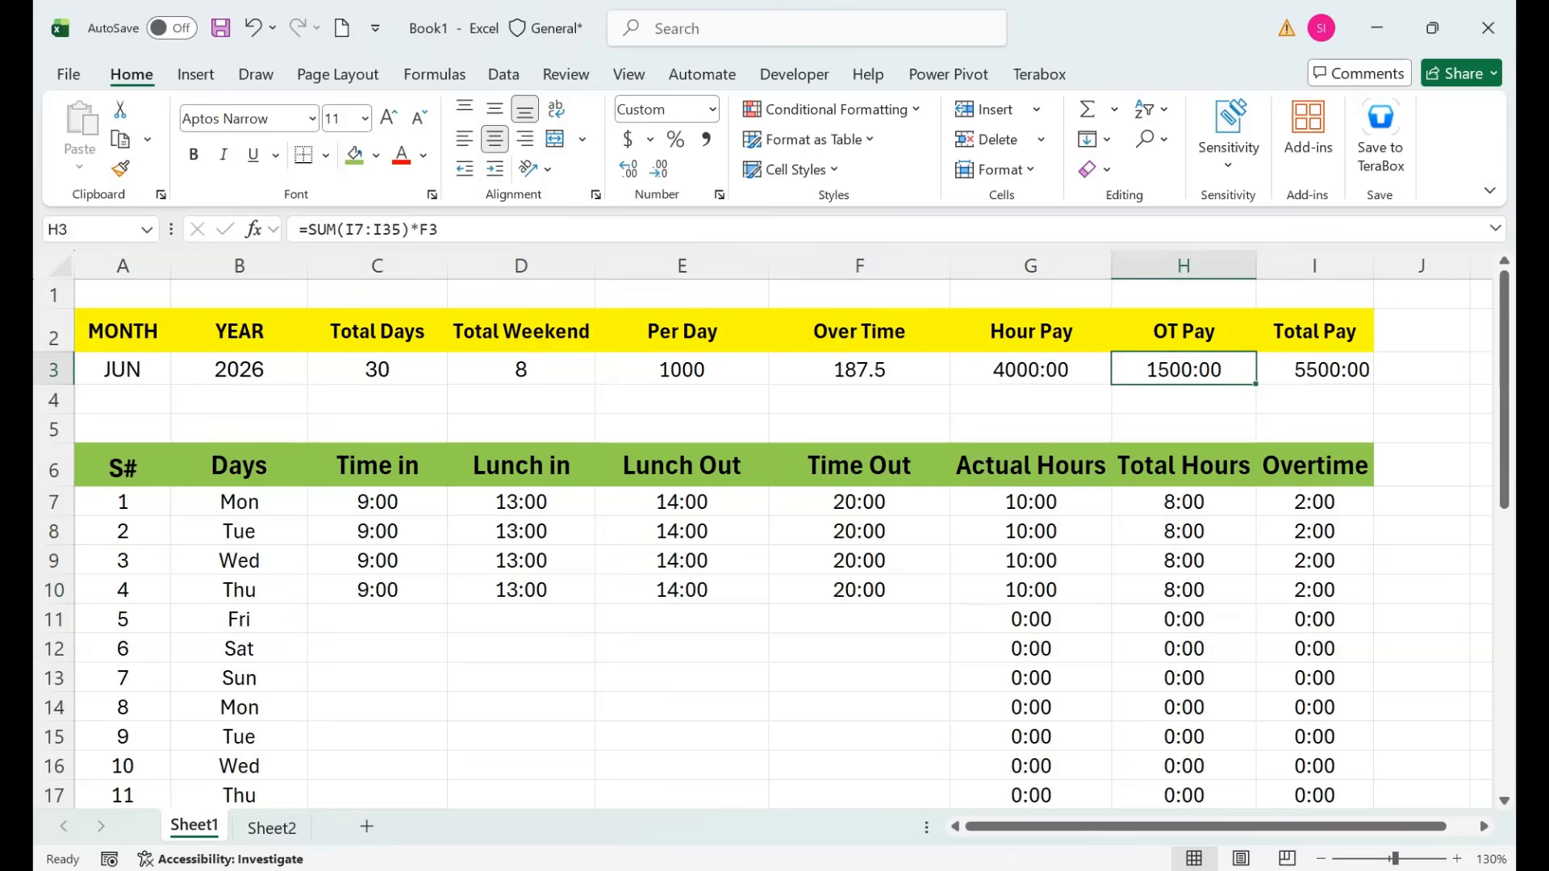
Test a scratch Over Time rate × 8 formula in G5, then delete it.
click(1030, 429)
text(=)
key(Up)
key(Left)
key(Left)
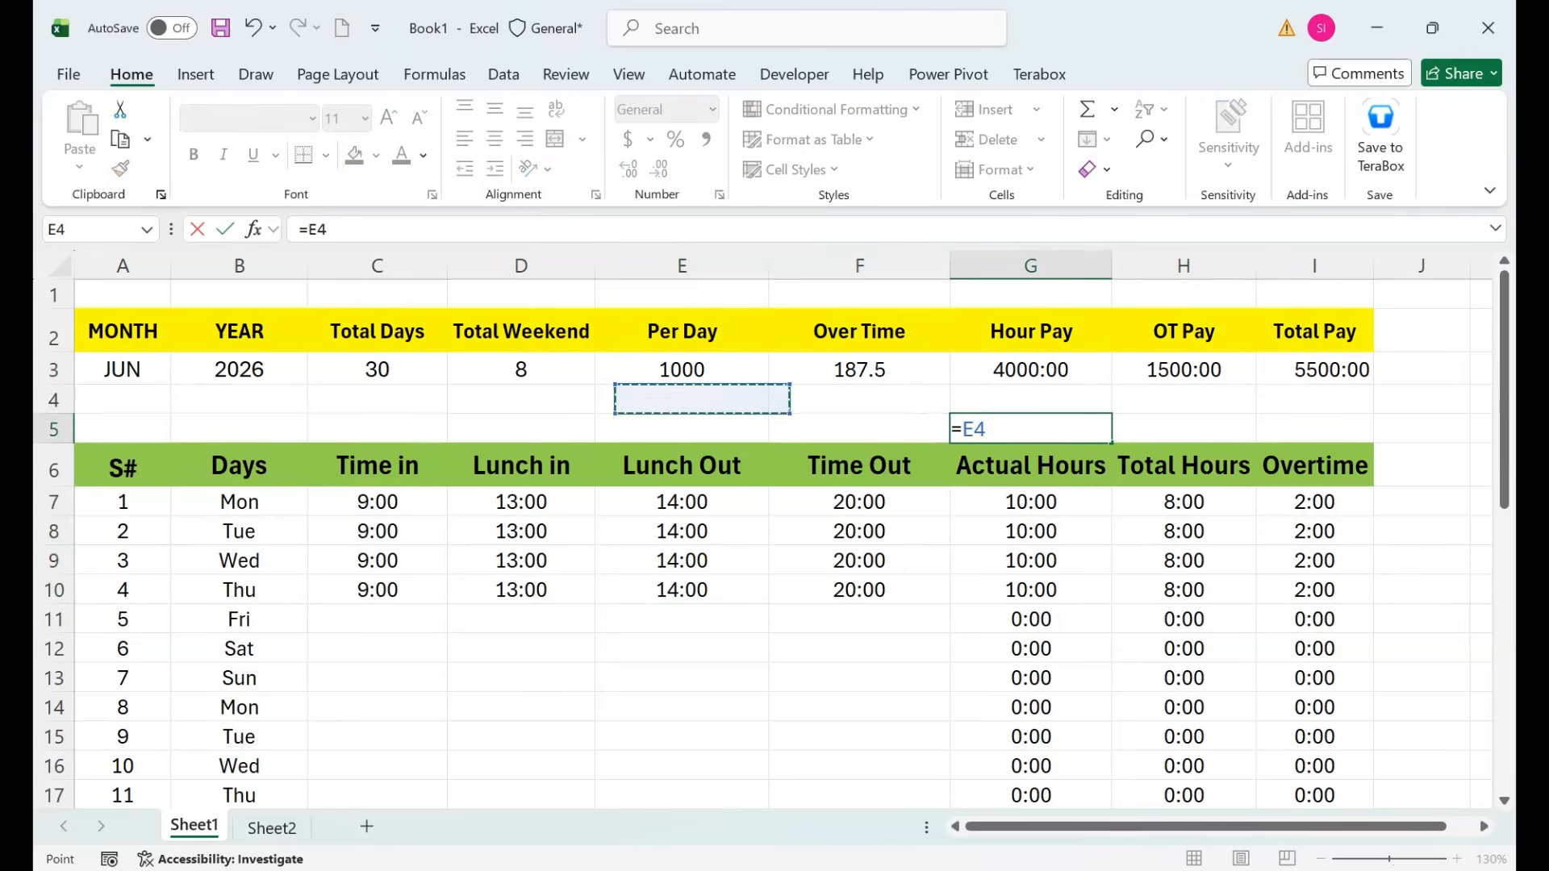
key(Up)
key(Right)
text(*8)
key(Return)
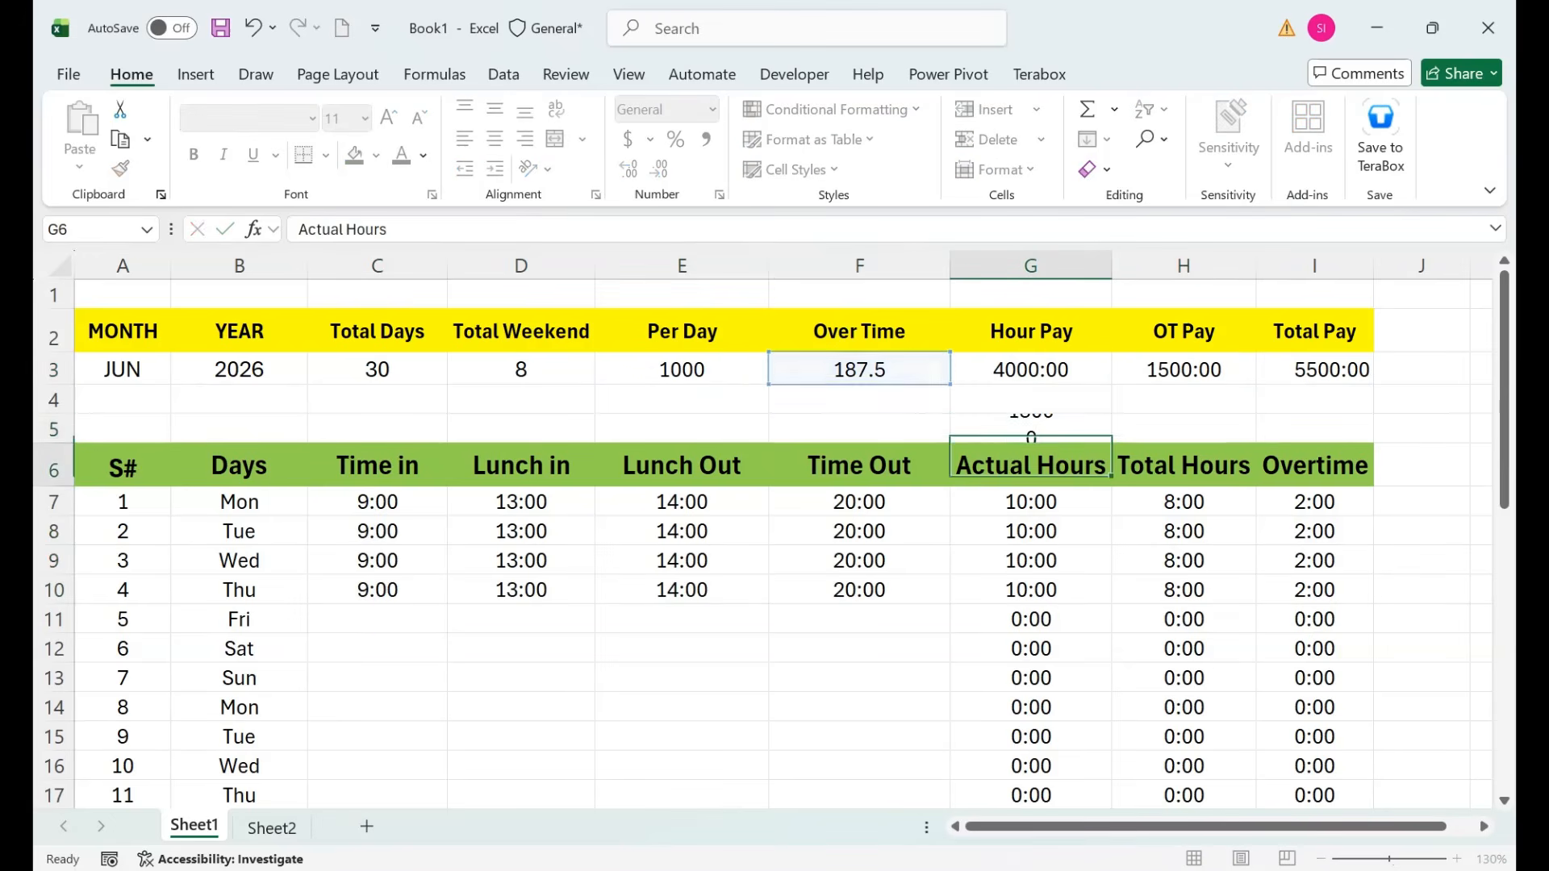
key(Up)
key(Delete)
Review the OT Pay, Total Pay and Hour Pay formulas in row 3.
key(Up)
key(Up)
key(Right)
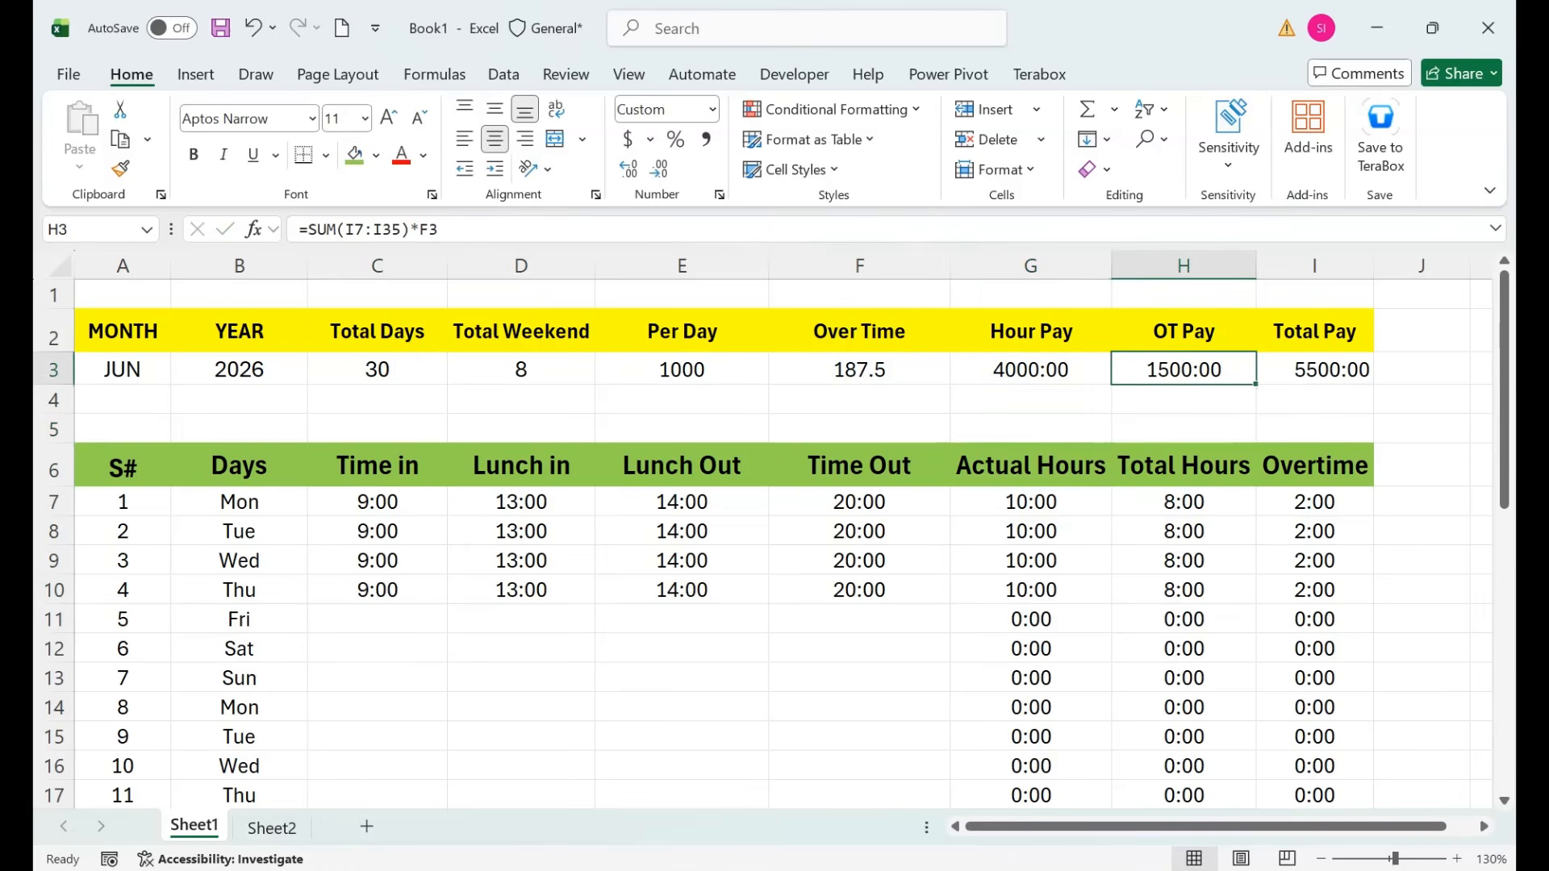
key(Right)
key(Left)
key(Left)
key(Right)
key(Right)
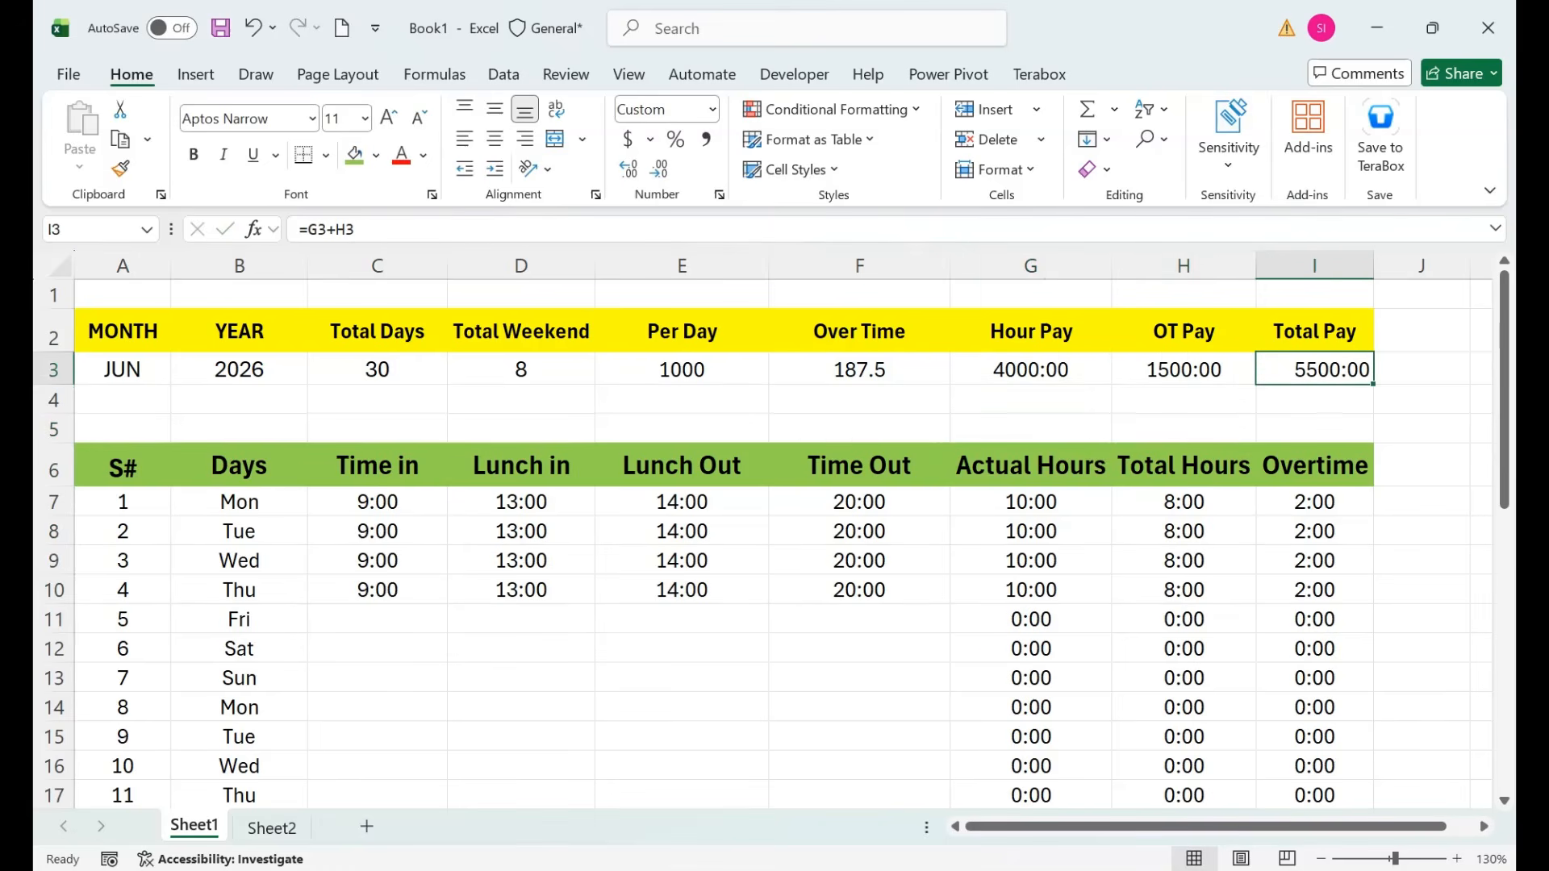
key(Left)
key(Left)
key(Left)
key(Left)
Copy Thursday's times into Friday and set Friday's Time Out to 16:00.
key(Down)
key(Down)
key(Down)
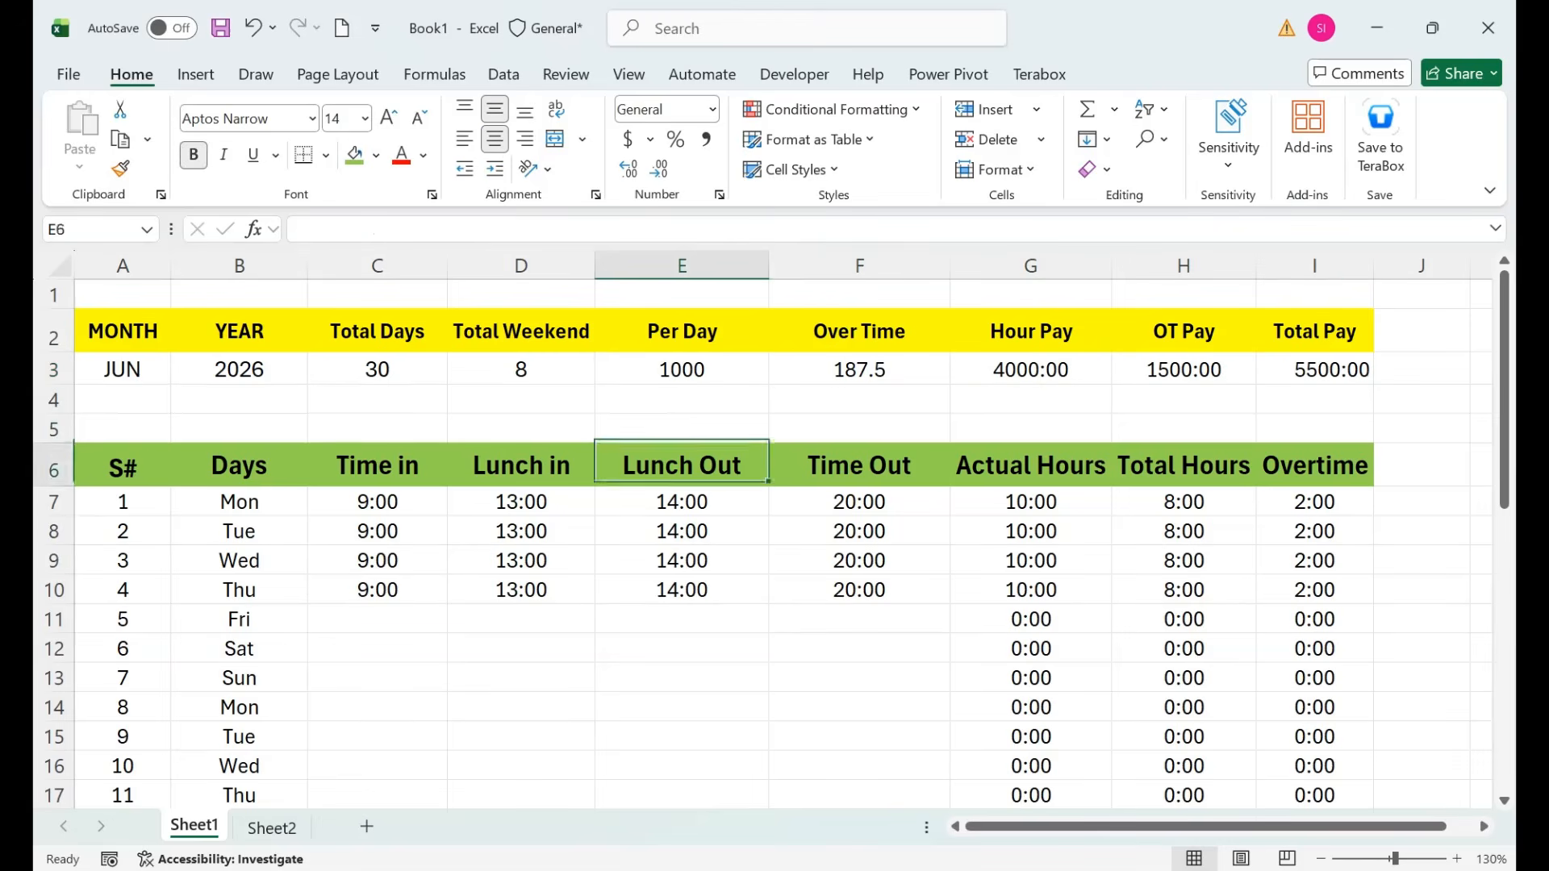
key(Down)
key(Down)
key(Left)
key(Left)
key(Down)
key(Down)
key(shift+Right)
key(shift+Right)
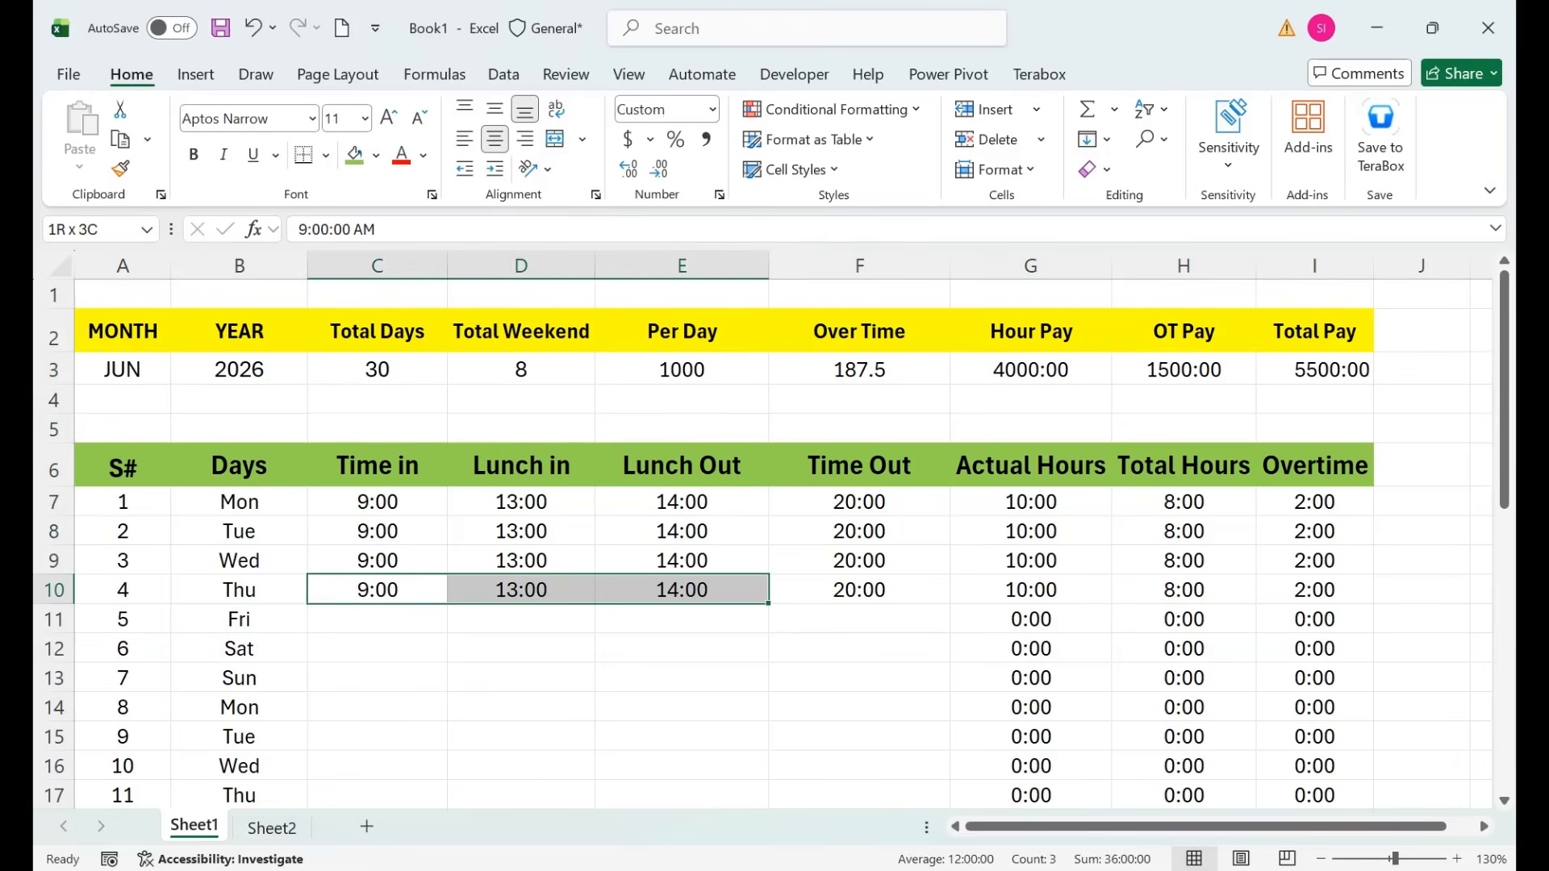
key(shift+Down)
key(ctrl+d)
key(Right)
key(Right)
key(Right)
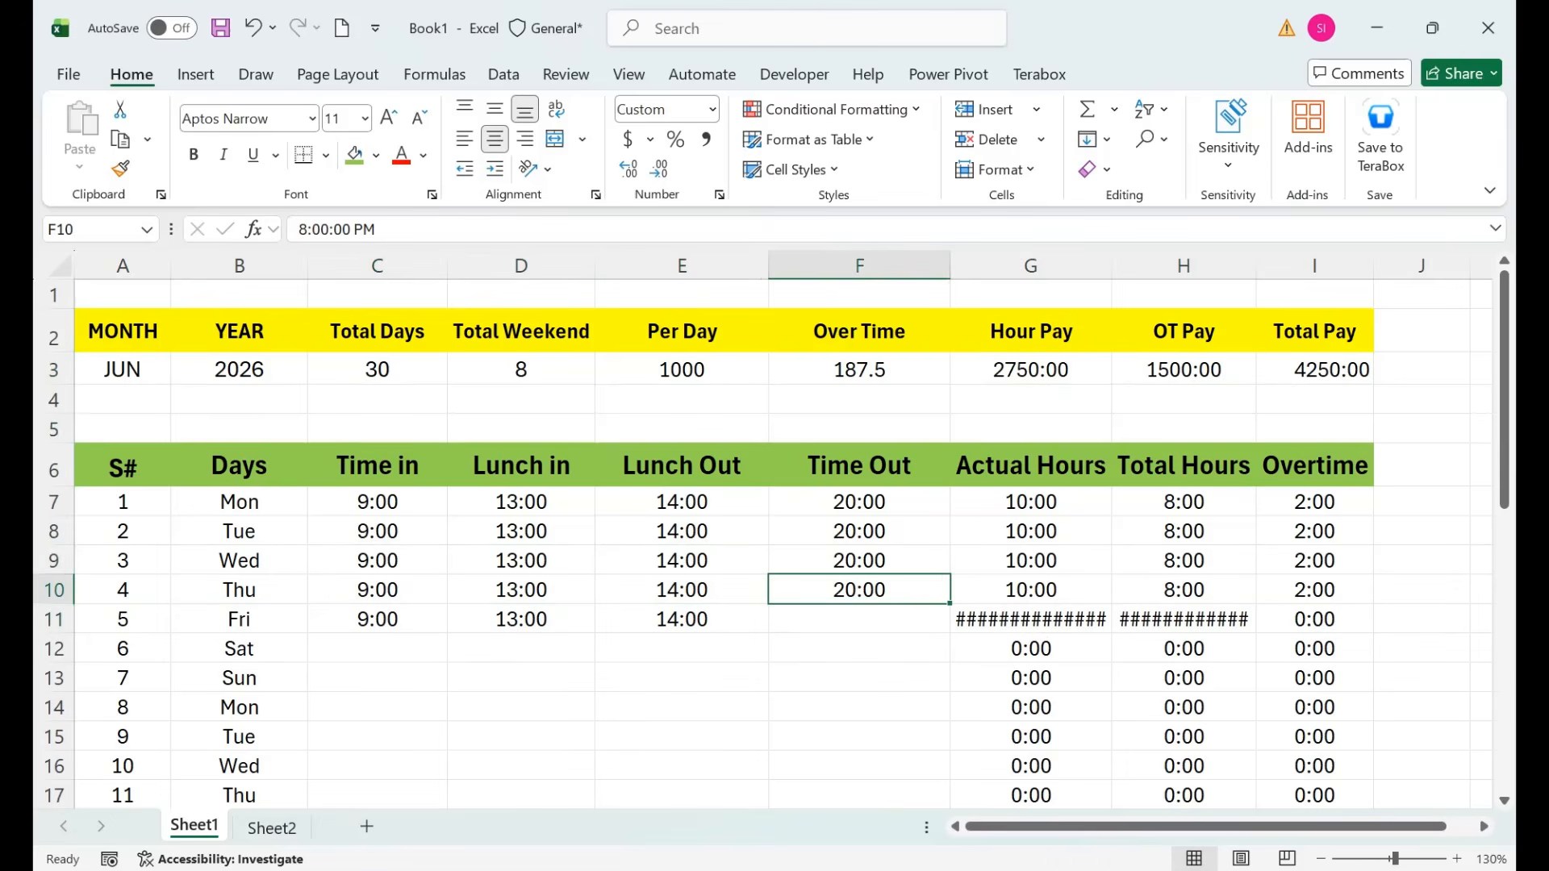
key(Down)
text(16)
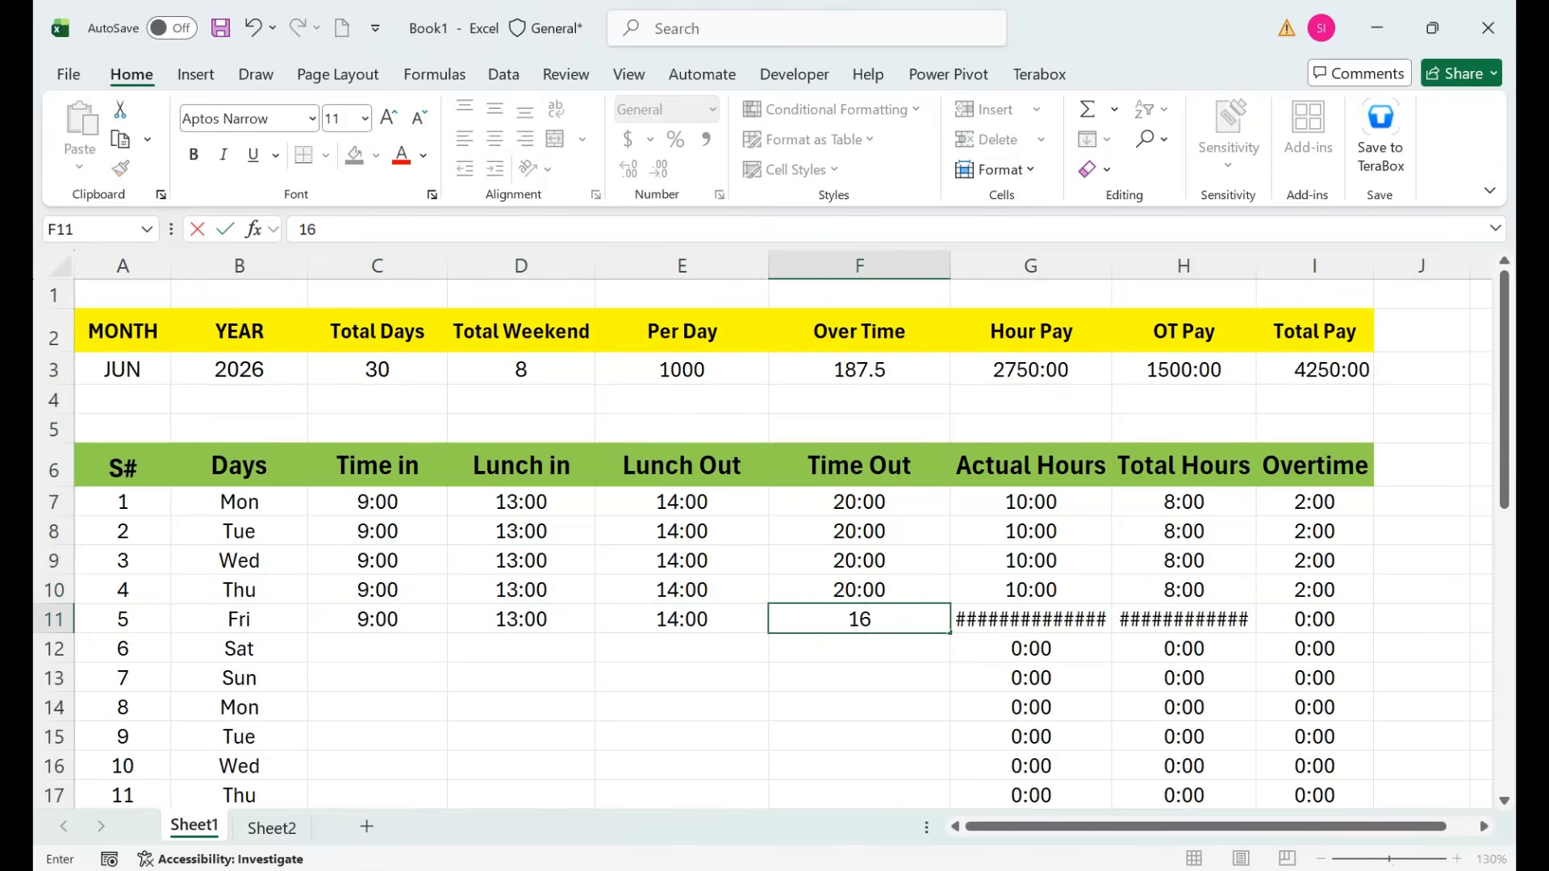
text(:00)
key(Return)
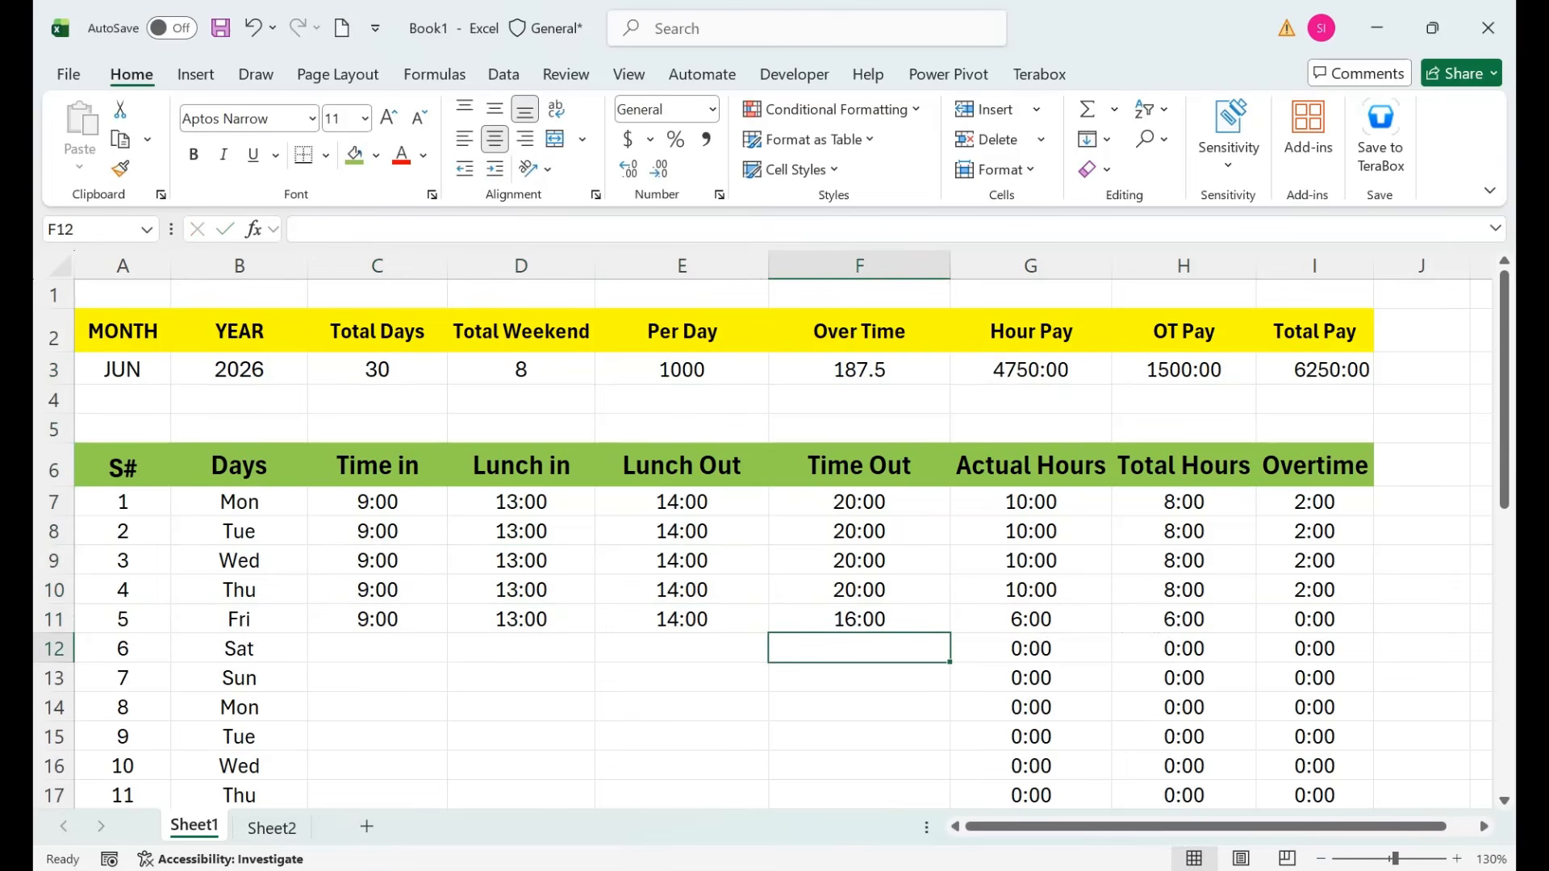
Review Friday's hours and the recalculated Hour Pay, OT Pay and Total Pay.
drag(1183, 620, 1031, 619)
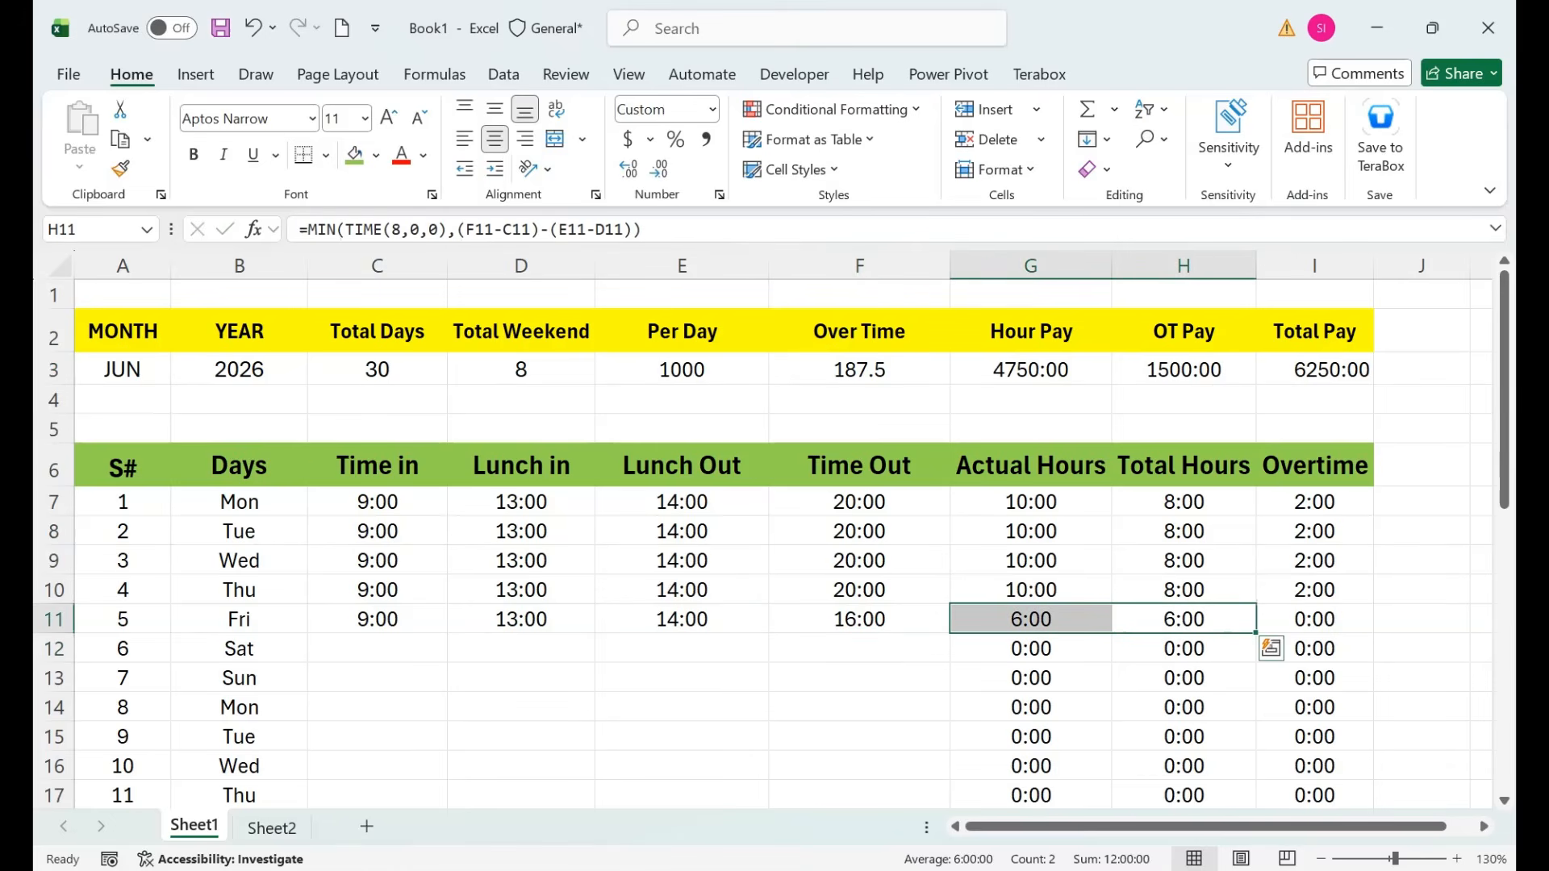
click(1031, 370)
drag(859, 502, 859, 590)
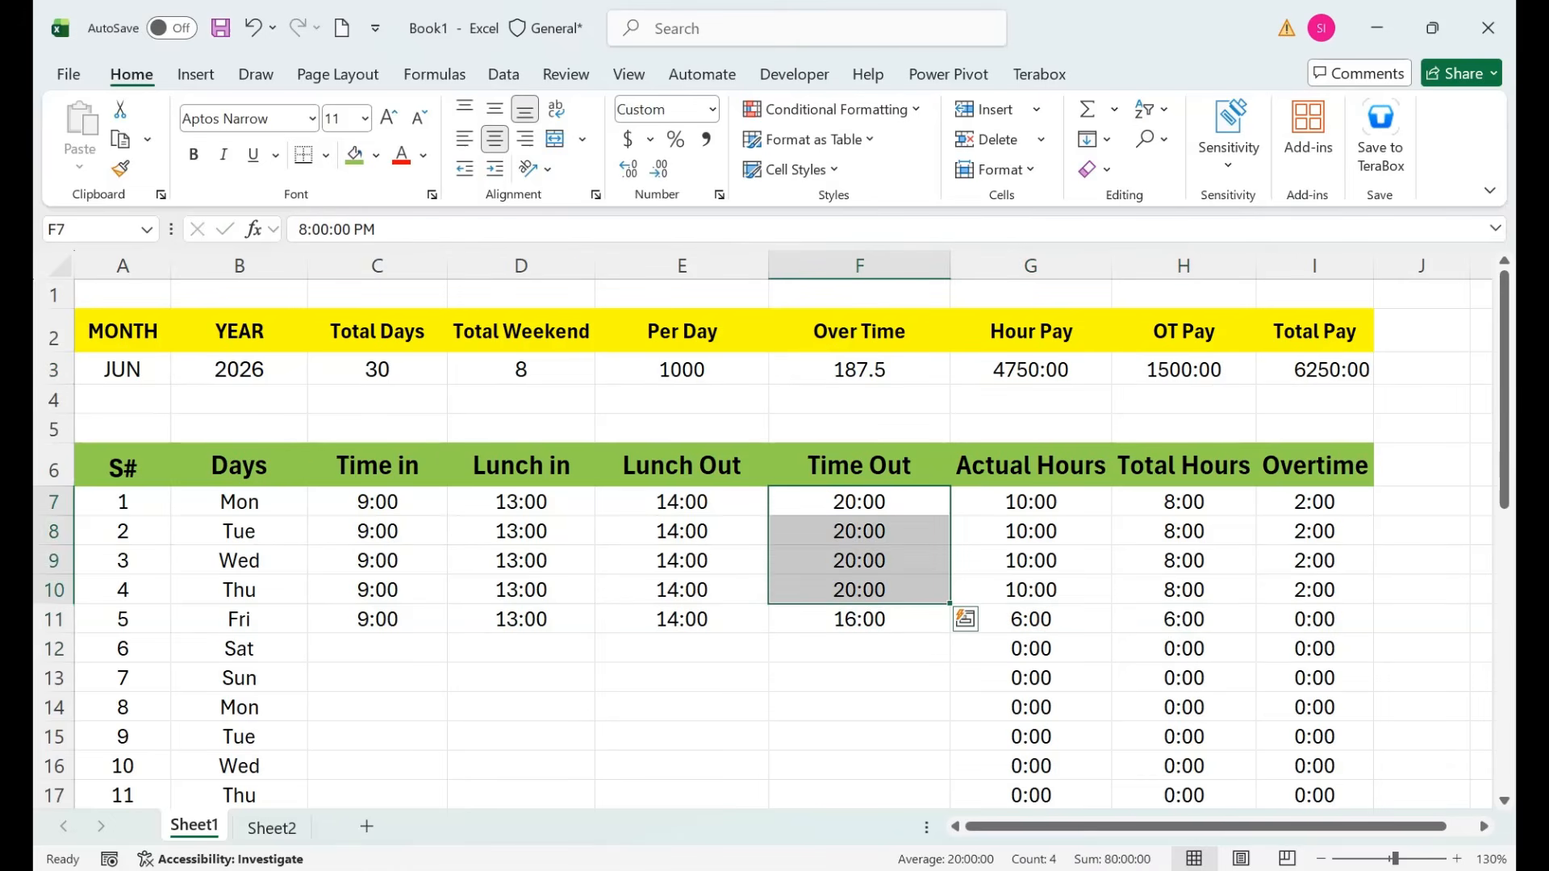
click(1031, 370)
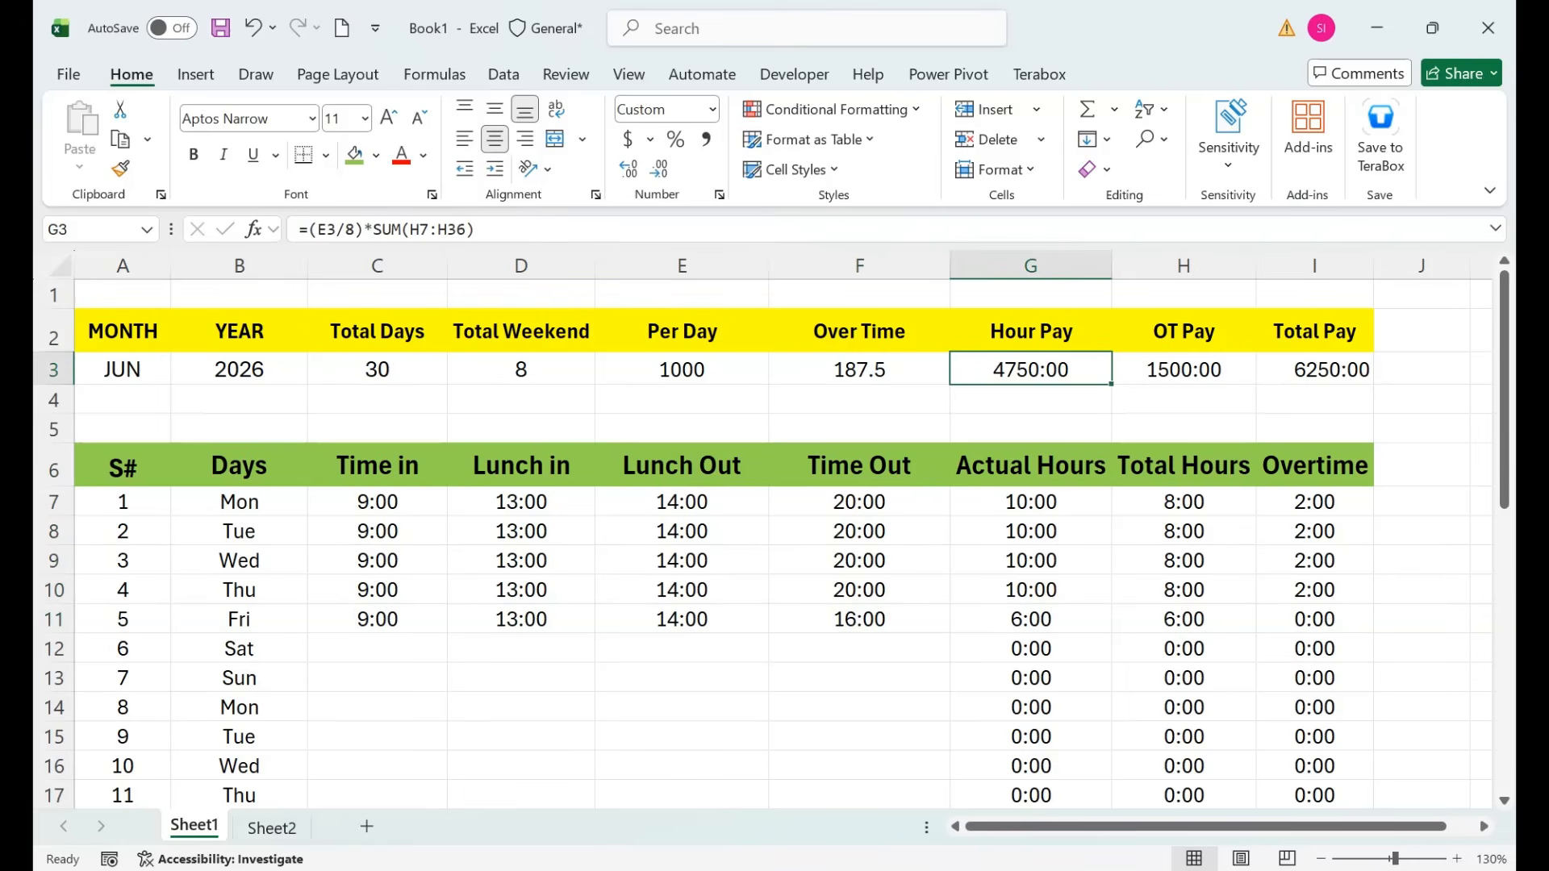
click(1183, 370)
drag(1183, 502, 1314, 590)
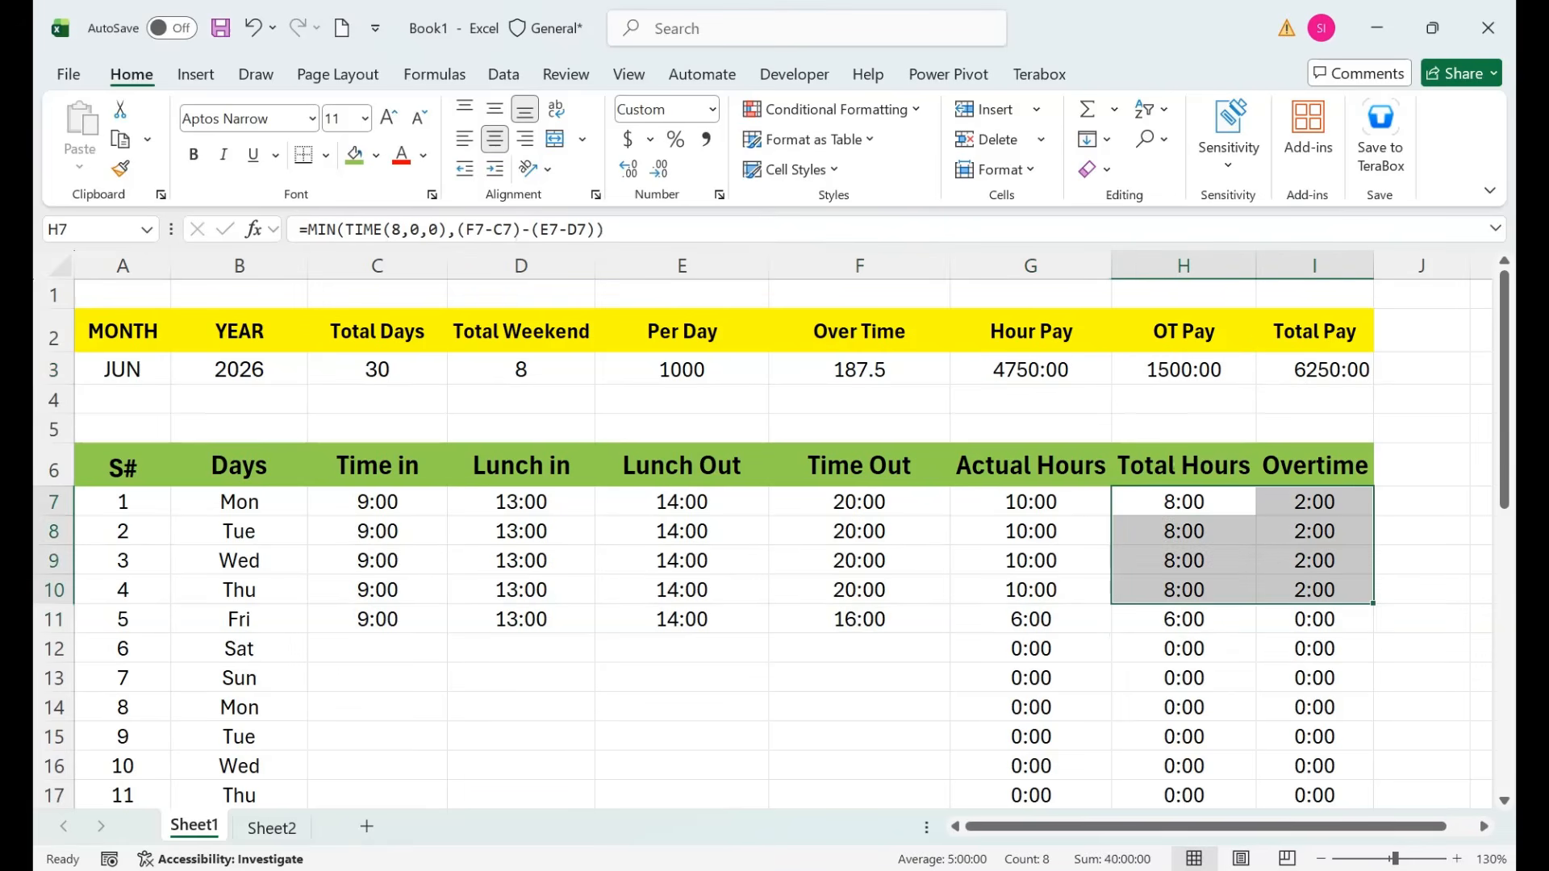
drag(1031, 619, 1031, 648)
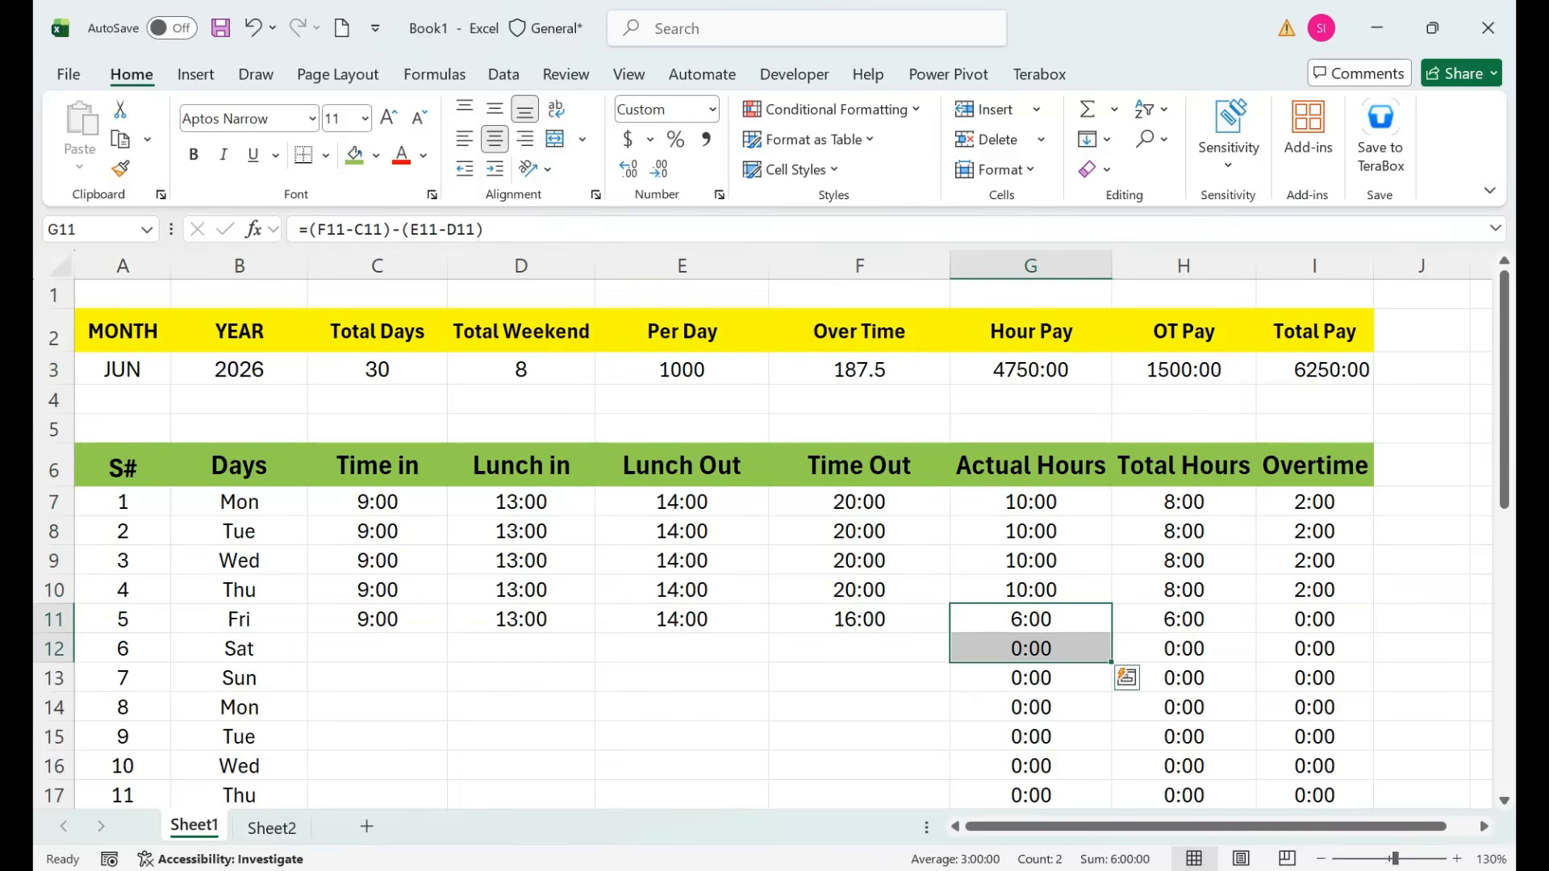
key(Up)
key(Up)
key(Up)
key(Up)
key(Up)
key(Up)
key(Up)
key(Up)
key(Right)
key(Right)
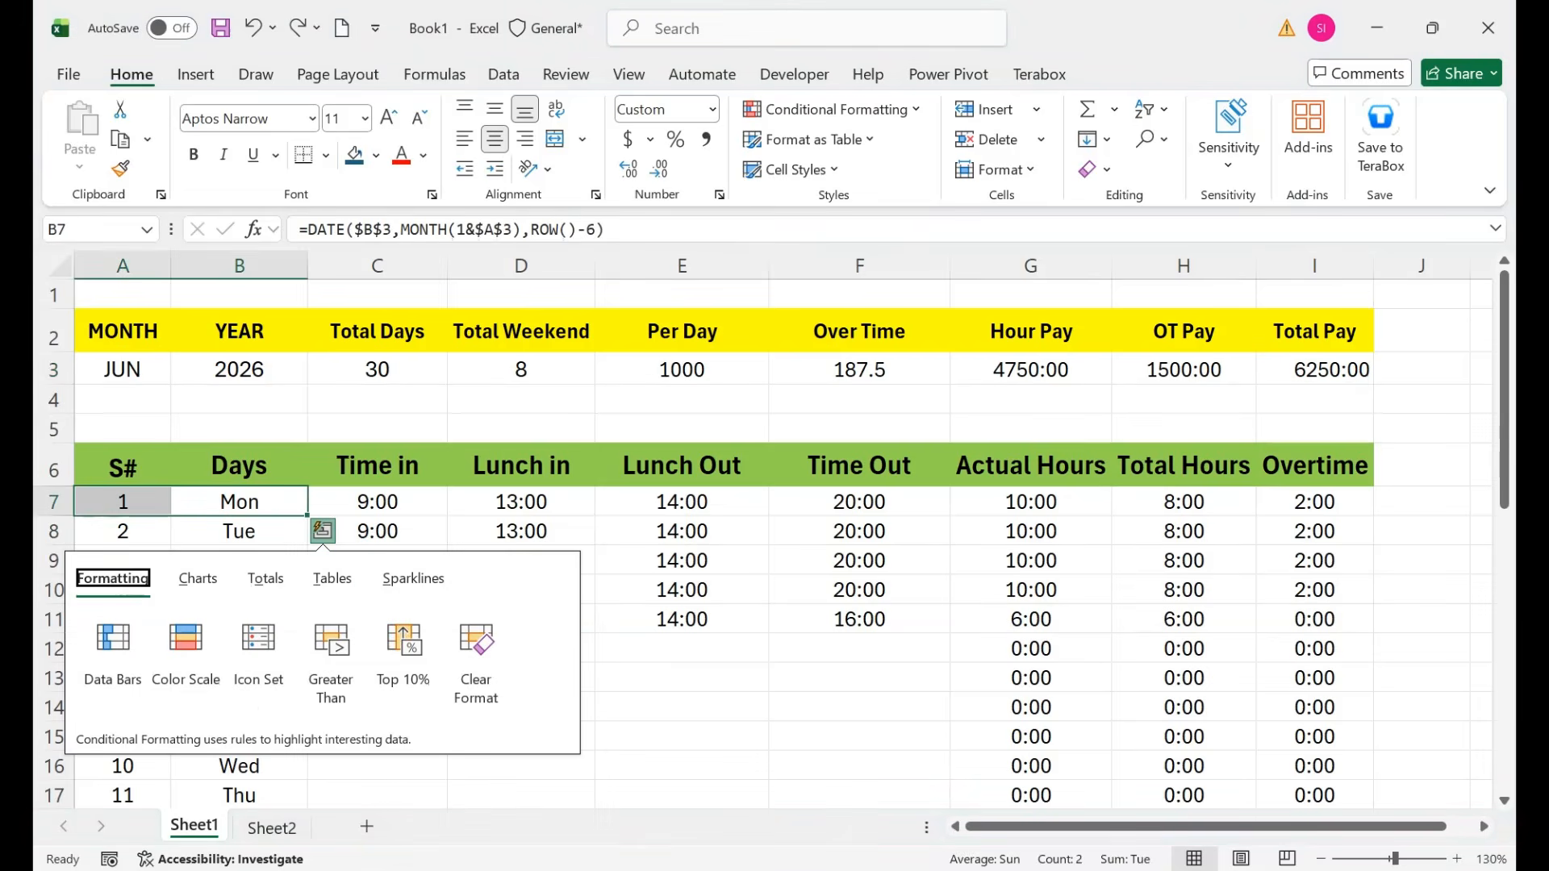
Clear all entered times in C7:F11 so every pay total reads 0:00.
click(1030, 465)
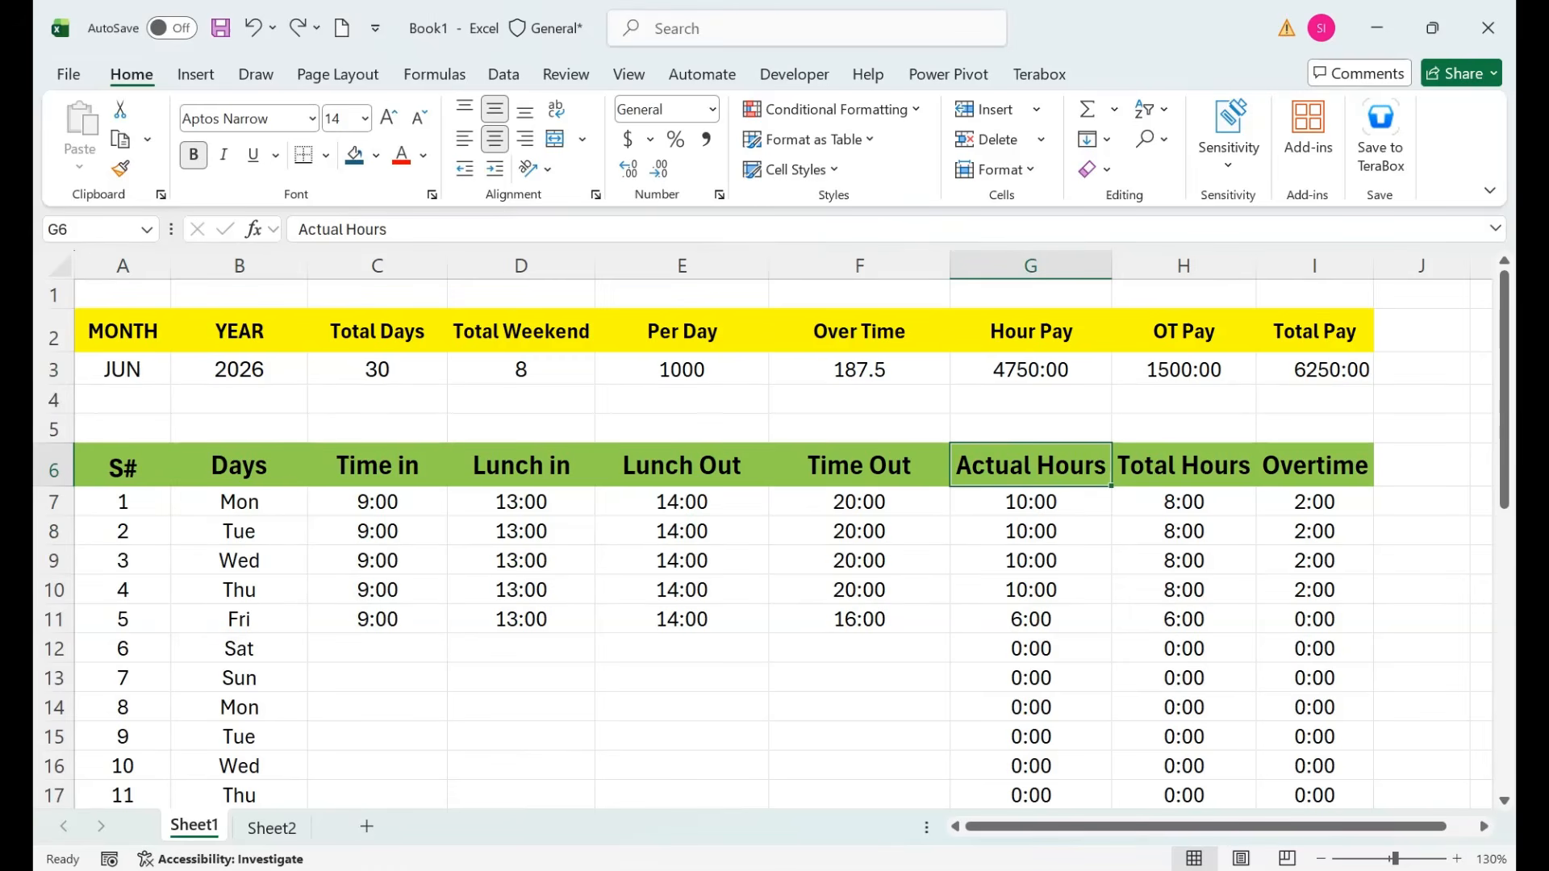
drag(377, 502, 859, 620)
key(Delete)
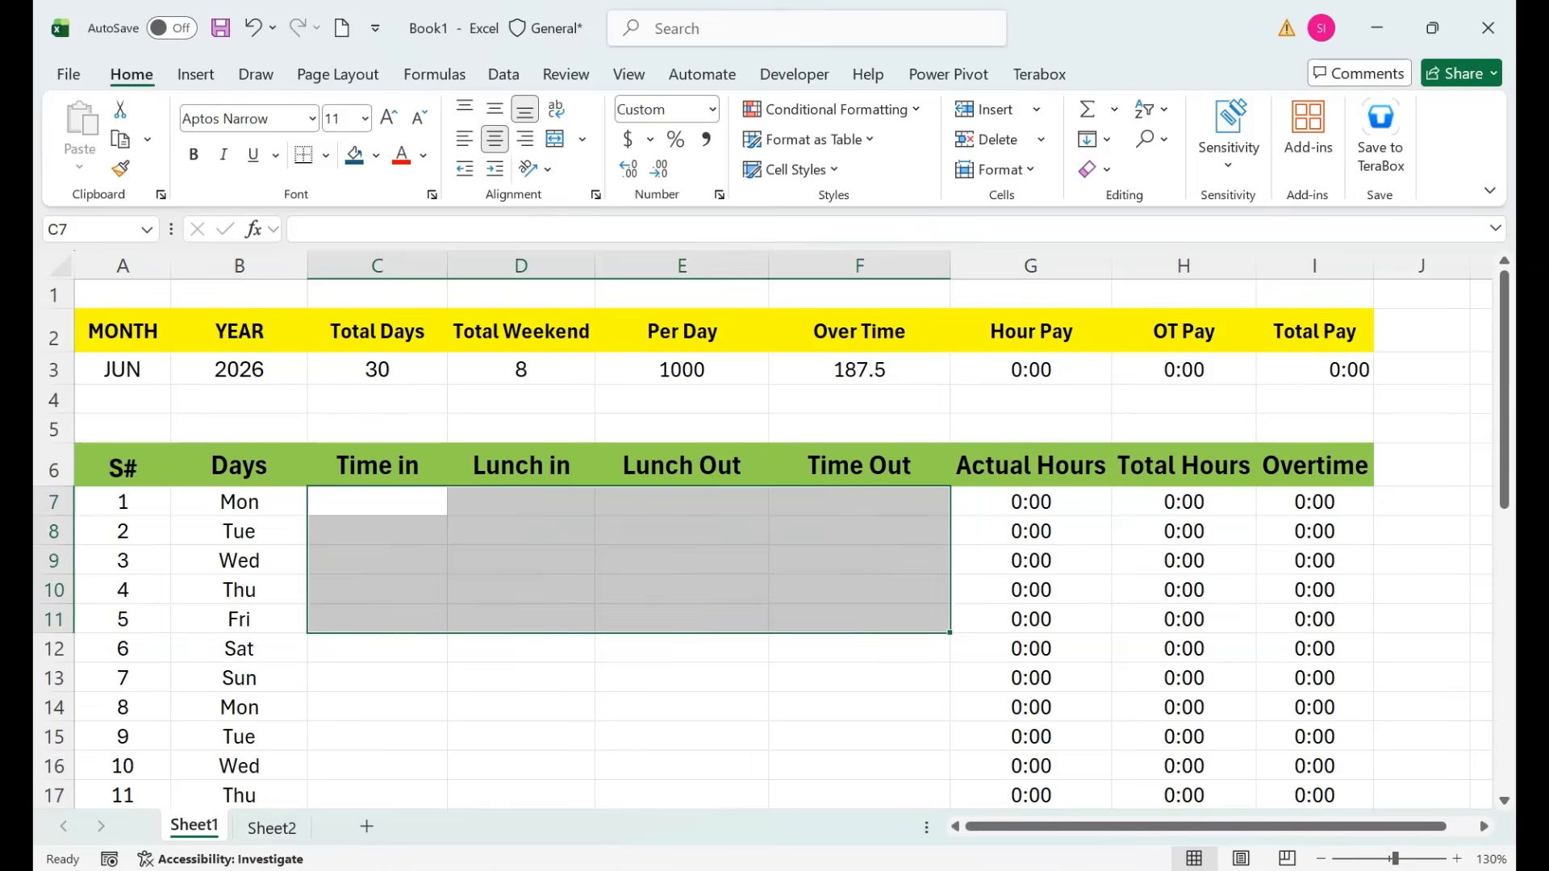
Set the A3 month to JUL and check the Total Days formula shows 31.
click(239, 532)
click(122, 370)
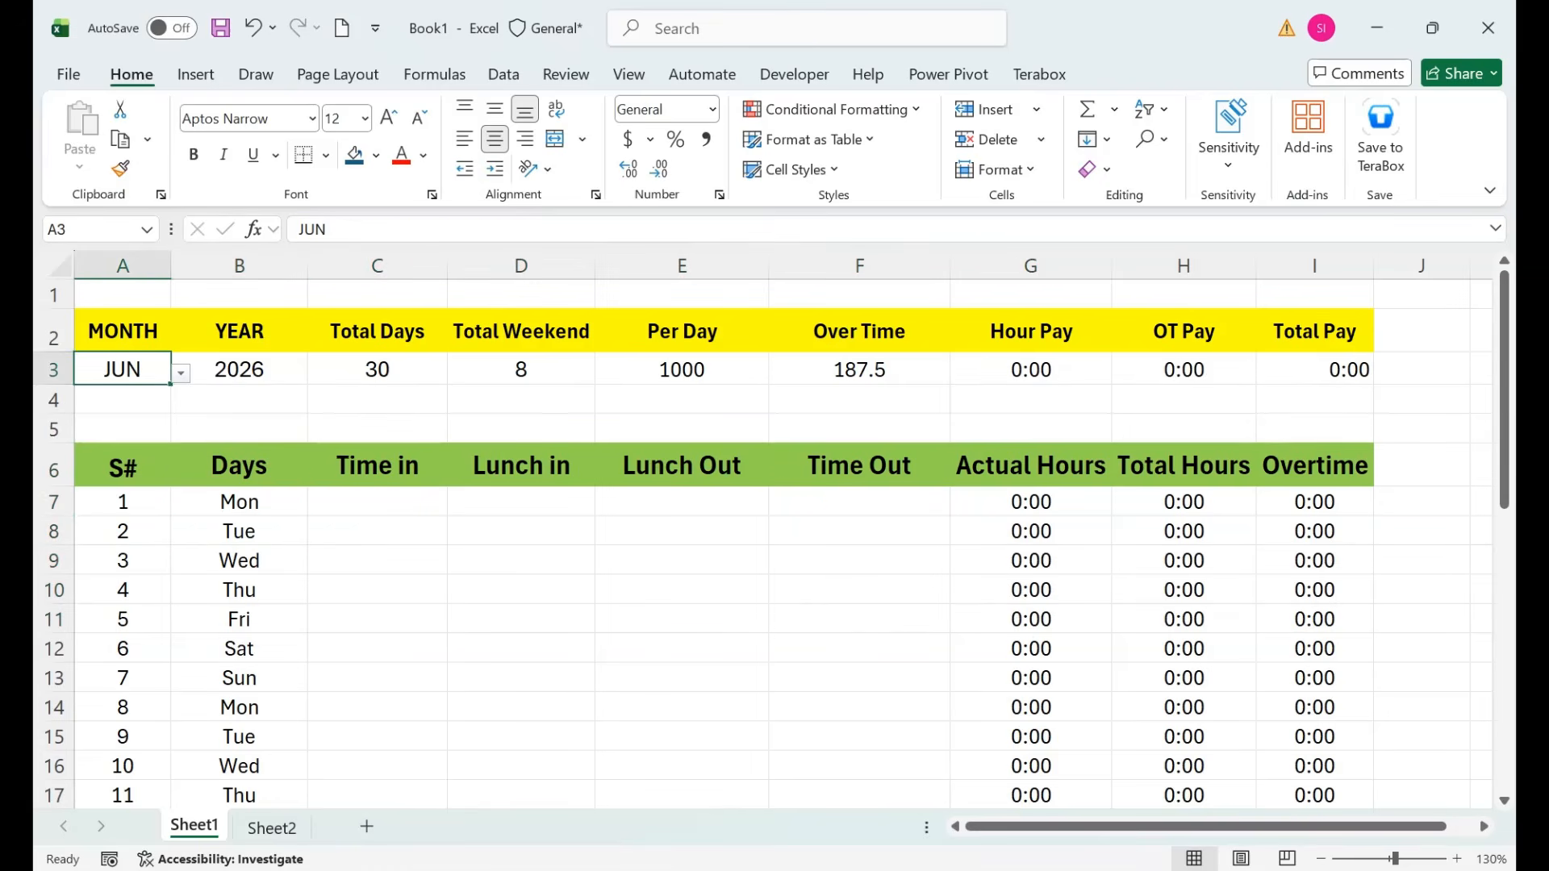
click(182, 374)
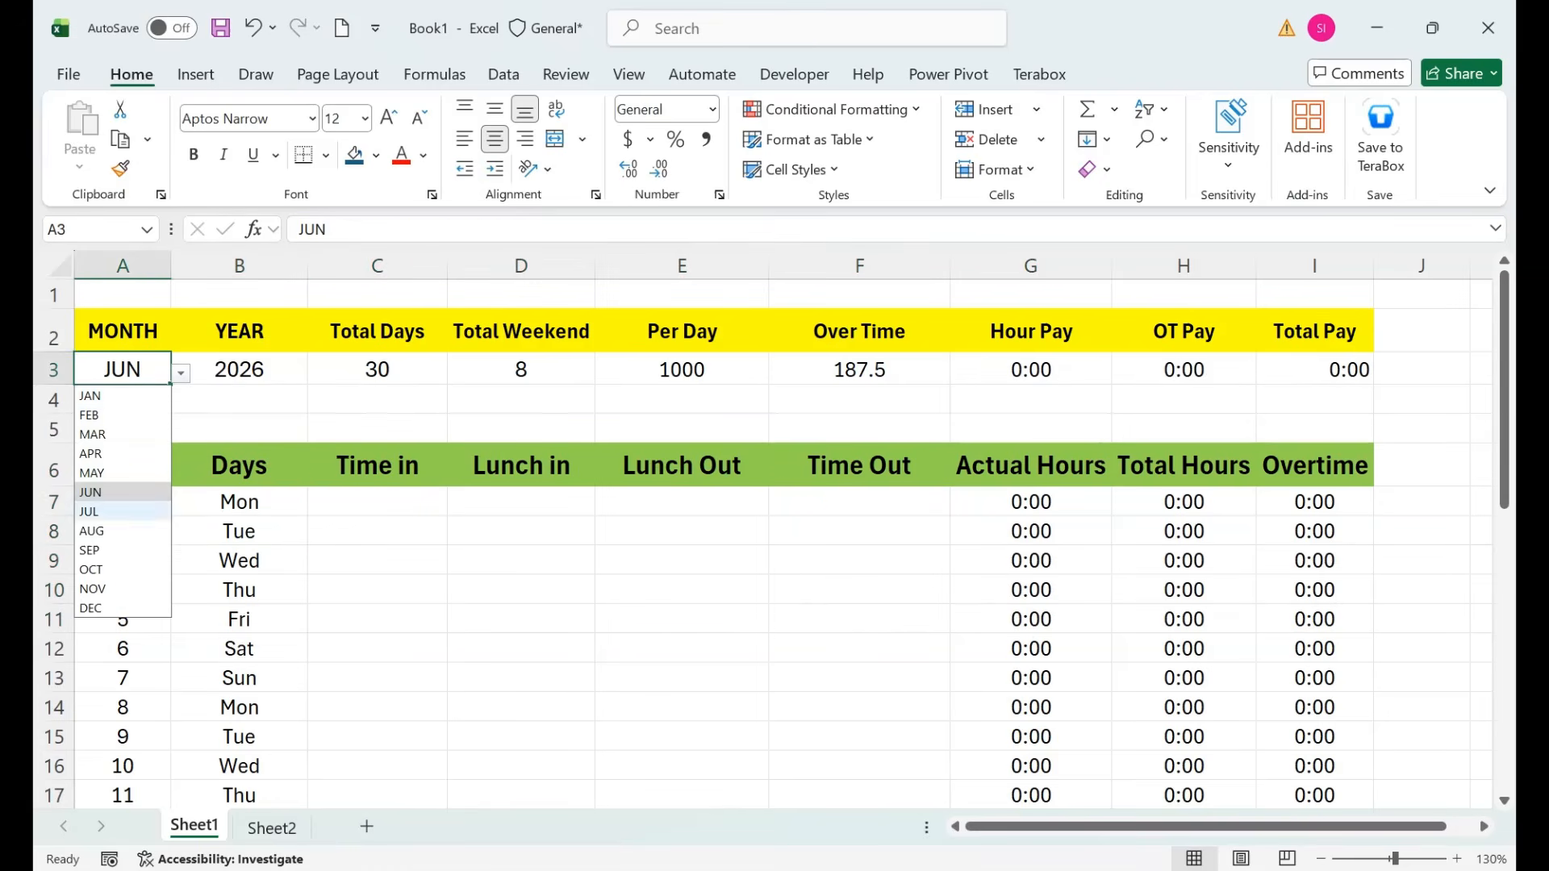
click(90, 512)
click(376, 371)
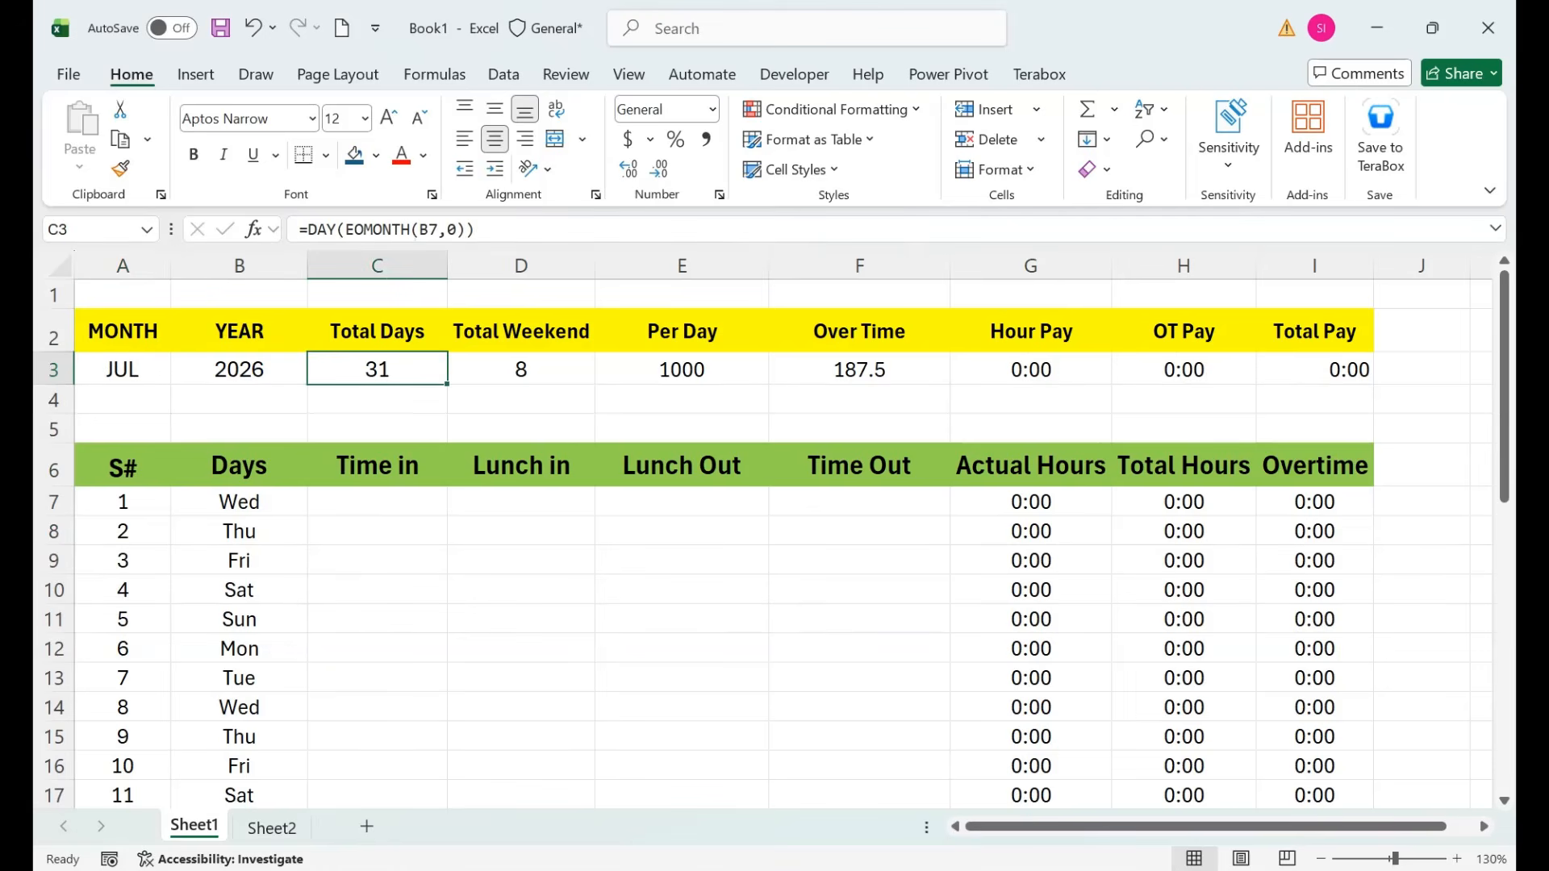
click(520, 331)
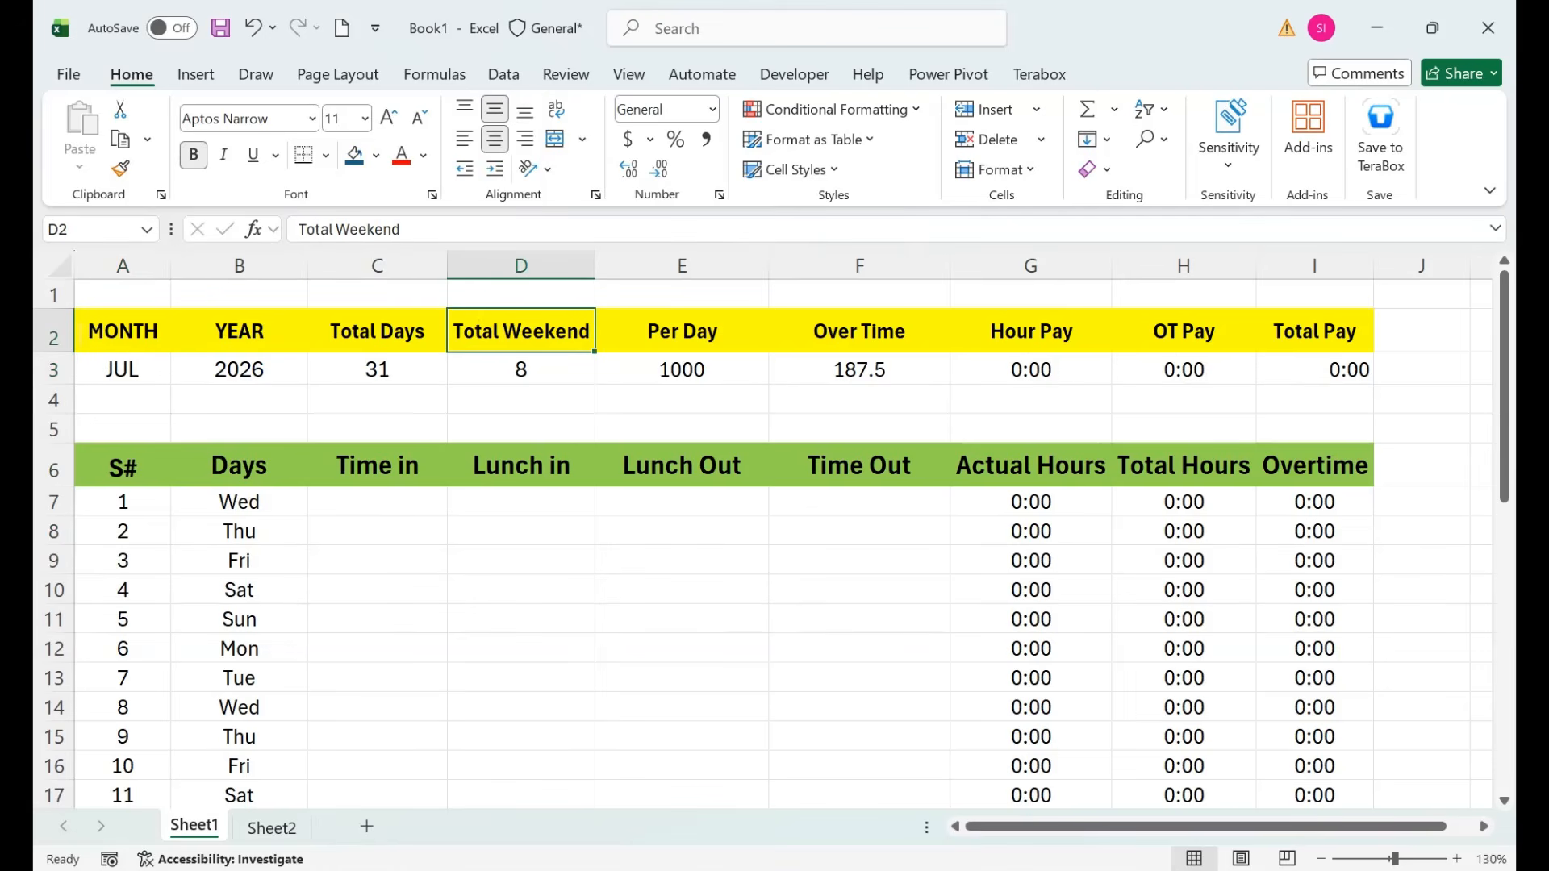
Raise the Per Day rate in E3 to 2000, making the Over Time rate 375.
click(681, 370)
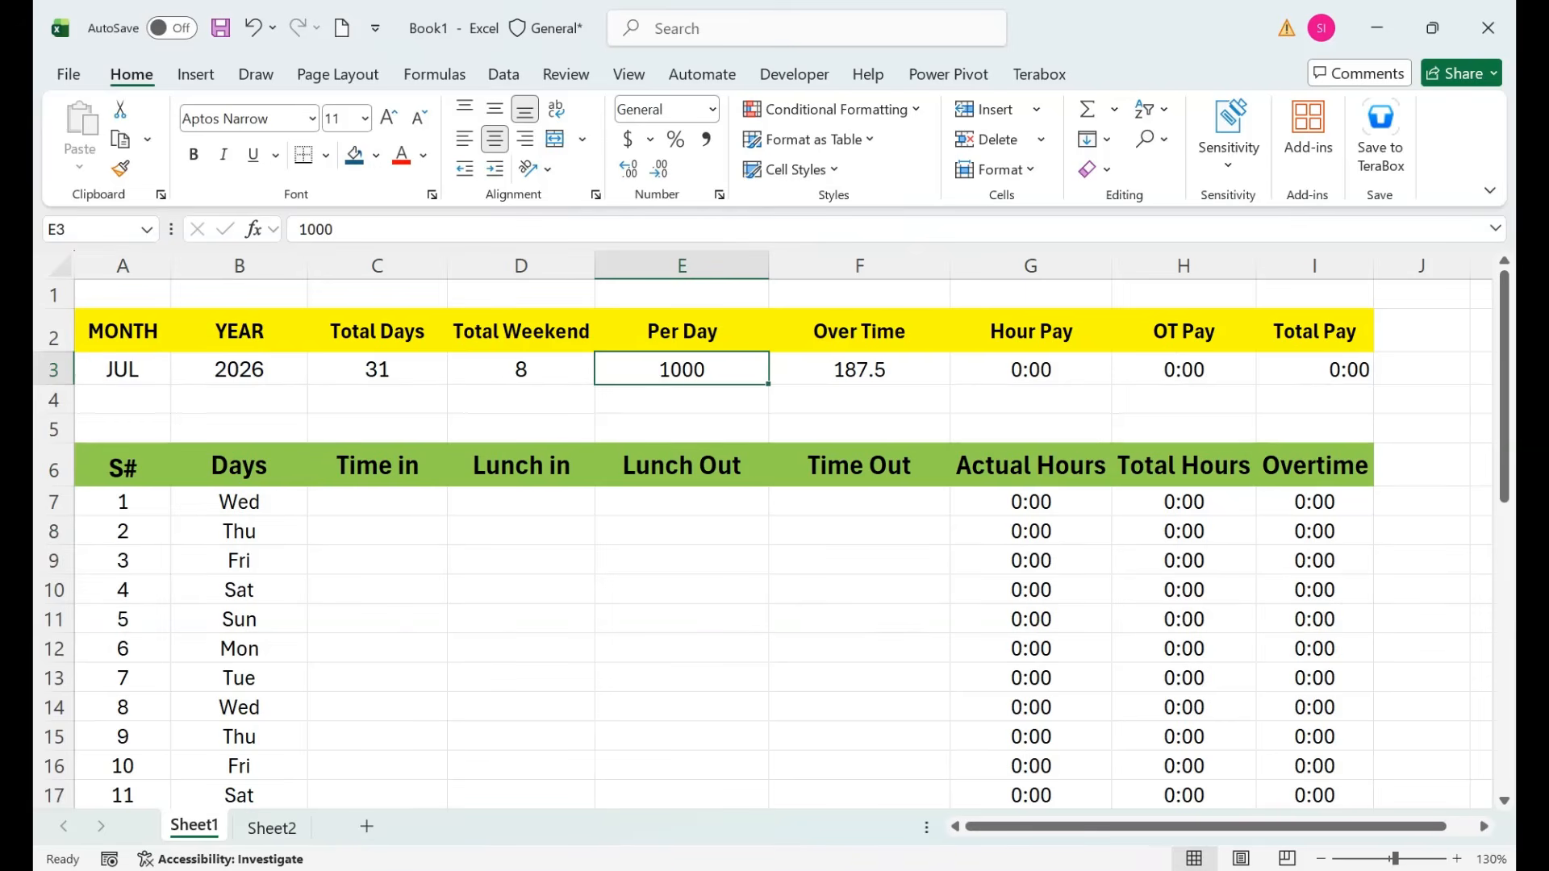
text(2000)
key(Return)
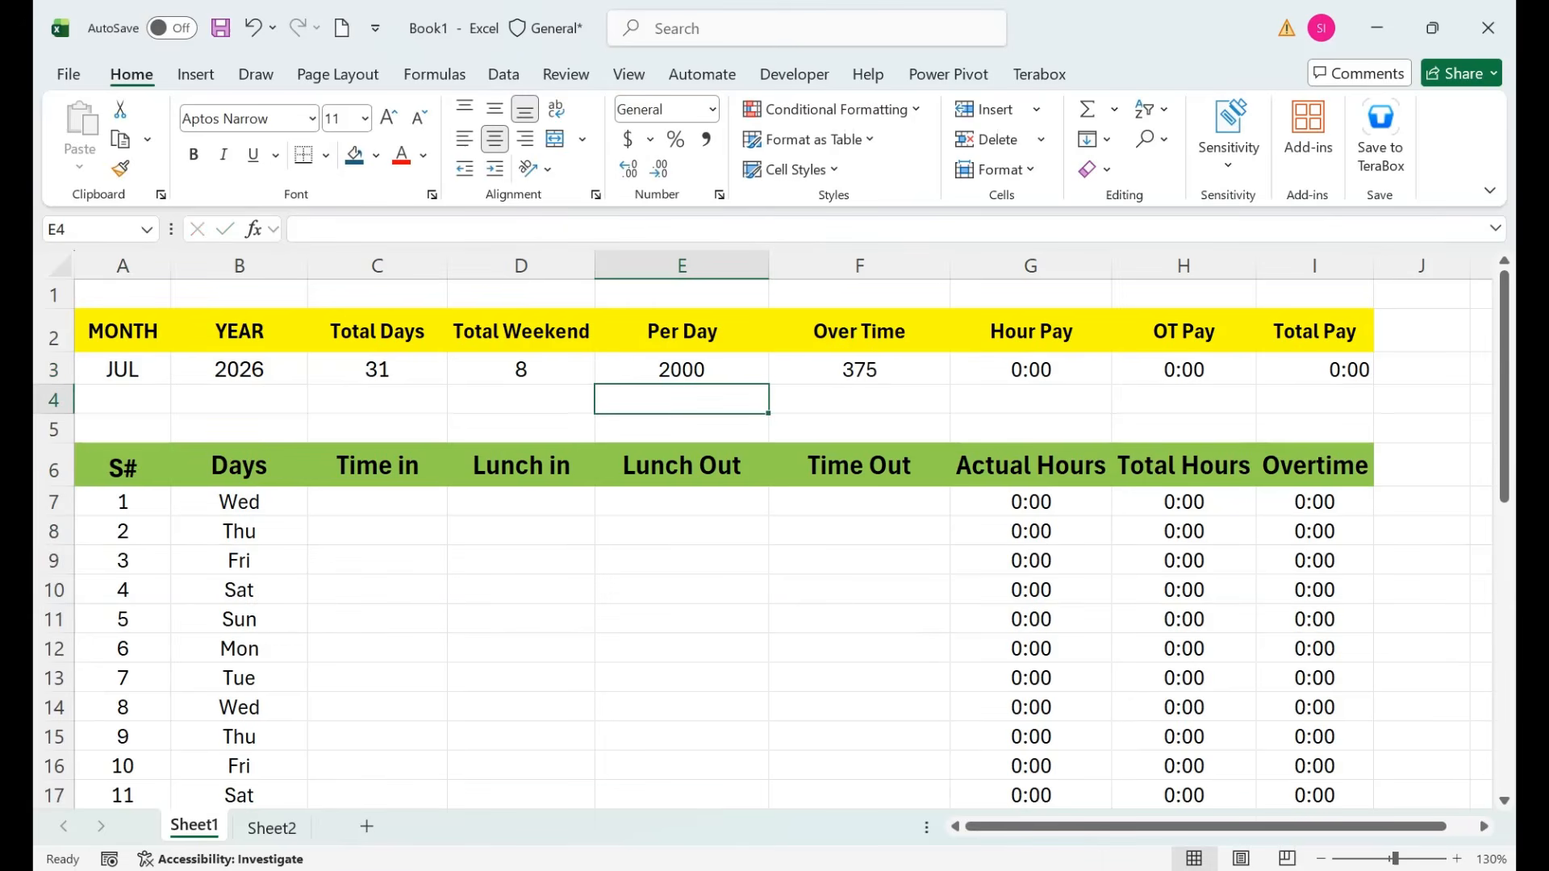
click(859, 369)
drag(376, 532, 859, 677)
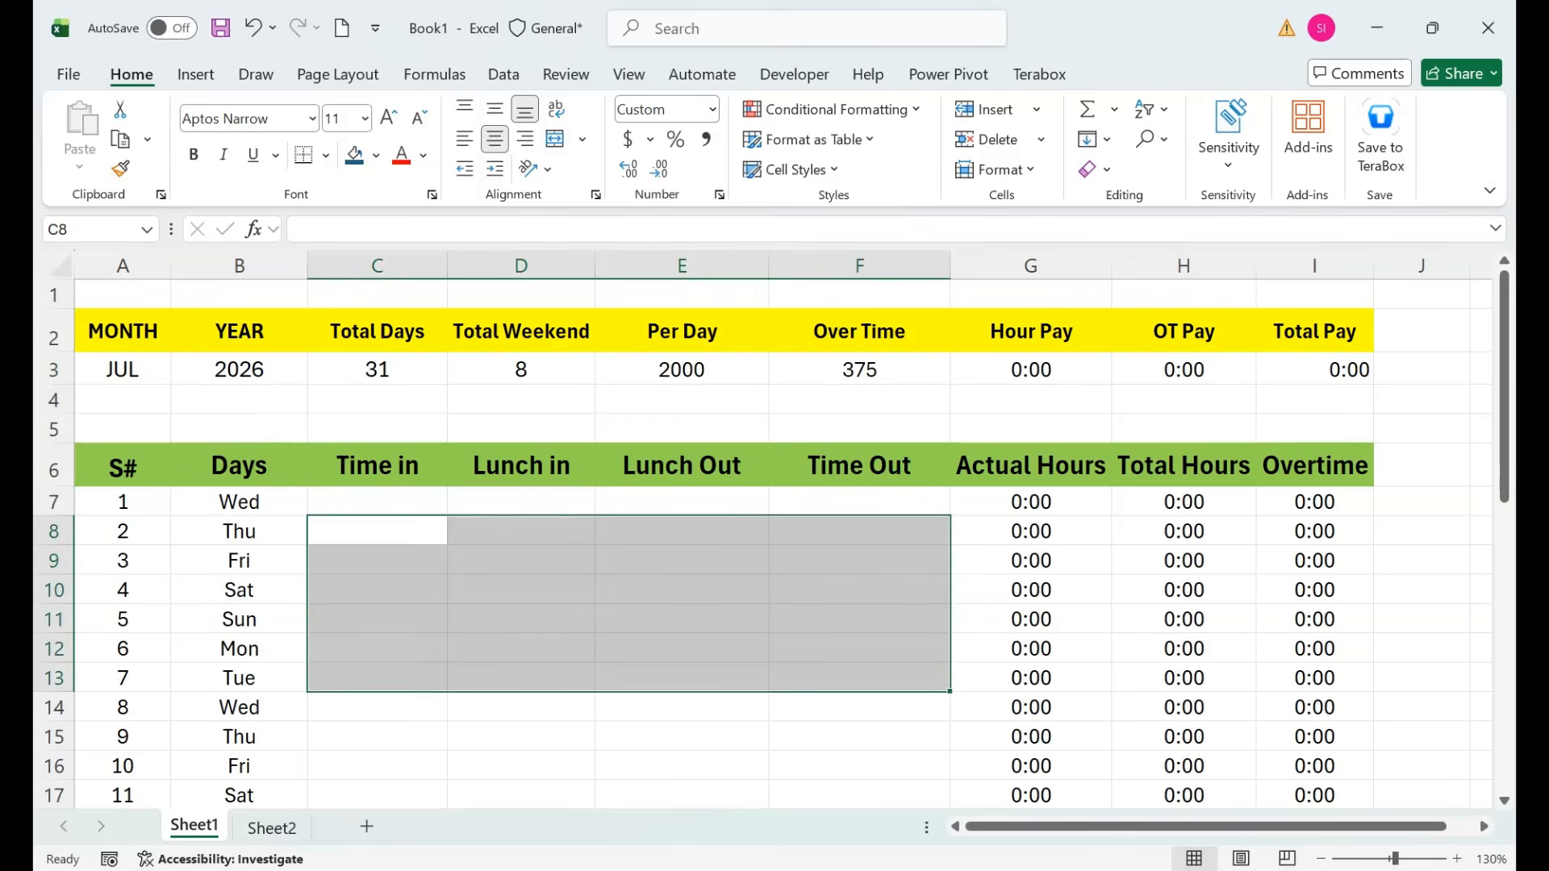
click(238, 331)
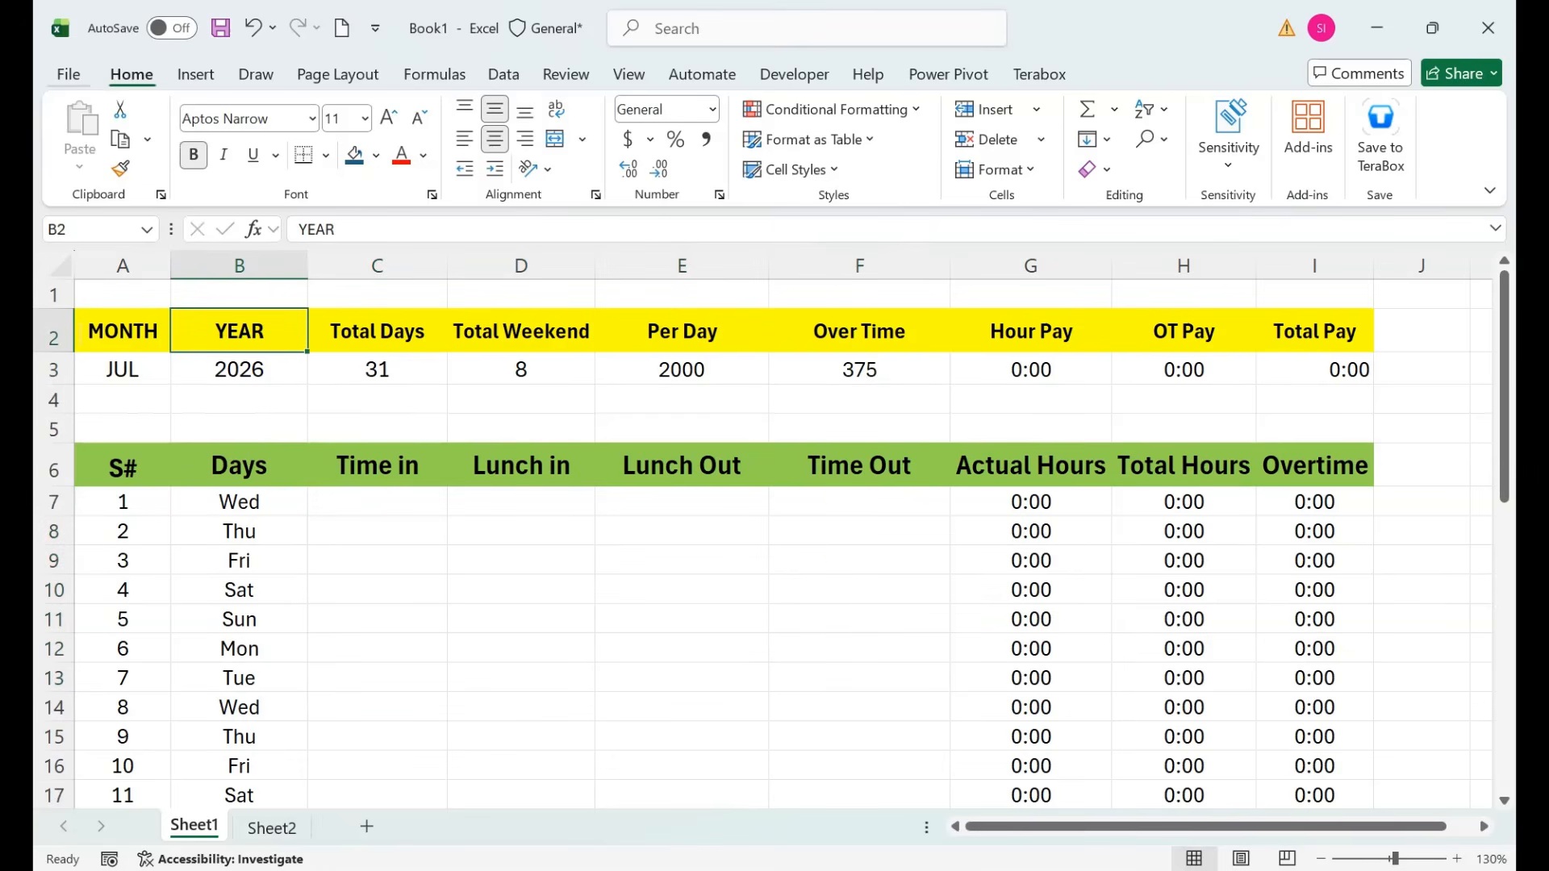
Hide the sheet gridlines and give the summary row A3:I3 all borders.
click(628, 74)
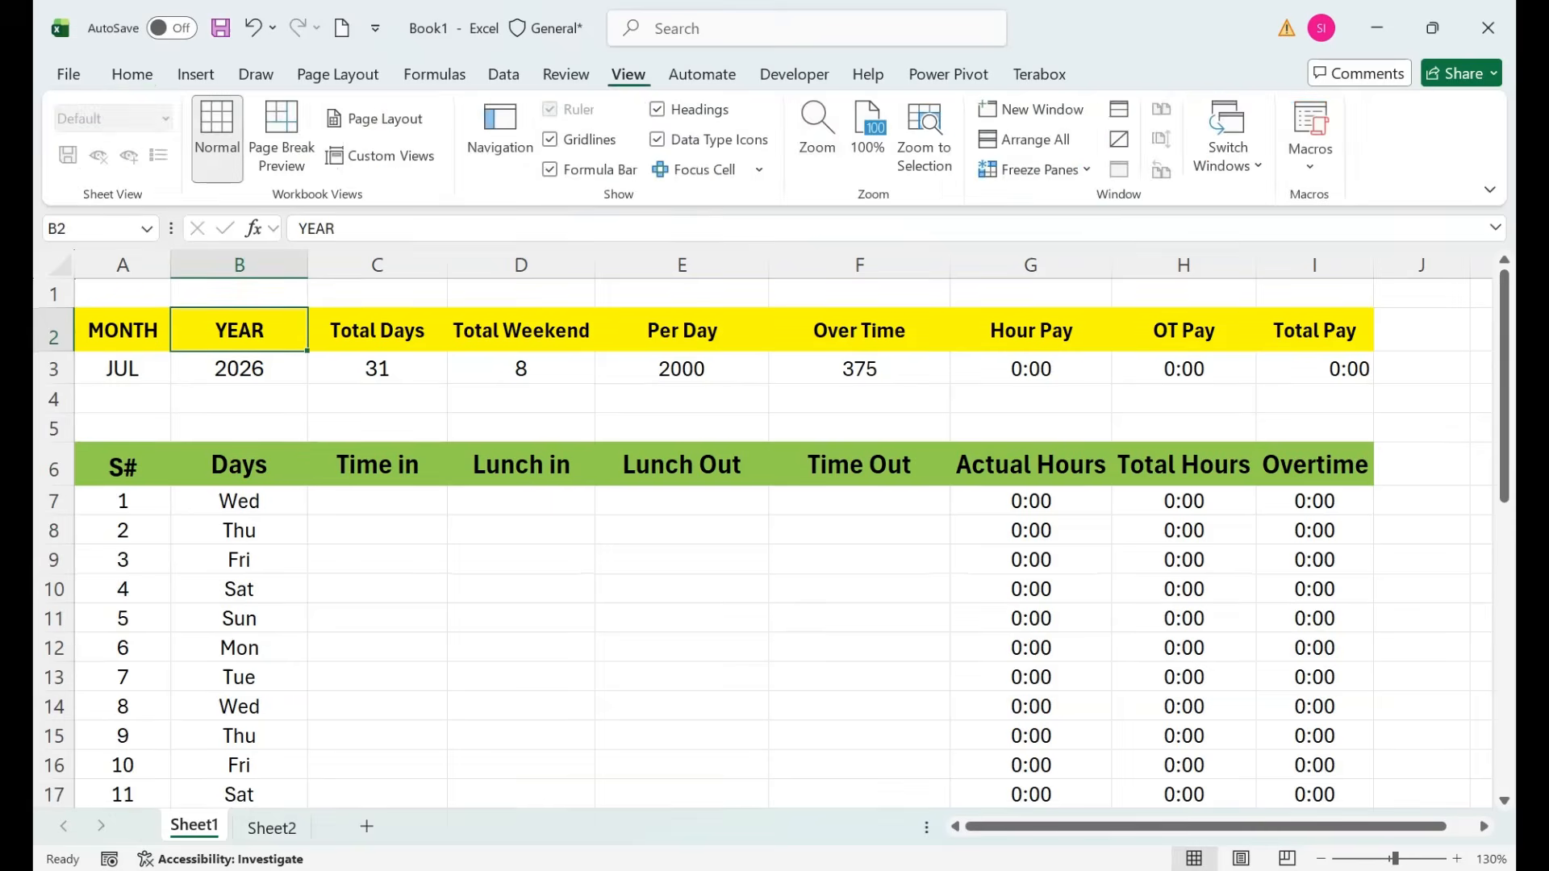
click(551, 139)
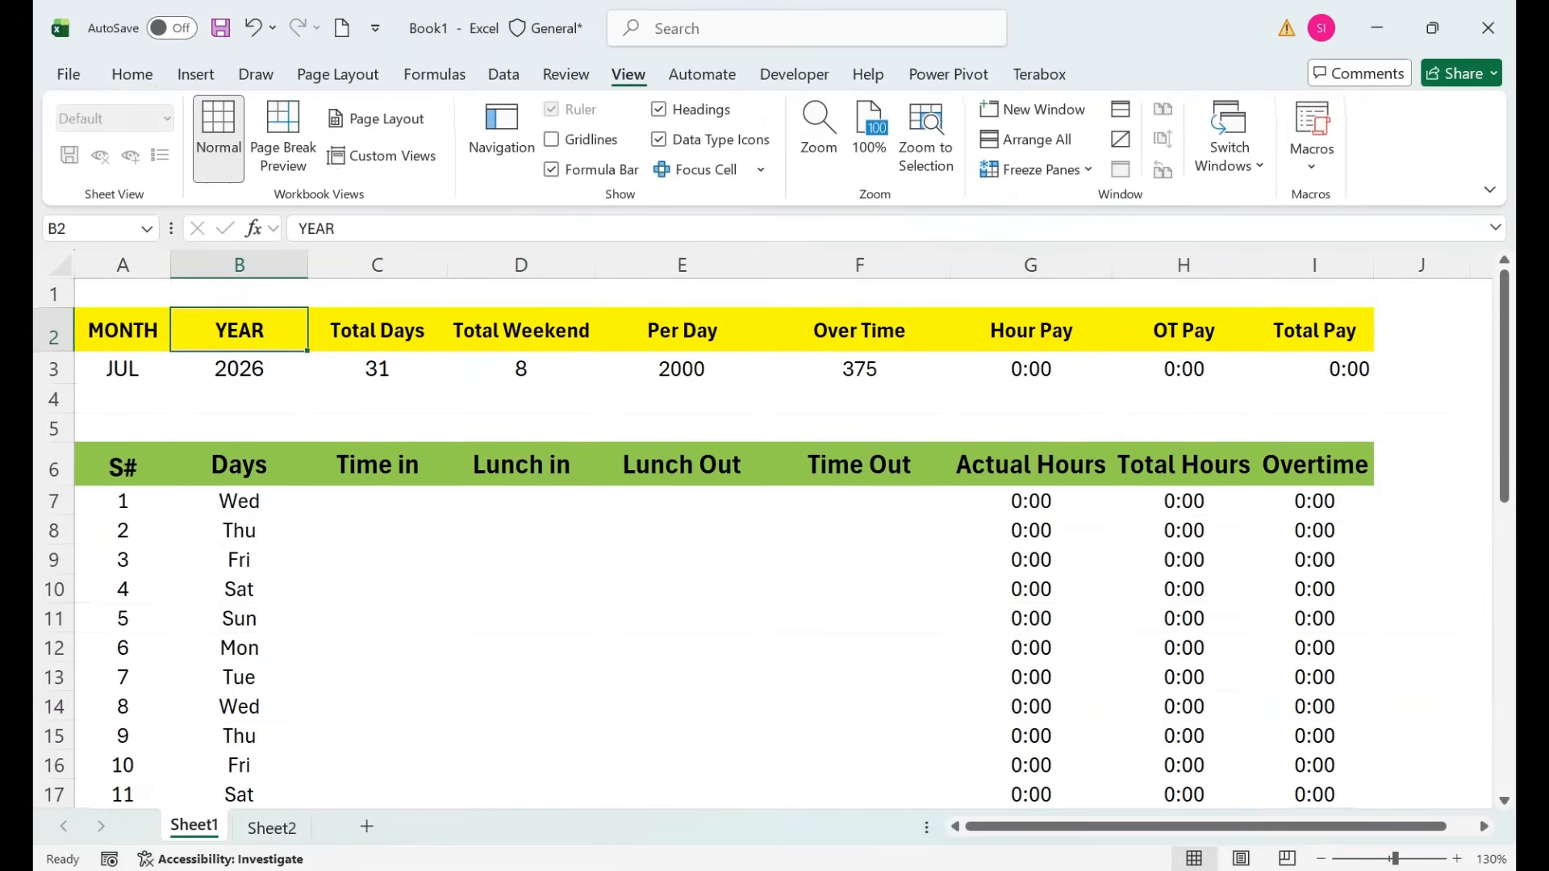
click(681, 369)
drag(1314, 368, 123, 365)
click(132, 74)
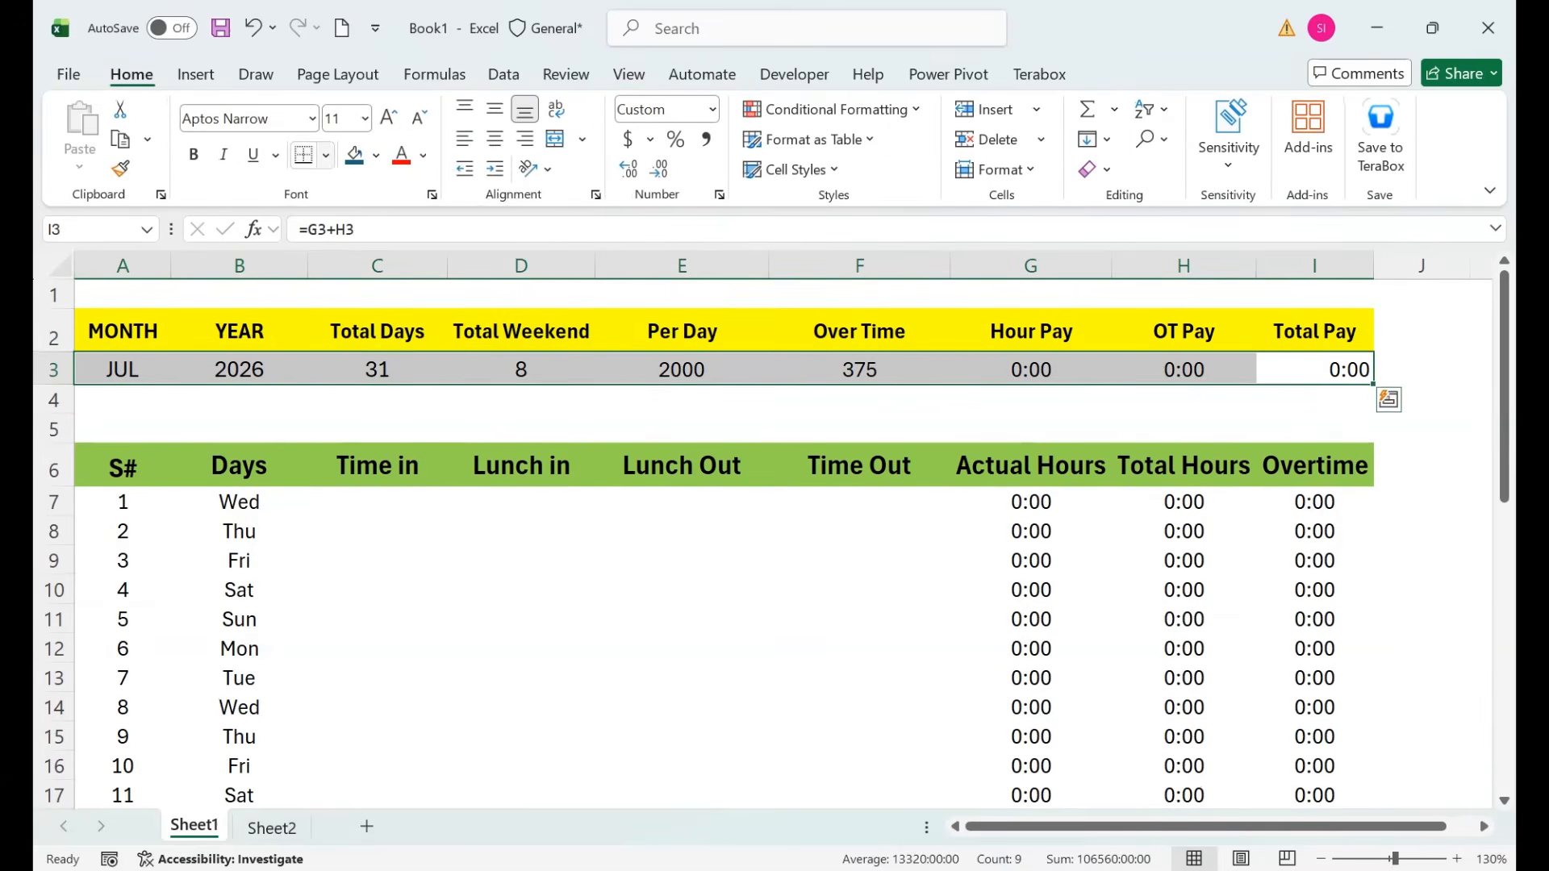
click(325, 155)
click(367, 396)
Give header rows A2:I2 and A6:I6 all borders, plus a thick outline on A6:I6.
click(520, 502)
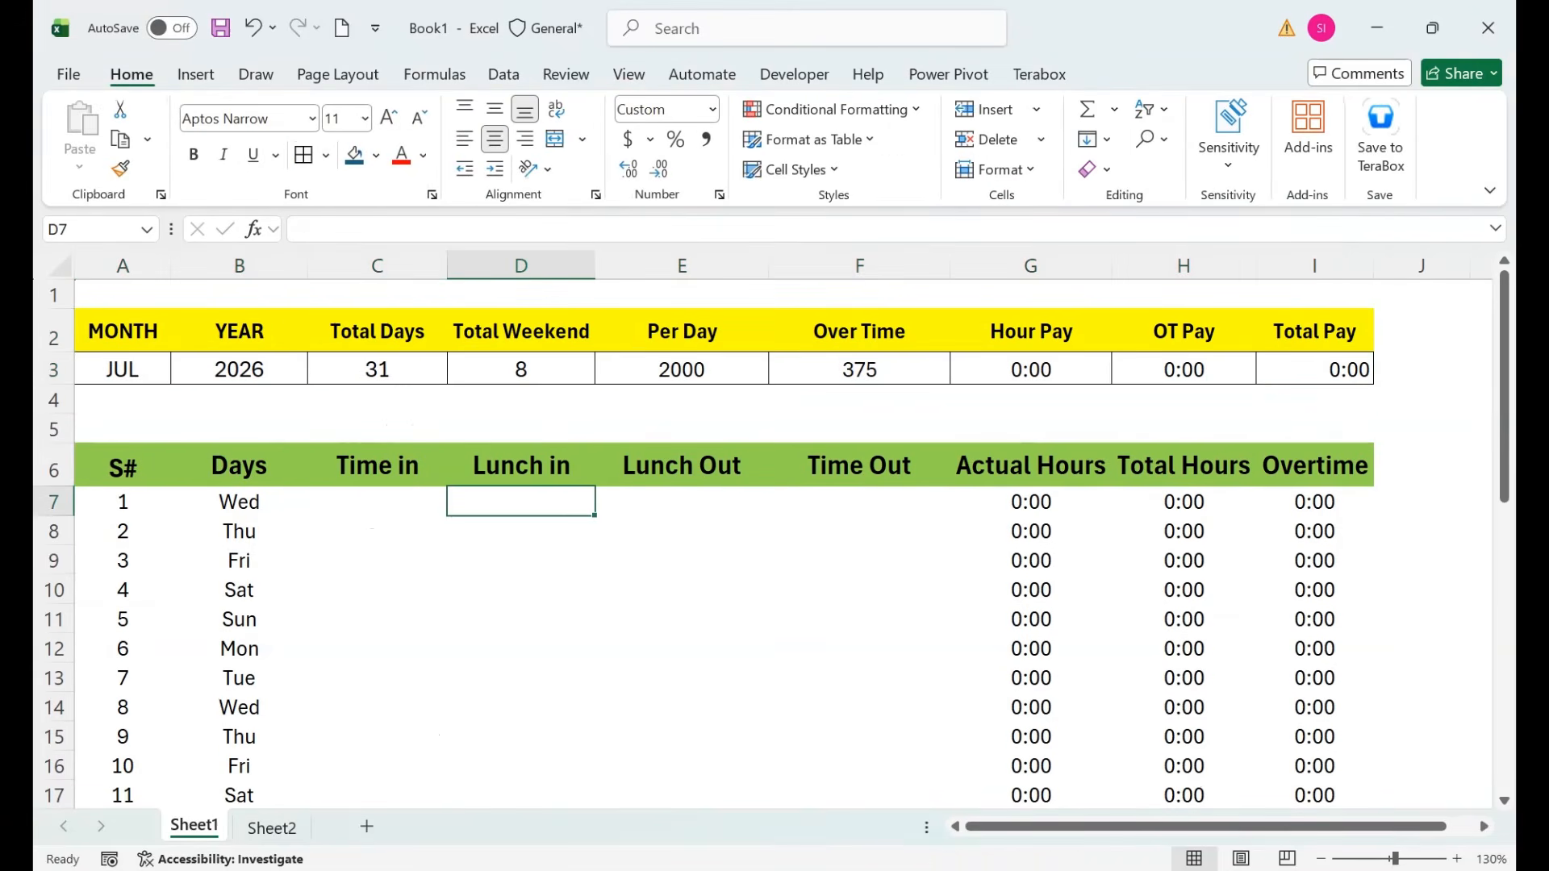
drag(1314, 332, 122, 332)
click(304, 155)
click(376, 400)
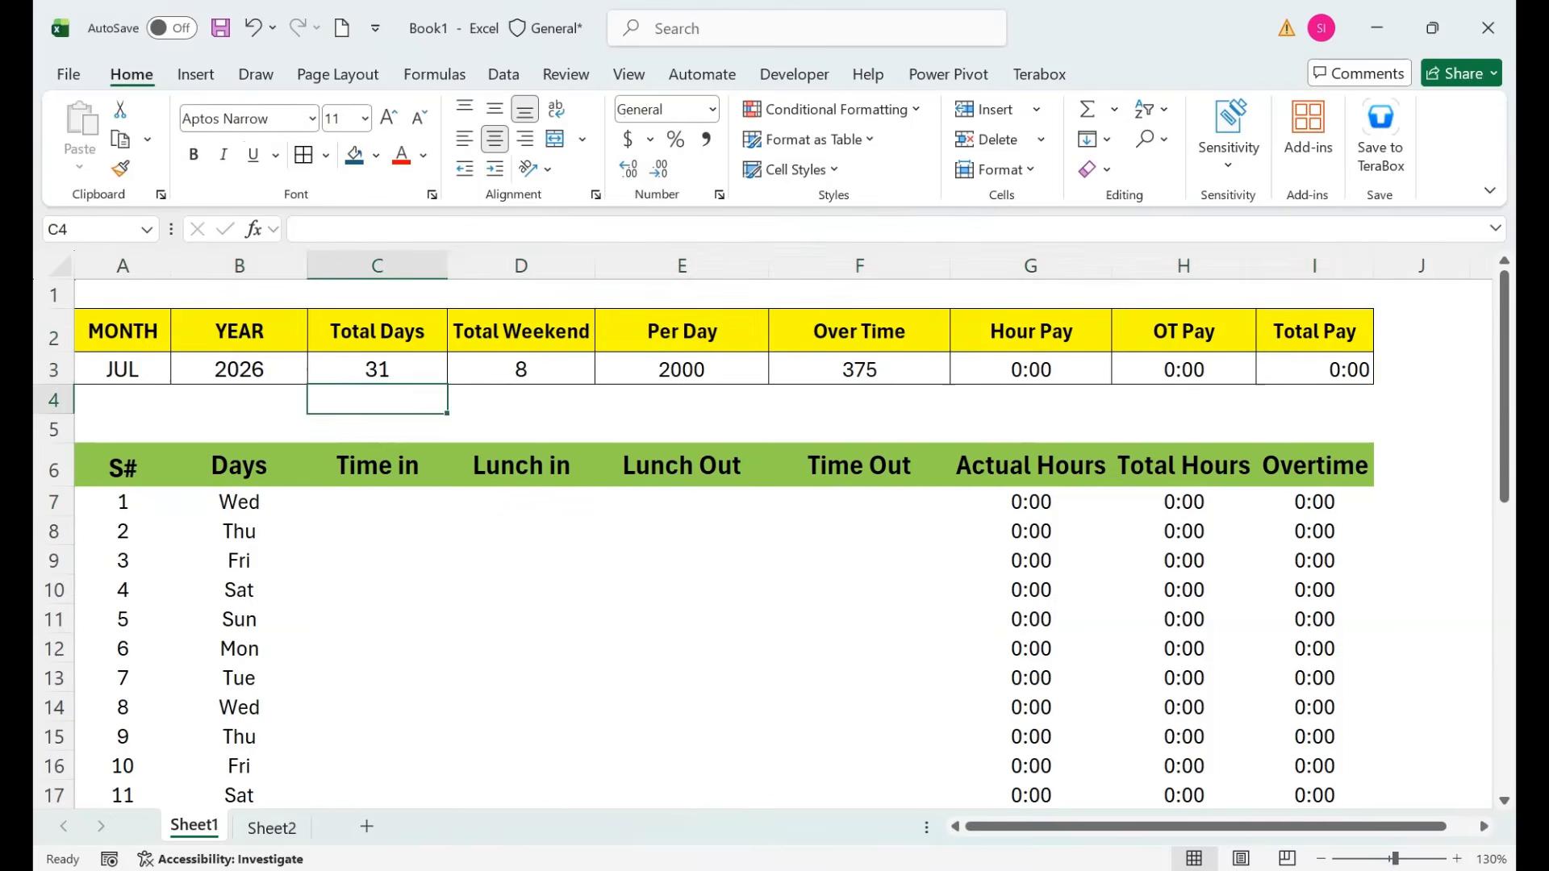
drag(1314, 466, 122, 465)
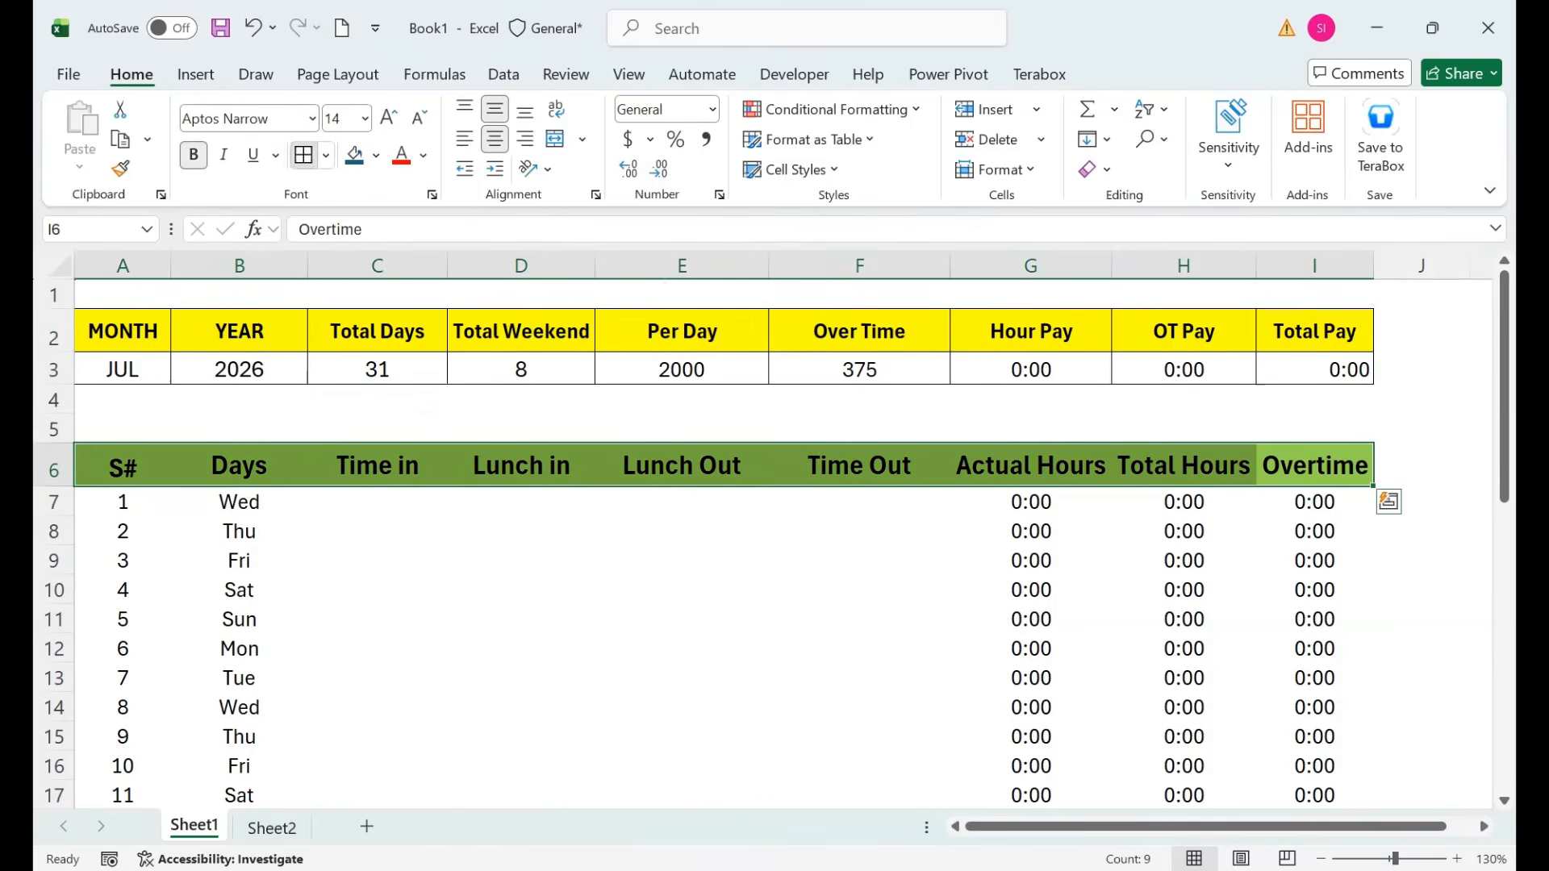
click(303, 155)
click(325, 155)
click(401, 463)
click(522, 561)
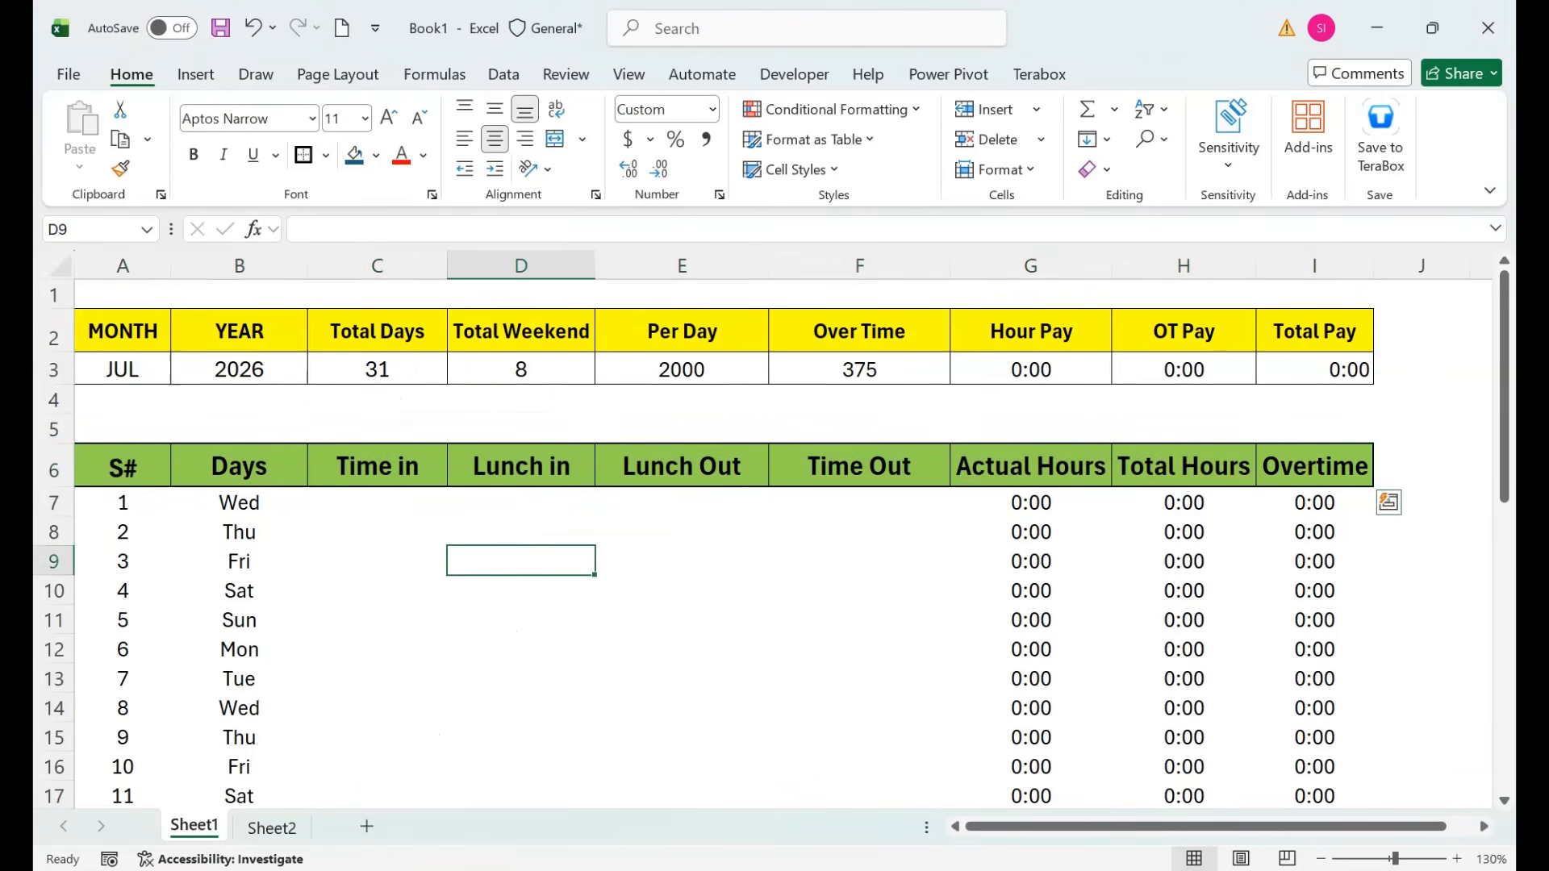
Select the daily attendance rows from A7 through I35.
click(1314, 502)
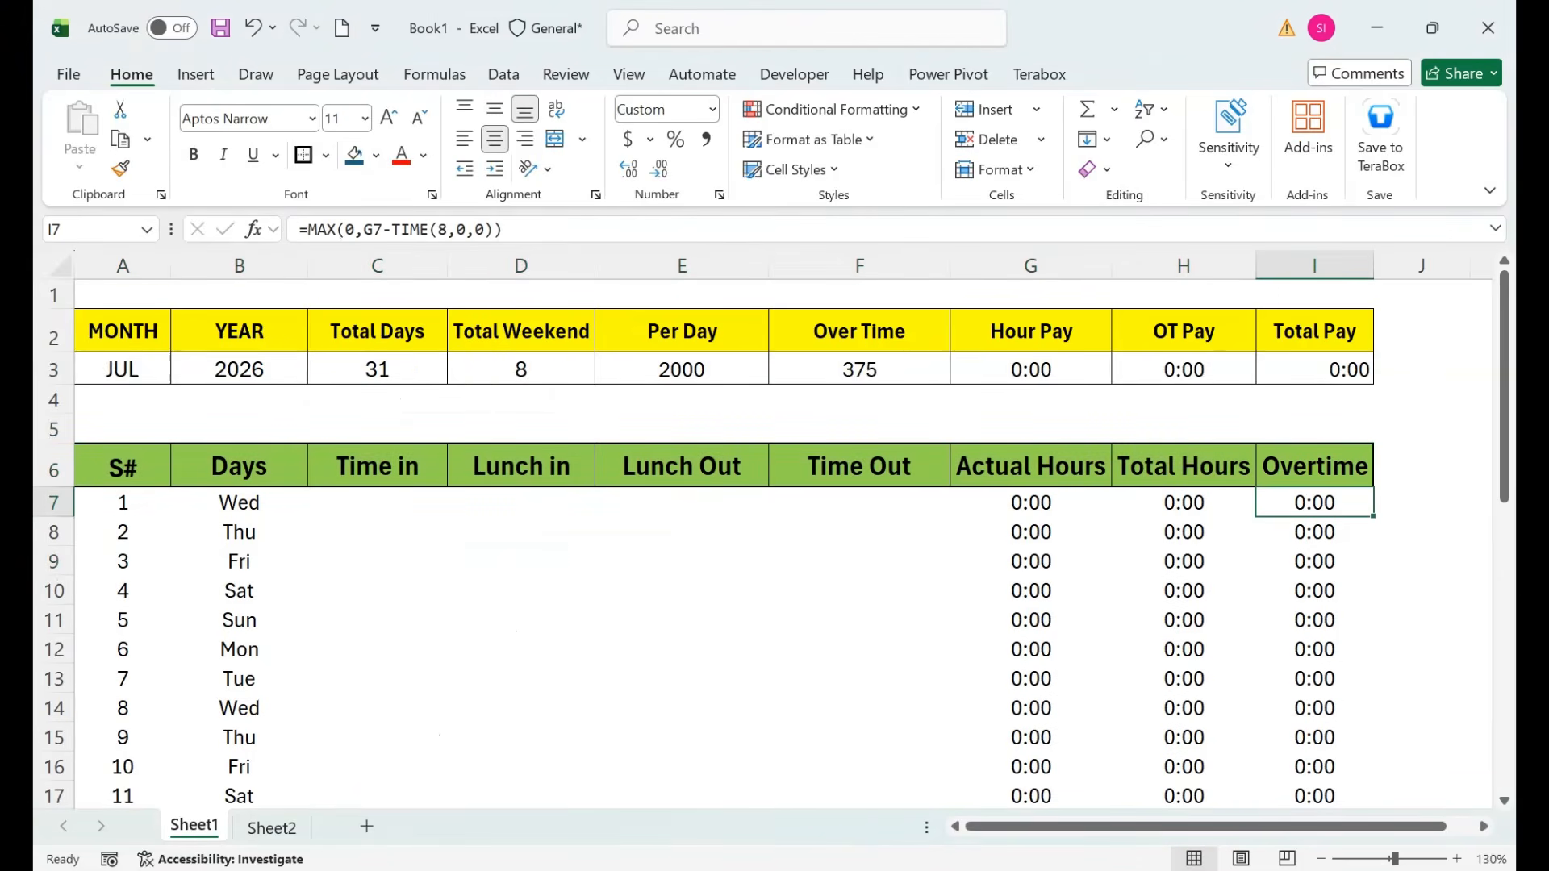
key(ctrl+shift+Left)
key(ctrl+shift+Left)
key(ctrl+shift+Down)
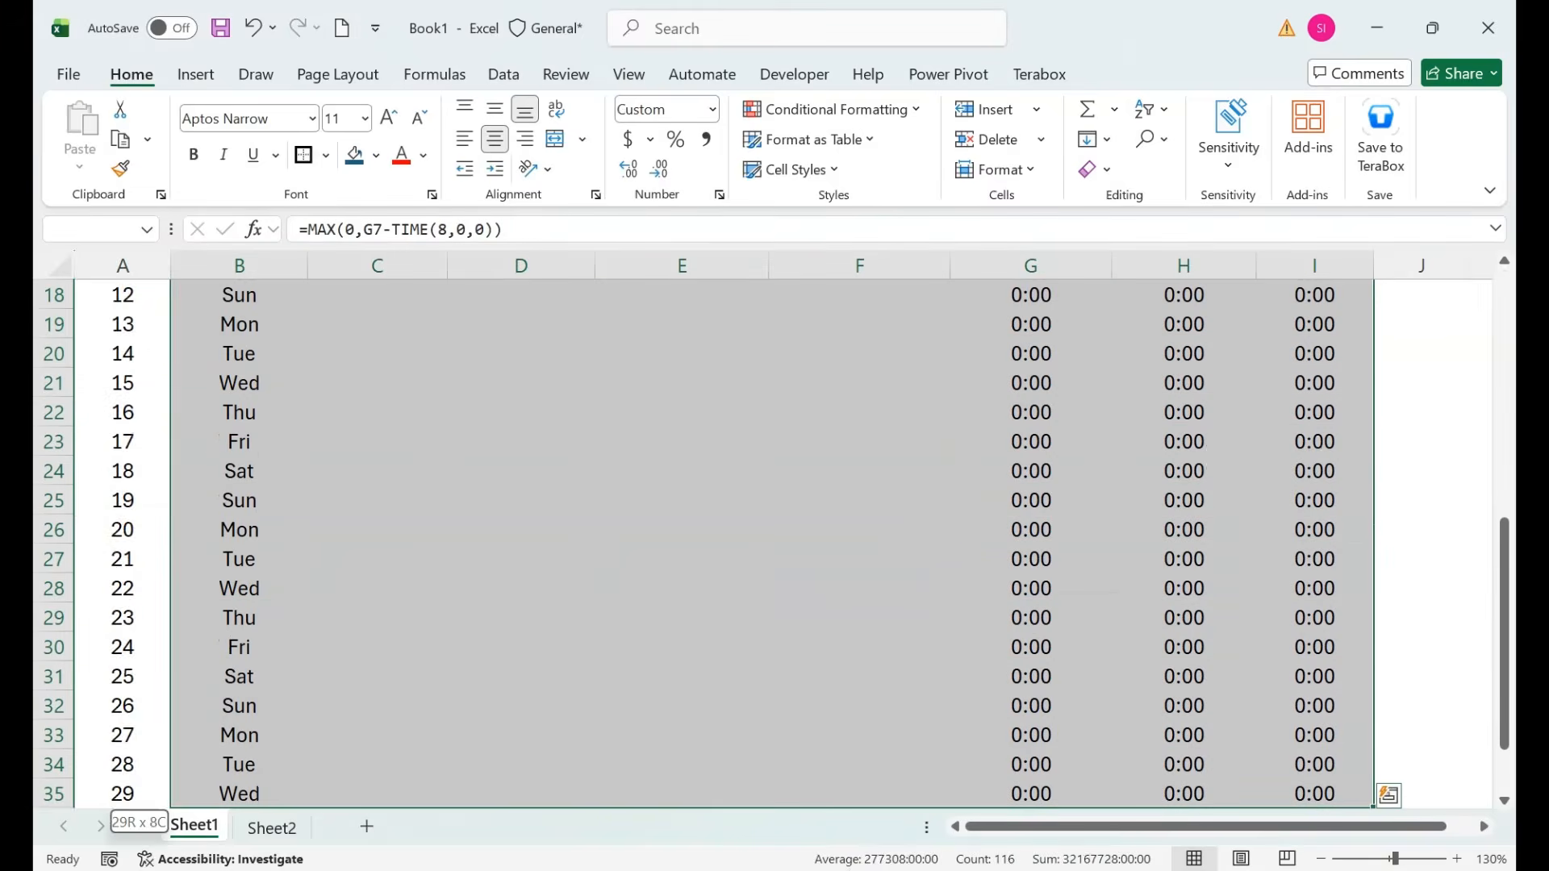
key(ctrl+shift+Left)
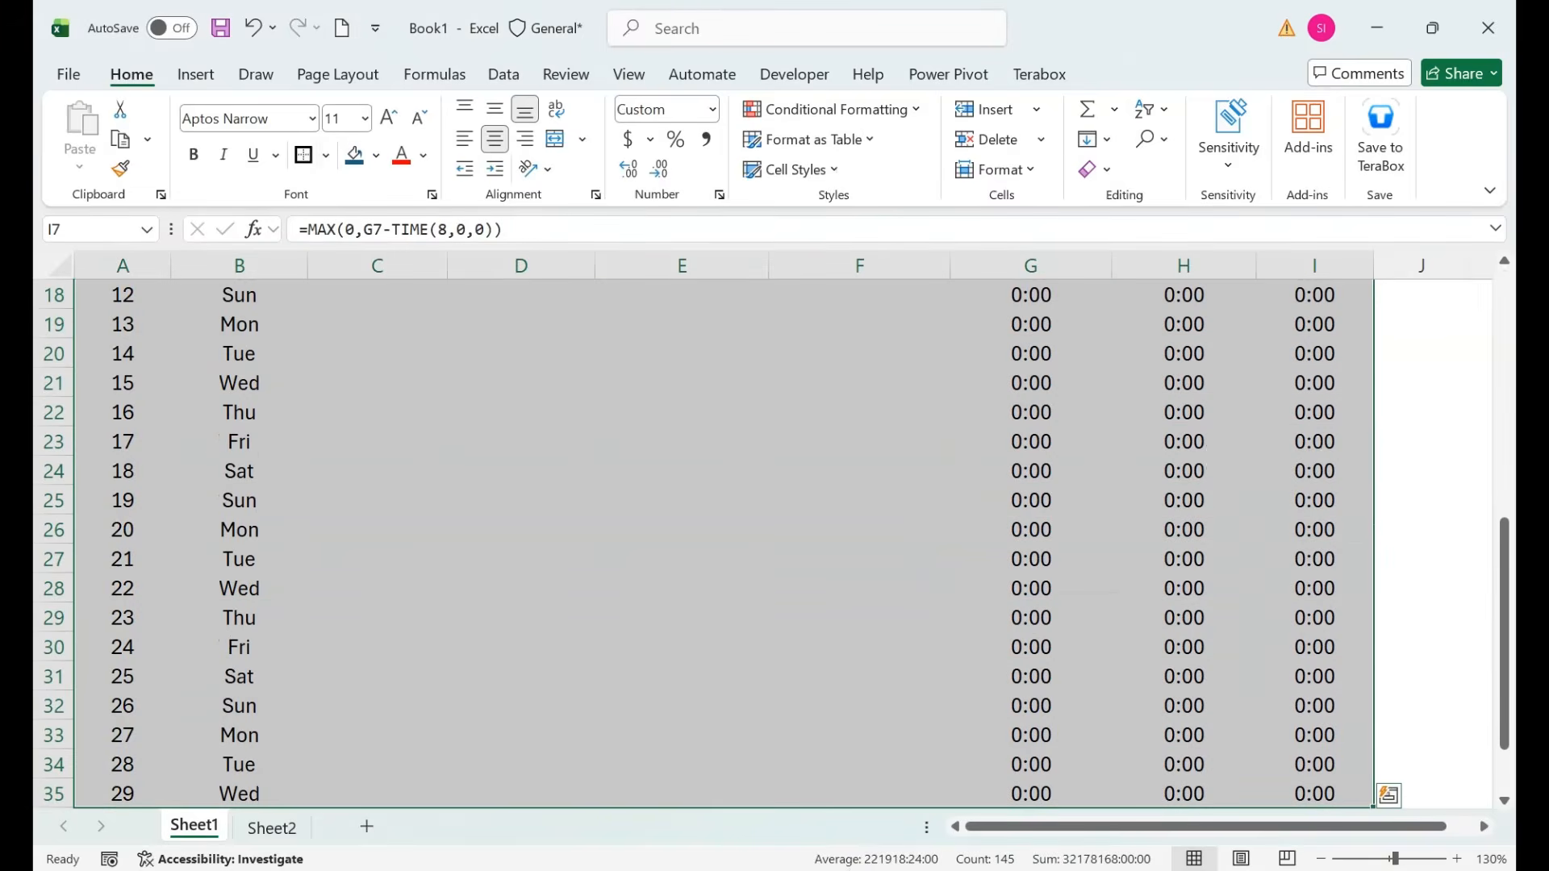
Select the daily table A7:I37 and apply All Borders to every cell.
click(123, 676)
mouse_move(123, 735)
mouse_down()
mouse_move(123, 800)
mouse_move(122, 765)
mouse_up()
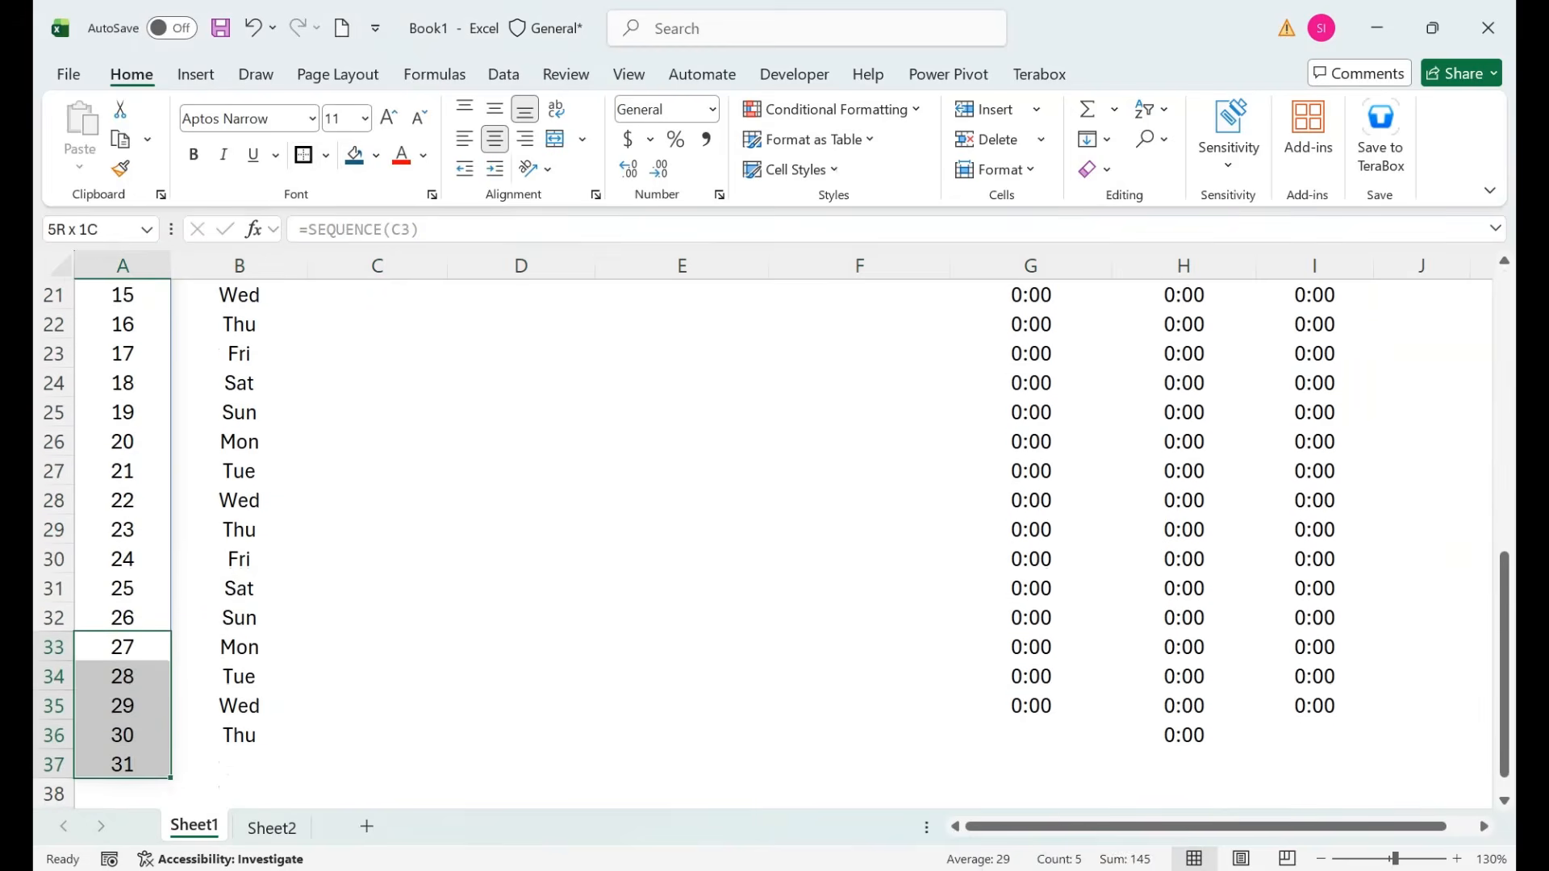
drag(238, 735, 184, 738)
drag(230, 530, 137, 274)
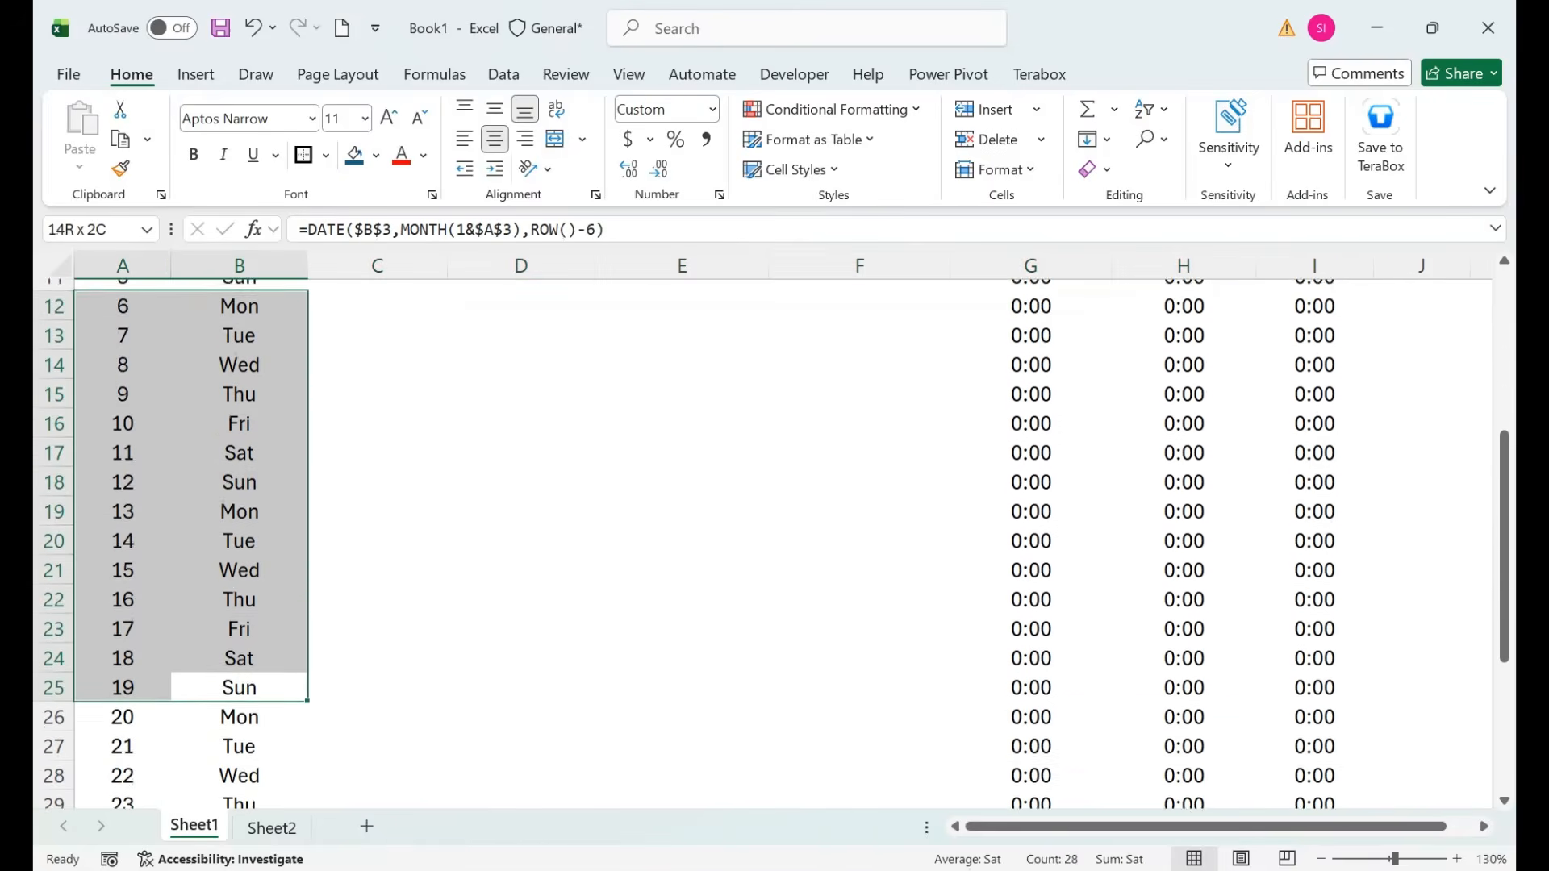
drag(122, 351, 123, 339)
scroll(123, 347, up, 2)
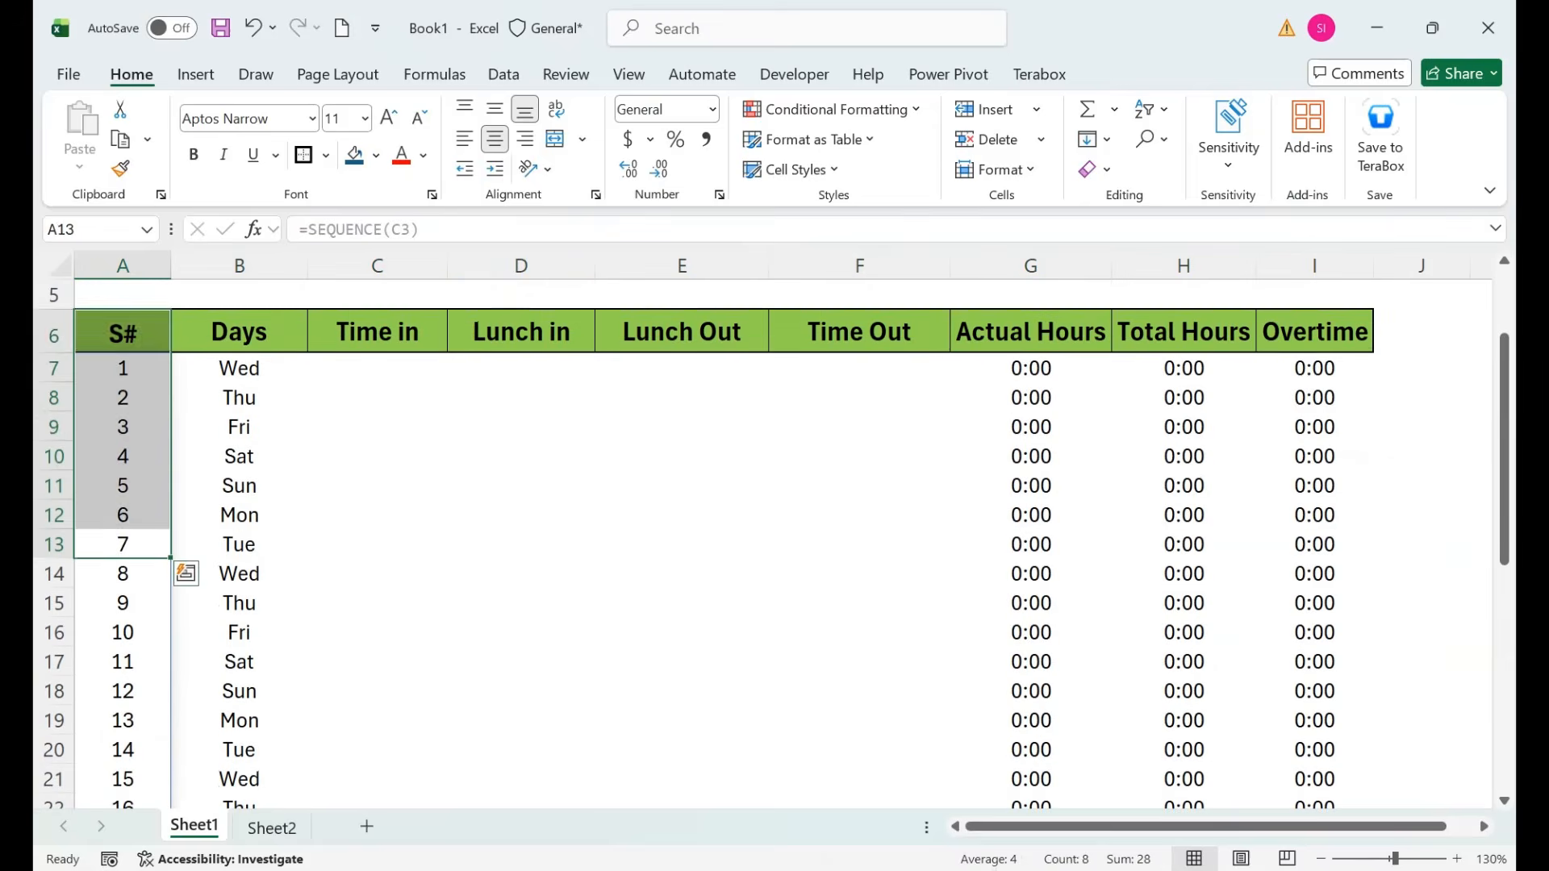
click(123, 368)
key(ctrl+shift+Down)
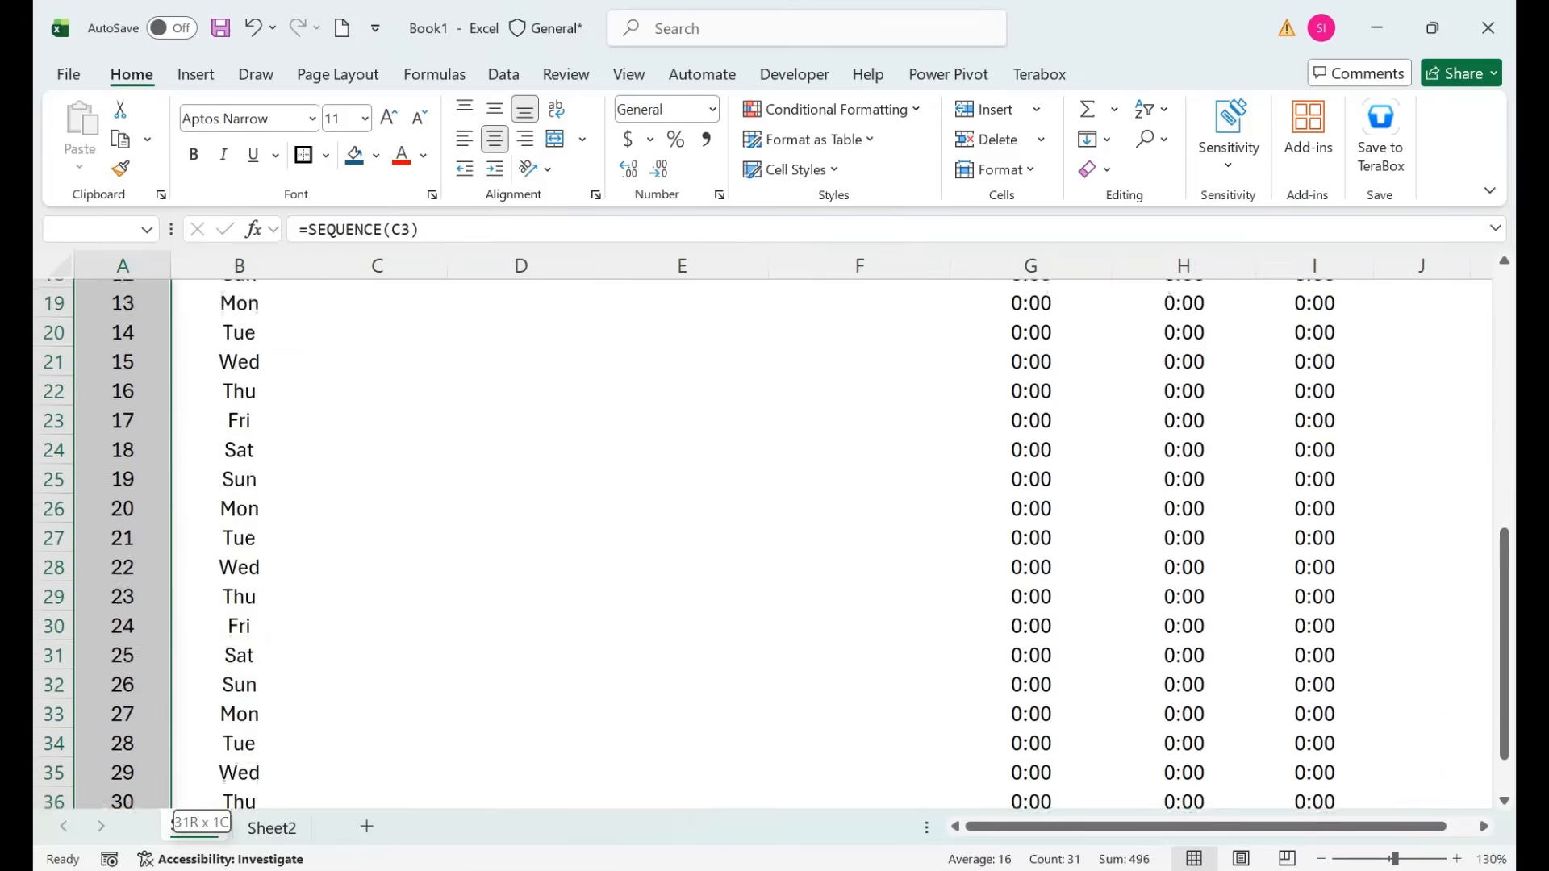
key(shift+Right)
key(shift+Right)
key(shift+Right)
key(shift+Right)
key(shift+Right)
key(shift+Right)
key(shift+Right)
key(shift+Right)
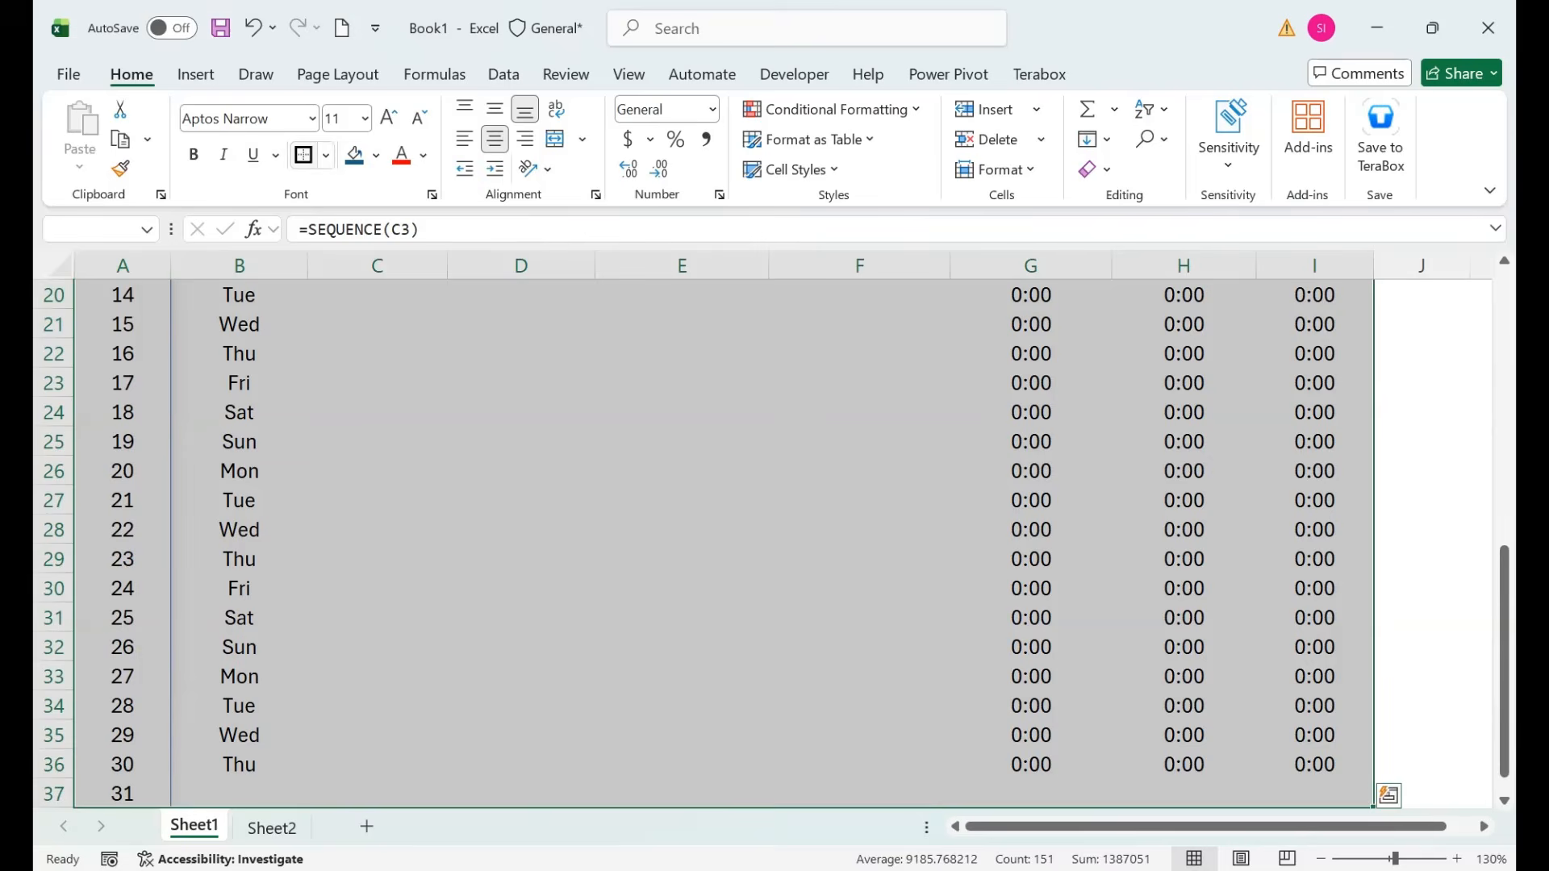
click(326, 155)
key(Up)
key(Up)
key(Return)
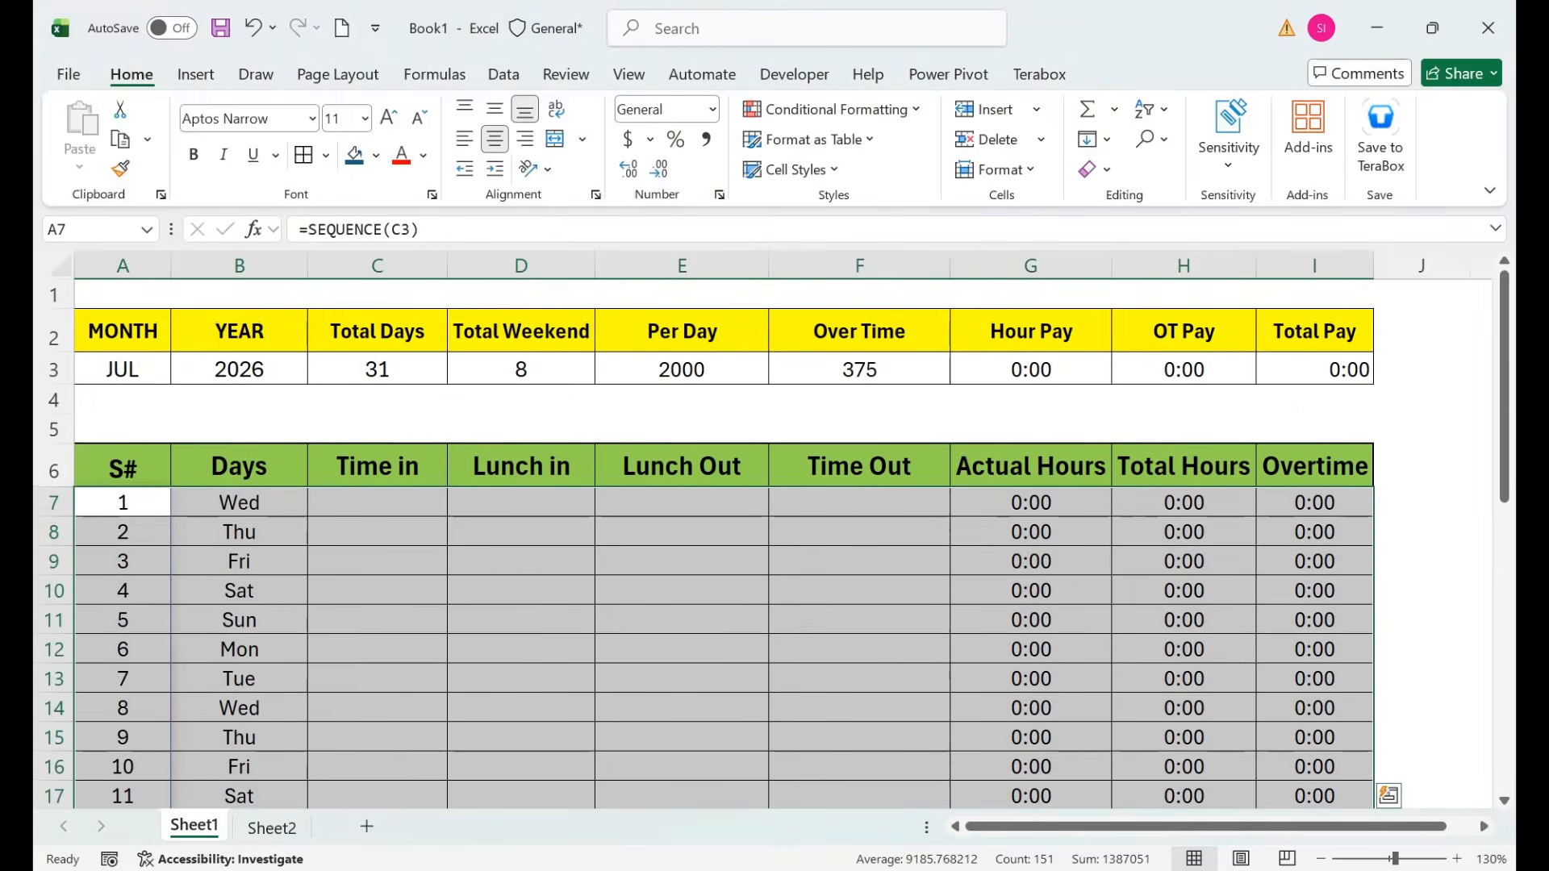
click(521, 620)
Select and deselect A1:D4, then go to the File backstage view.
drag(521, 400, 121, 296)
click(521, 466)
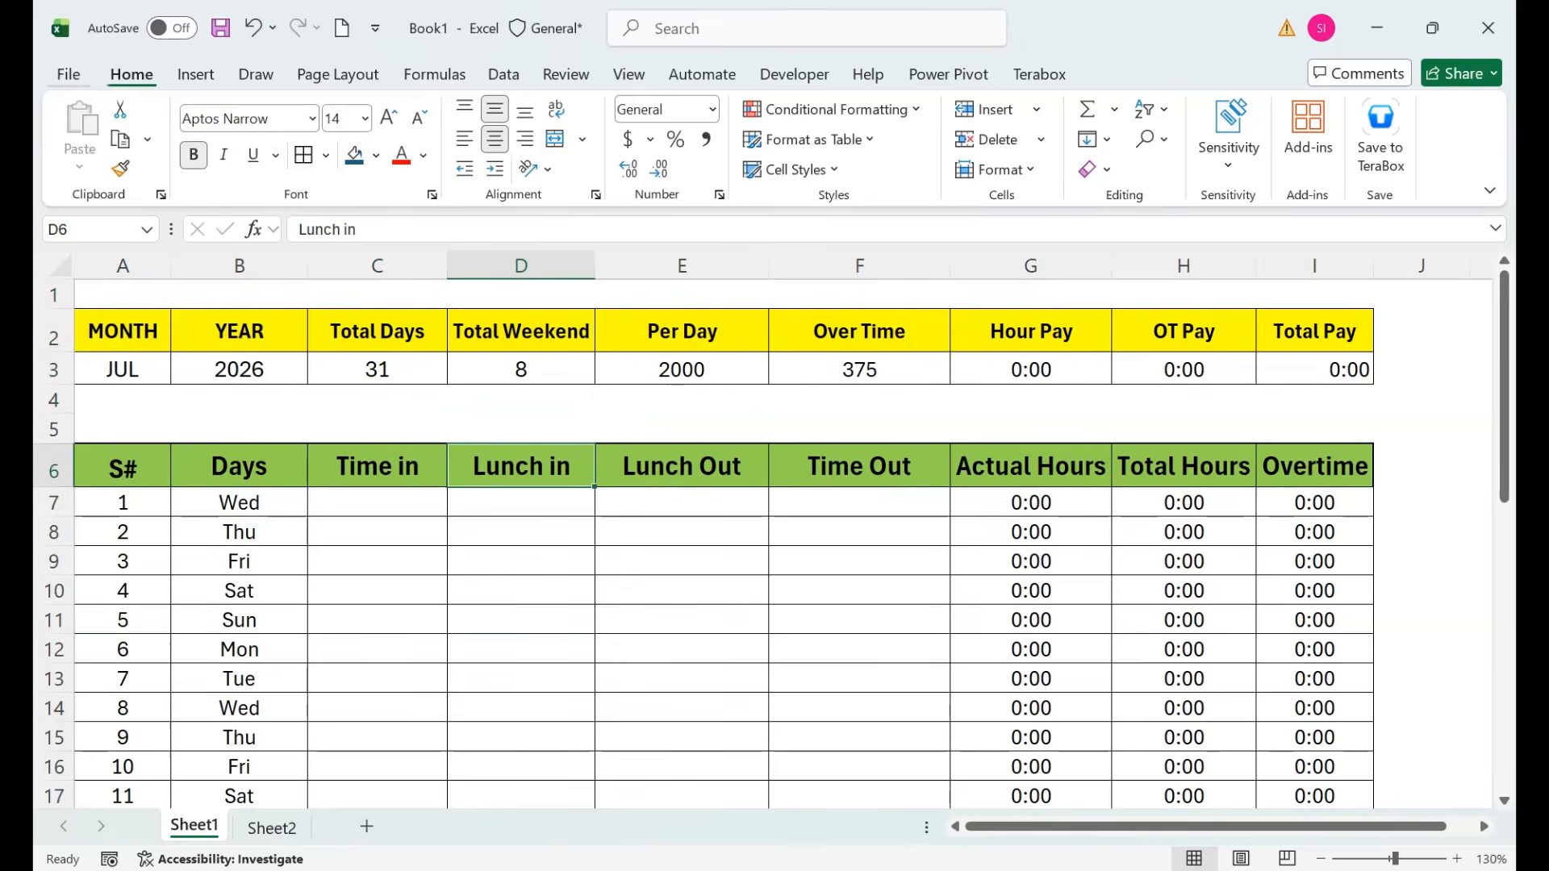
click(68, 74)
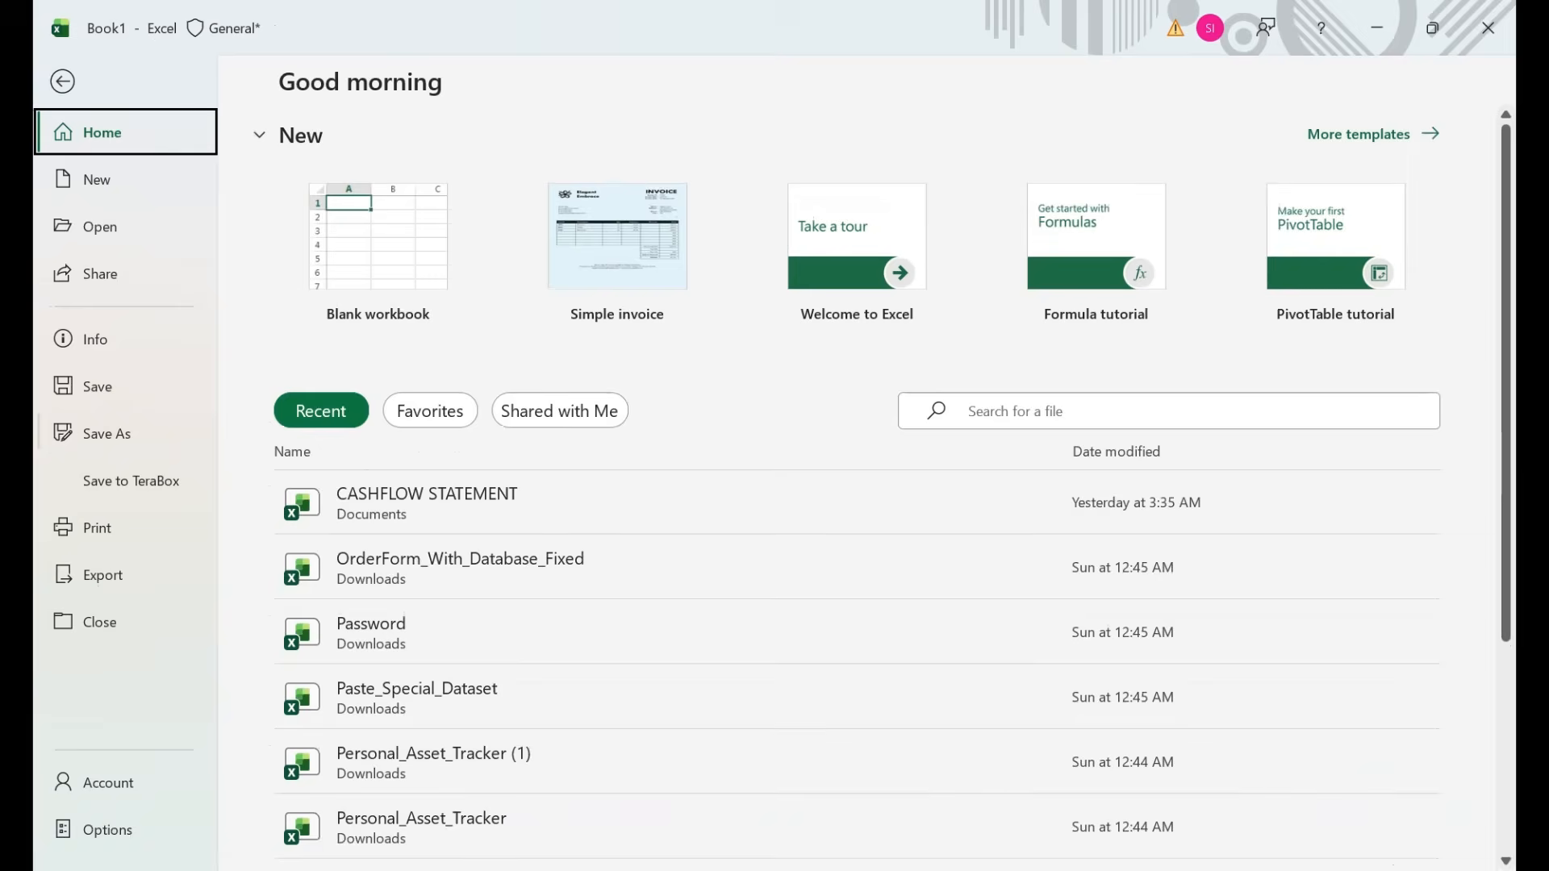
Open the Save As dialog via Browse and choose the Desktop as location.
click(107, 433)
click(354, 648)
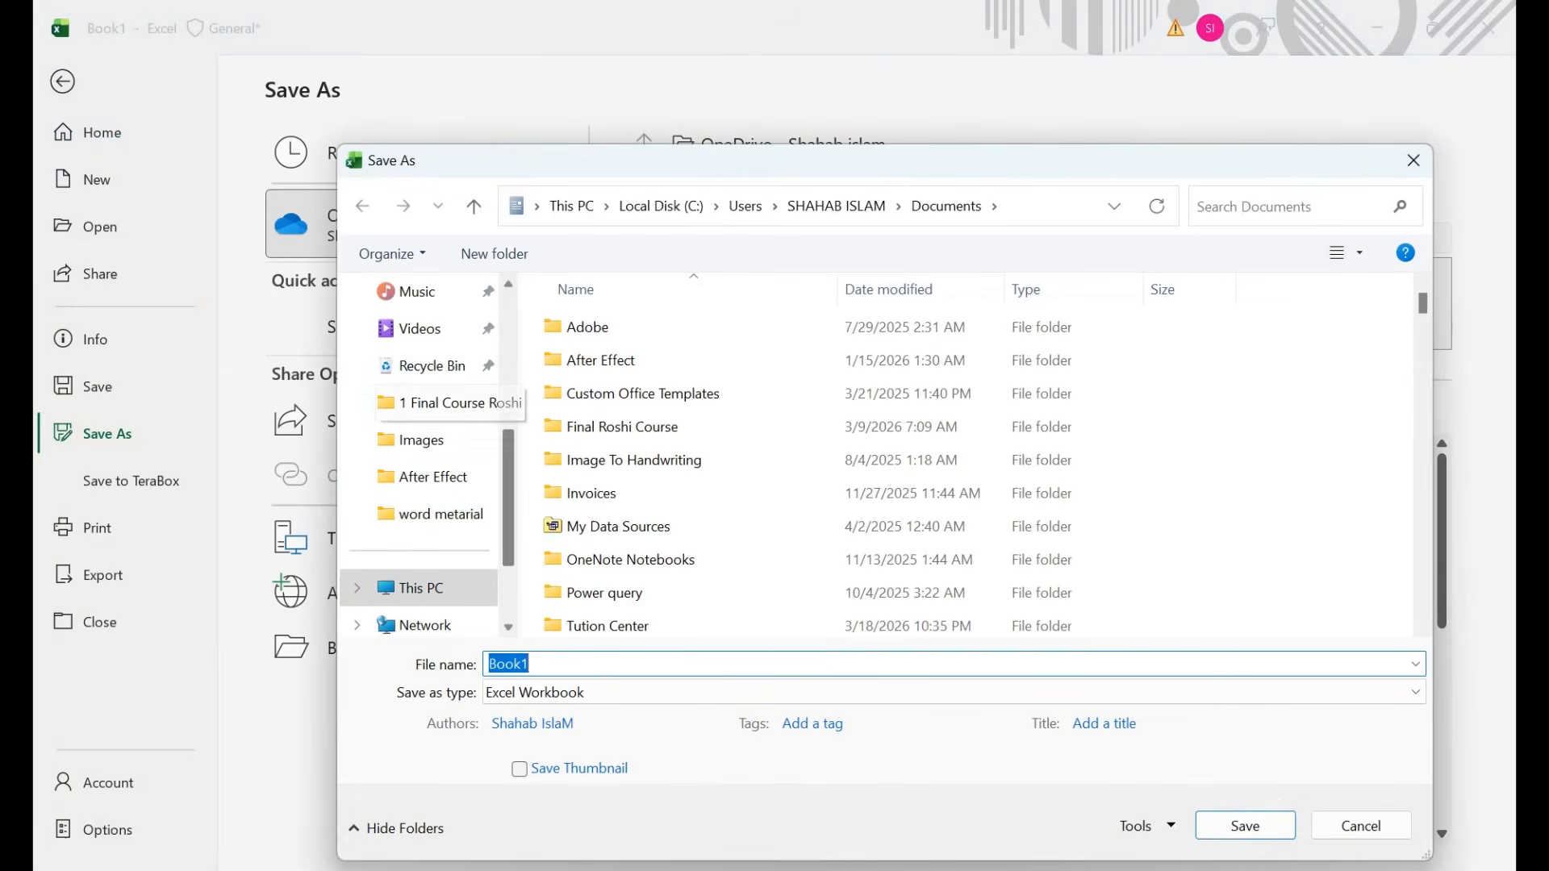
scroll(428, 372, up, 5)
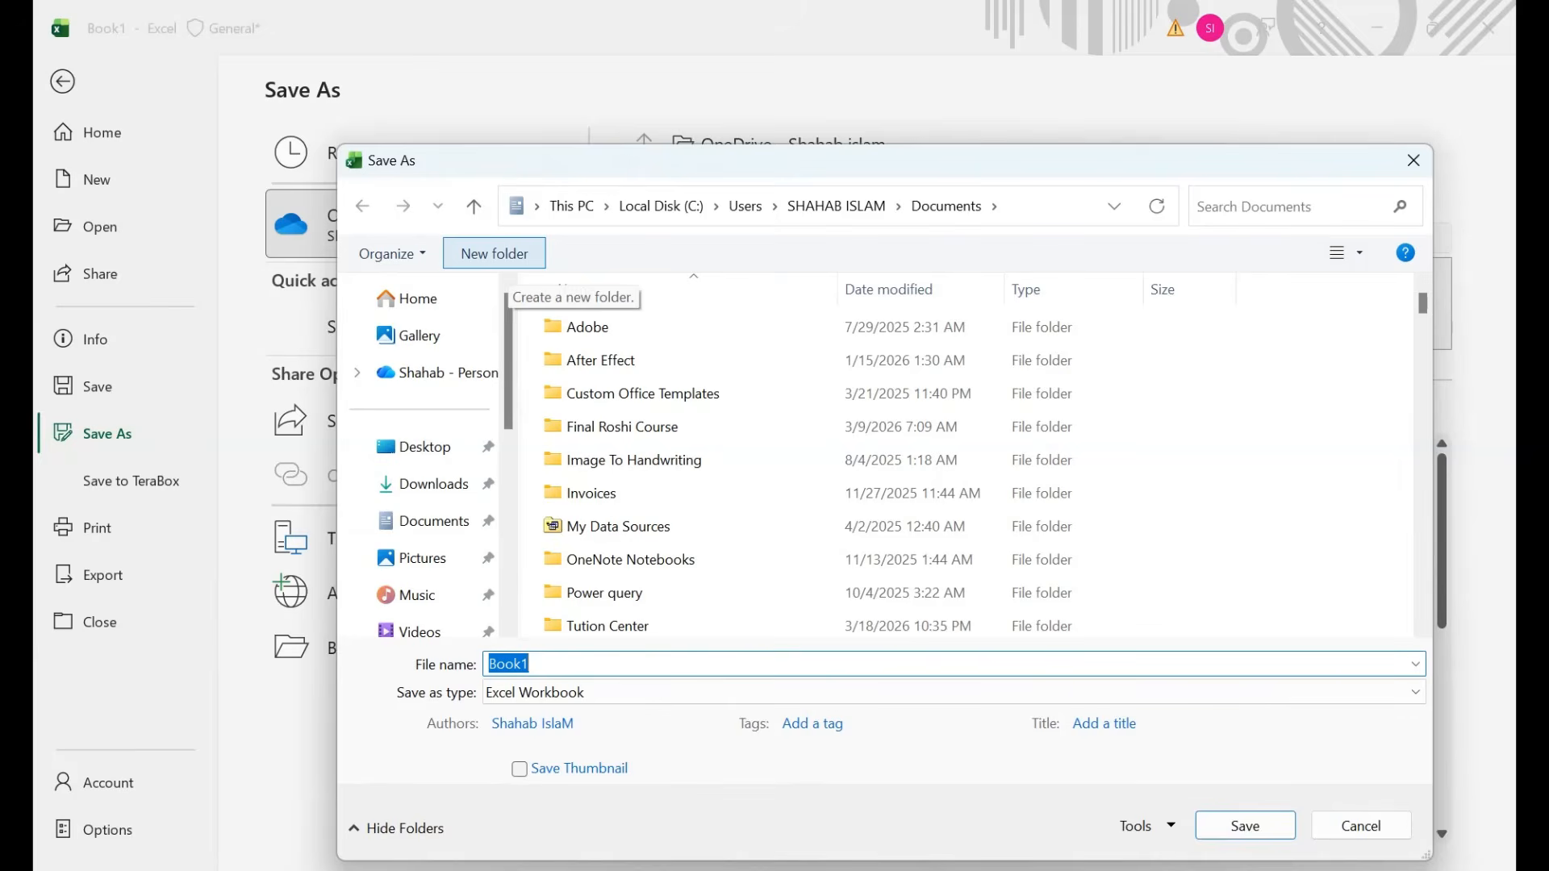
click(424, 447)
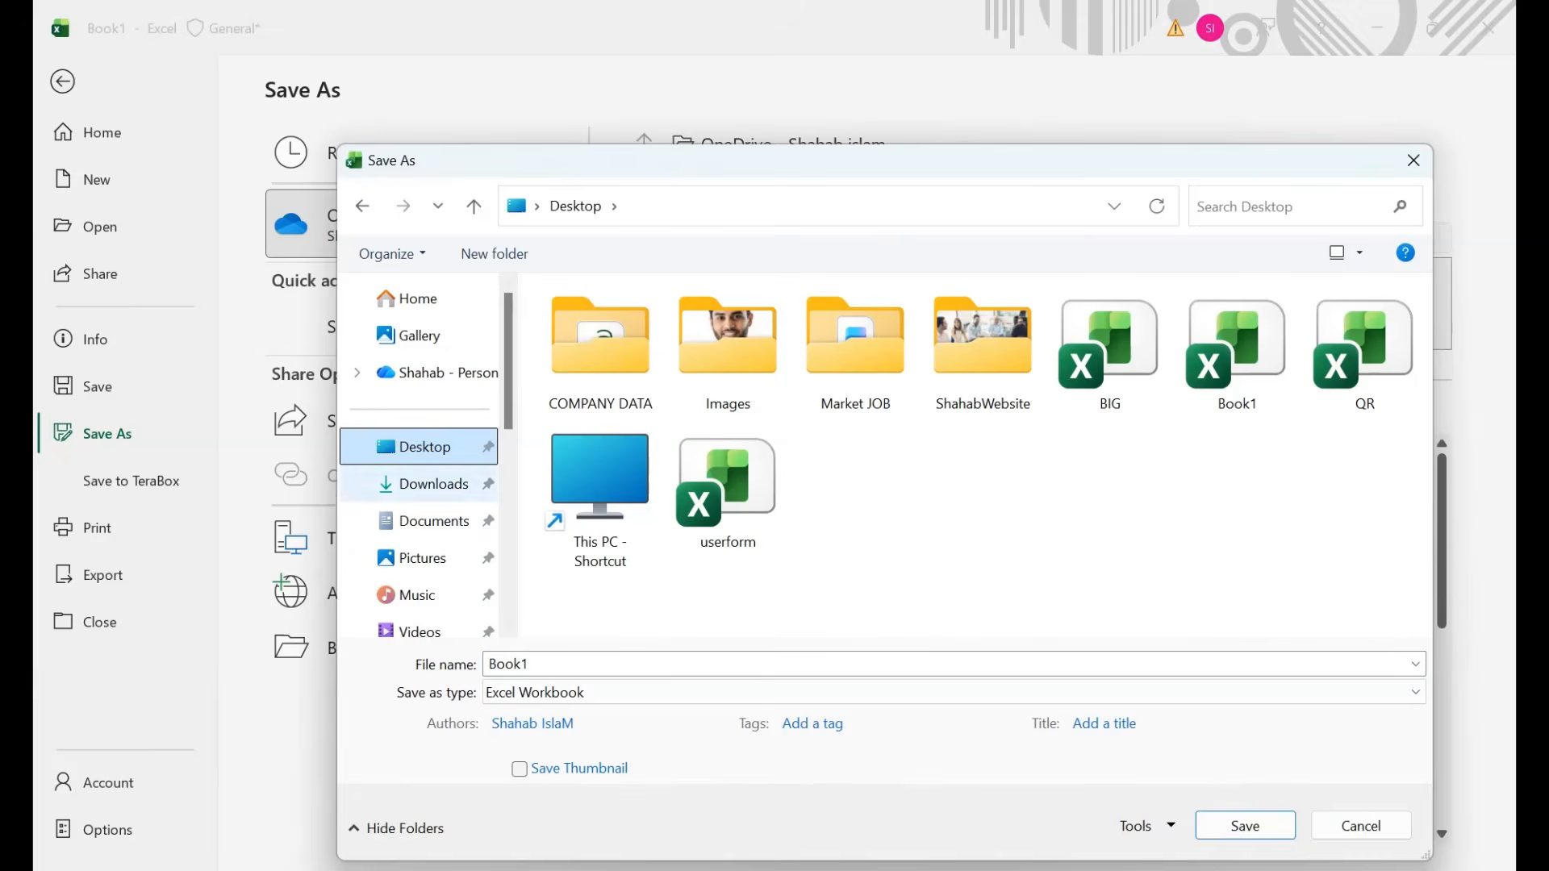
Choose Excel Template as the file type and save it with the name Time.
click(621, 692)
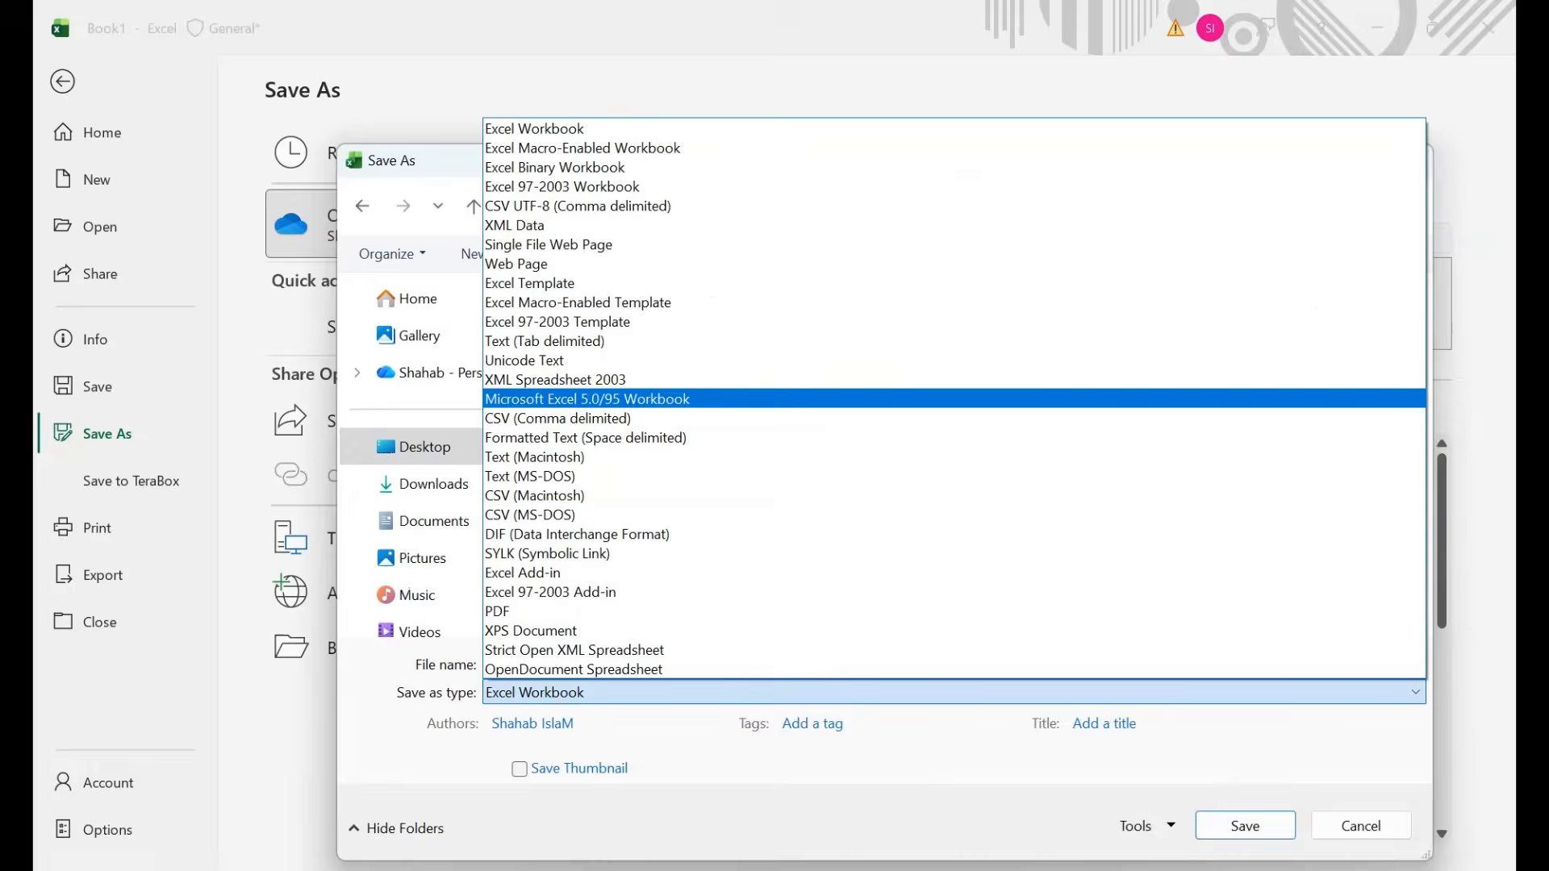
click(532, 283)
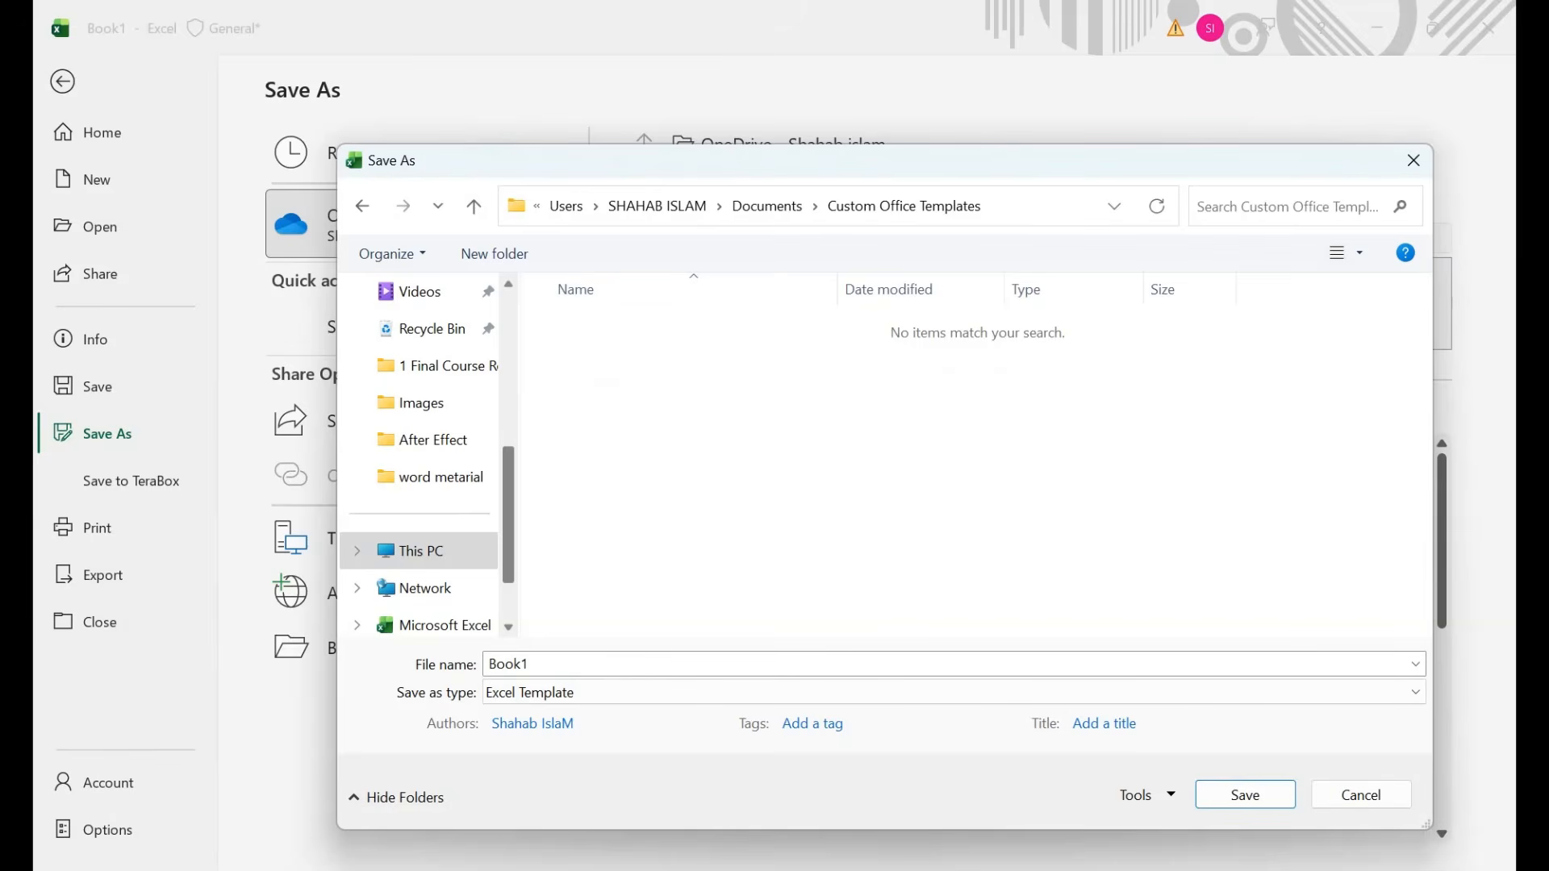
click(549, 664)
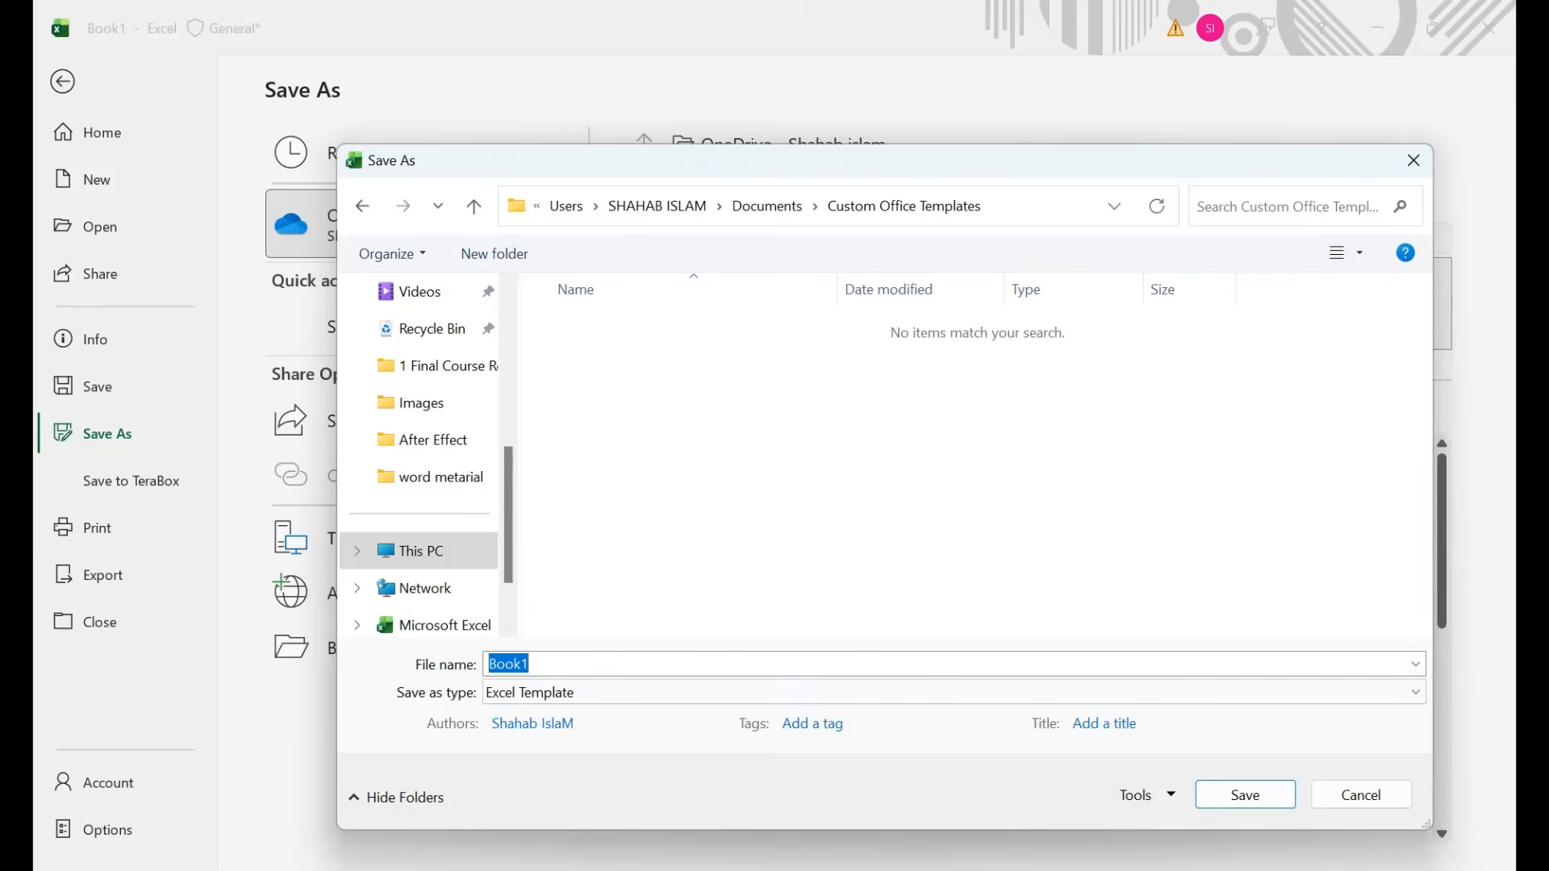
text(Te)
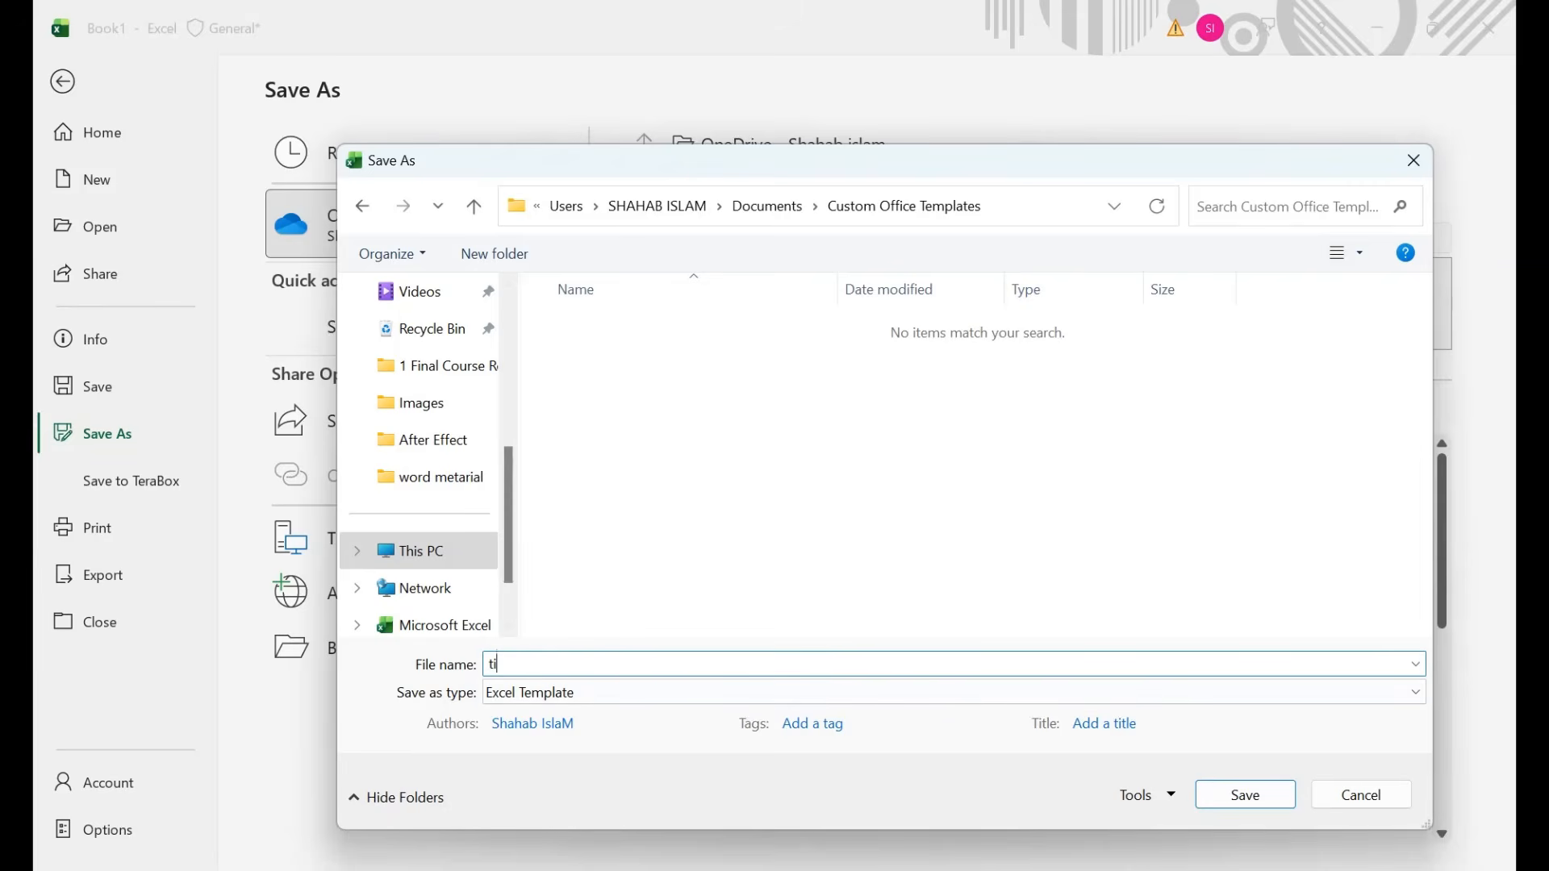
key(BackSpace)
key(BackSpace)
text(Time)
key(Return)
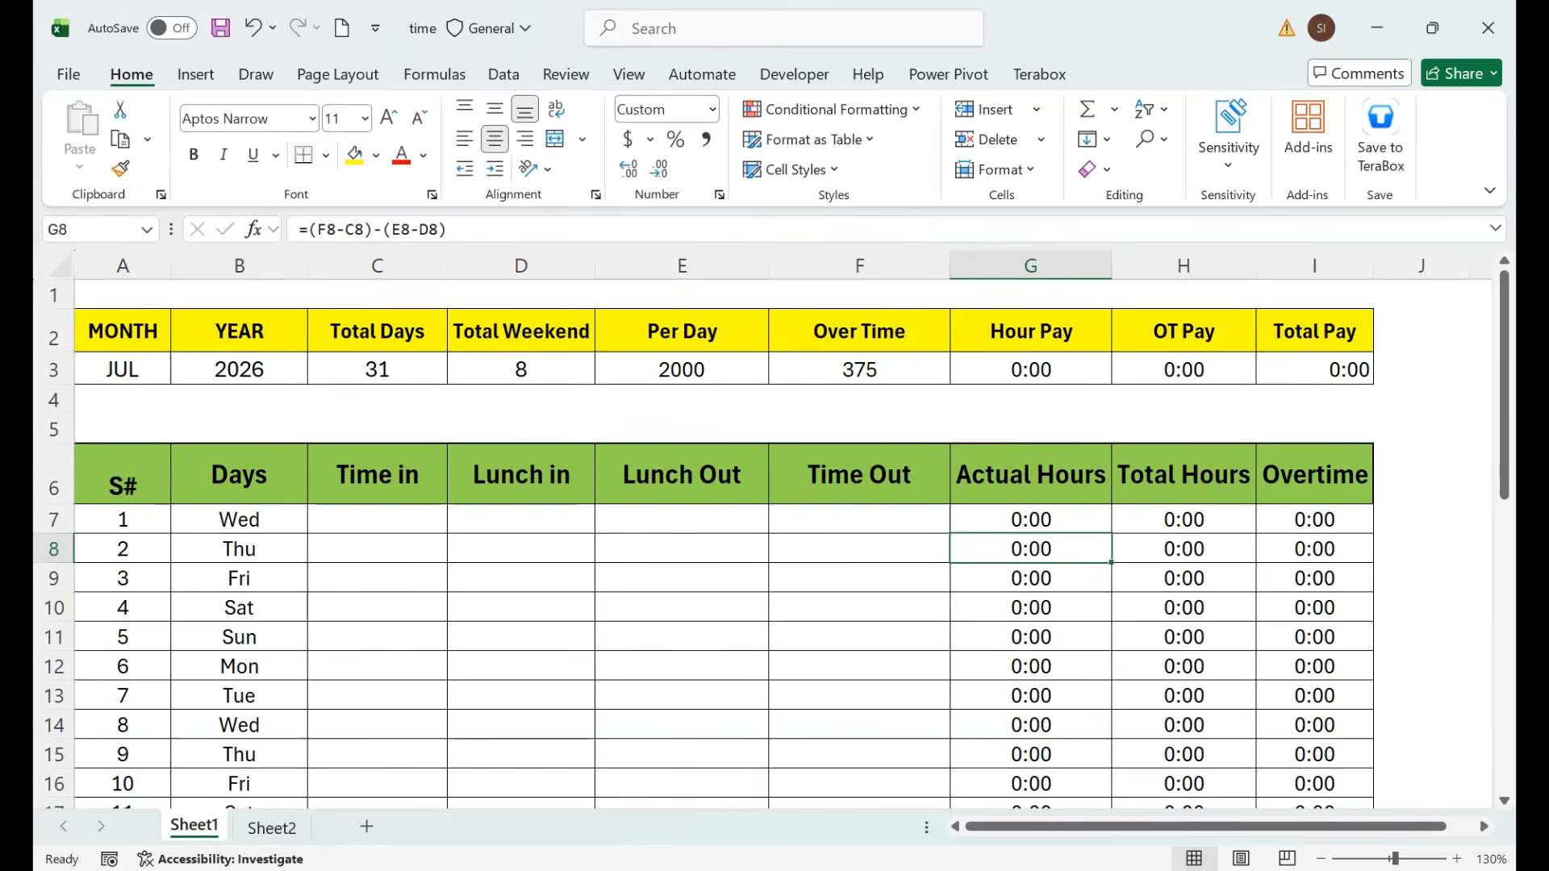
Close the template workbook without saving, then close the empty Excel window.
key(alt+F4)
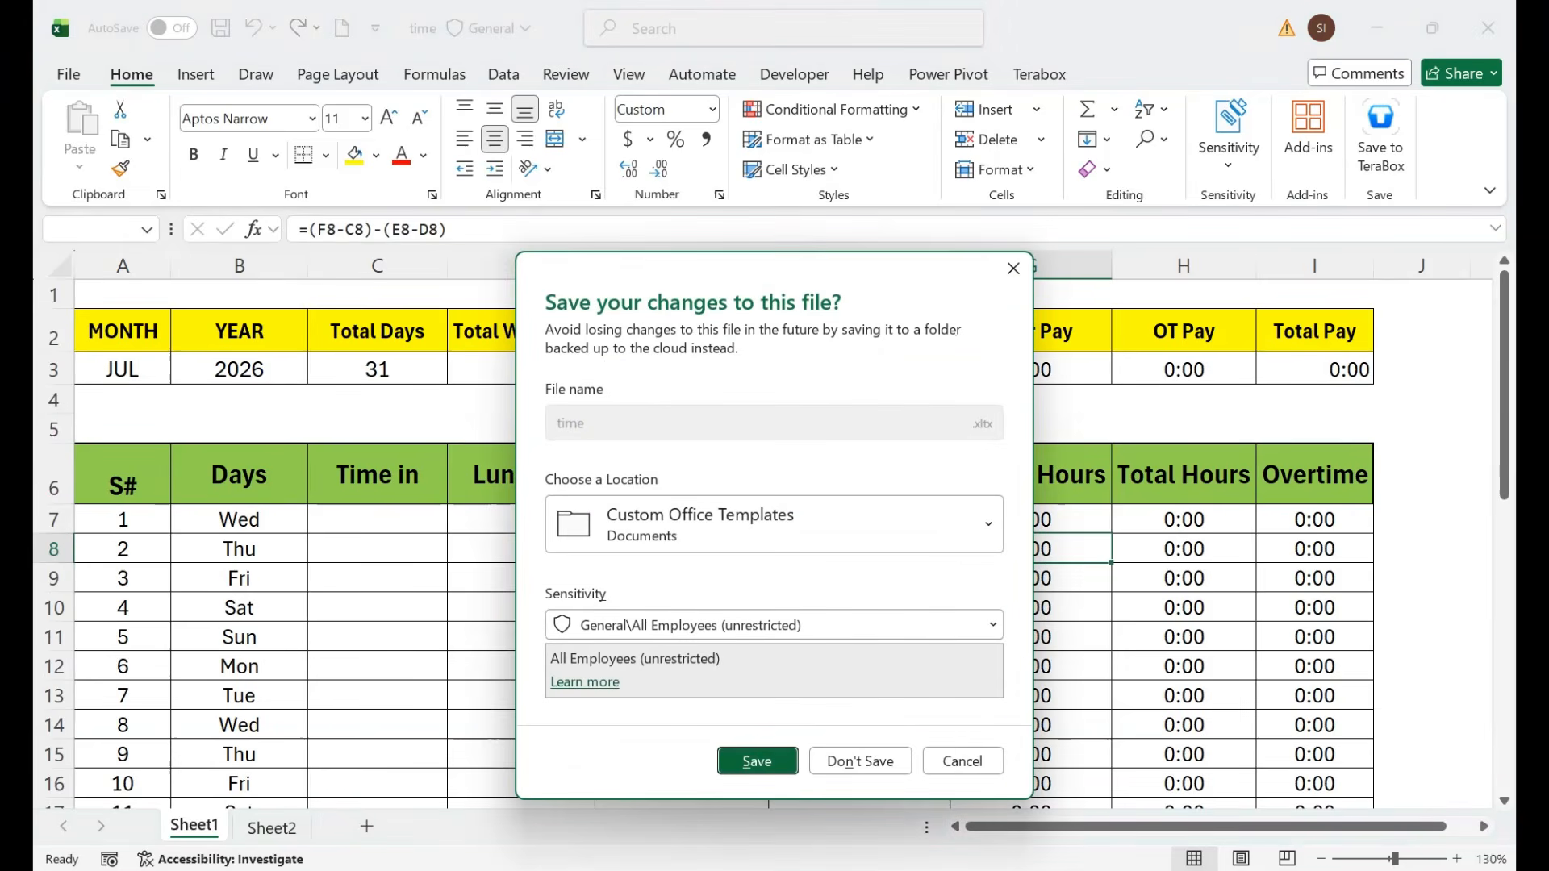
click(860, 762)
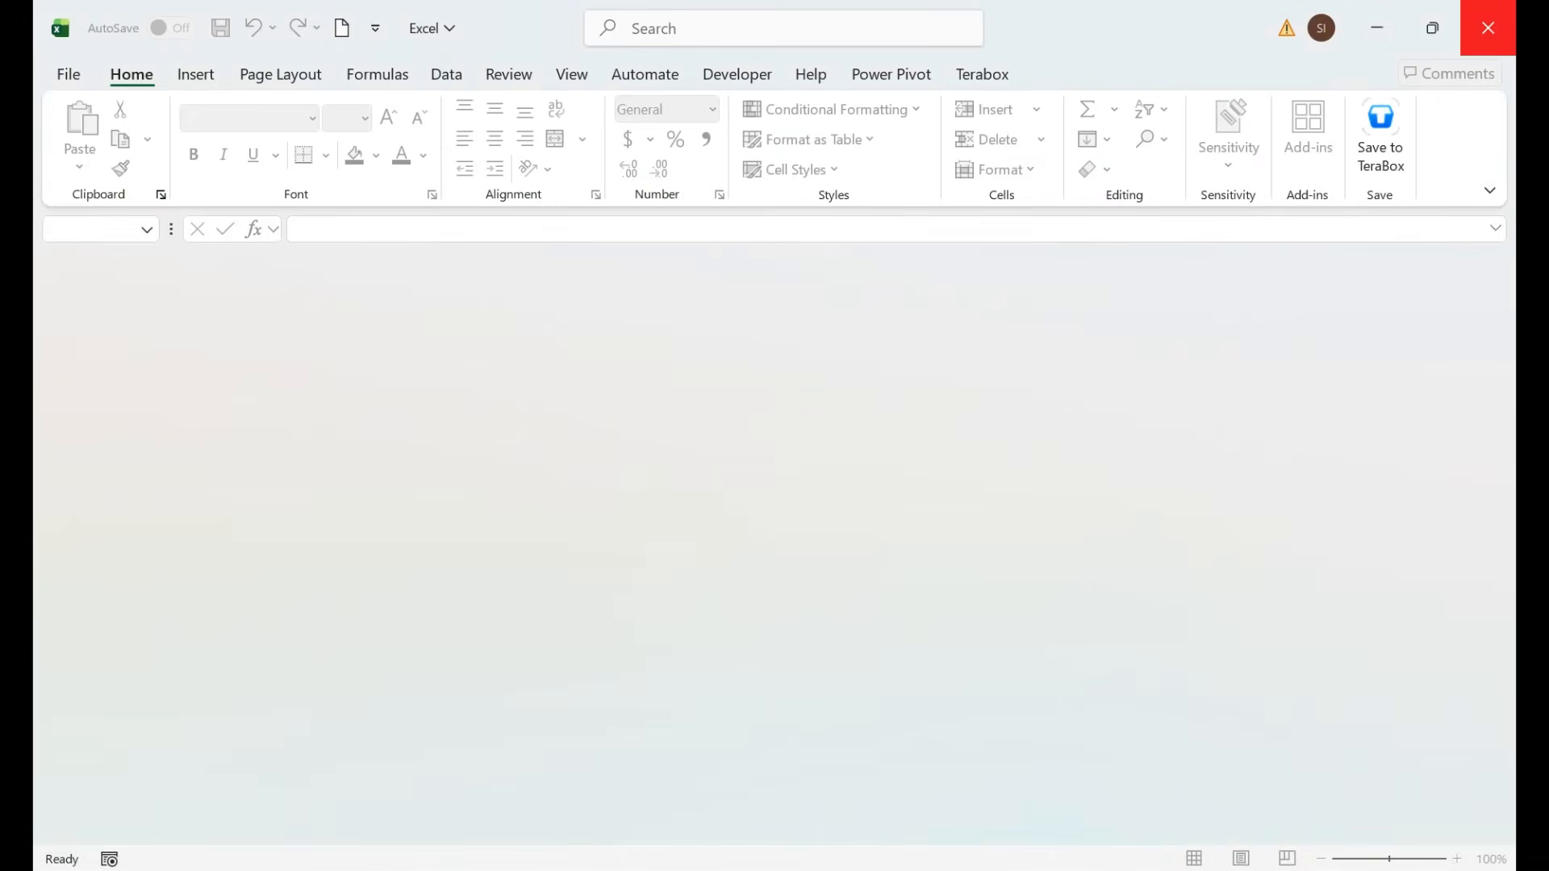
click(1488, 27)
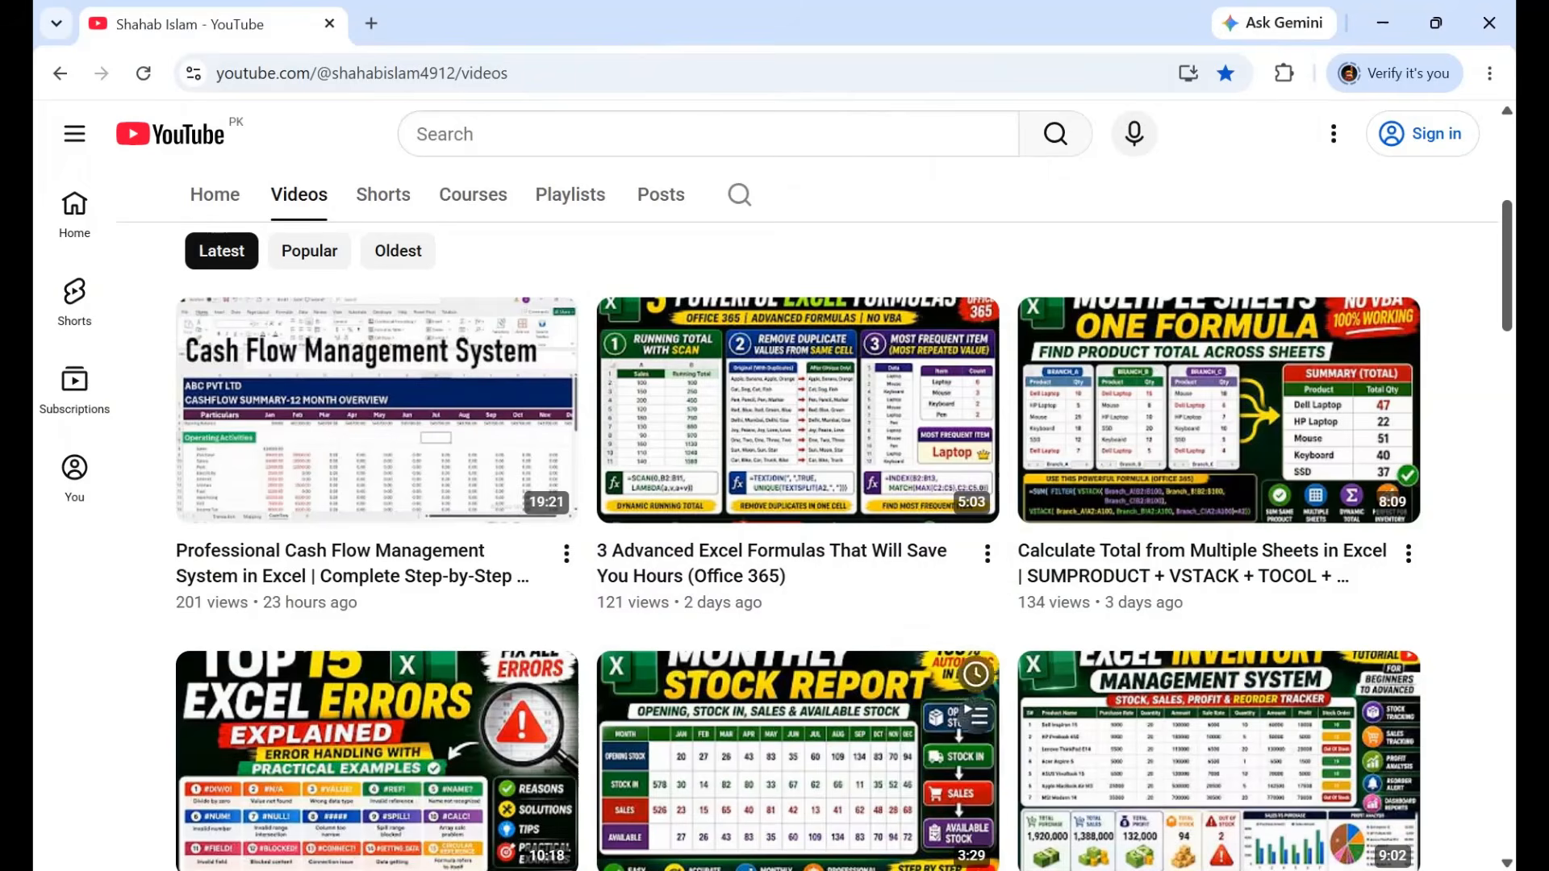
From Documents > Custom Office Templates, open the time template as a new workbook.
mouse_move(980, 868)
click(980, 779)
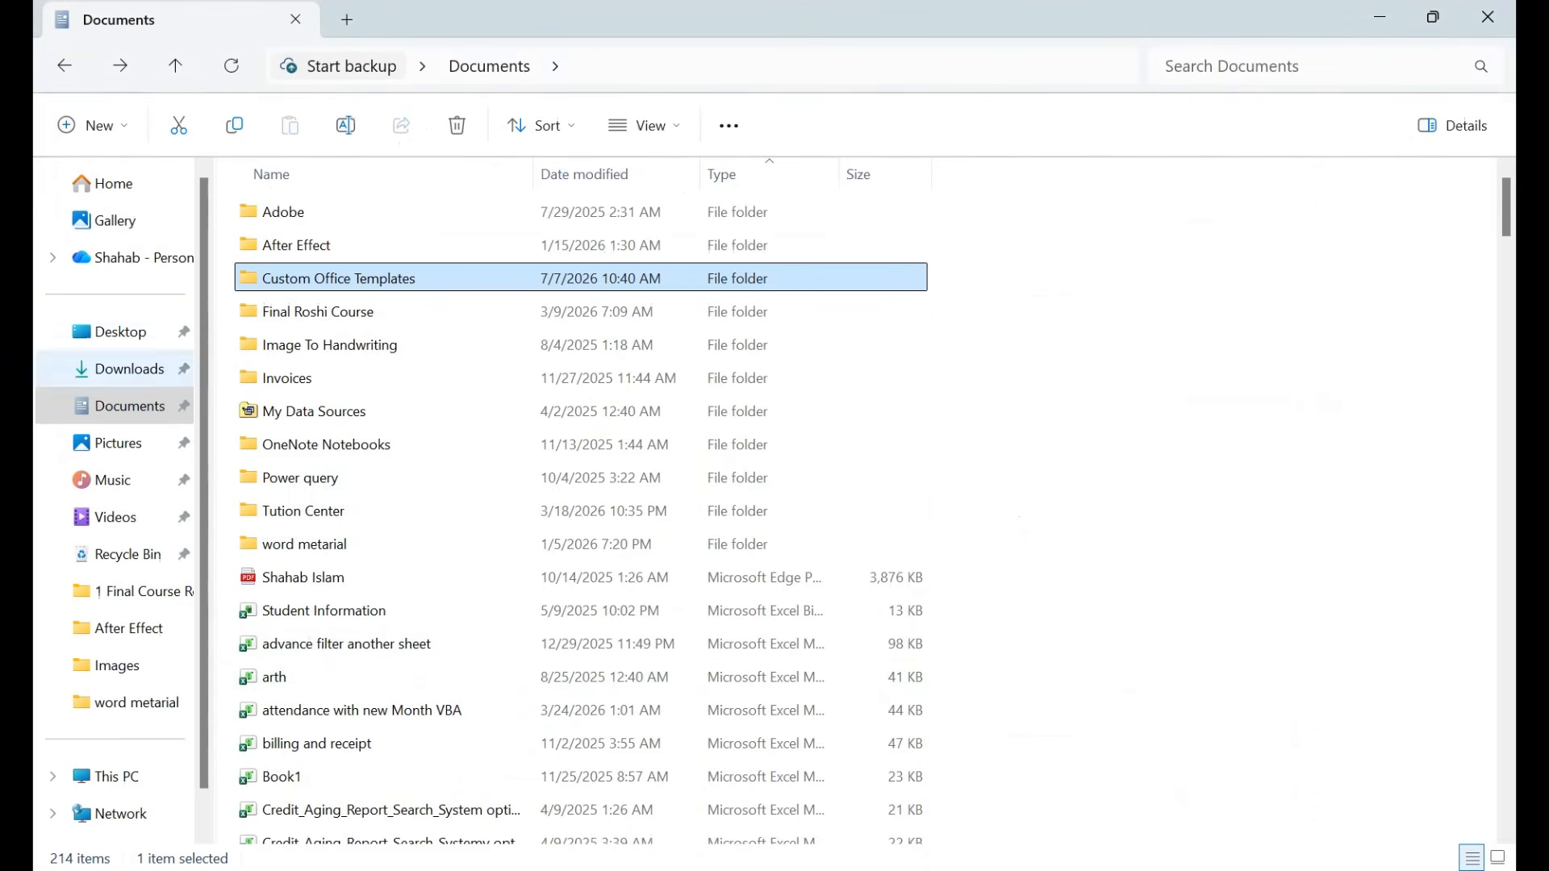
double_click(339, 279)
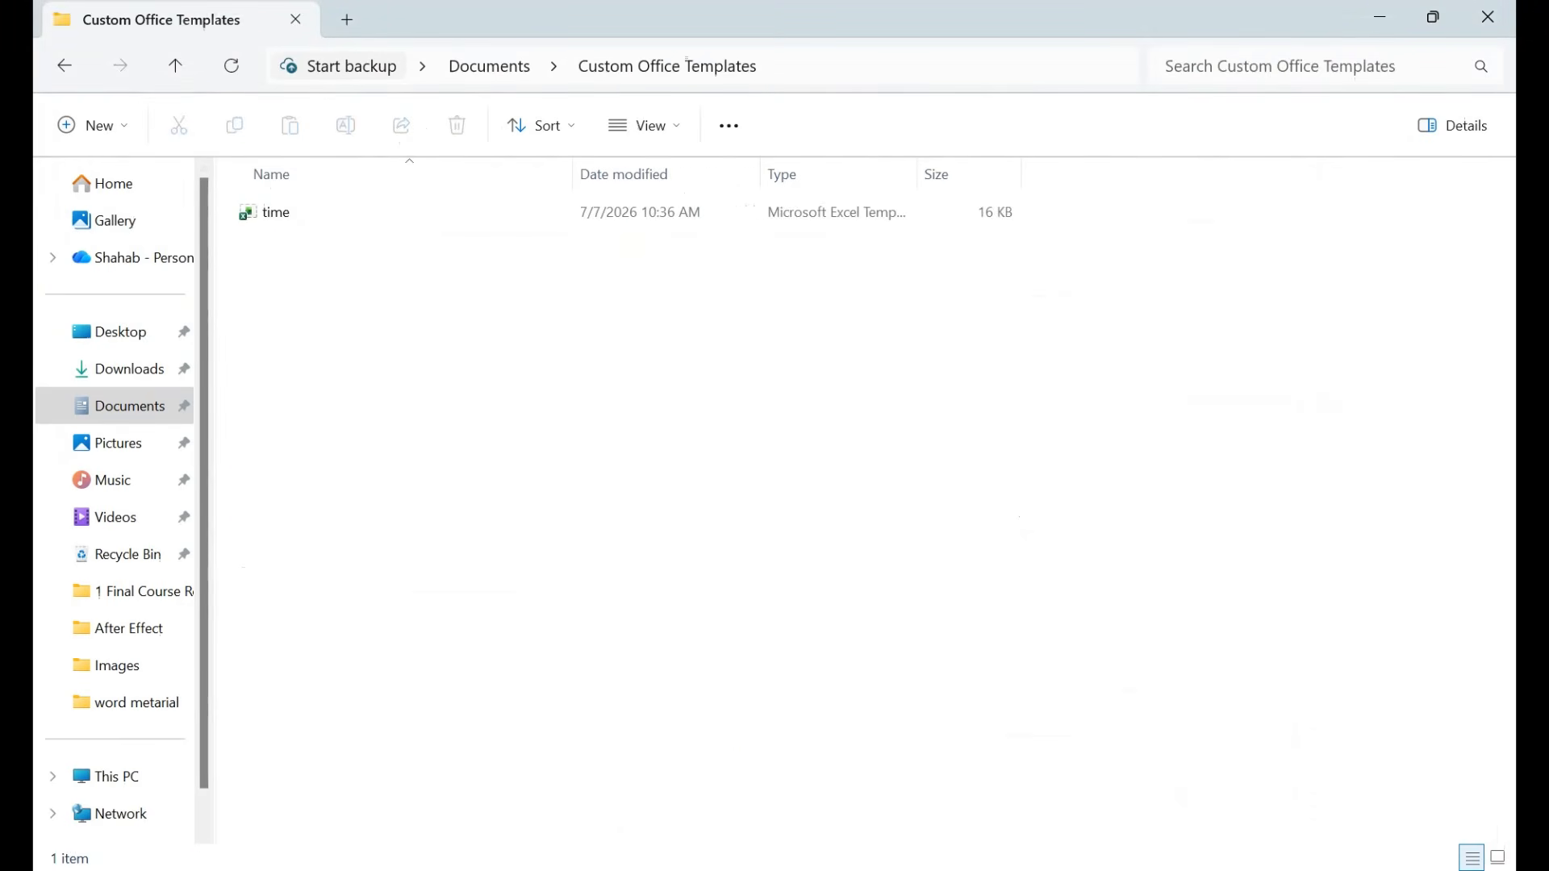
click(275, 212)
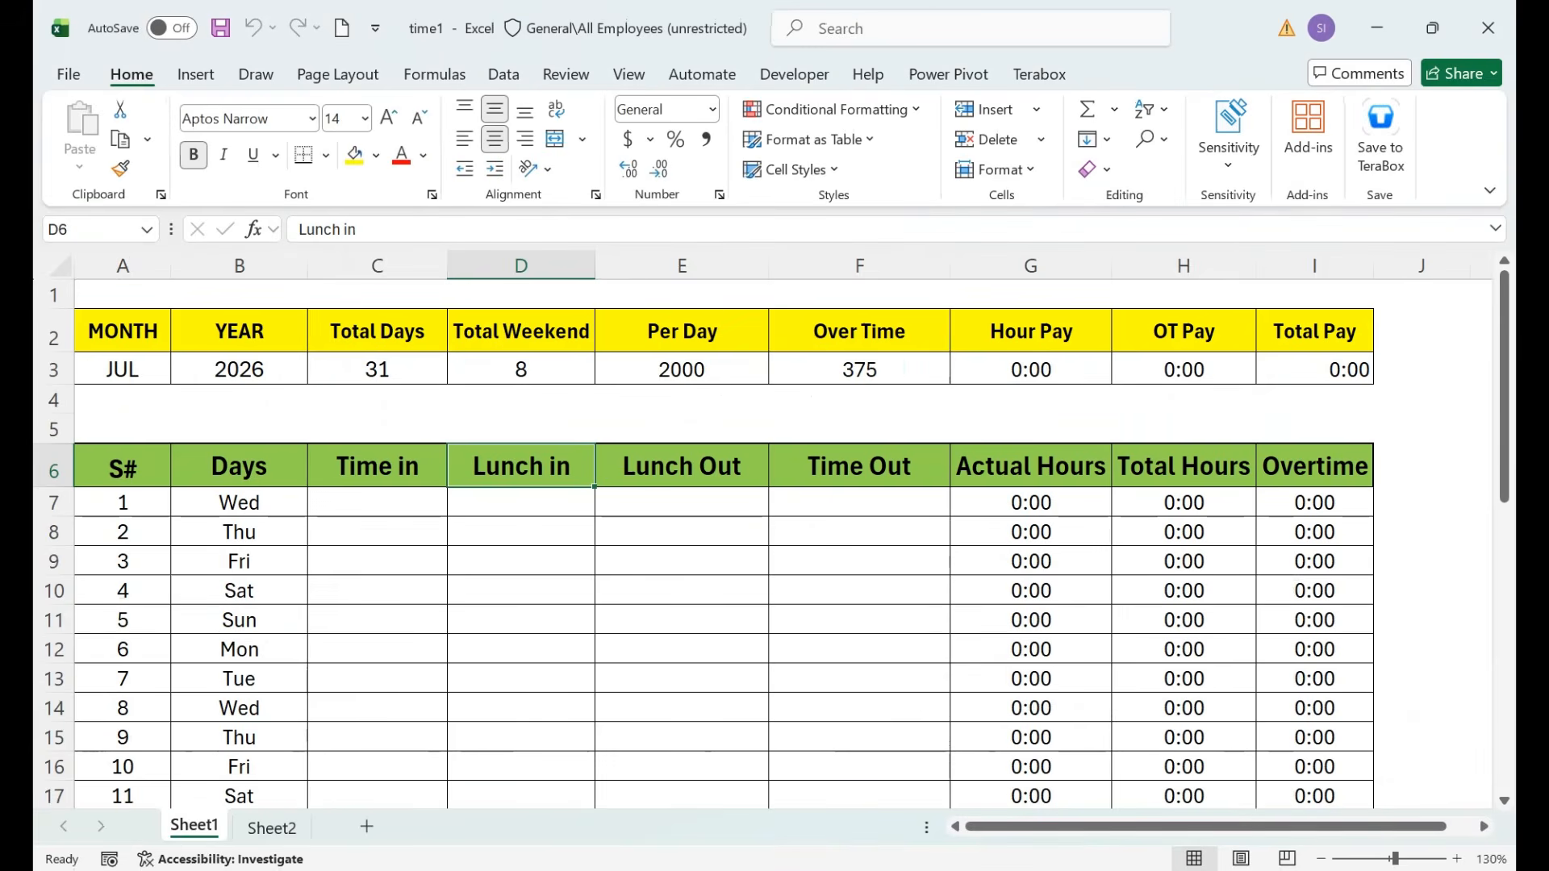
Enter day 1 times 9:00, 13:00, 14:00 and 18:00 in C7:F7.
click(377, 502)
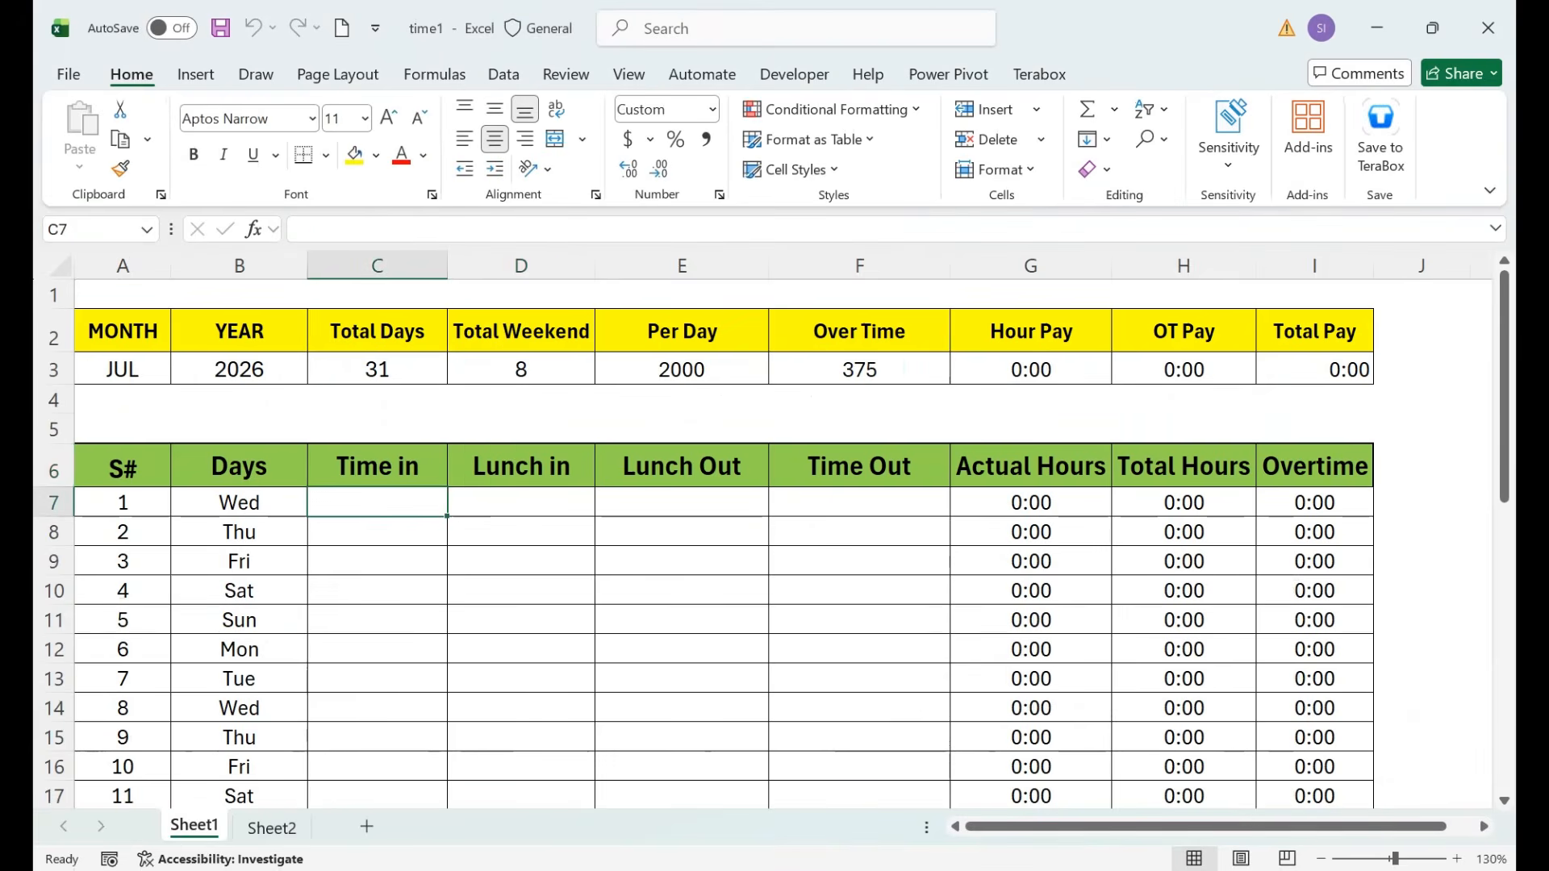
text(09:00)
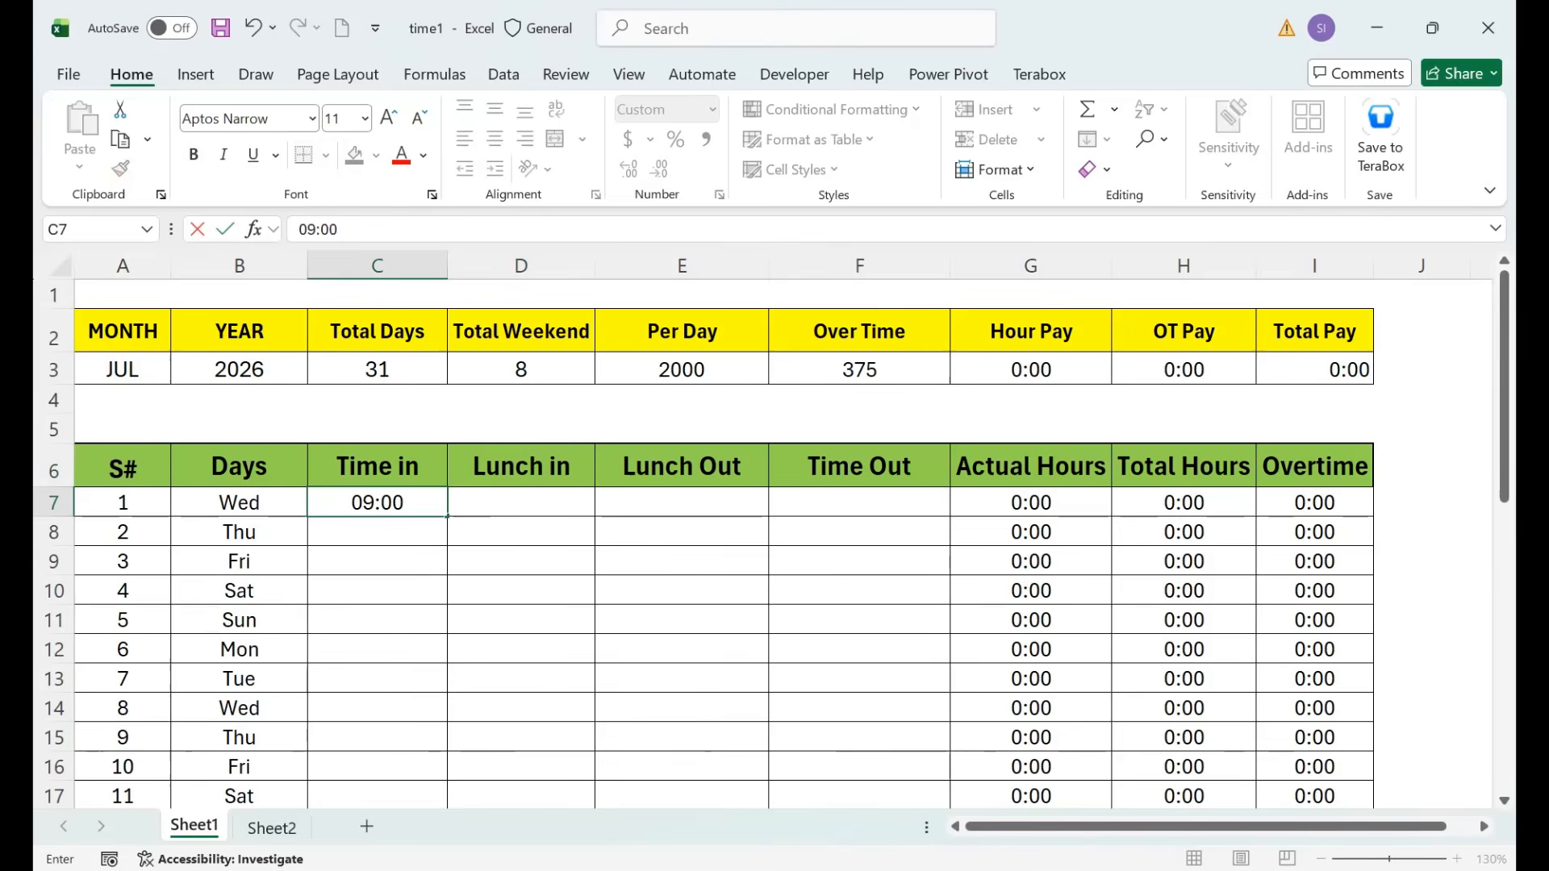
key(Tab)
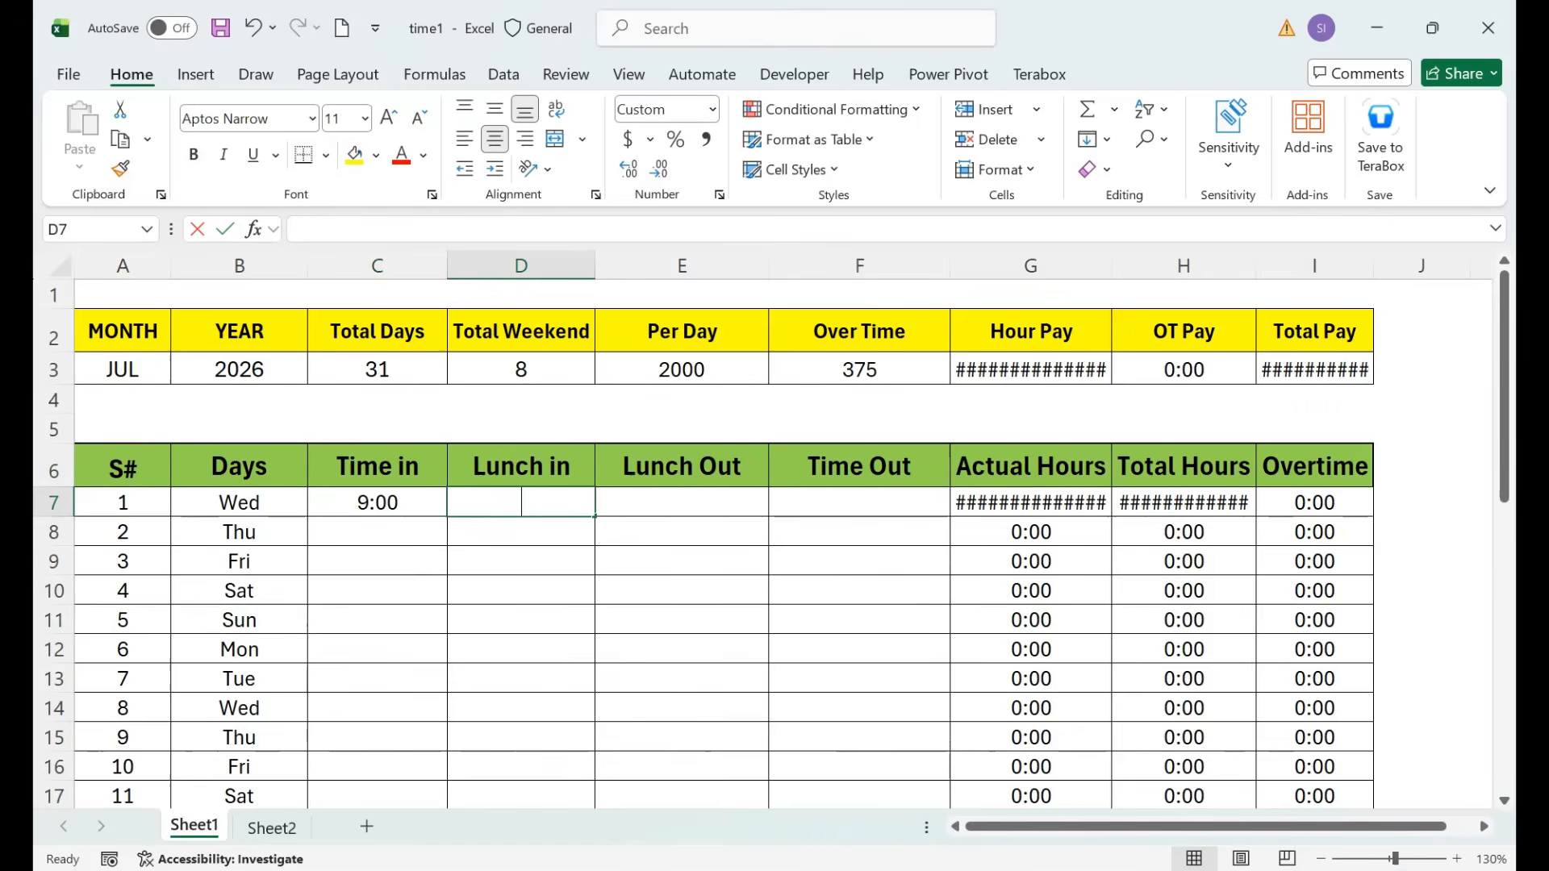
text(13:00)
key(Tab)
text(14:00)
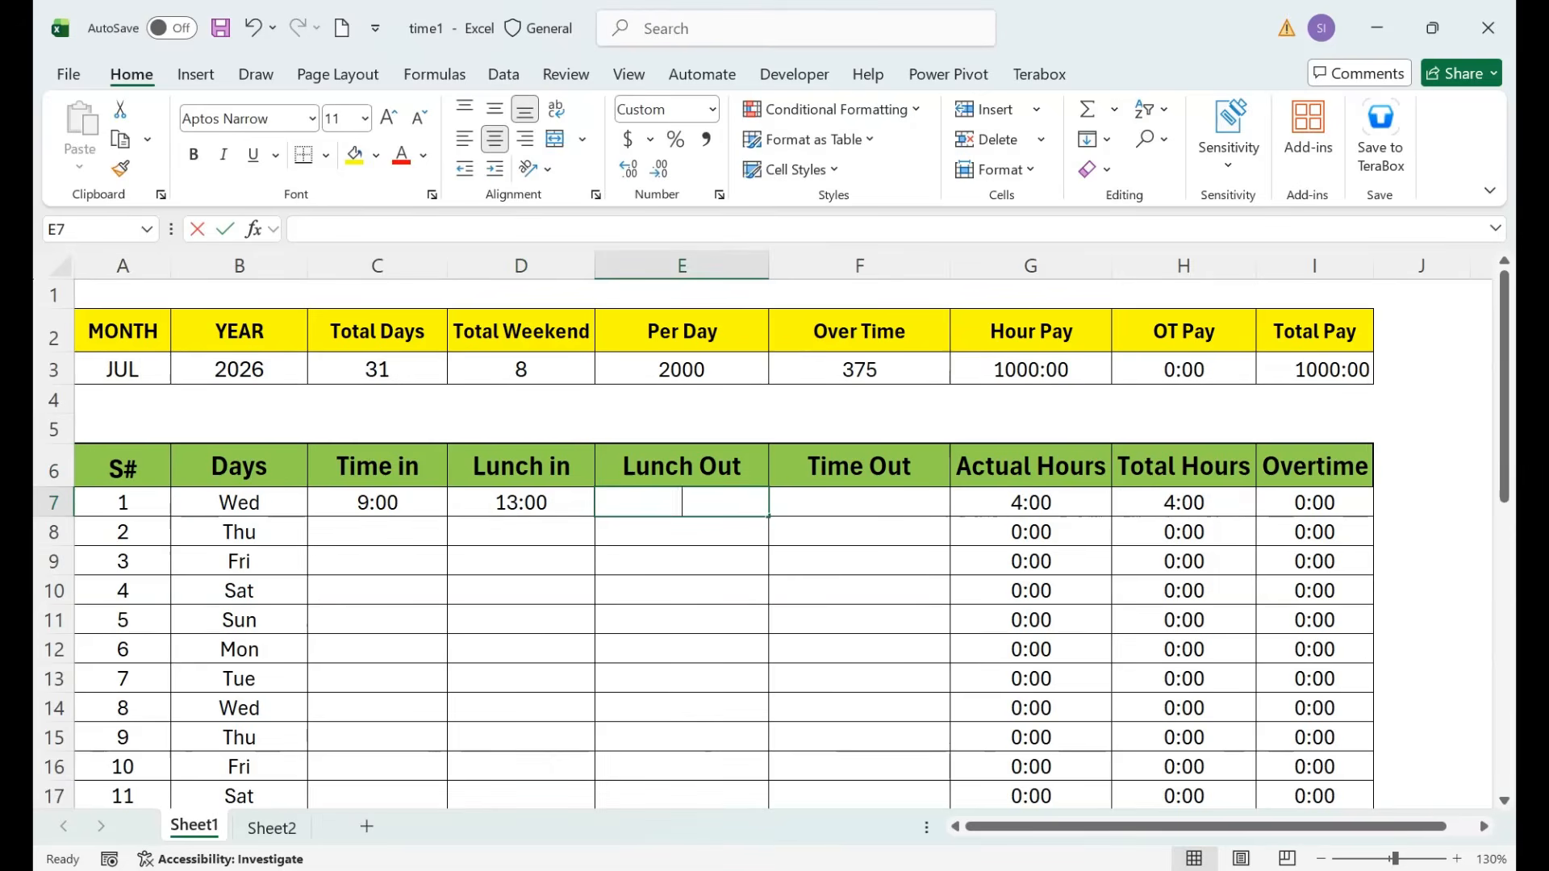
key(Tab)
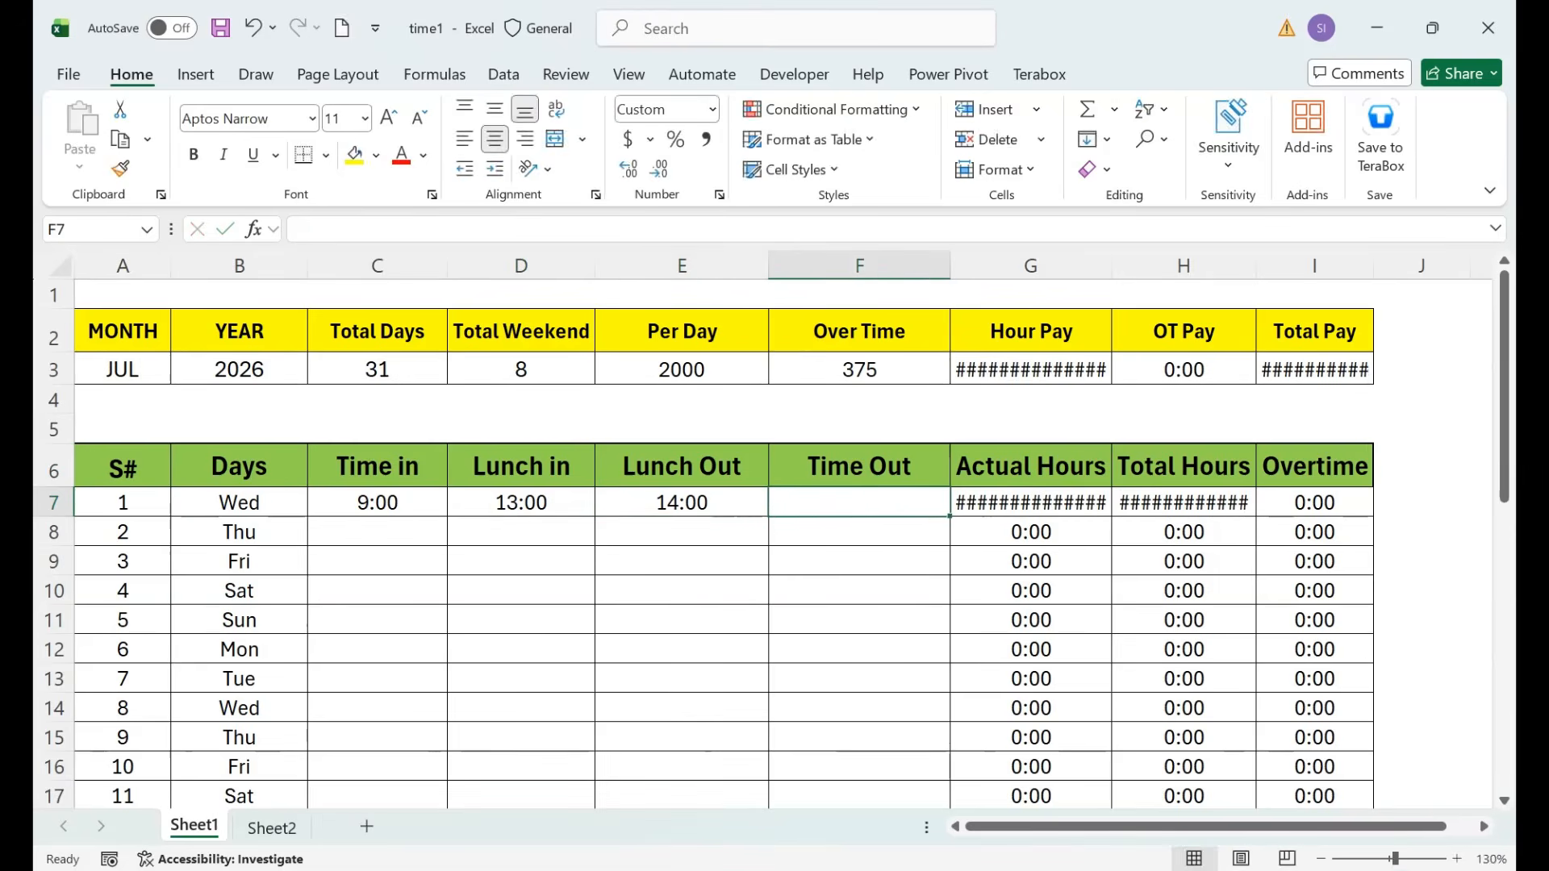
text(18:00)
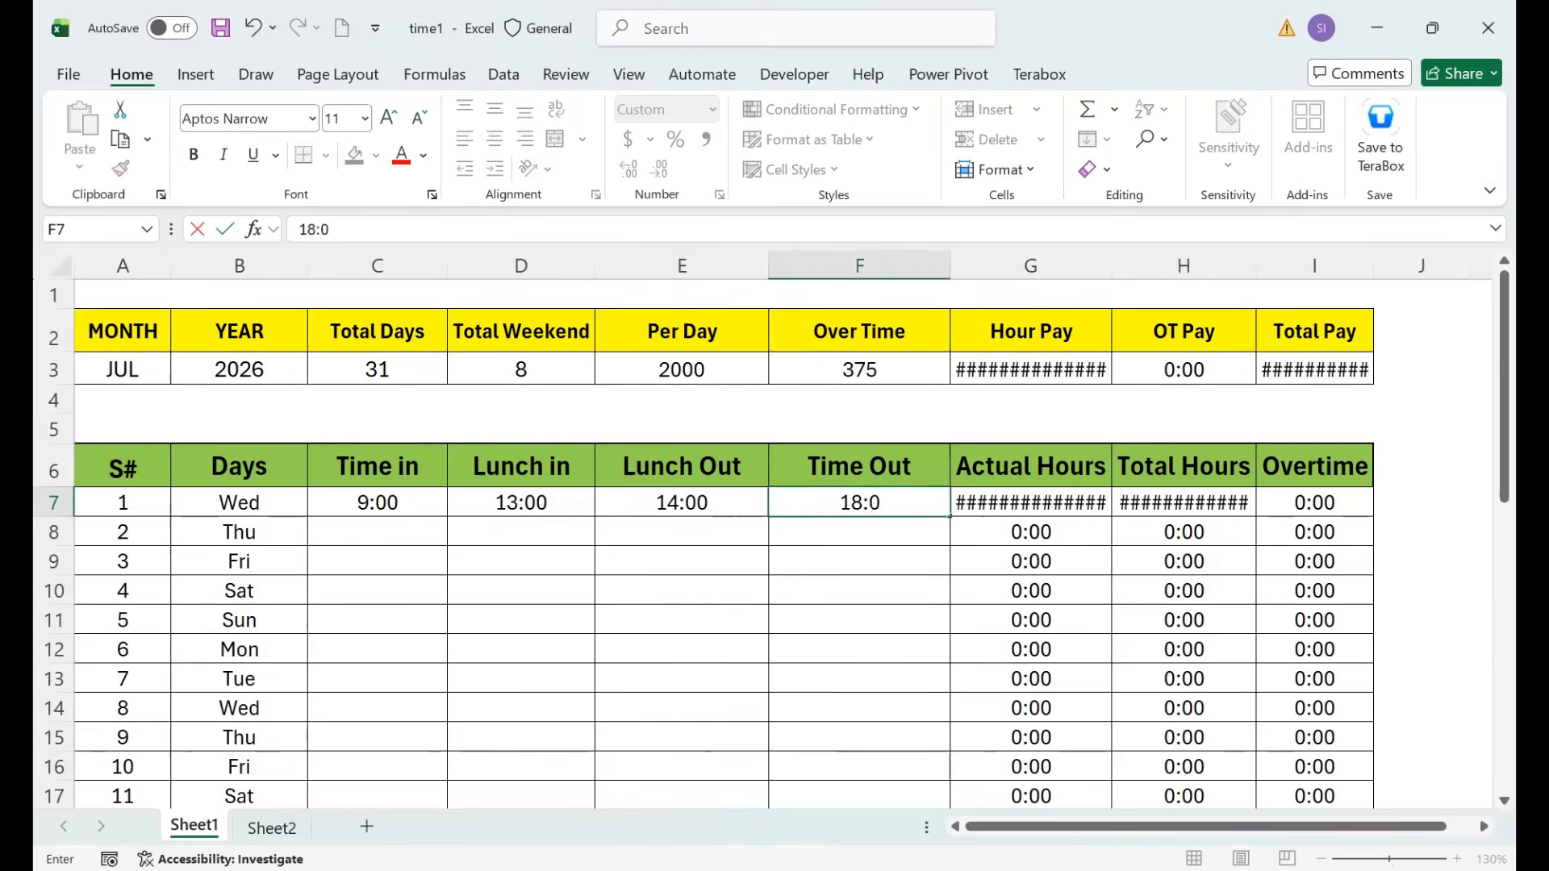
key(Return)
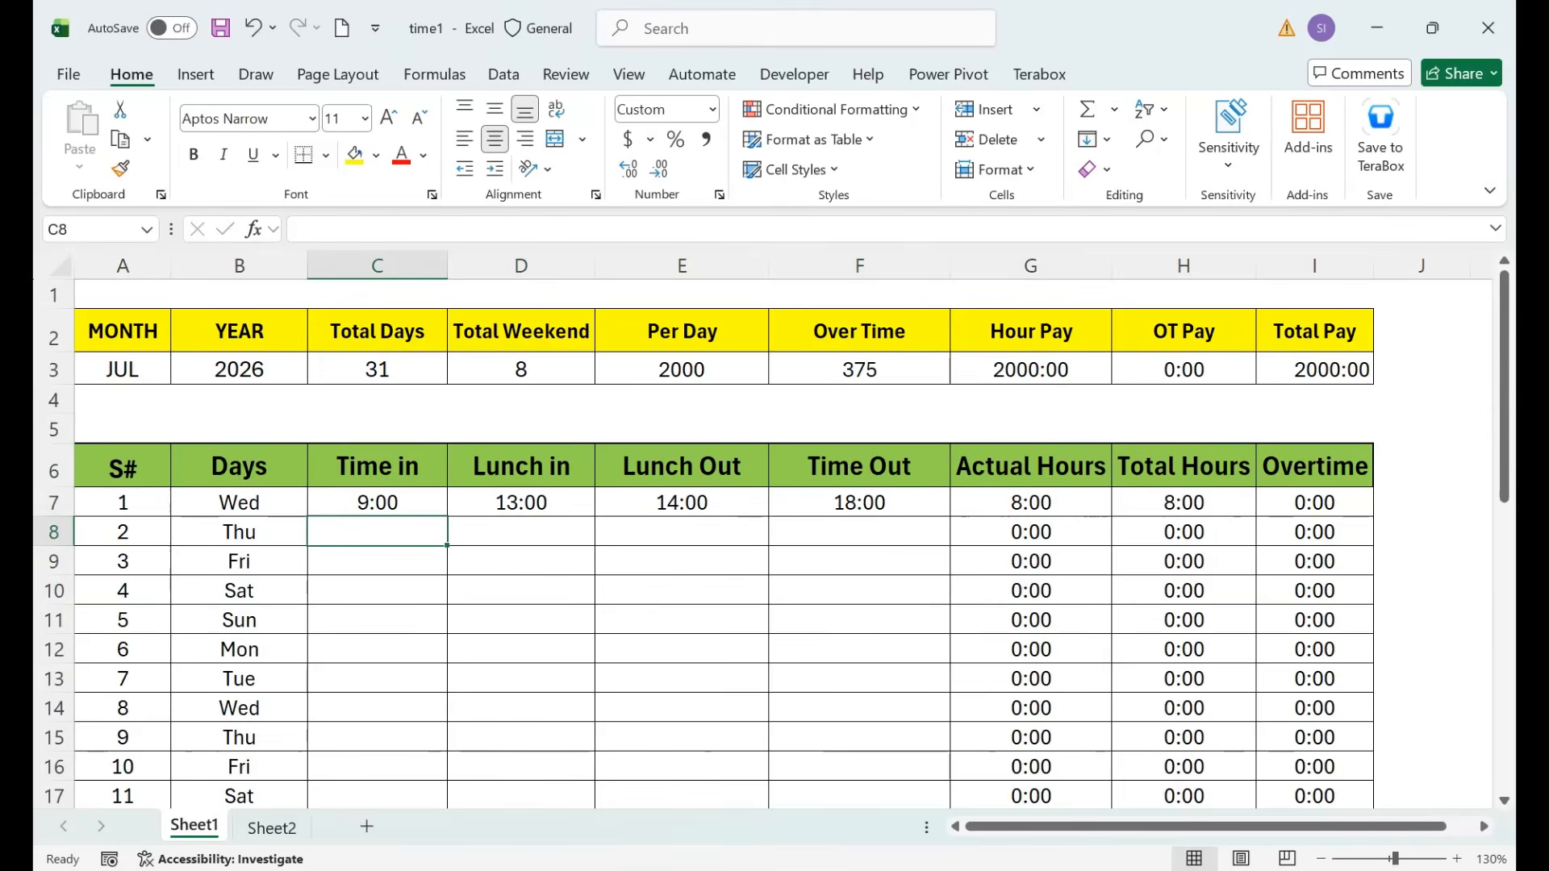
Change day 1's Time Out in F7 to 20:00.
key(Right)
key(Right)
key(Right)
key(Up)
text(20:00)
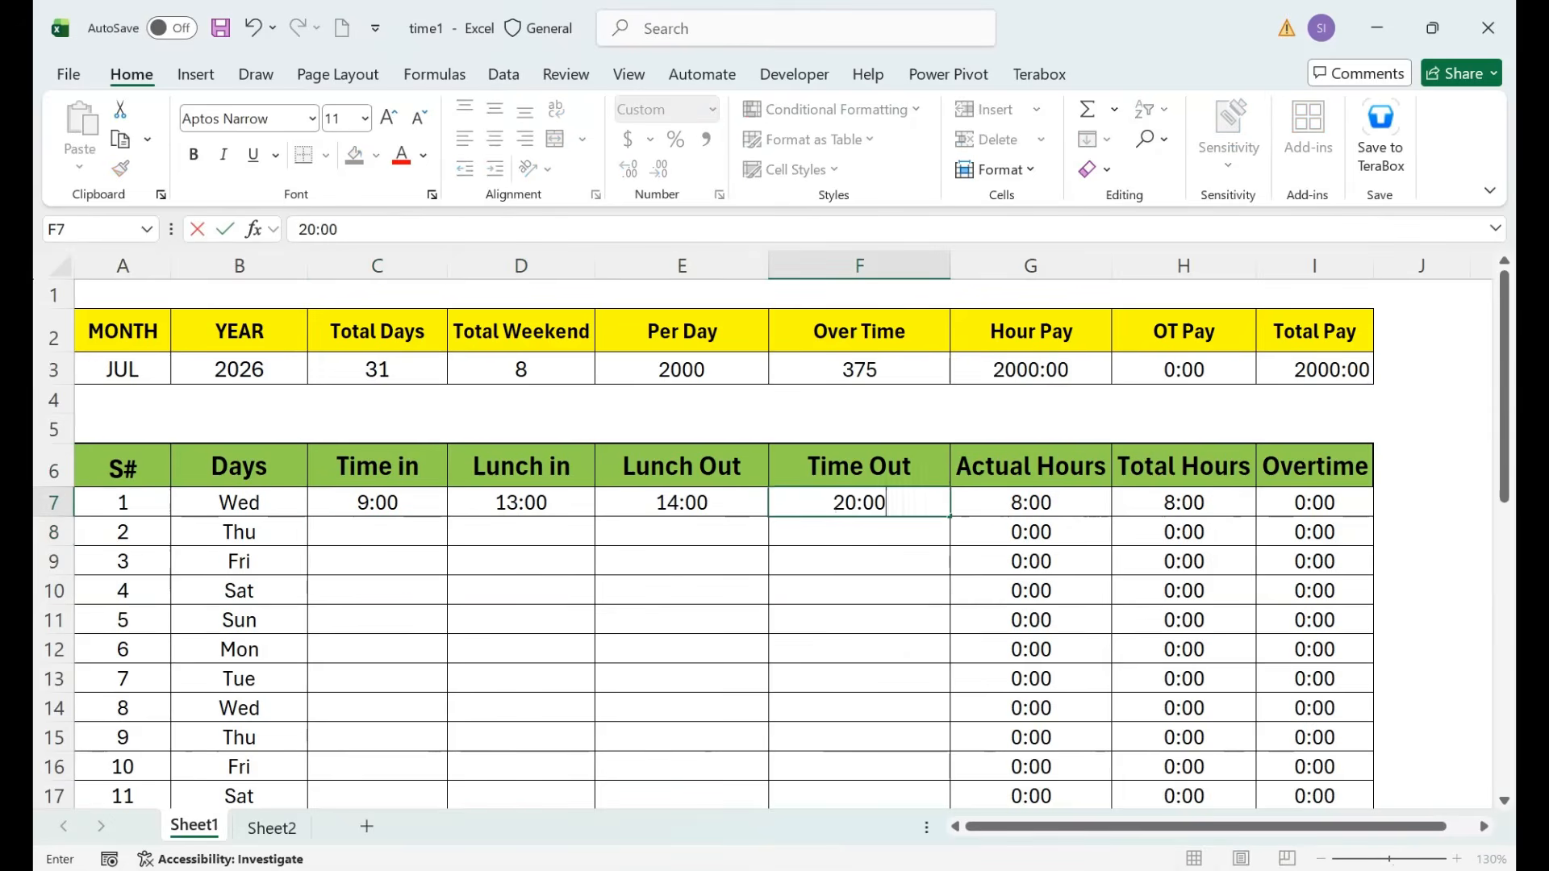
key(Return)
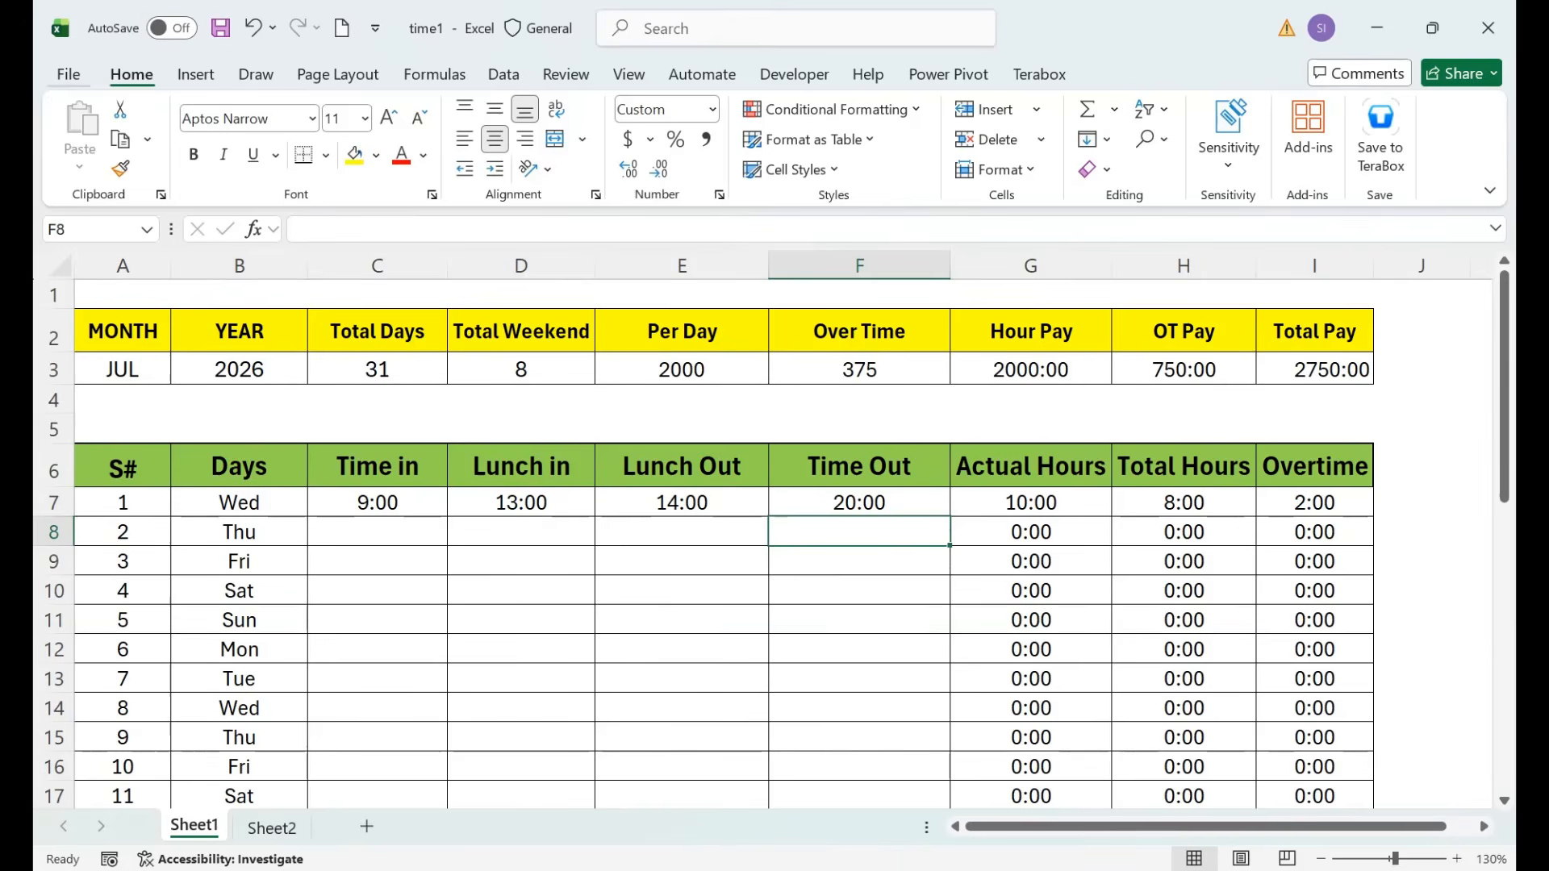
Bring up the full Save As dialog.
key(alt+f)
key(a)
key(o)
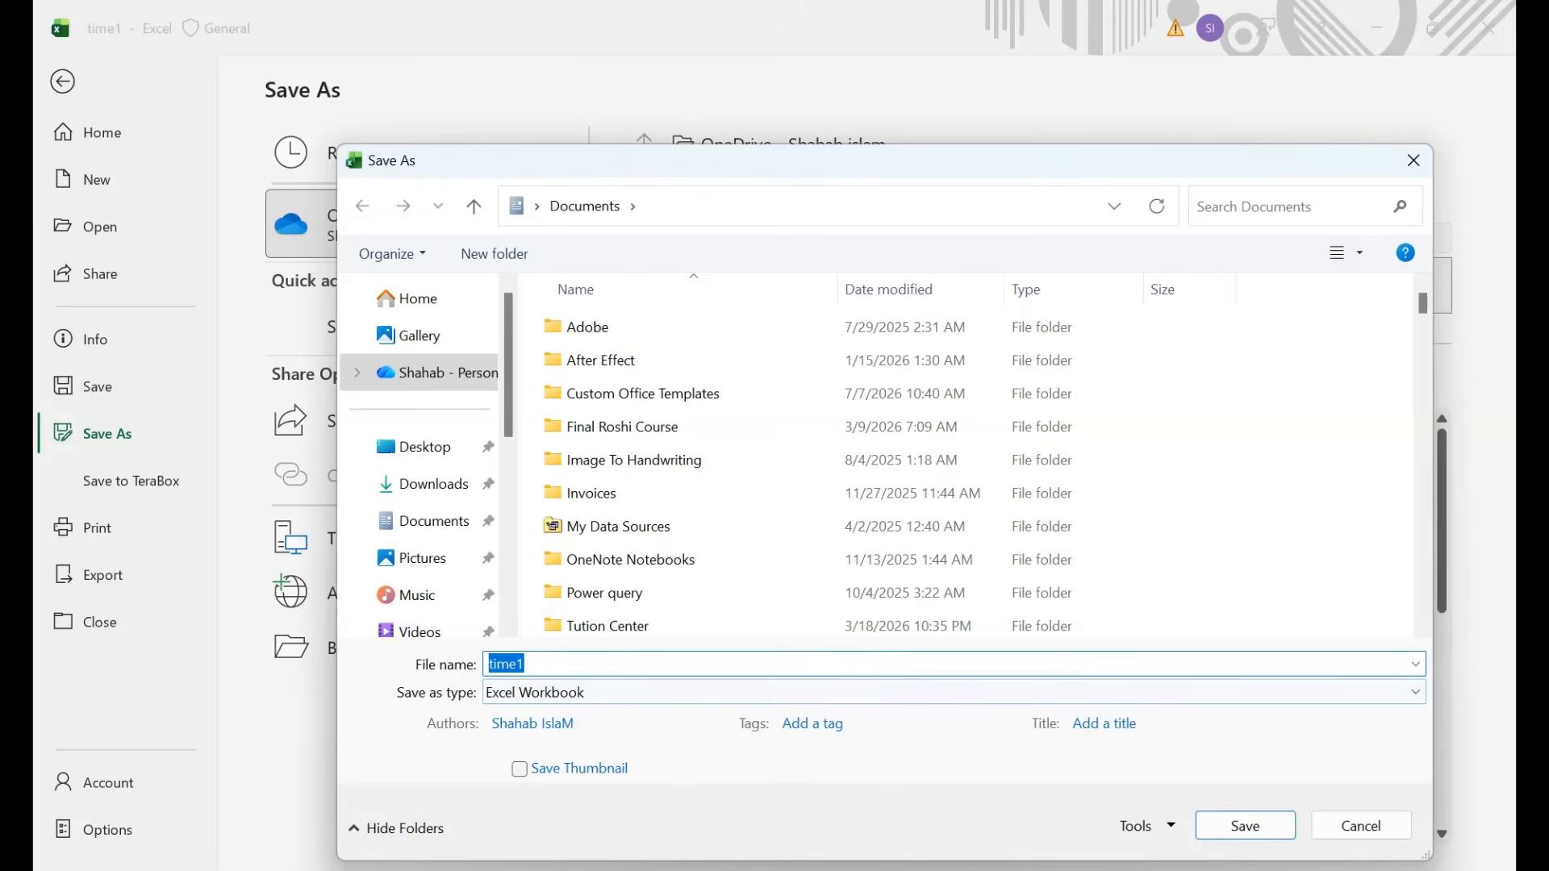
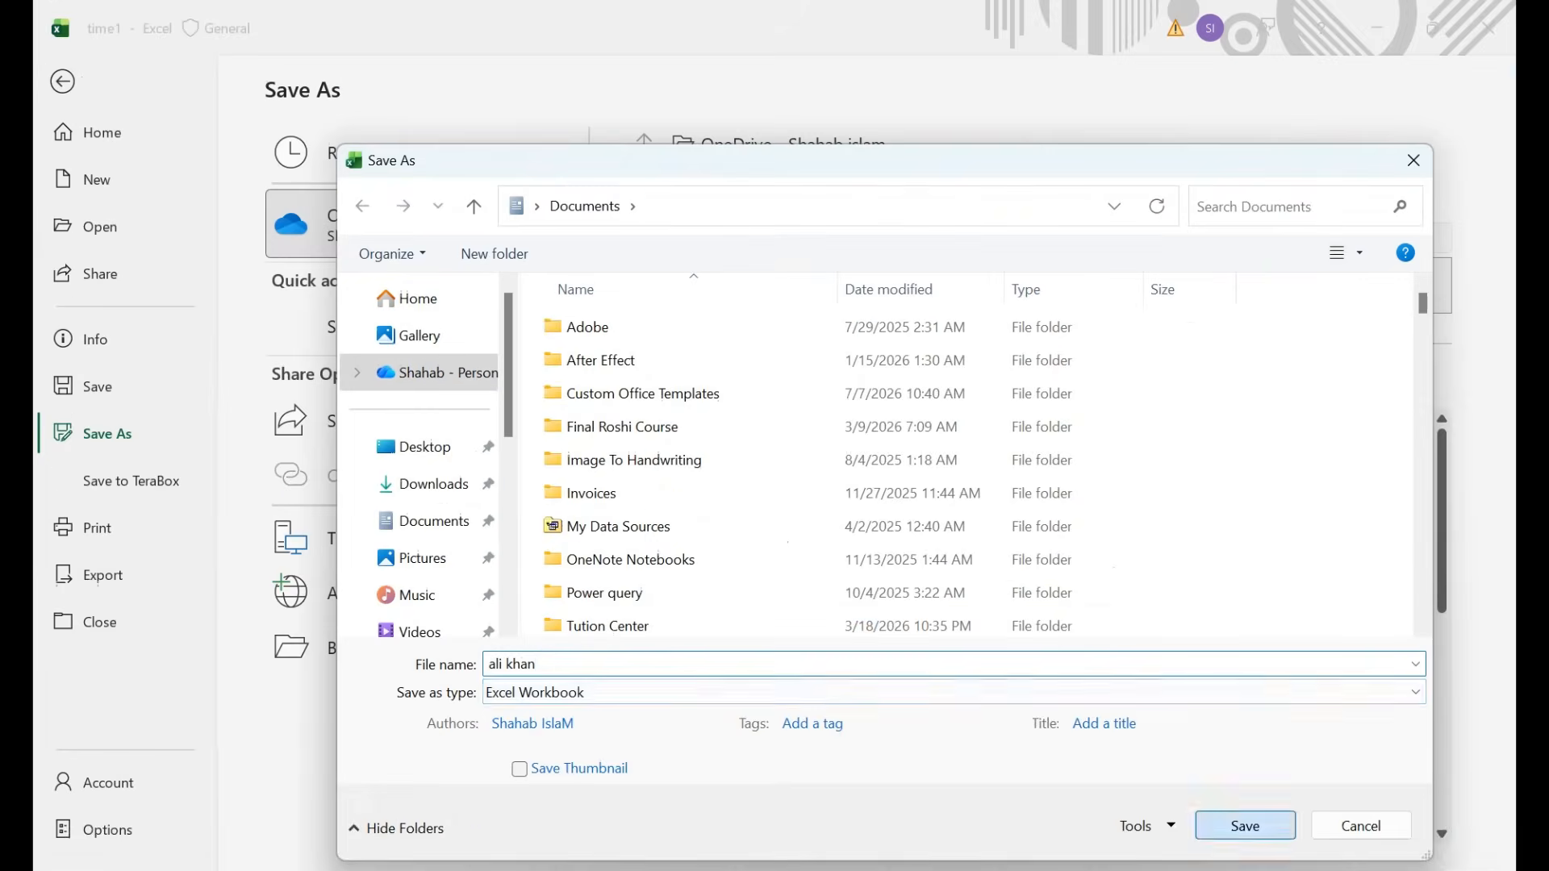
Save the timesheet in Documents as an Excel Workbook named after the employee.
key(Return)
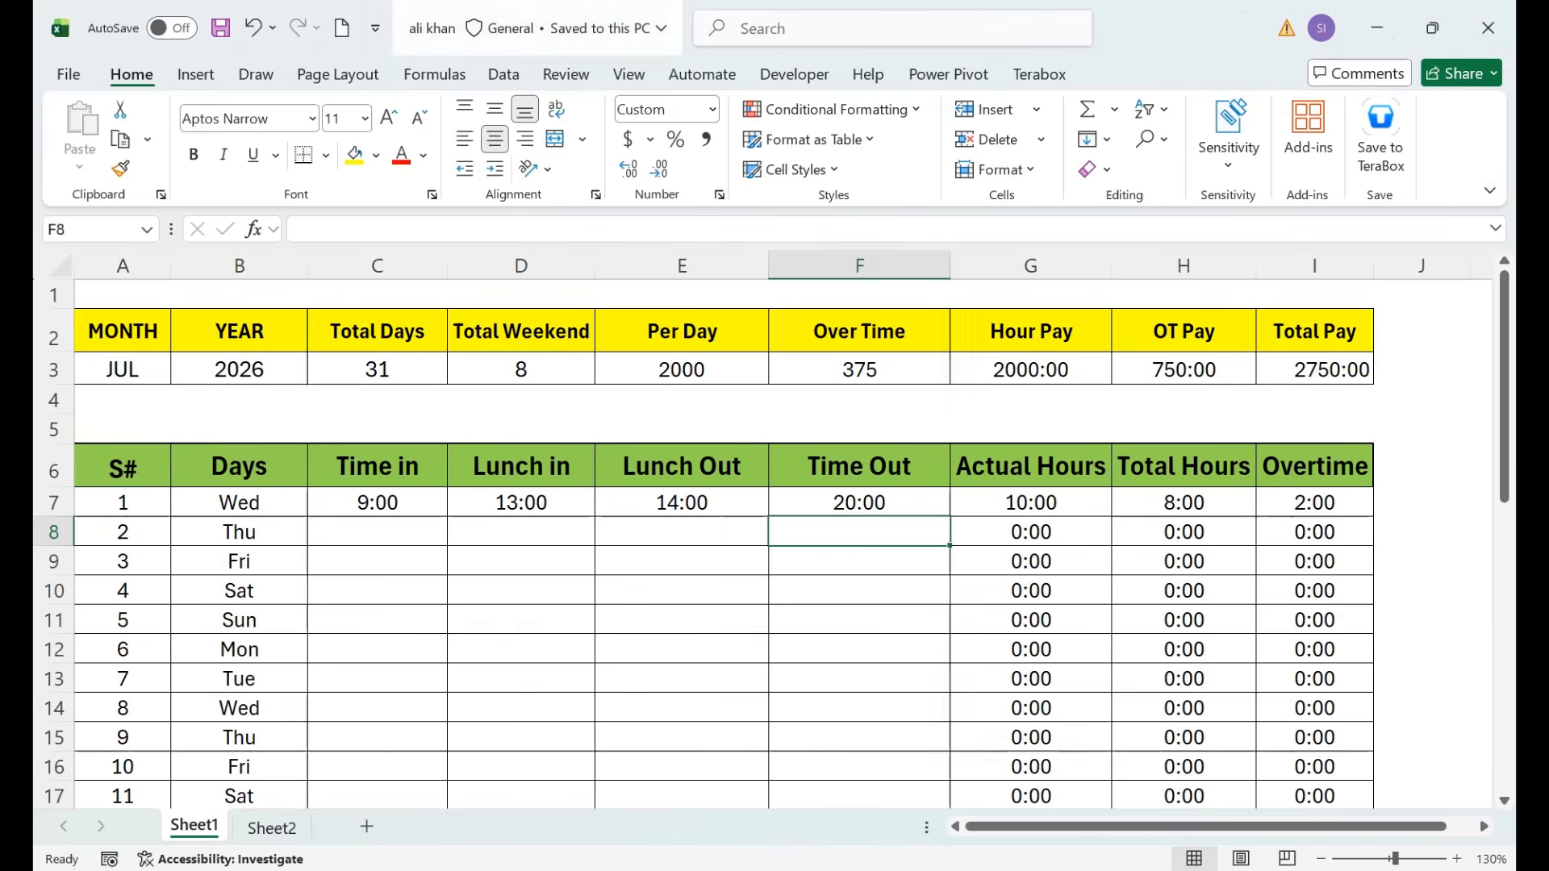
Close the saved timesheet and PERSONAL.XLSB without saving, then reopen the time template.
click(1488, 27)
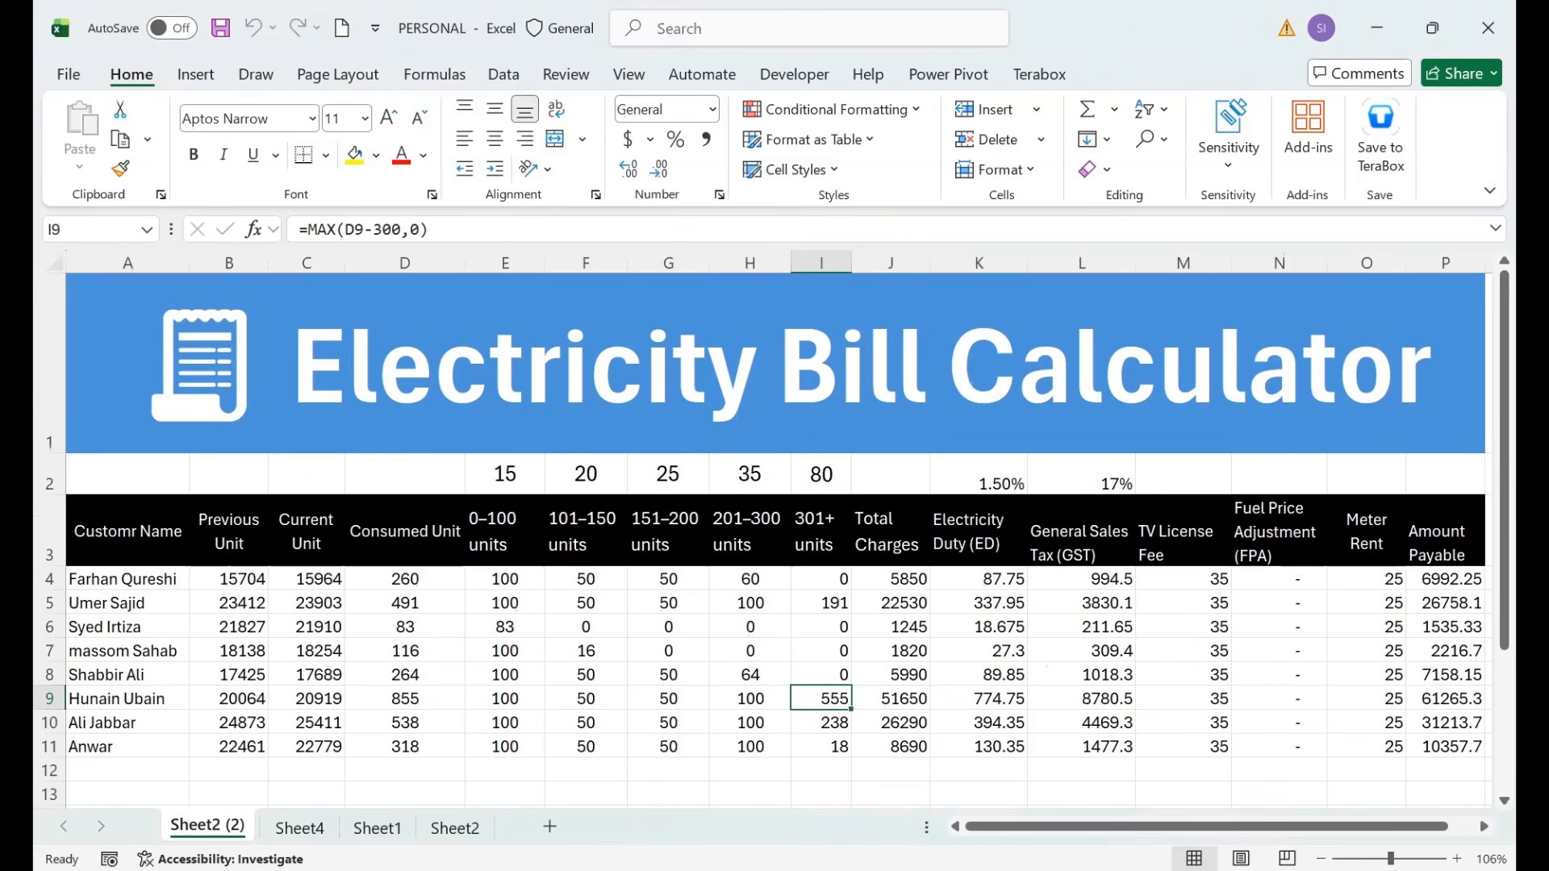
click(1489, 28)
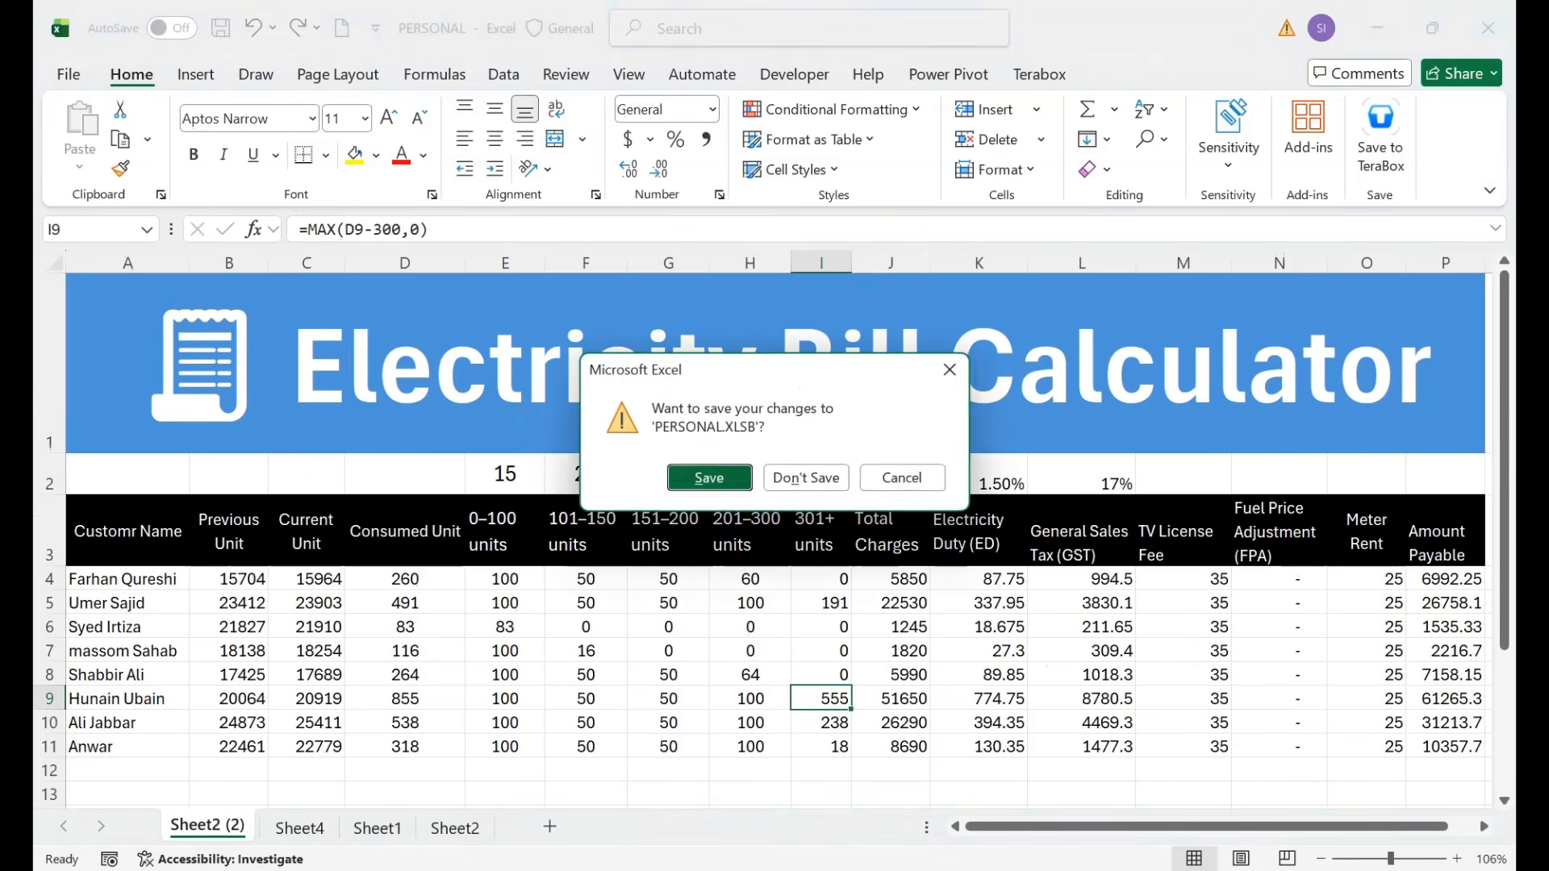
click(806, 477)
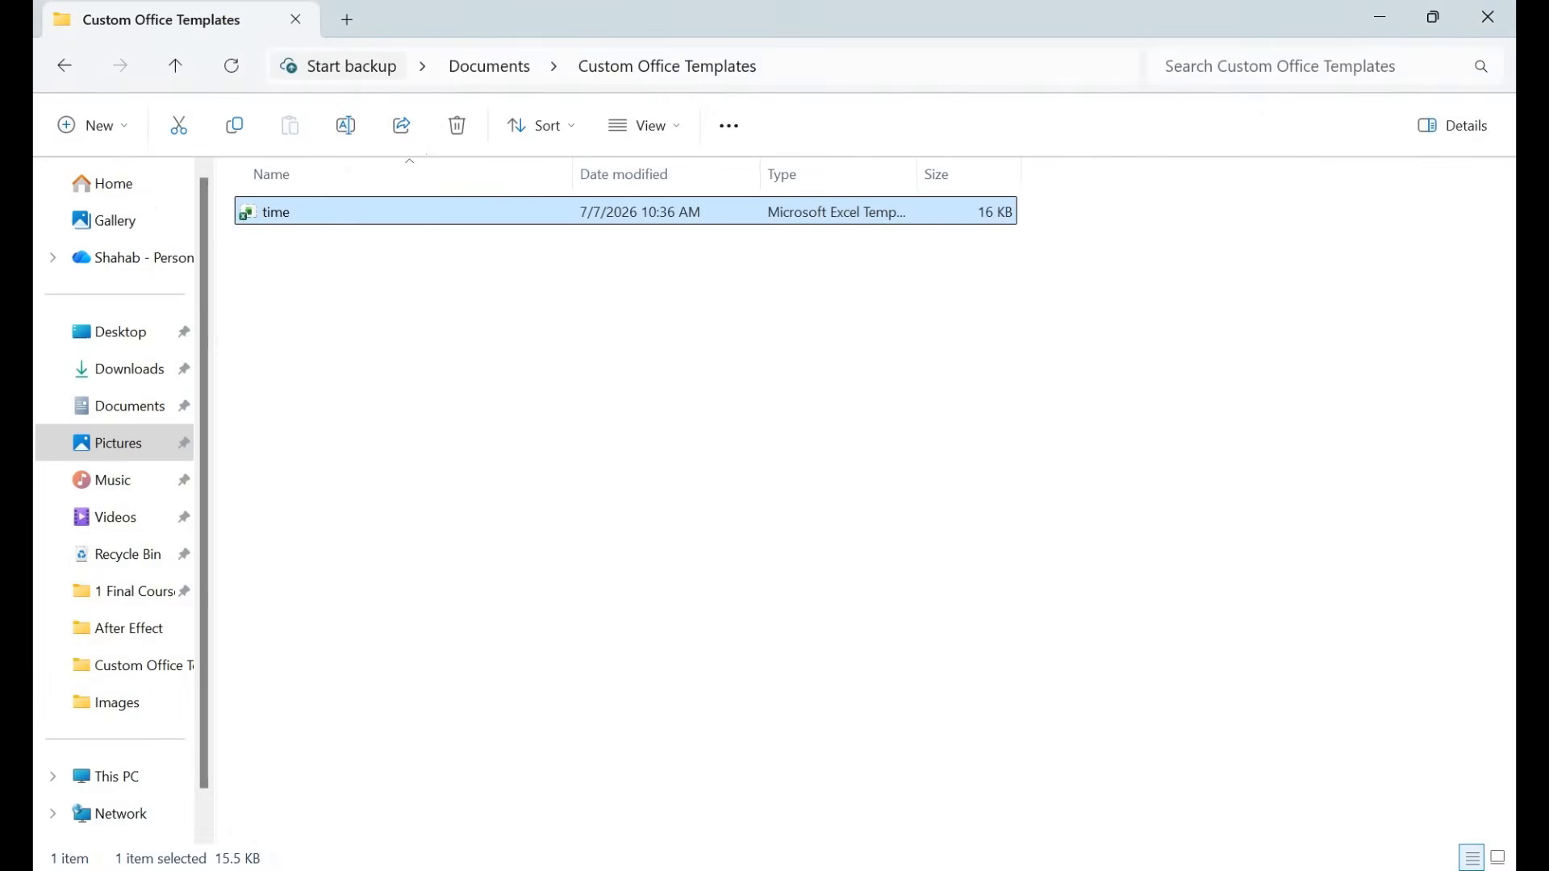
key(Return)
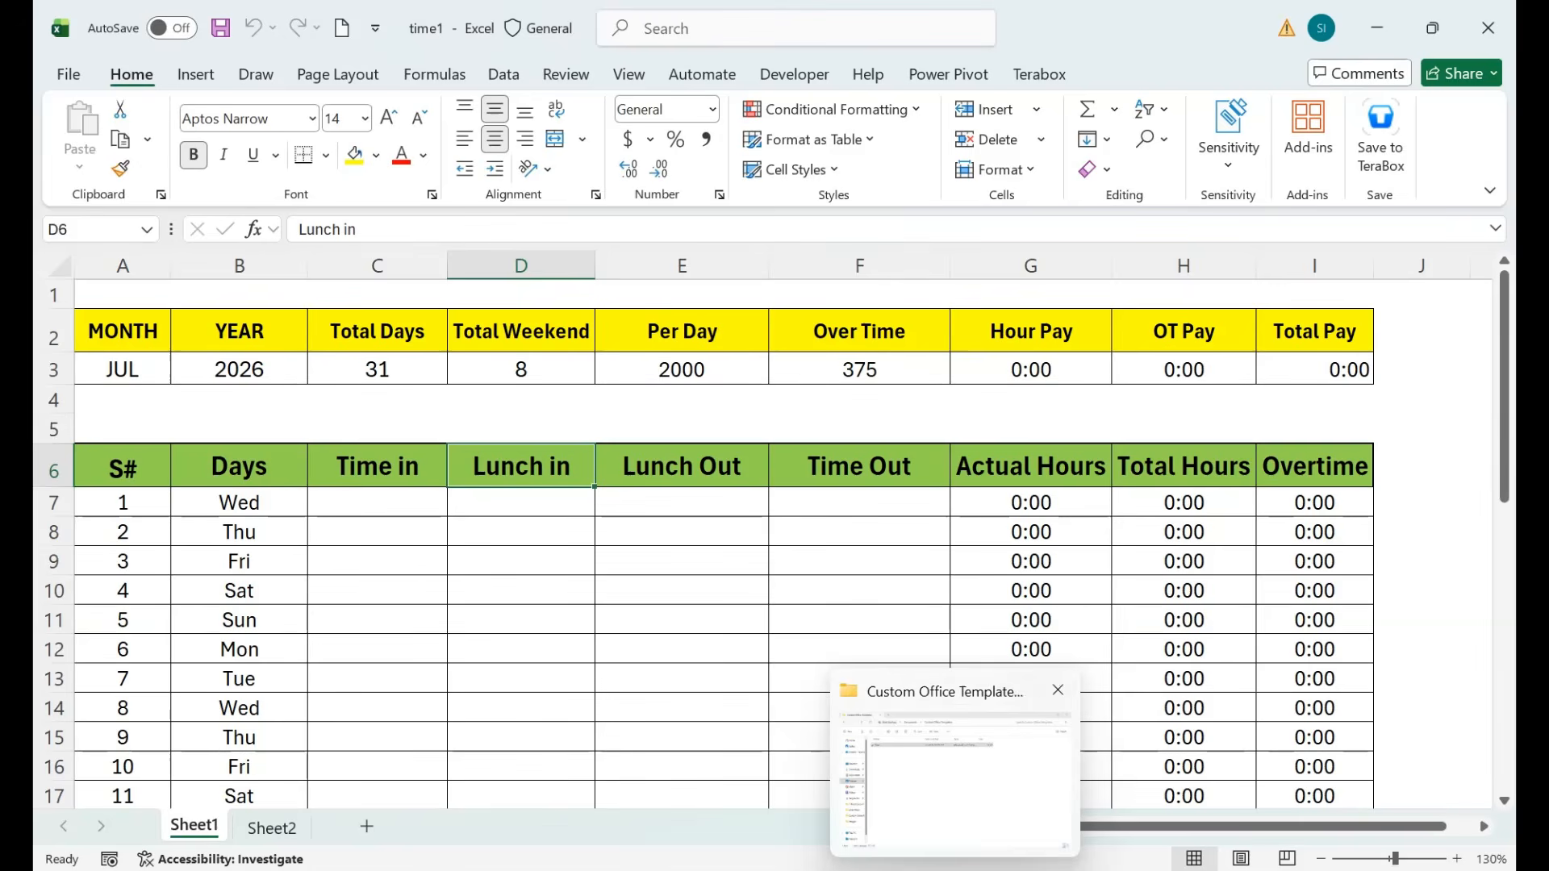
click(69, 74)
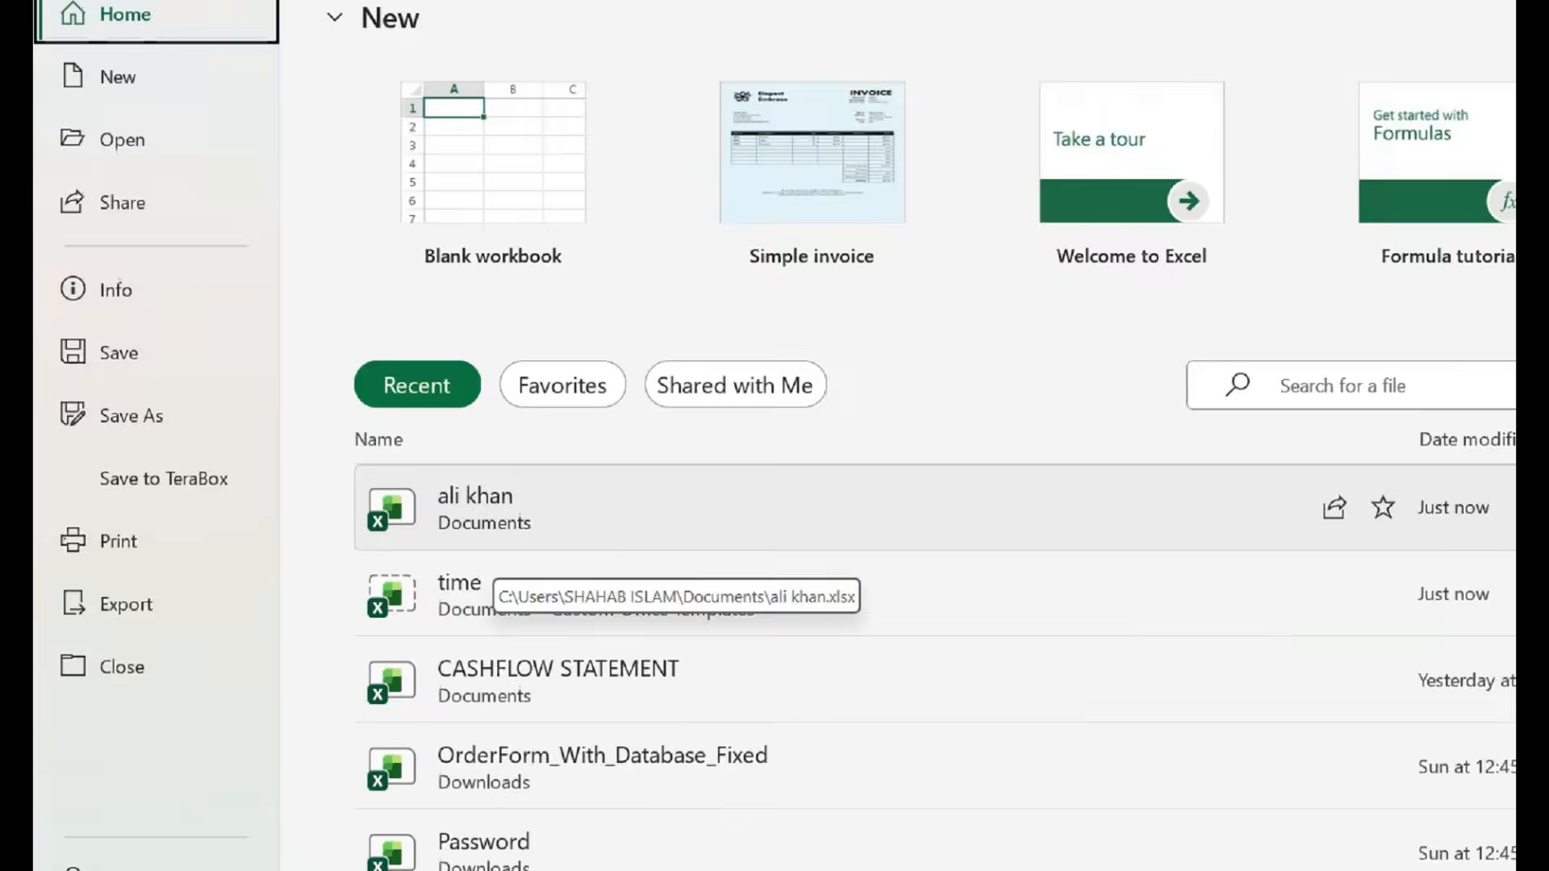
Reopen the saved timesheet from Recent, close it, then open and close a second template copy, time2.
click(726, 557)
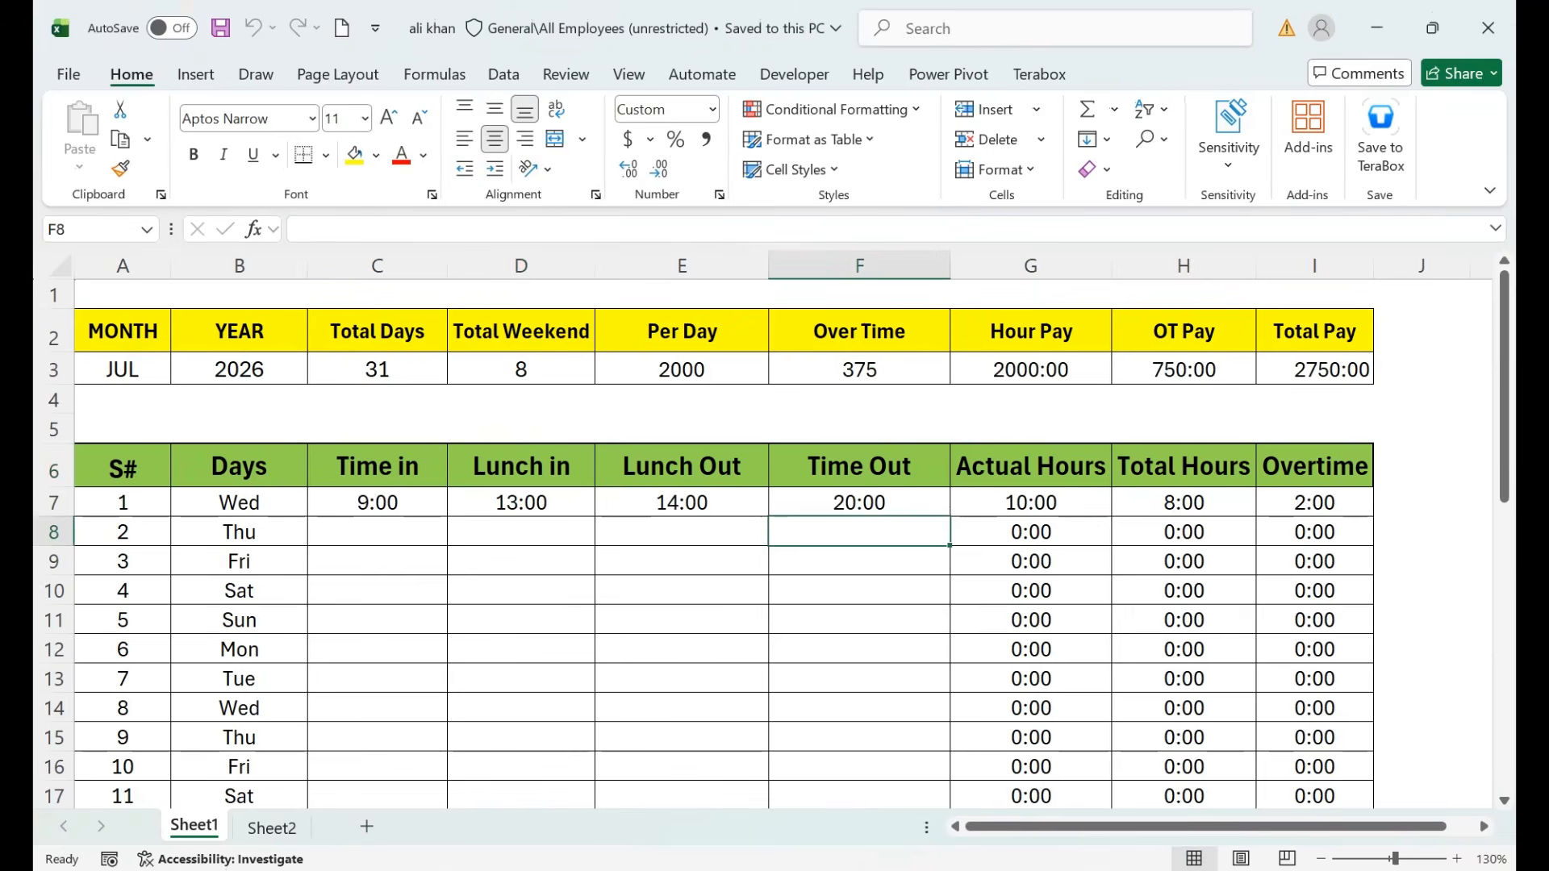
click(1488, 28)
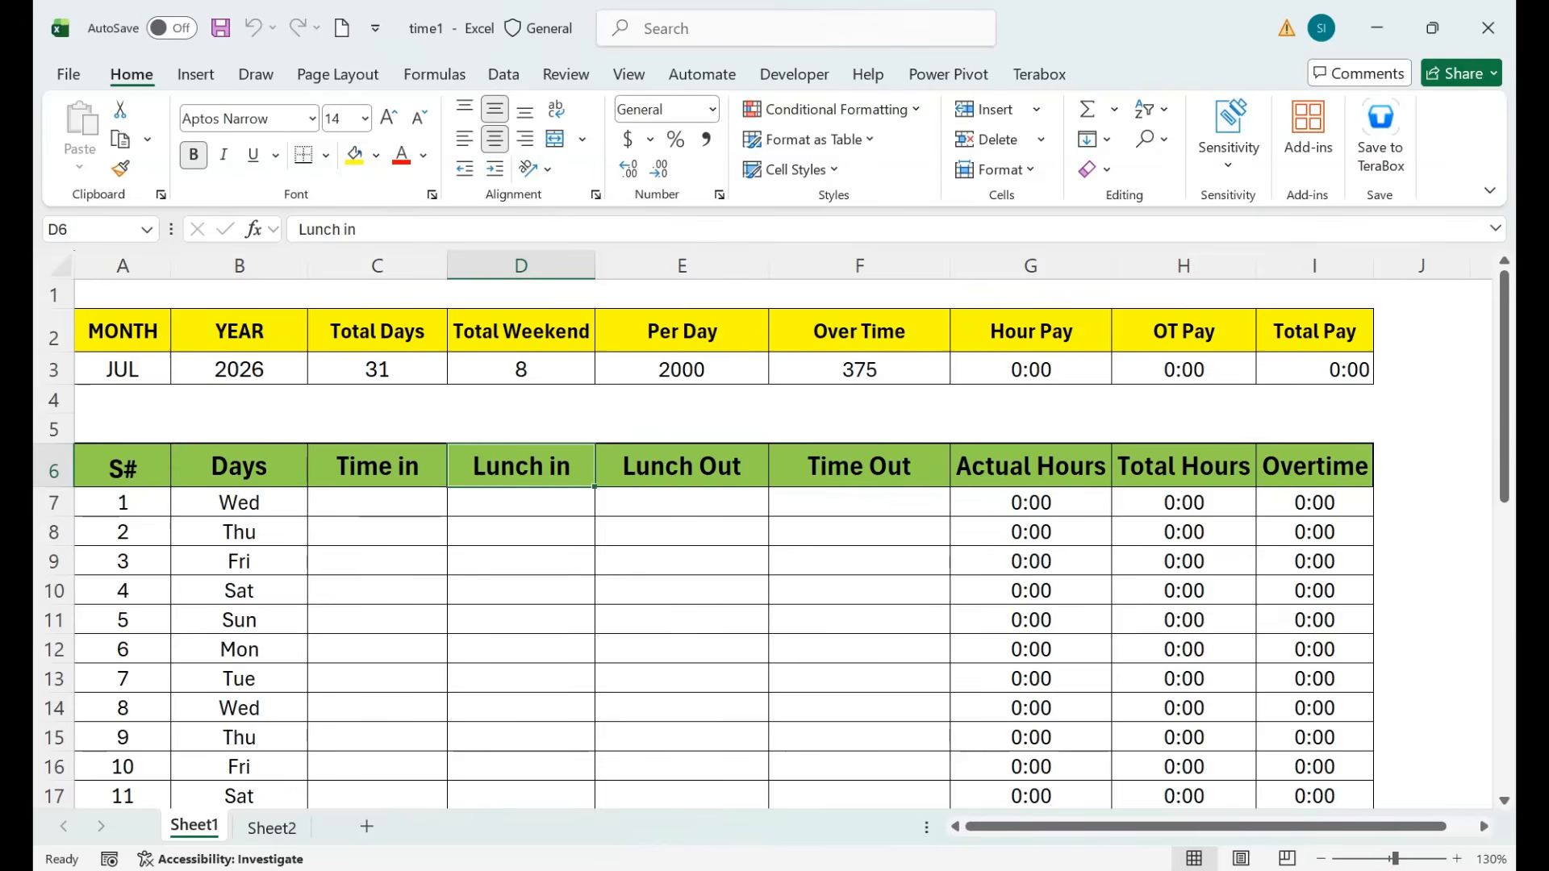
key(alt+Tab)
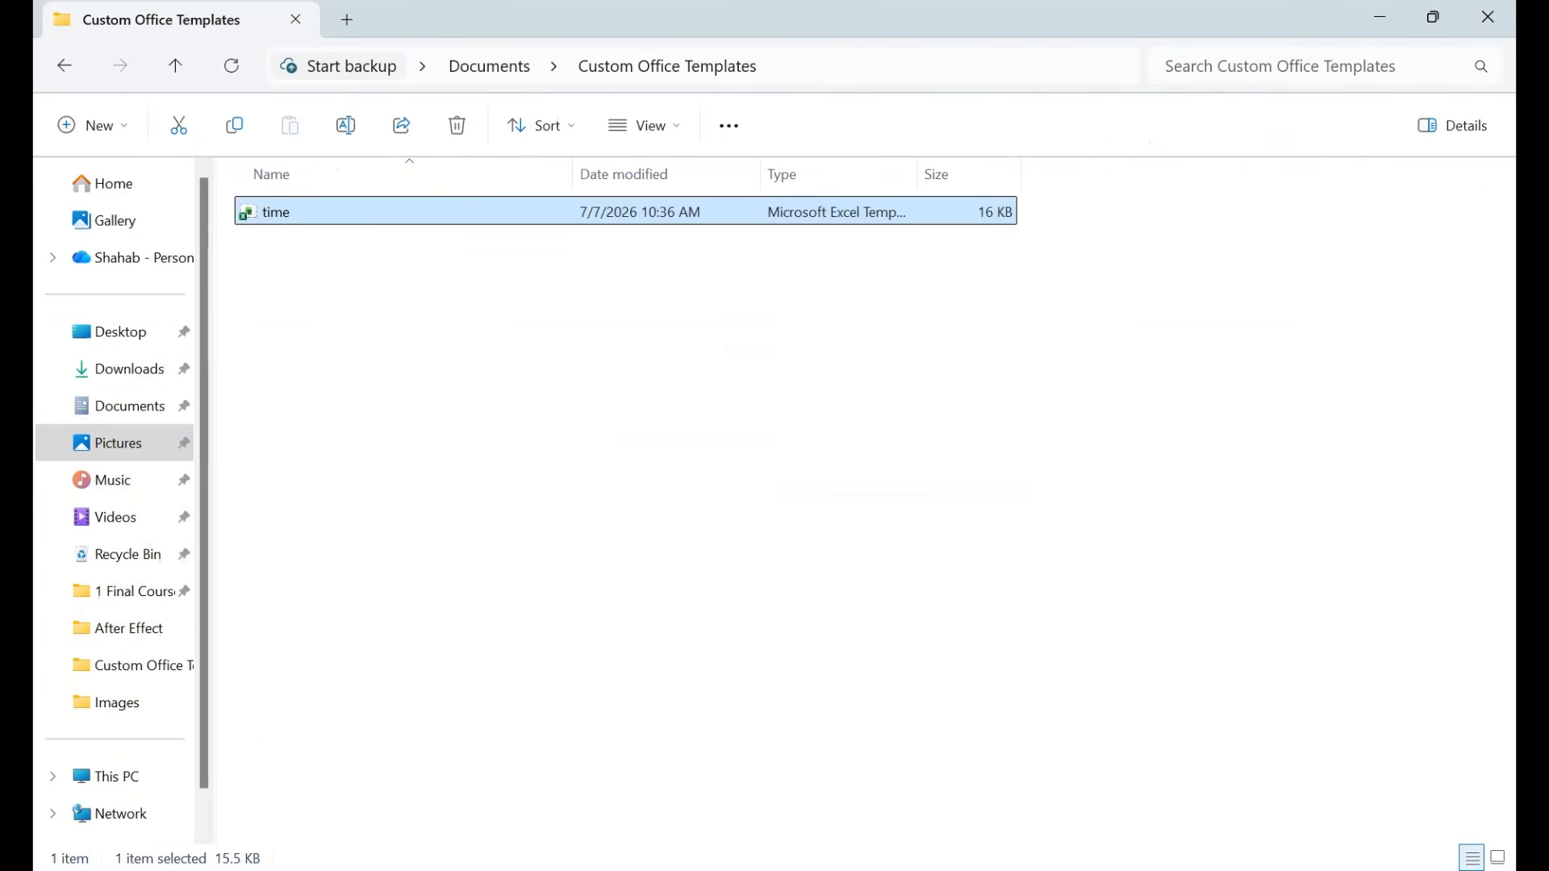
key(Return)
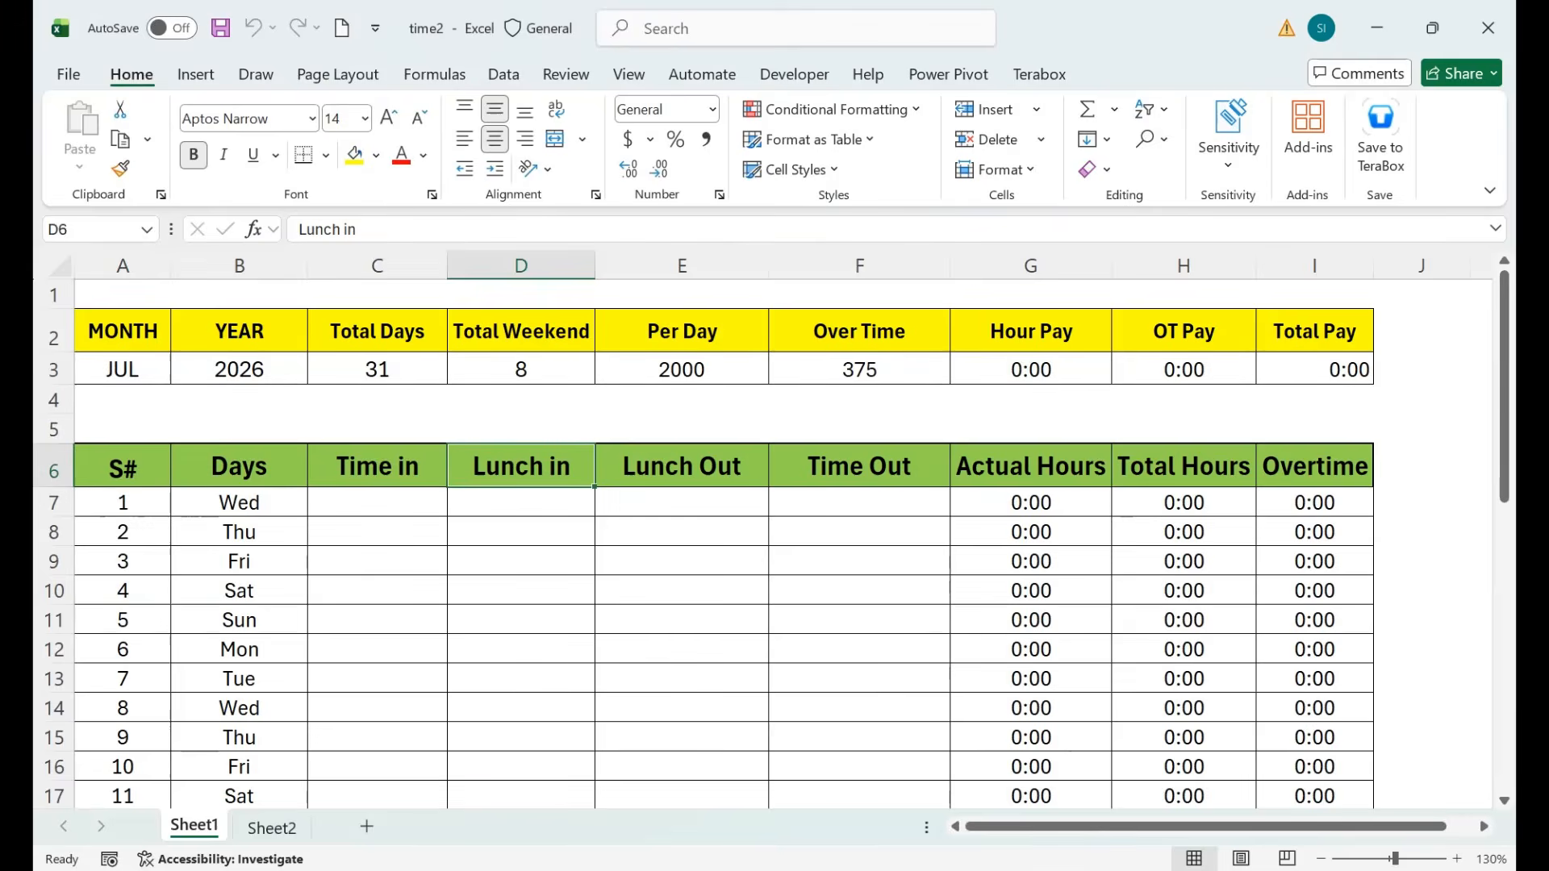
click(1487, 29)
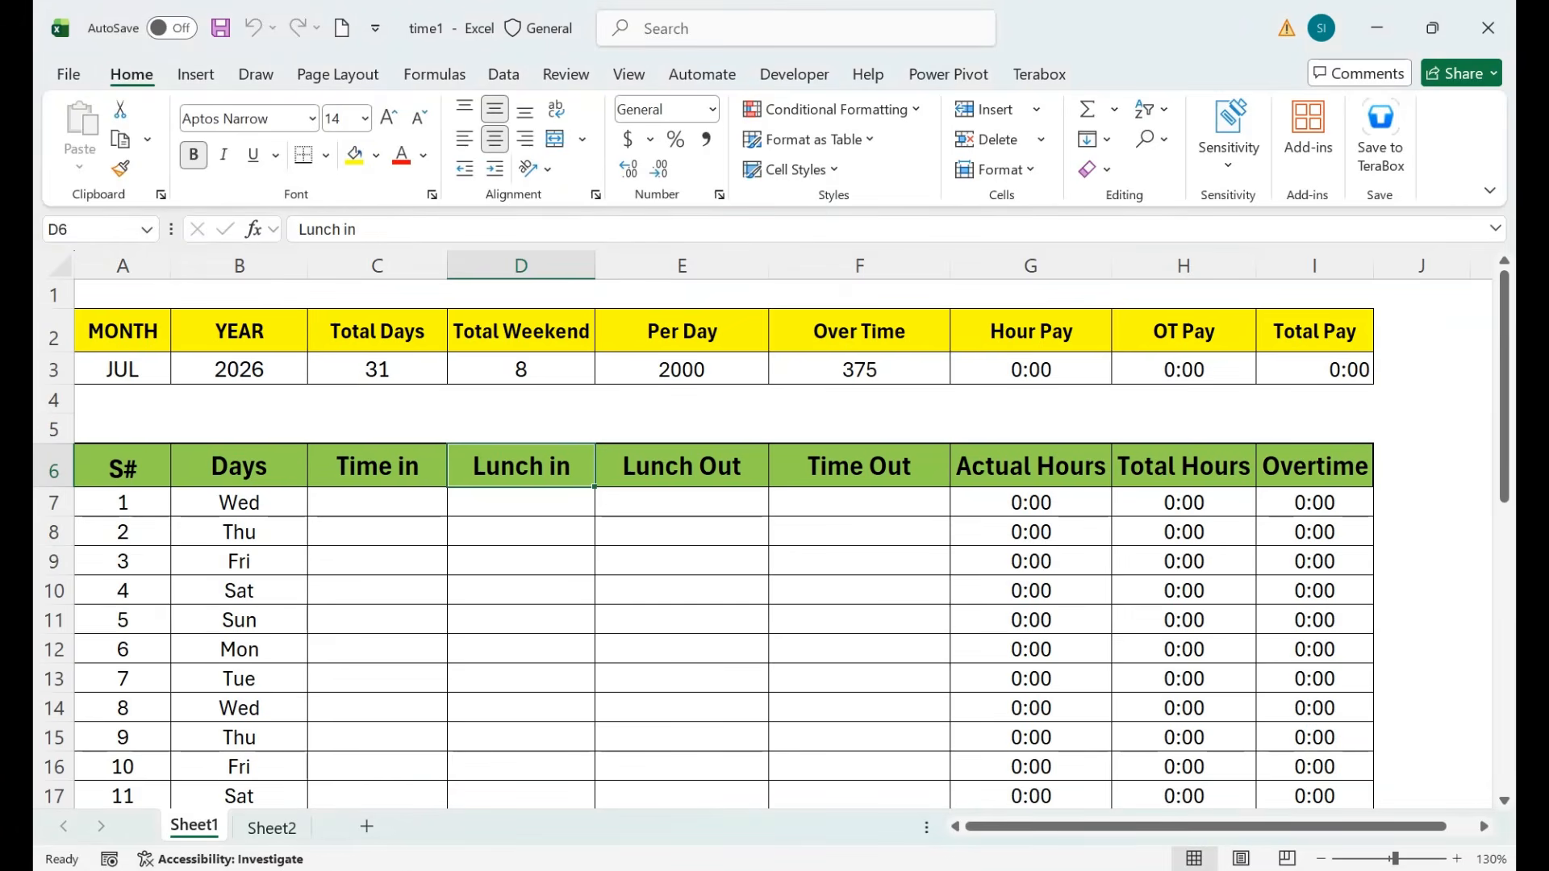